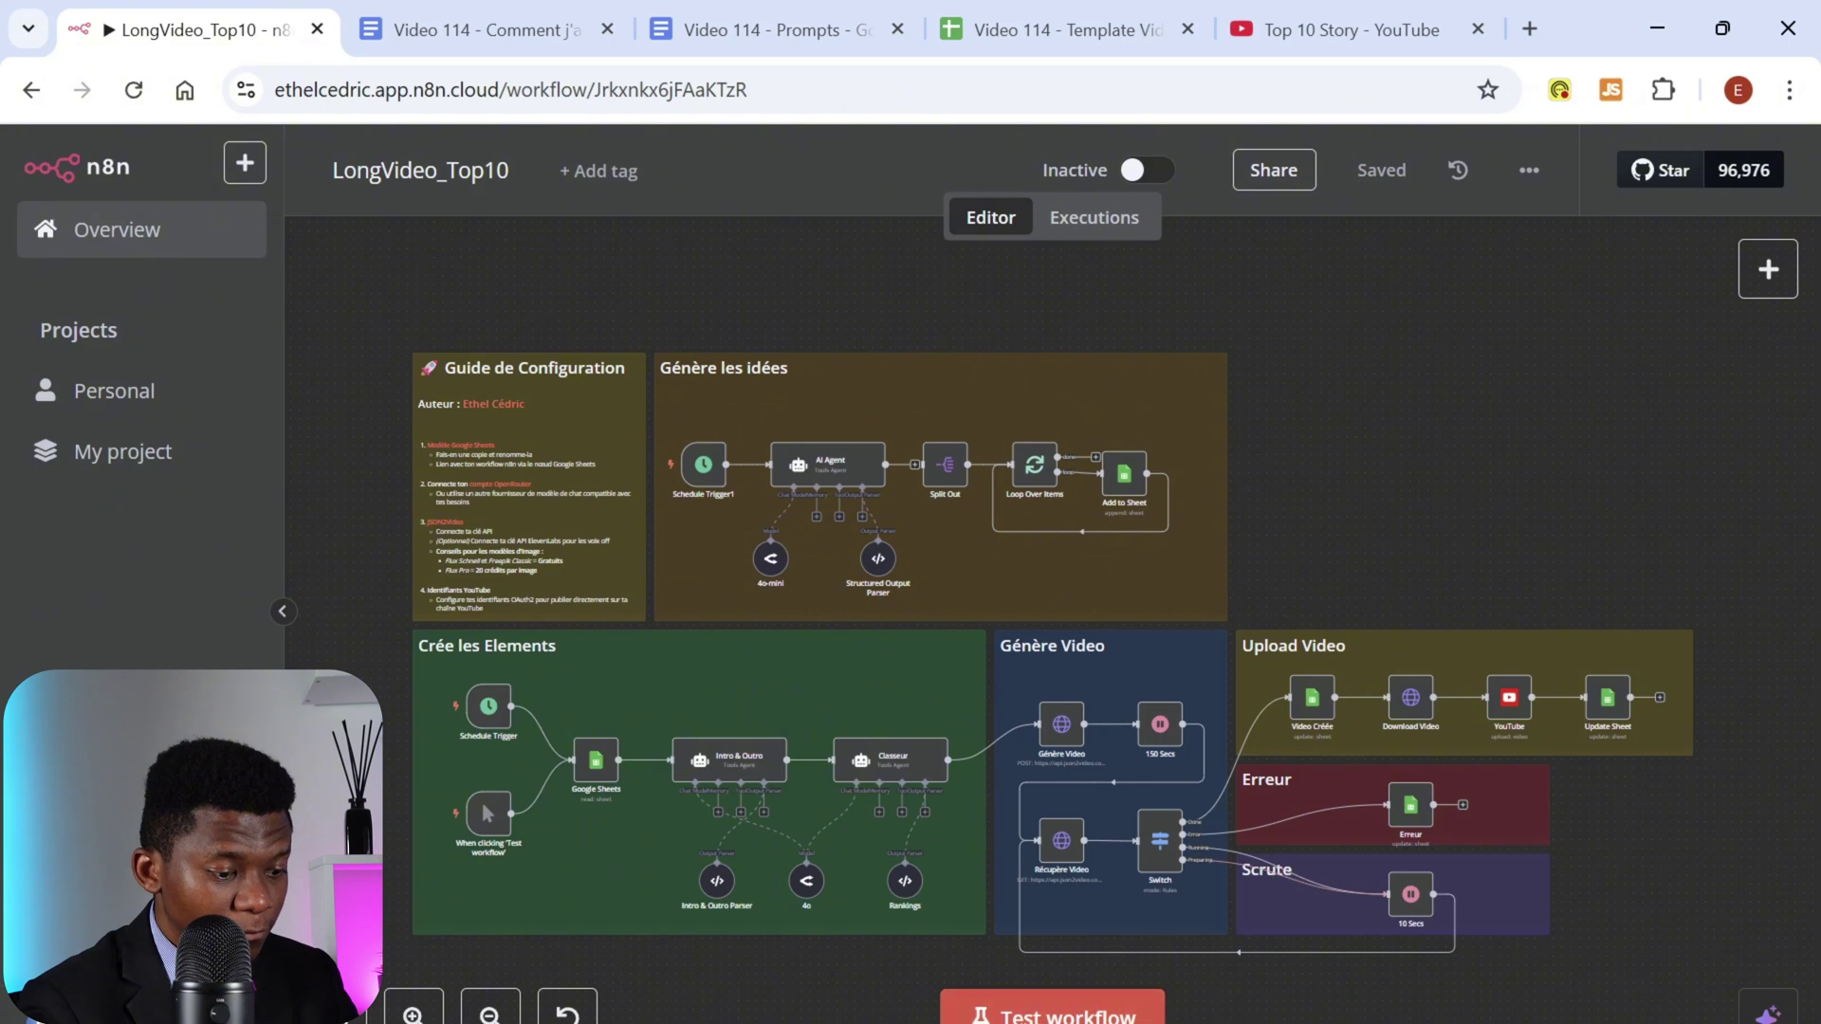
Step: Run a test of the LongVideo_Top10 workflow and play the Films cultes video full screen from the YouTube Studio content list
left_click(1080, 998)
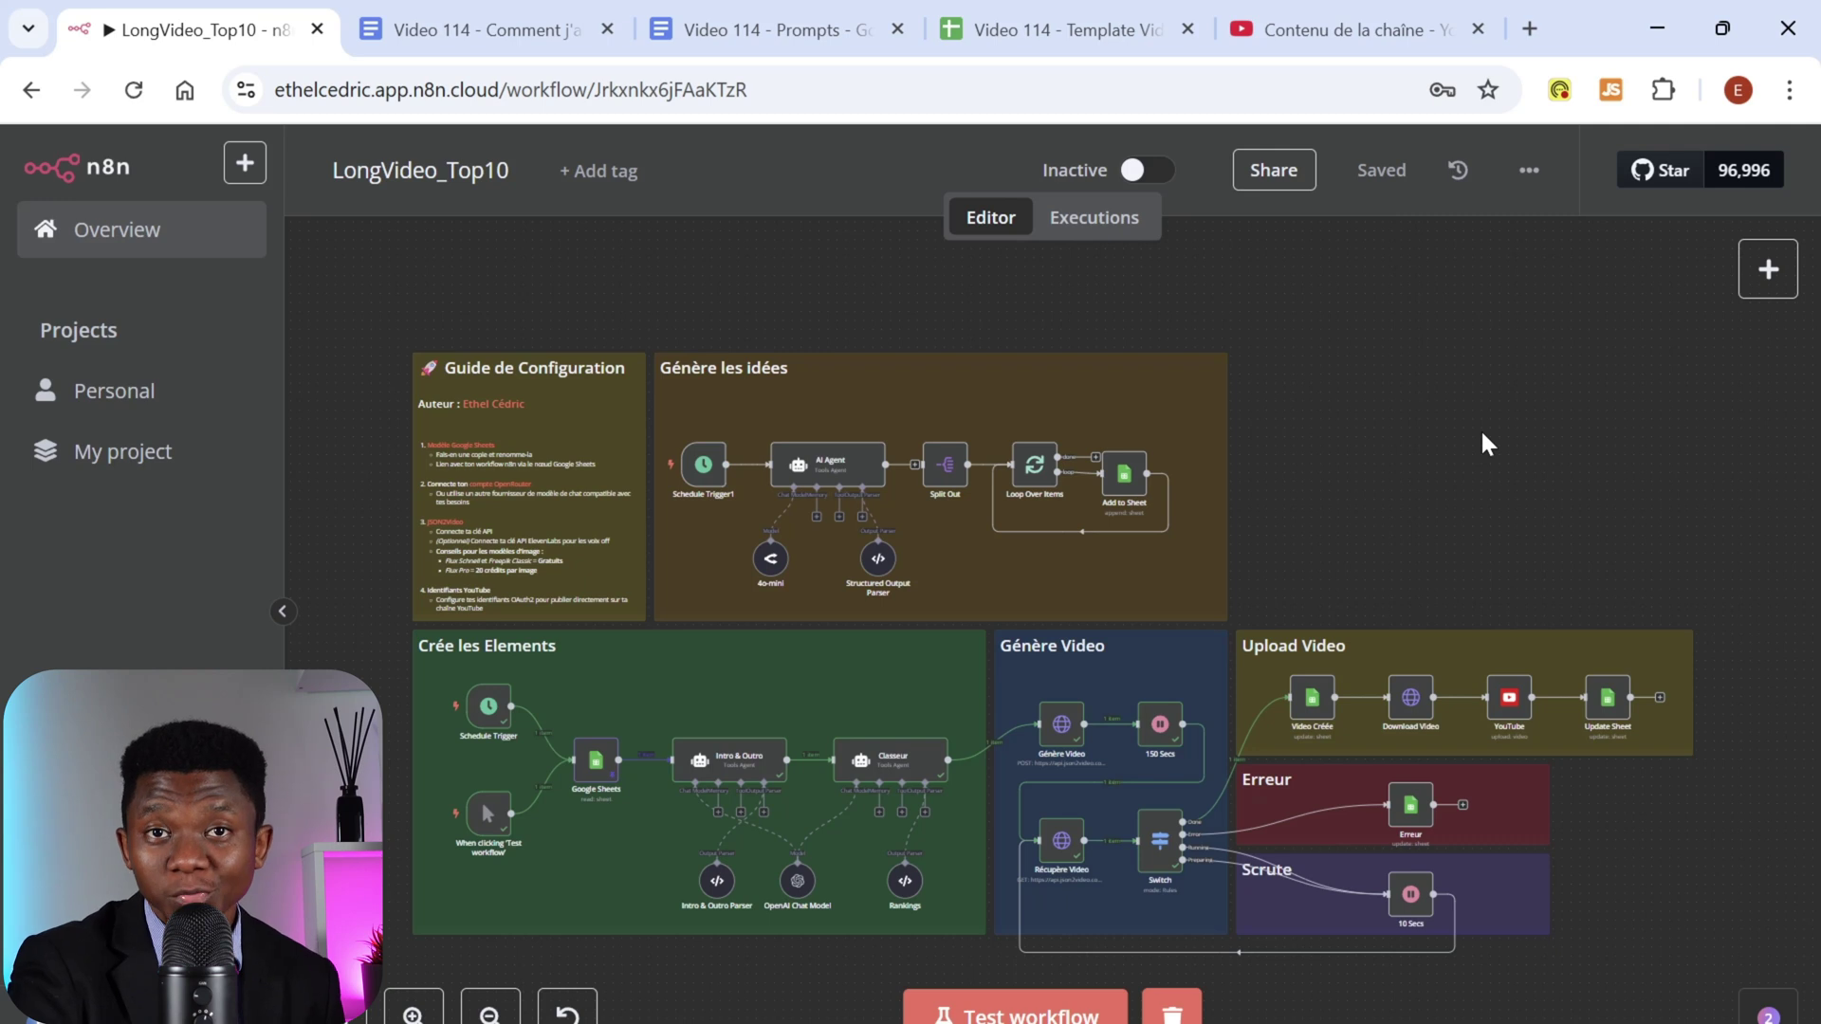
left_click(1352, 28)
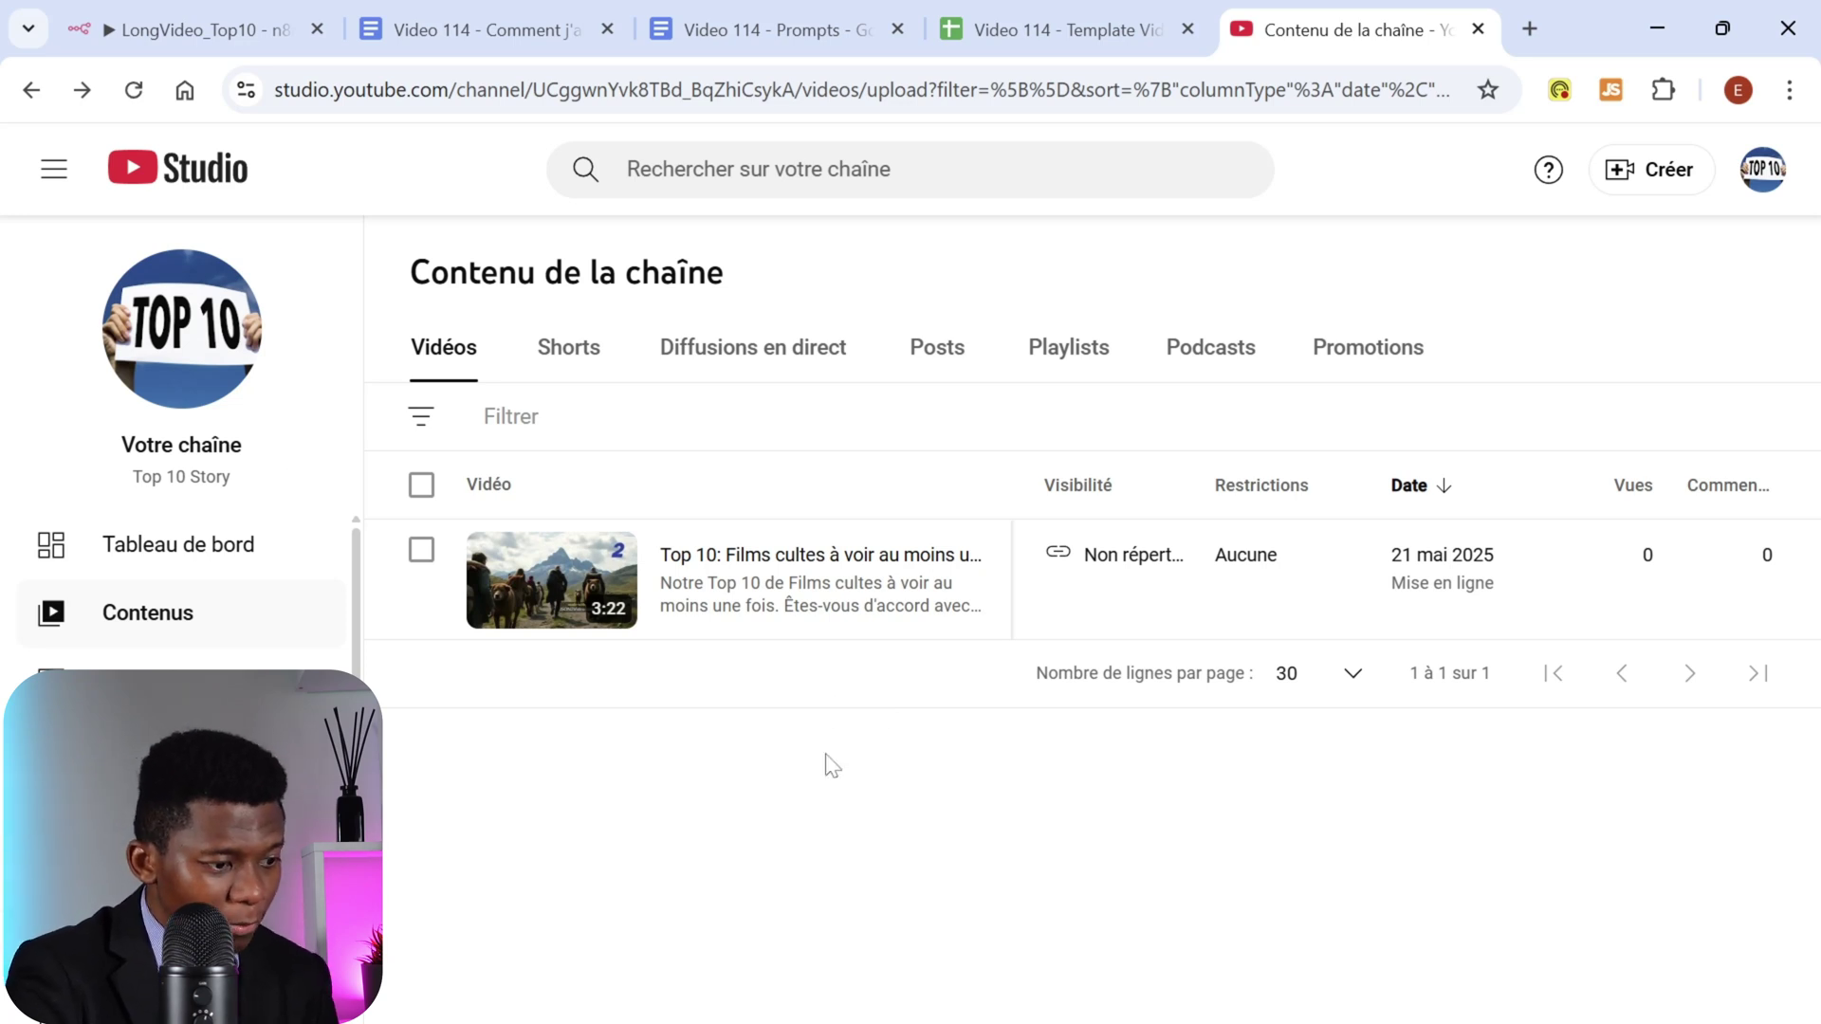
mouse_move(770, 593)
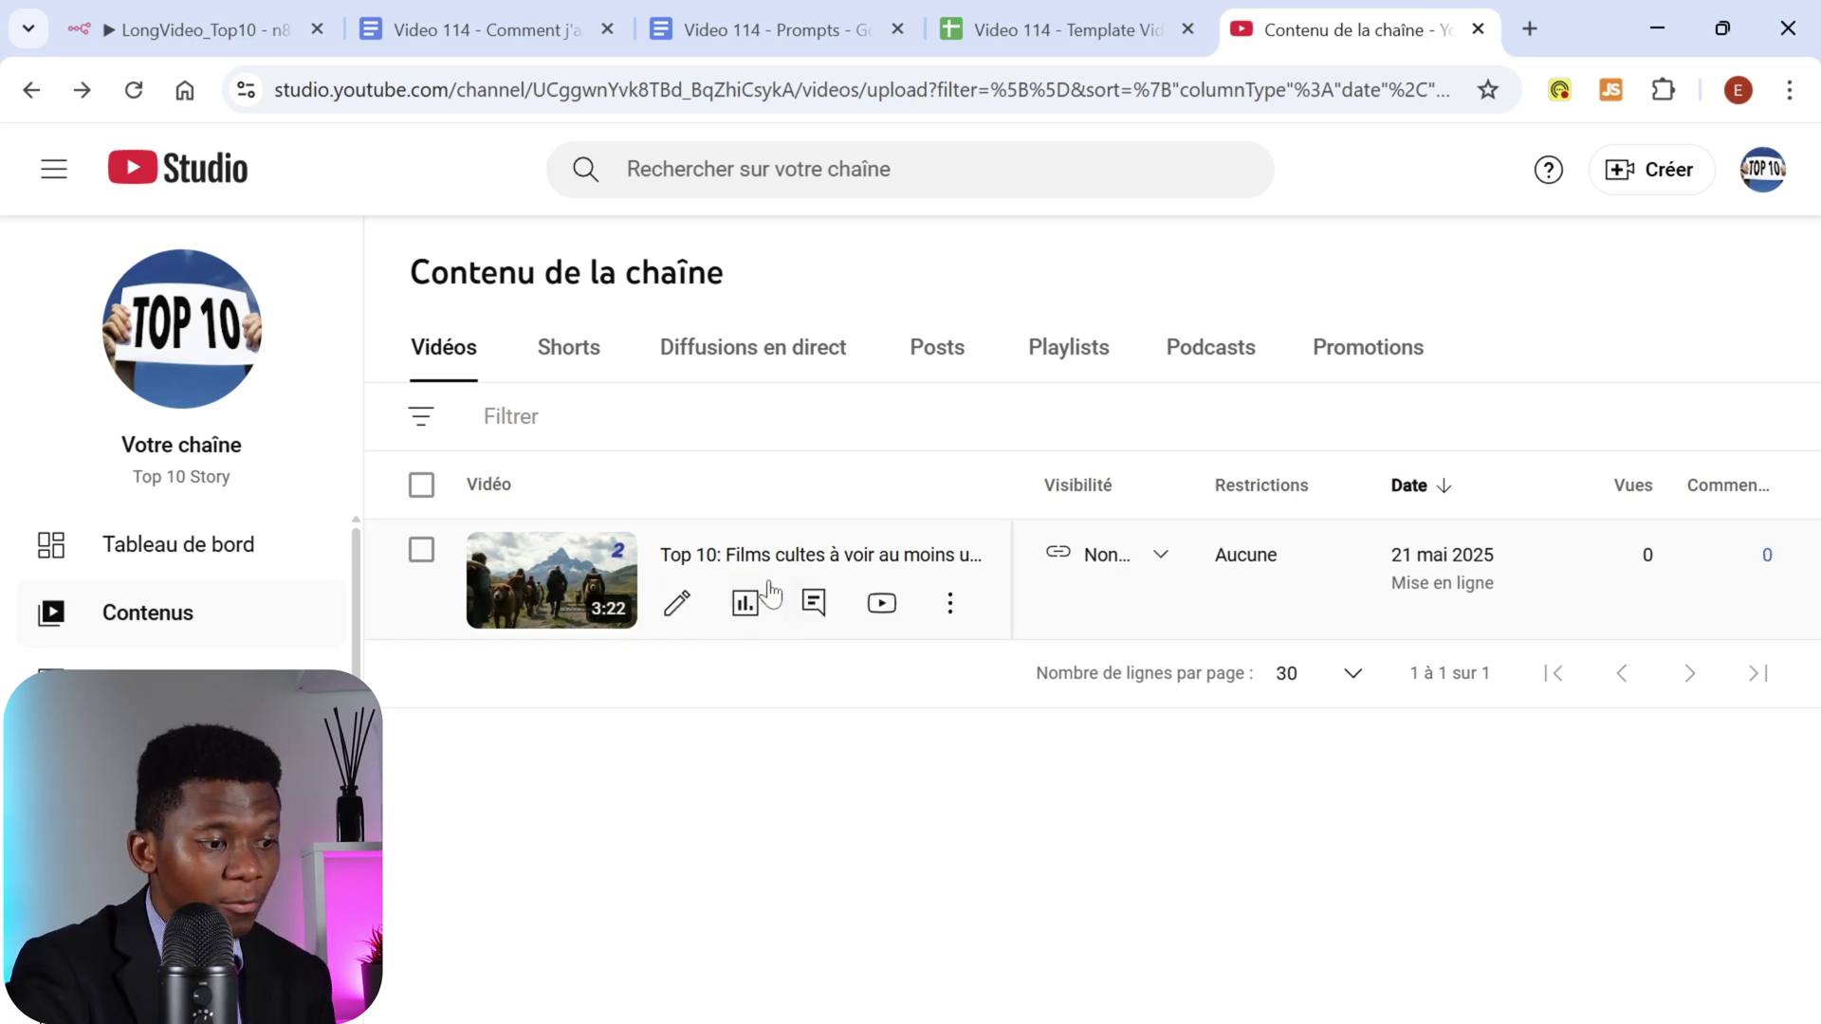
left_click(881, 607)
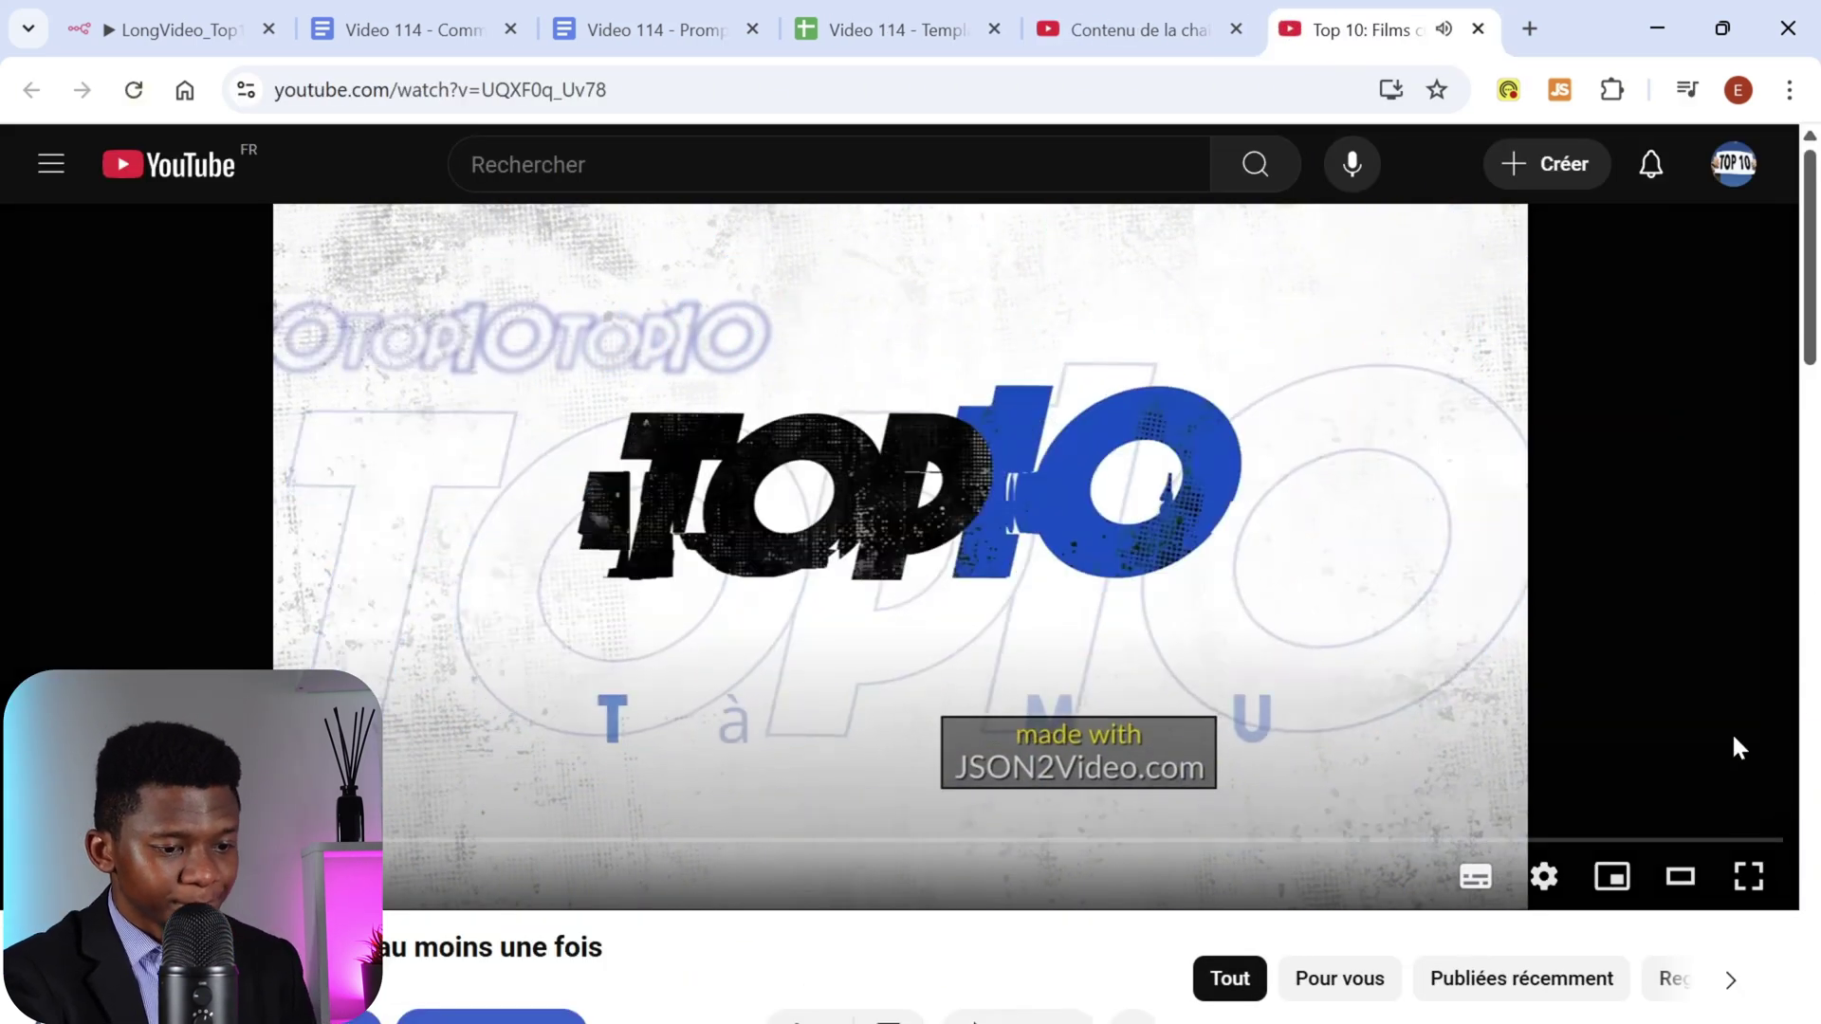
left_click(1748, 876)
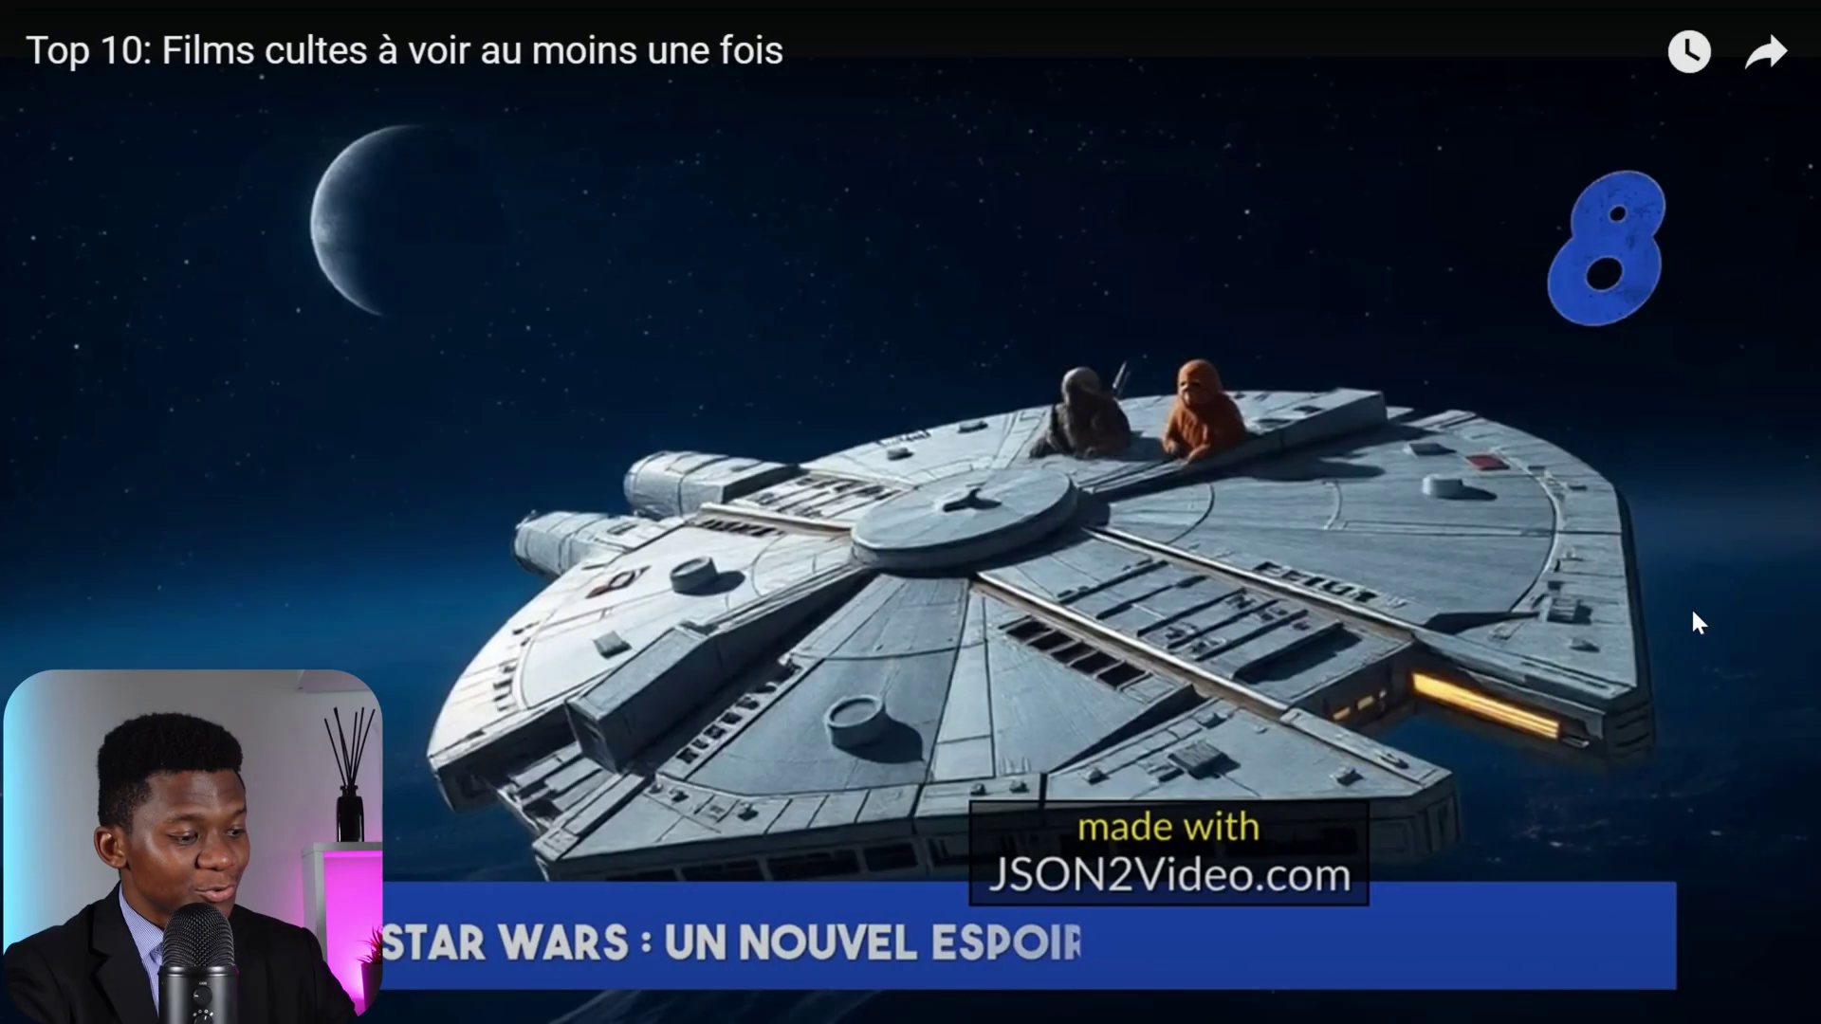
key("Escape")
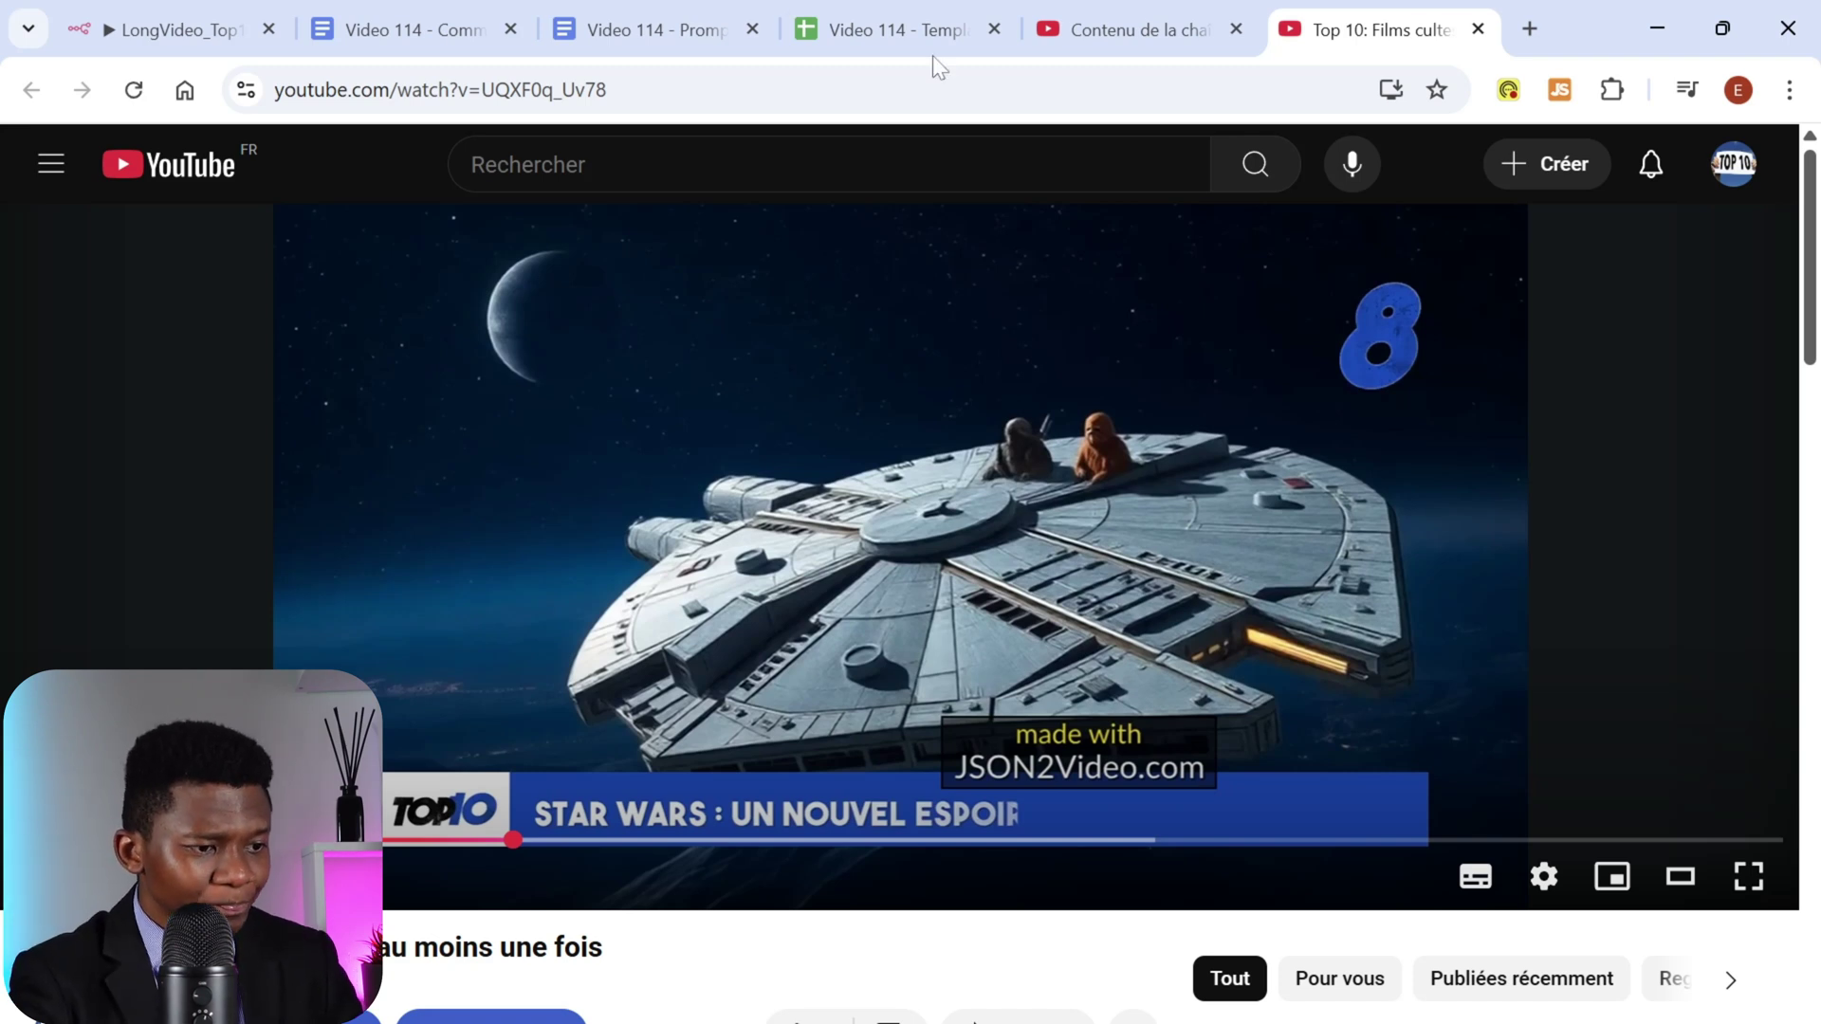
Step: Check the video's visibility in YouTube Studio, and its row and video URL in the Video 114 - Template Videos spreadsheet
left_click(1137, 36)
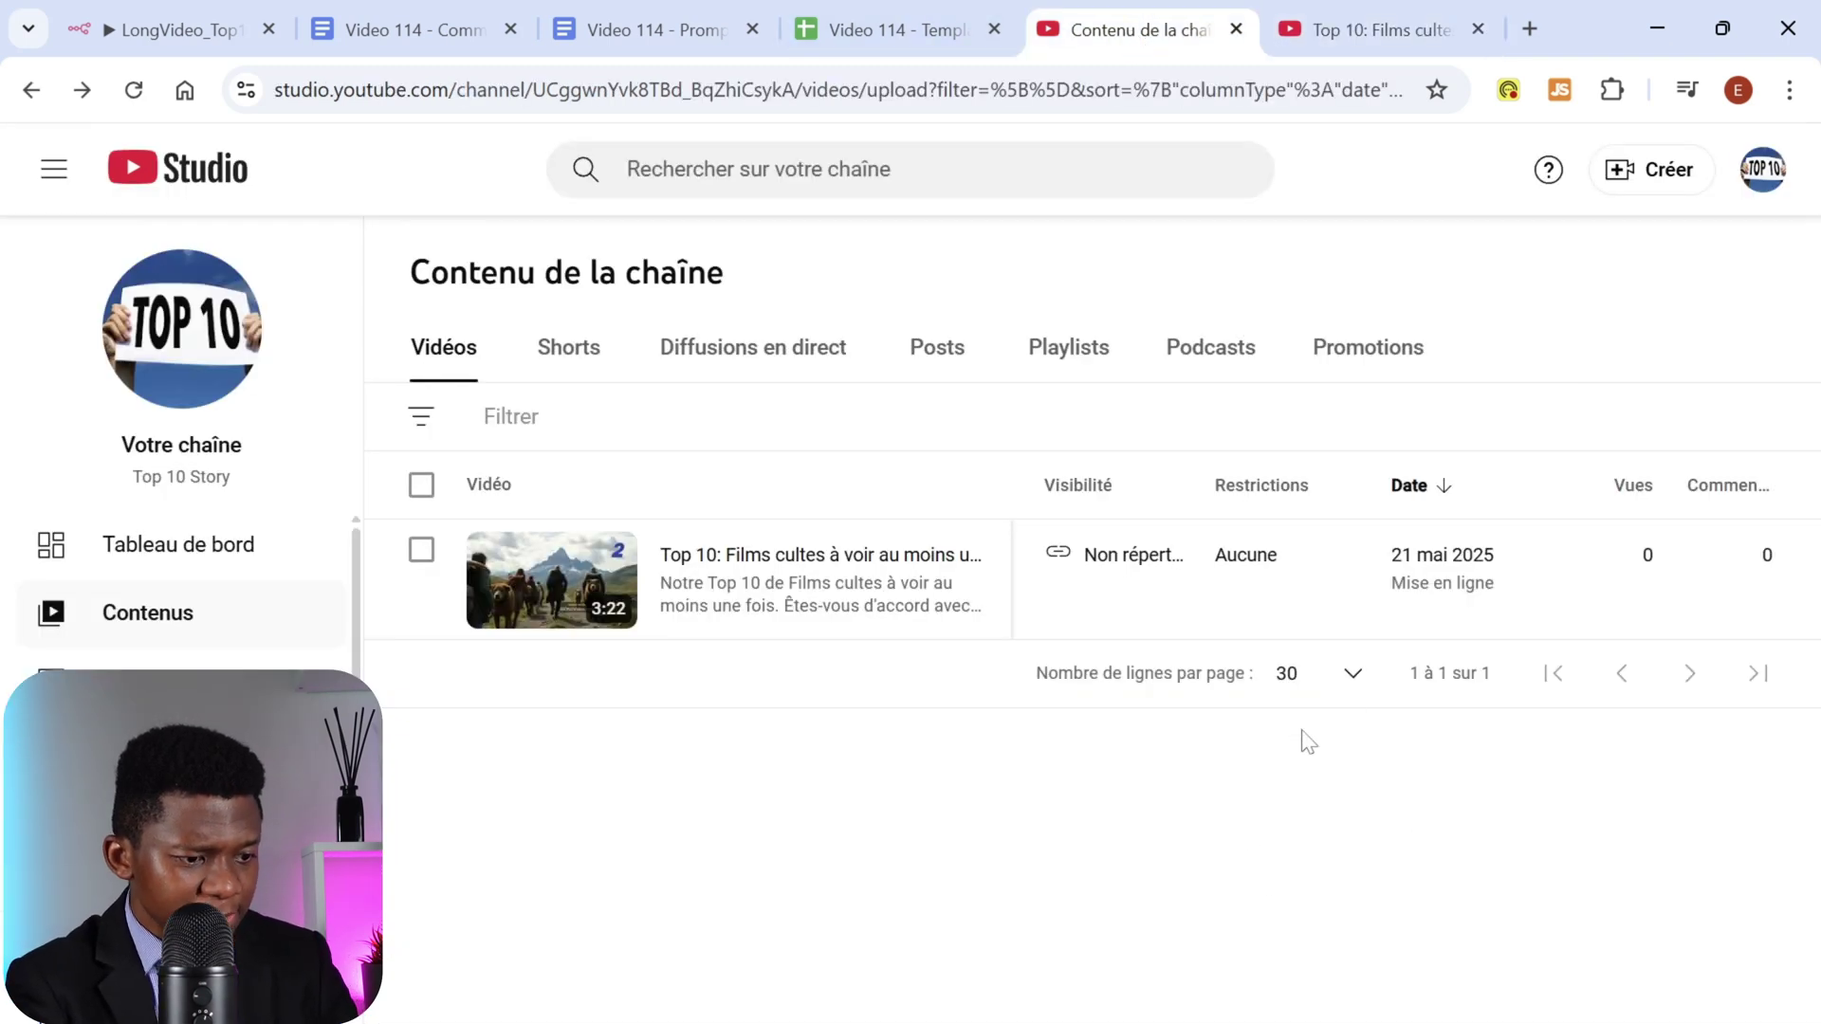
mouse_move(1109, 565)
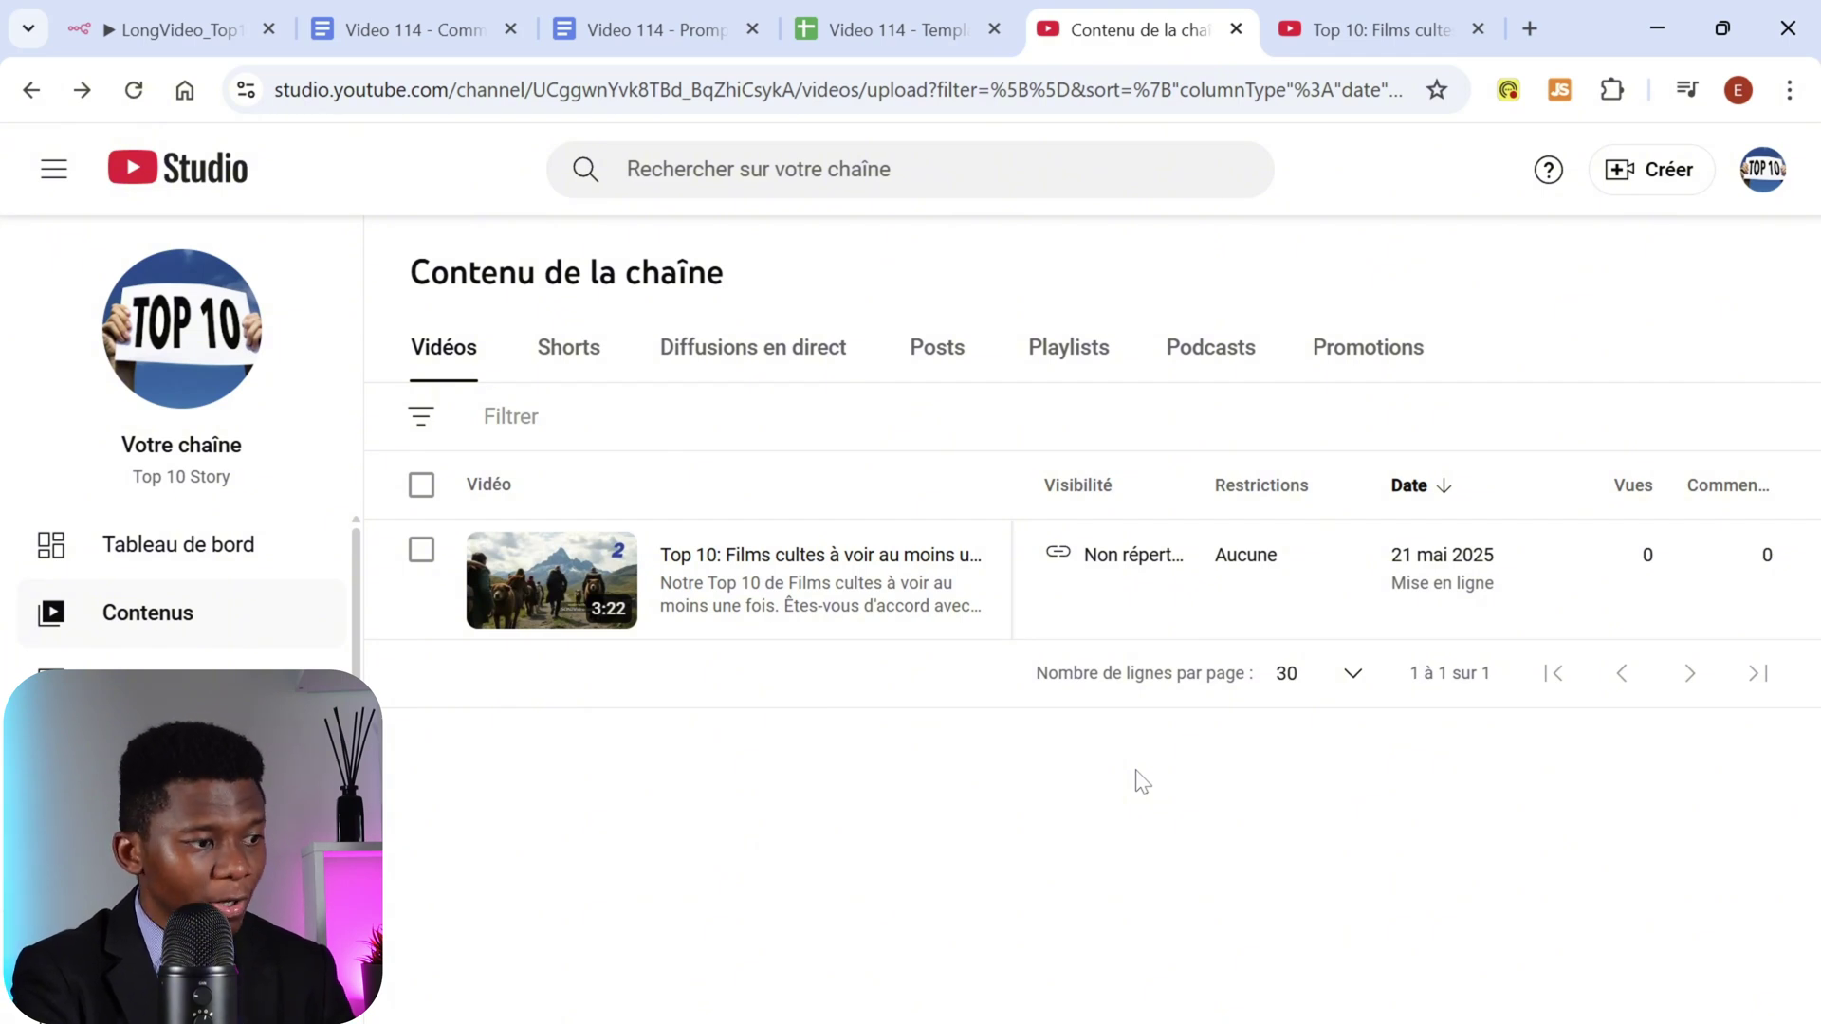
left_click(886, 30)
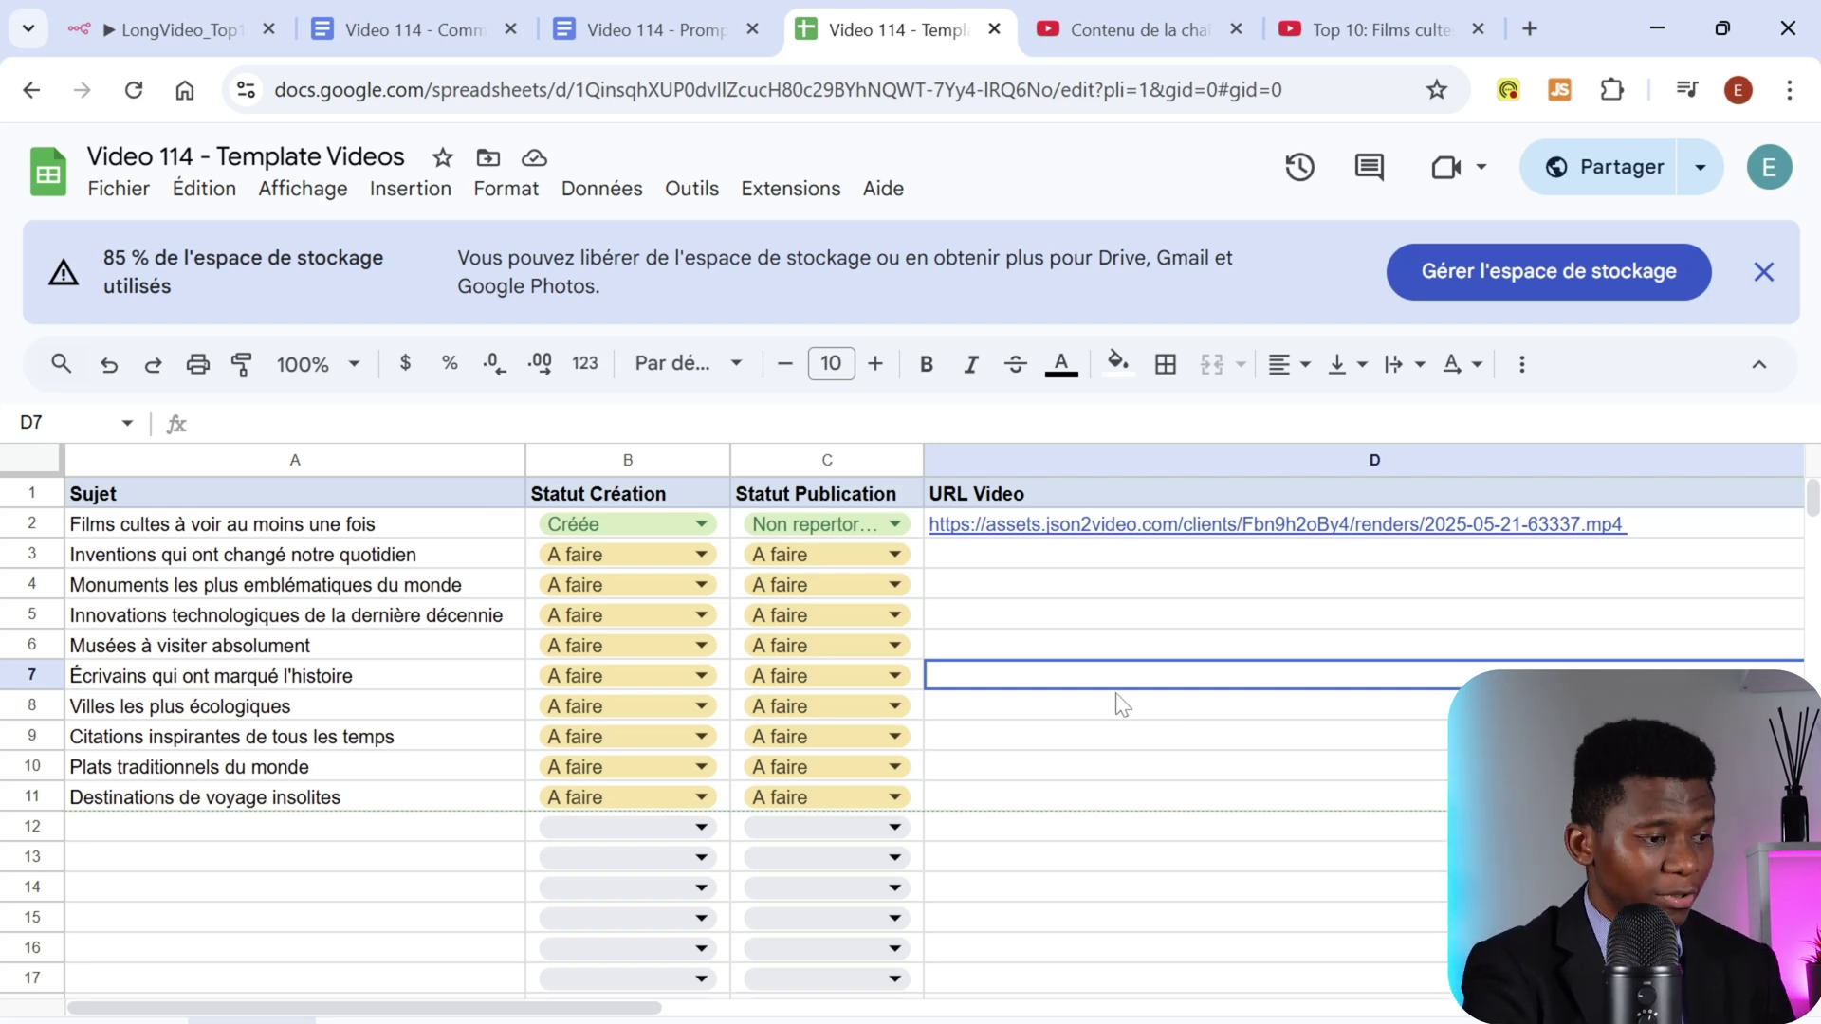
left_click(32, 523)
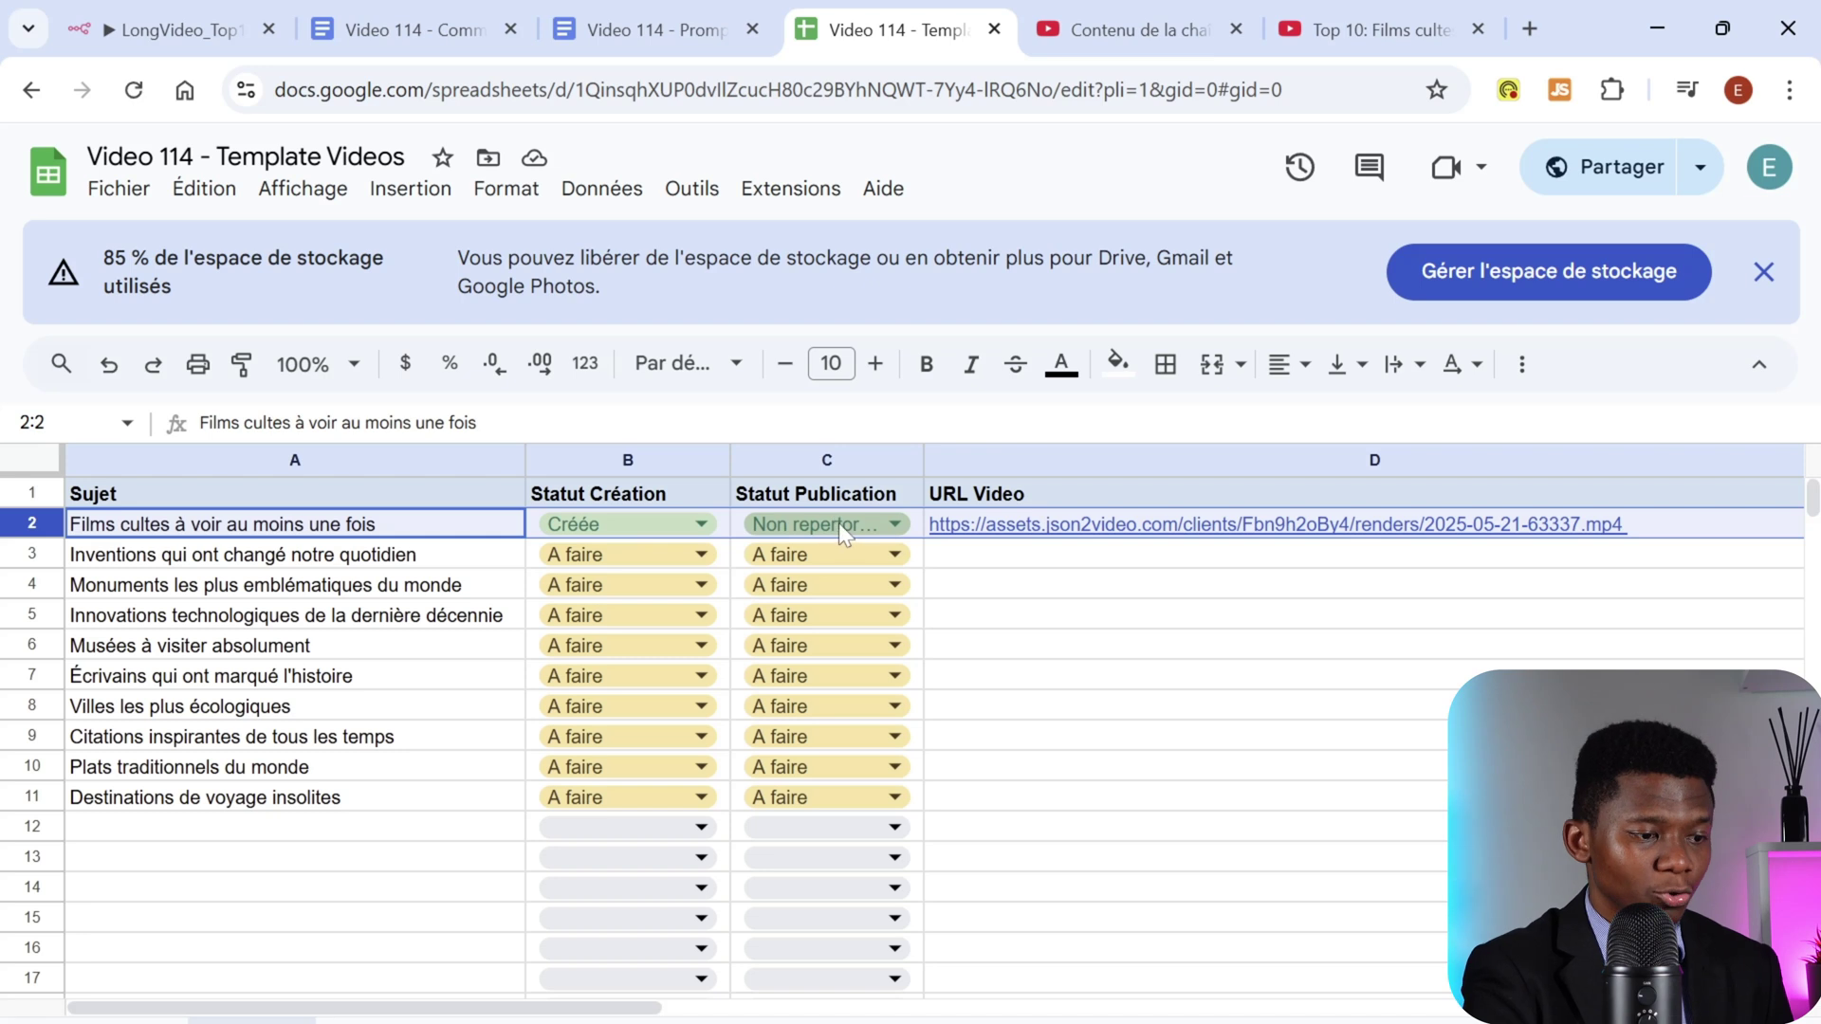
left_click(1402, 527, "ctrl")
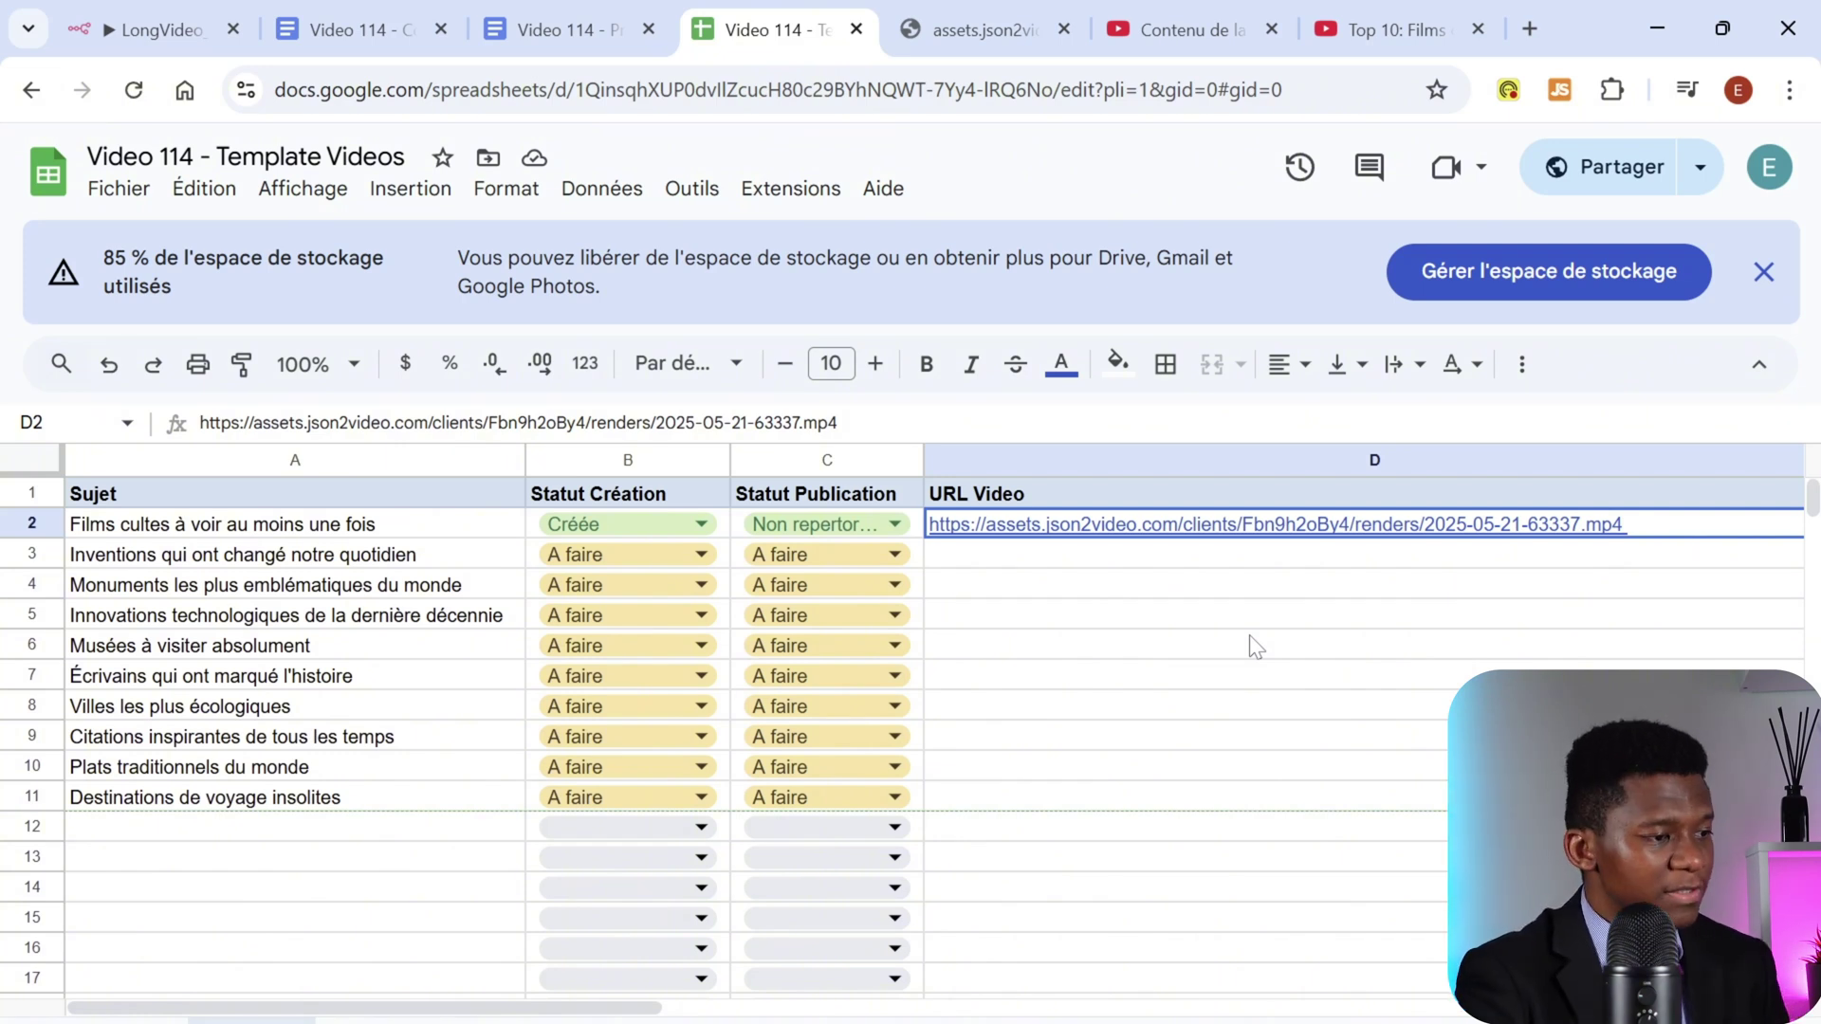
Step: Switch back to the n8n workflow and review the trigger rules of the Schedule Trigger1 node
left_click(147, 33)
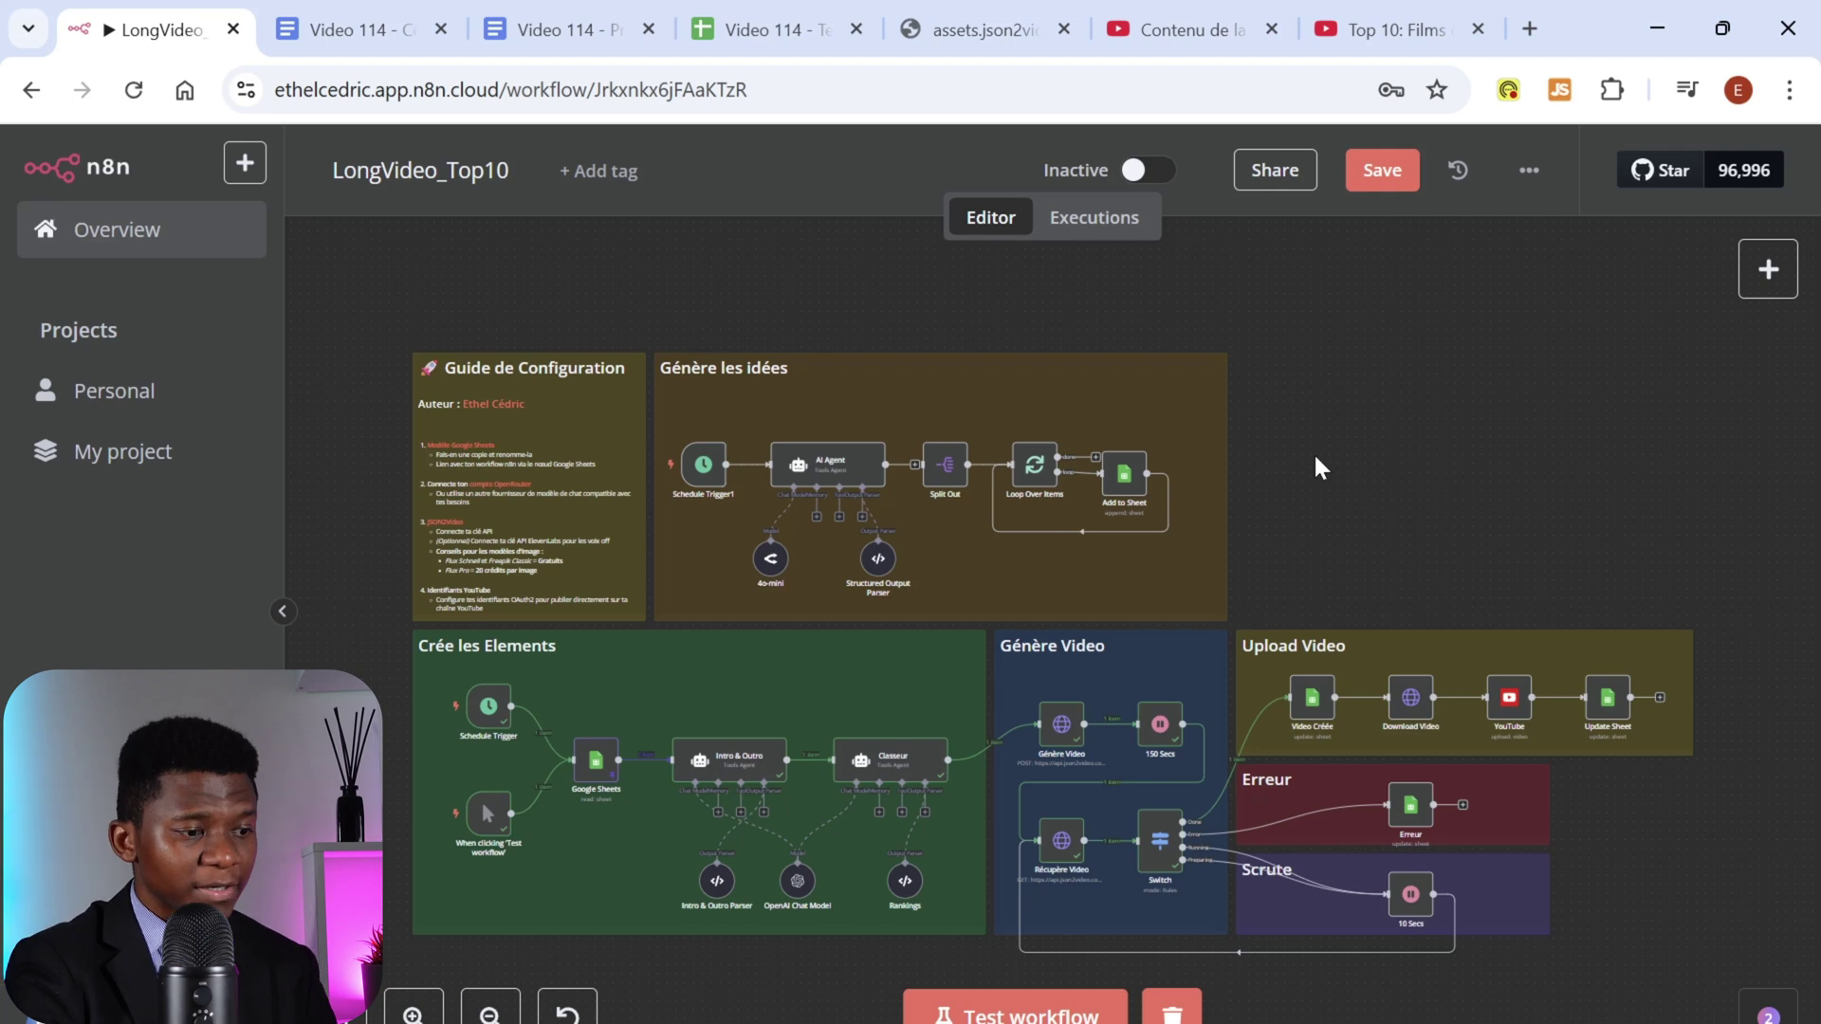
double_click(700, 465)
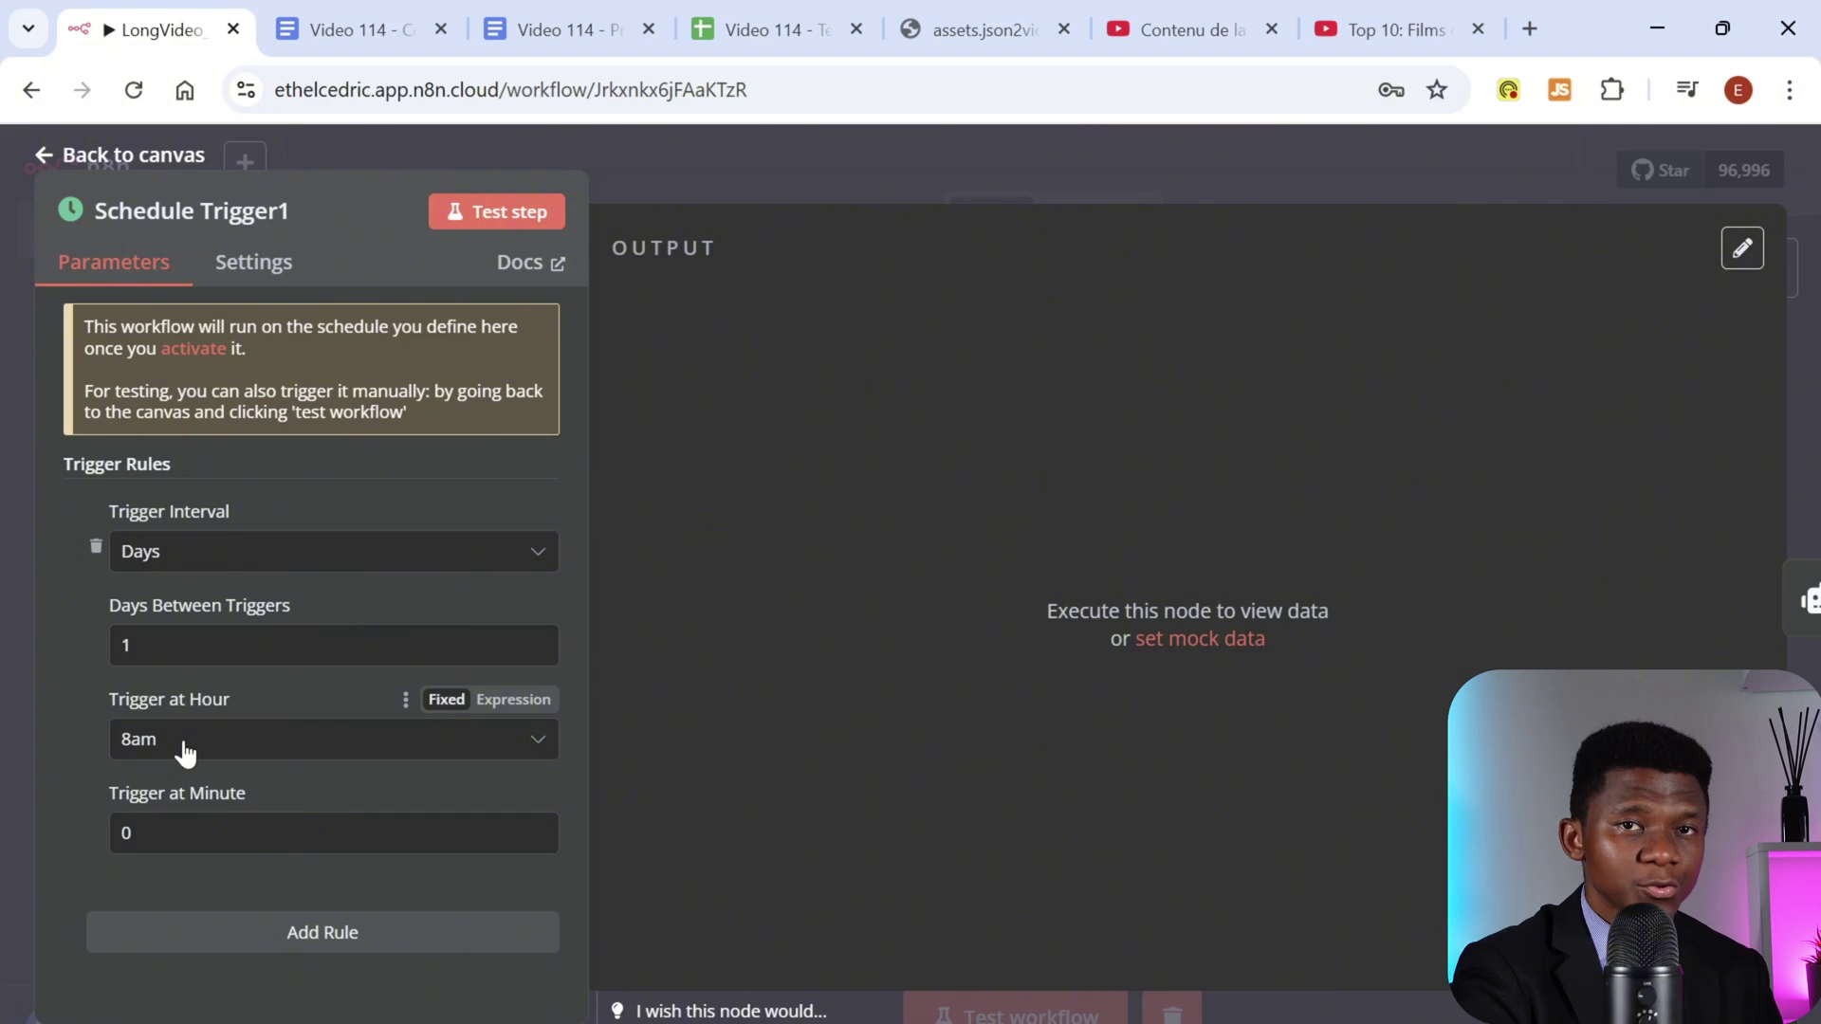
left_click(930, 158)
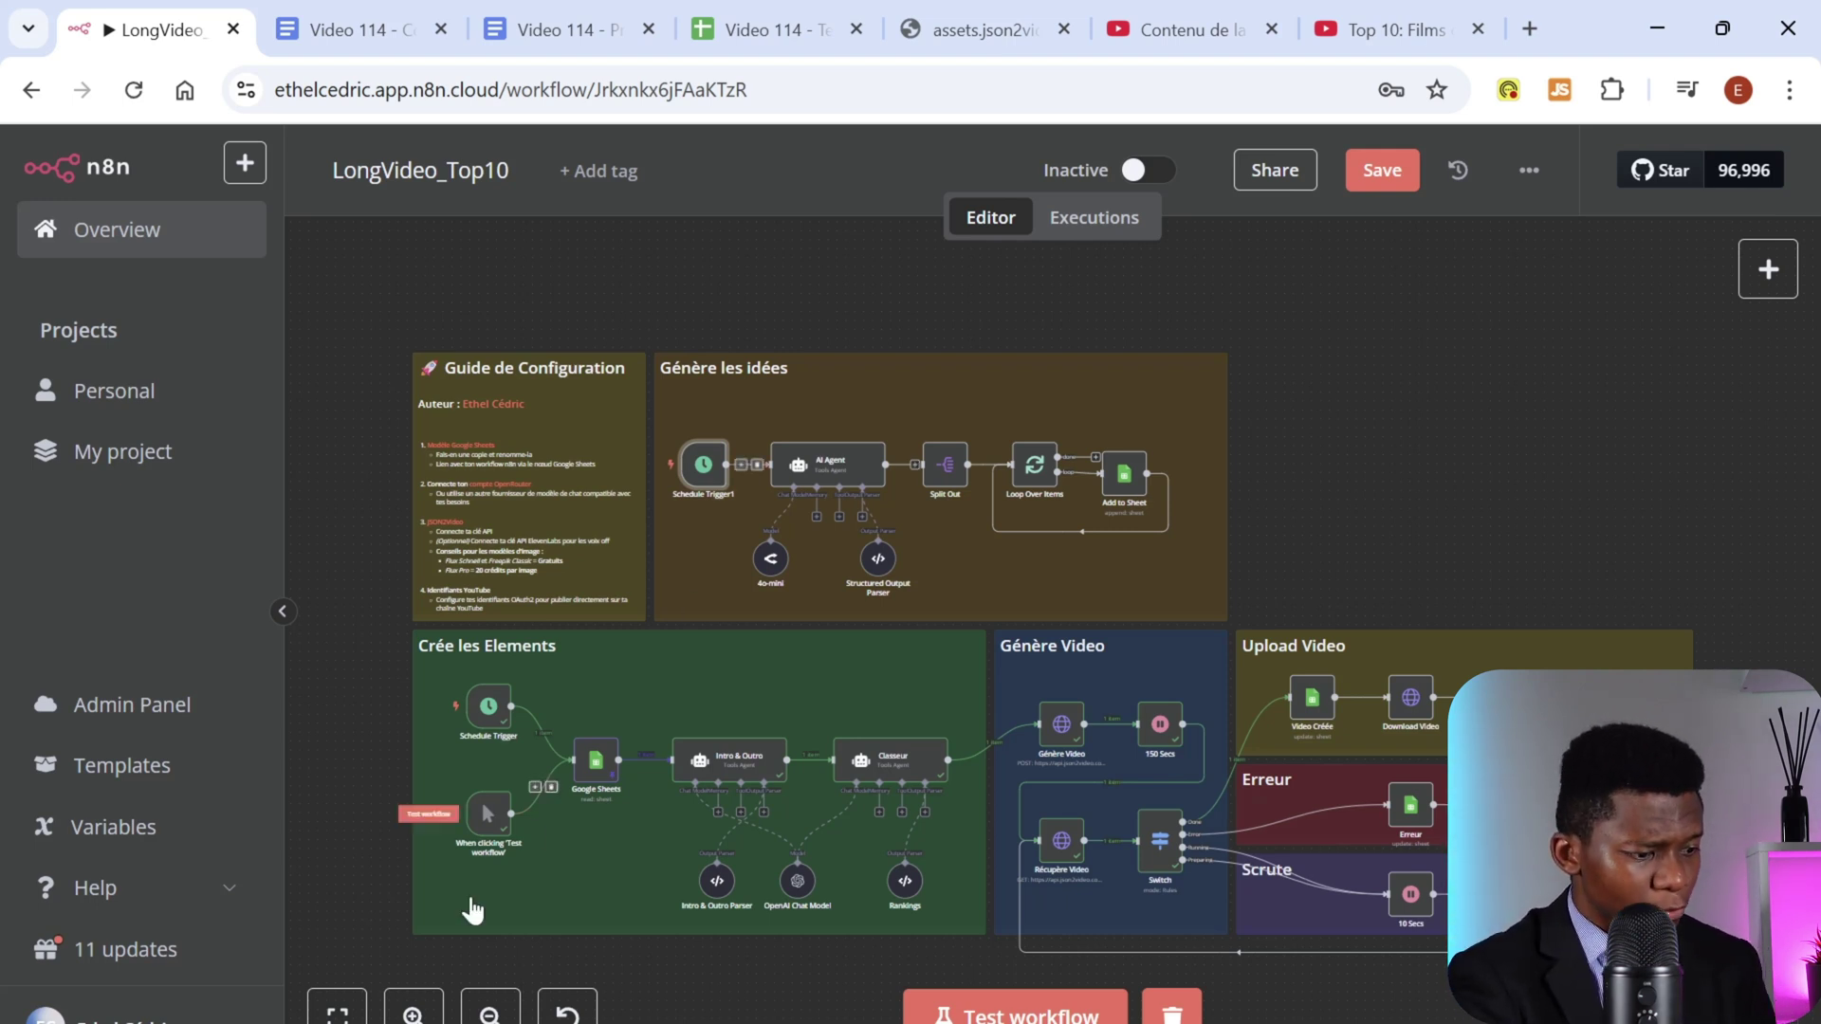
Step: Search the node library for the AI Agent node without adding one
left_click(413, 1013)
left_click(412, 1014)
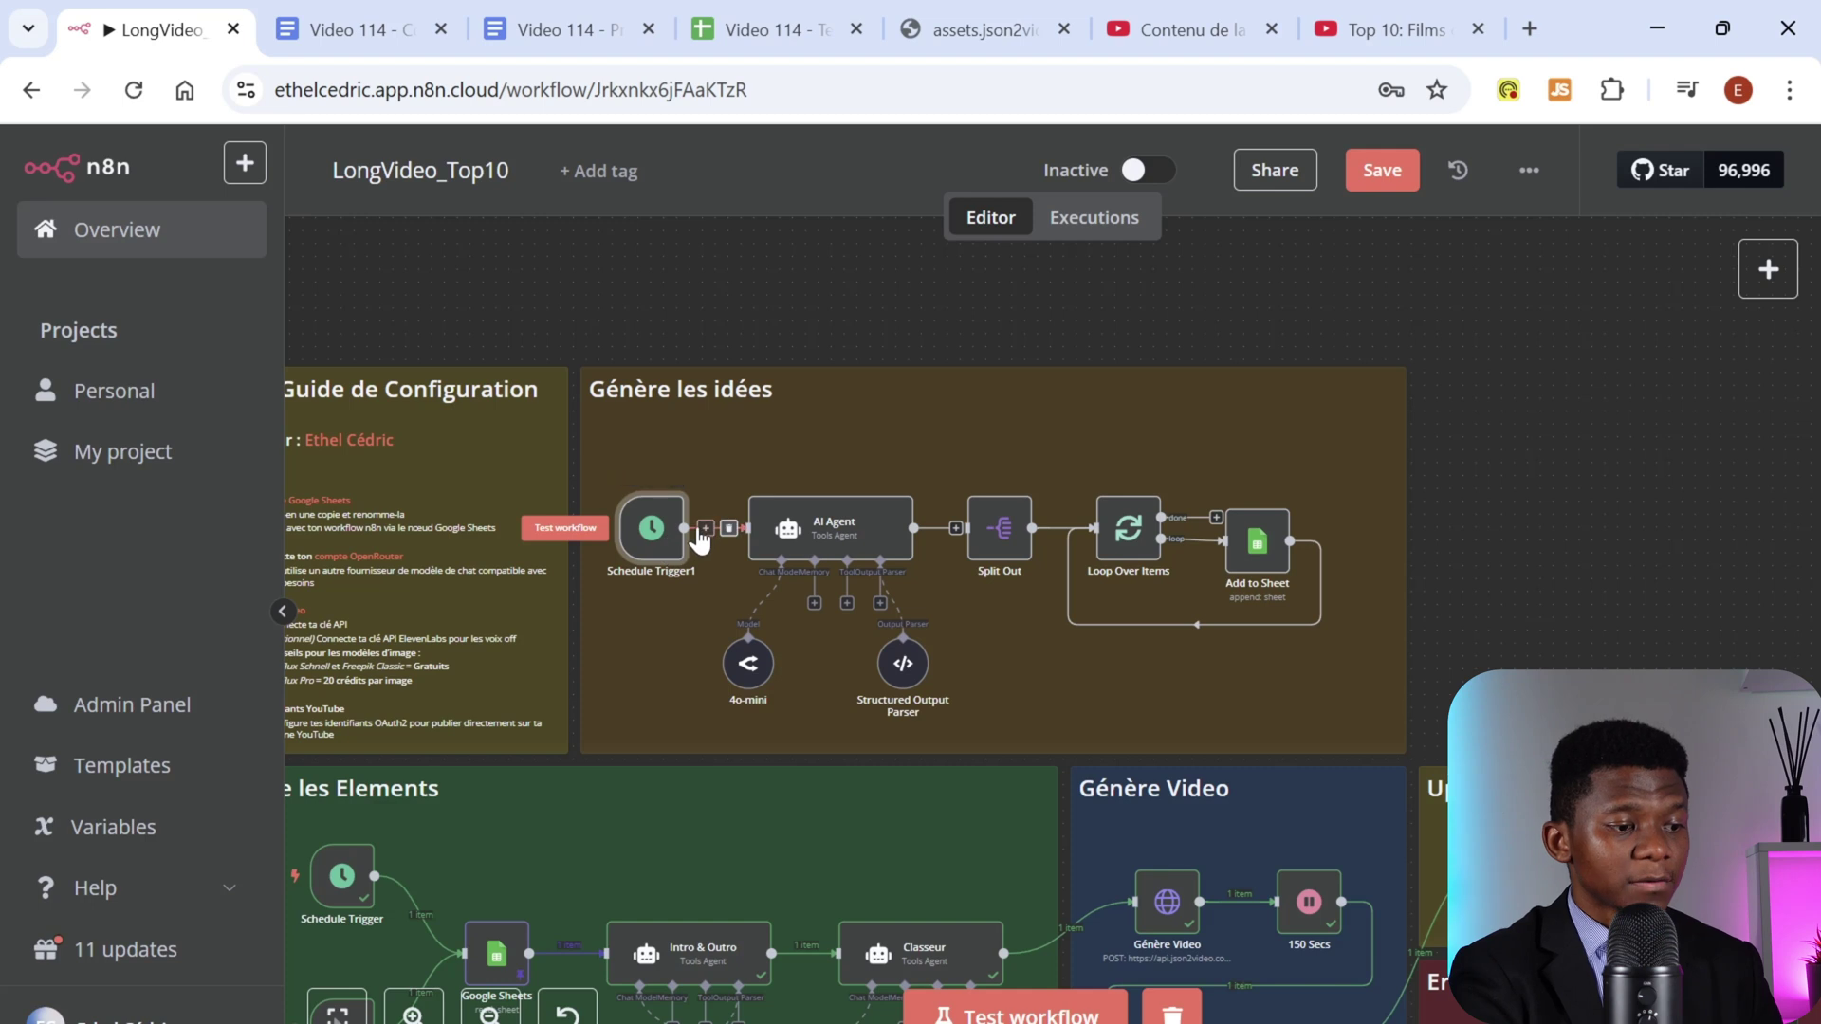
left_click(1766, 267)
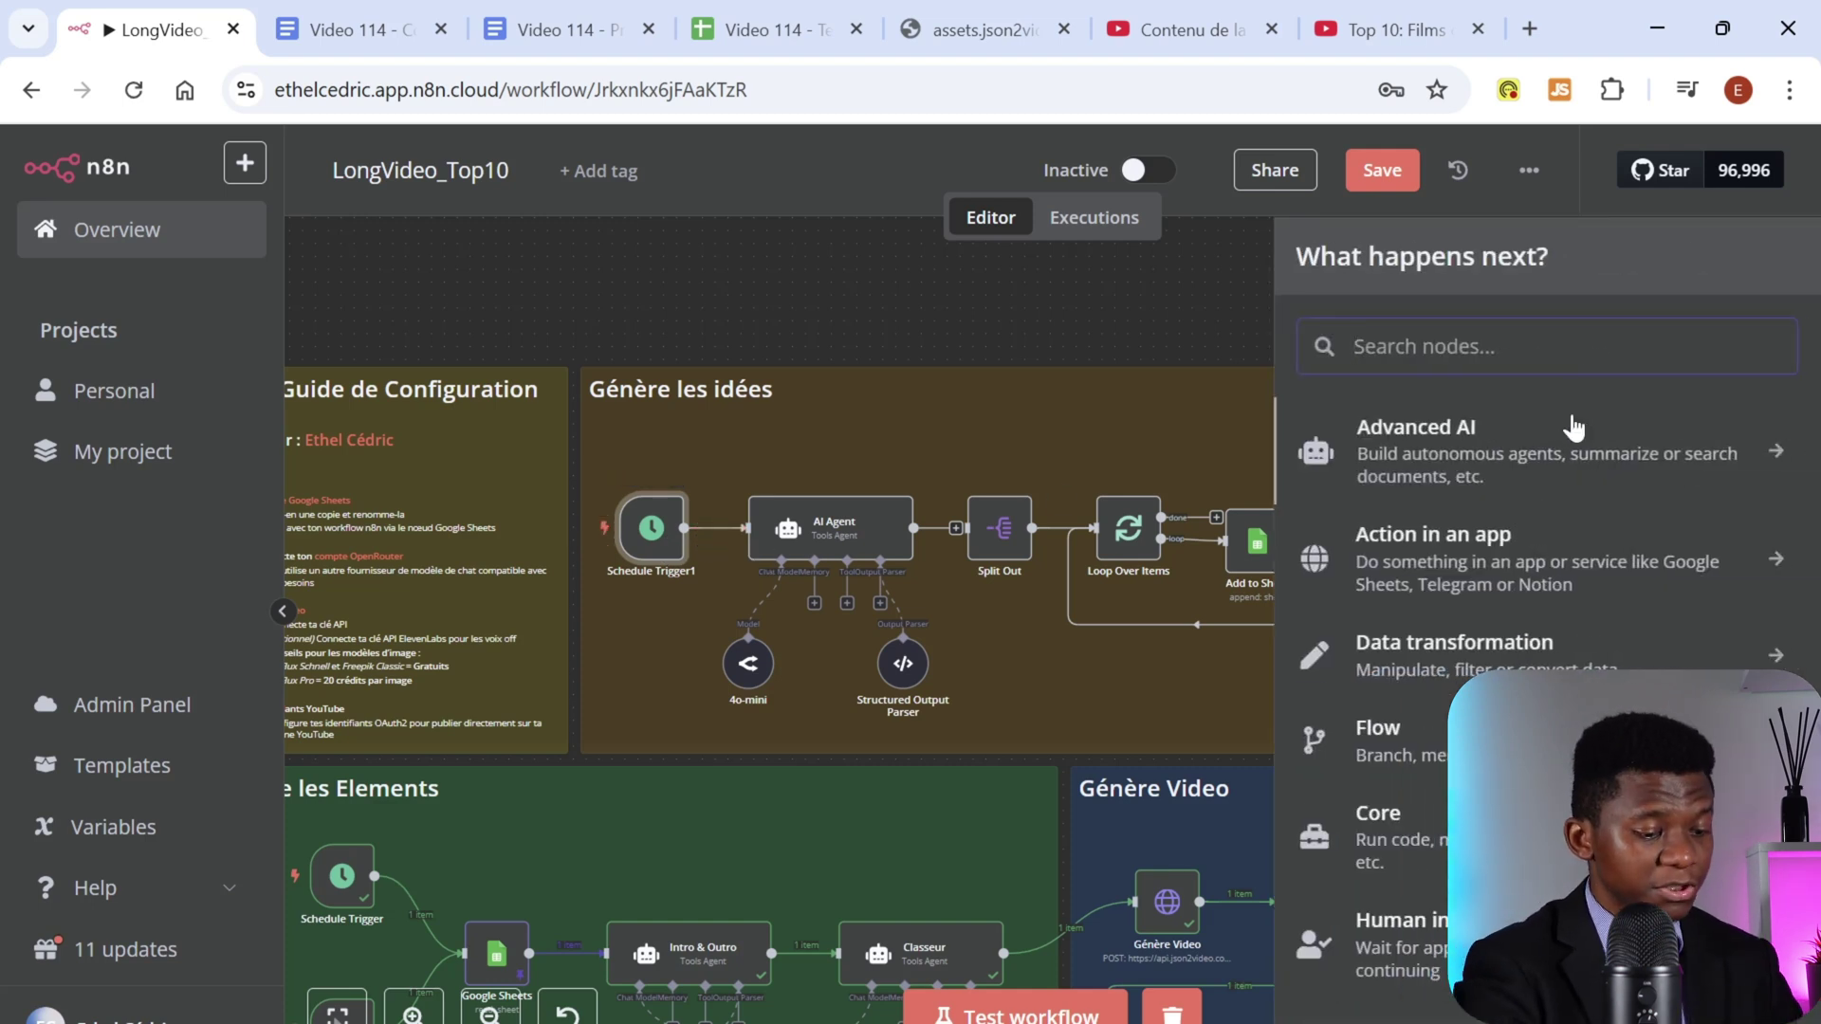
type("ai ag")
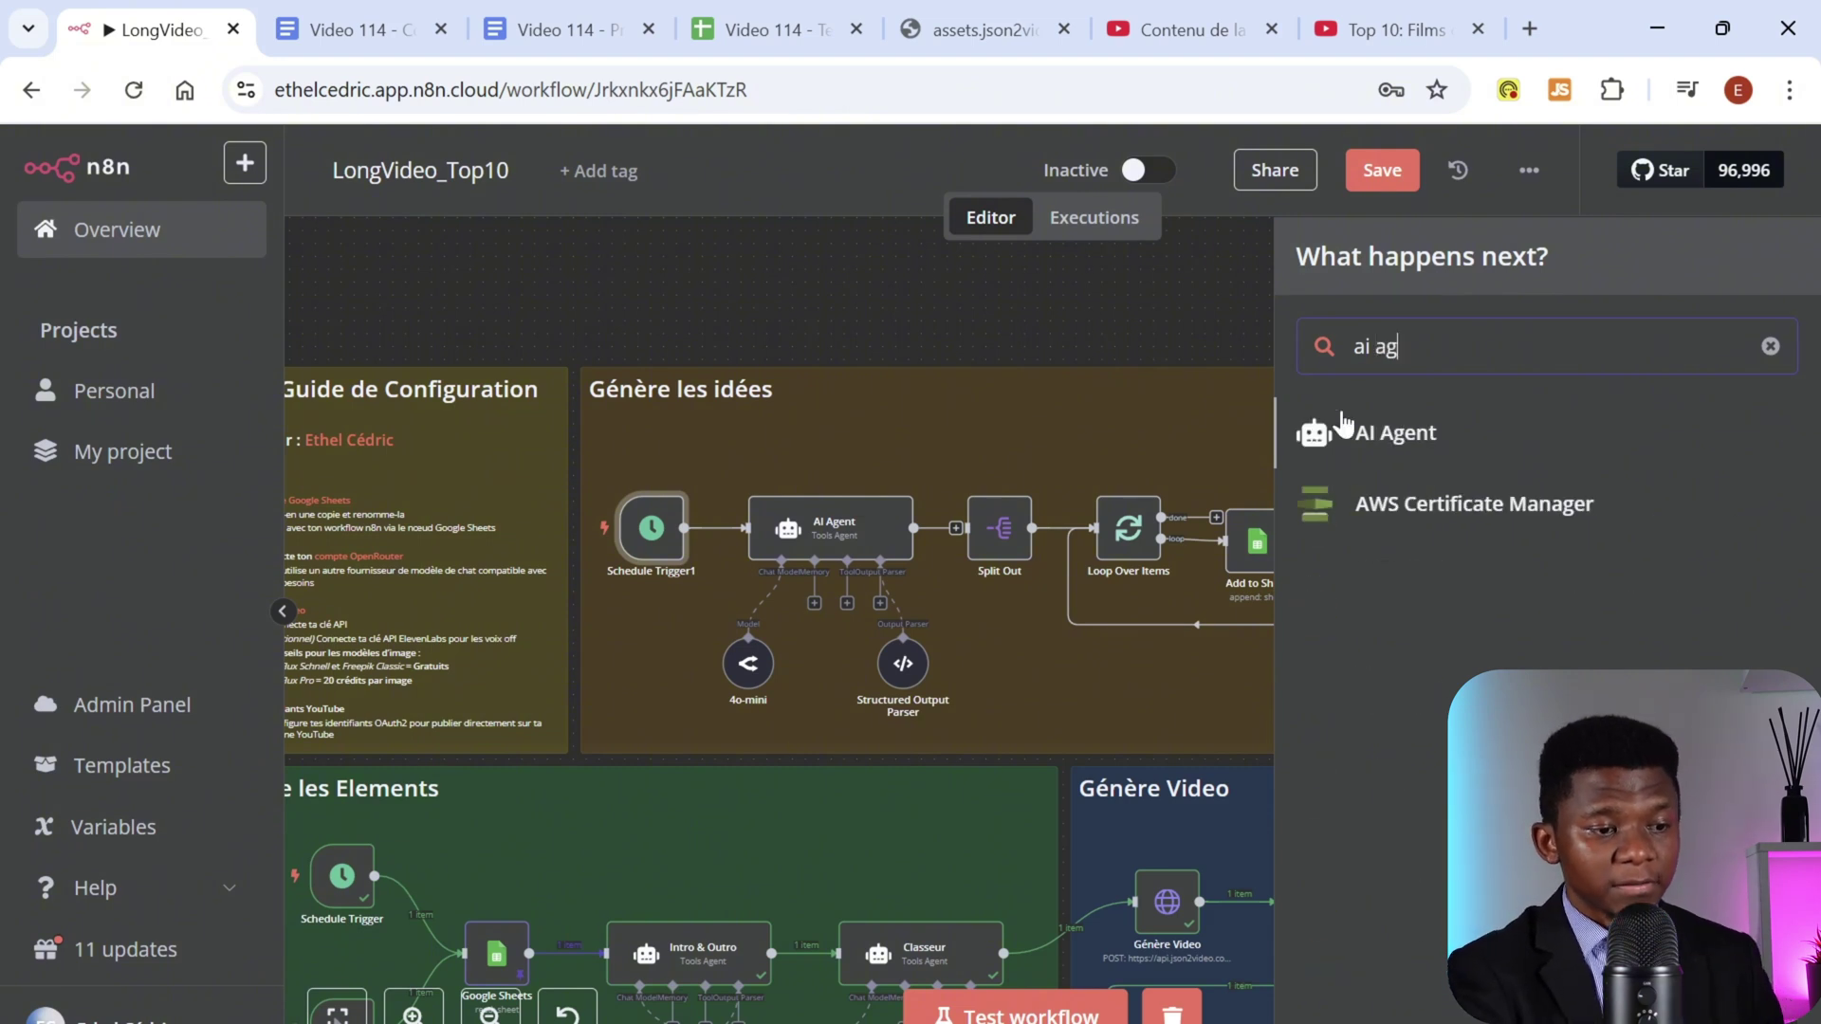
left_click(1025, 306)
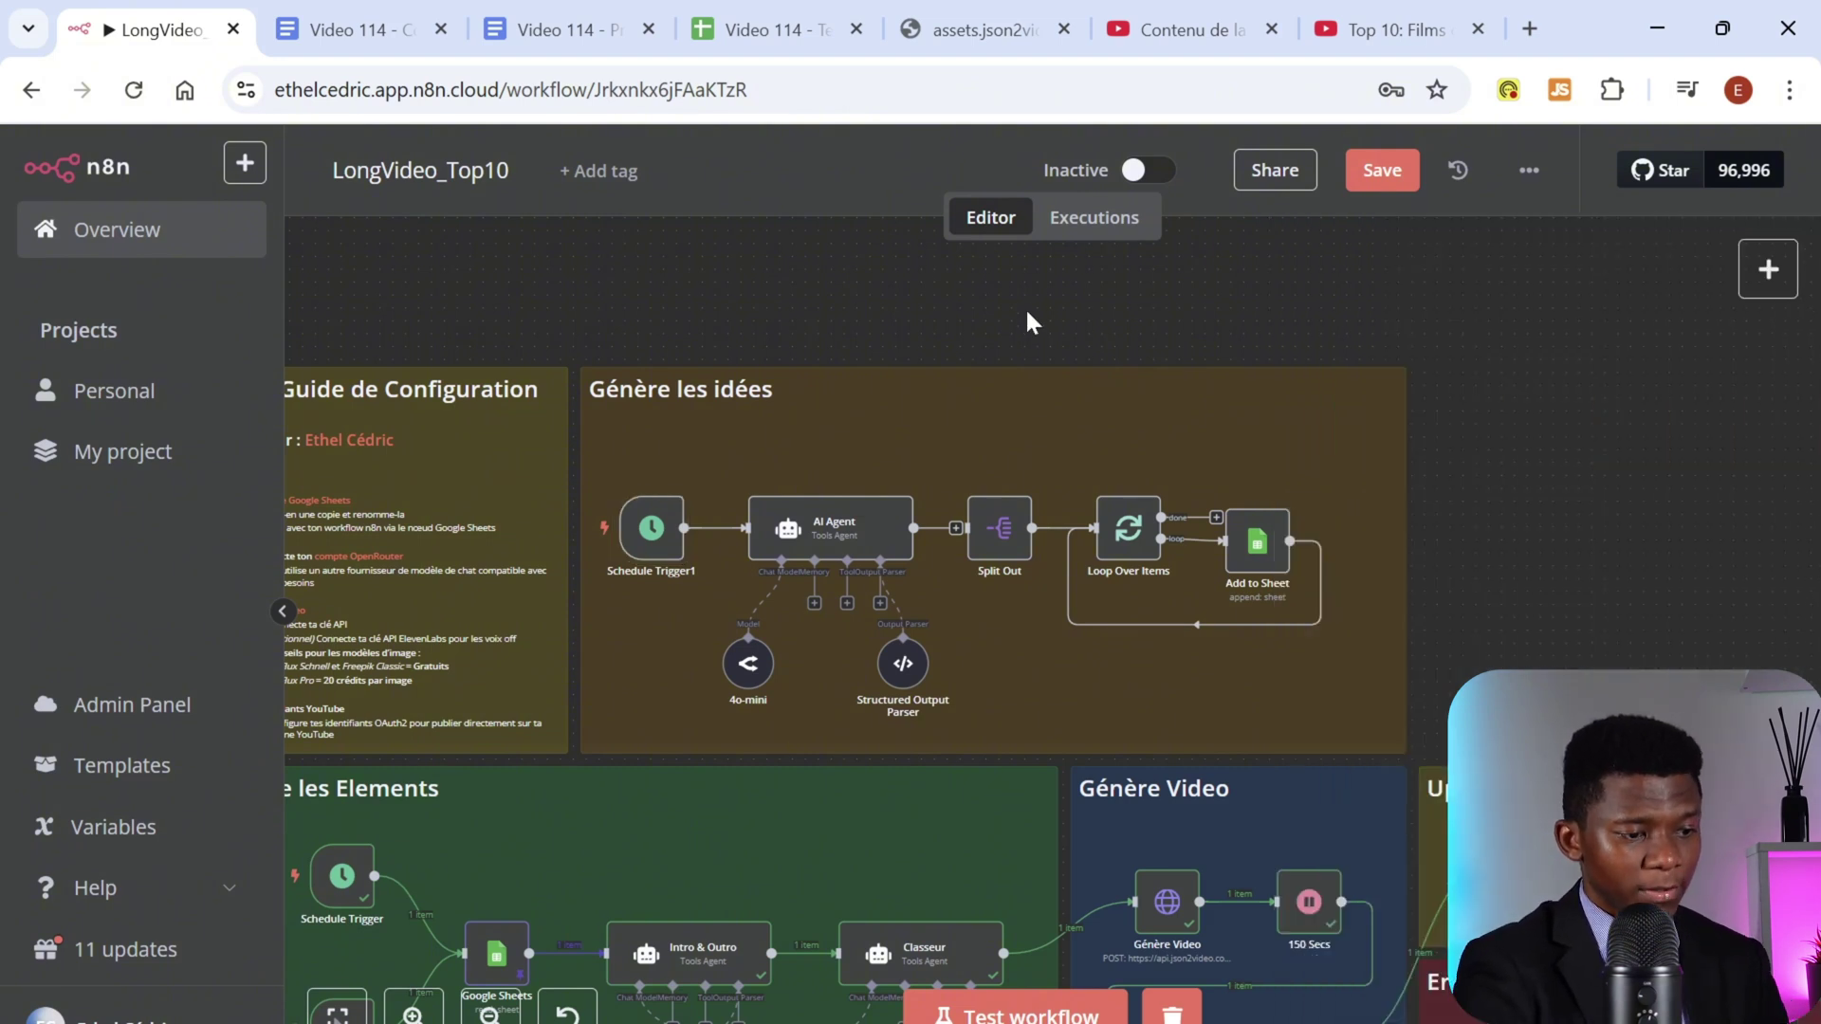
Step: Examine the AI Agent node's prompt text, output format setting and full system message in the Génère les idées section
double_click(834, 532)
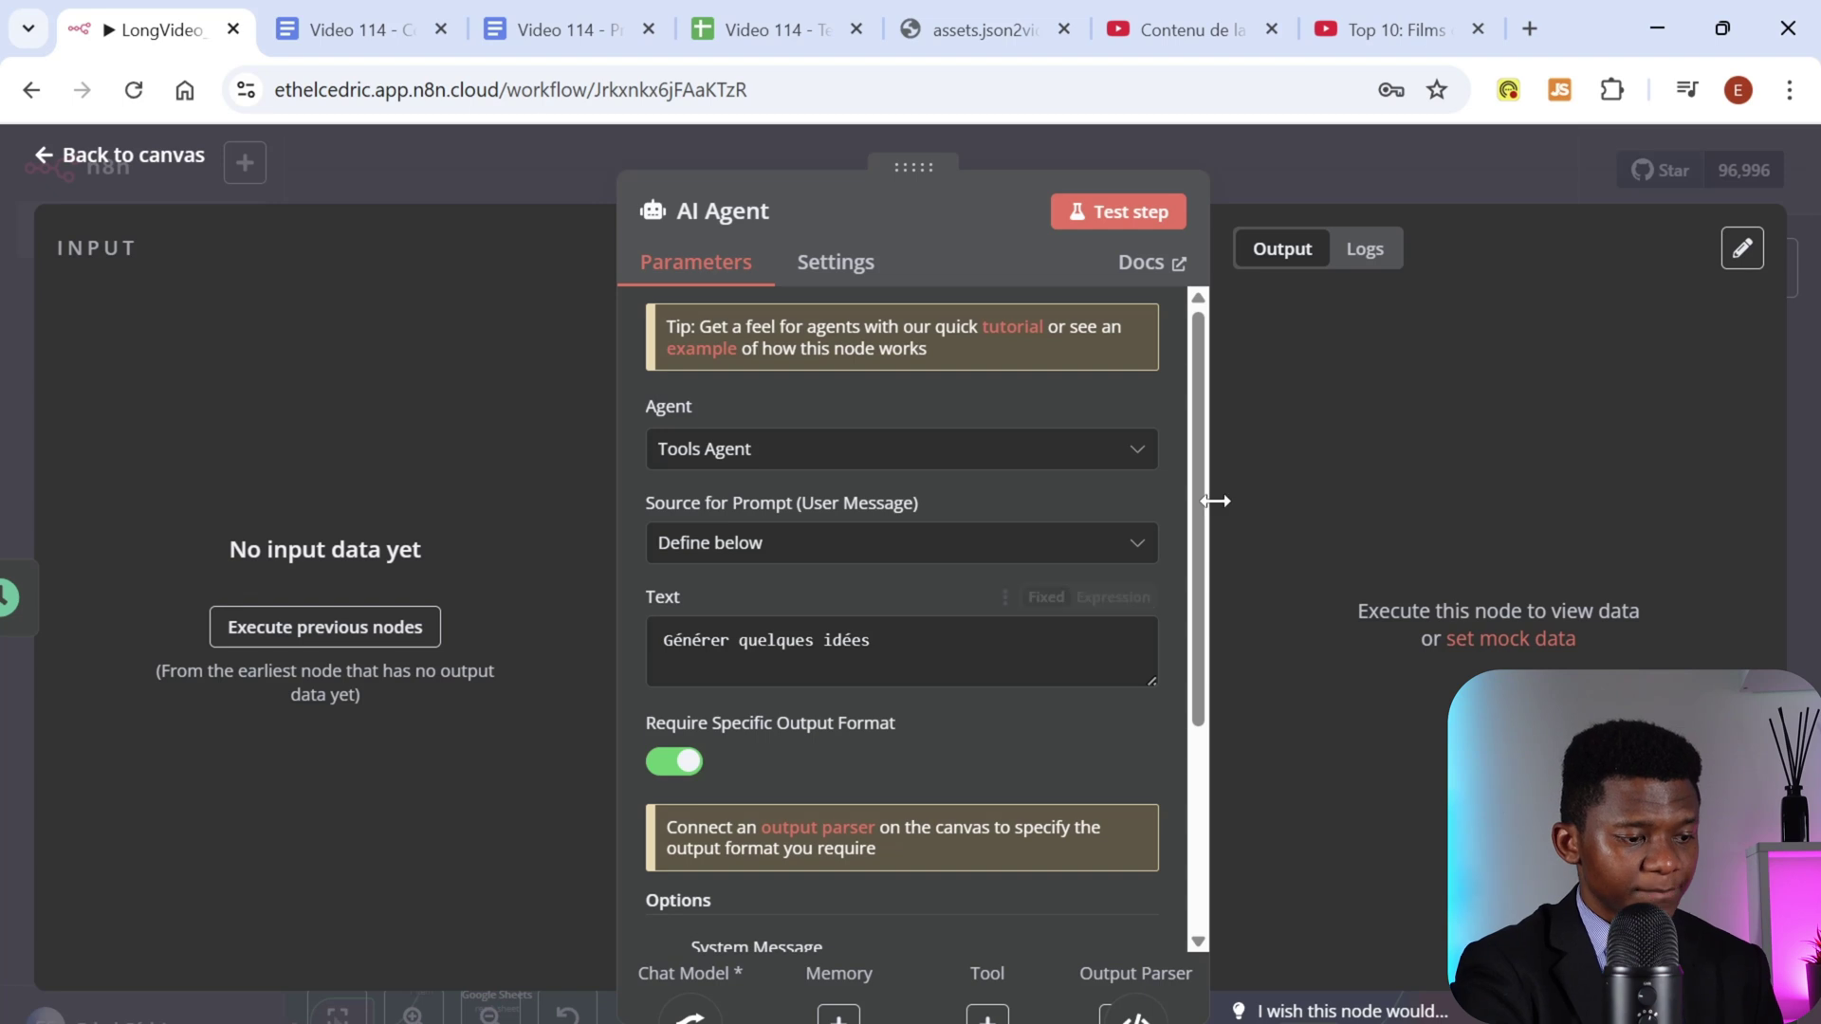
scroll(1153, 512, "down", 3)
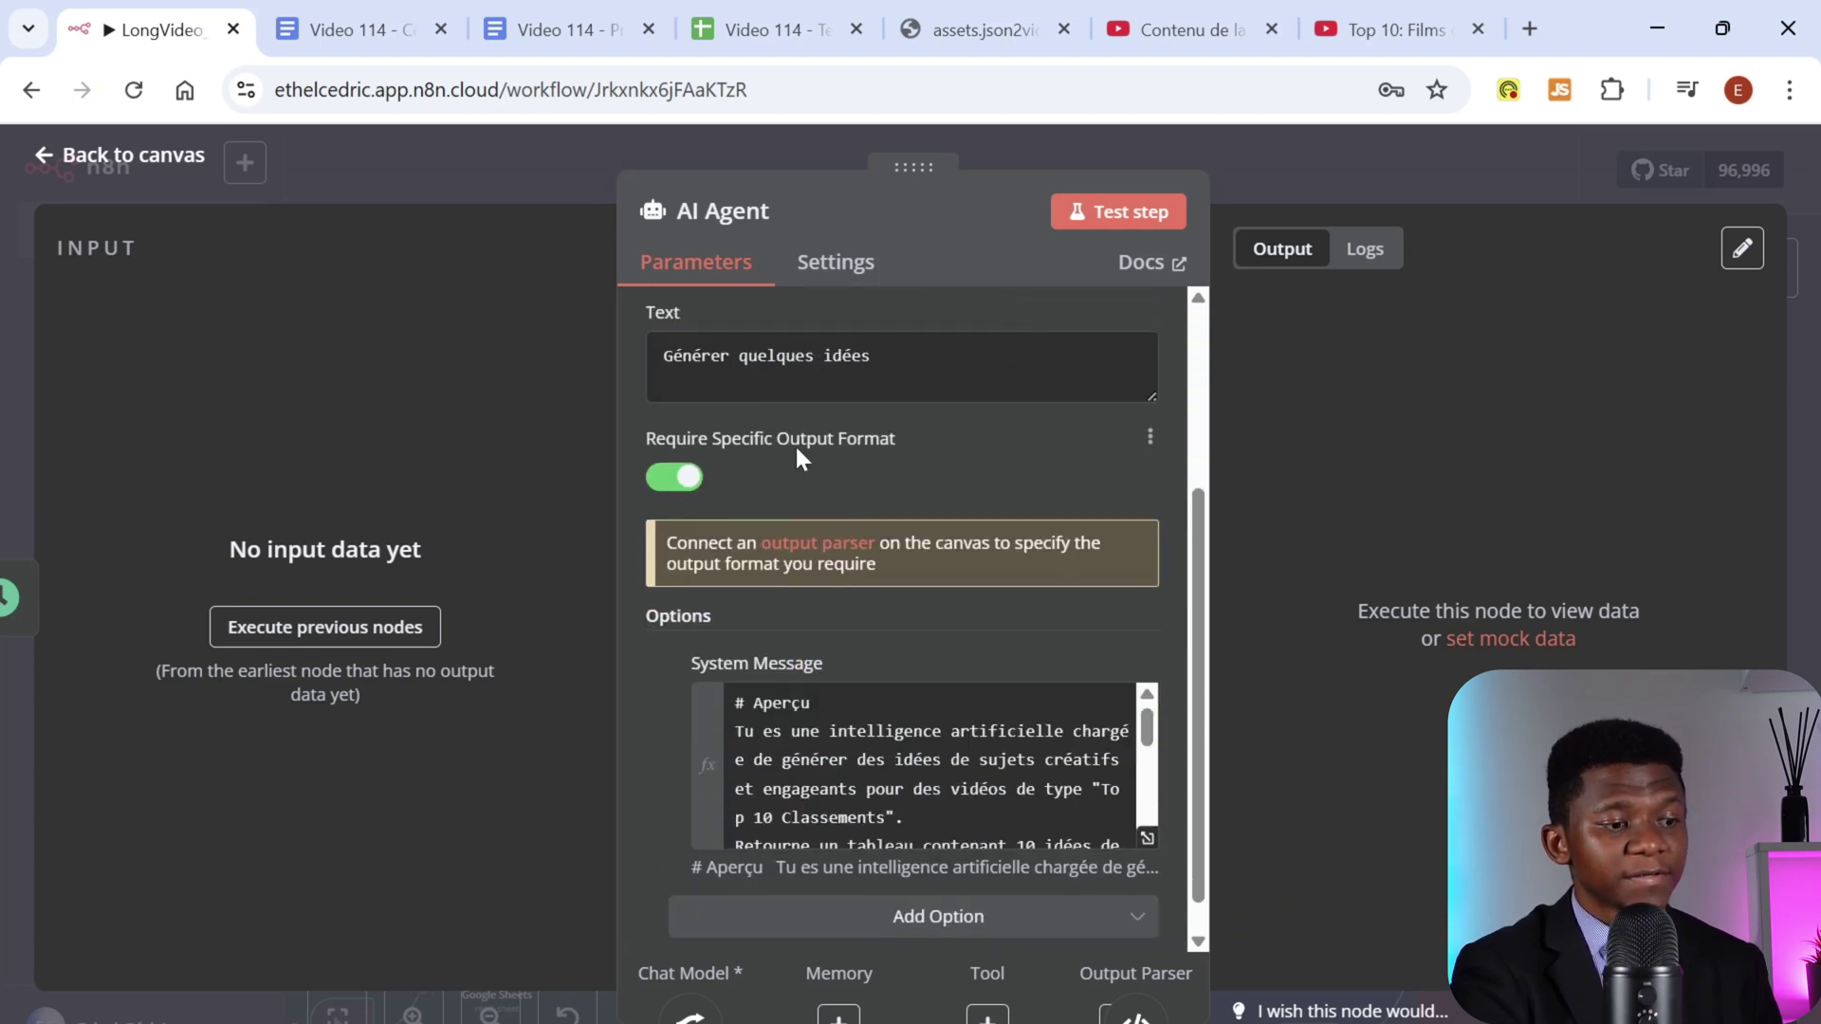
scroll(886, 444, "down", 1)
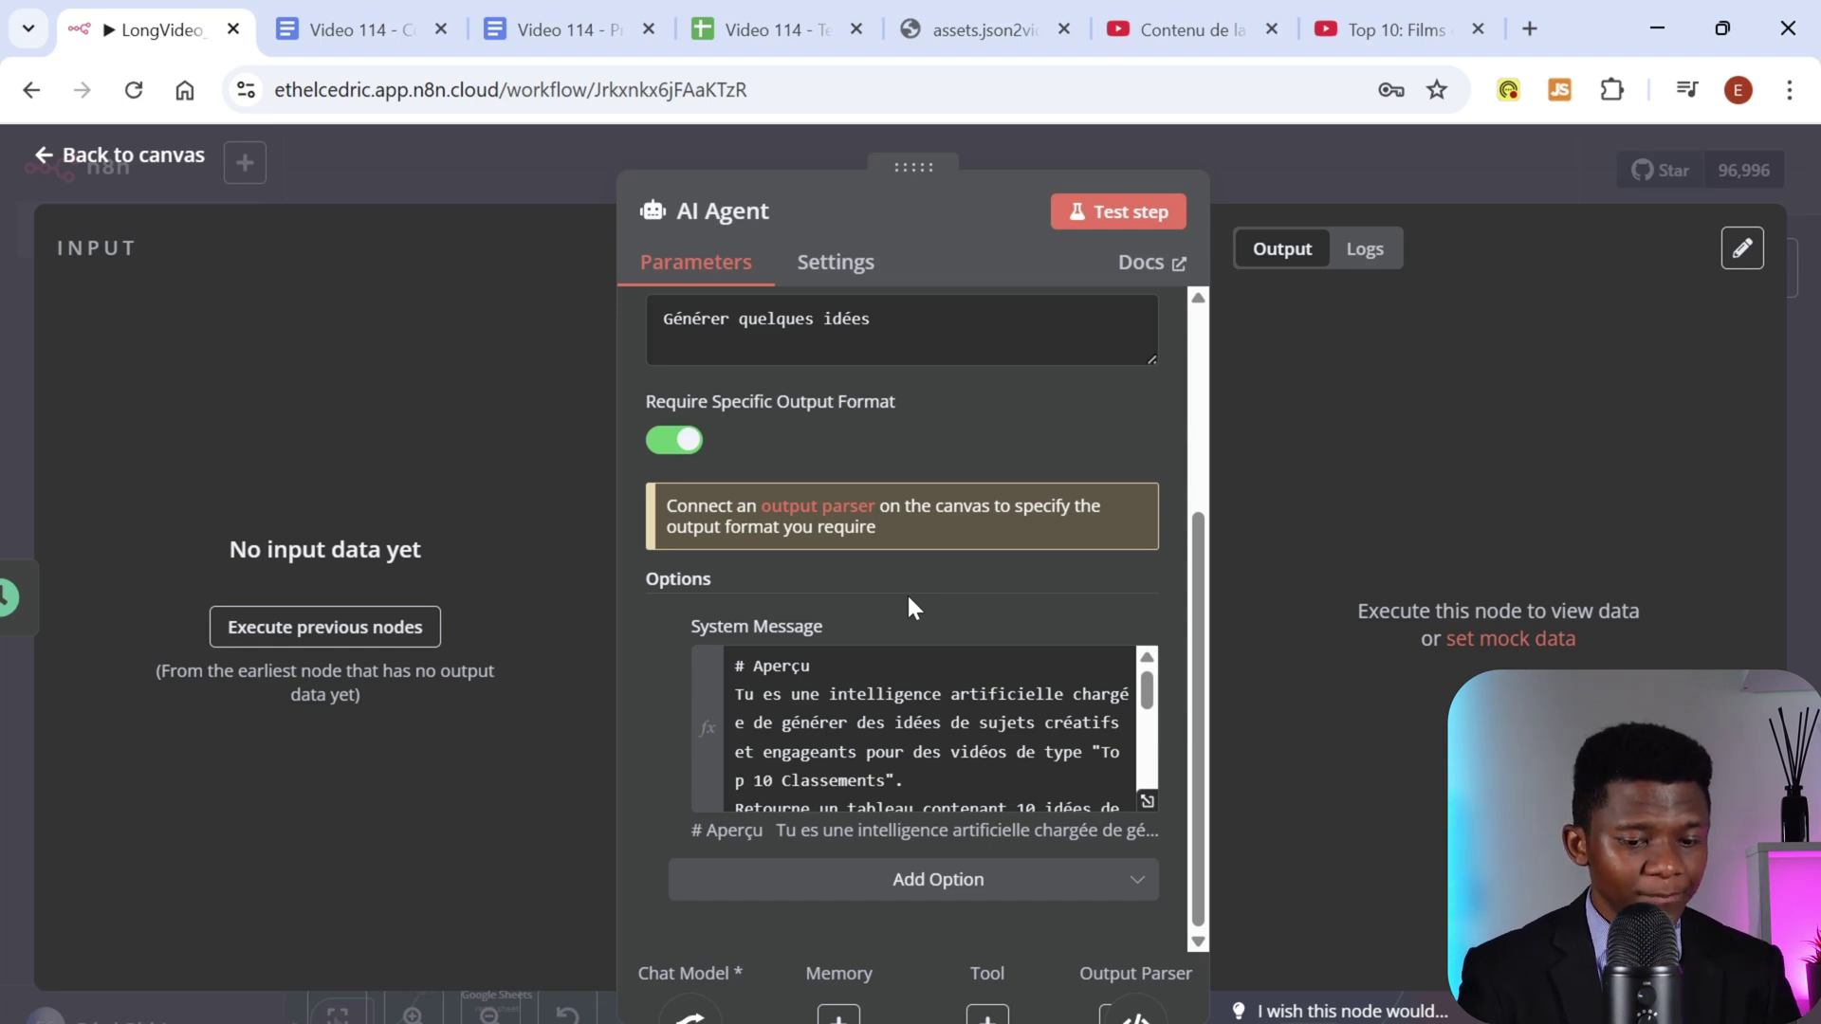
left_click(1146, 802)
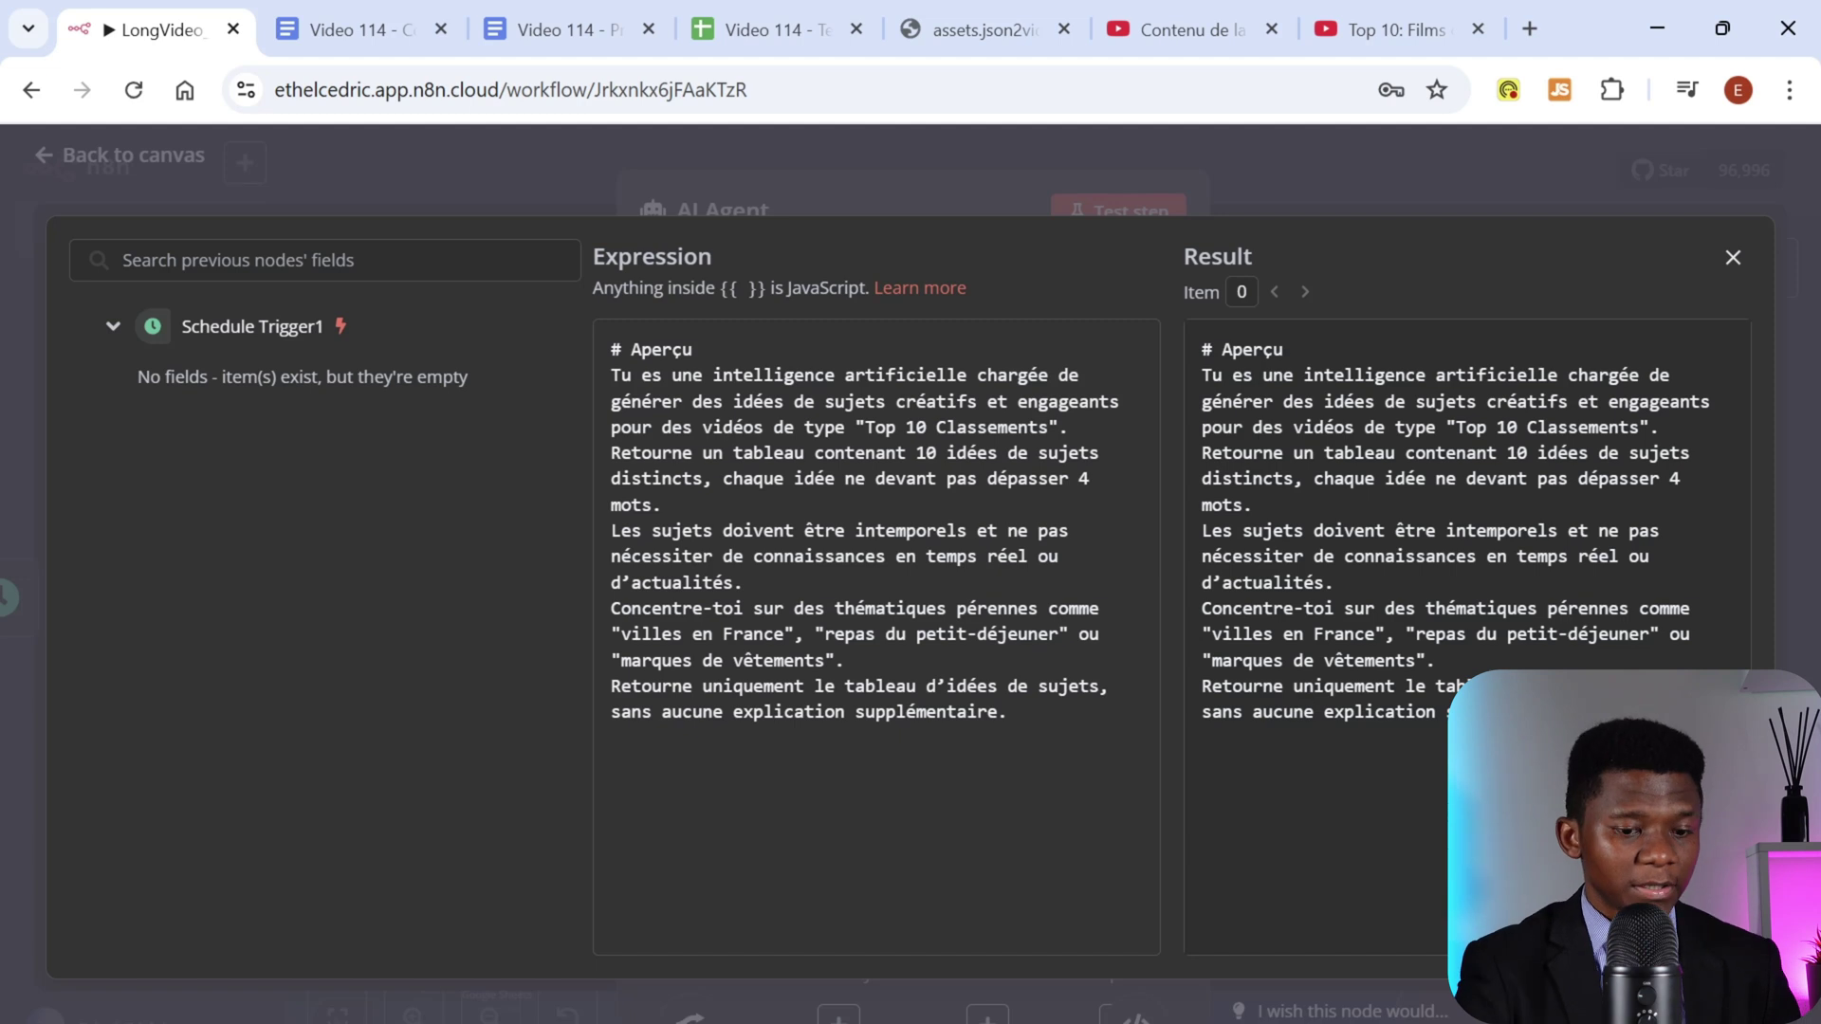
left_click(1345, 166)
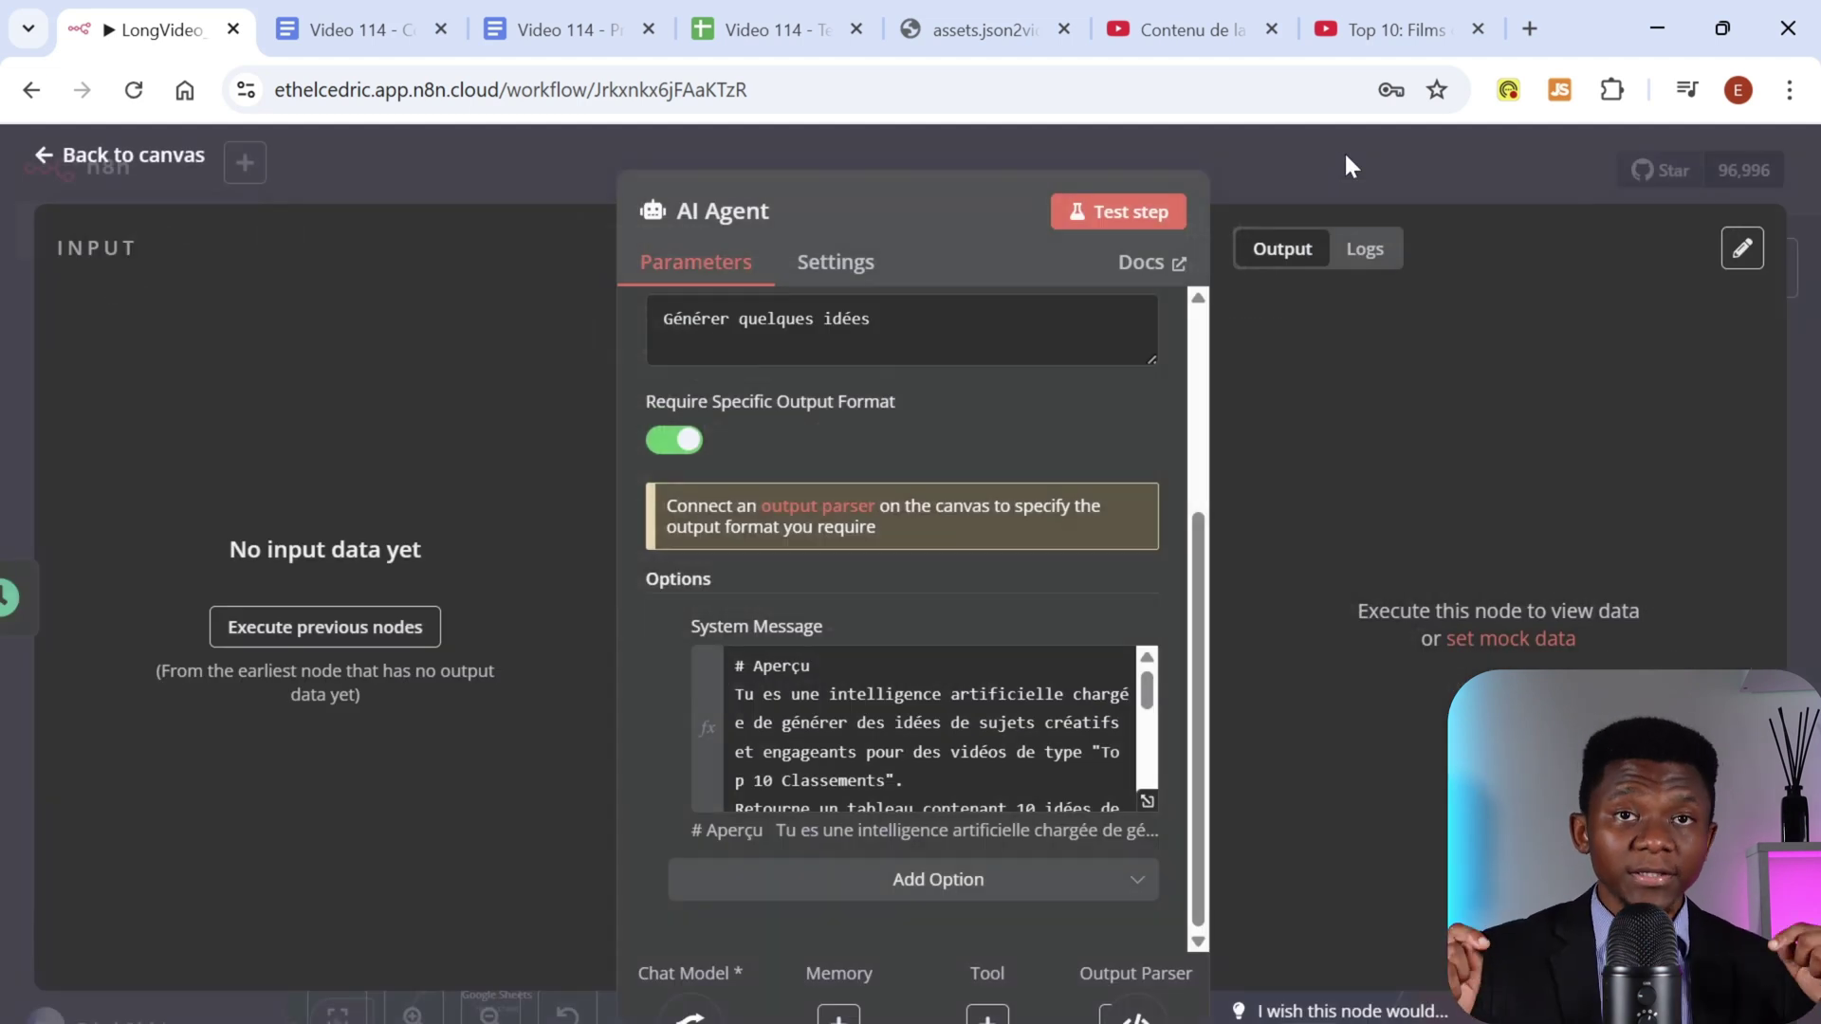
Step: Look through the prompts in the Video 114 - Prompts Google Docs document and return to the n8n workflow canvas
left_click(567, 38)
scroll(1618, 600, "down", 20)
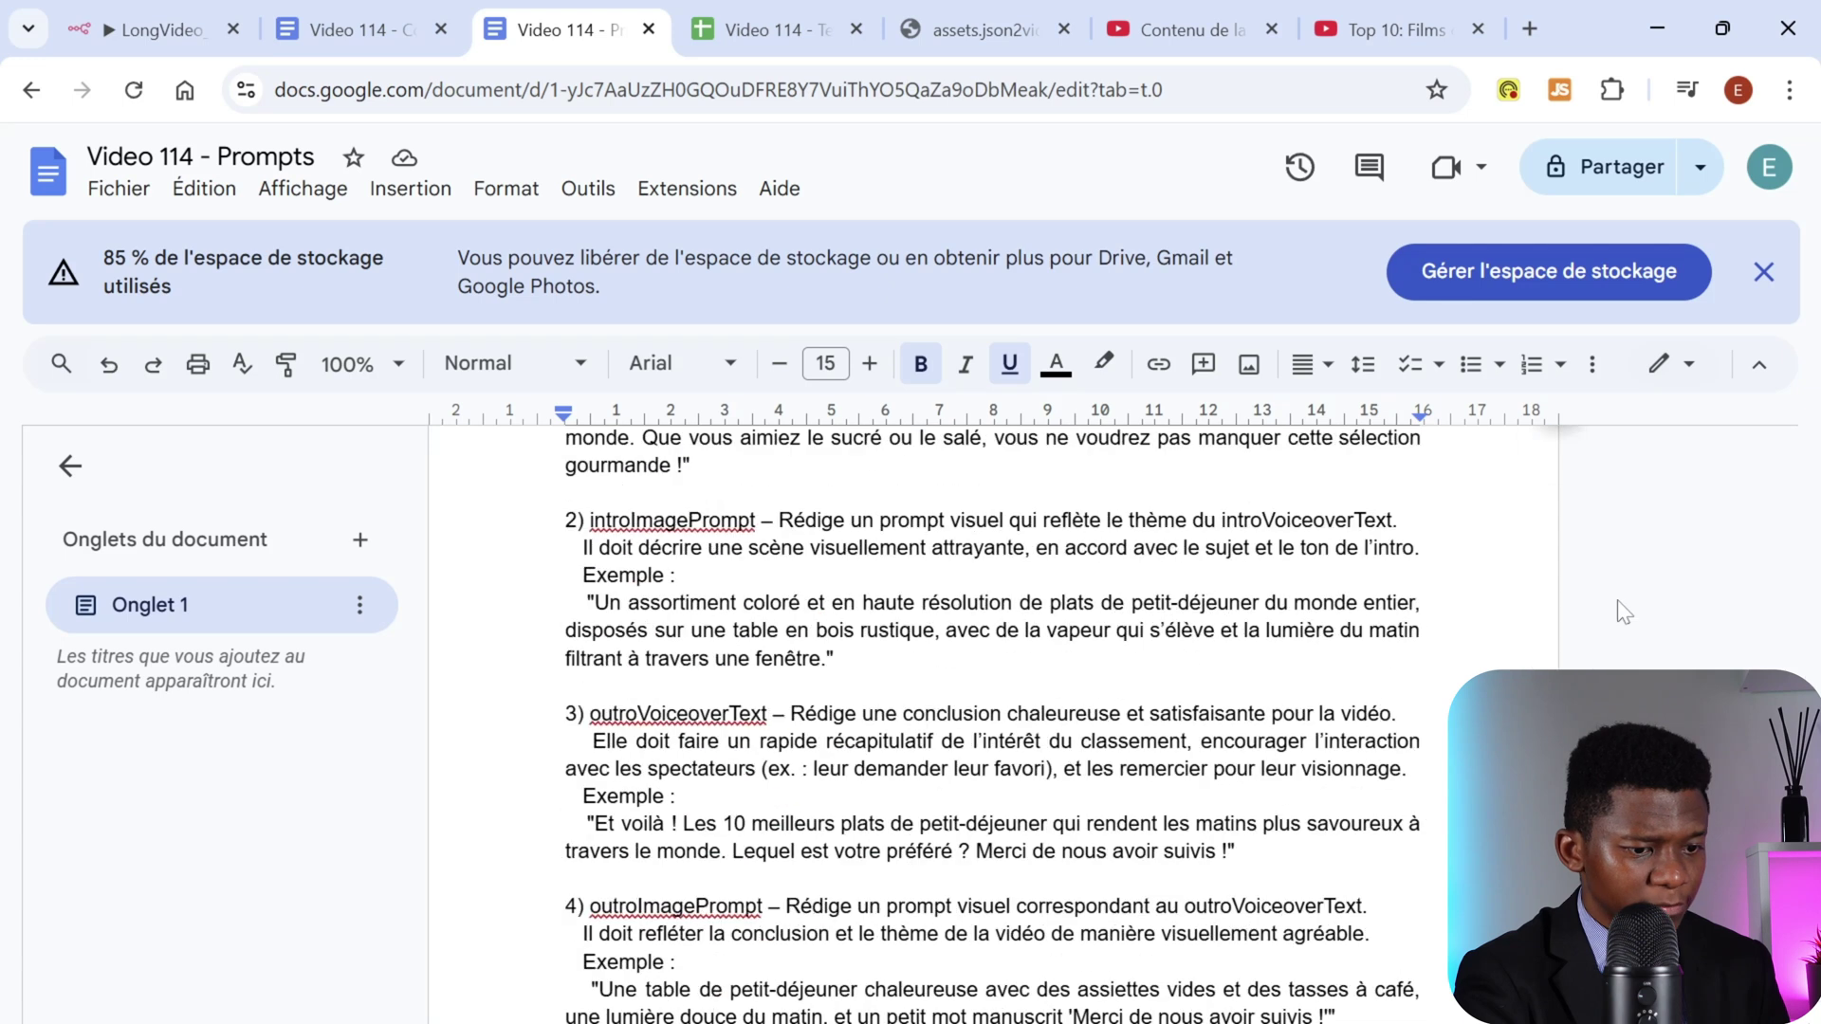
scroll(1618, 599, "down", 5)
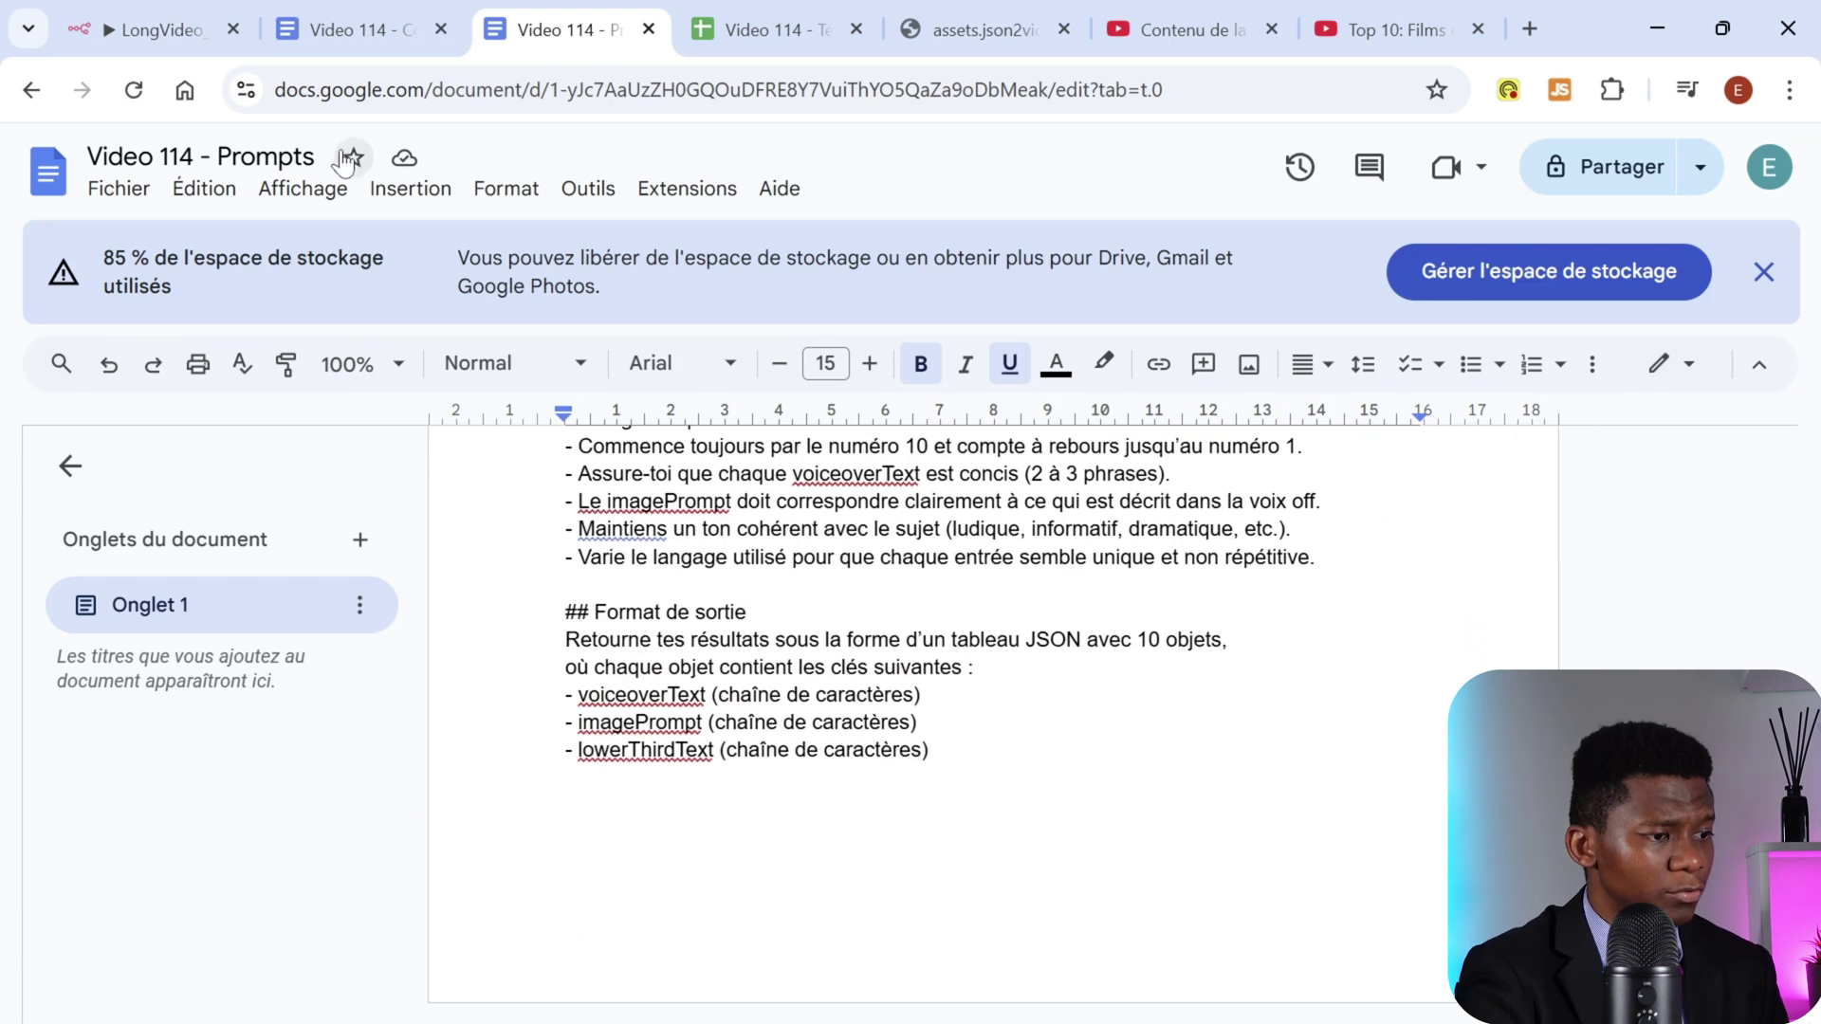
left_click(156, 29)
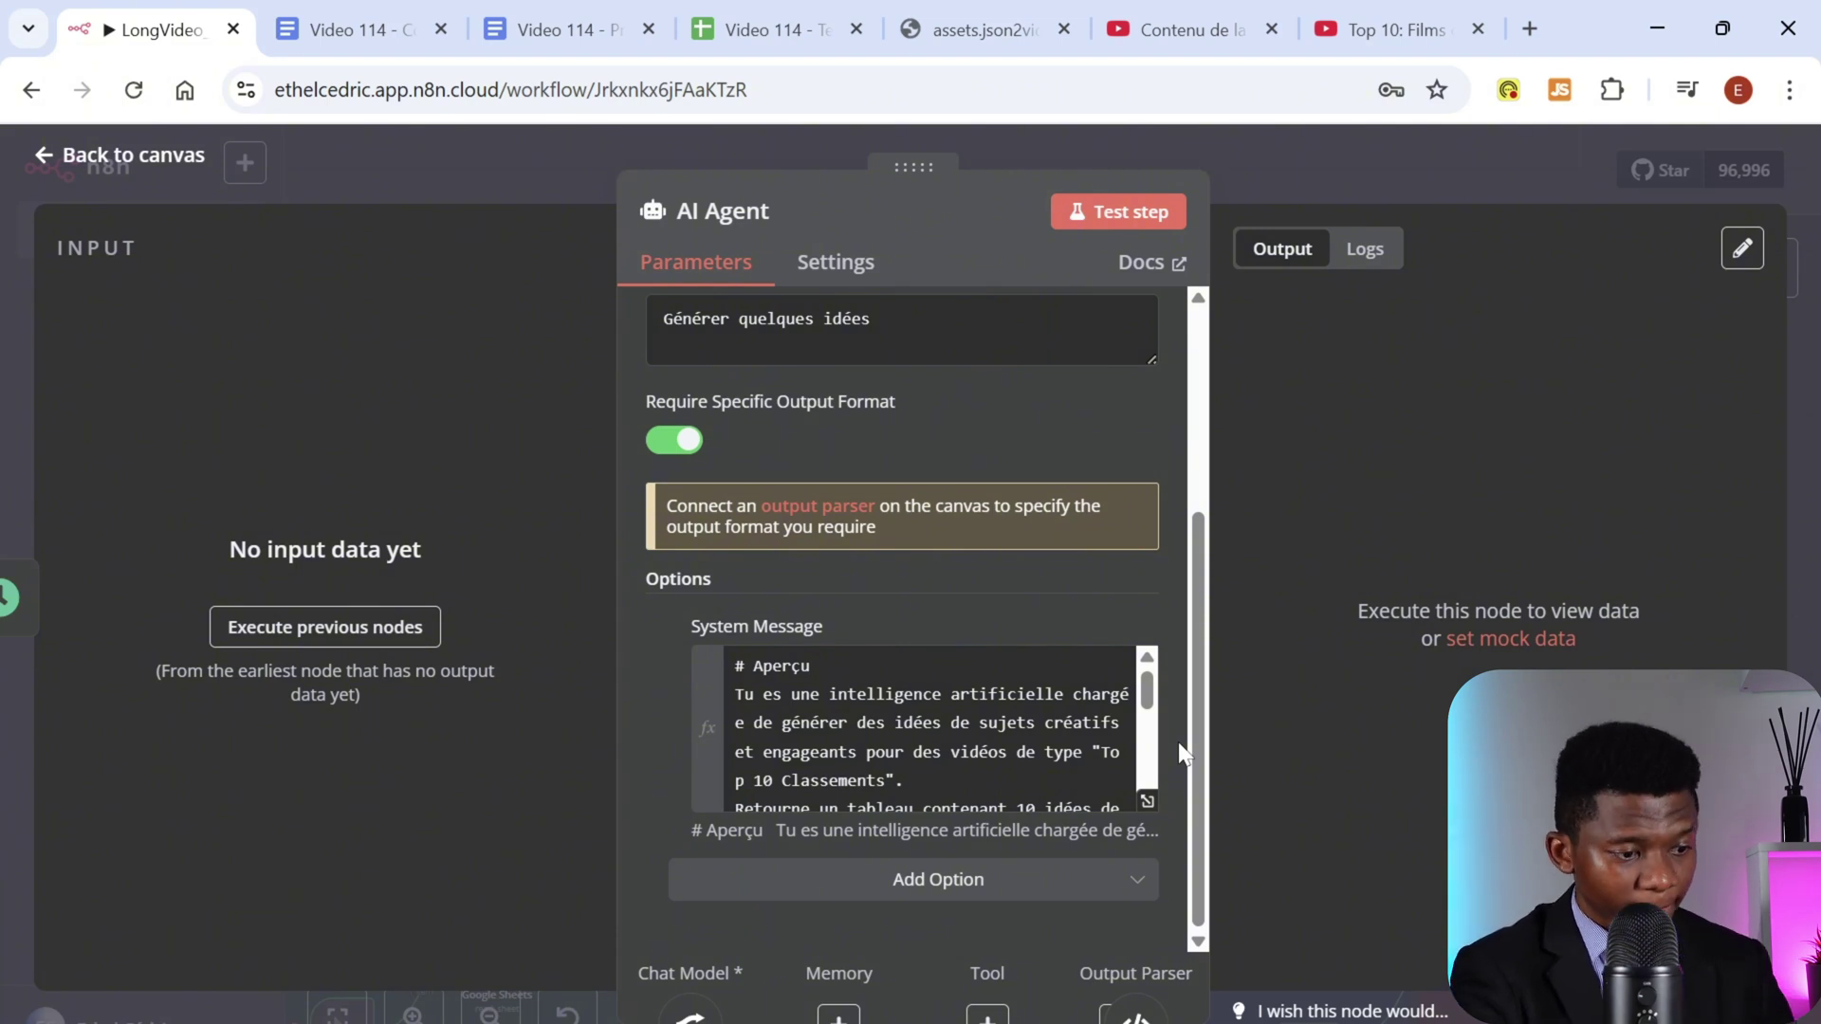
left_click(1313, 158)
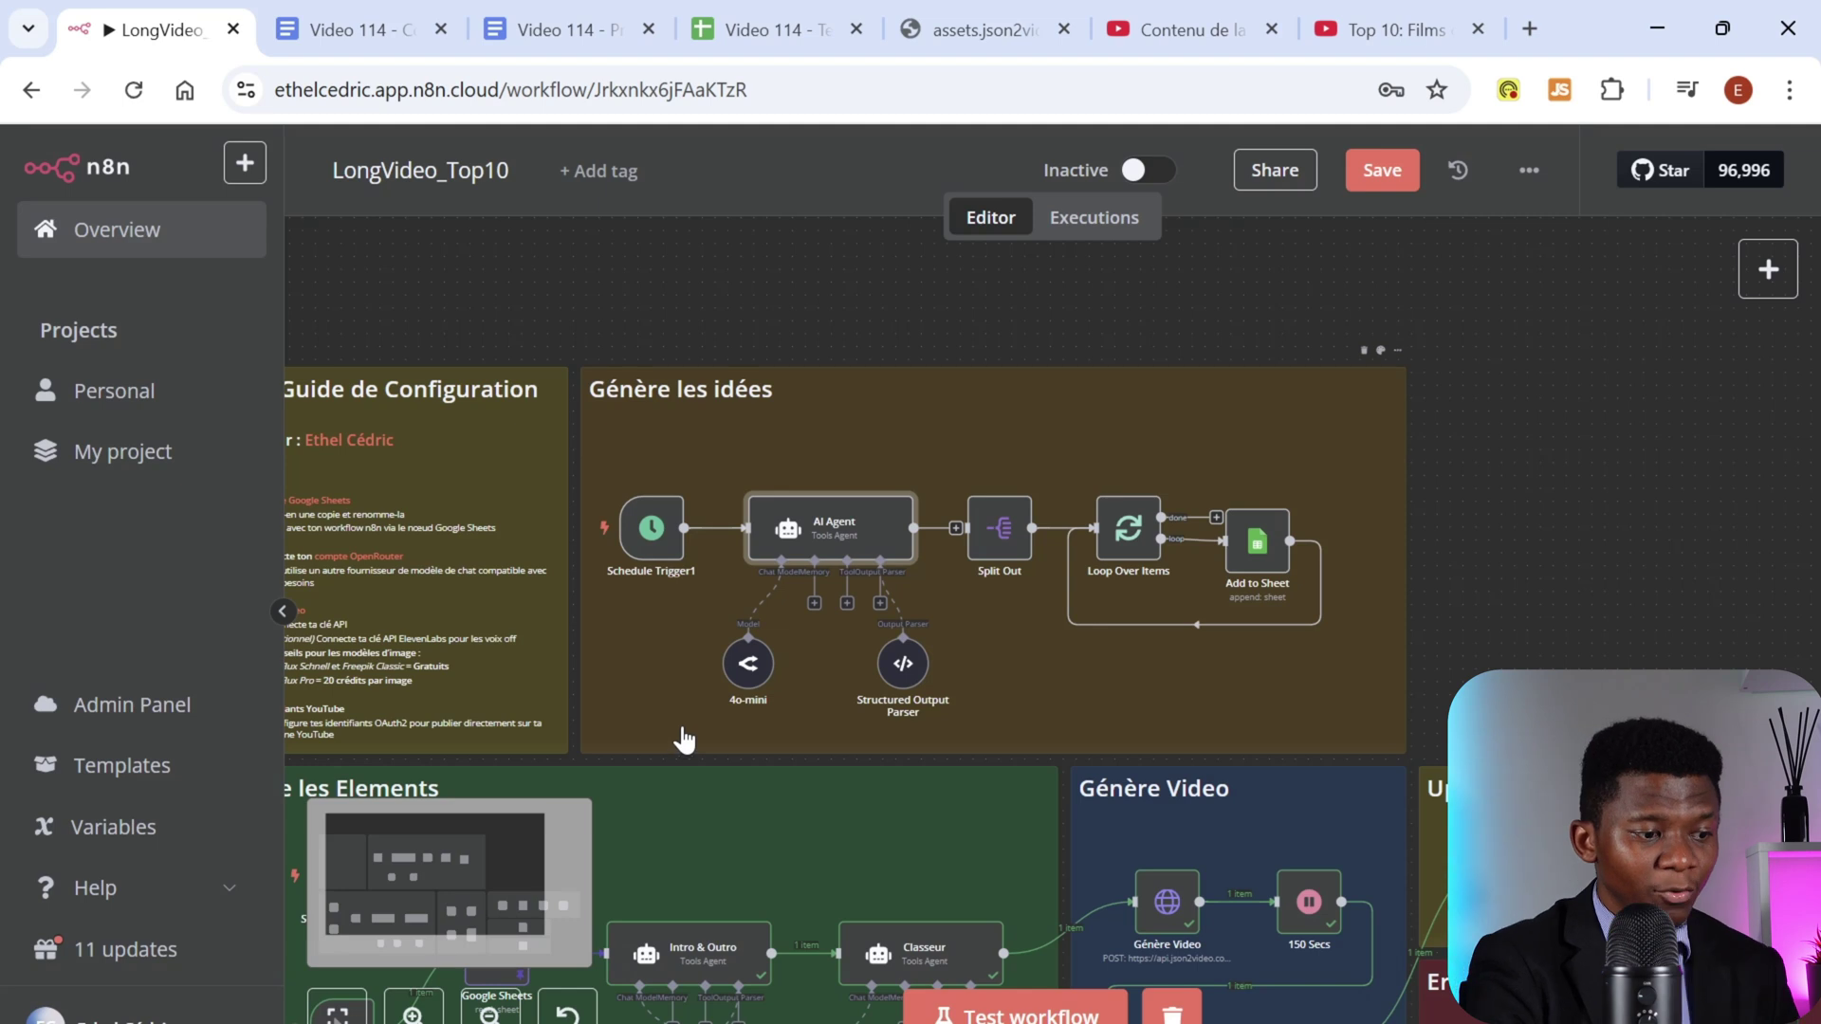
Step: Point out the AI Agent's 4o-mini chat model and search the node library for "router" without adding a node
left_click(759, 675)
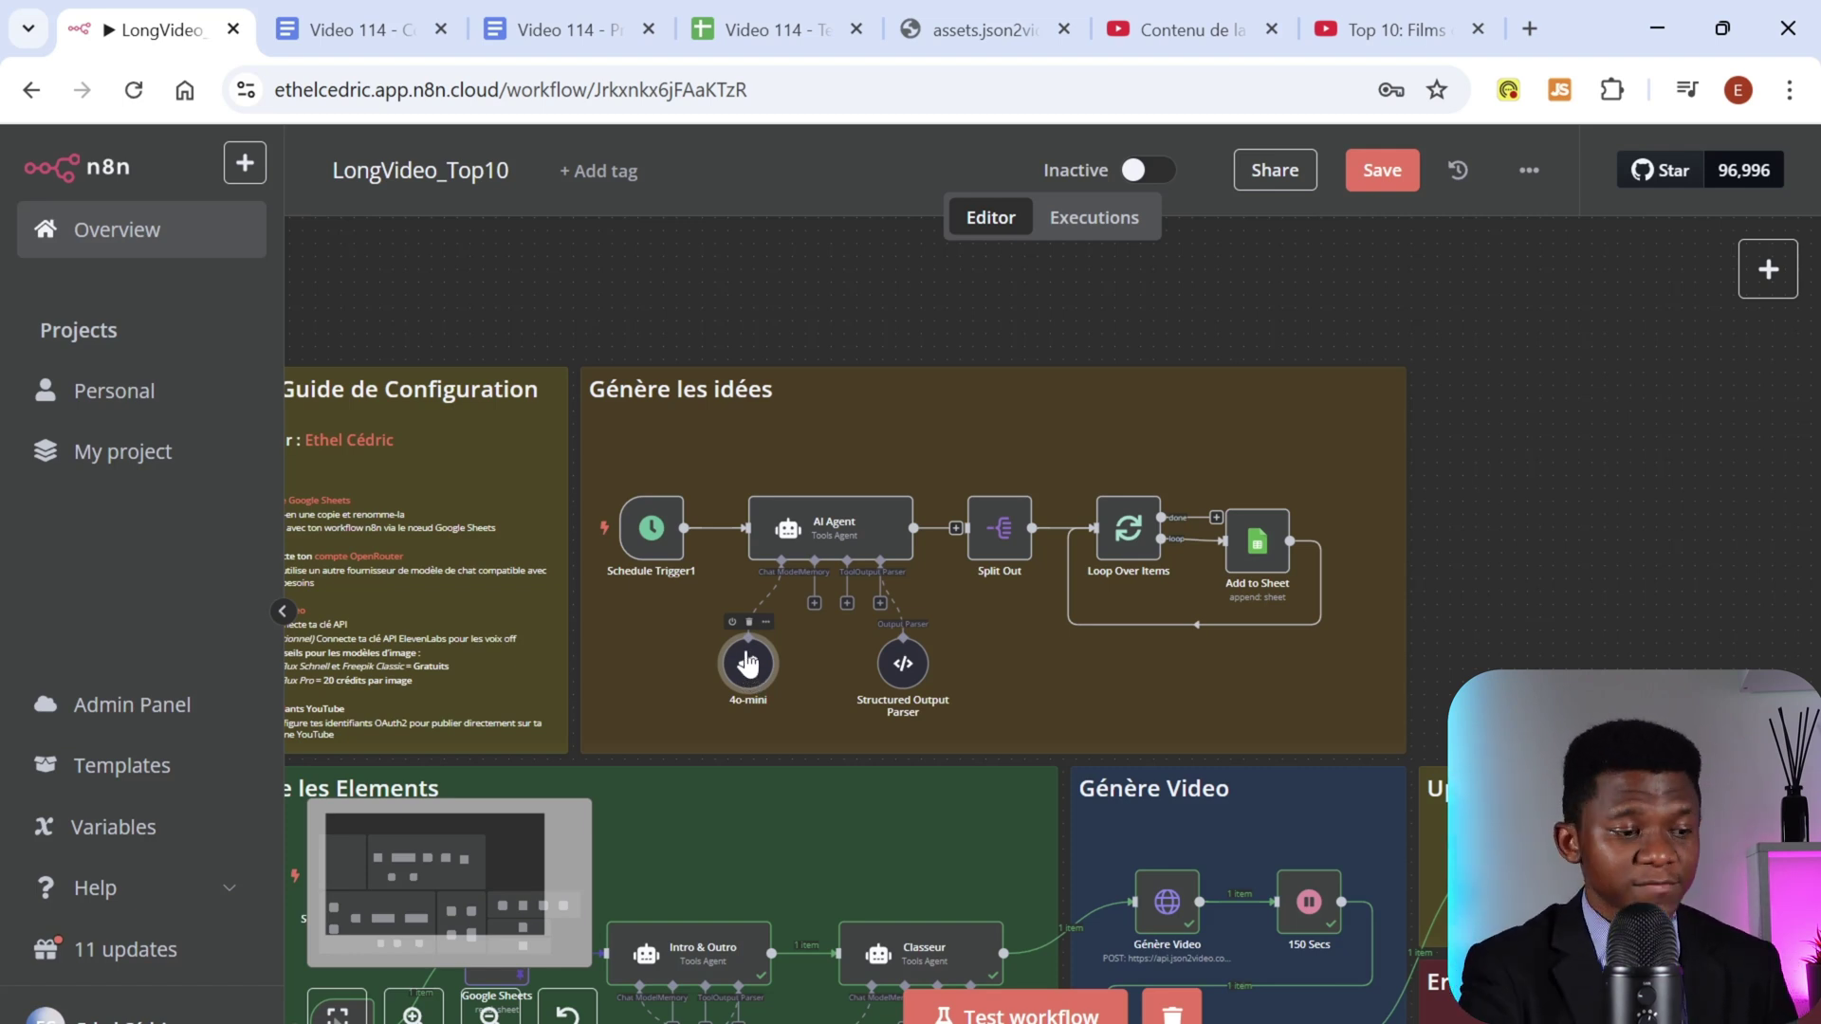
left_click(766, 605)
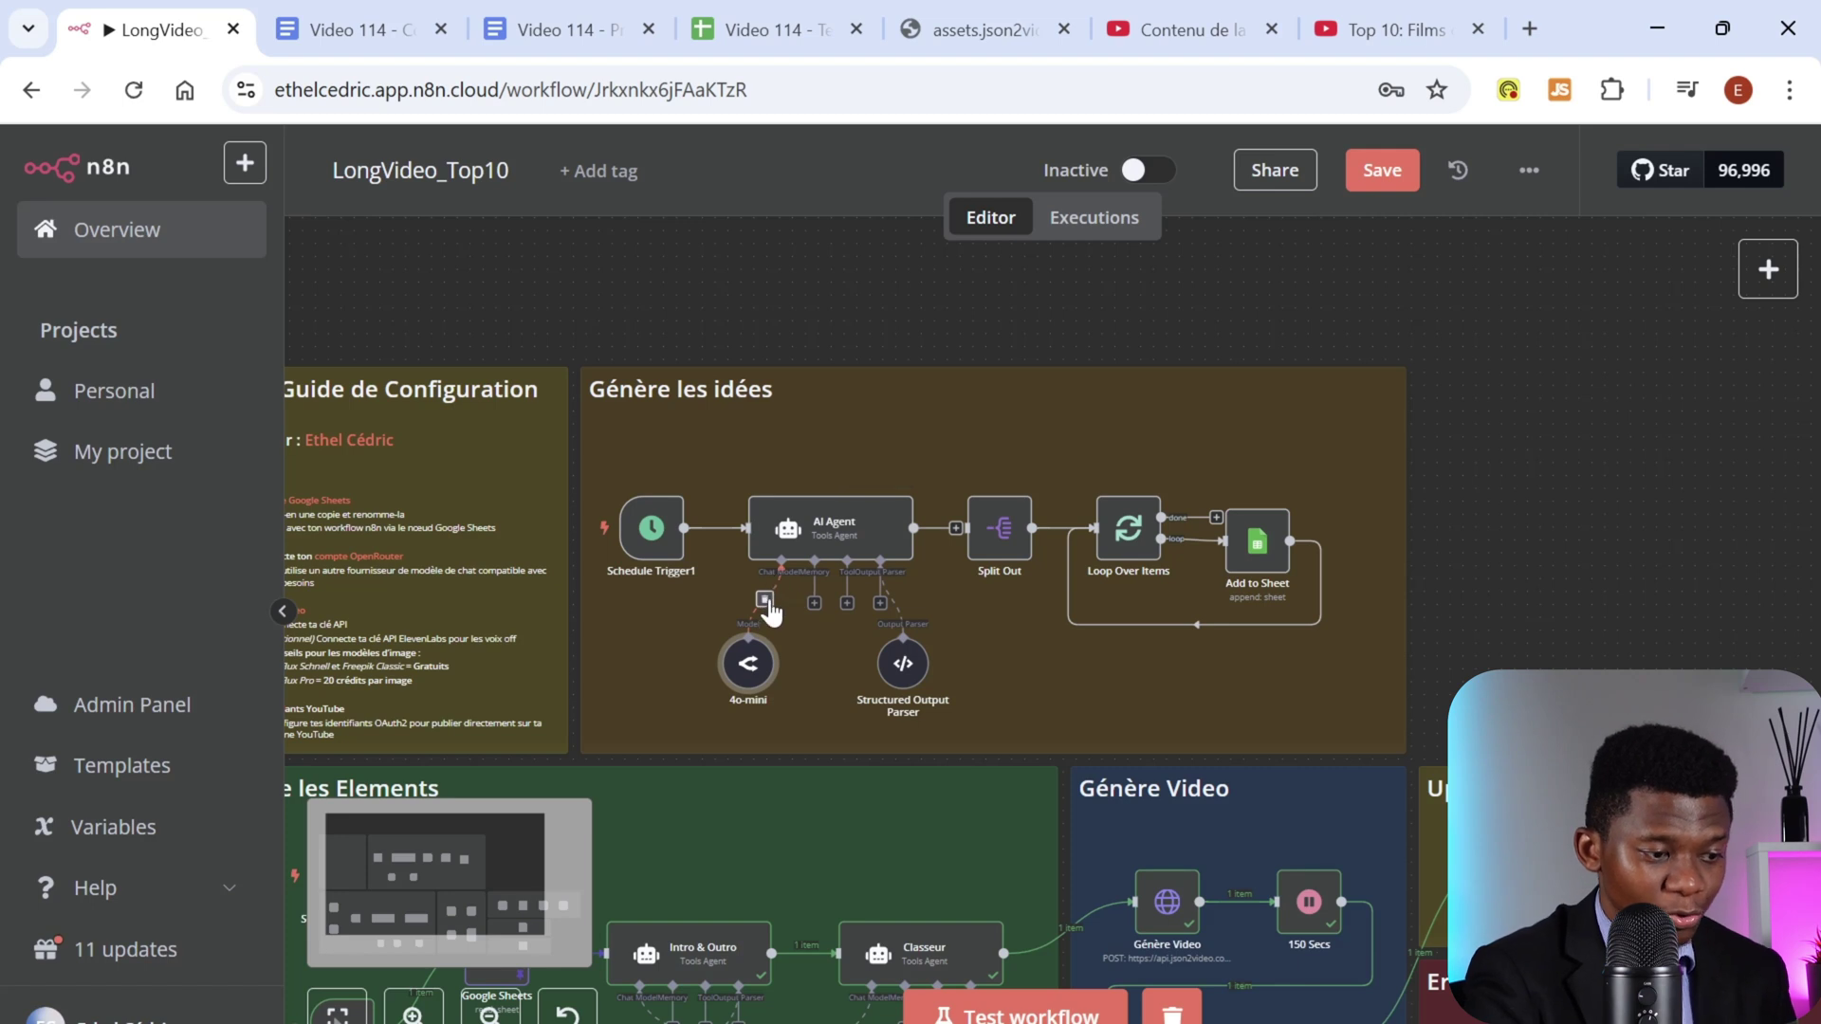
left_click(1768, 270)
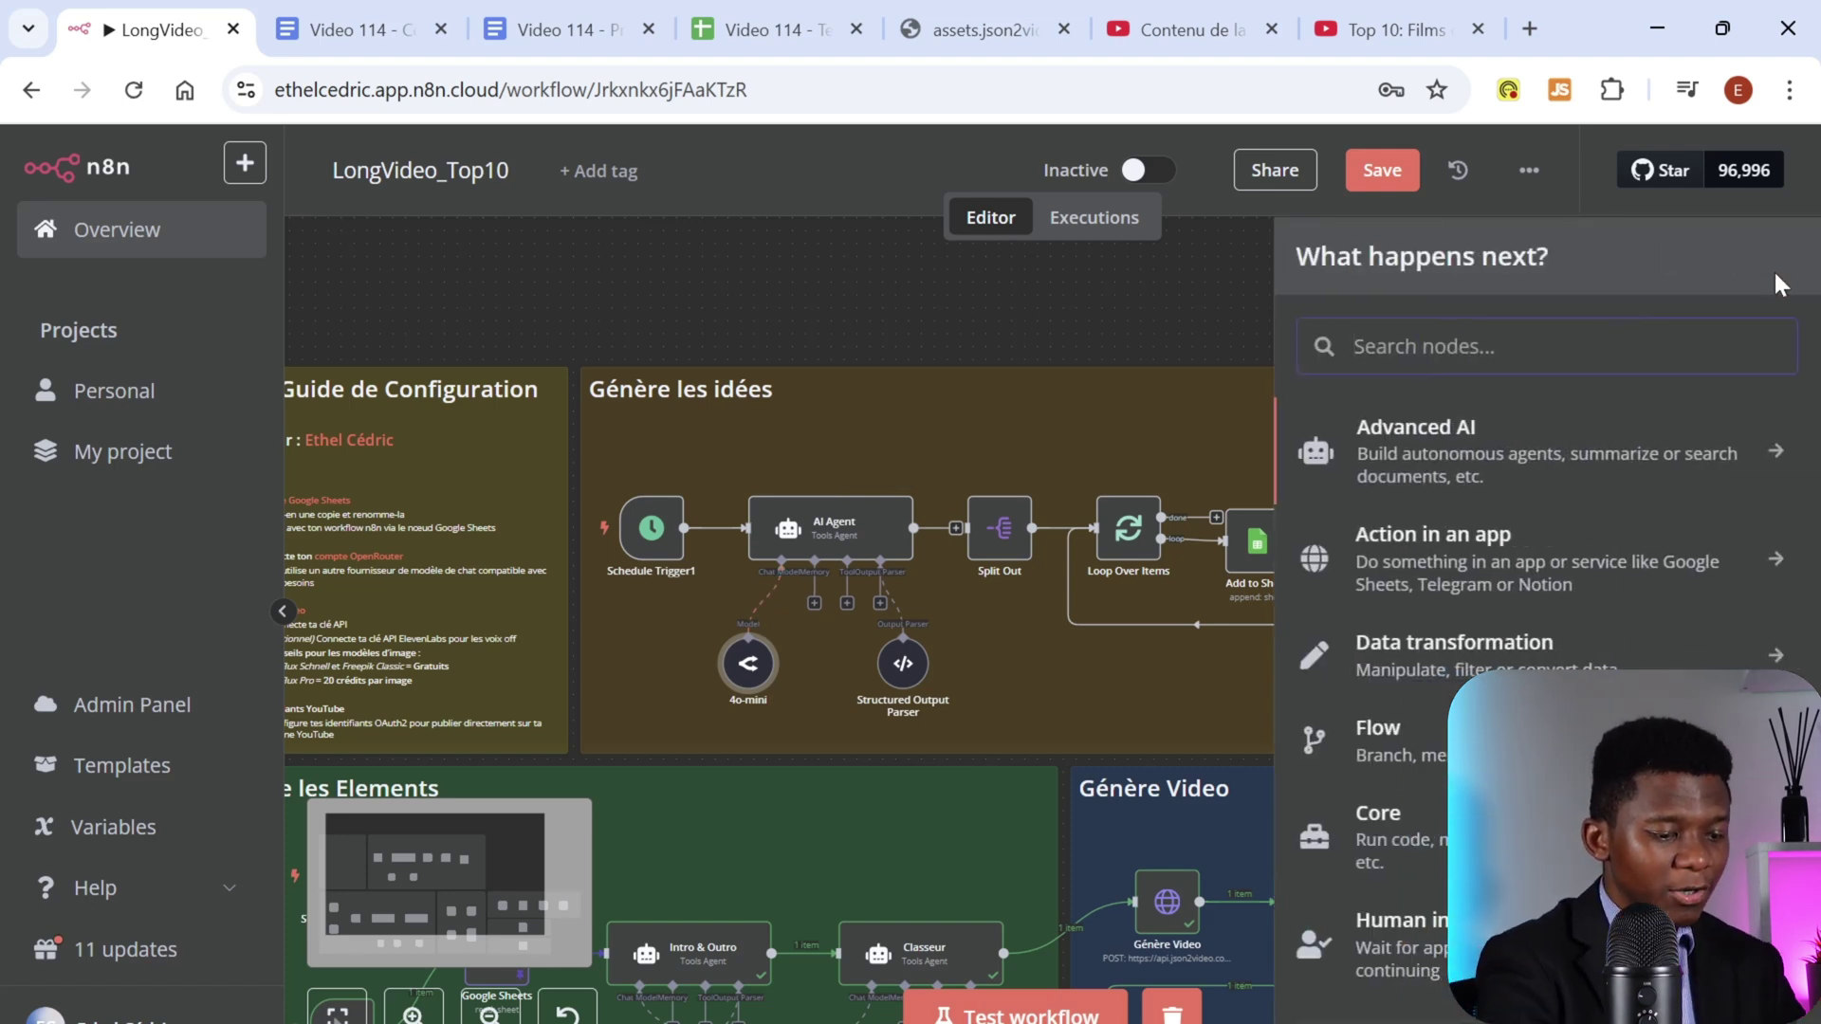
type("router")
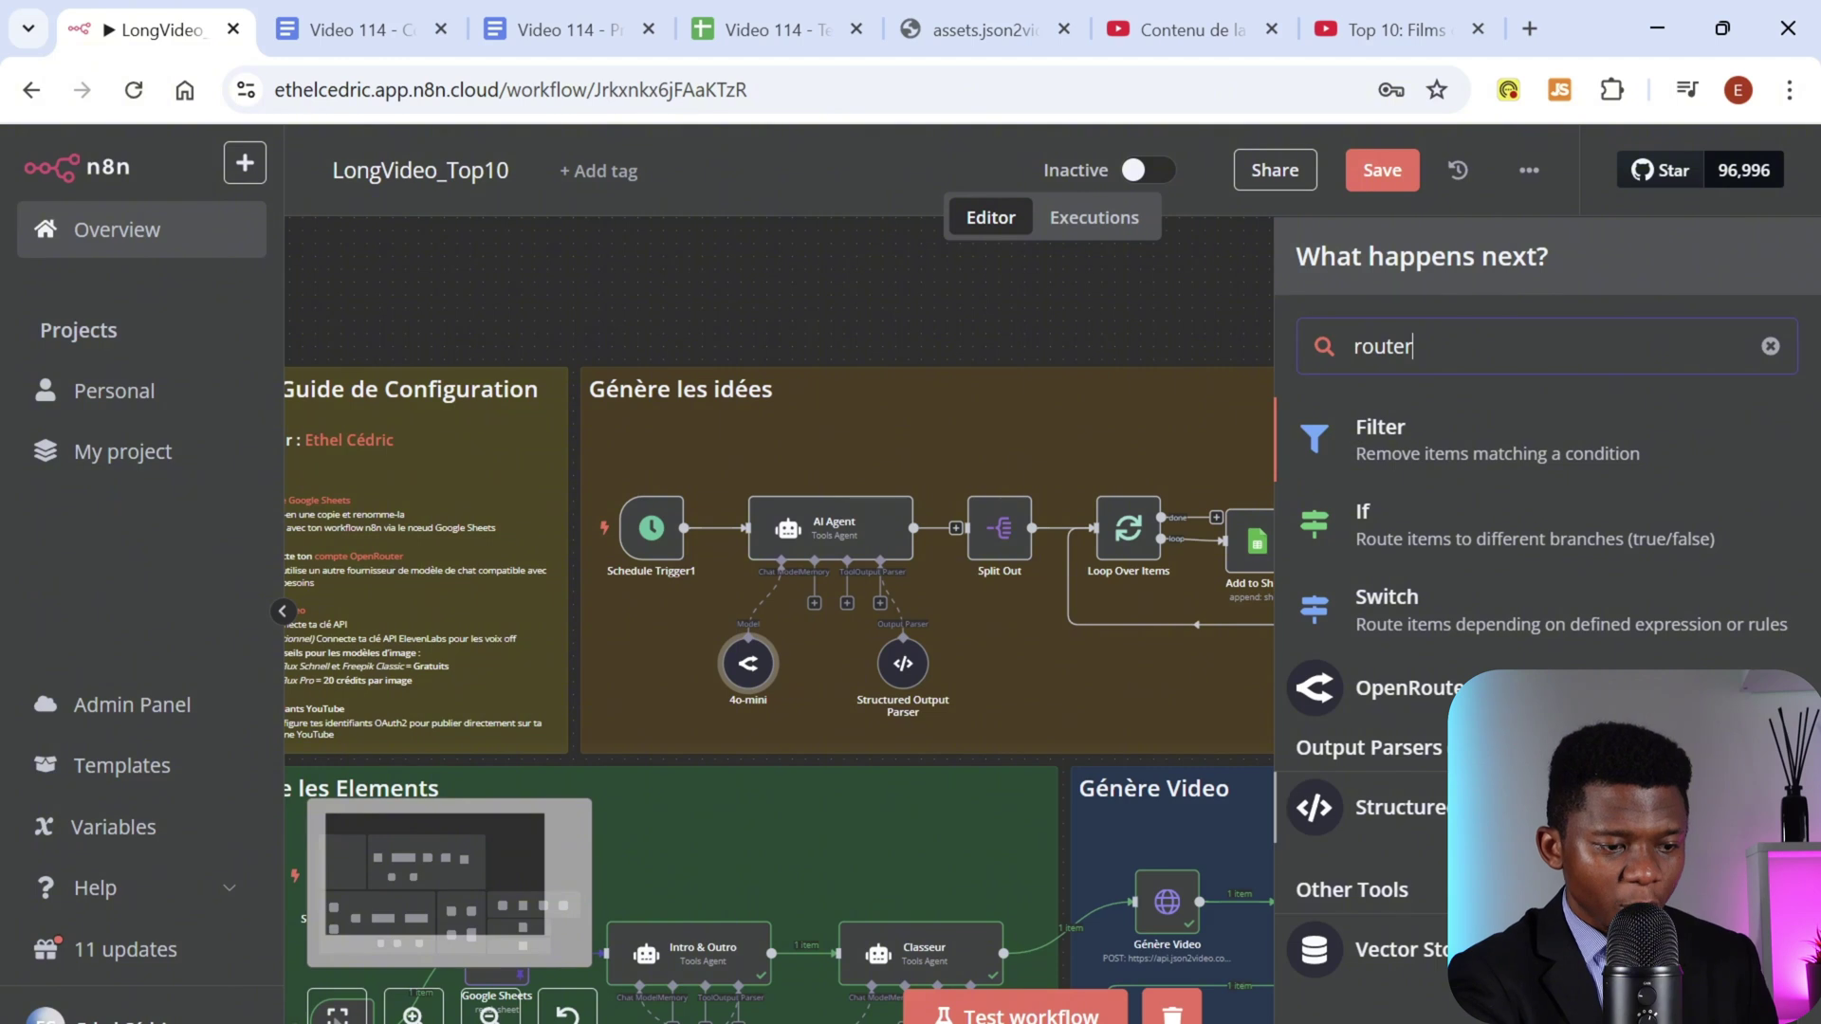
left_click(907, 285)
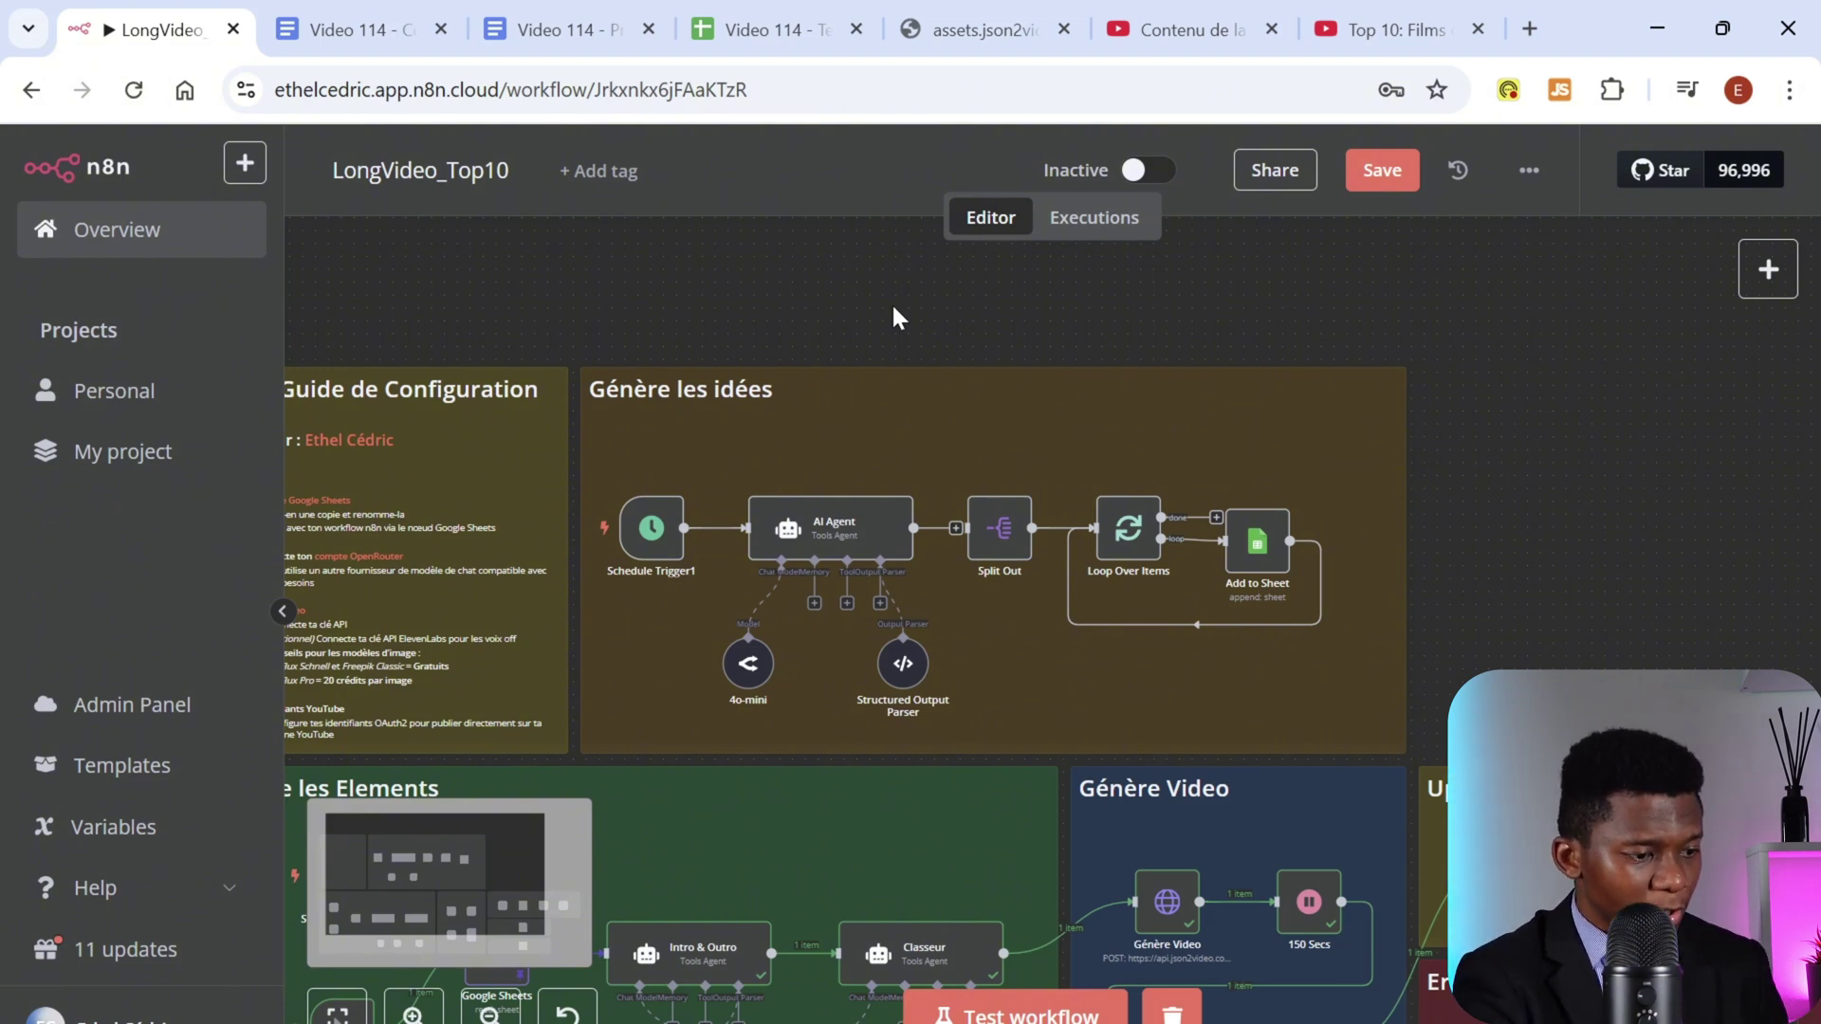
Step: Inspect the 4o-mini node's OpenRouter account credential and open its help documentation
double_click(747, 668)
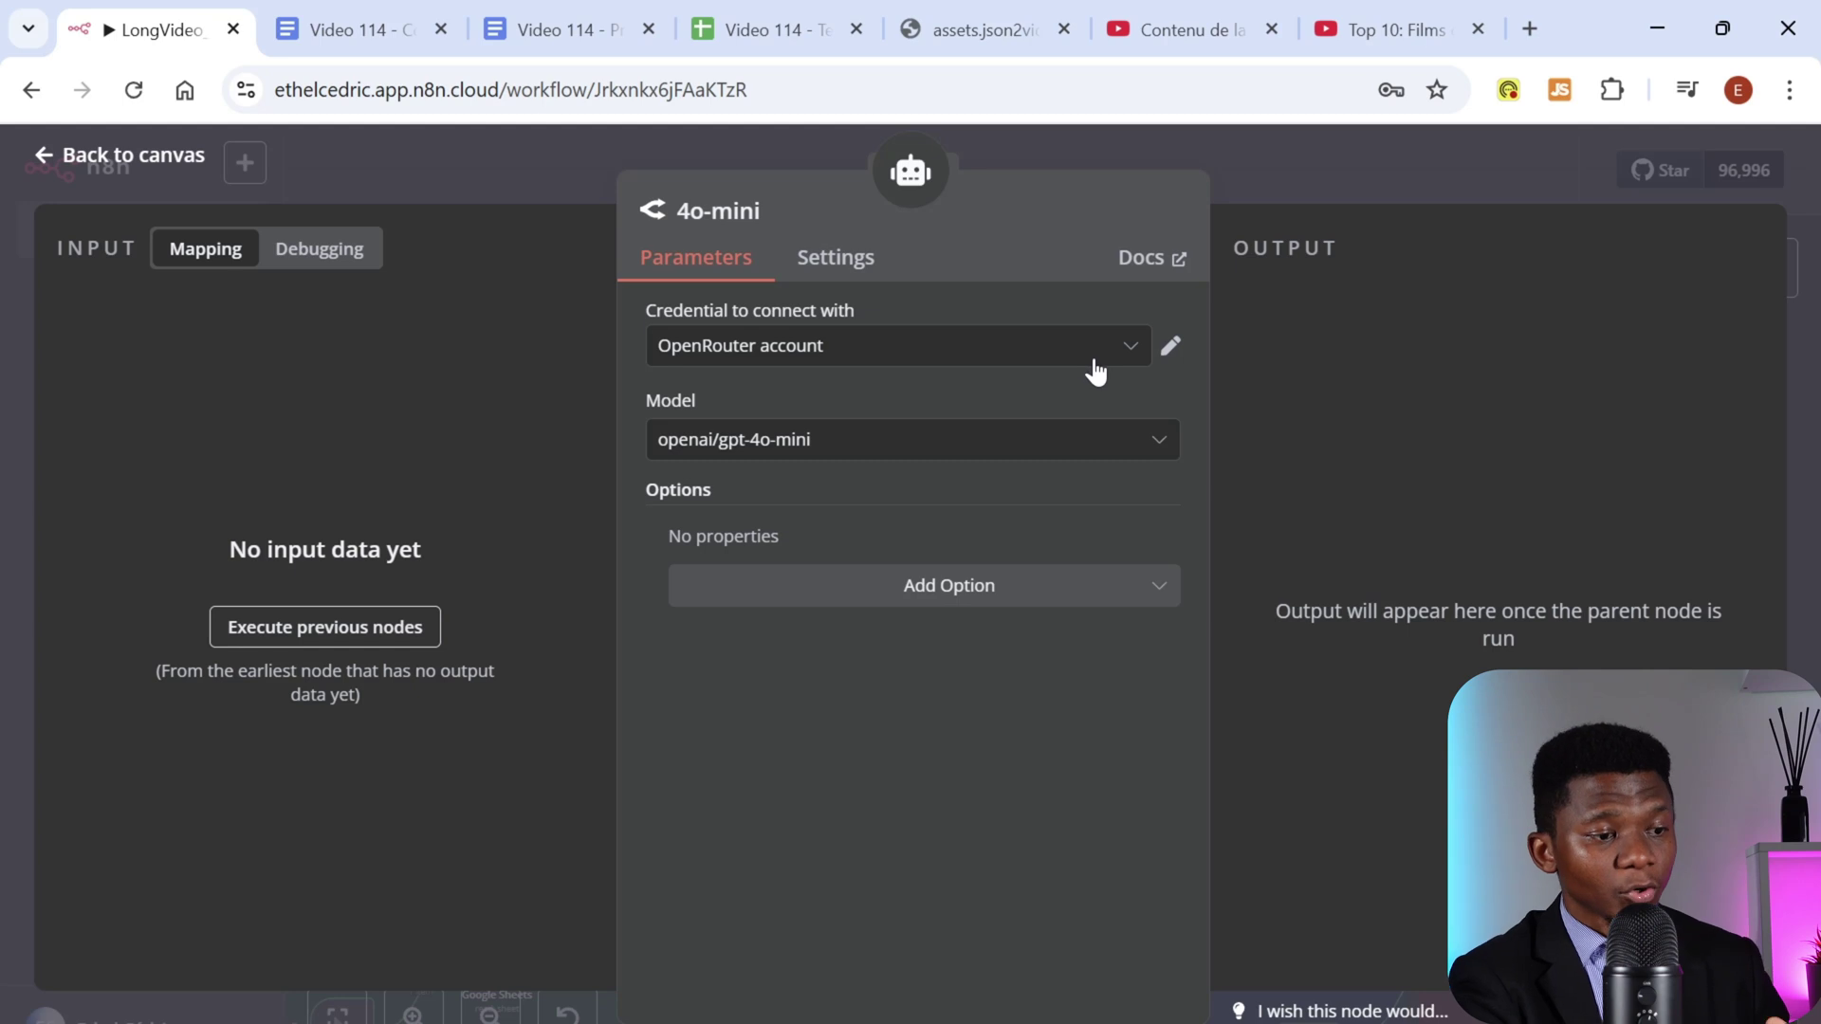
left_click(1169, 345)
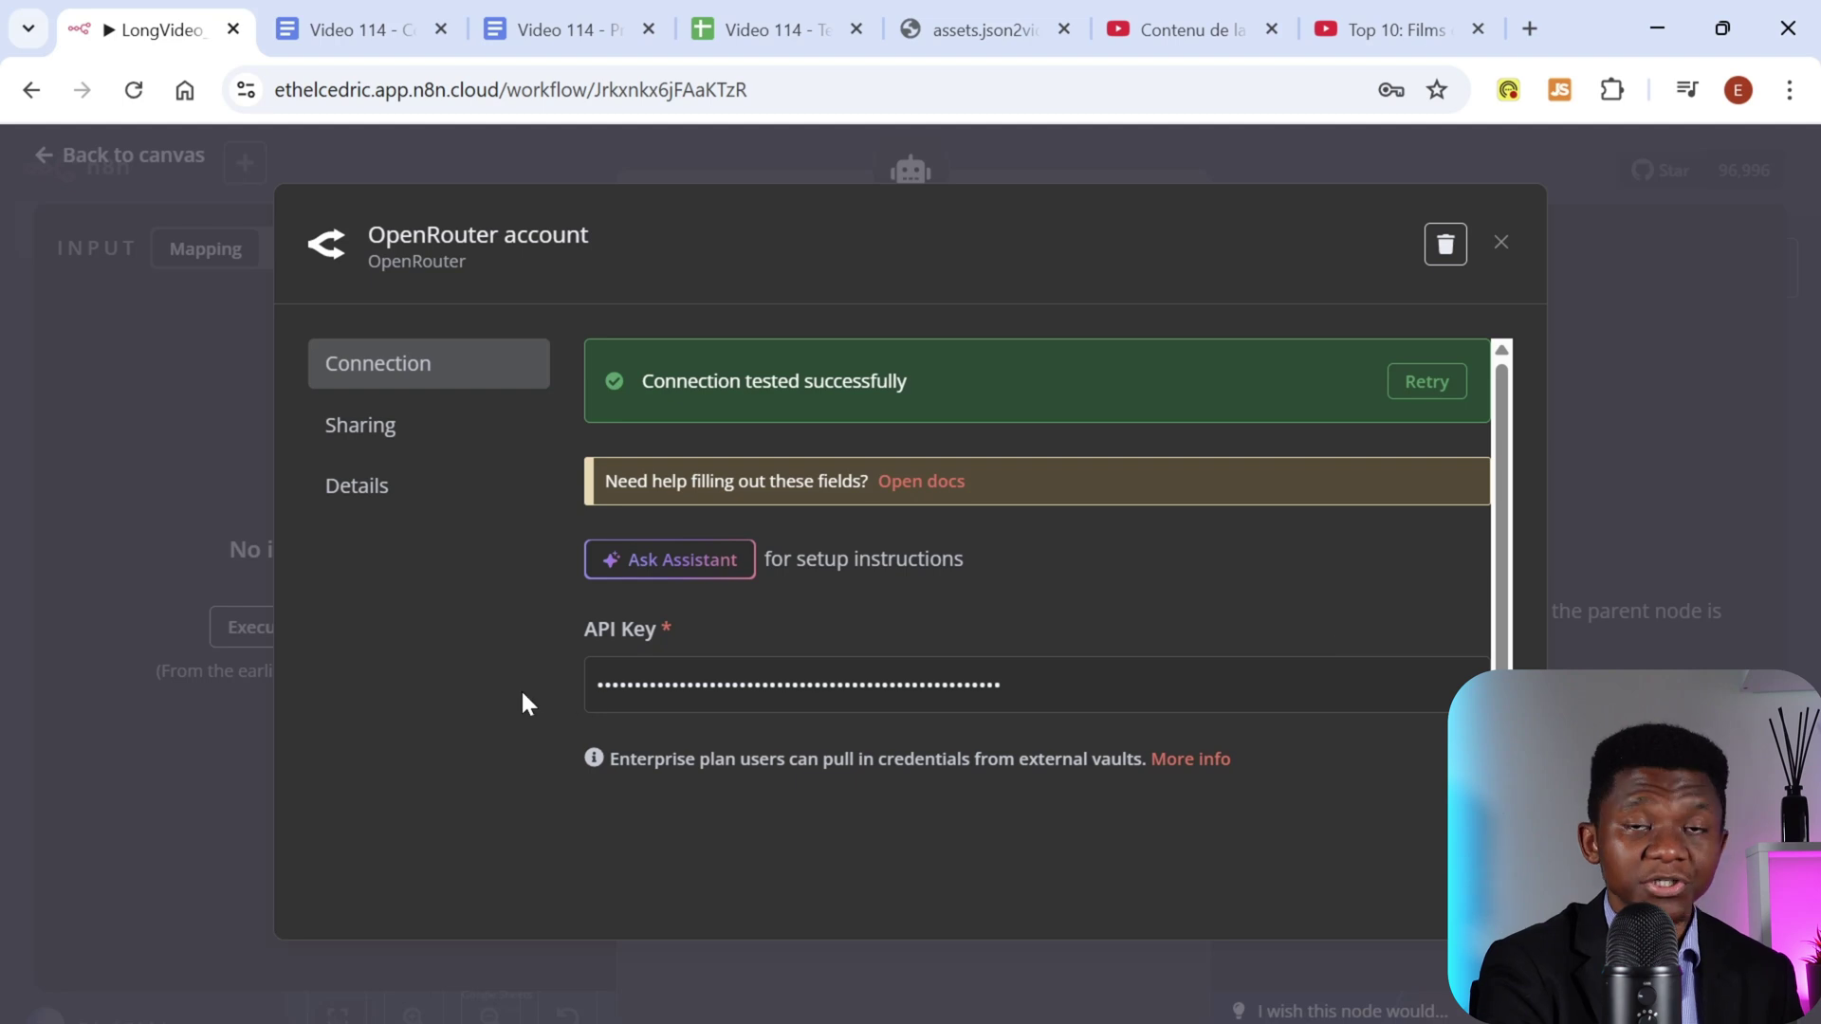
left_click(913, 486)
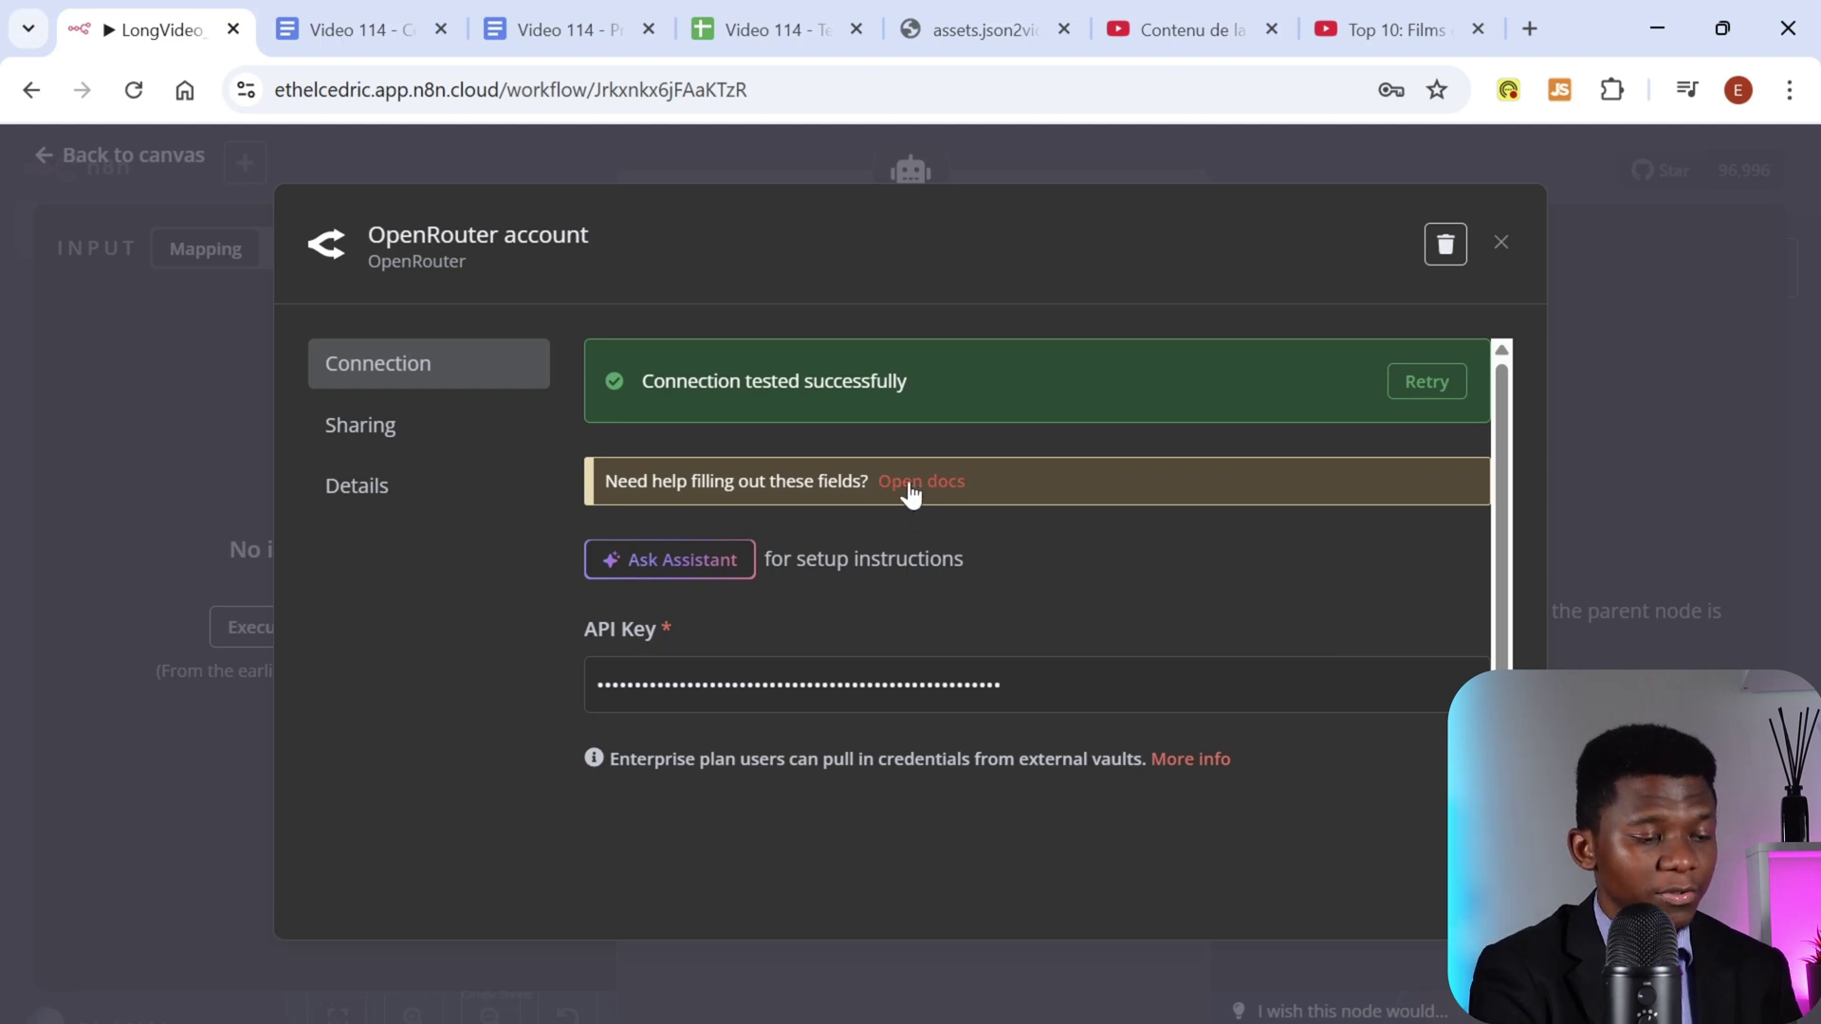
Step: Skim the OpenRouter credentials documentation, search Google for "open router" and open the OpenRouter website
scroll(825, 670, "down", 5)
scroll(830, 671, "up", 5)
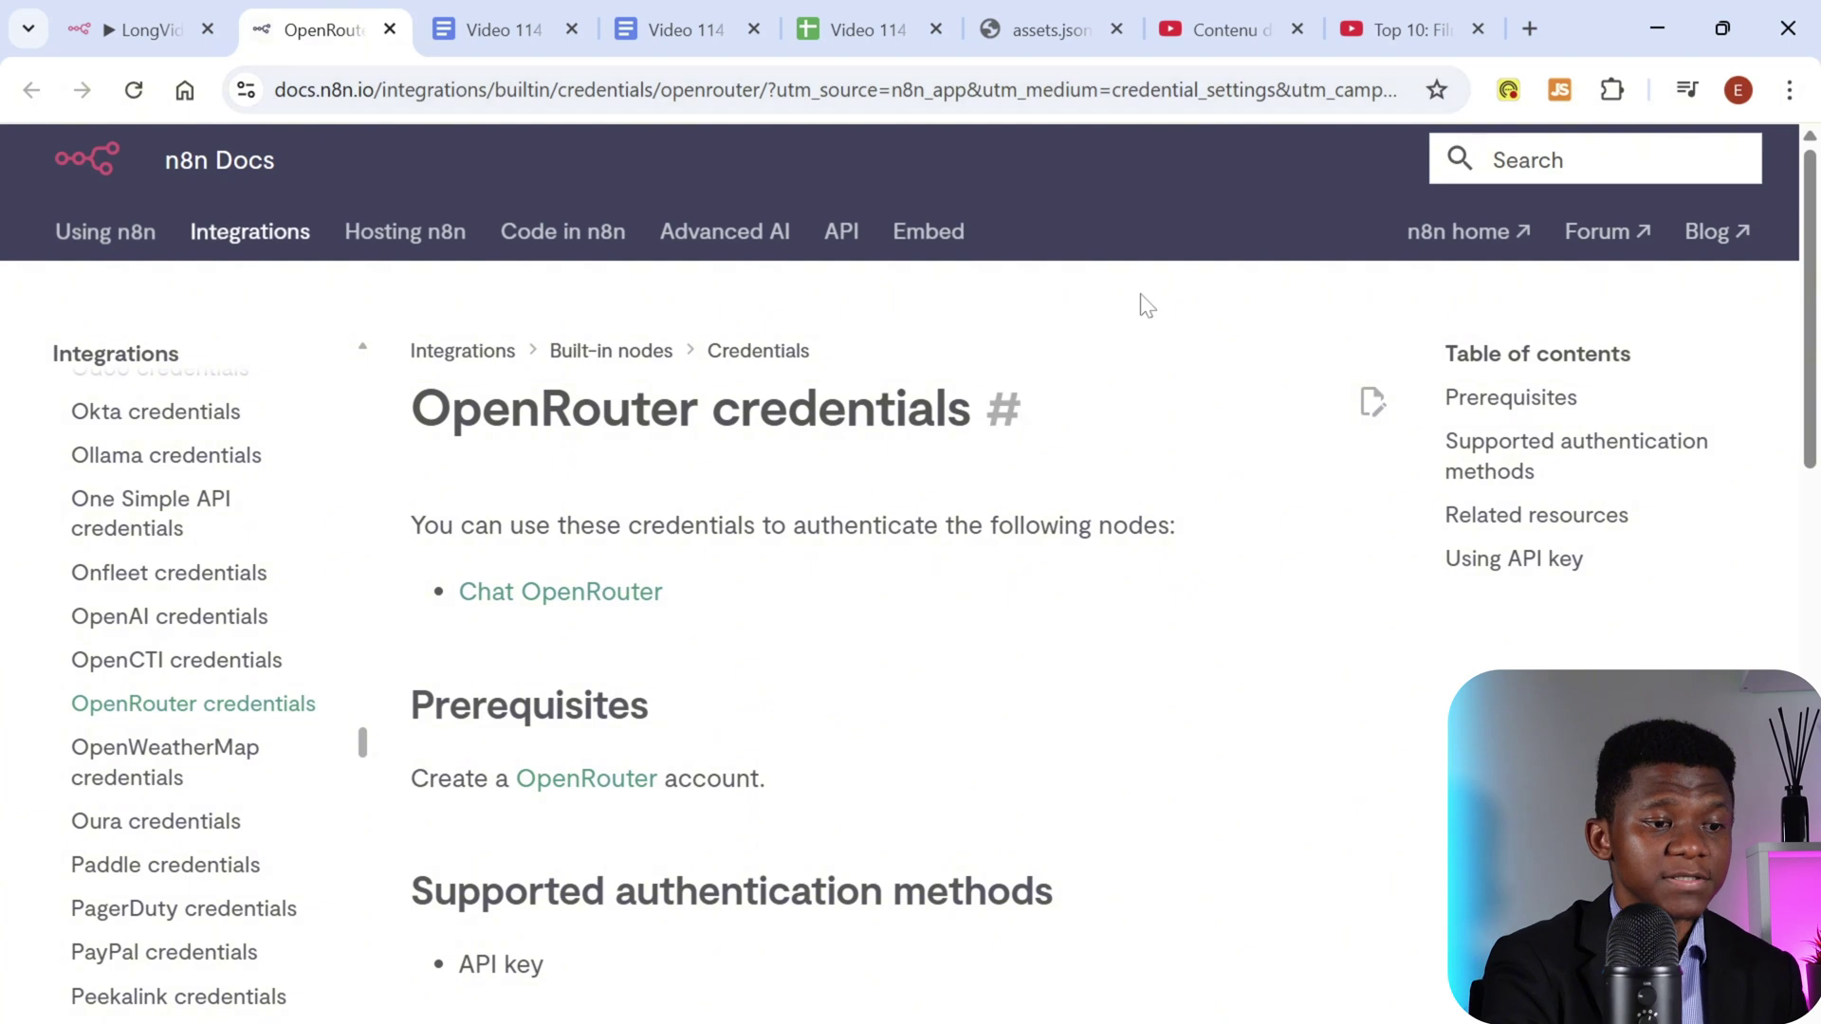
left_click(1530, 29)
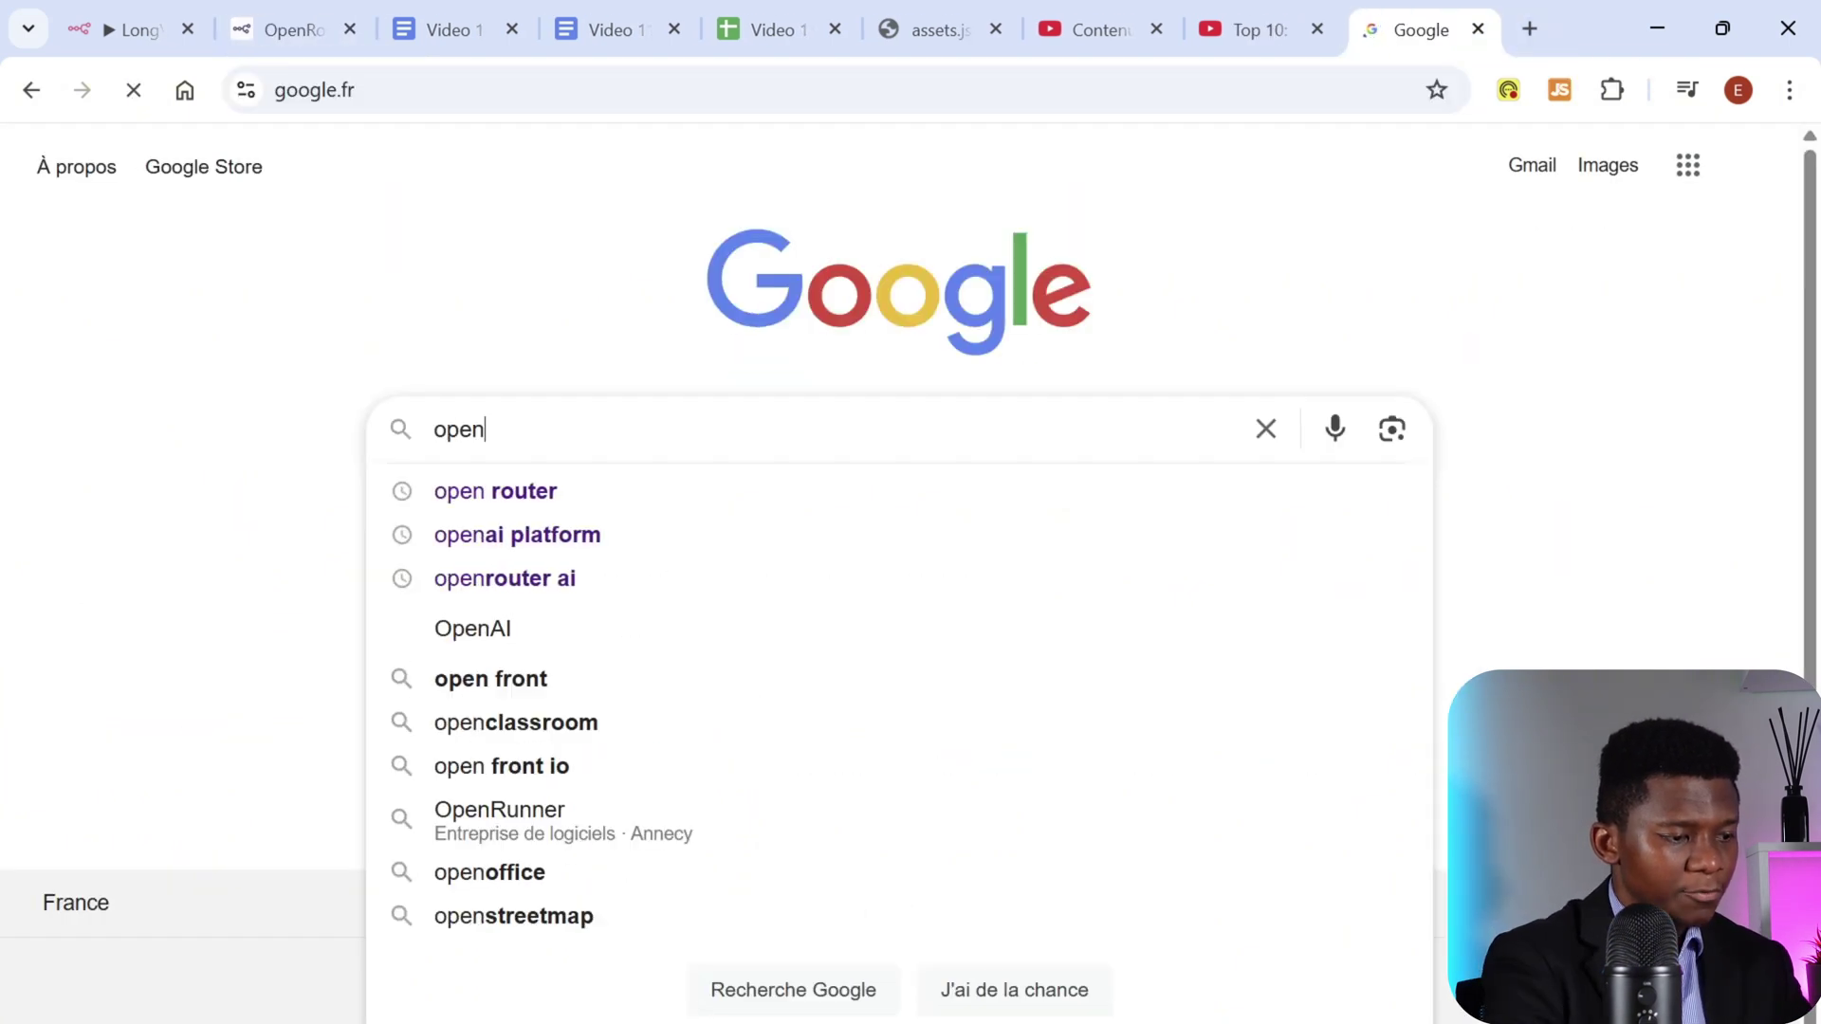
key("Down")
key("Return")
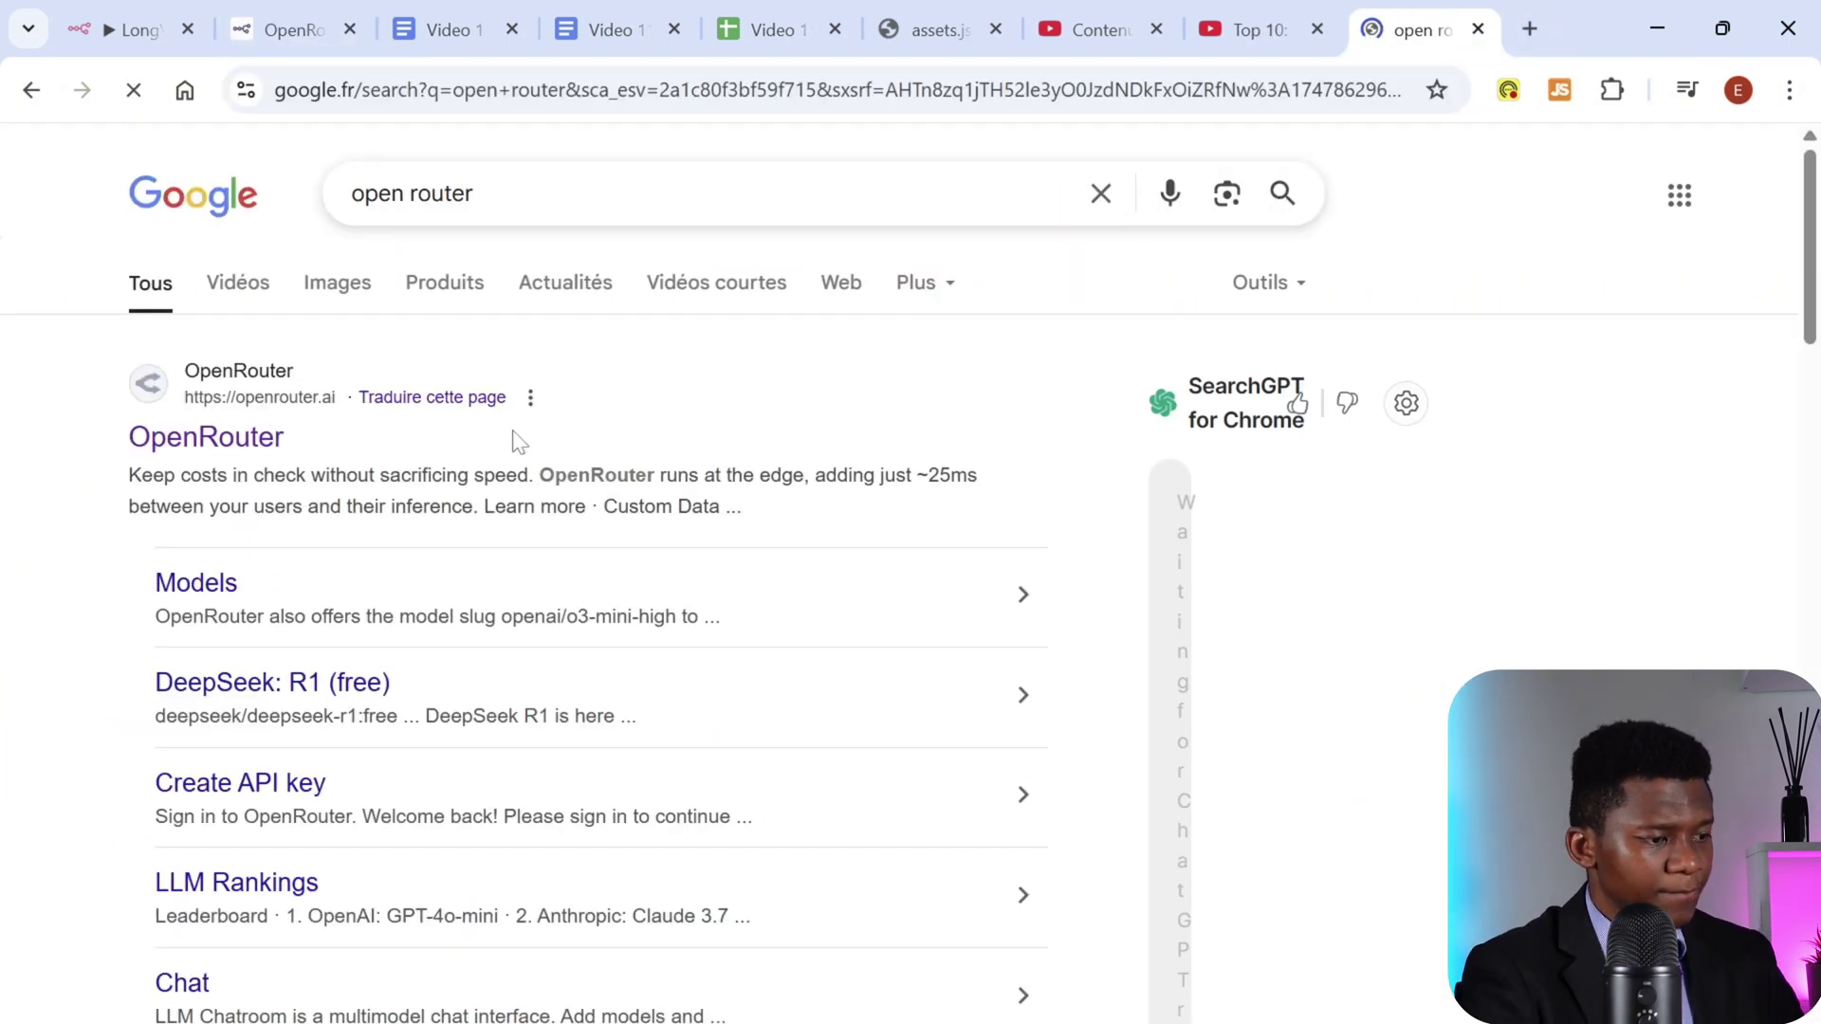
left_click(200, 438)
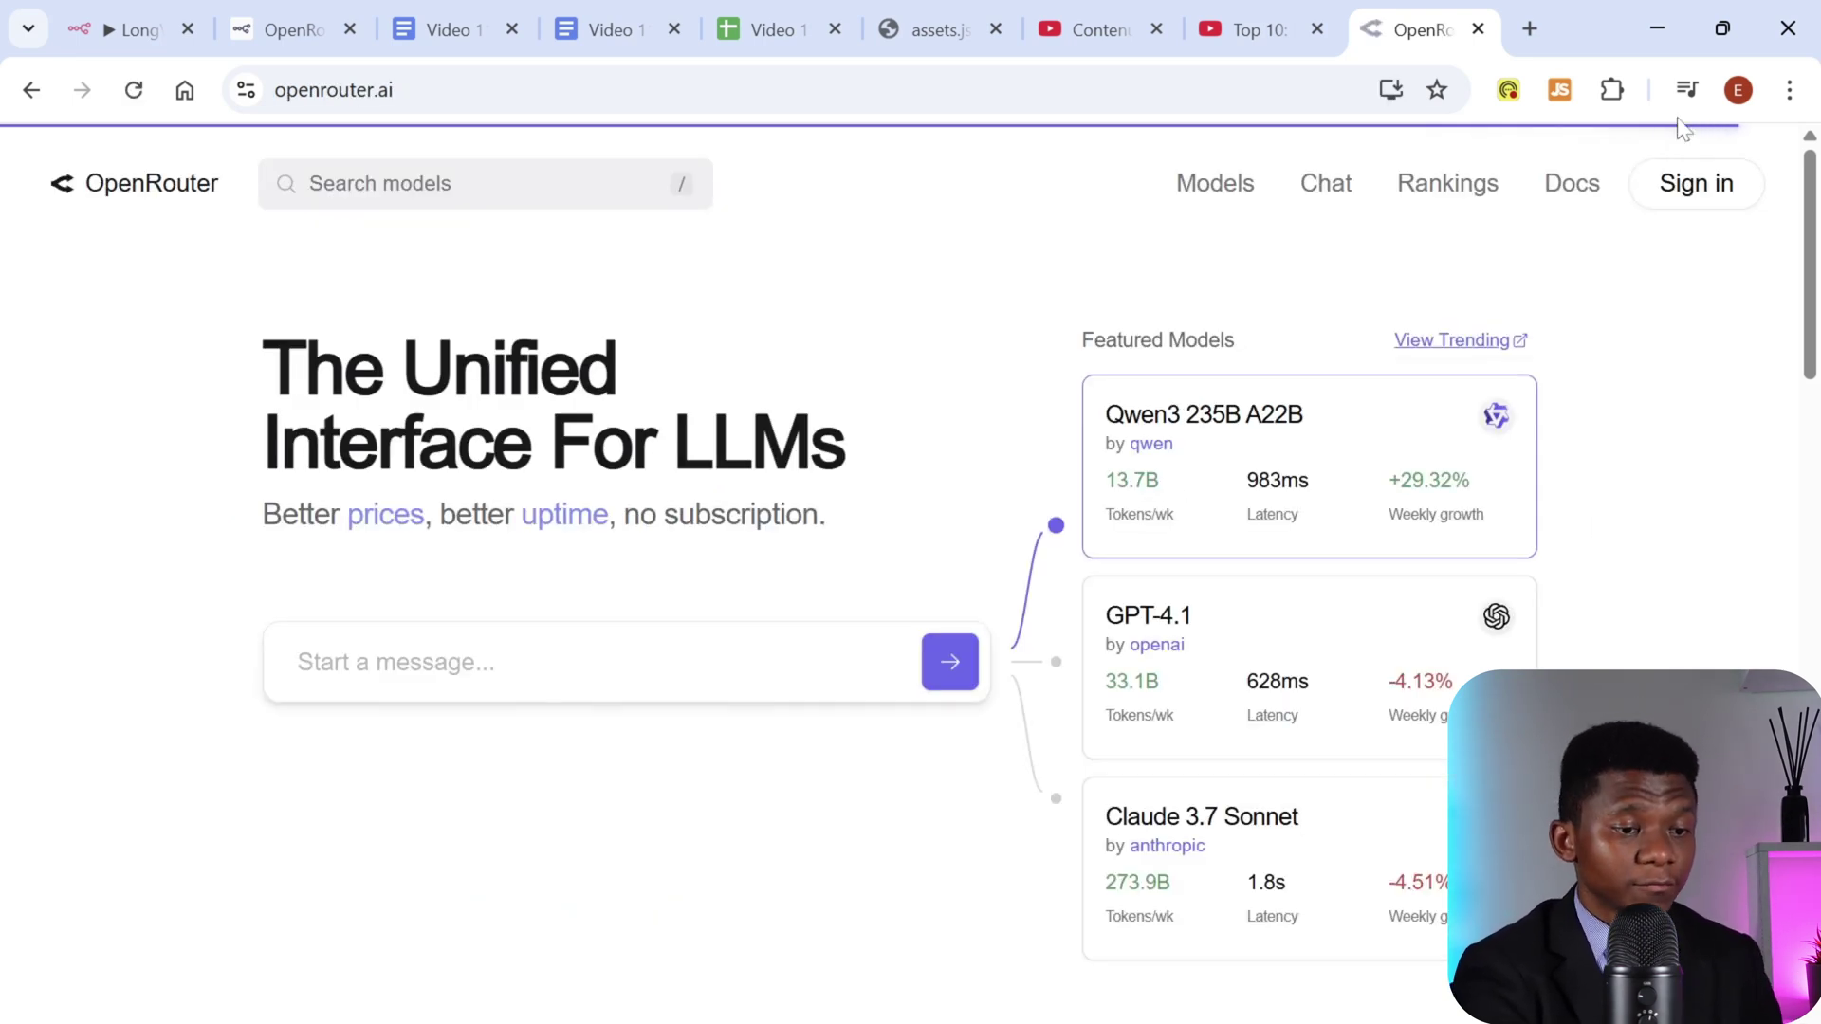
Step: Point out the OpenRouter sign-up option and sign in to the site with the Google account
left_click(1691, 187)
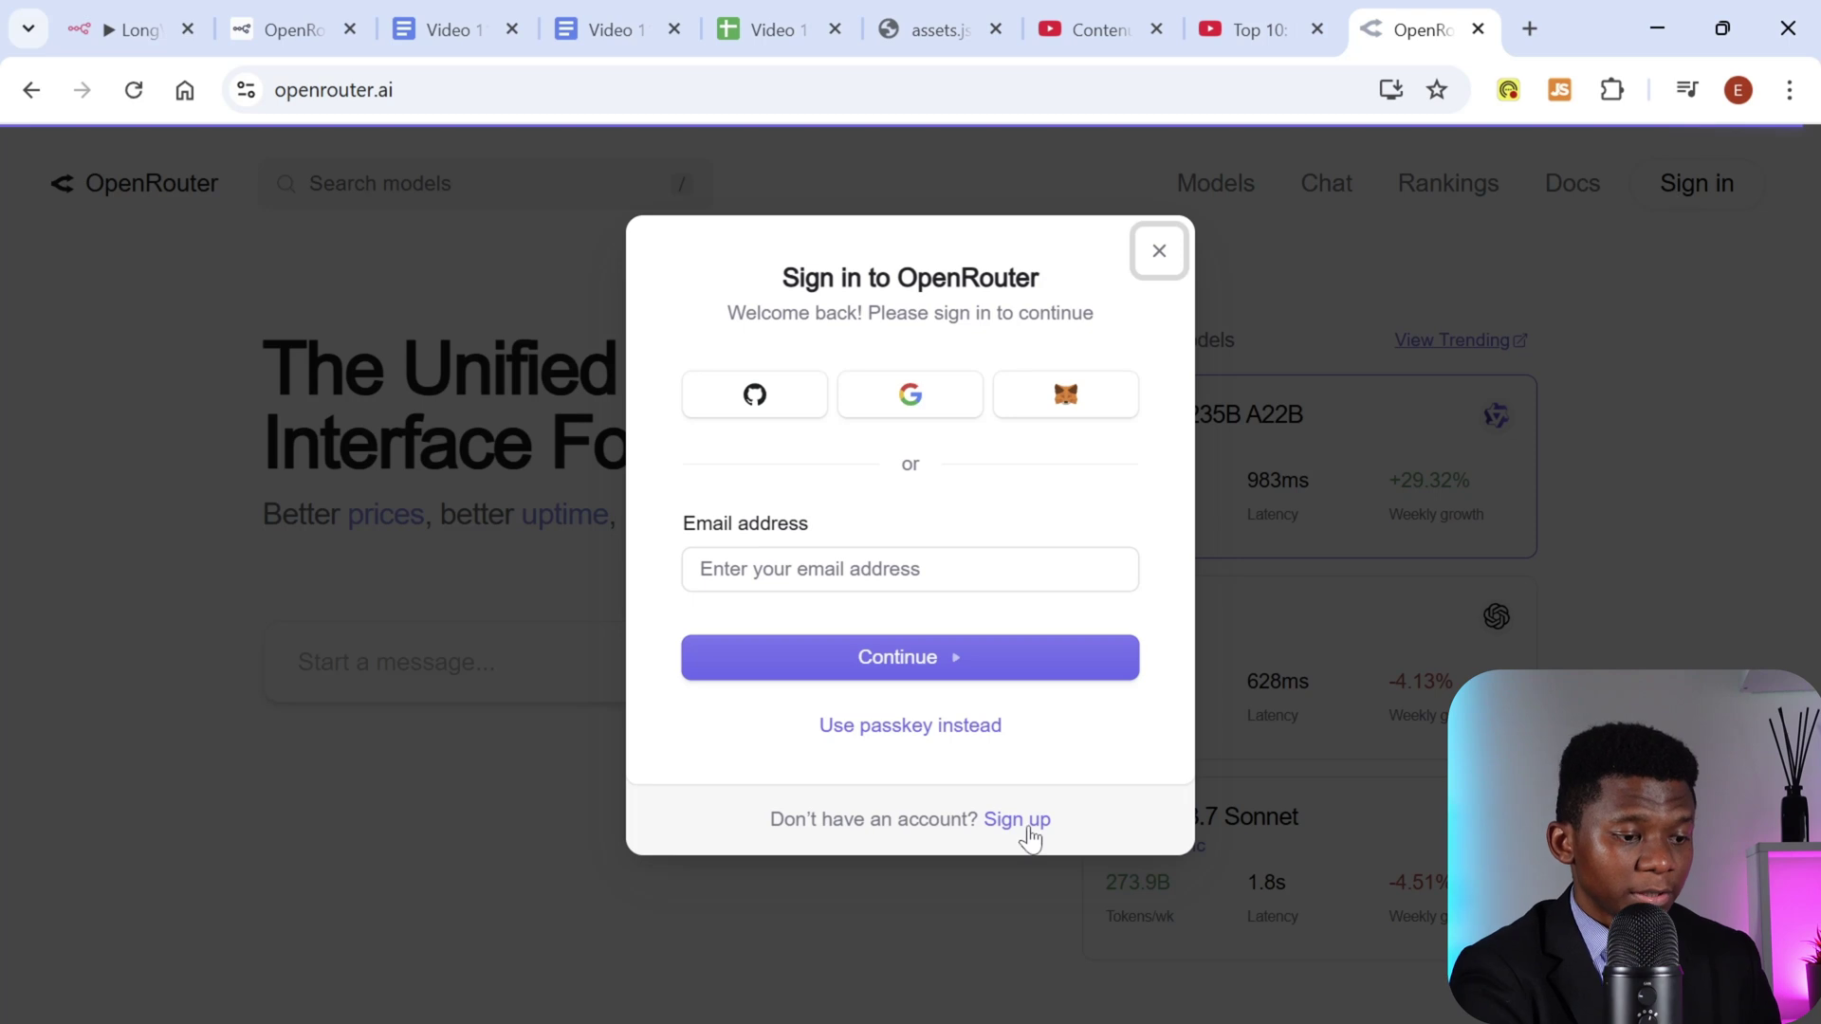
left_click(1613, 344)
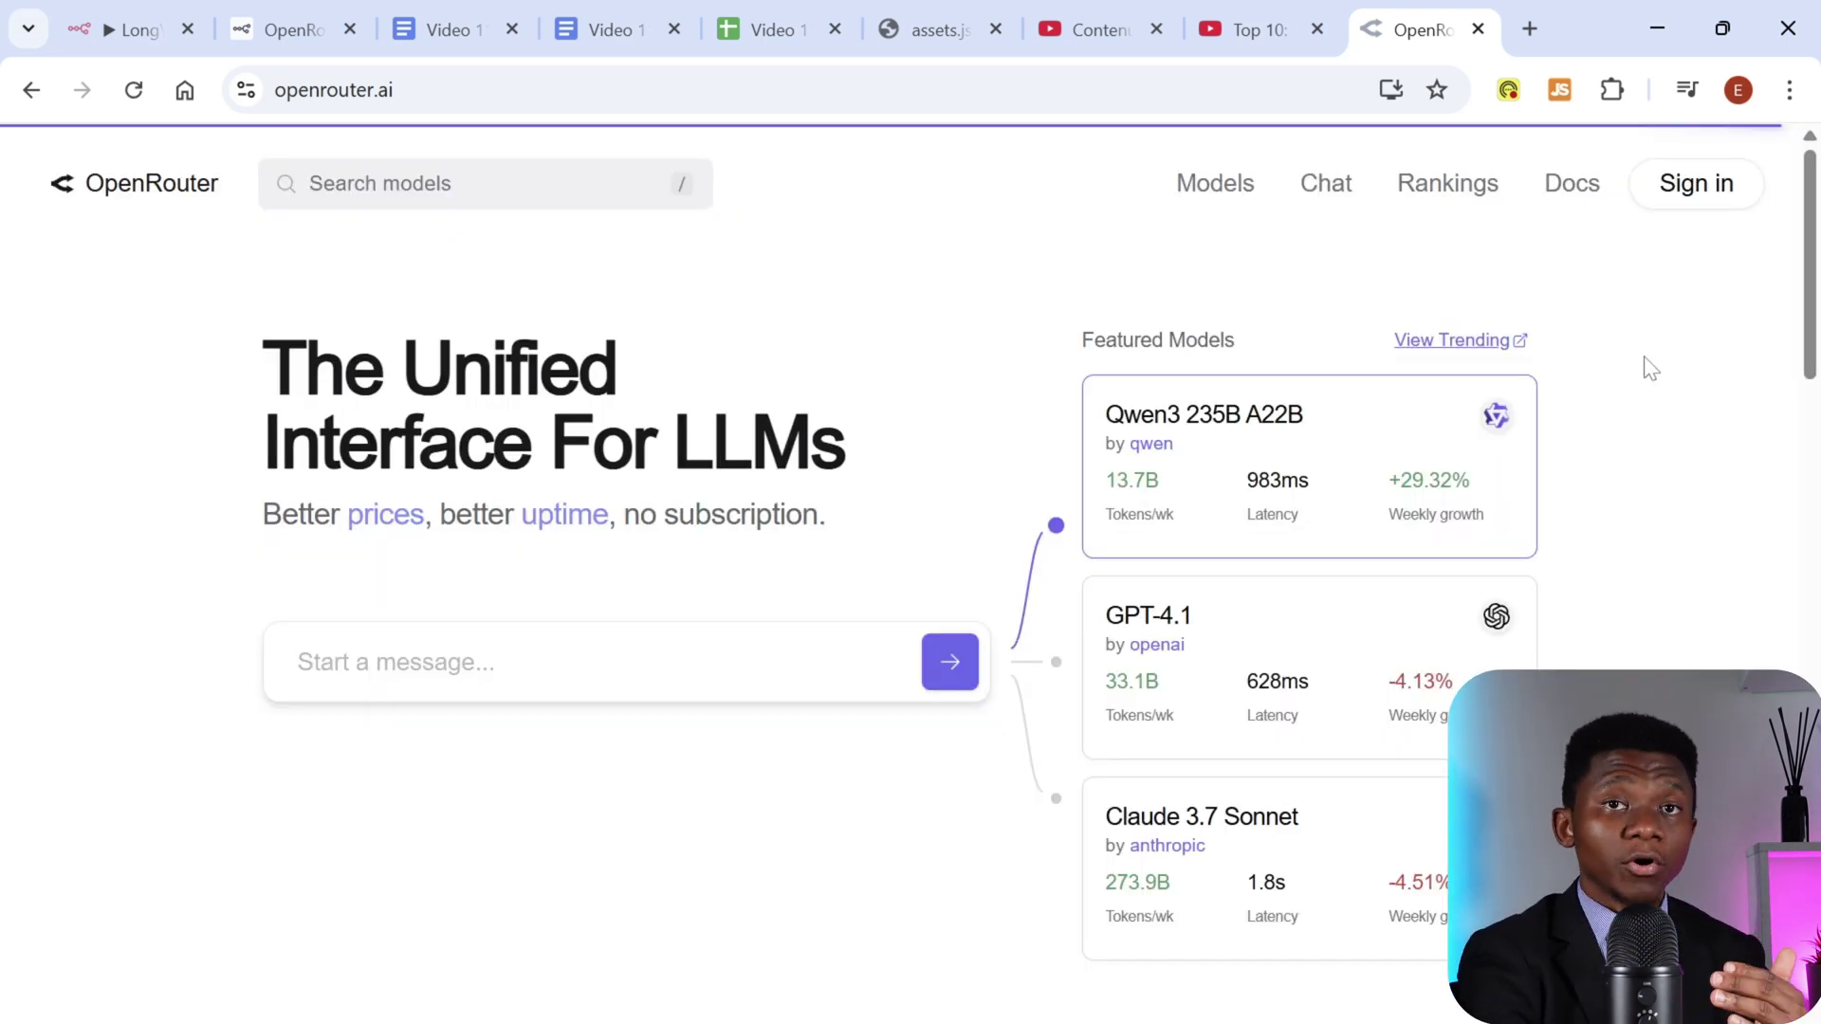
left_click(1701, 188)
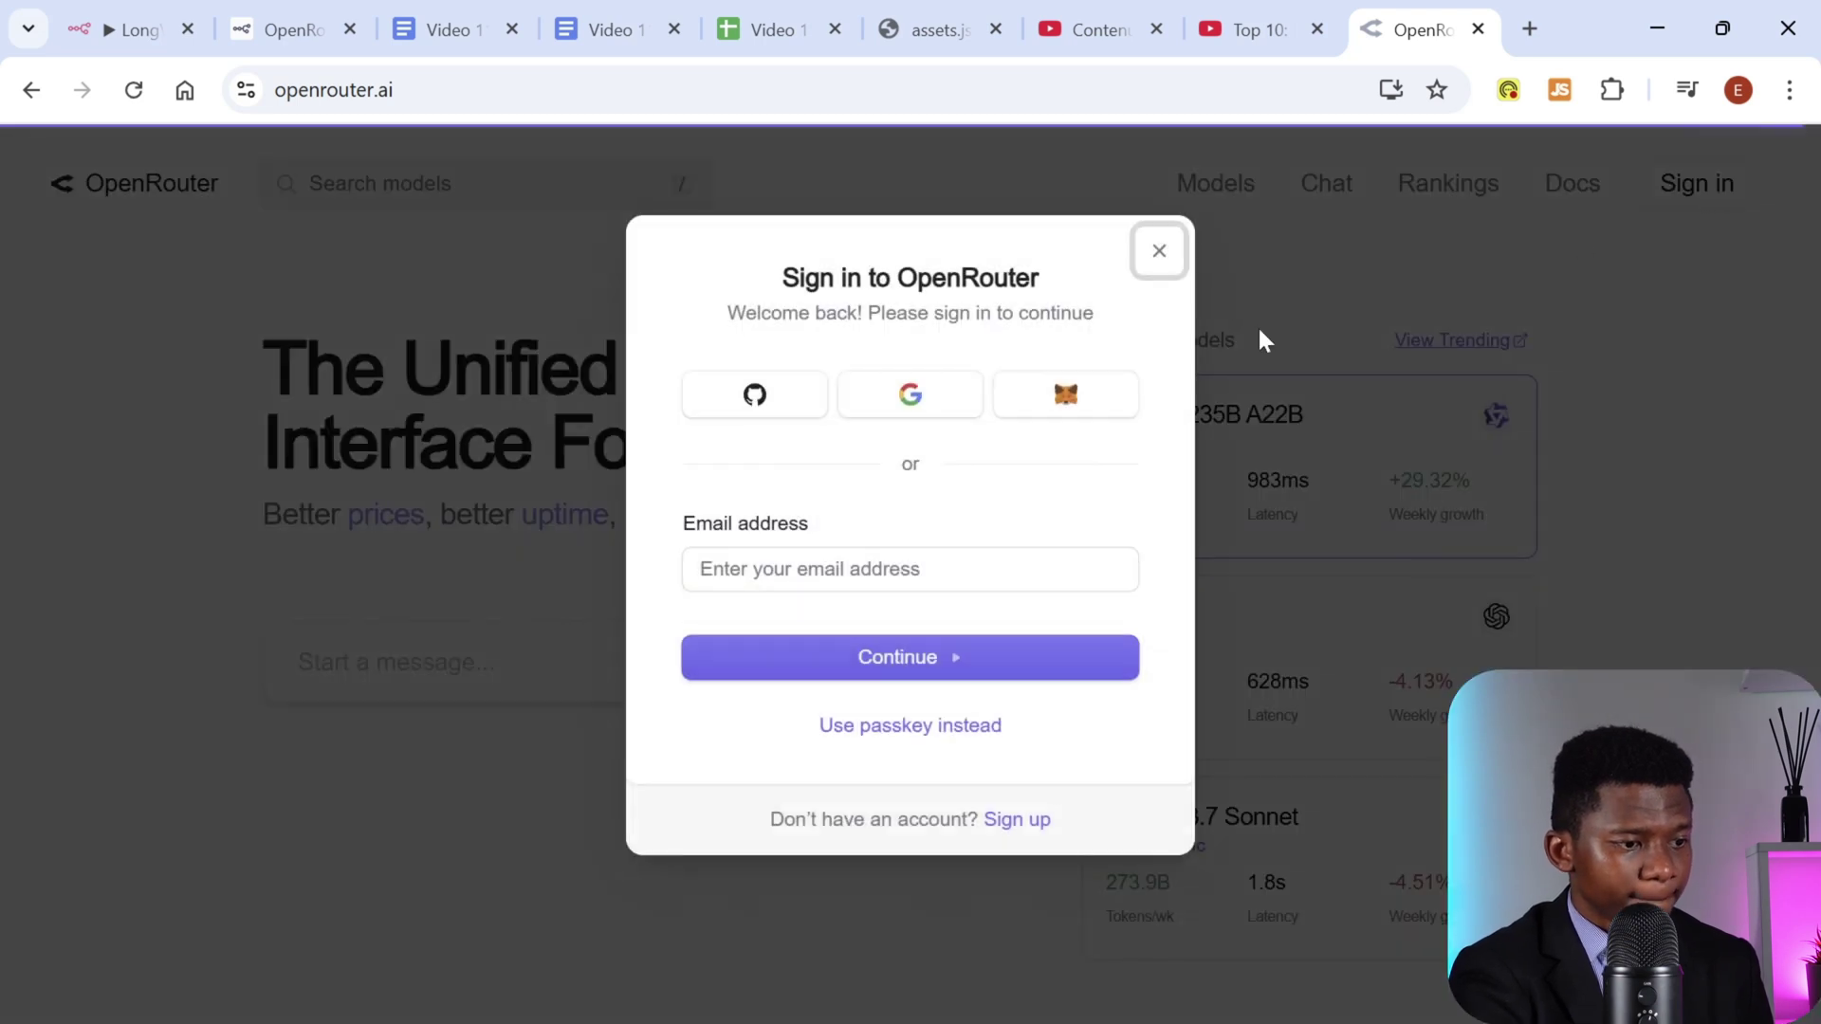
left_click(939, 395)
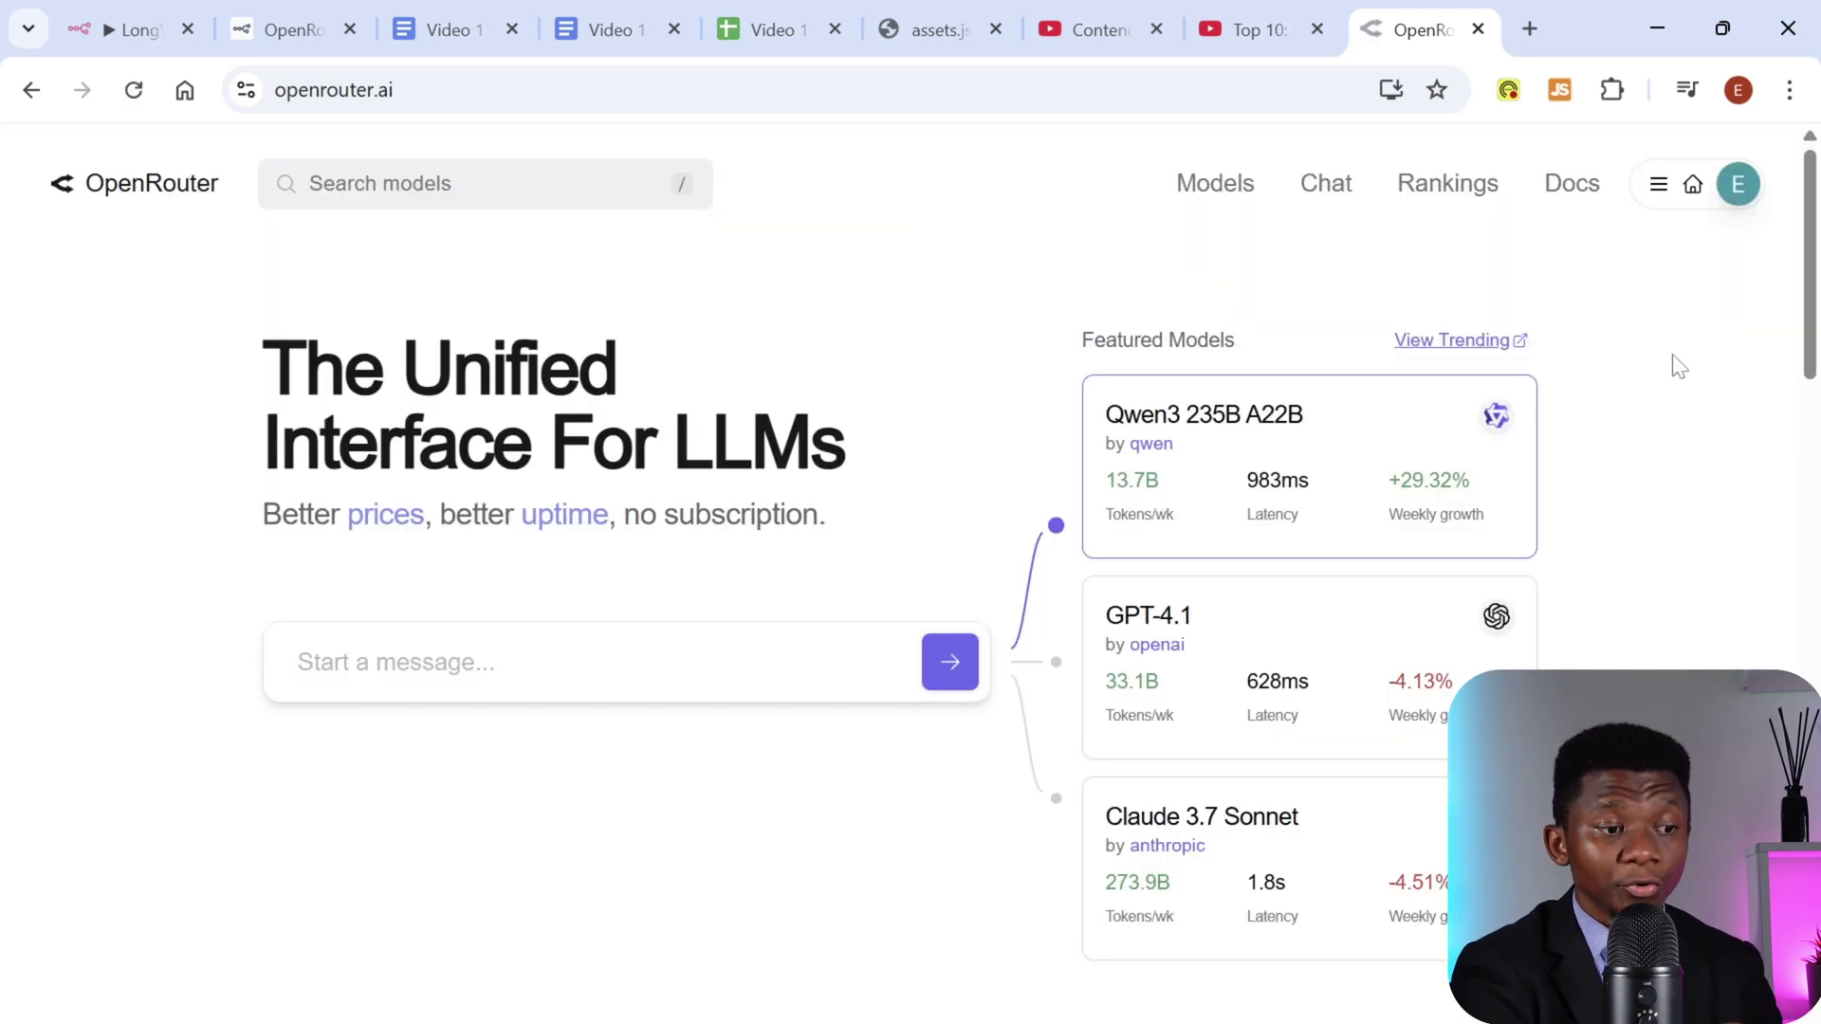
Step: Show OpenRouter's API Keys page and its key creation form without creating a key
left_click(1737, 188)
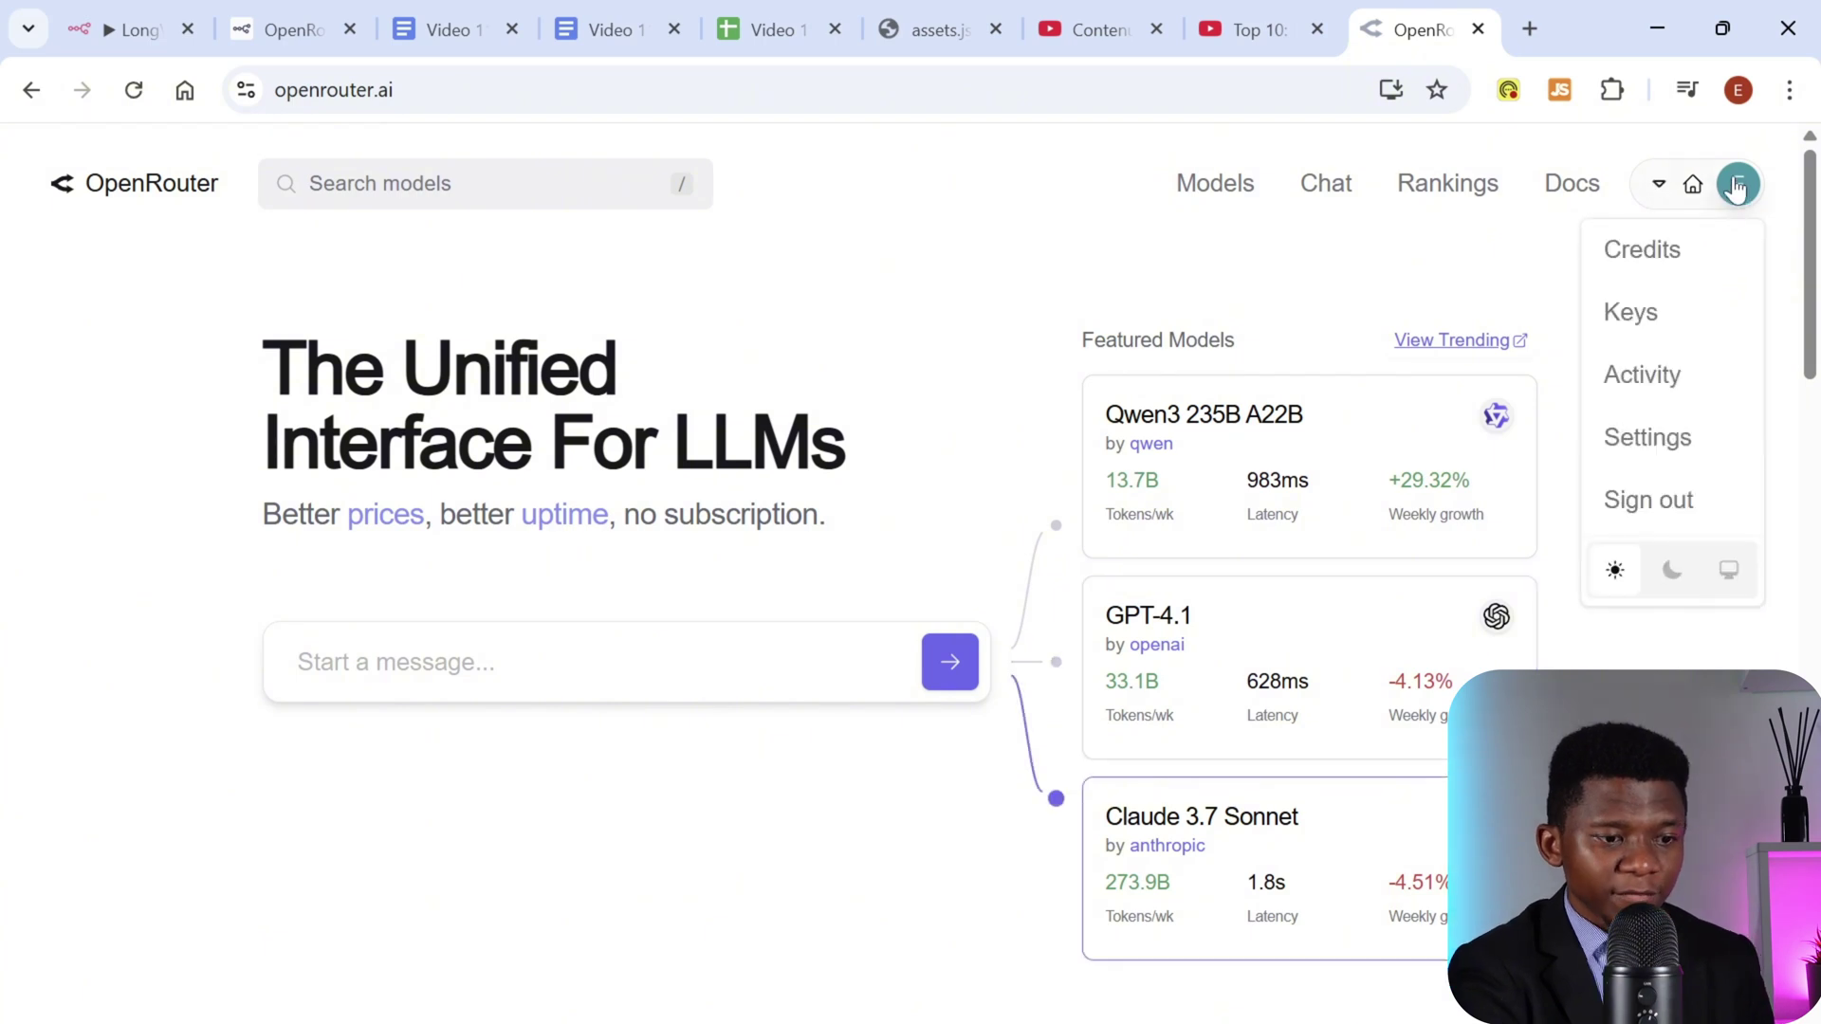
left_click(1640, 315)
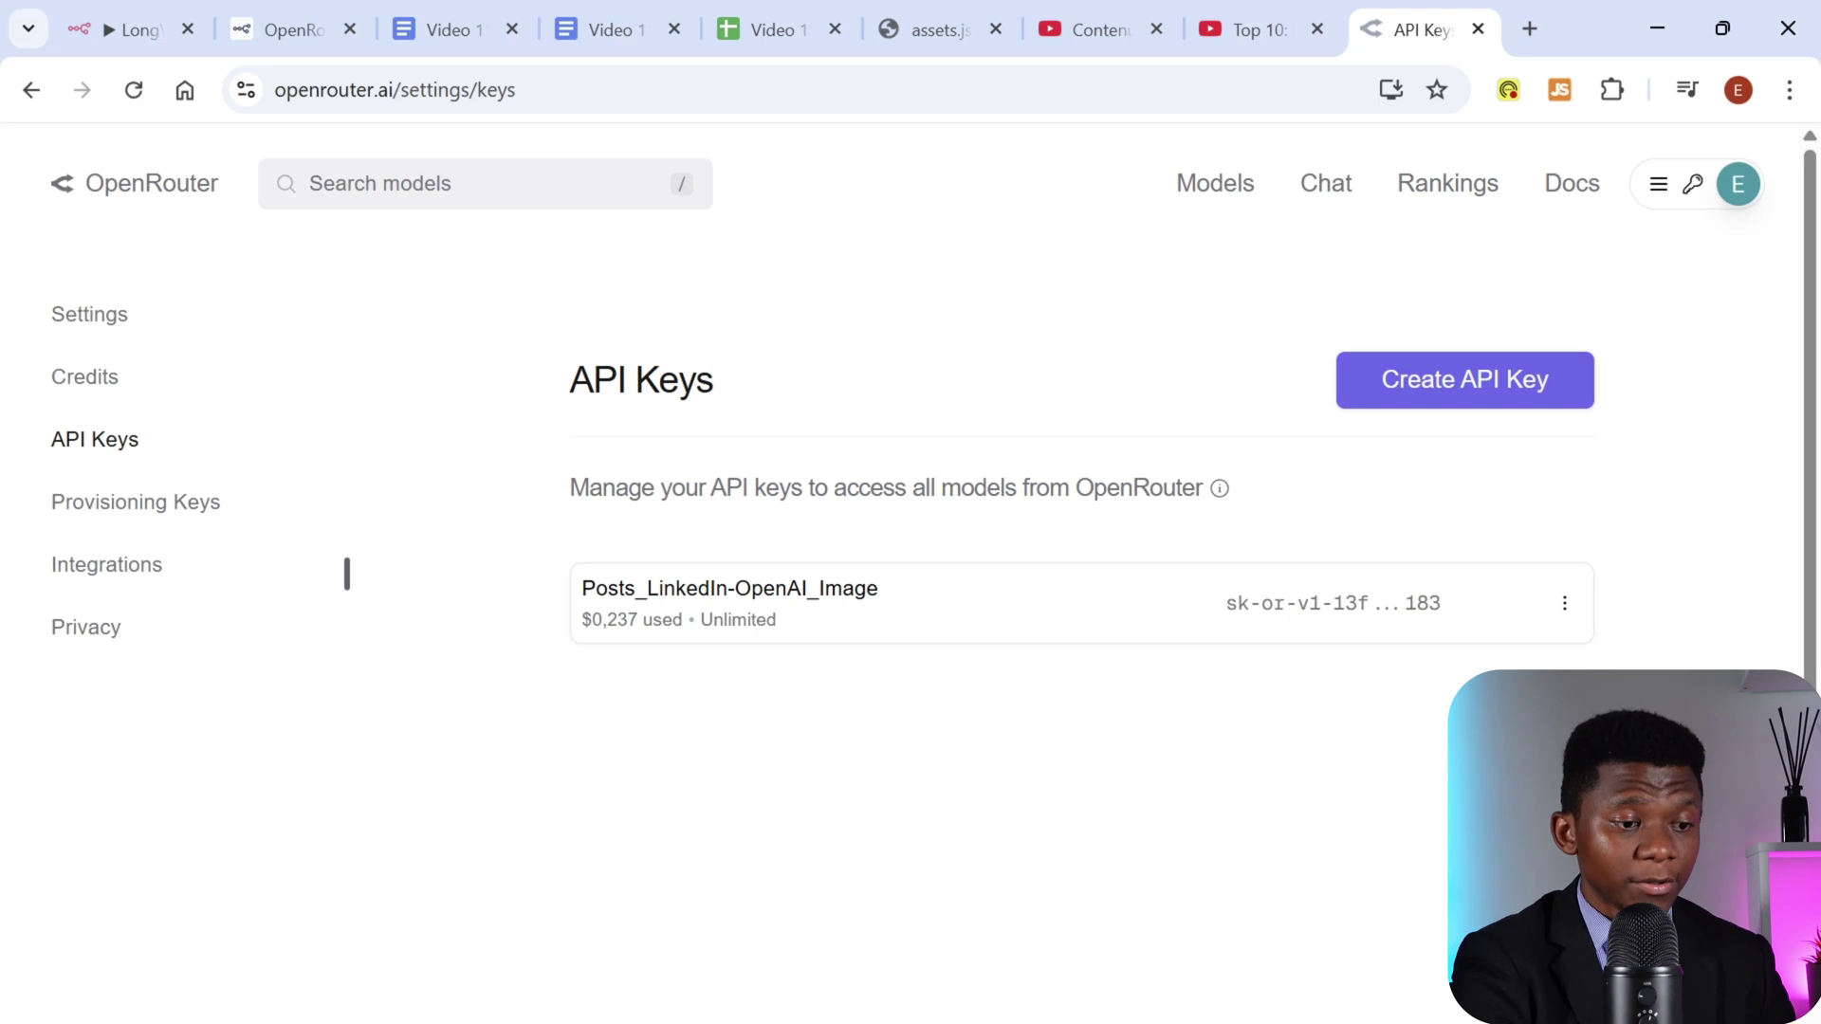
left_click(1478, 384)
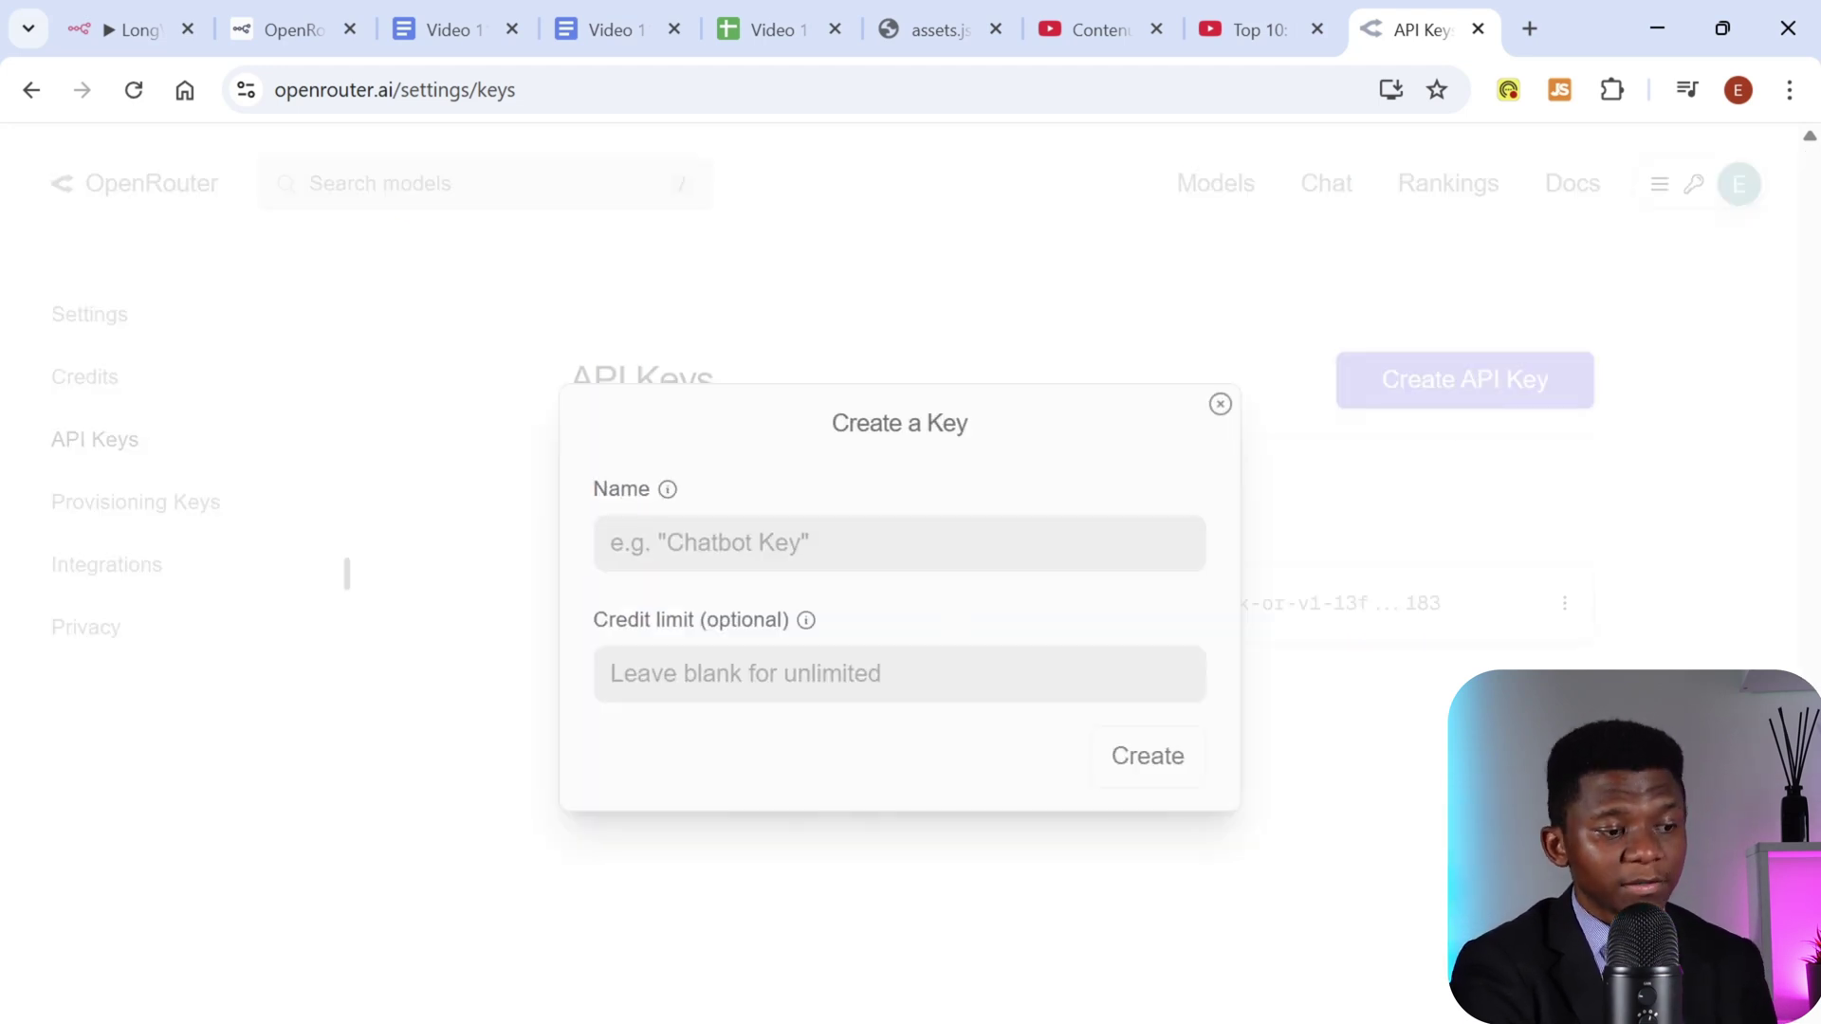
left_click(1423, 704)
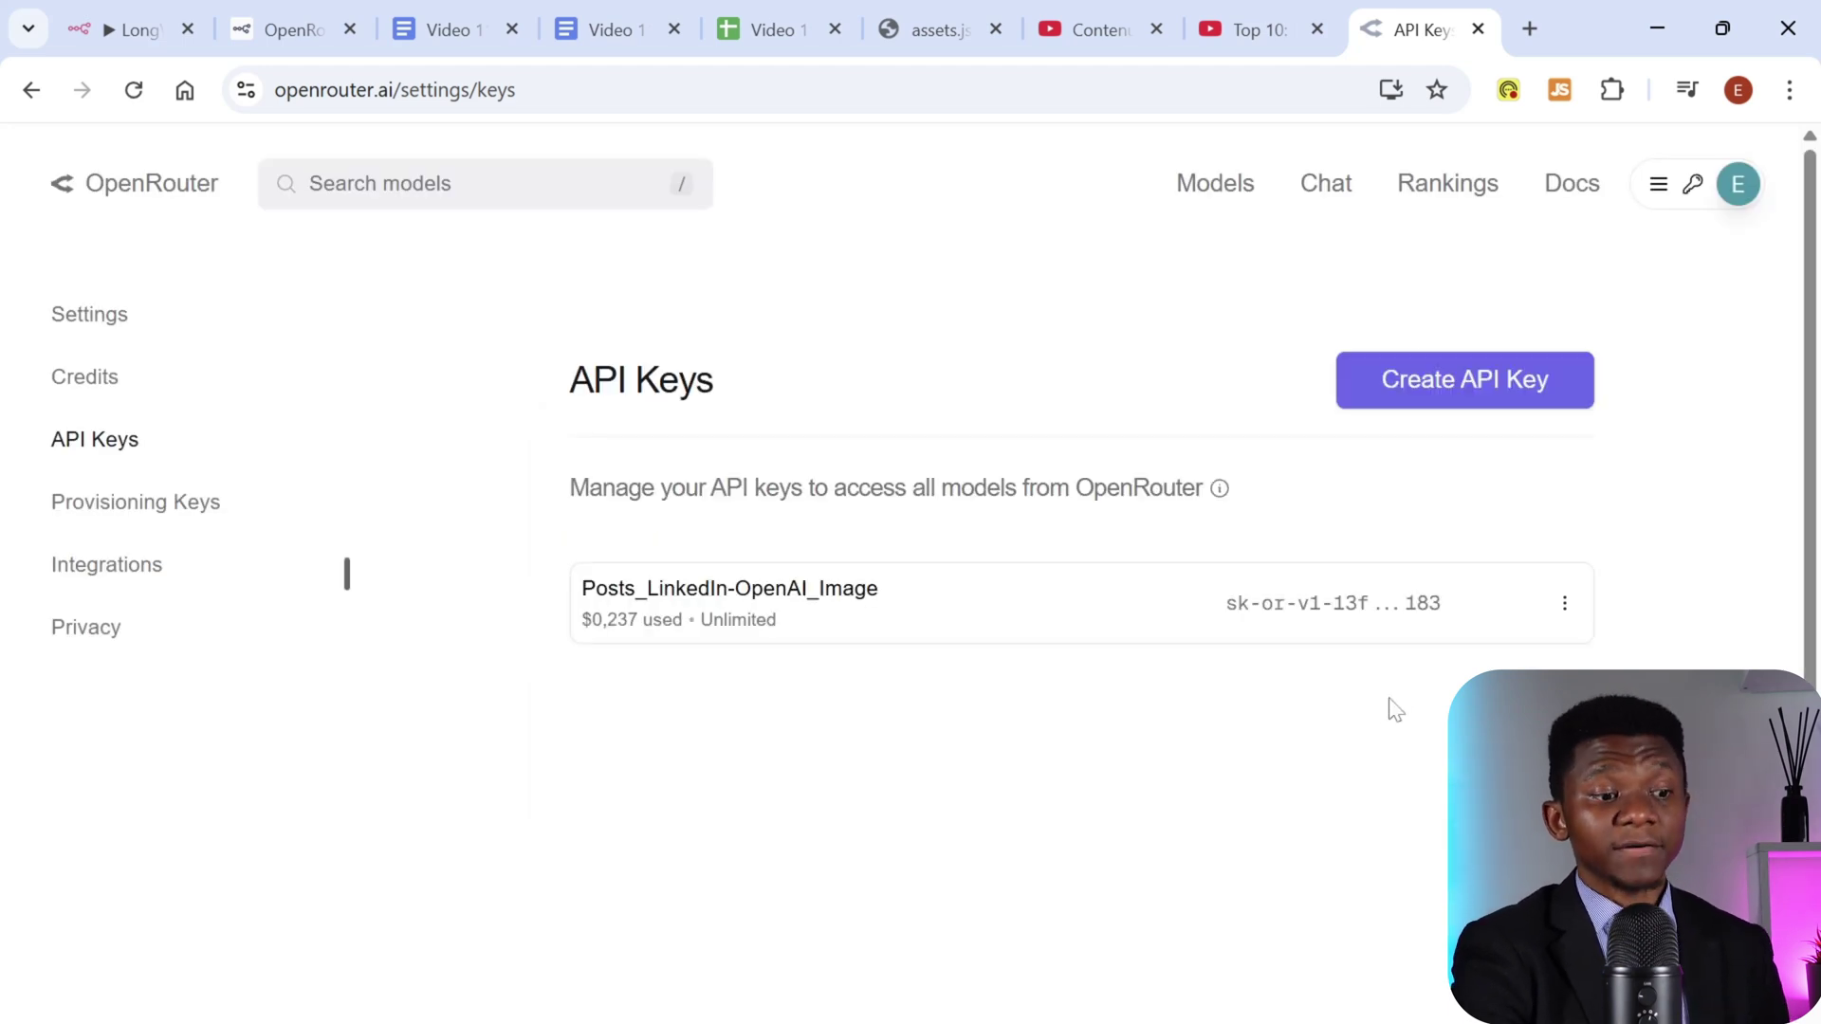
Step: Return to n8n, point out the API Key field of the OpenRouter credential, and close the 4o-mini node
left_click(132, 30)
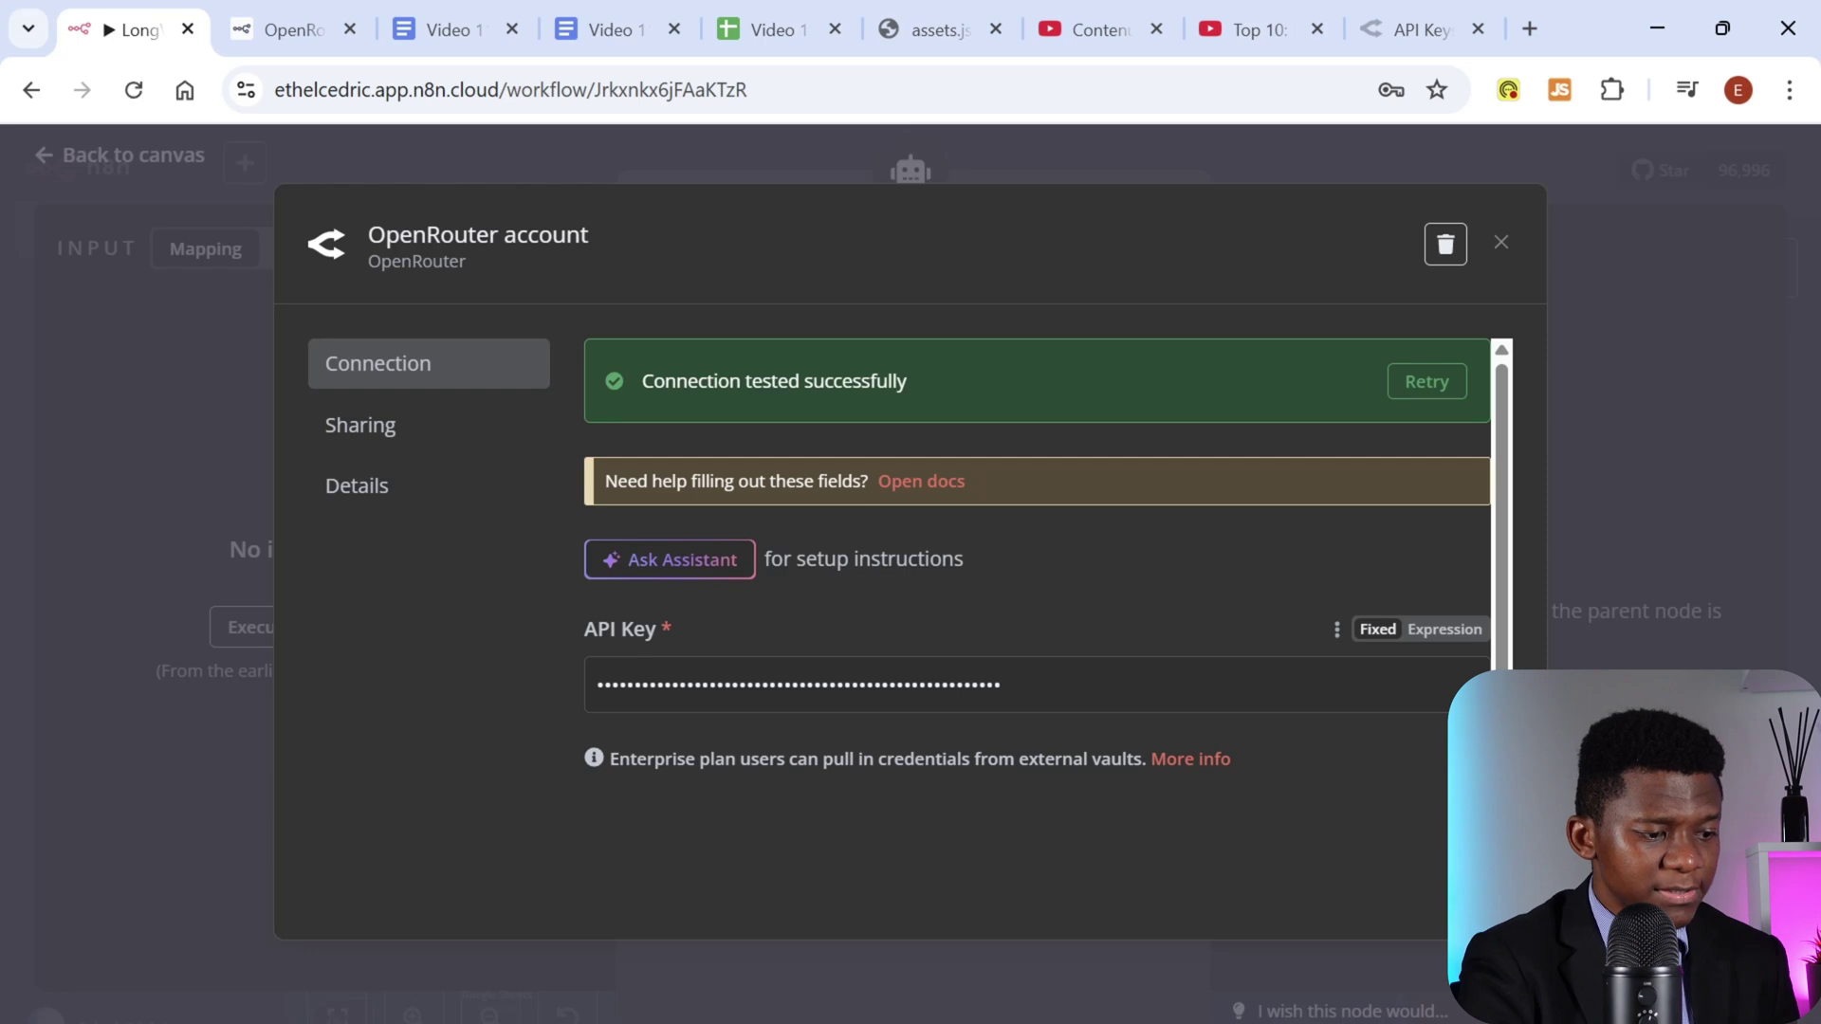
left_click(1020, 687)
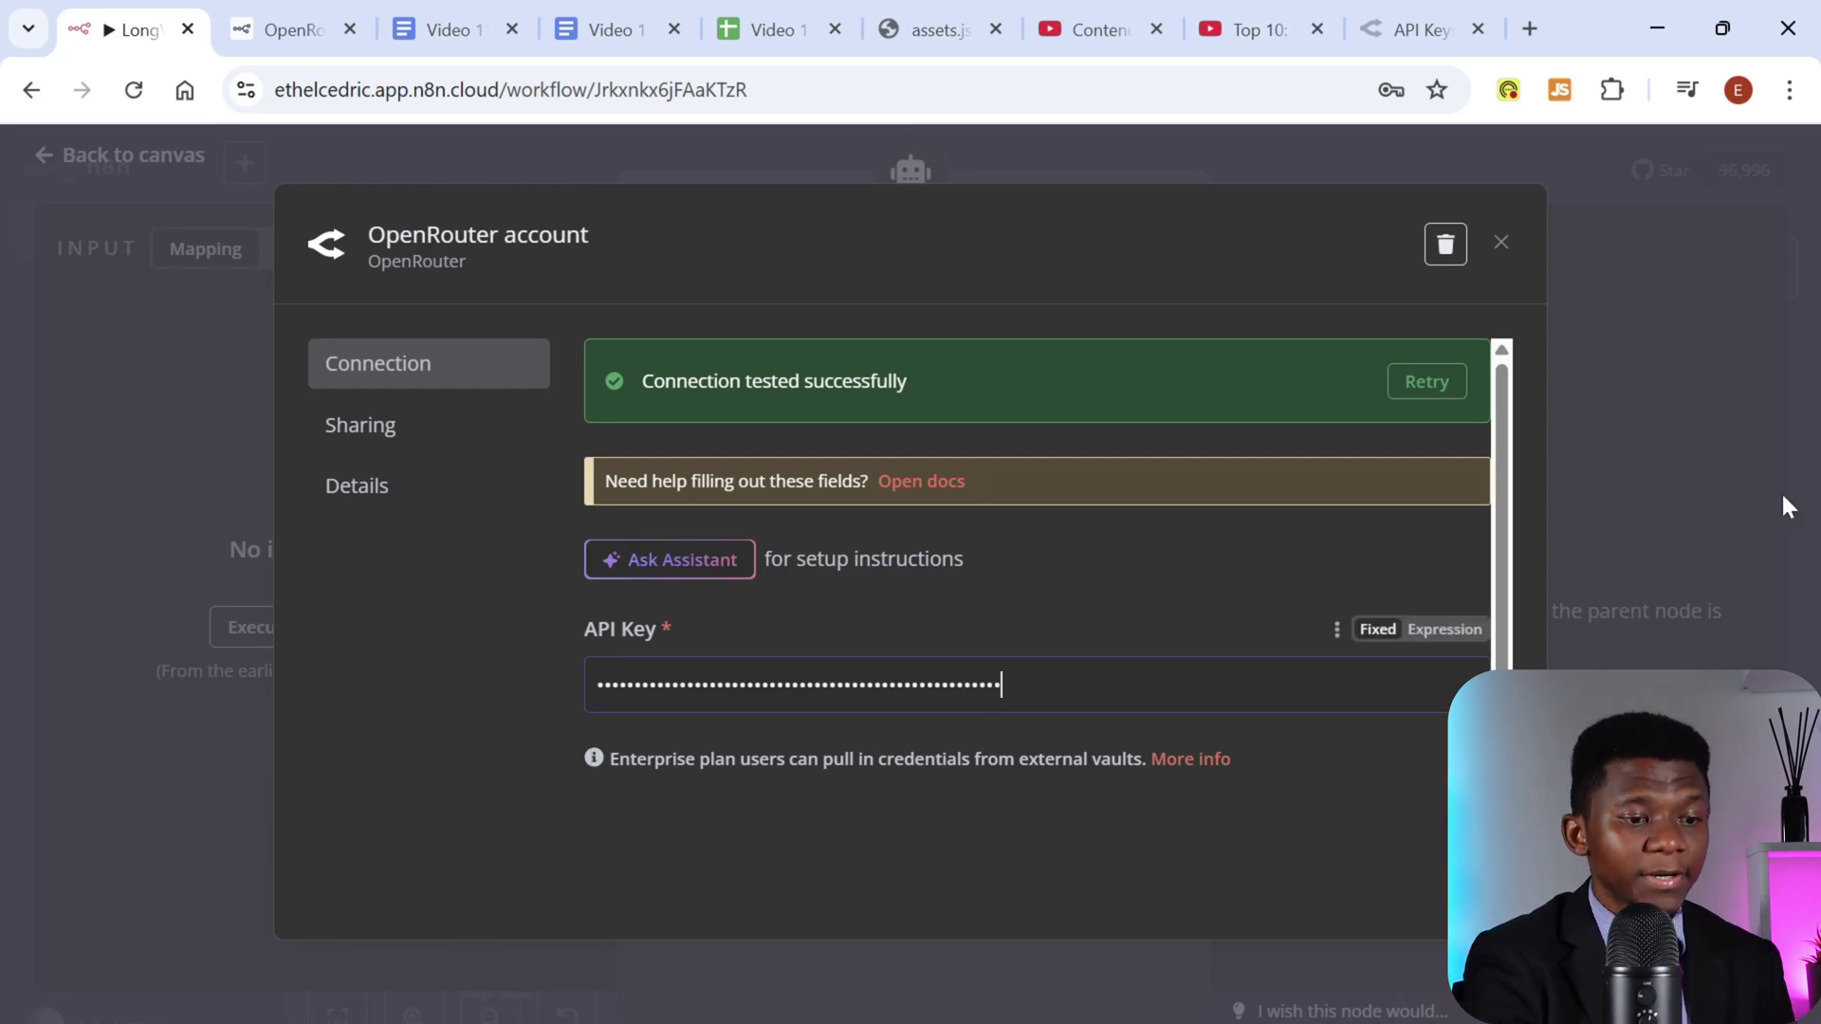
left_click(1625, 476)
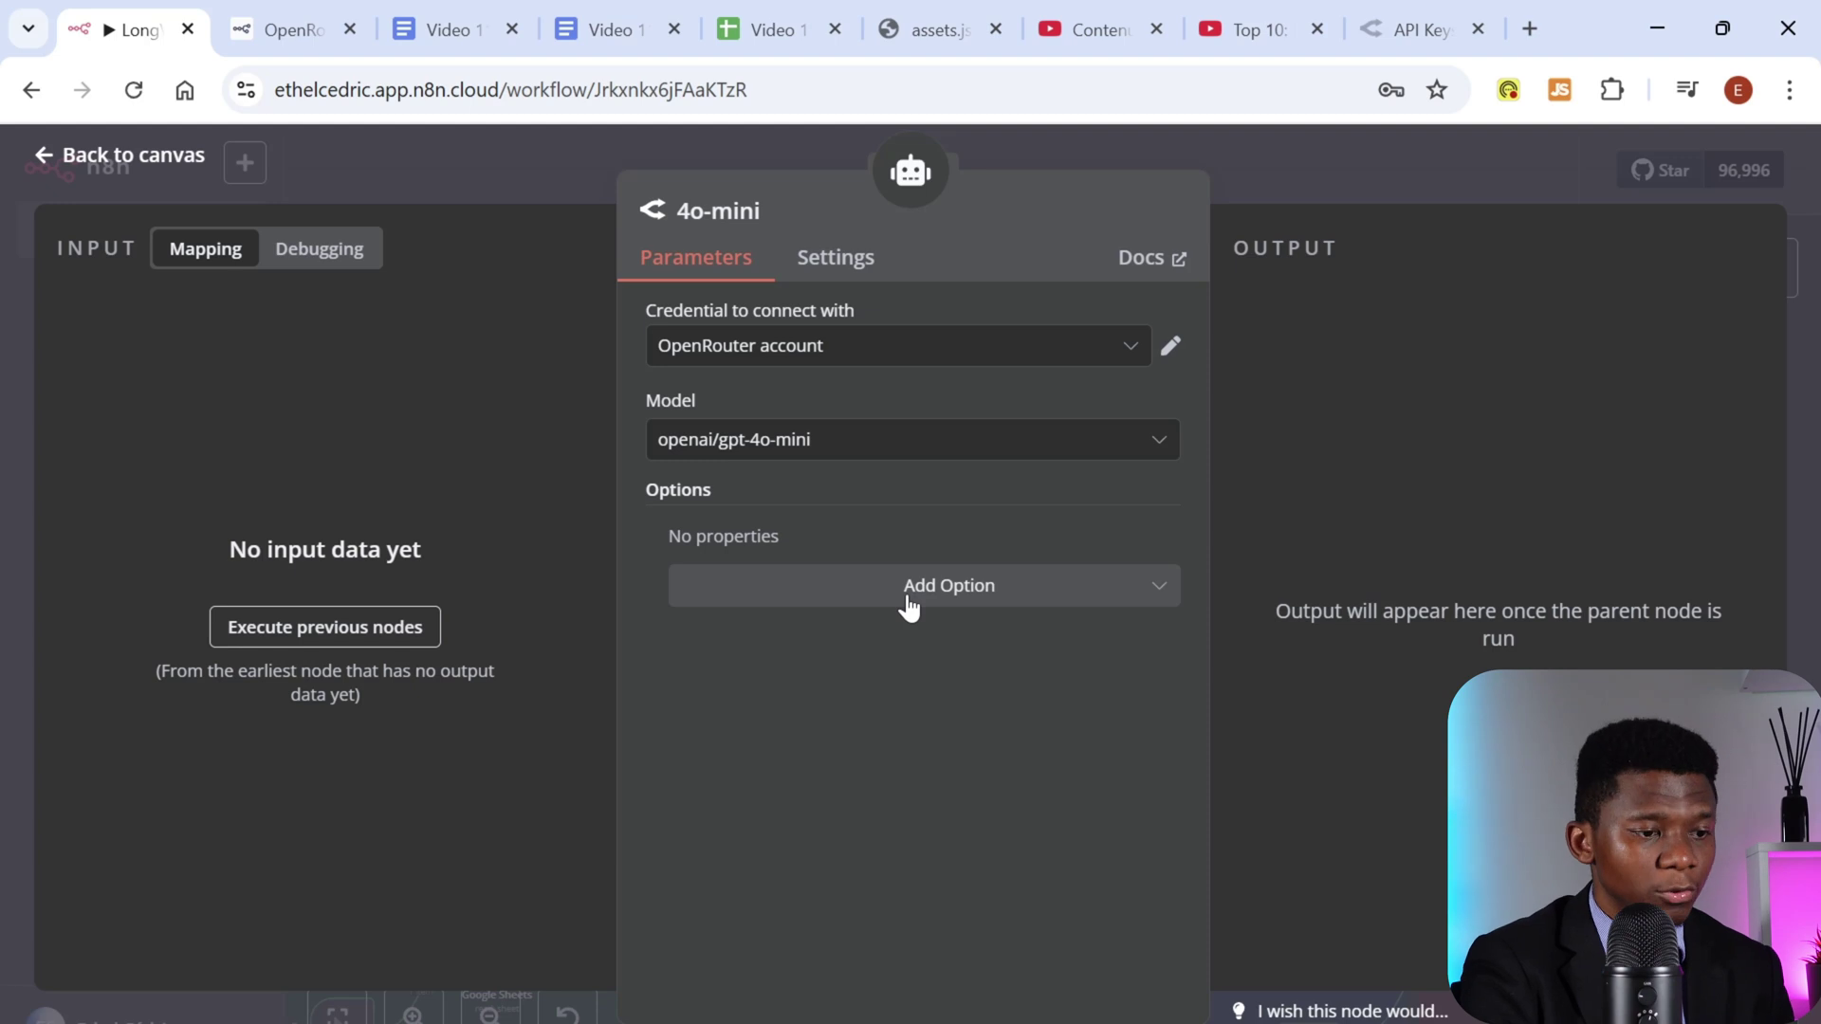
left_click(1283, 163)
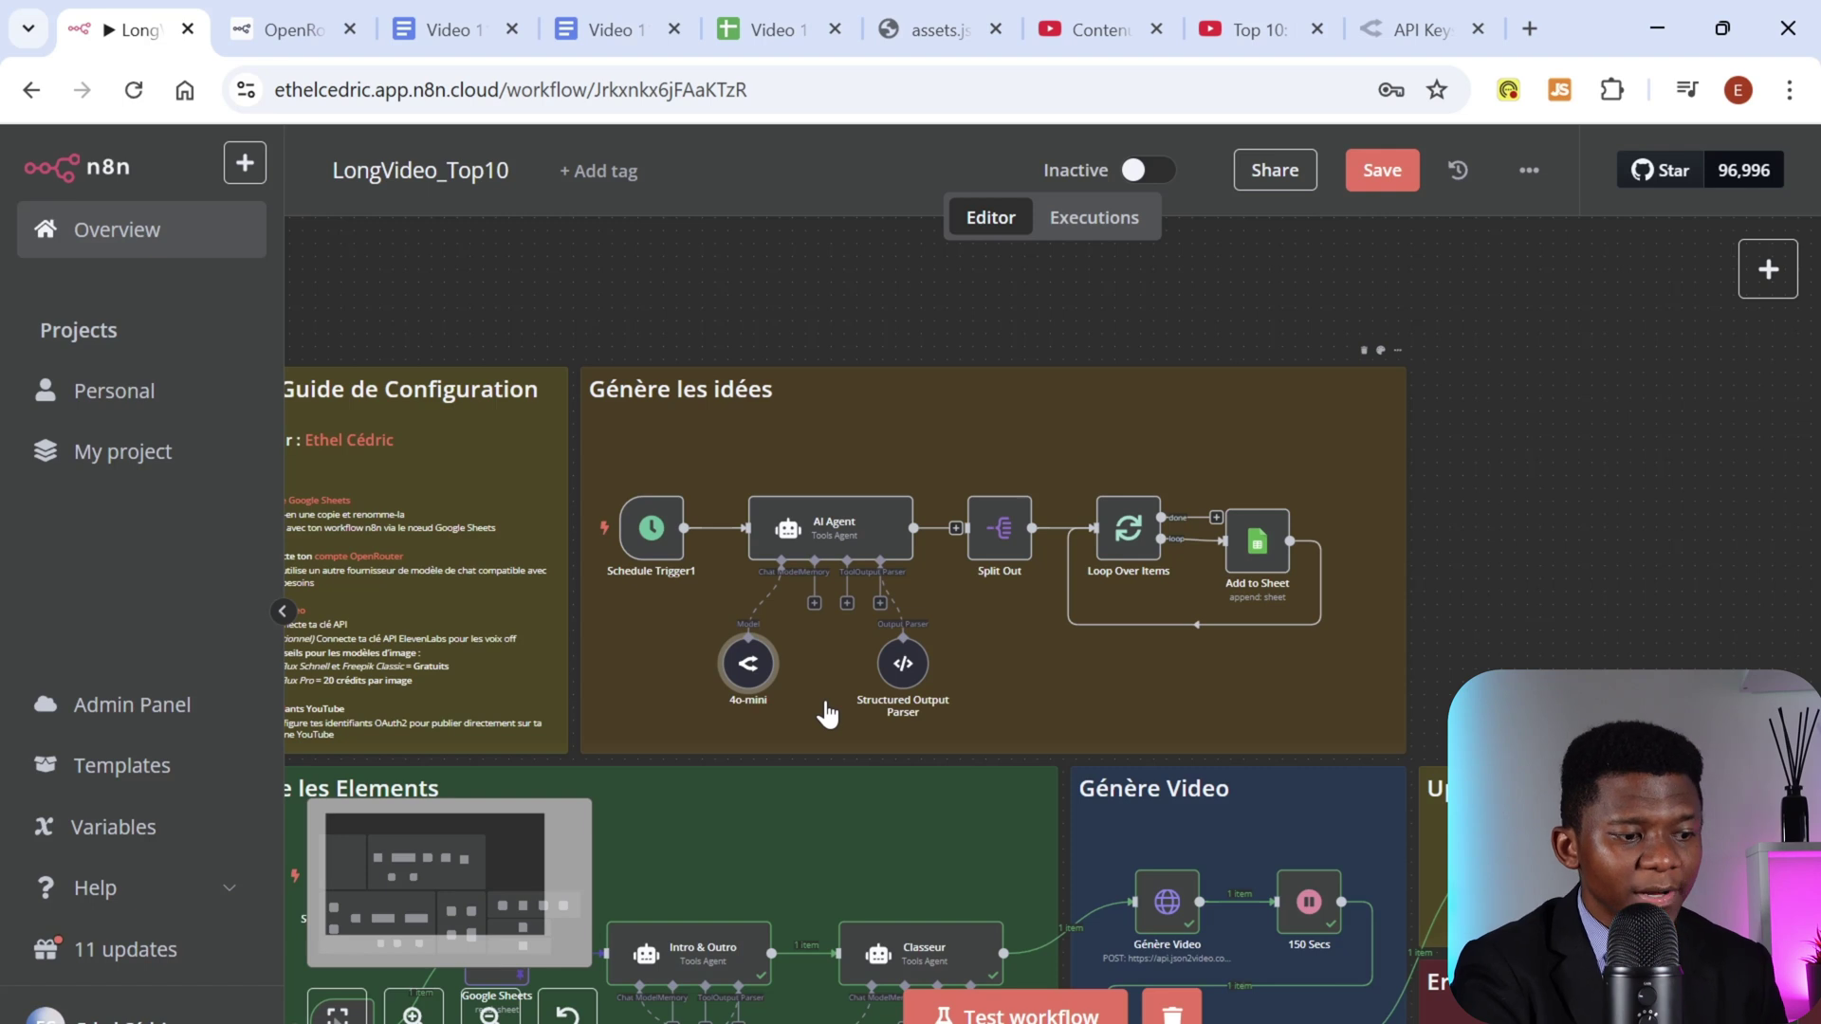
Step: Review the AI Agent node's output format setting and system message in the Génère les idées section, and return to the canvas
double_click(833, 529)
scroll(854, 551, "down", 3)
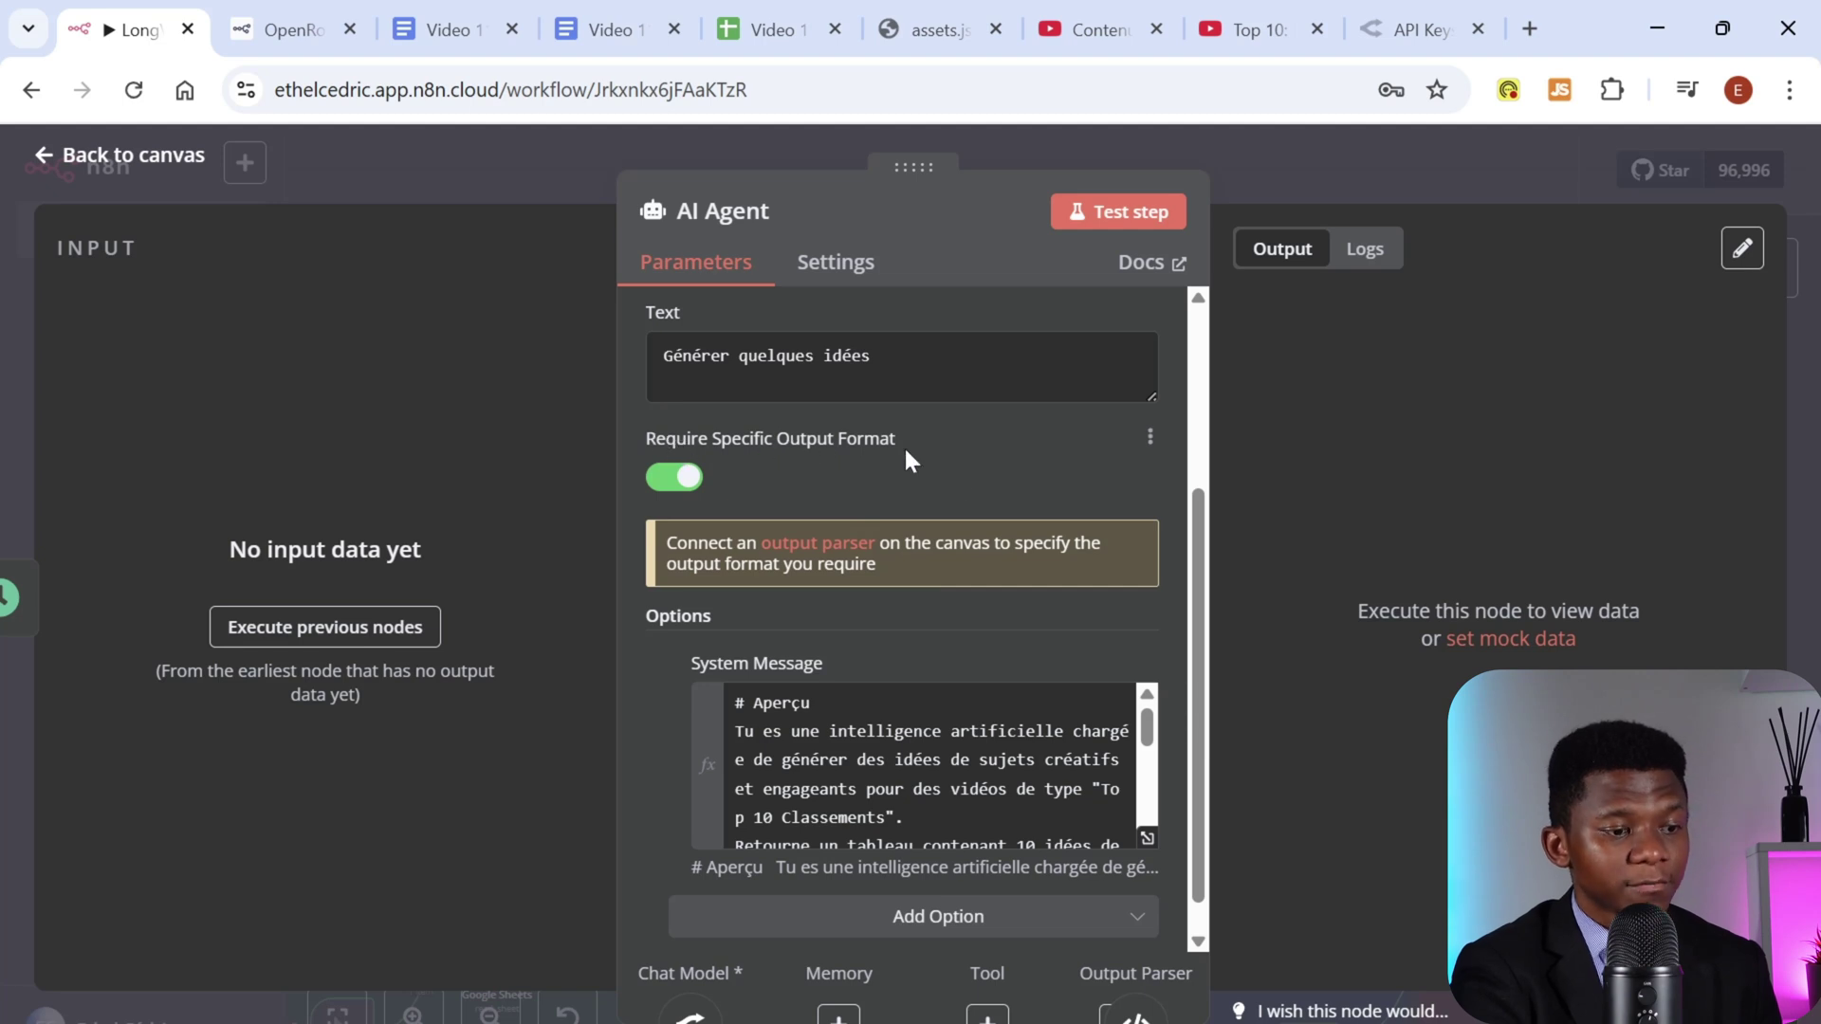
scroll(1034, 512, "down", 1)
left_click(1329, 157)
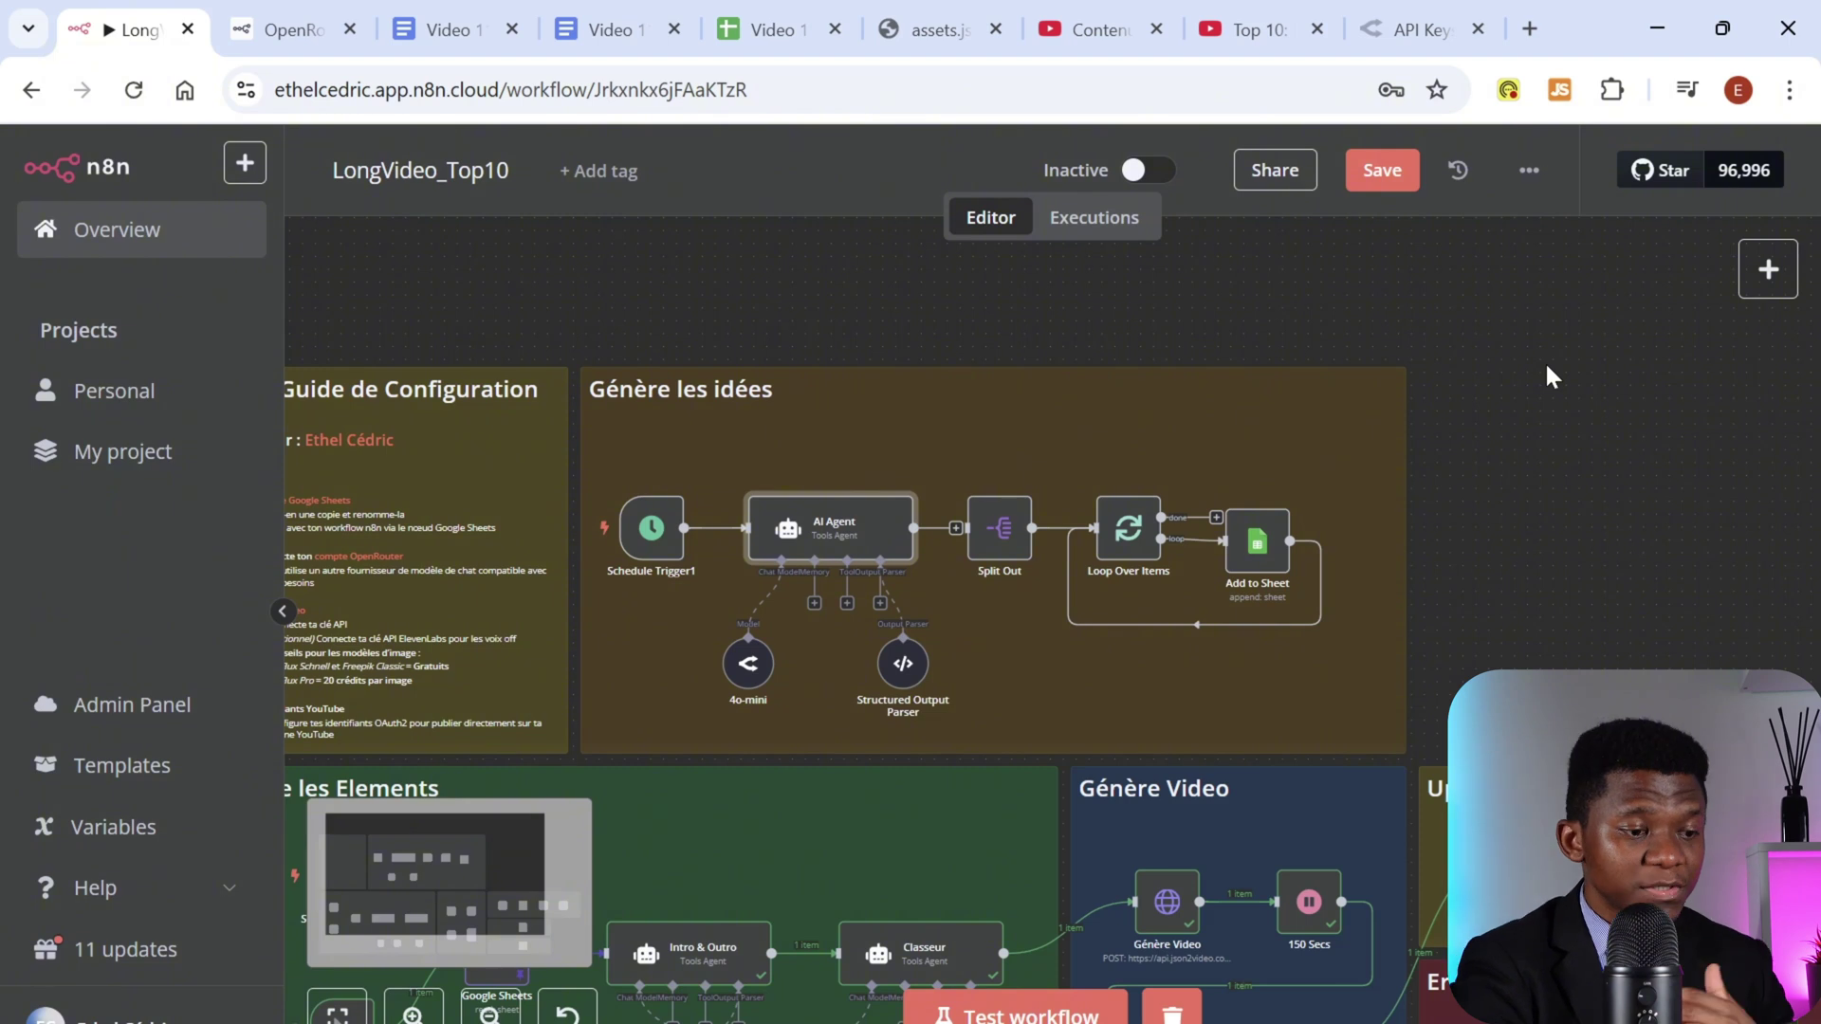
Step: Examine the Structured Output Parser's topTenSubjects JSON example, including in the expanded editor, and return to the canvas
double_click(902, 669)
left_click(948, 709)
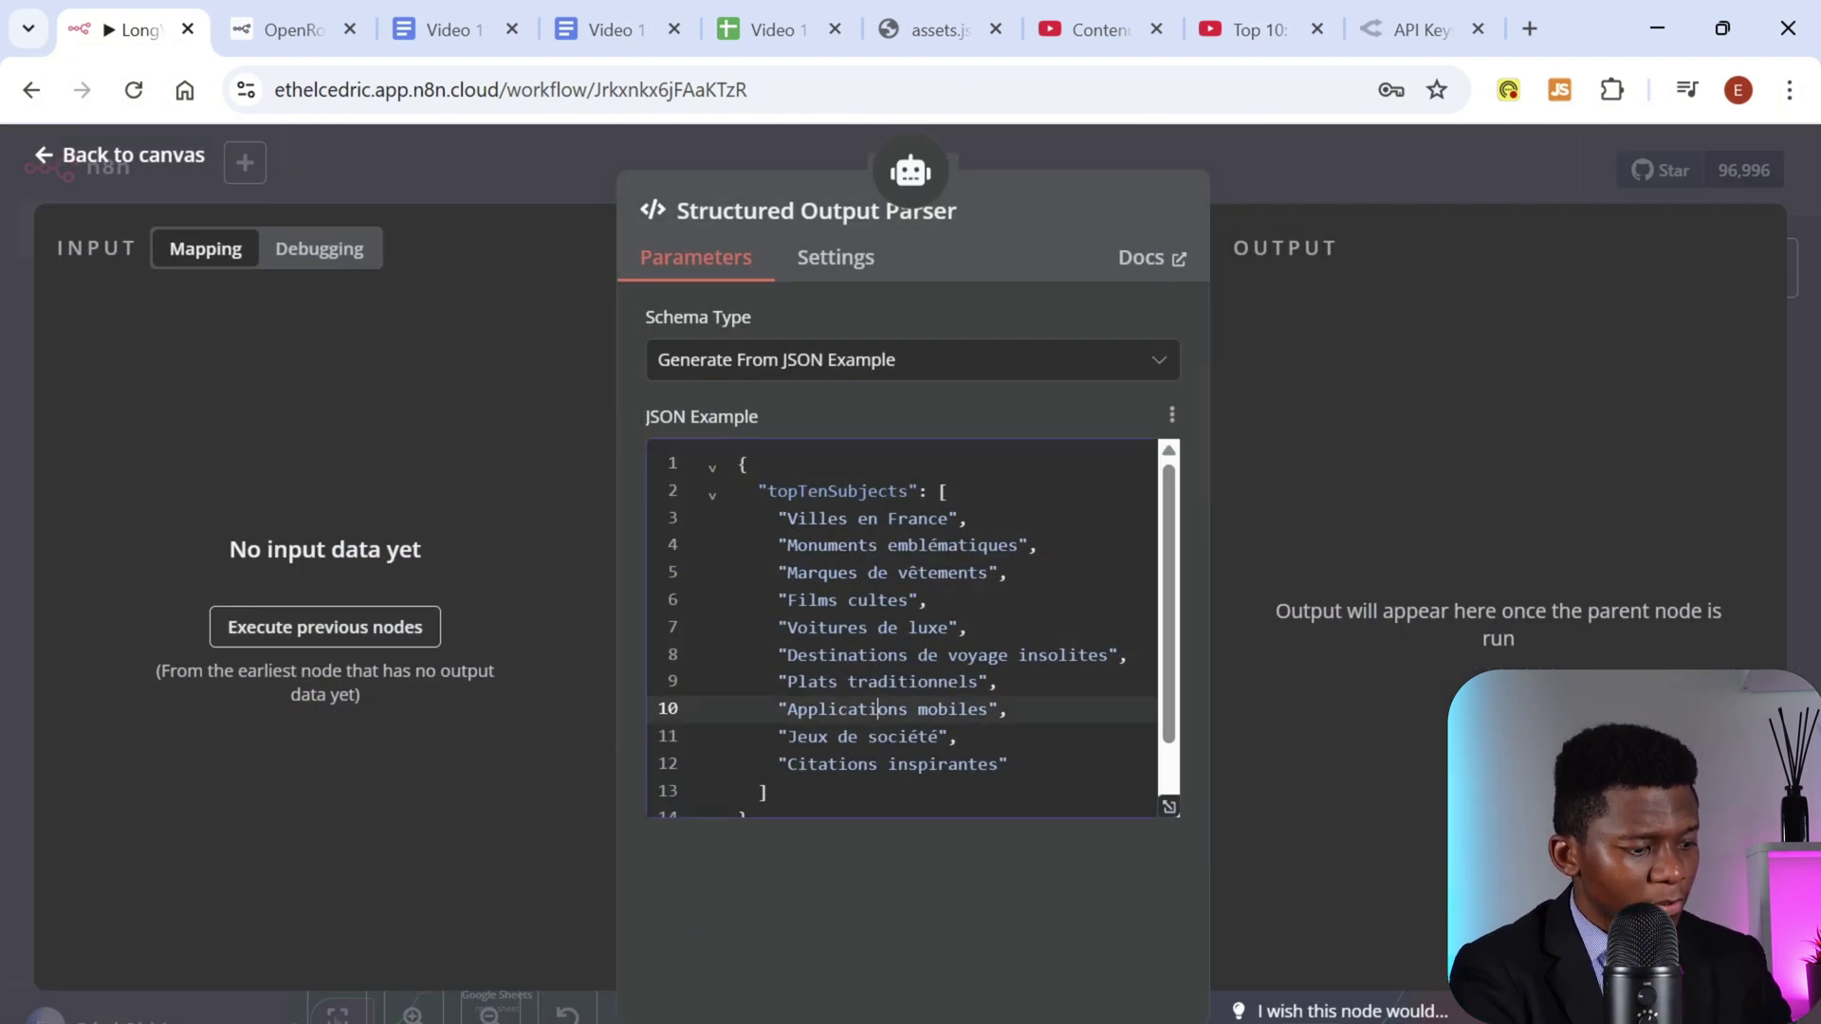
key("ctrl+a")
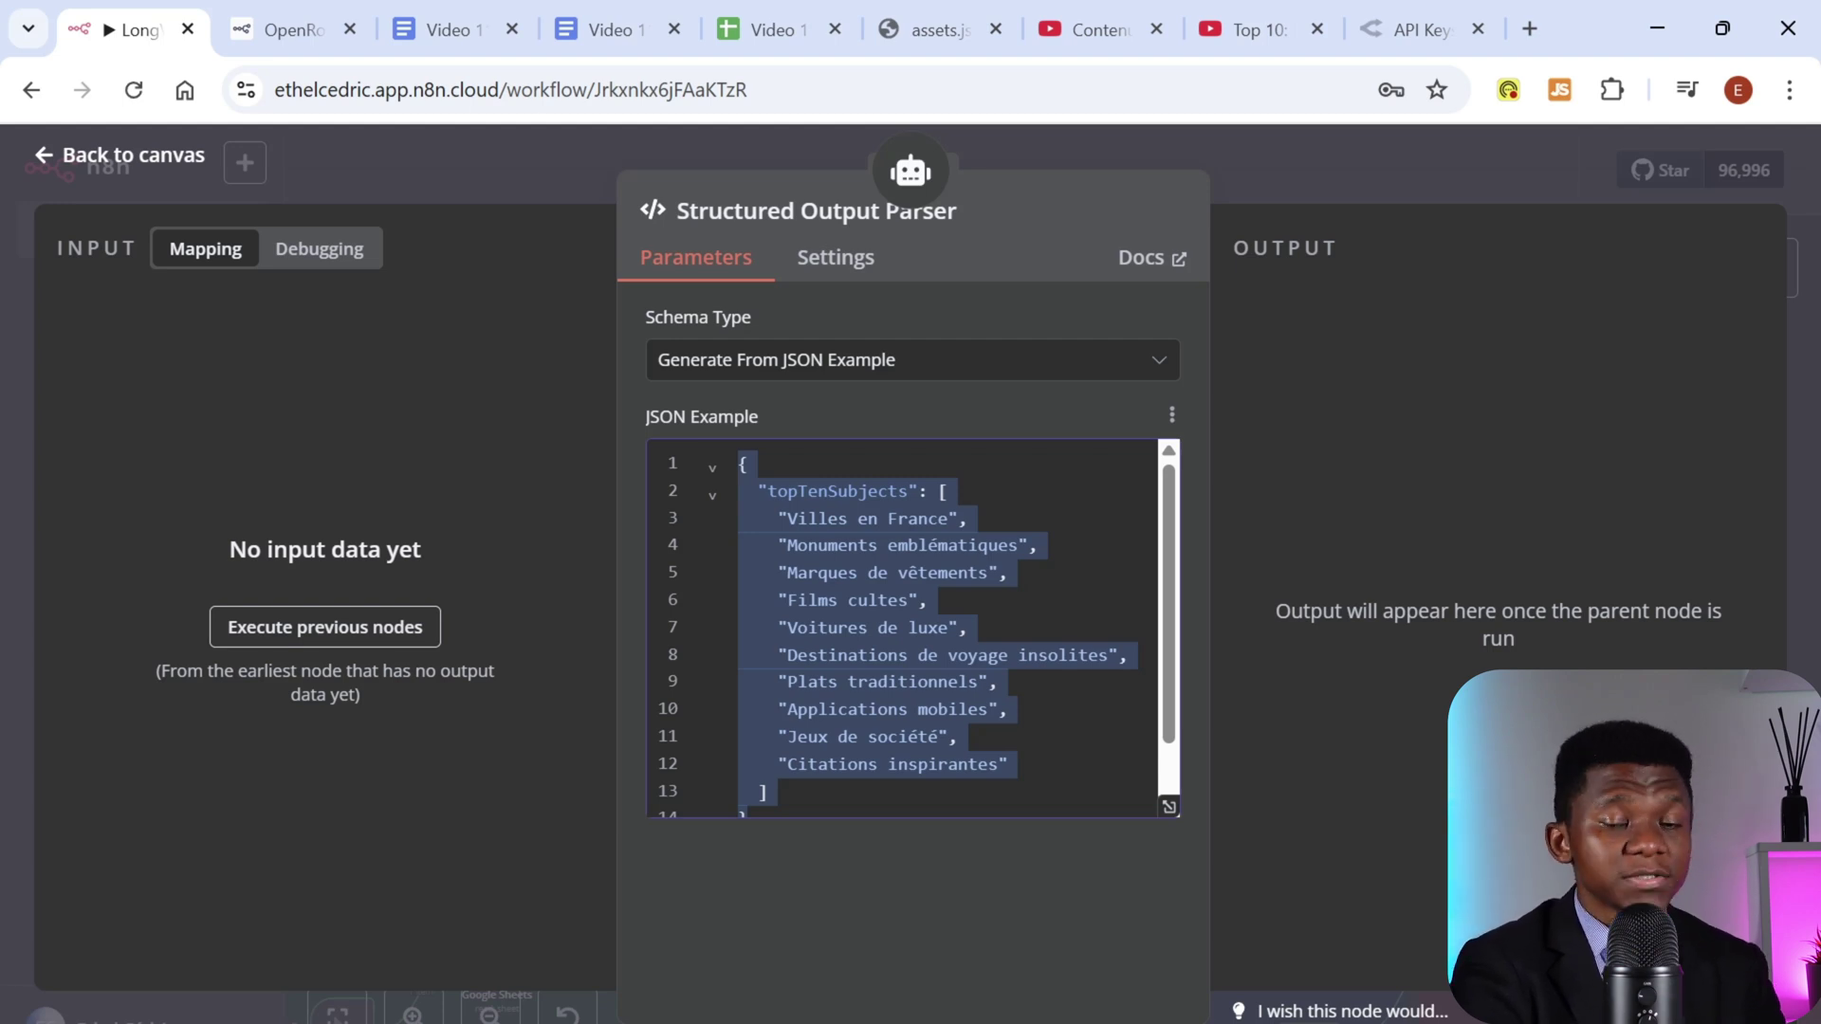
left_click(745, 464)
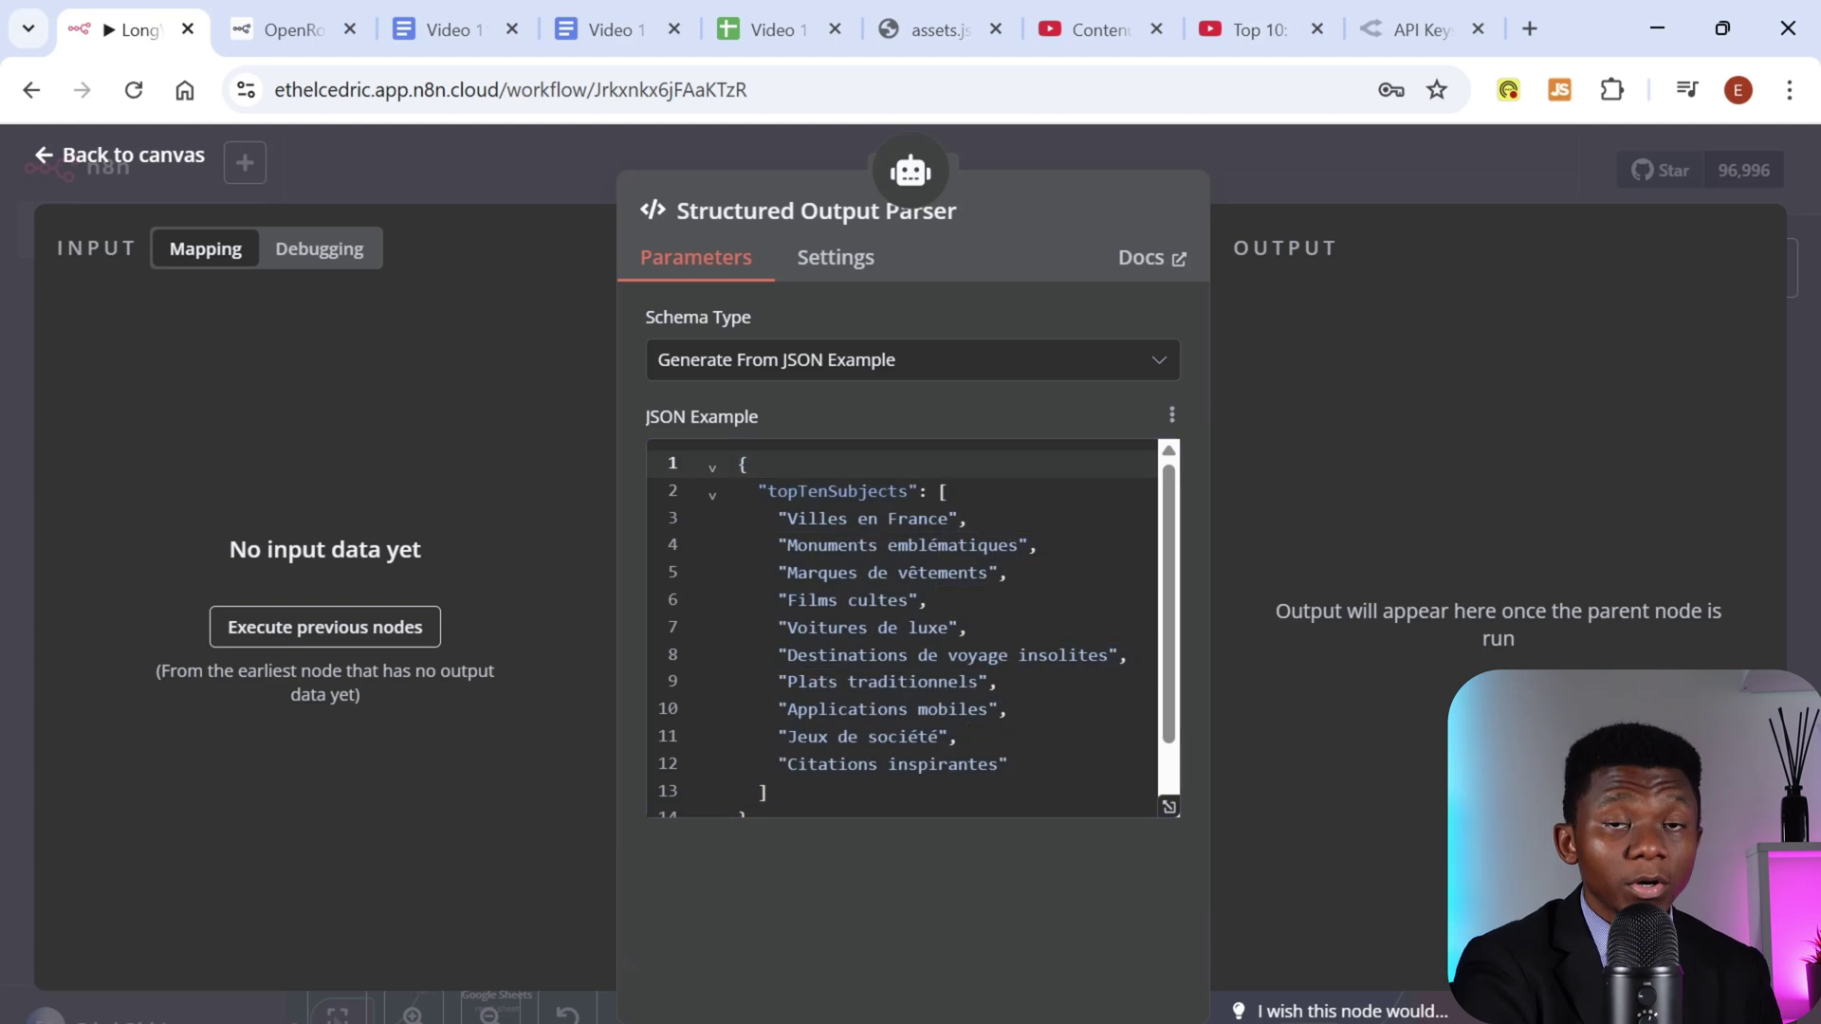
left_click(1170, 807)
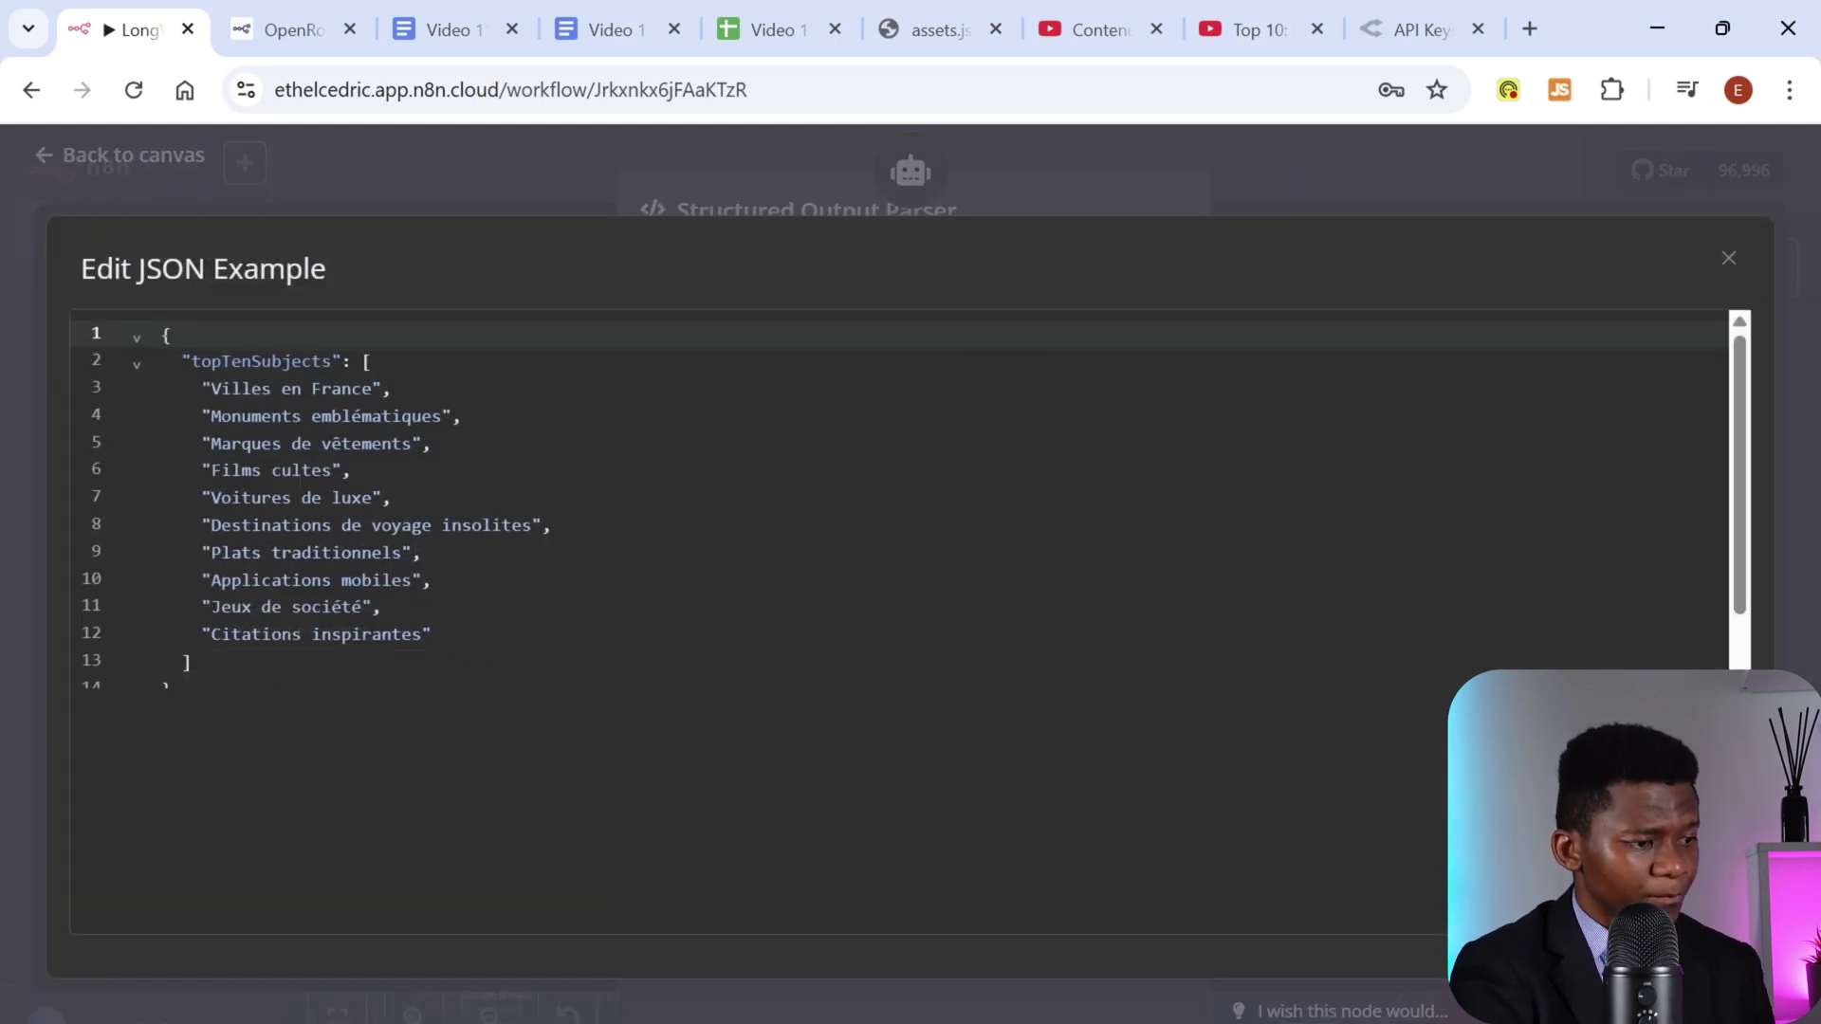
left_click(1428, 175)
left_click(1398, 175)
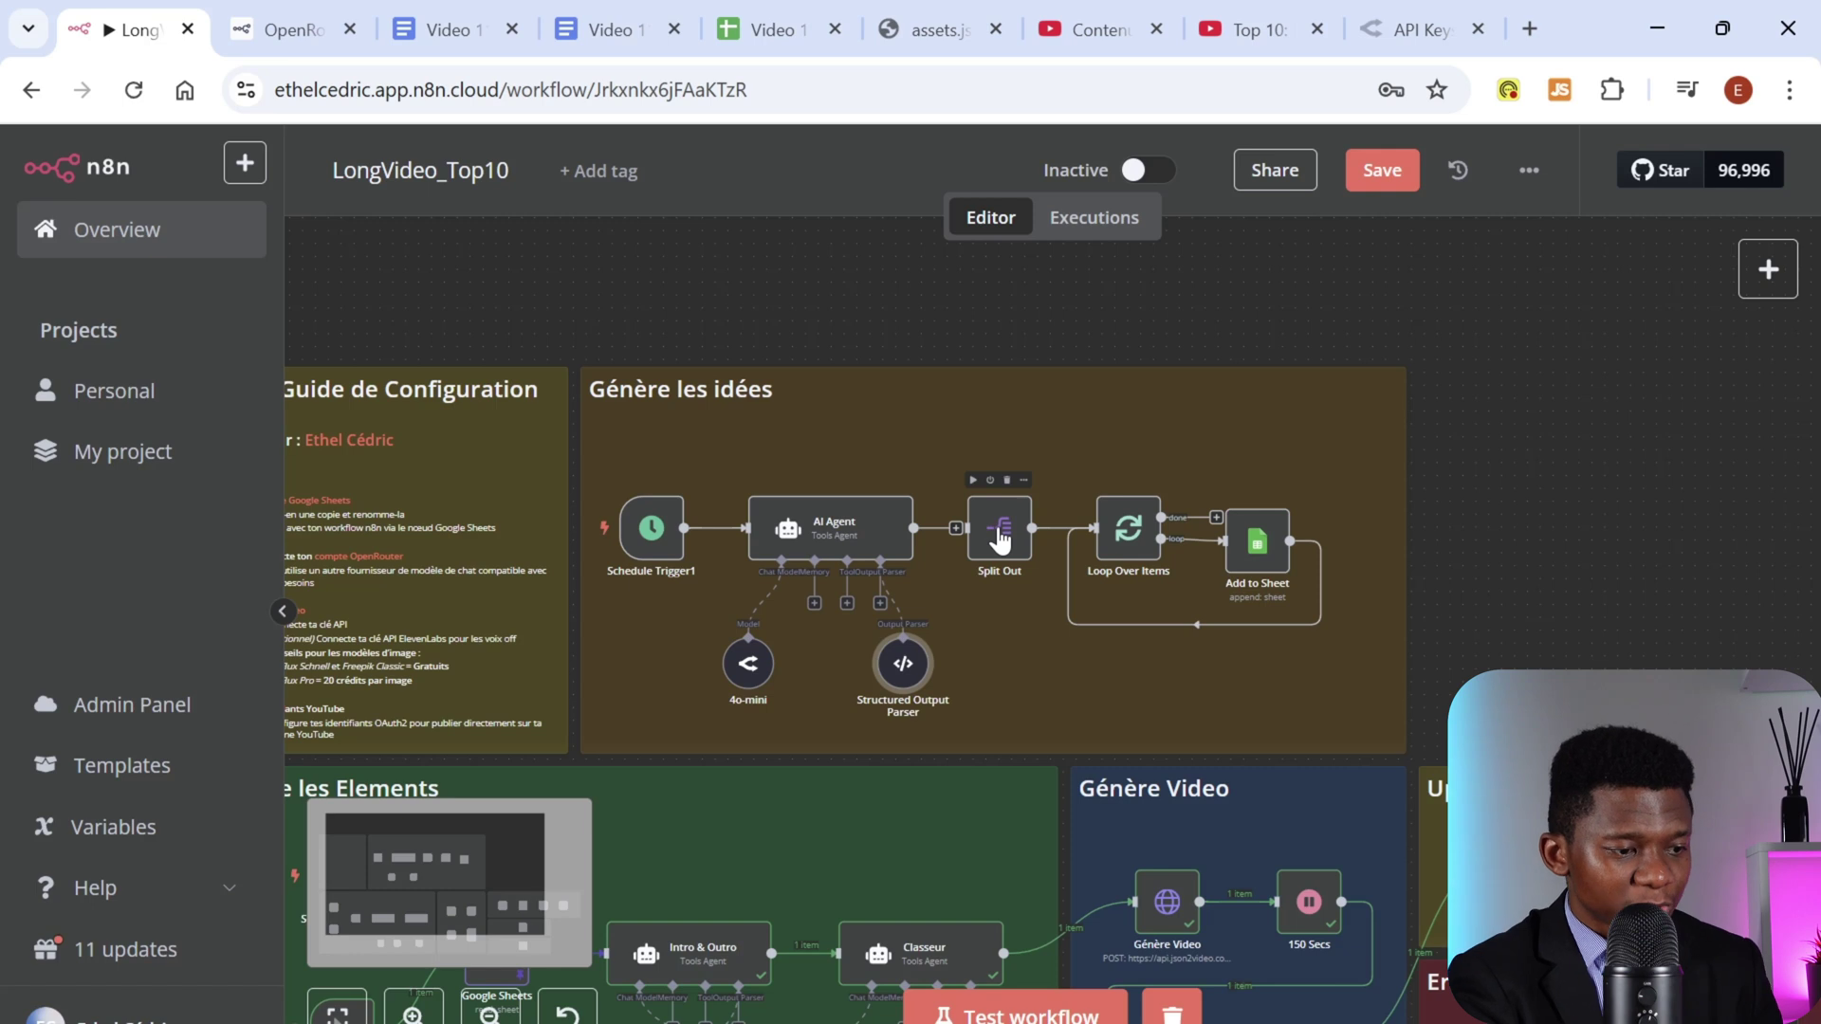
Step: Search the node library for "spli" to show the Split Out node without adding it
left_click(1770, 272)
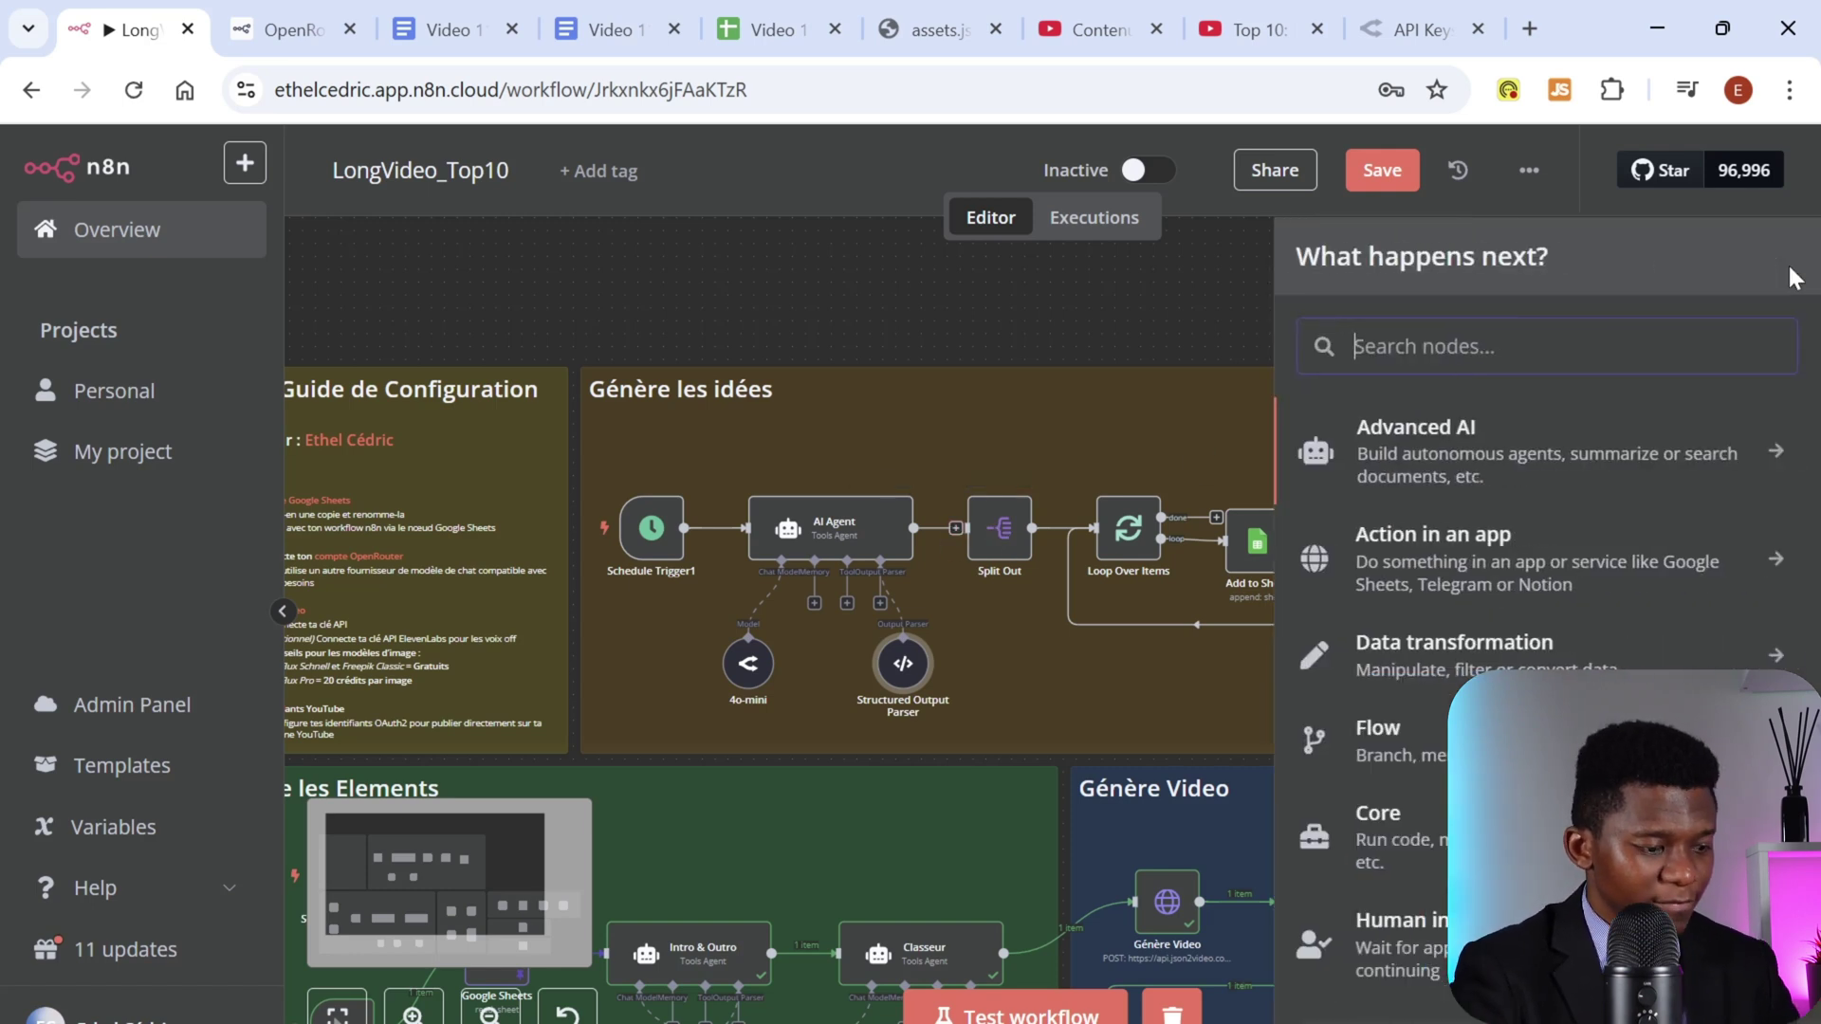
type("spli")
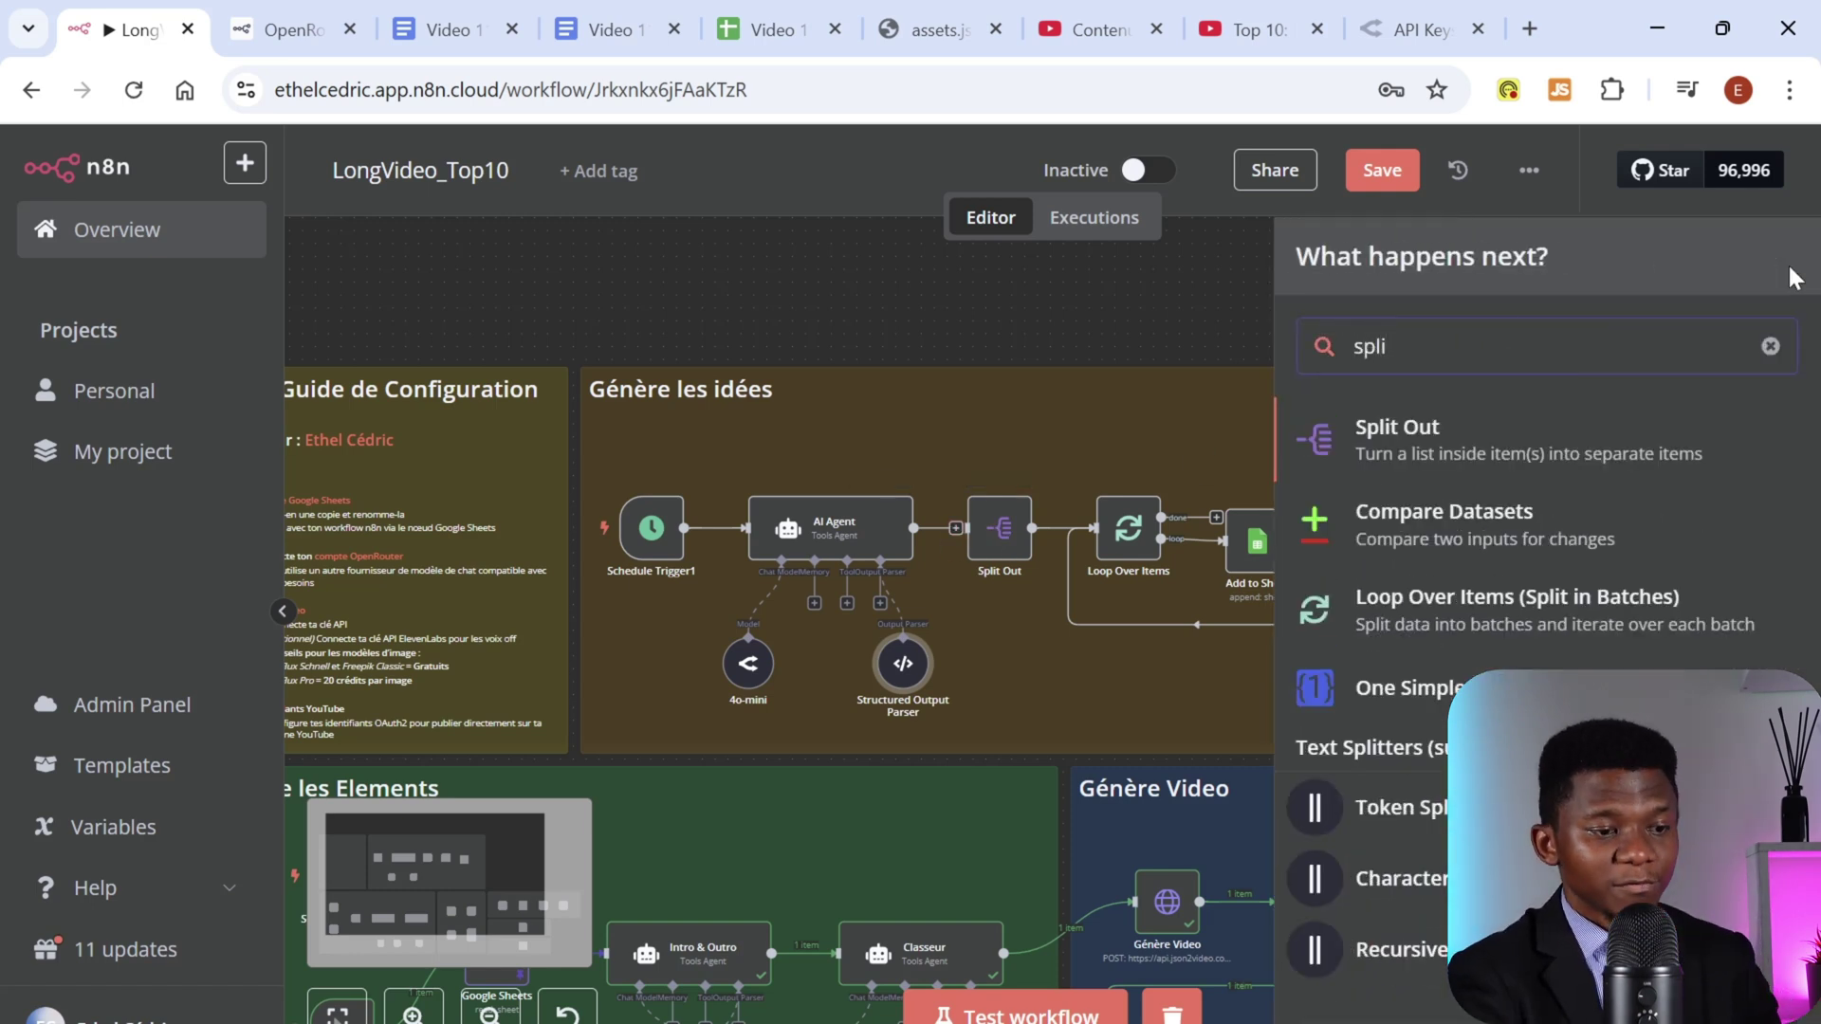
left_click(1164, 301)
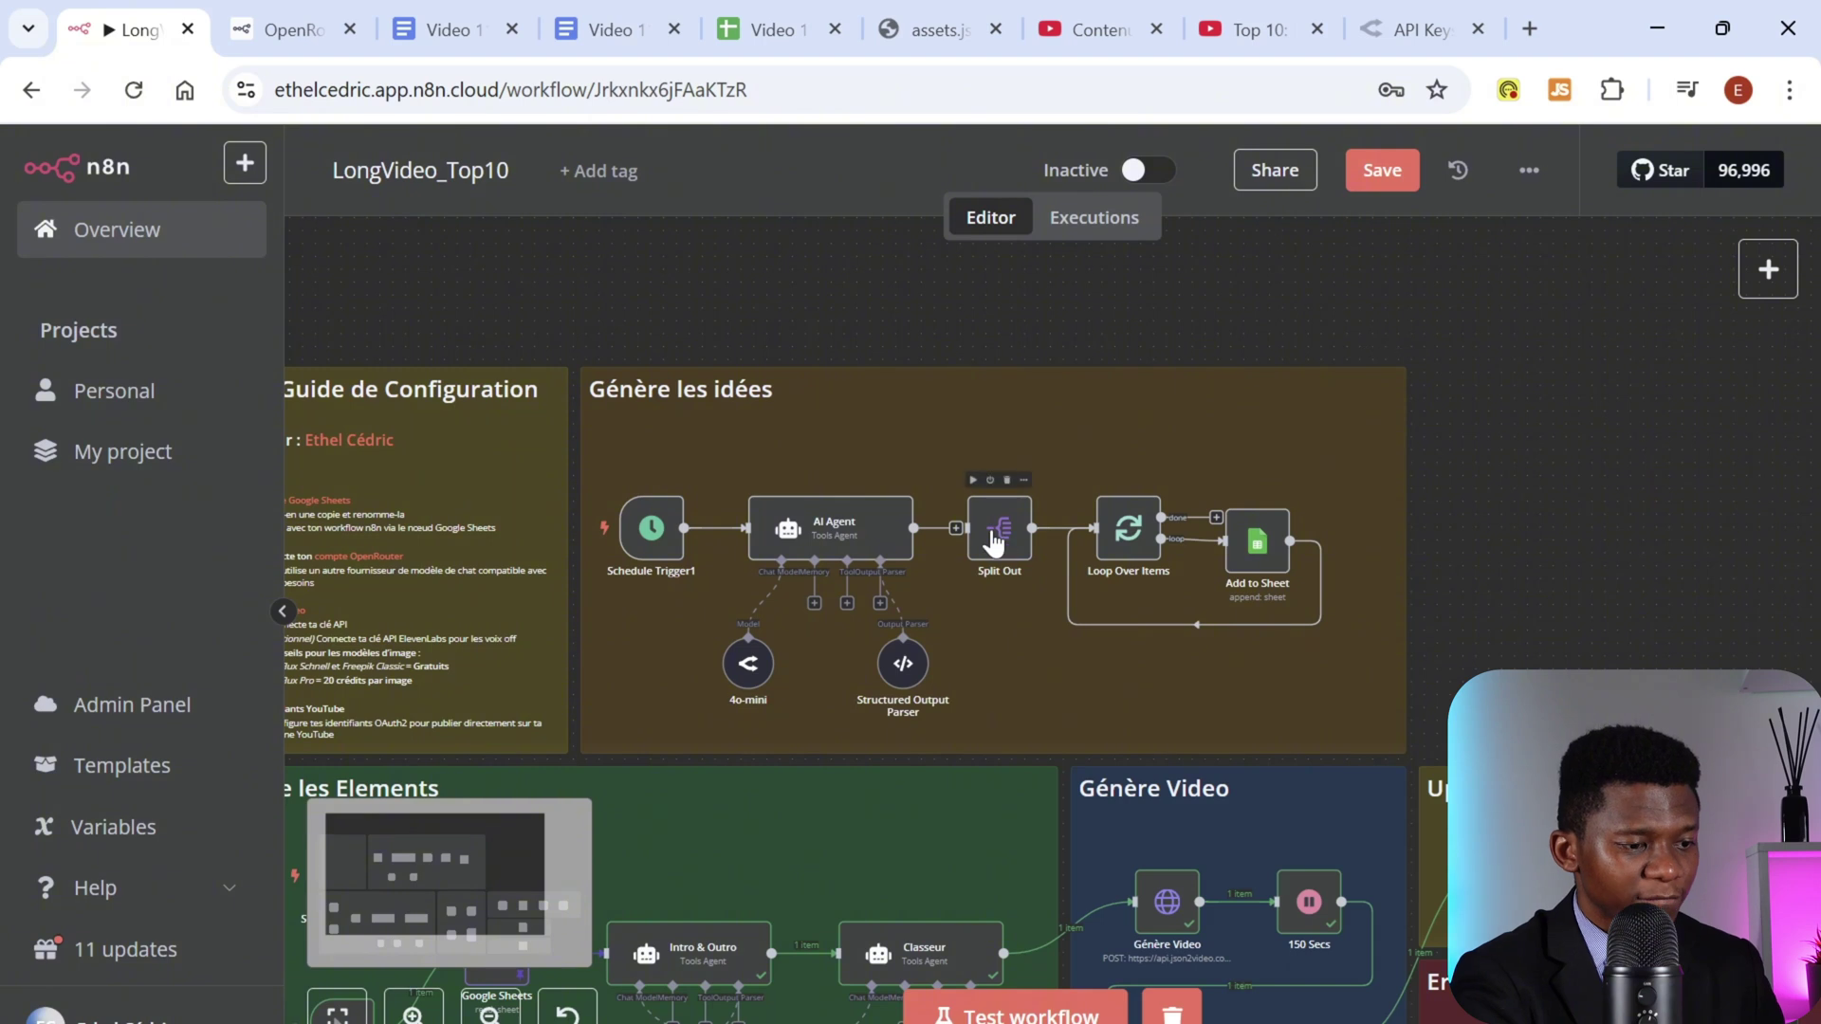
Step: Inspect the Split Out node's field to split out and its Include choices without changing them
double_click(993, 533)
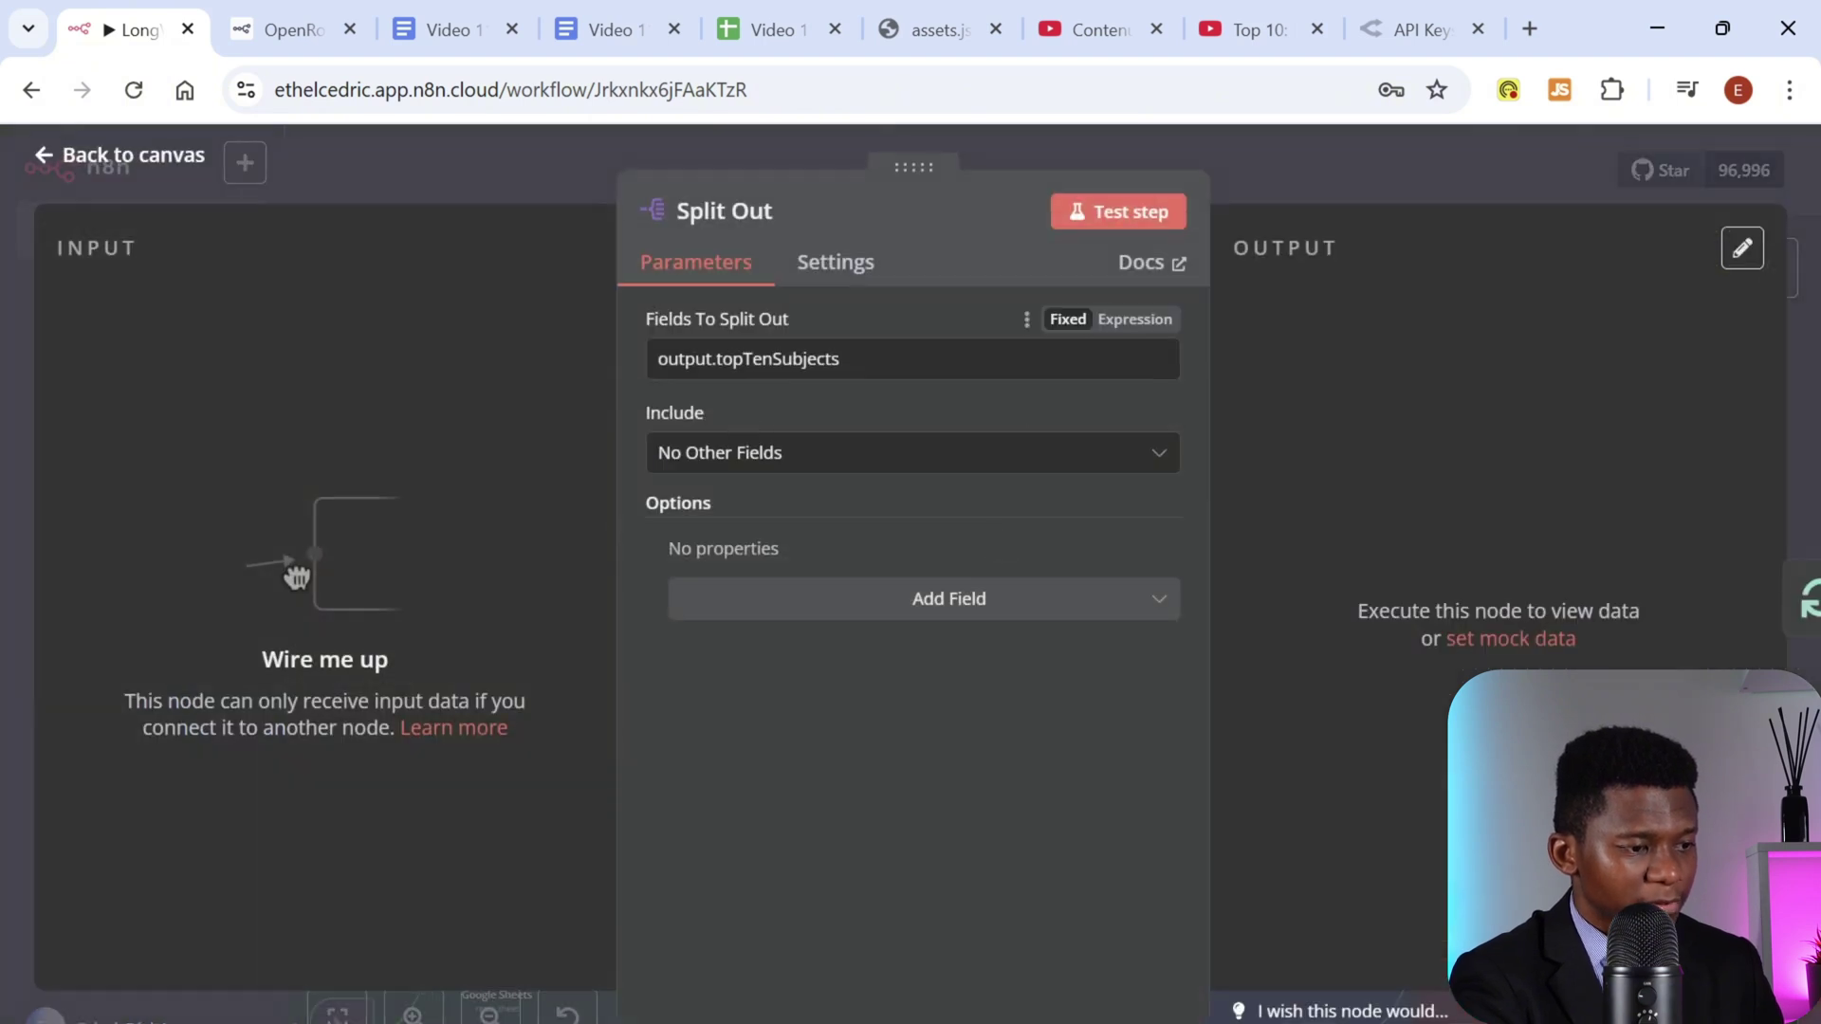
left_click_drag(837, 360, 612, 366)
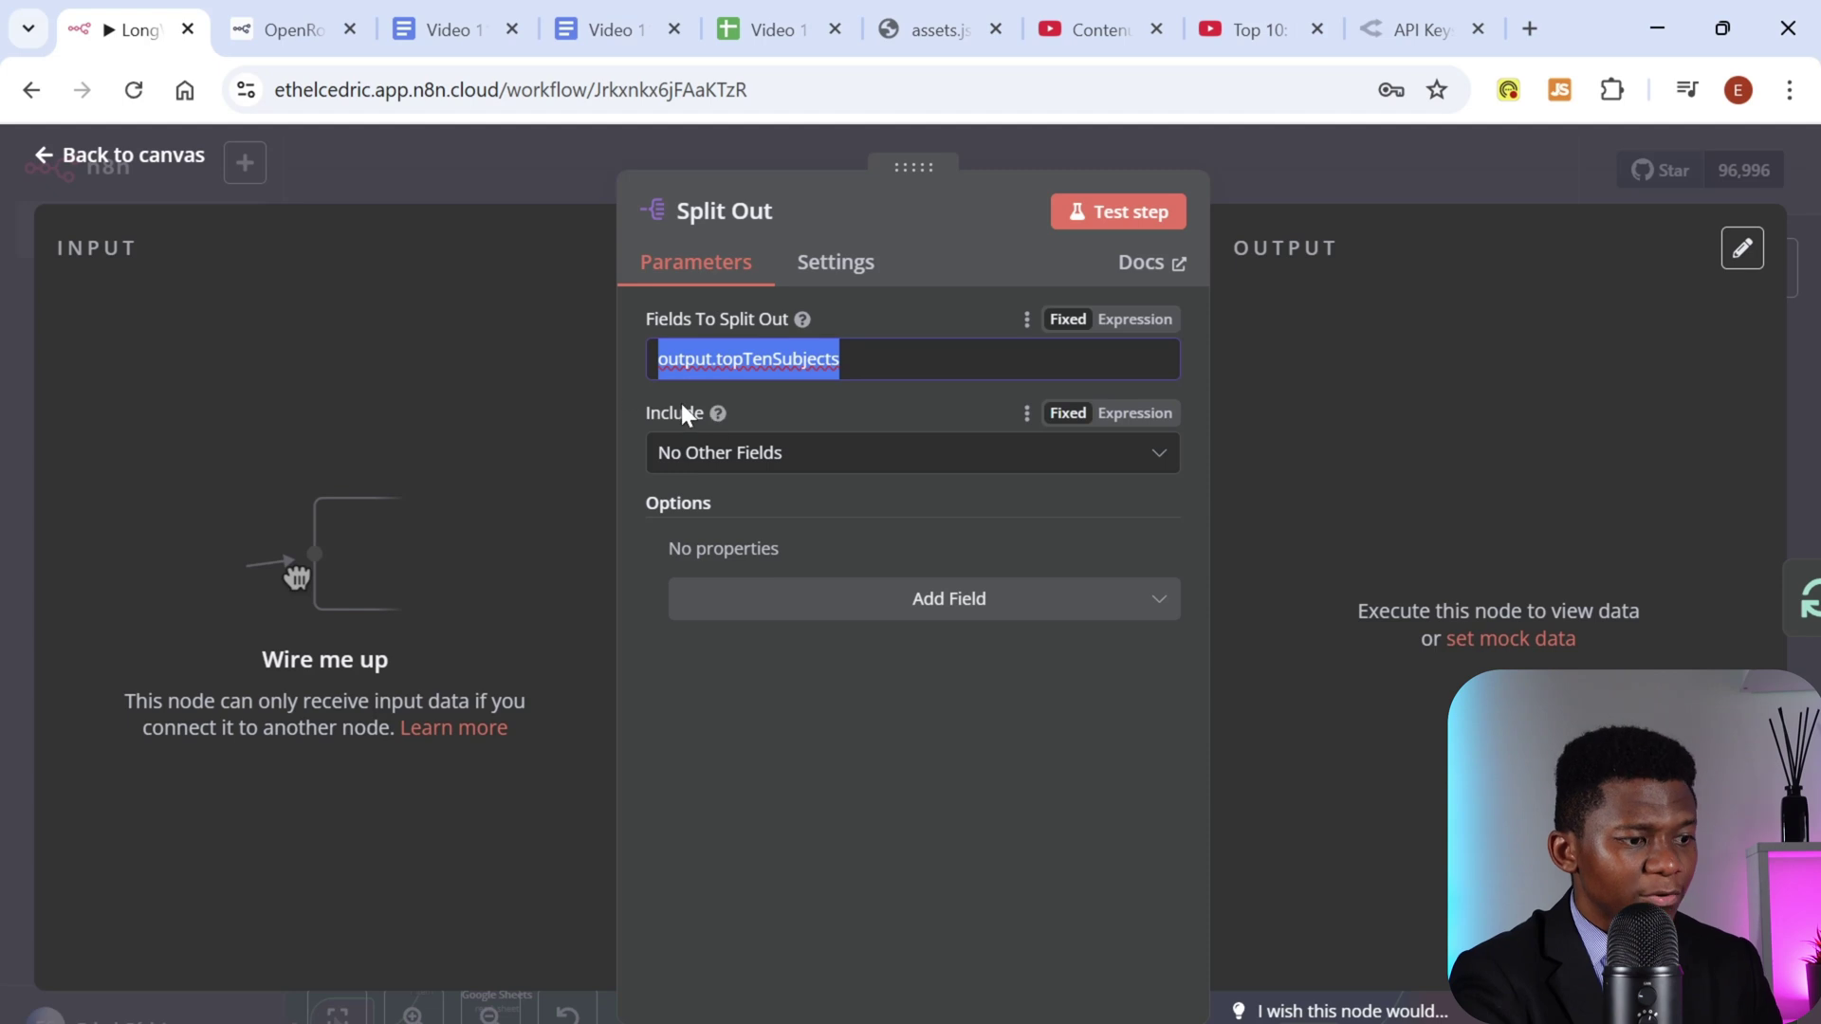
left_click(802, 455)
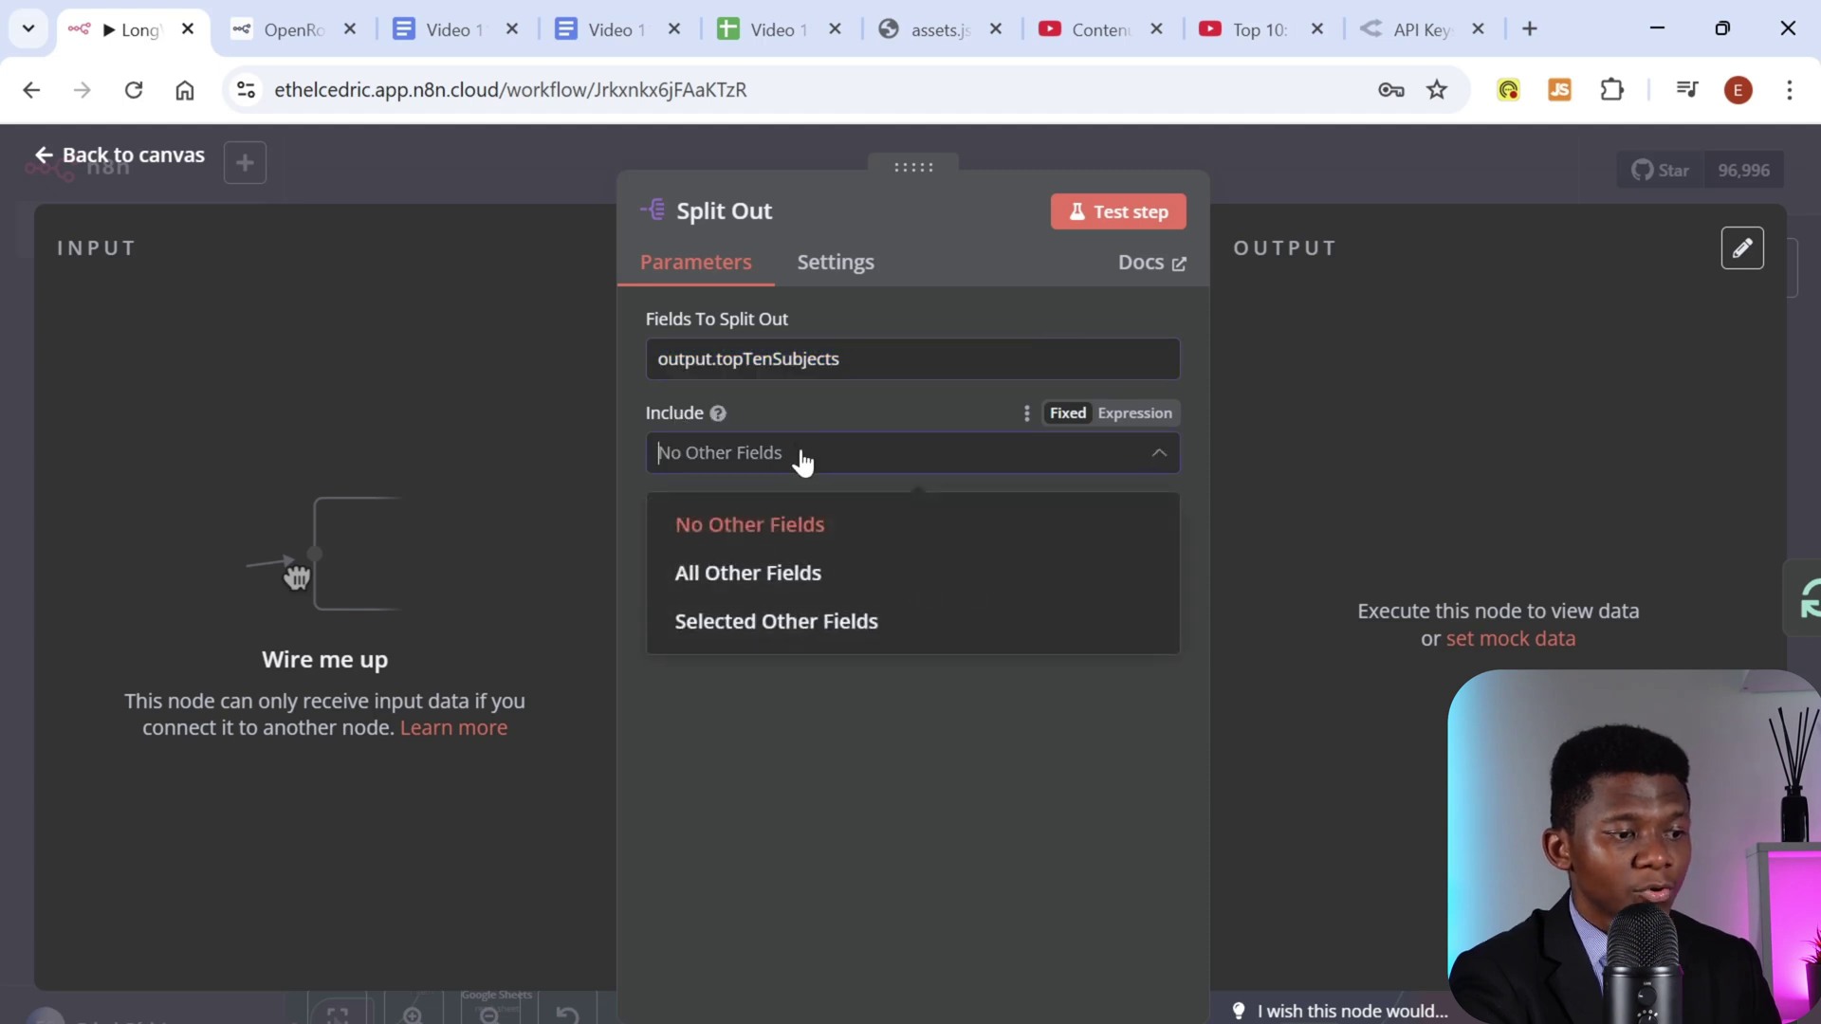
left_click(803, 457)
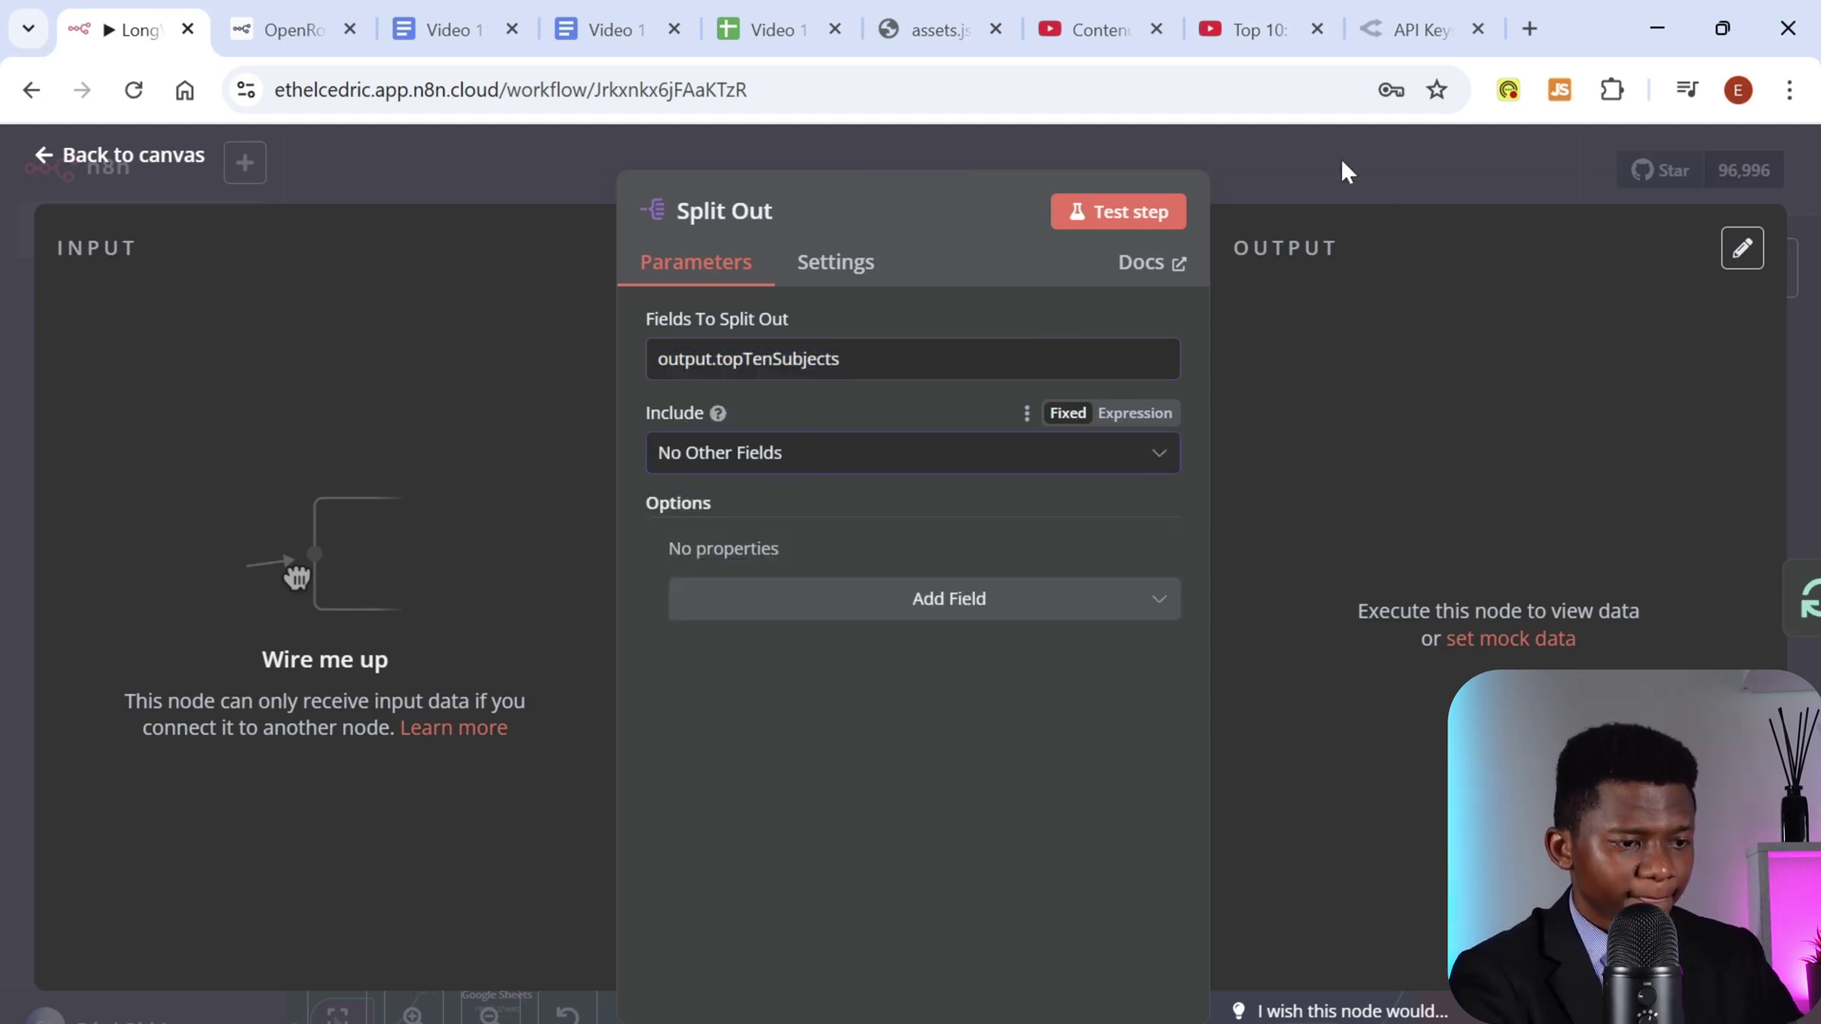
left_click(1340, 156)
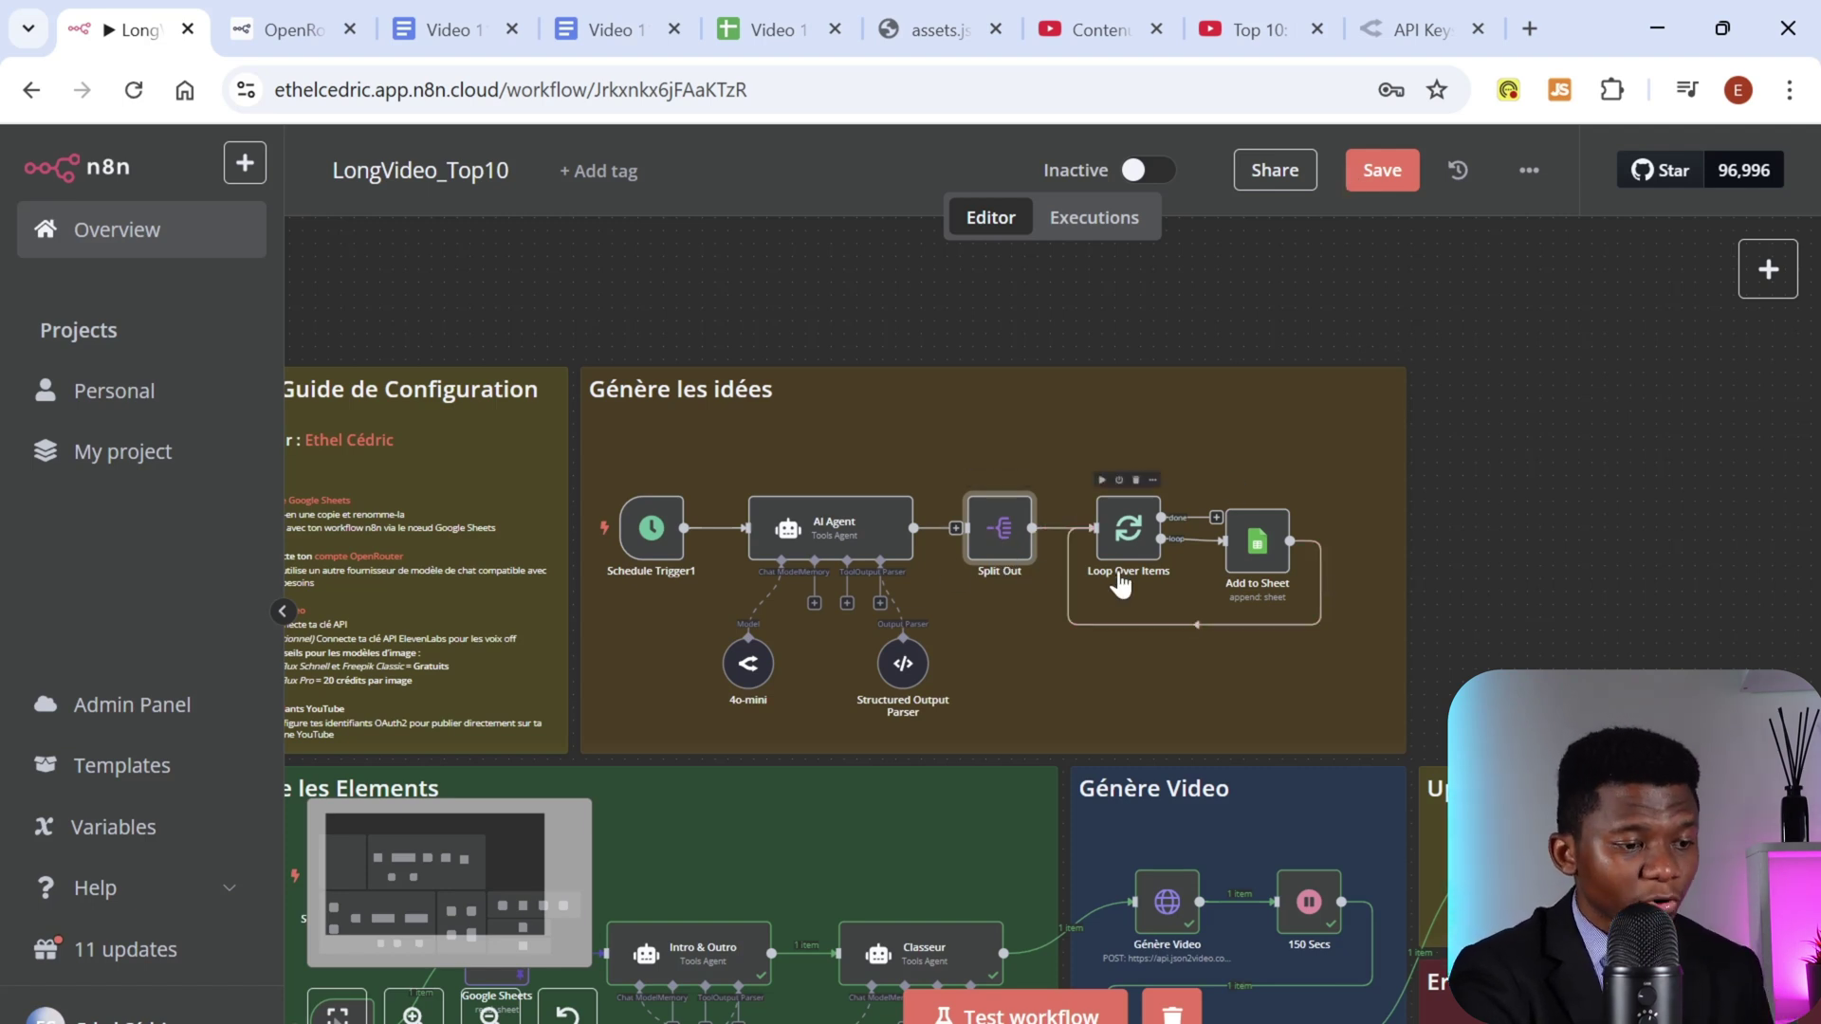
Step: Inspect the Loop Over Items node's batch size, search the node library for "loo" without adding anything, and return to the canvas
double_click(1129, 531)
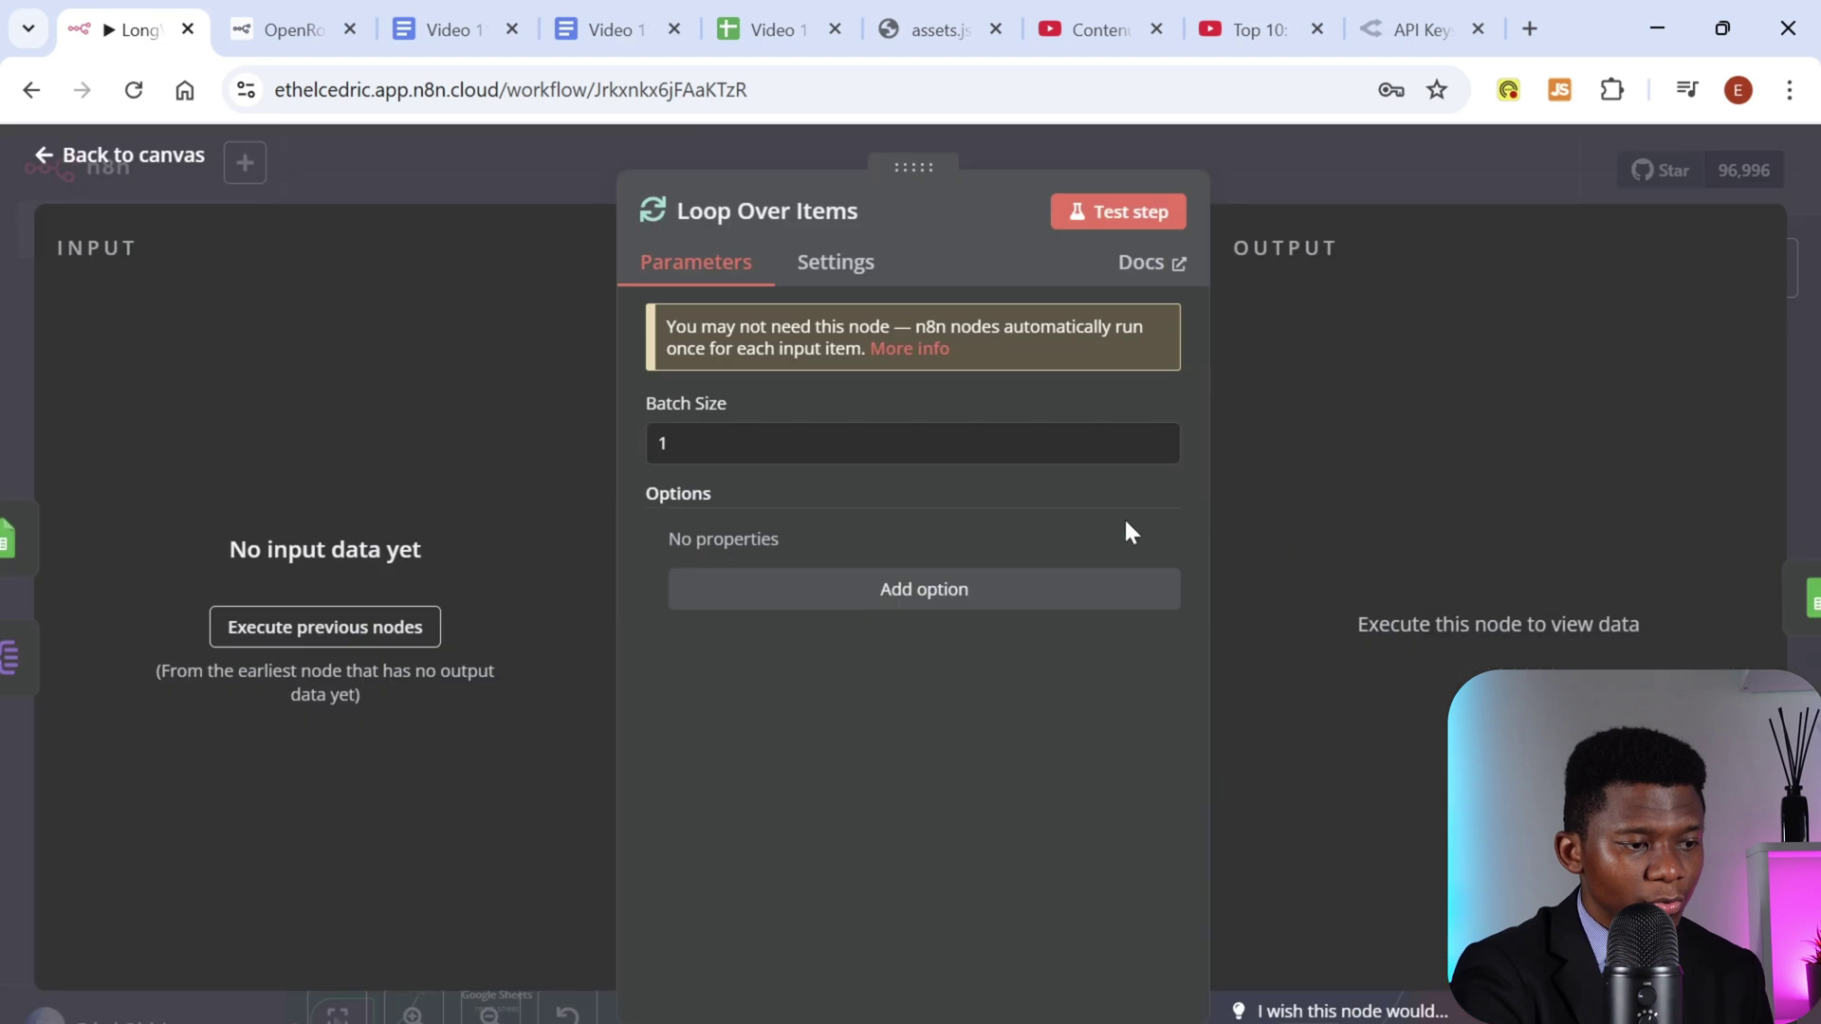
key("Escape")
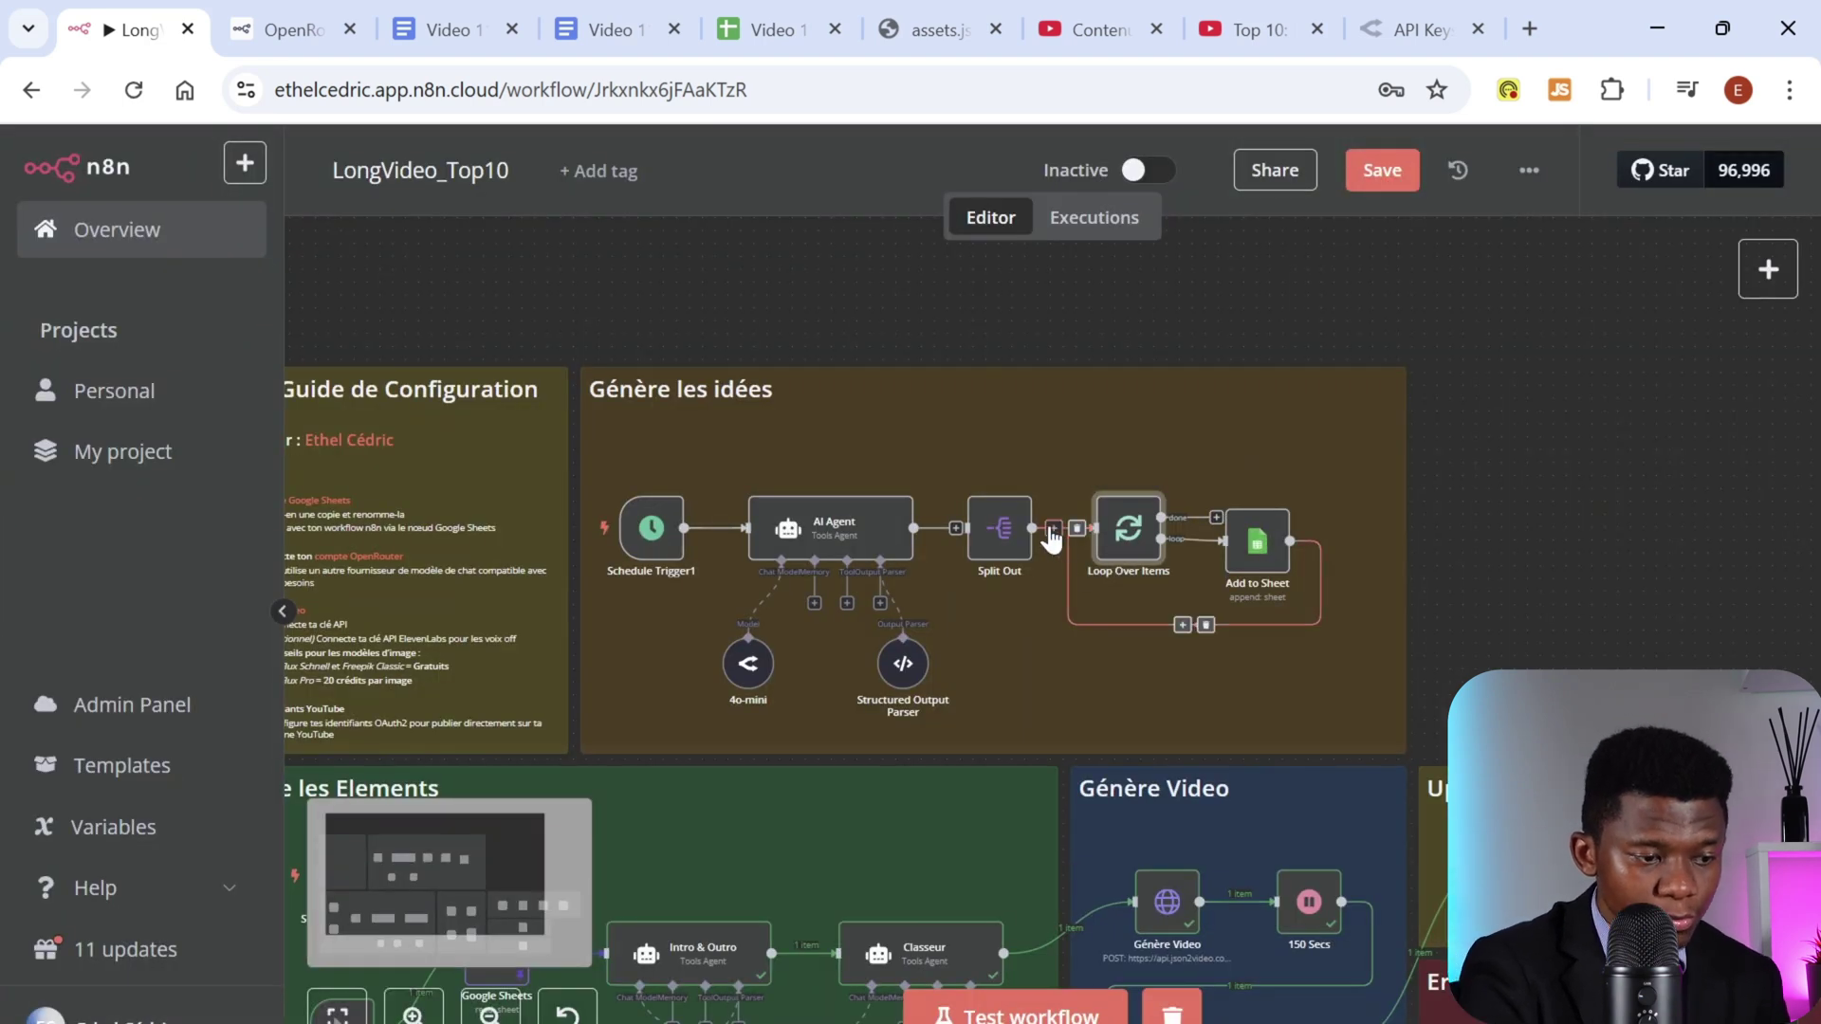
left_click(1768, 269)
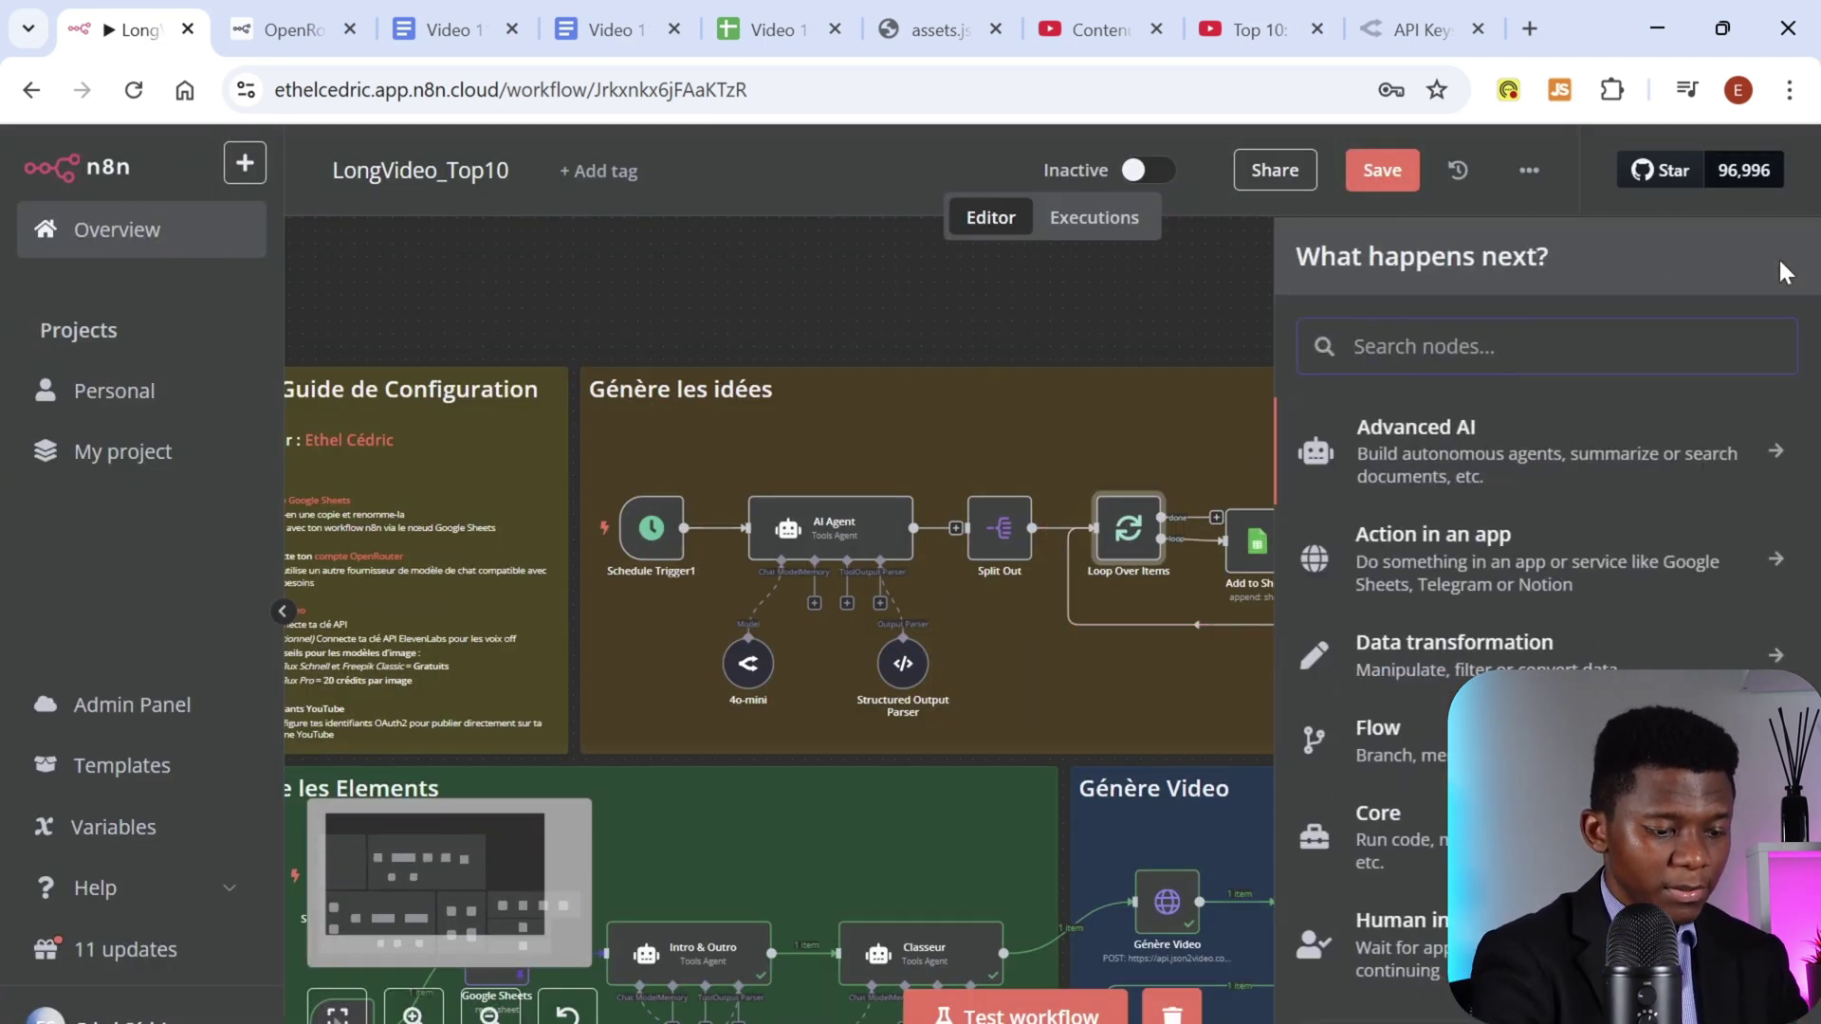
type("loo")
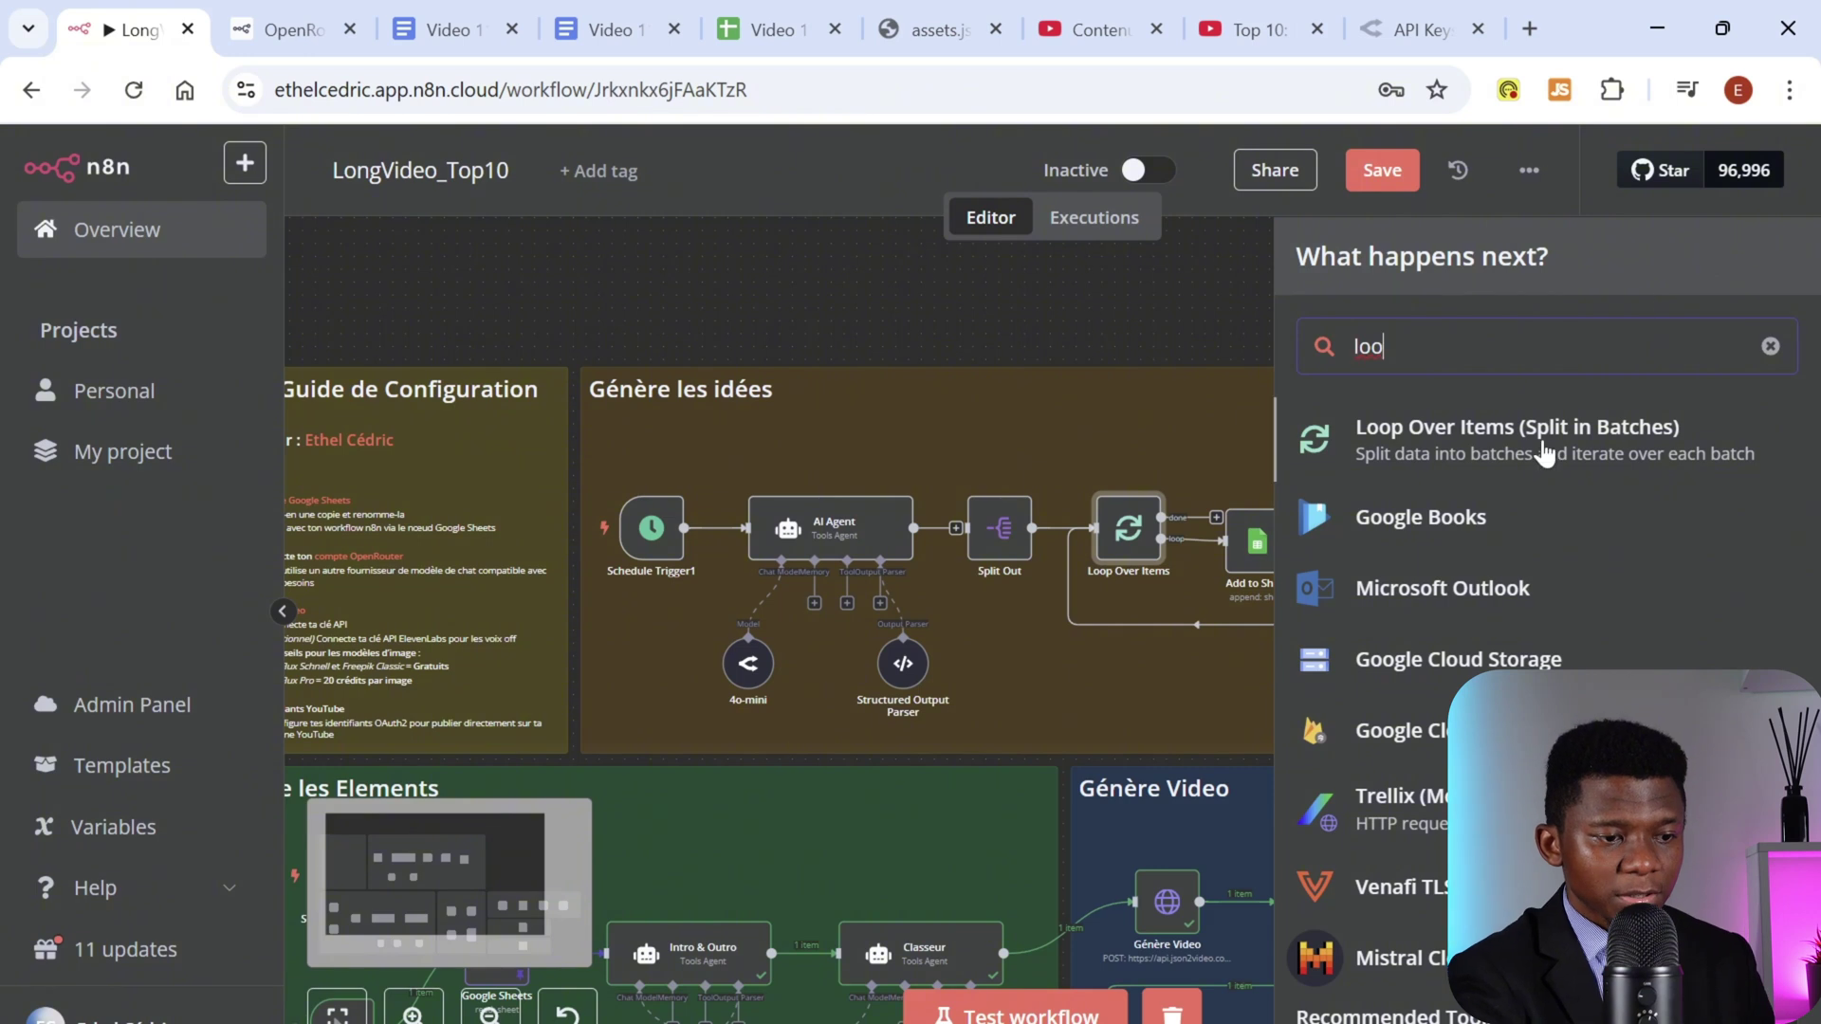
left_click(1113, 289)
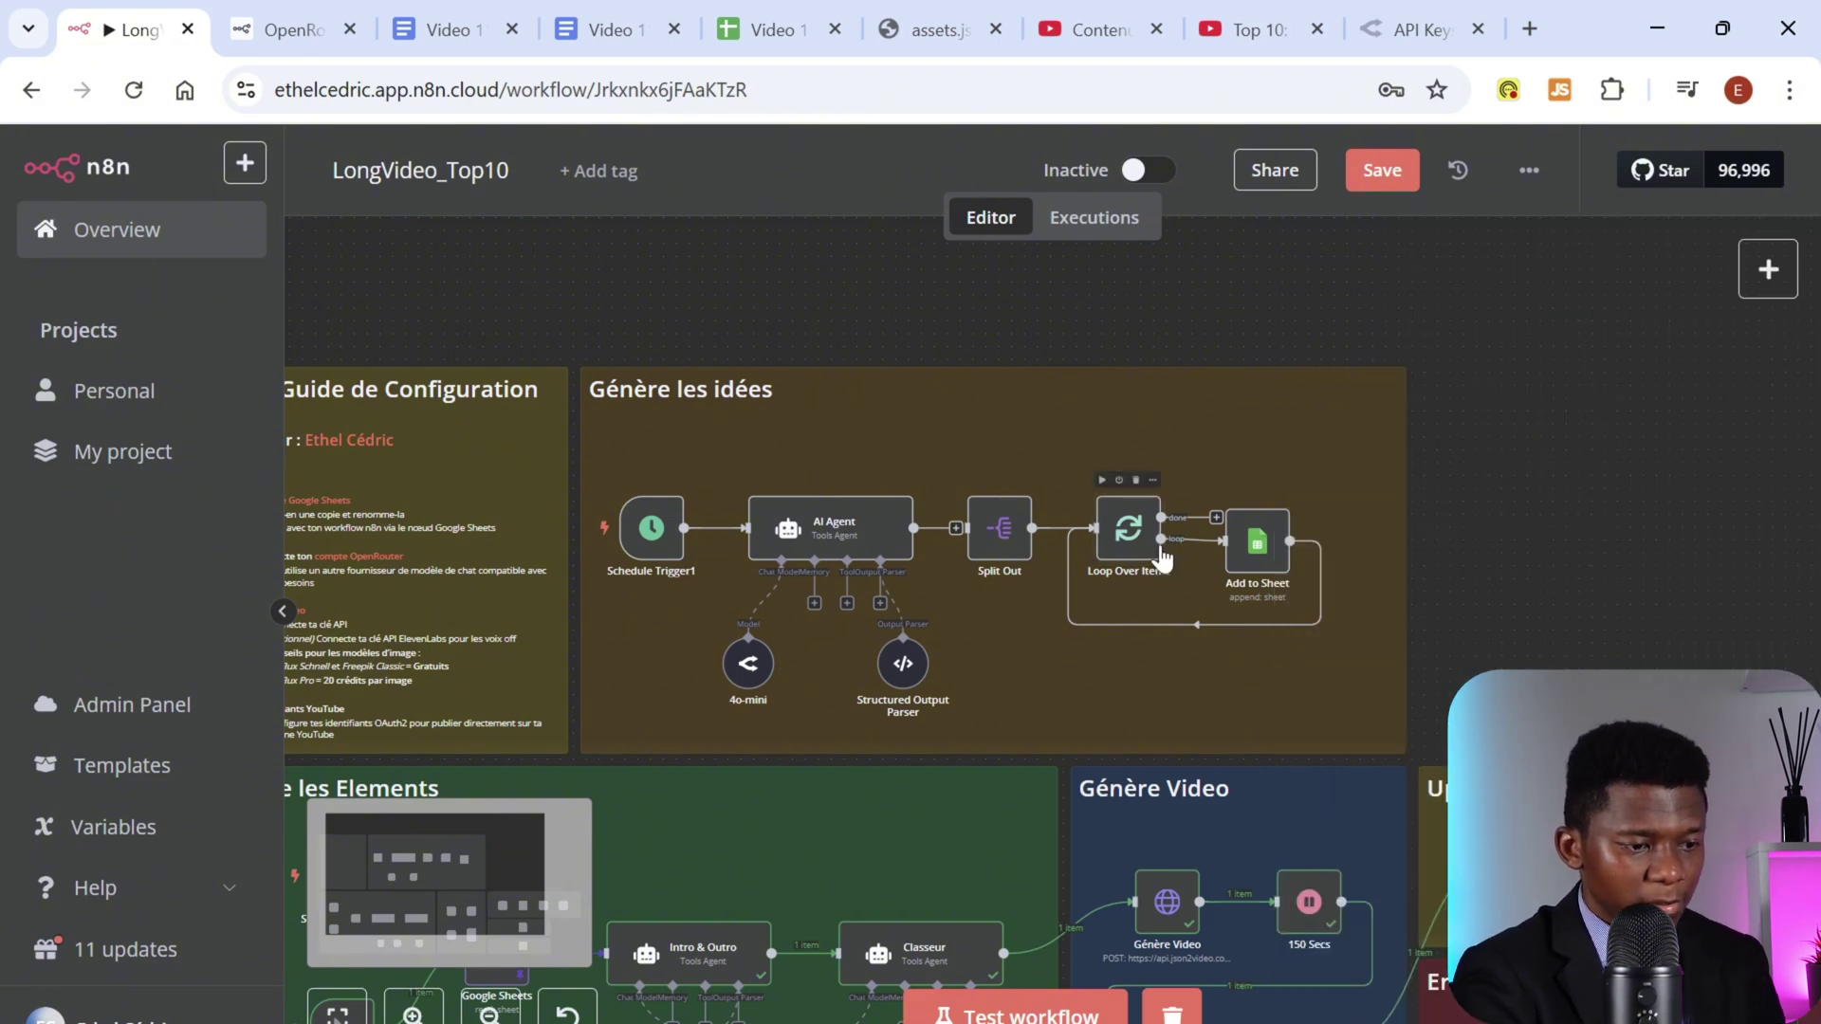
double_click(1129, 527)
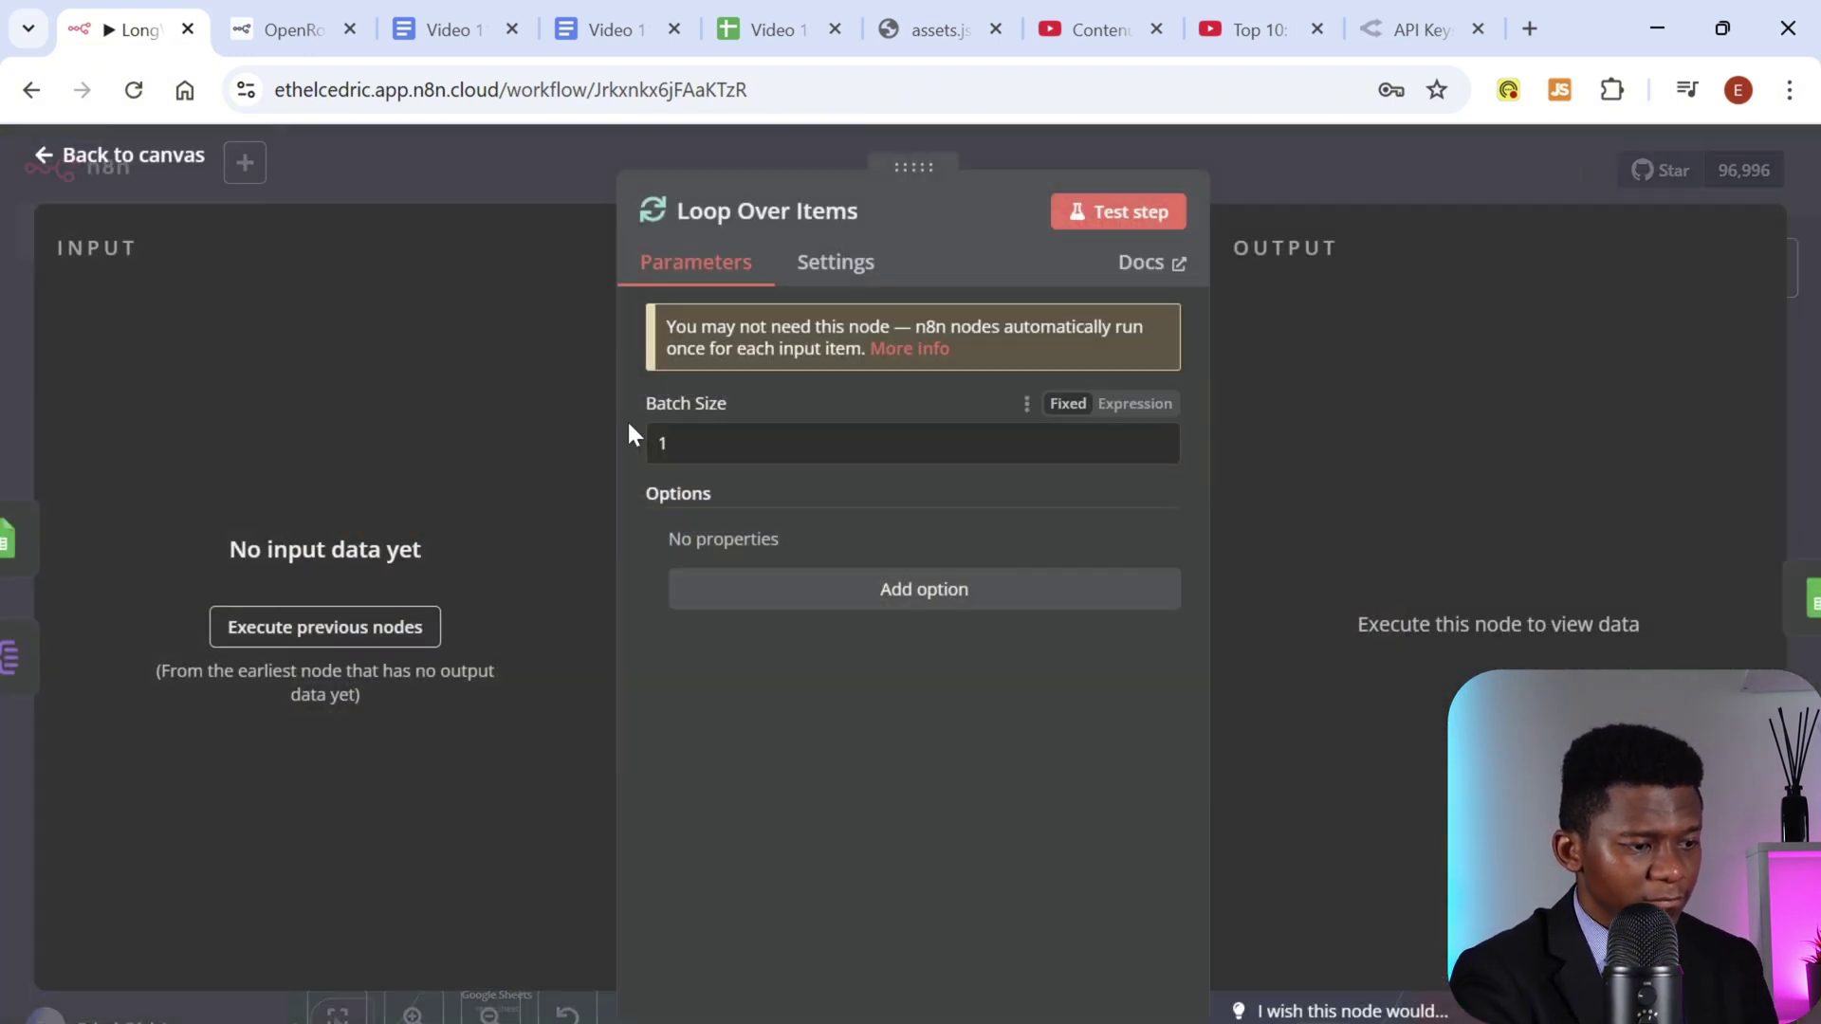
left_click(1352, 159)
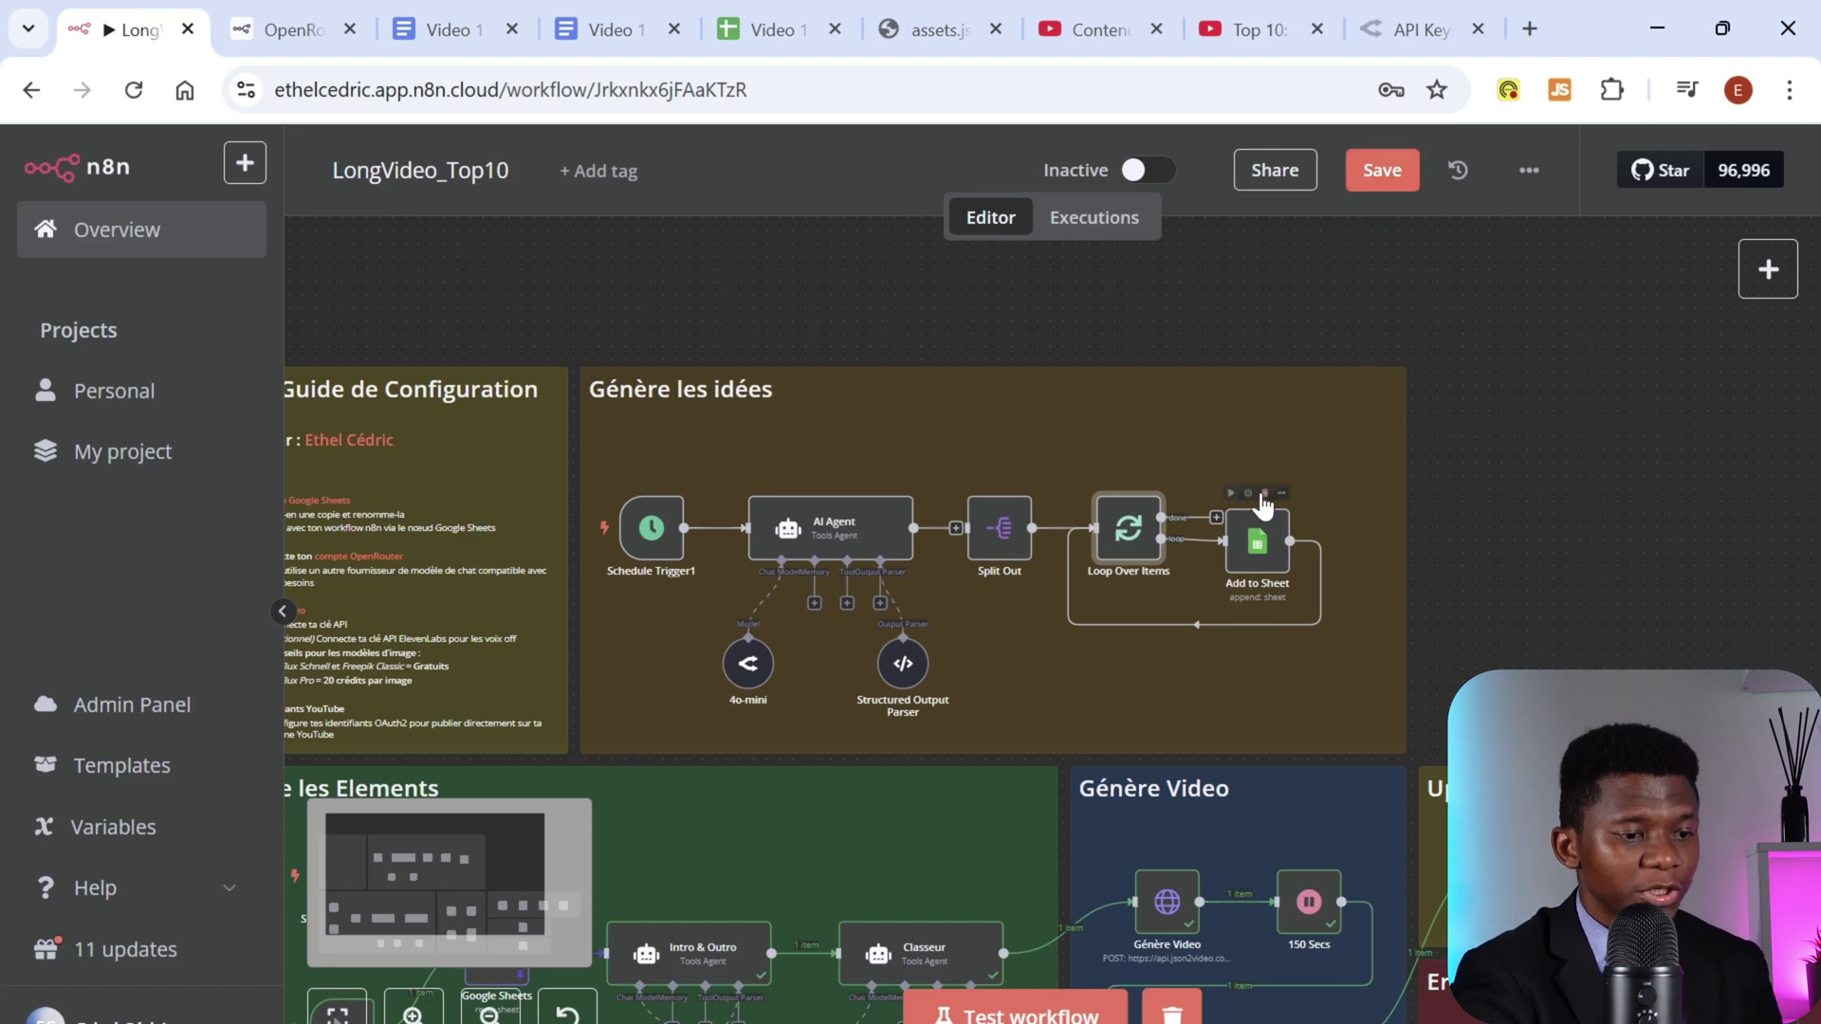
Step: Try creating a new Google Sheets OAuth2 credential in the Add to Sheet node, and abandon the Google sign-in without connecting an account
left_click(1253, 558)
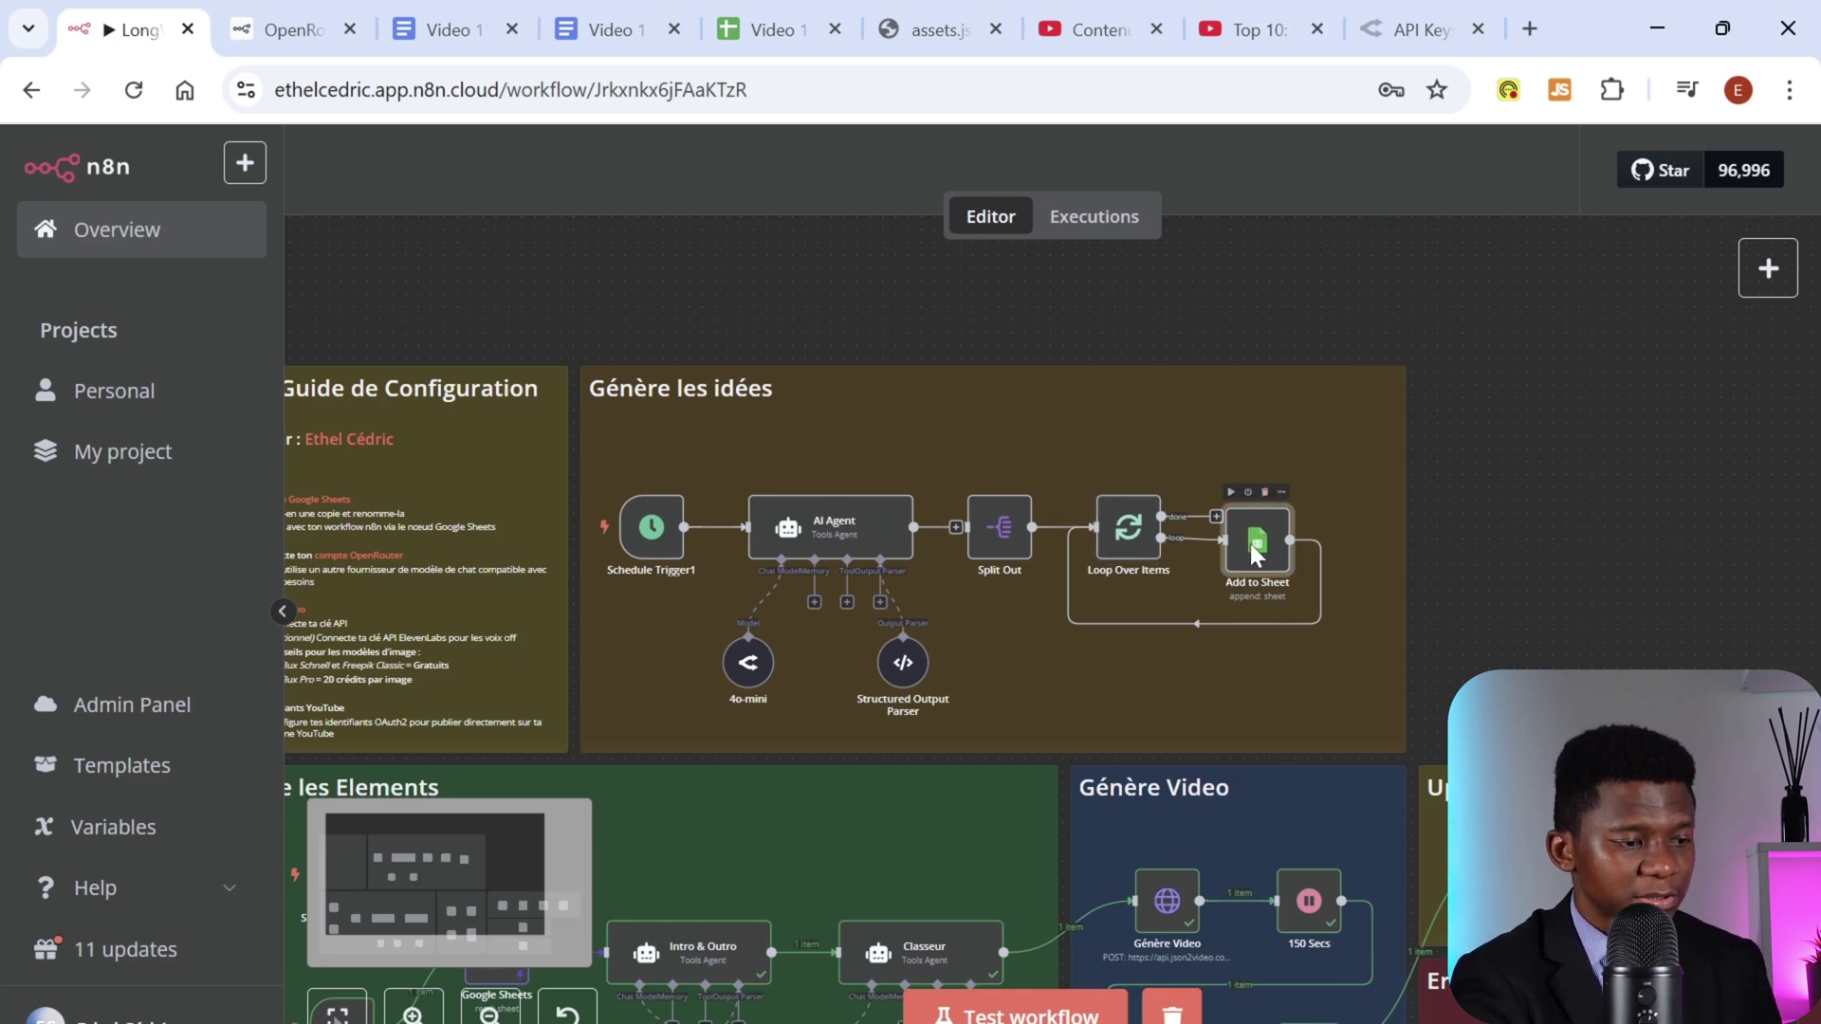
double_click(1251, 542)
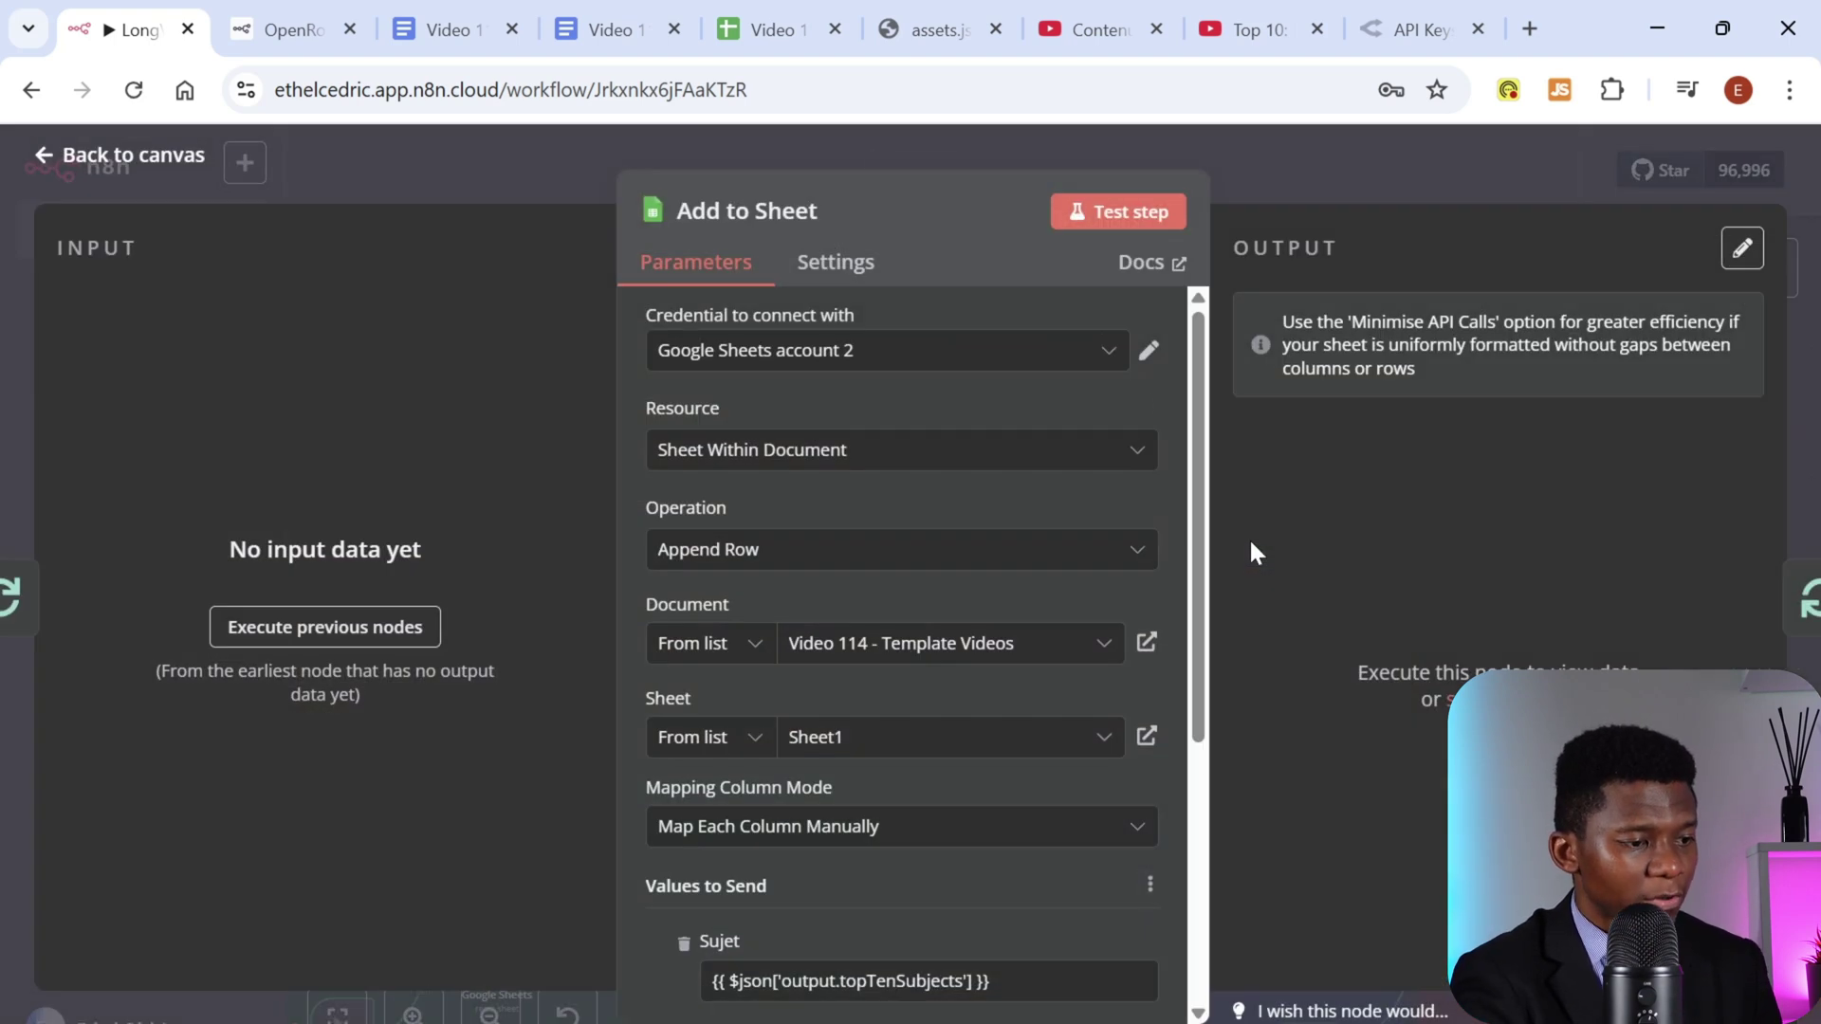
left_click(1103, 364)
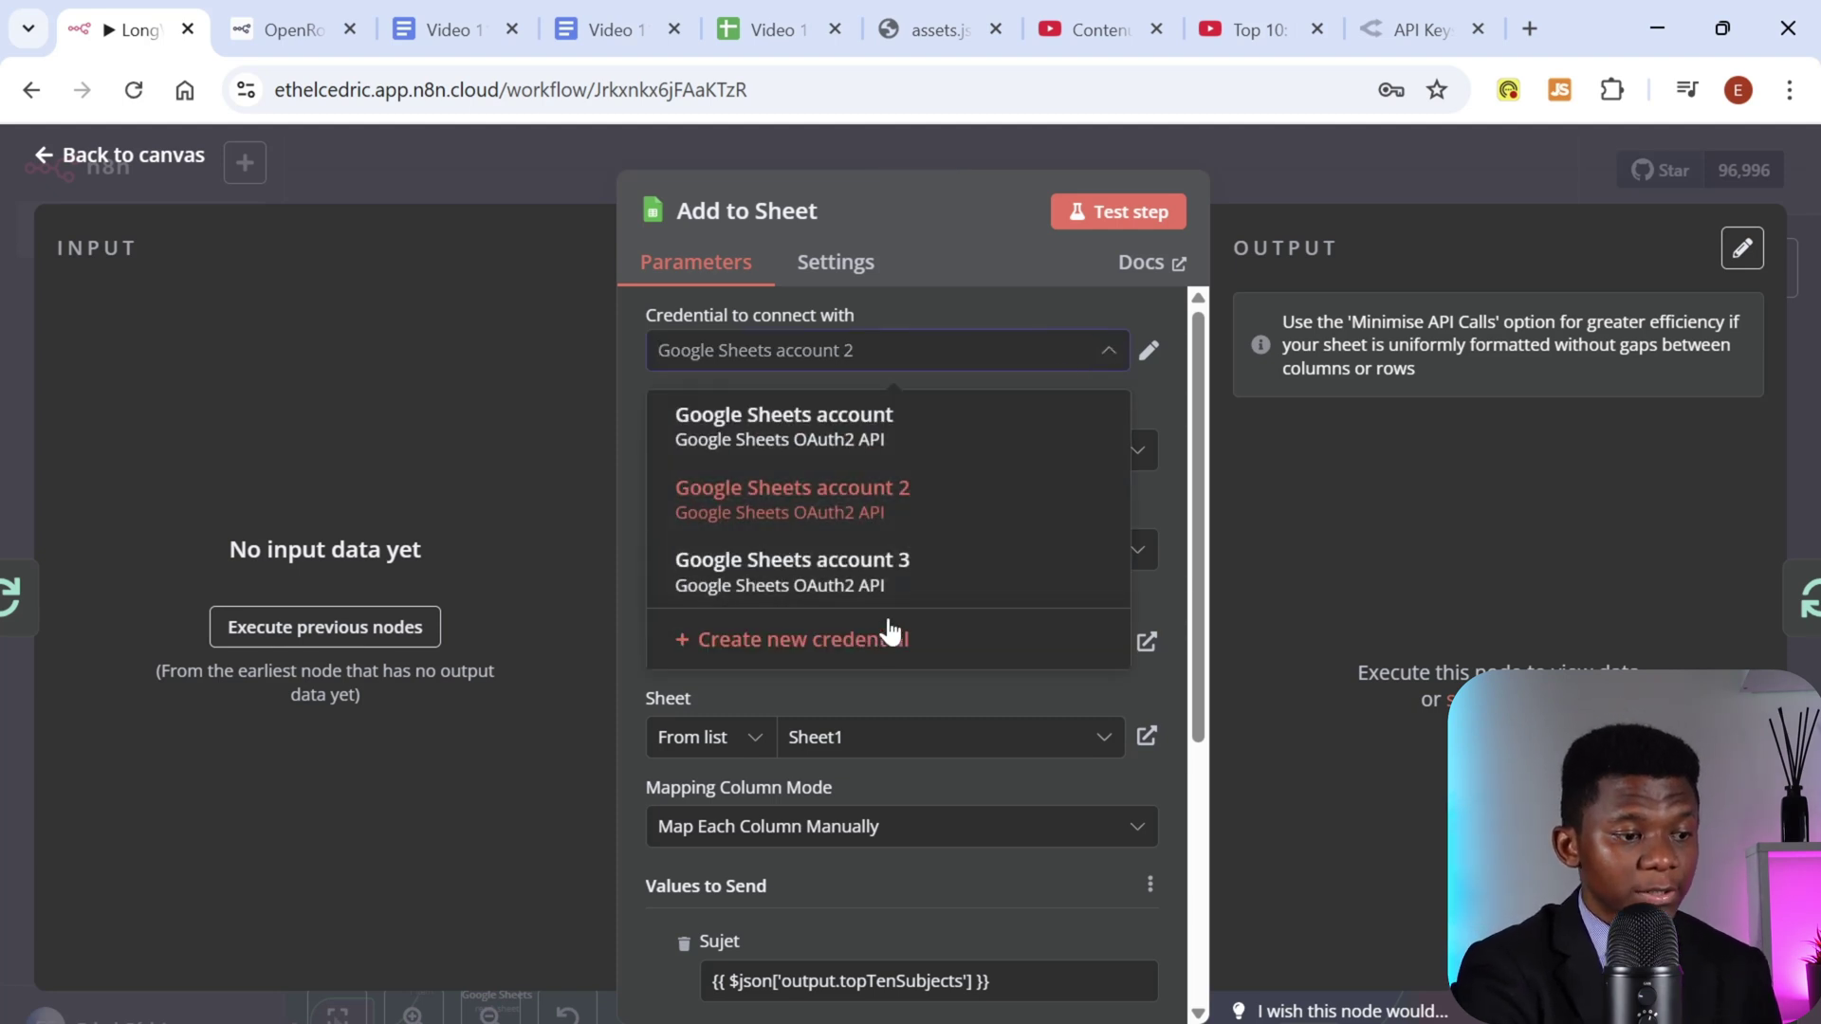
left_click(847, 651)
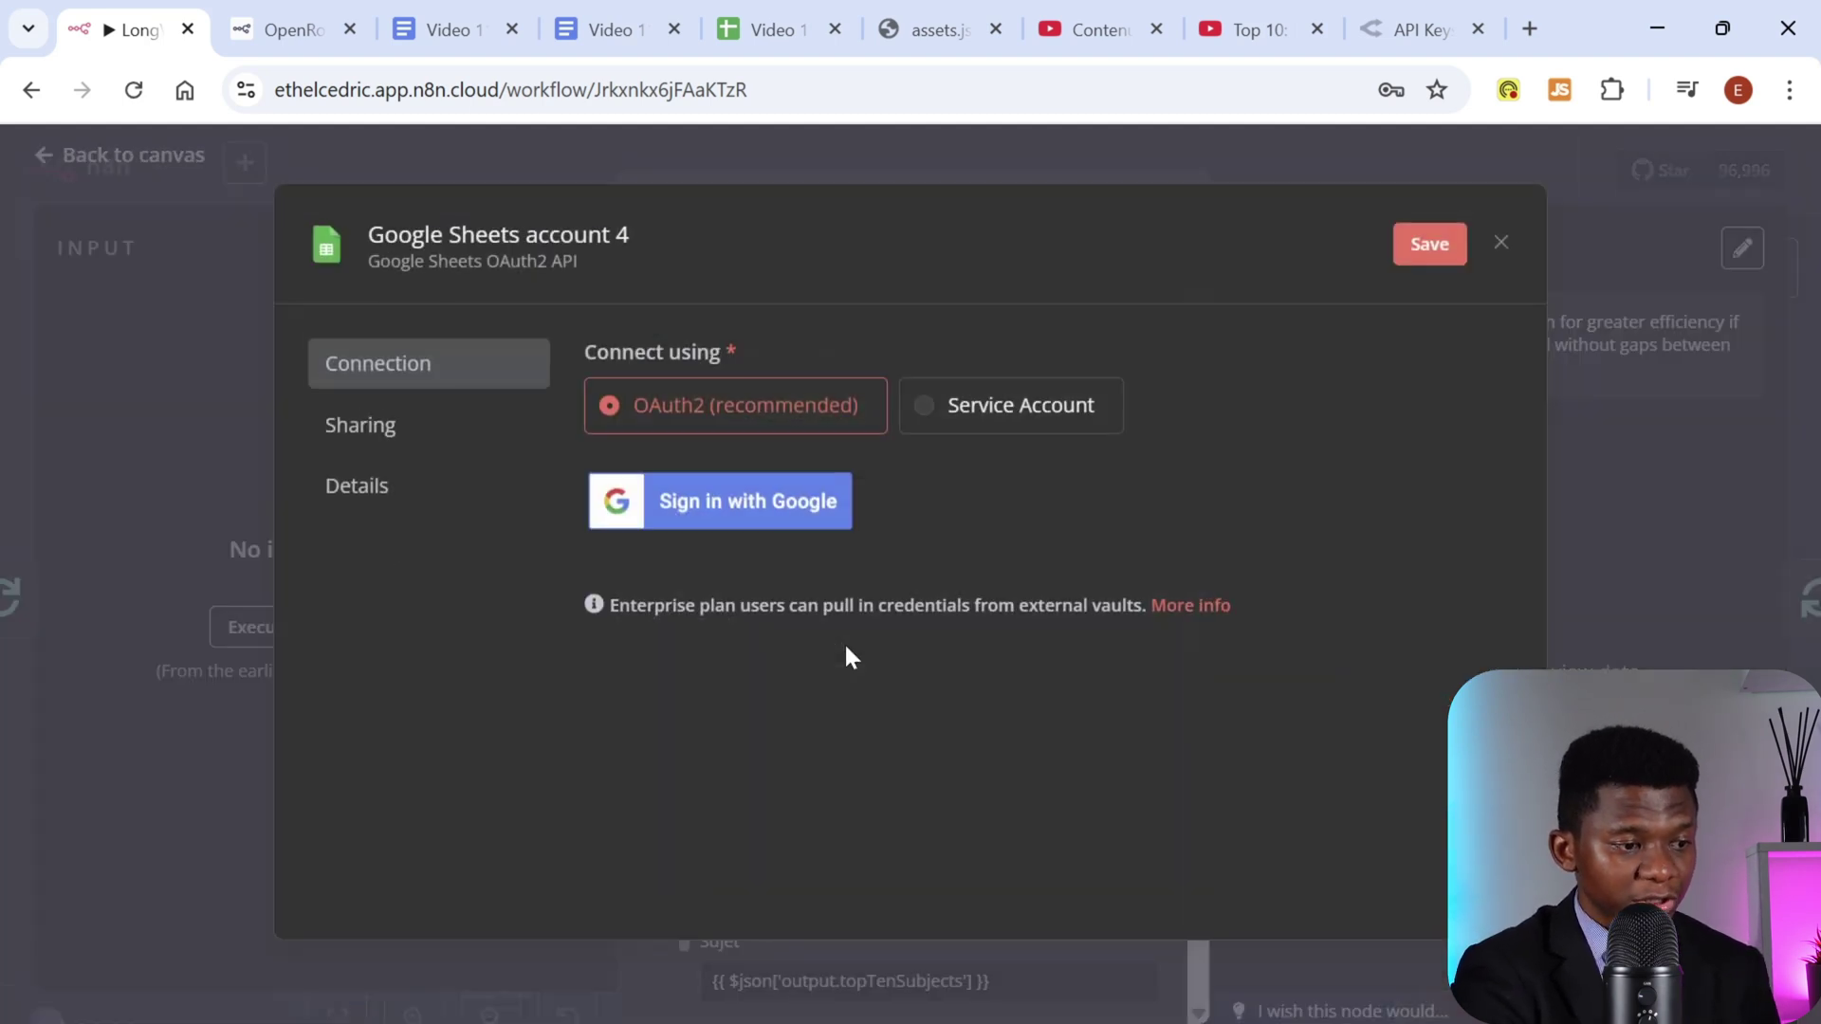
left_click(732, 508)
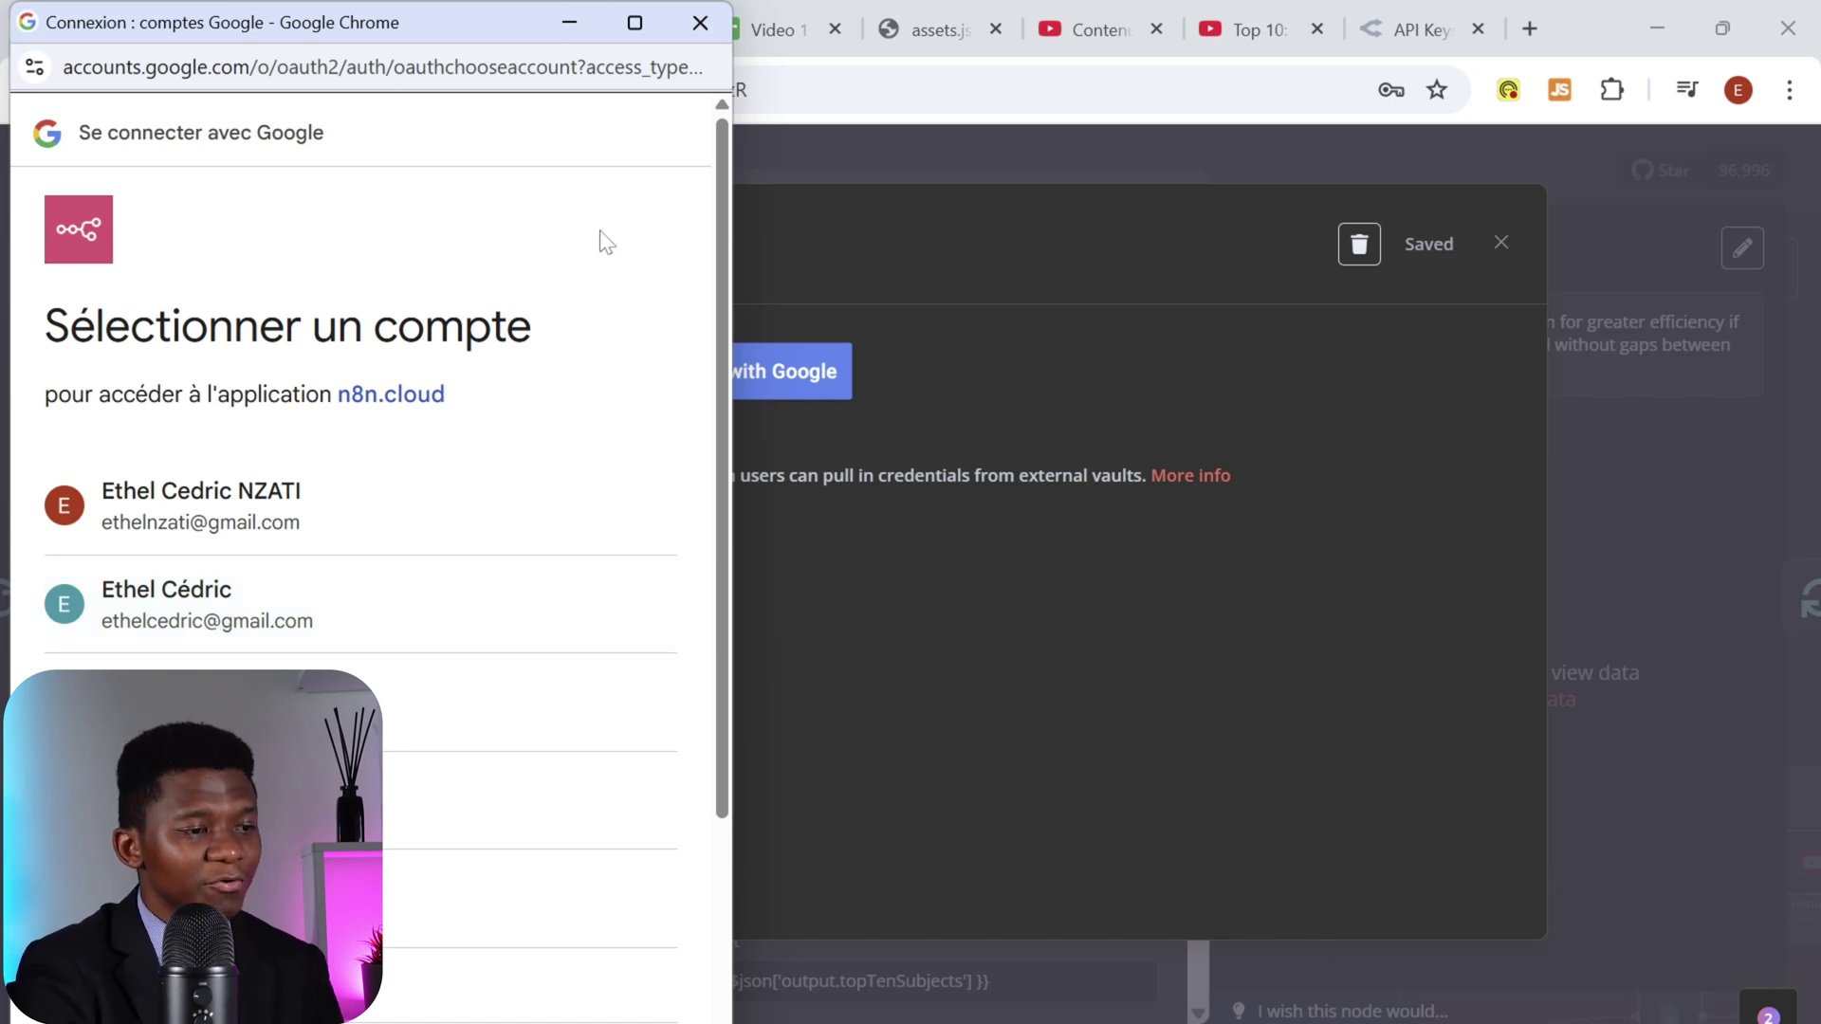
left_click(700, 23)
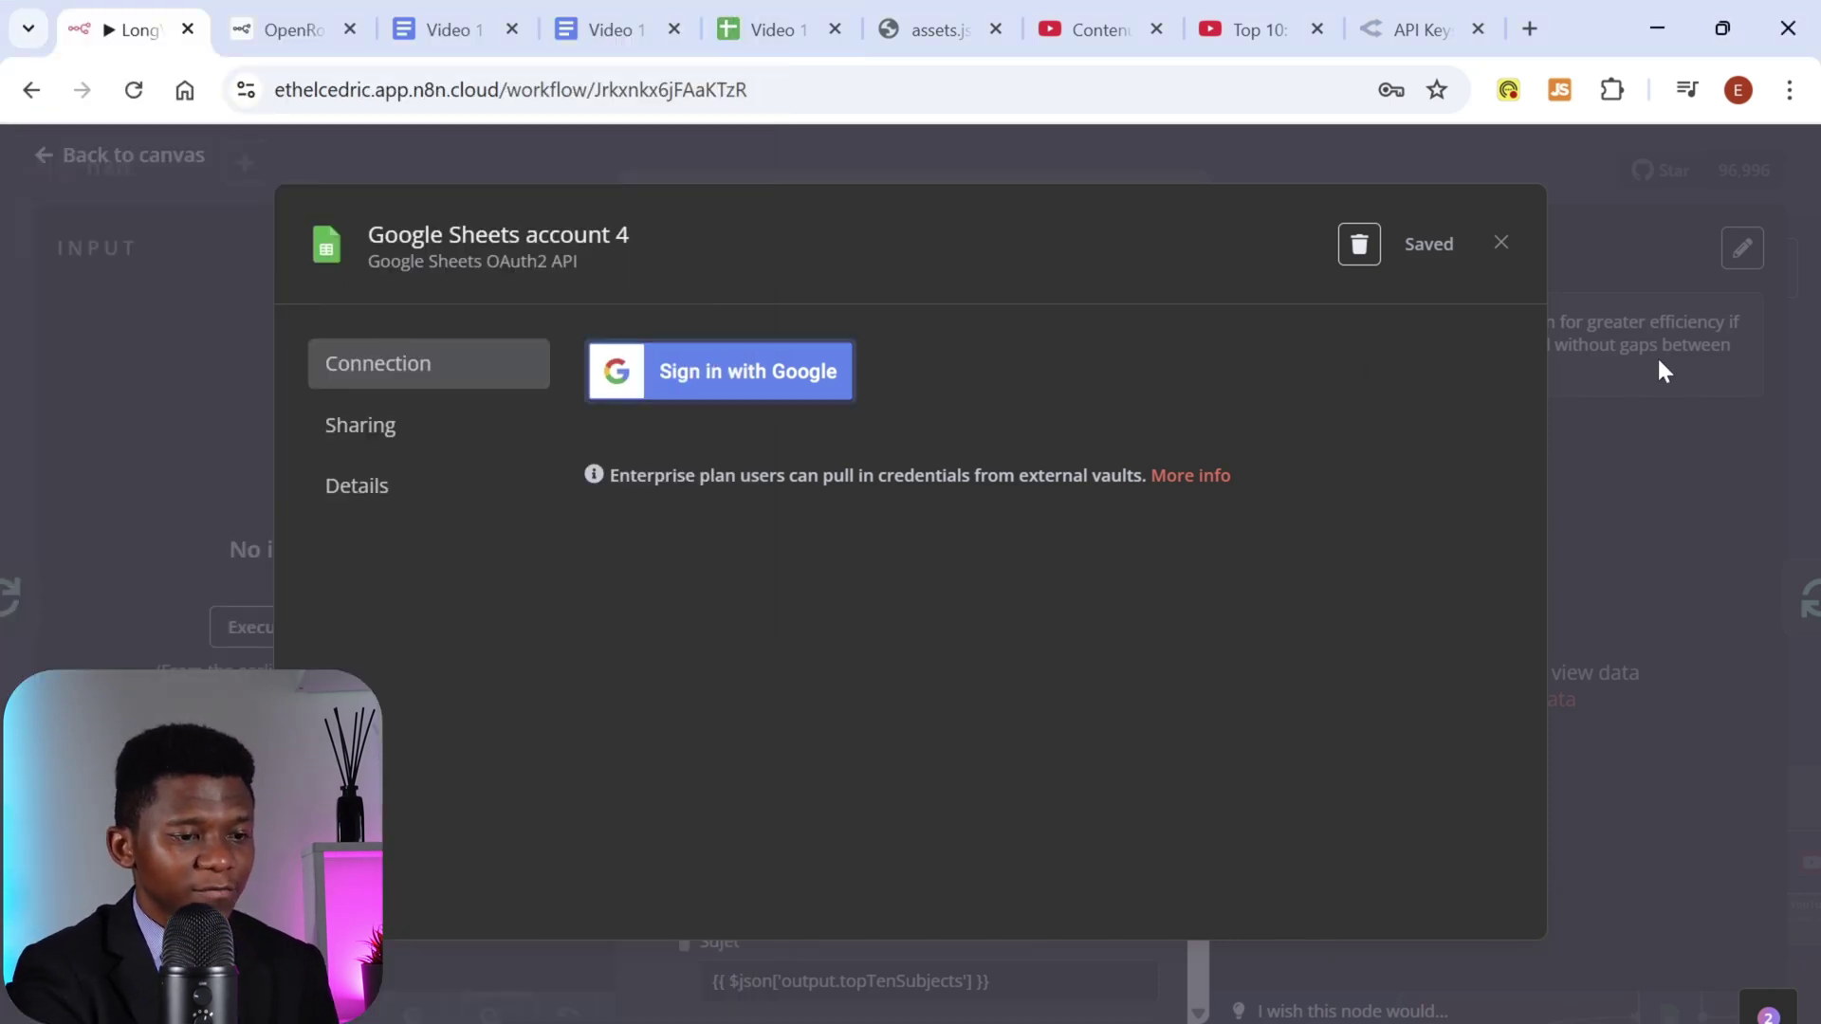
left_click(1613, 469)
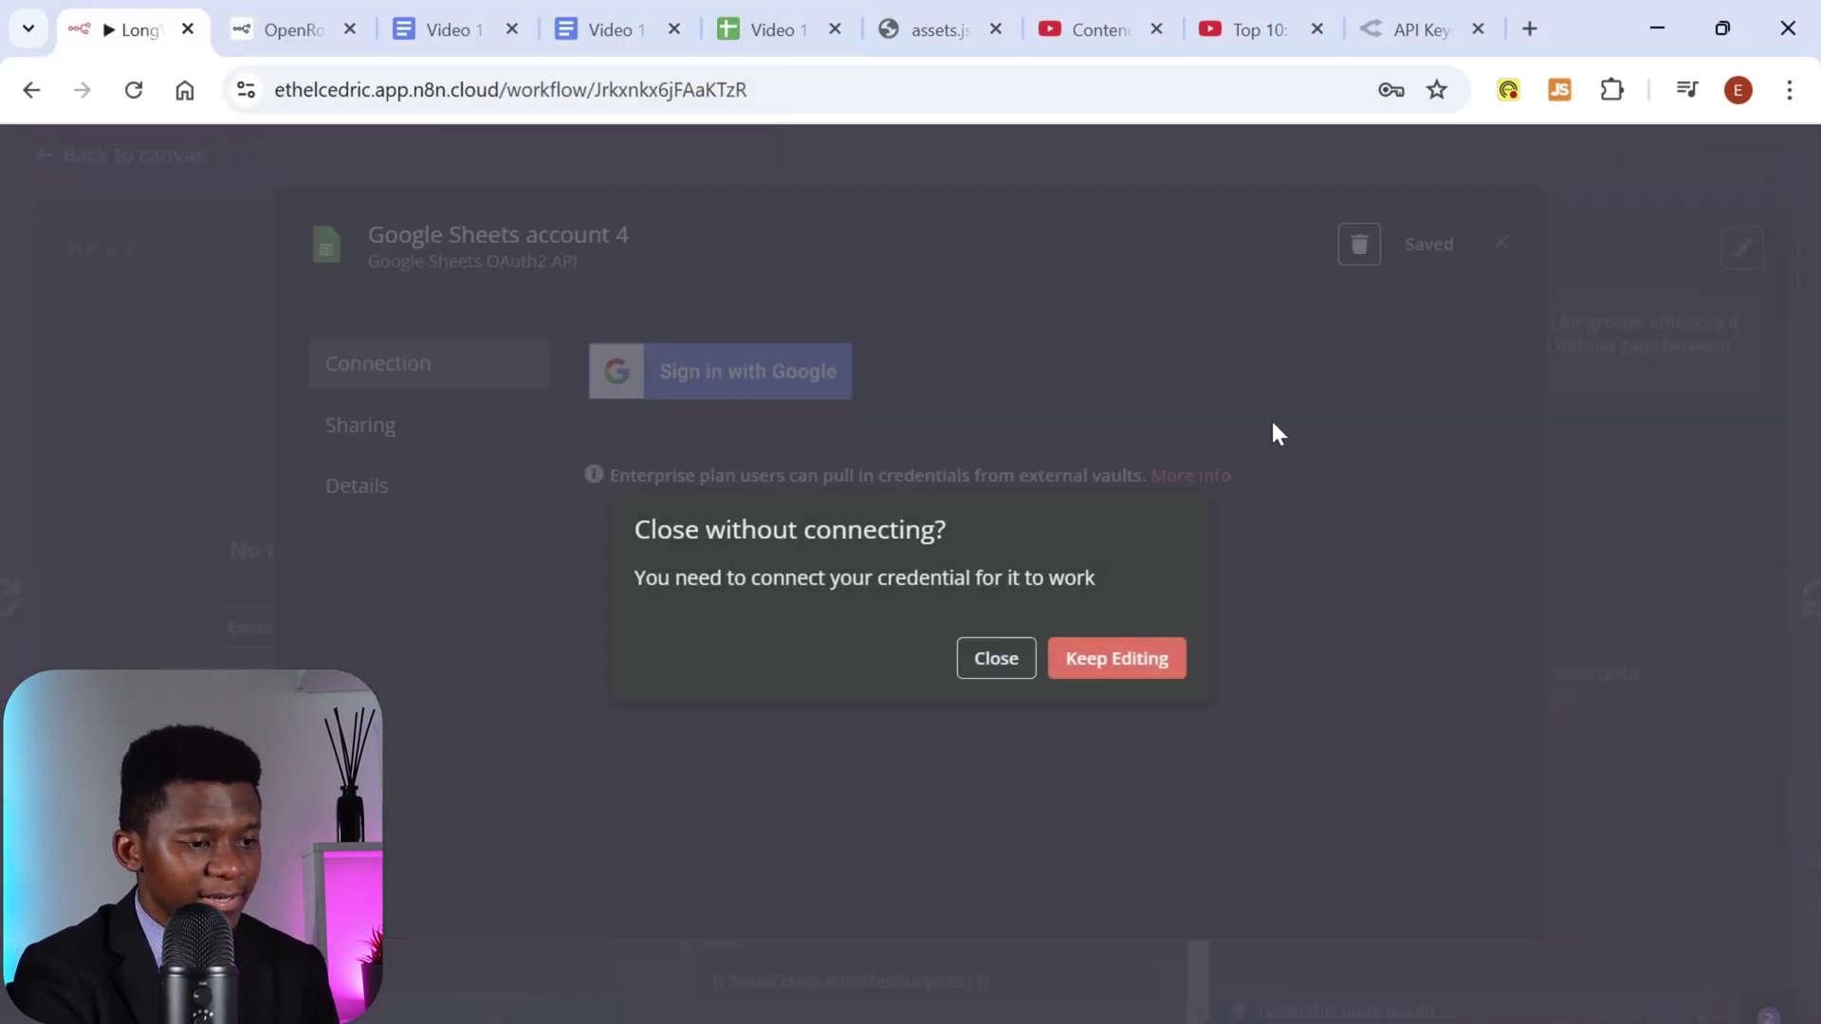
left_click(993, 676)
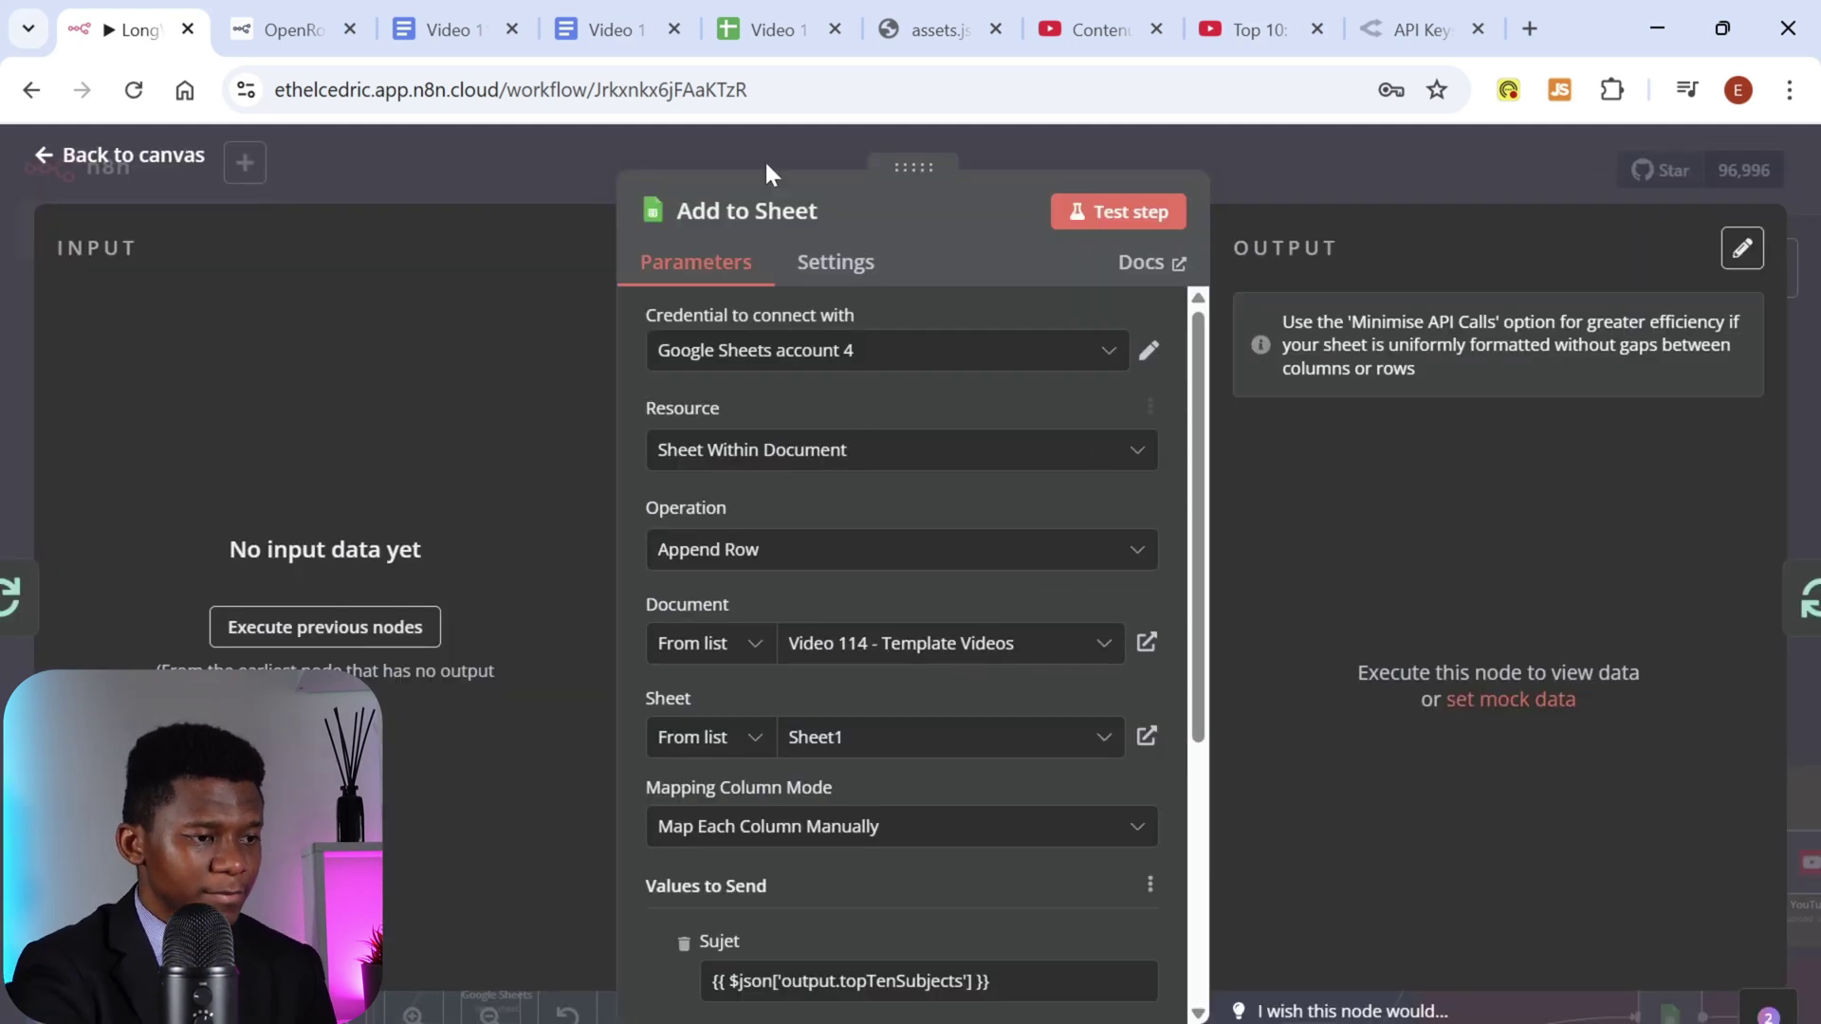
Step: Switch to the Video 114 - Template Videos spreadsheet in Google Sheets and review the subjects in A2:A11 and the creation status column
left_click(755, 30)
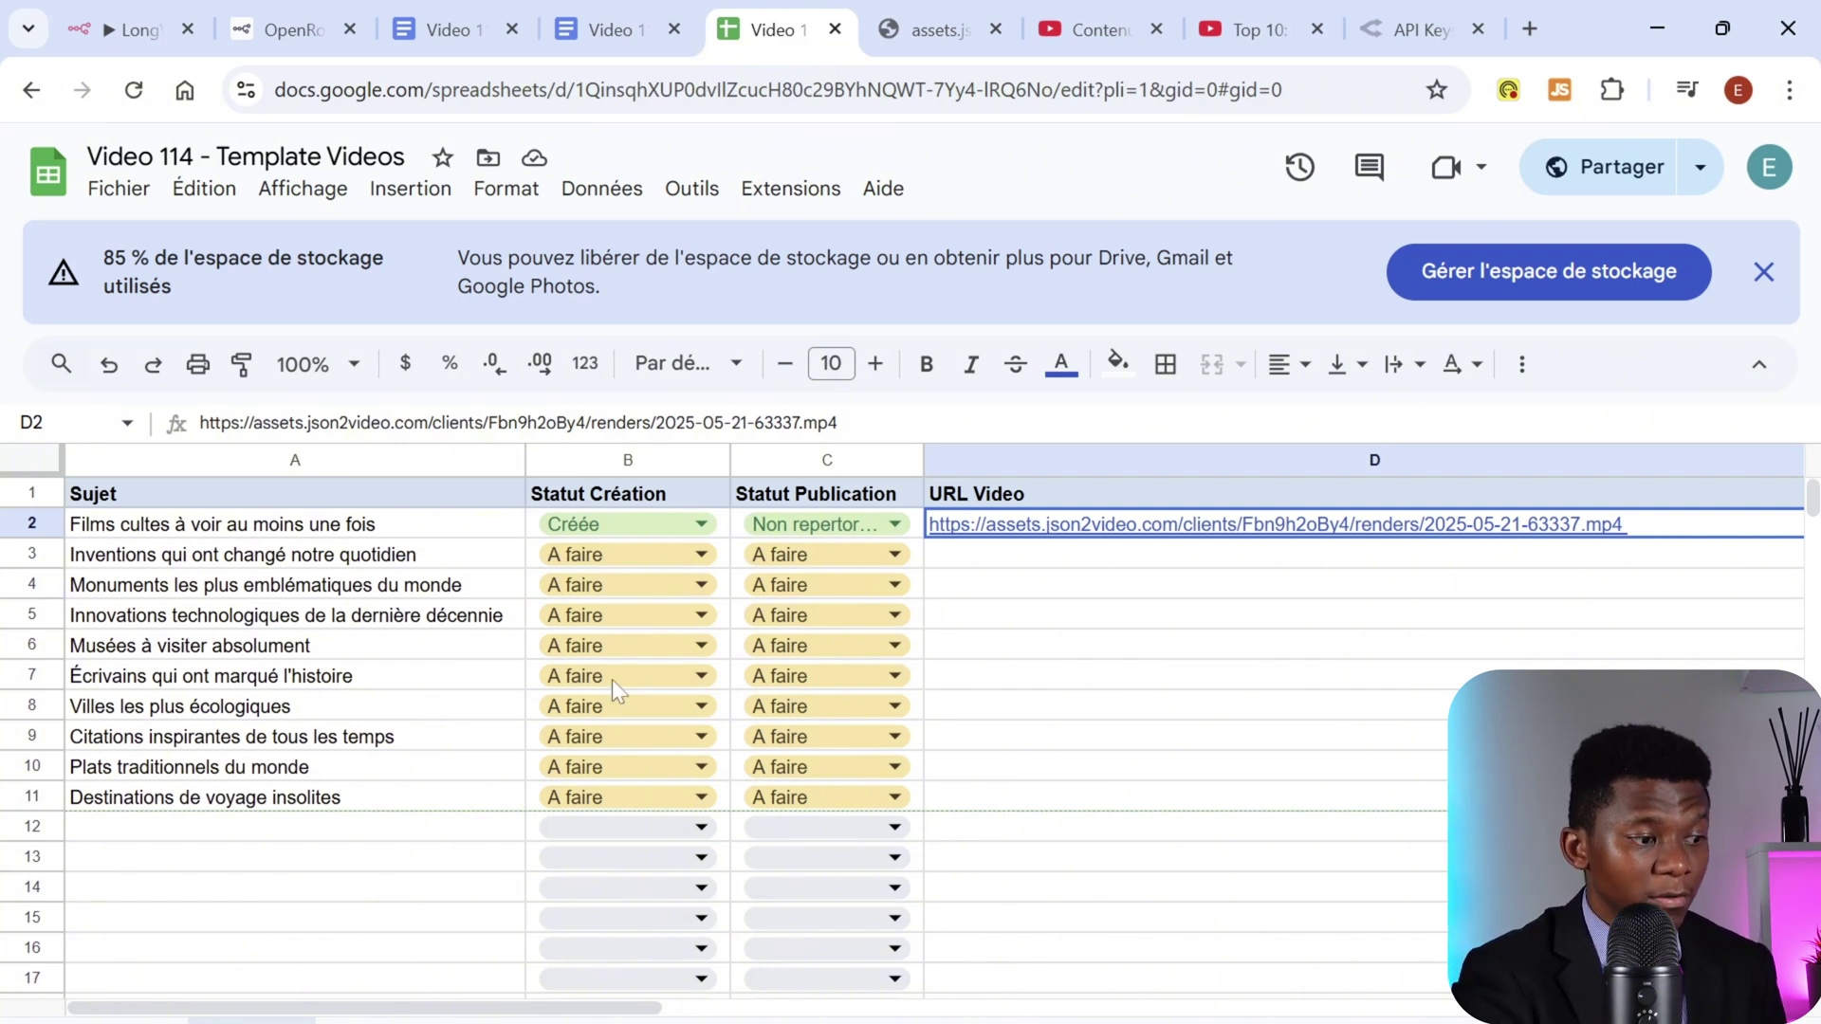
left_click_drag(86, 523, 398, 805)
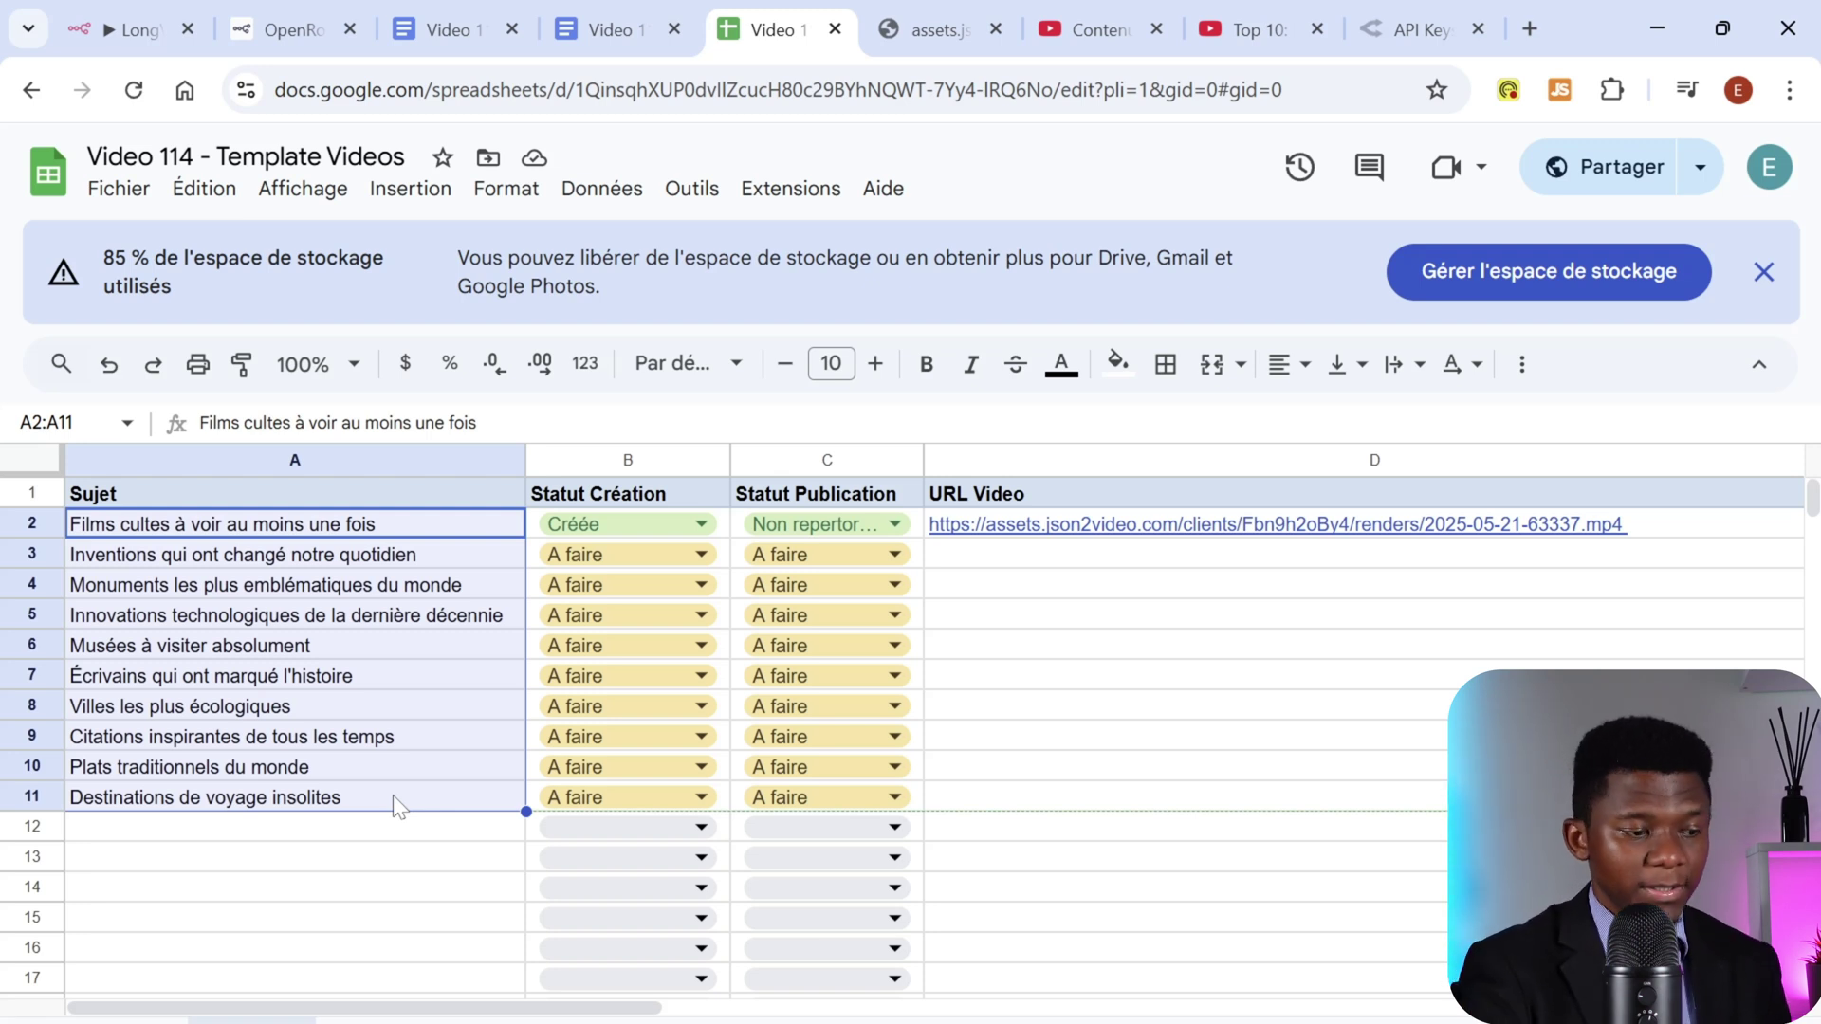
left_click(697, 526)
left_click(419, 531)
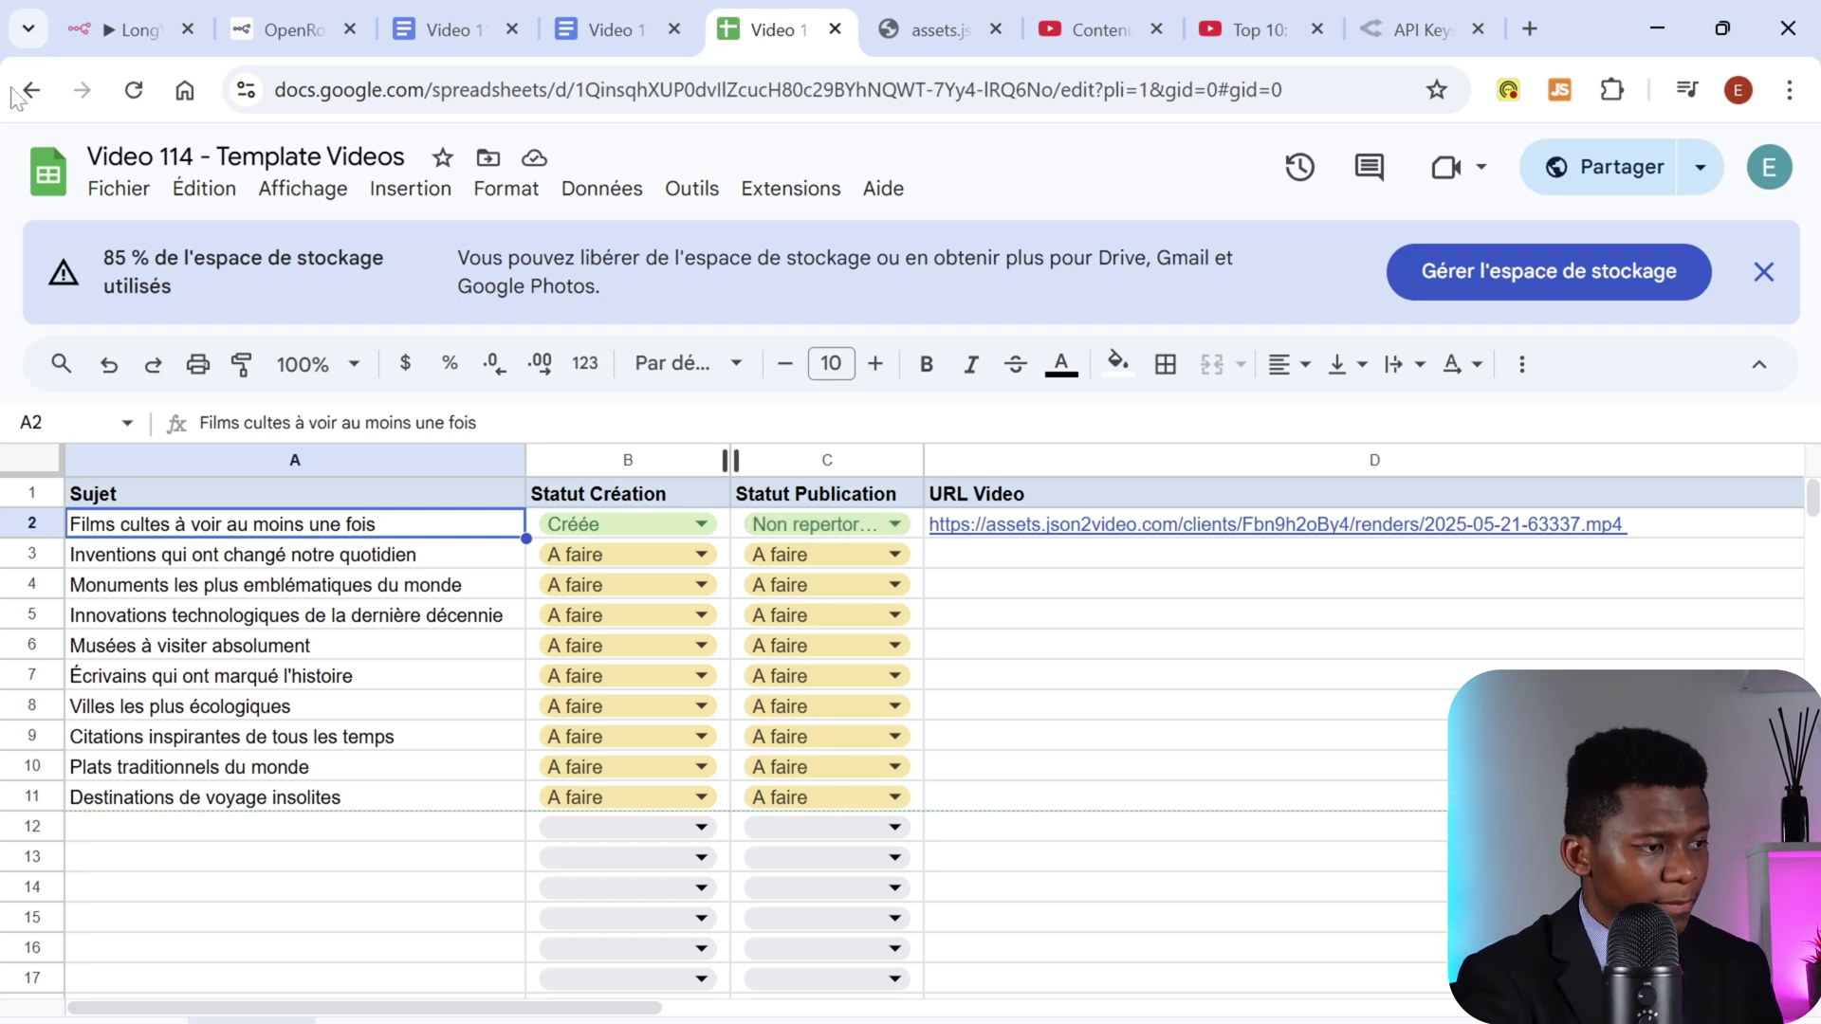
Step: Back in n8n, inspect the Add to Sheet node's document choices and compare its document and sheet settings with the spreadsheet
left_click(129, 41)
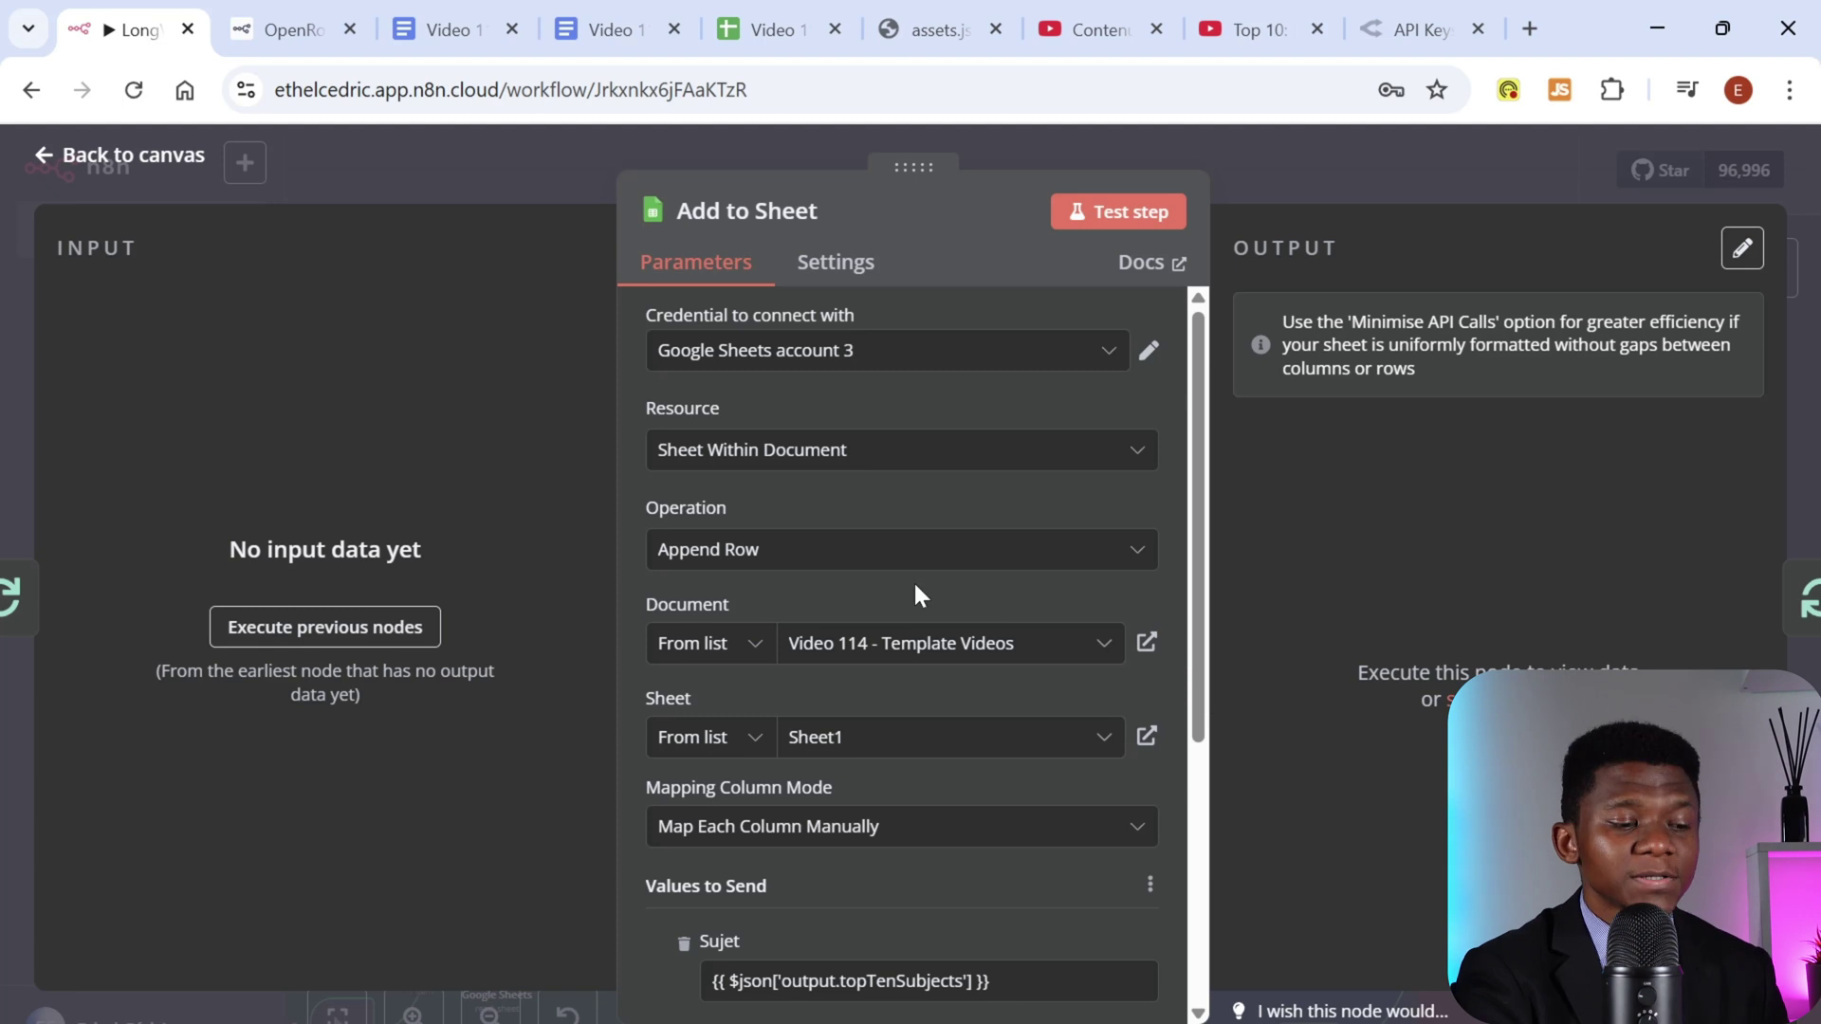
left_click(931, 645)
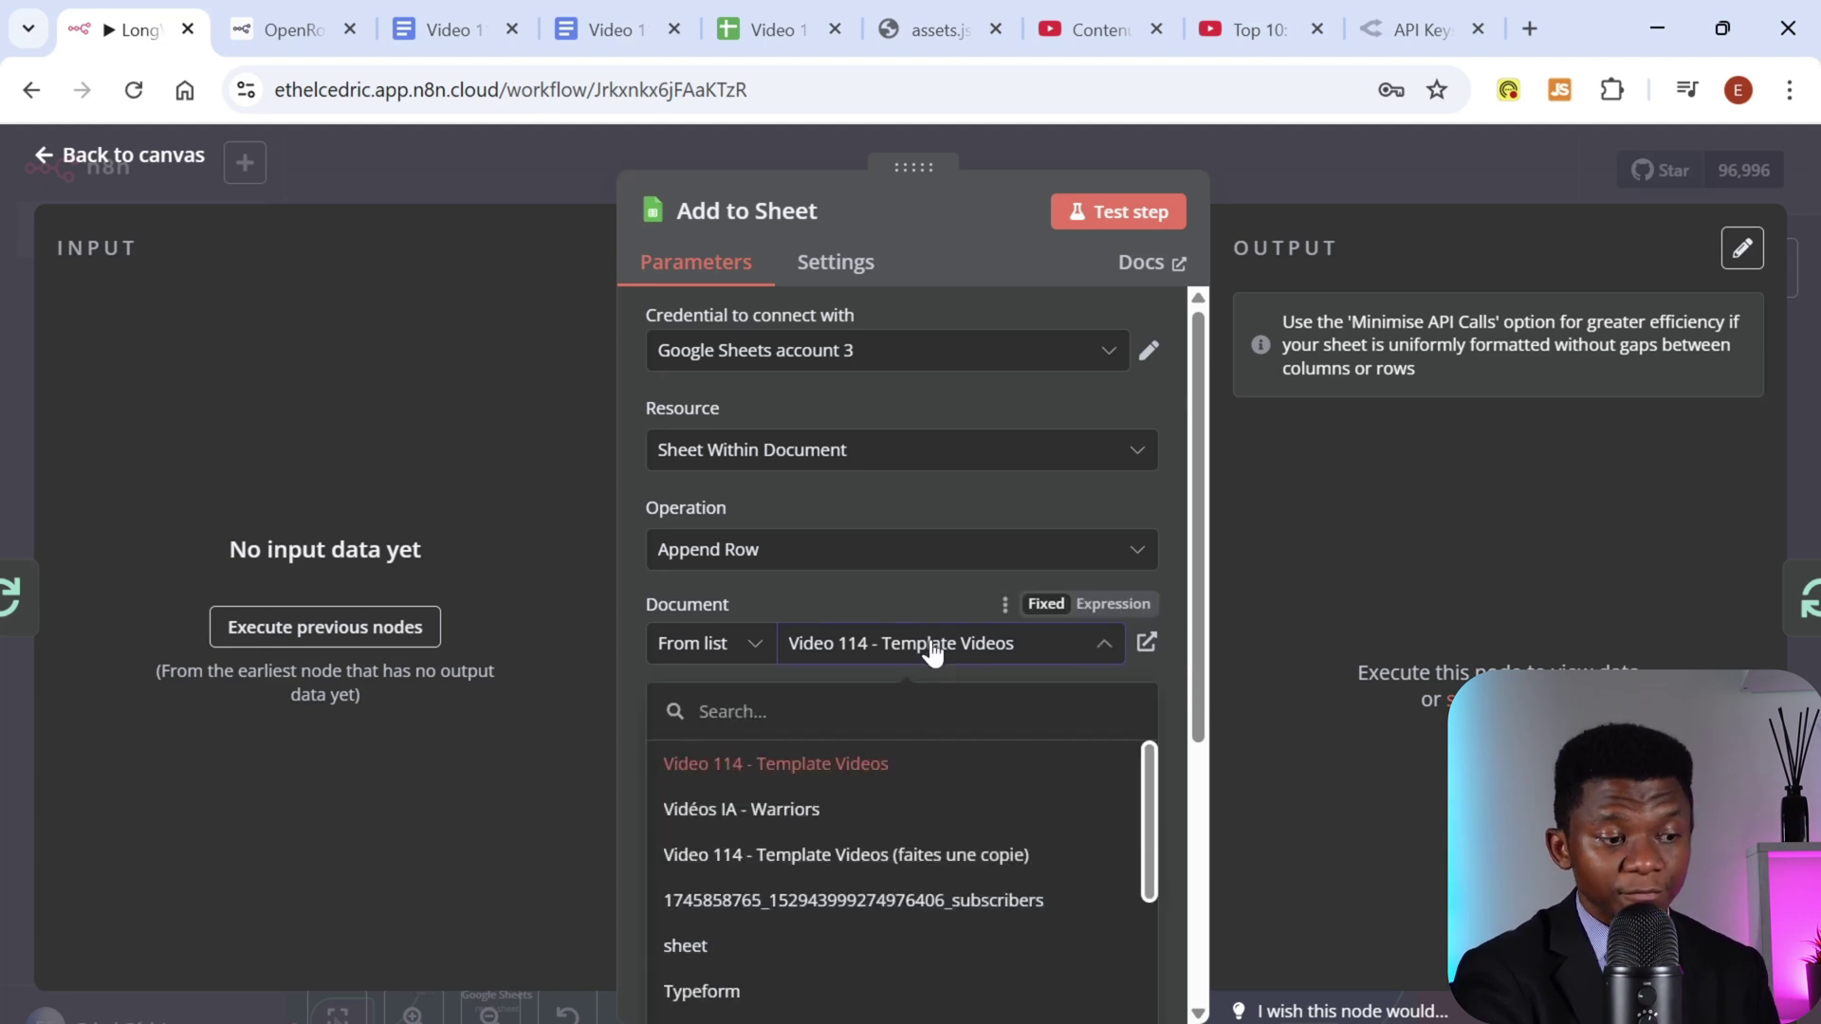
left_click(900, 607)
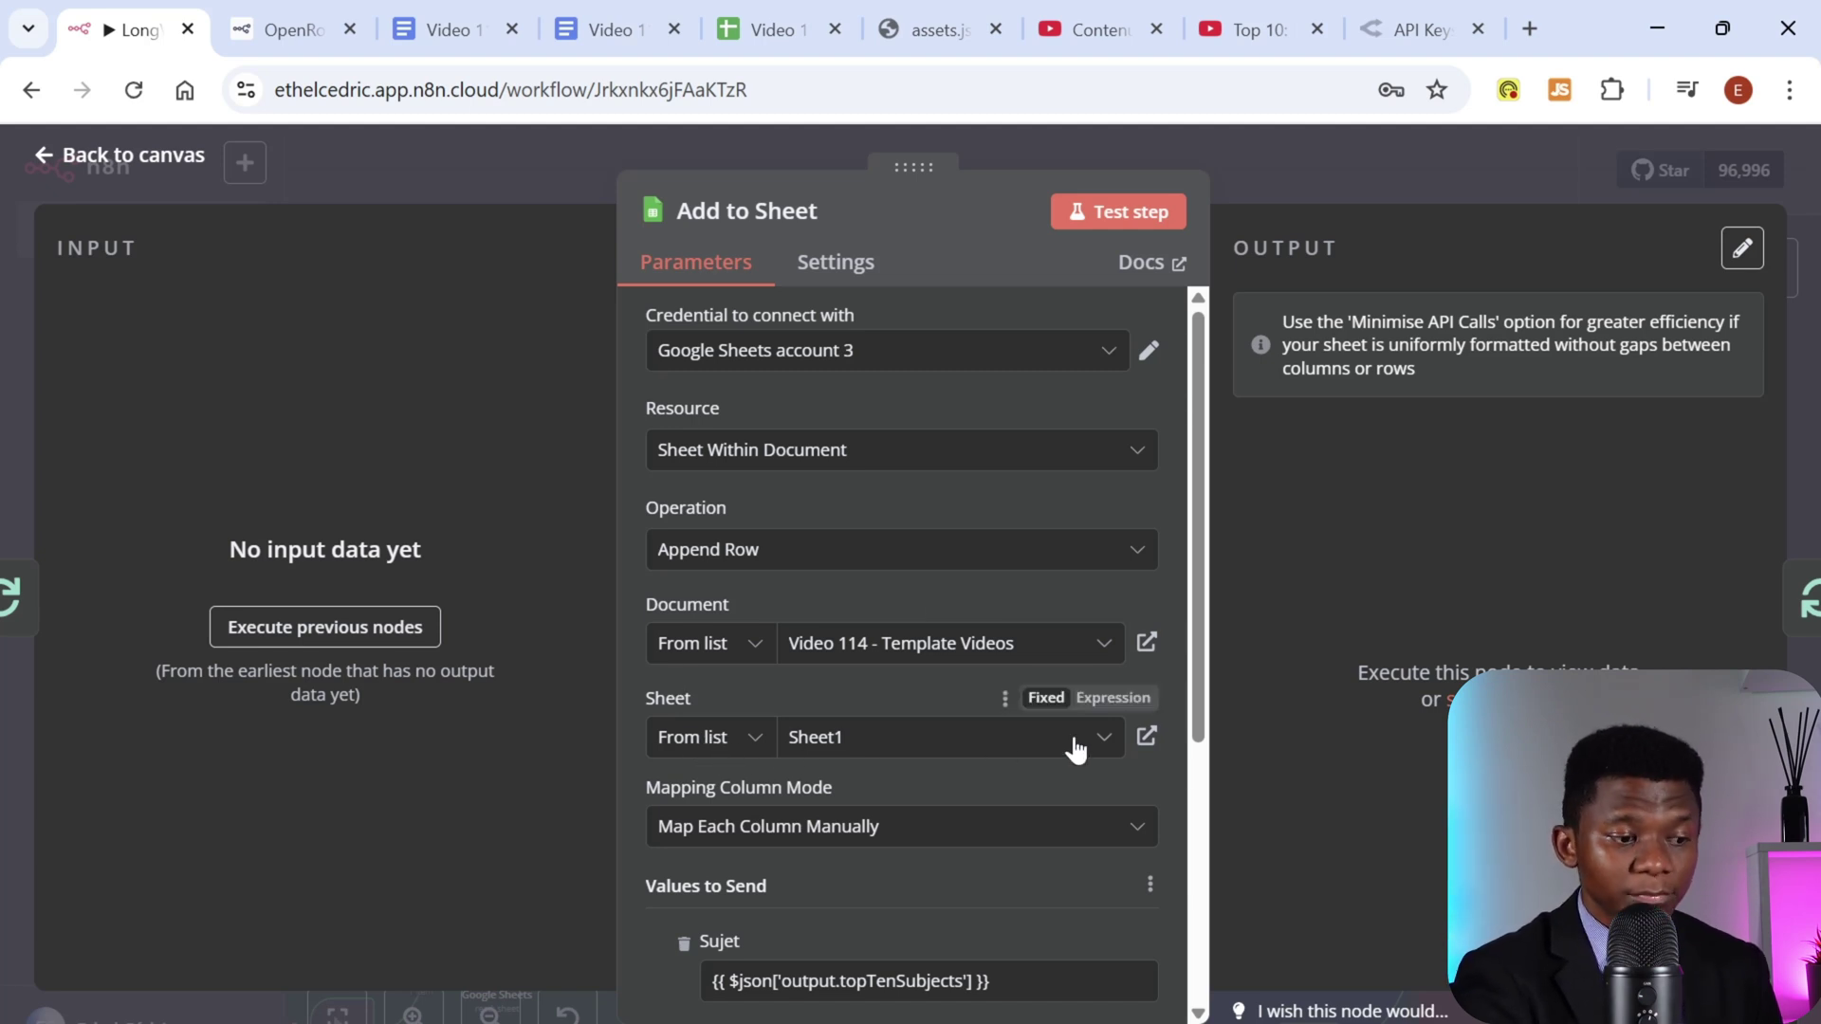
left_click(768, 29)
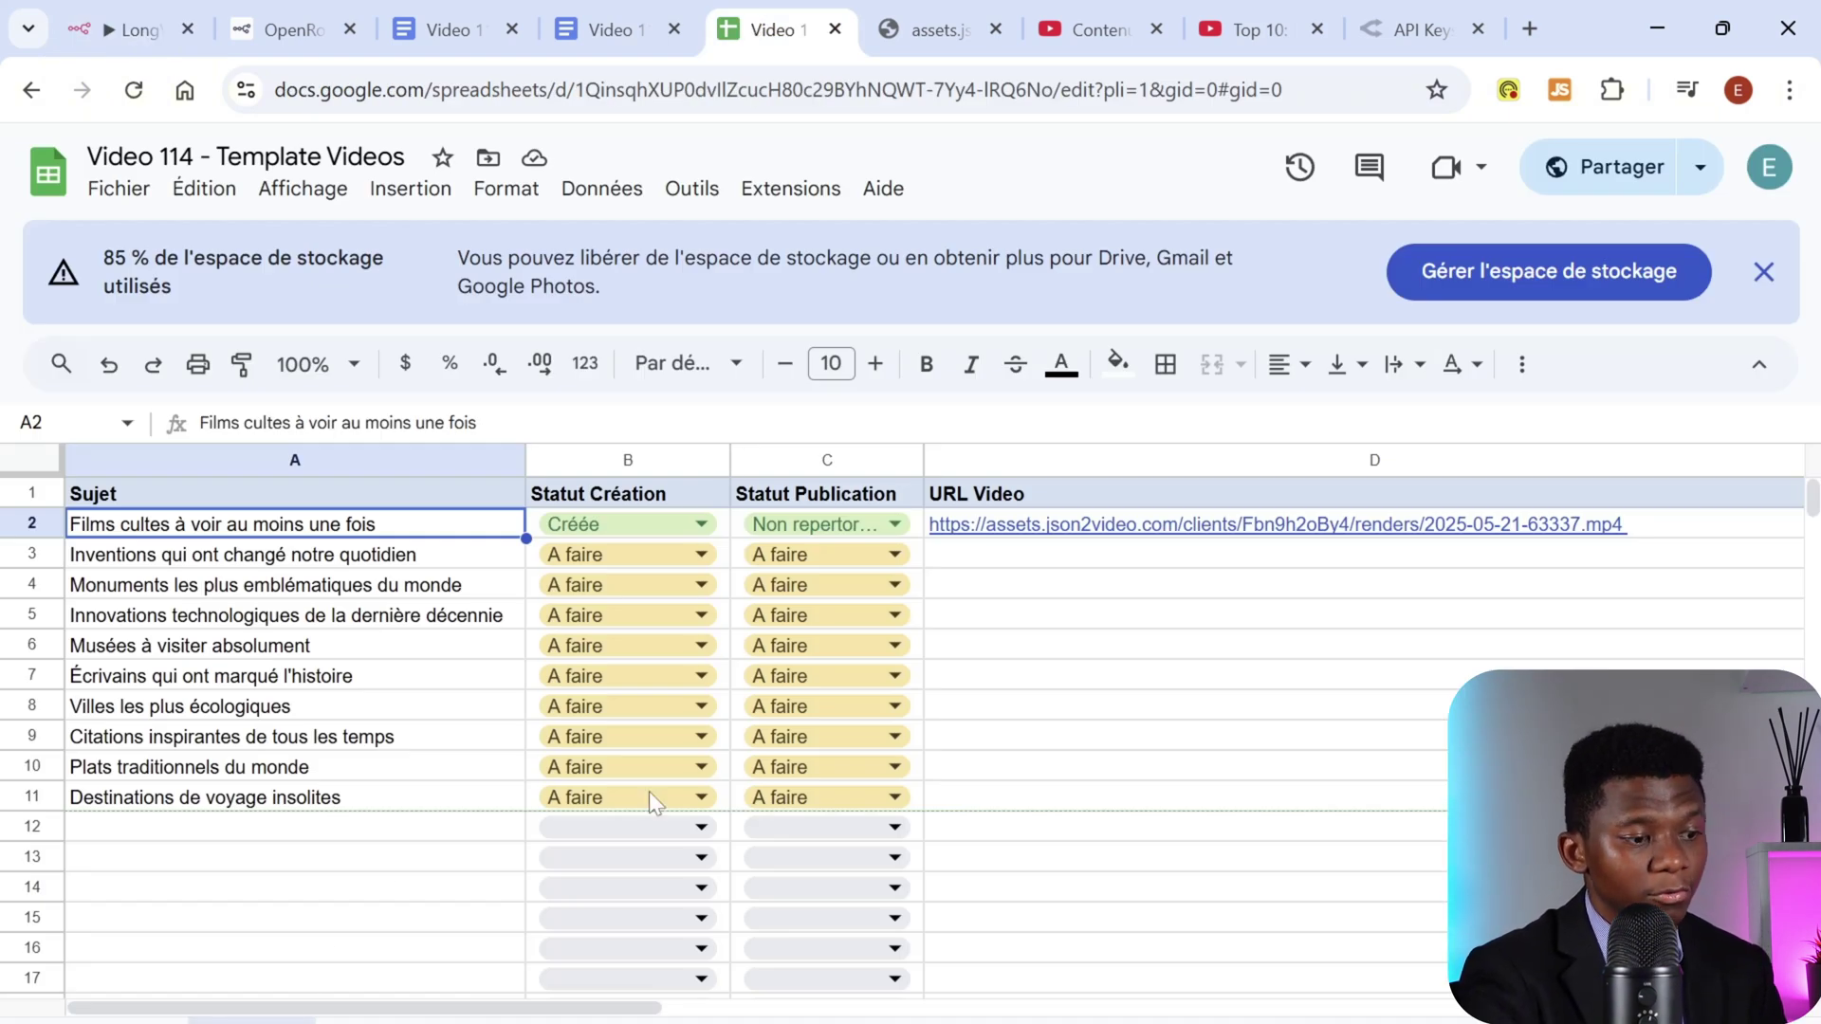
left_click(104, 30)
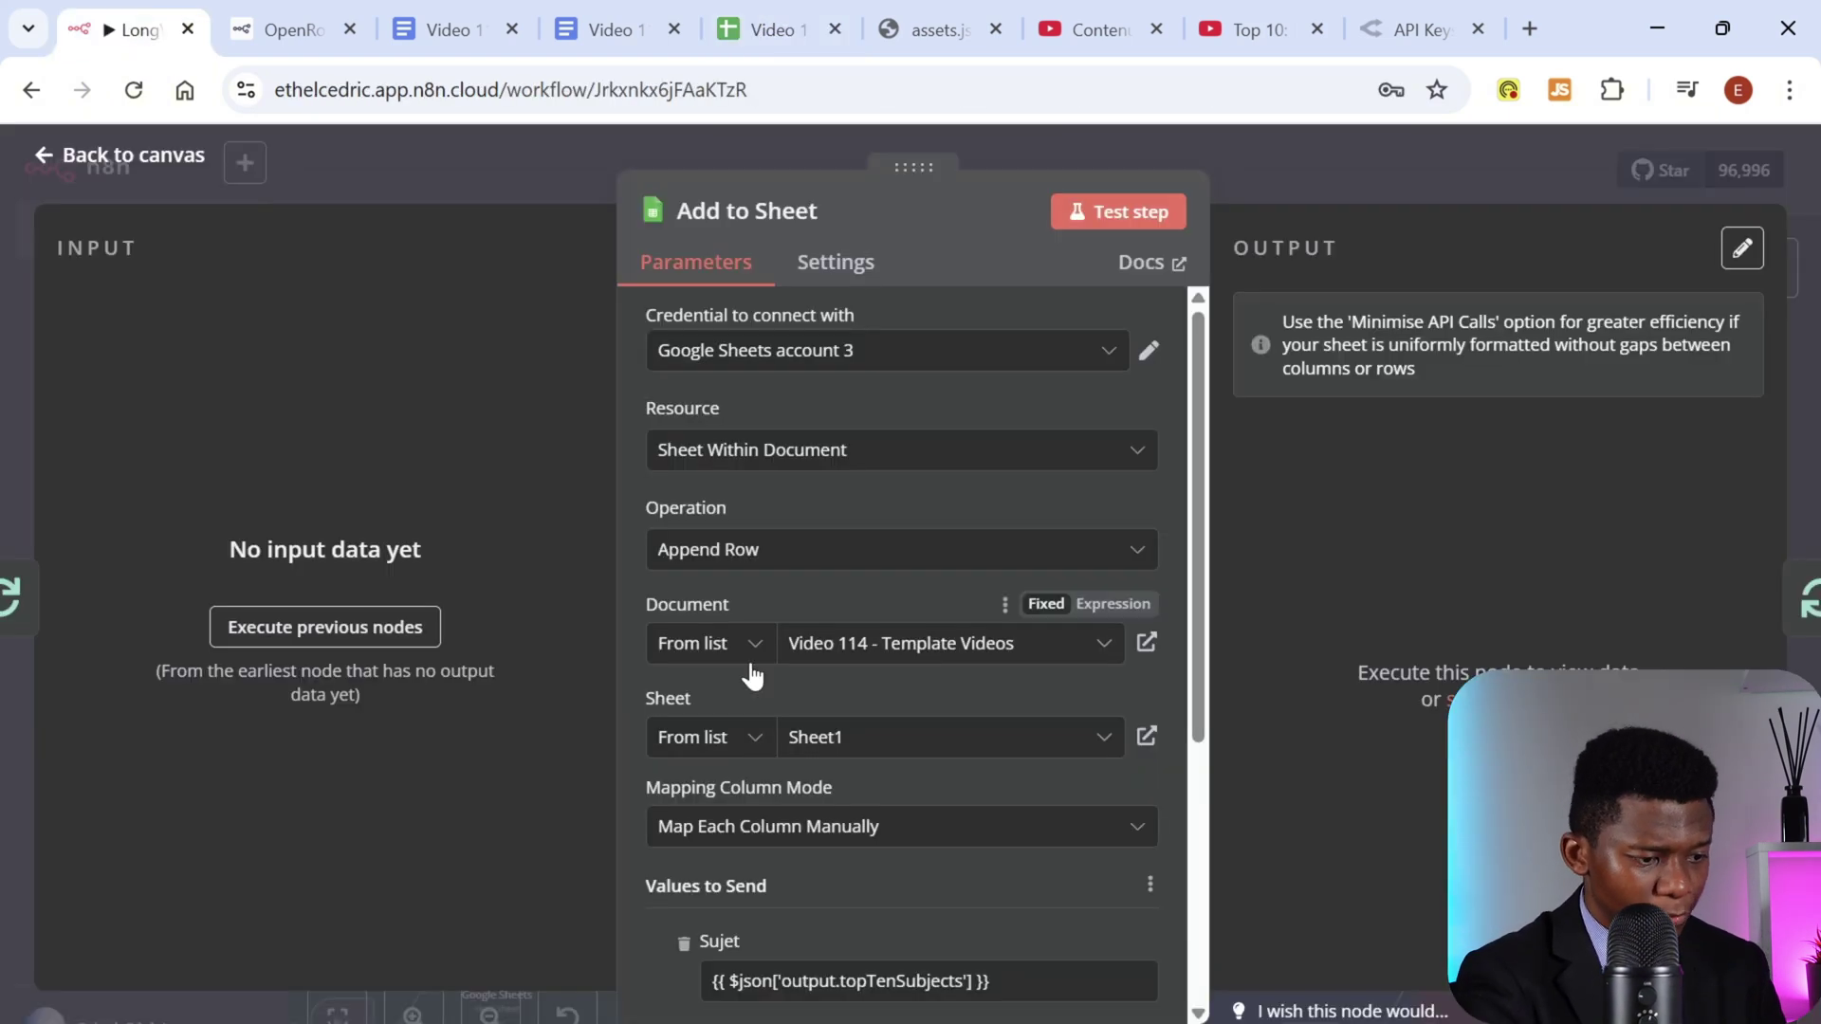
Step: Review the Add to Sheet node's mapping of Sujet, Statut Création and Statut Publication against the spreadsheet columns, and return to the canvas
scroll(900, 649, "down", 2)
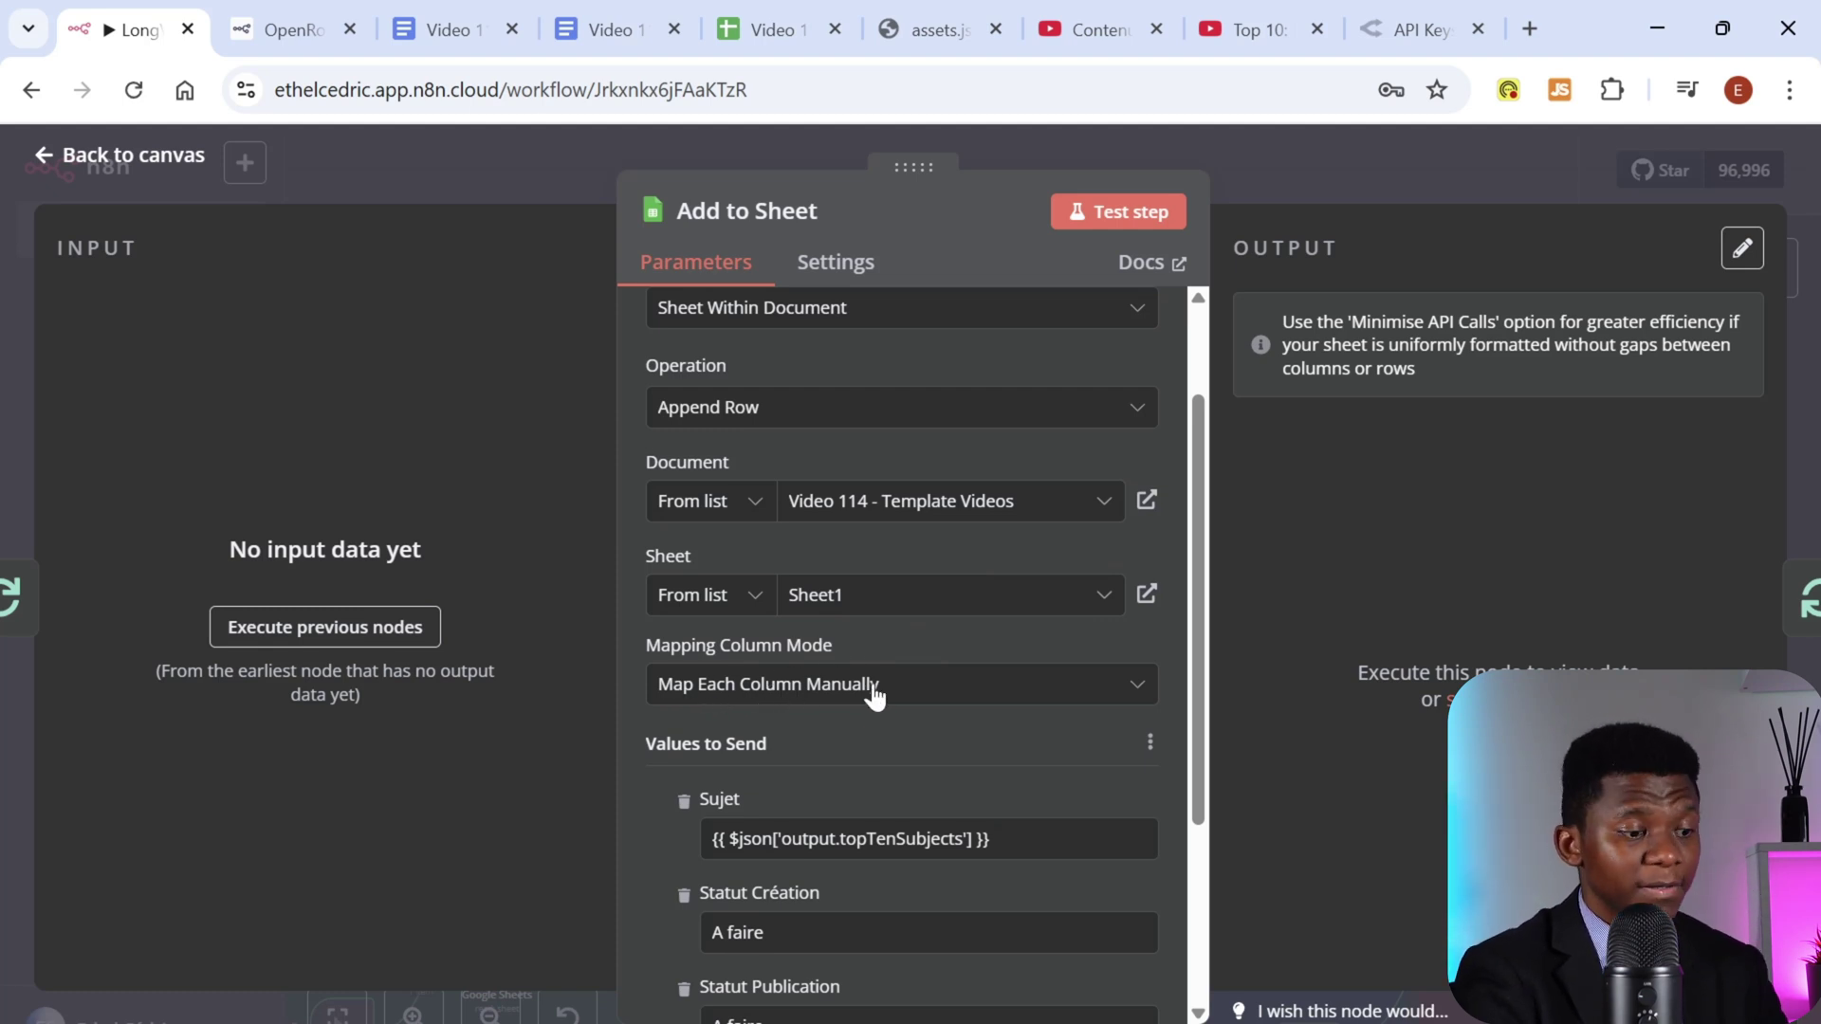
scroll(872, 695, "down", 2)
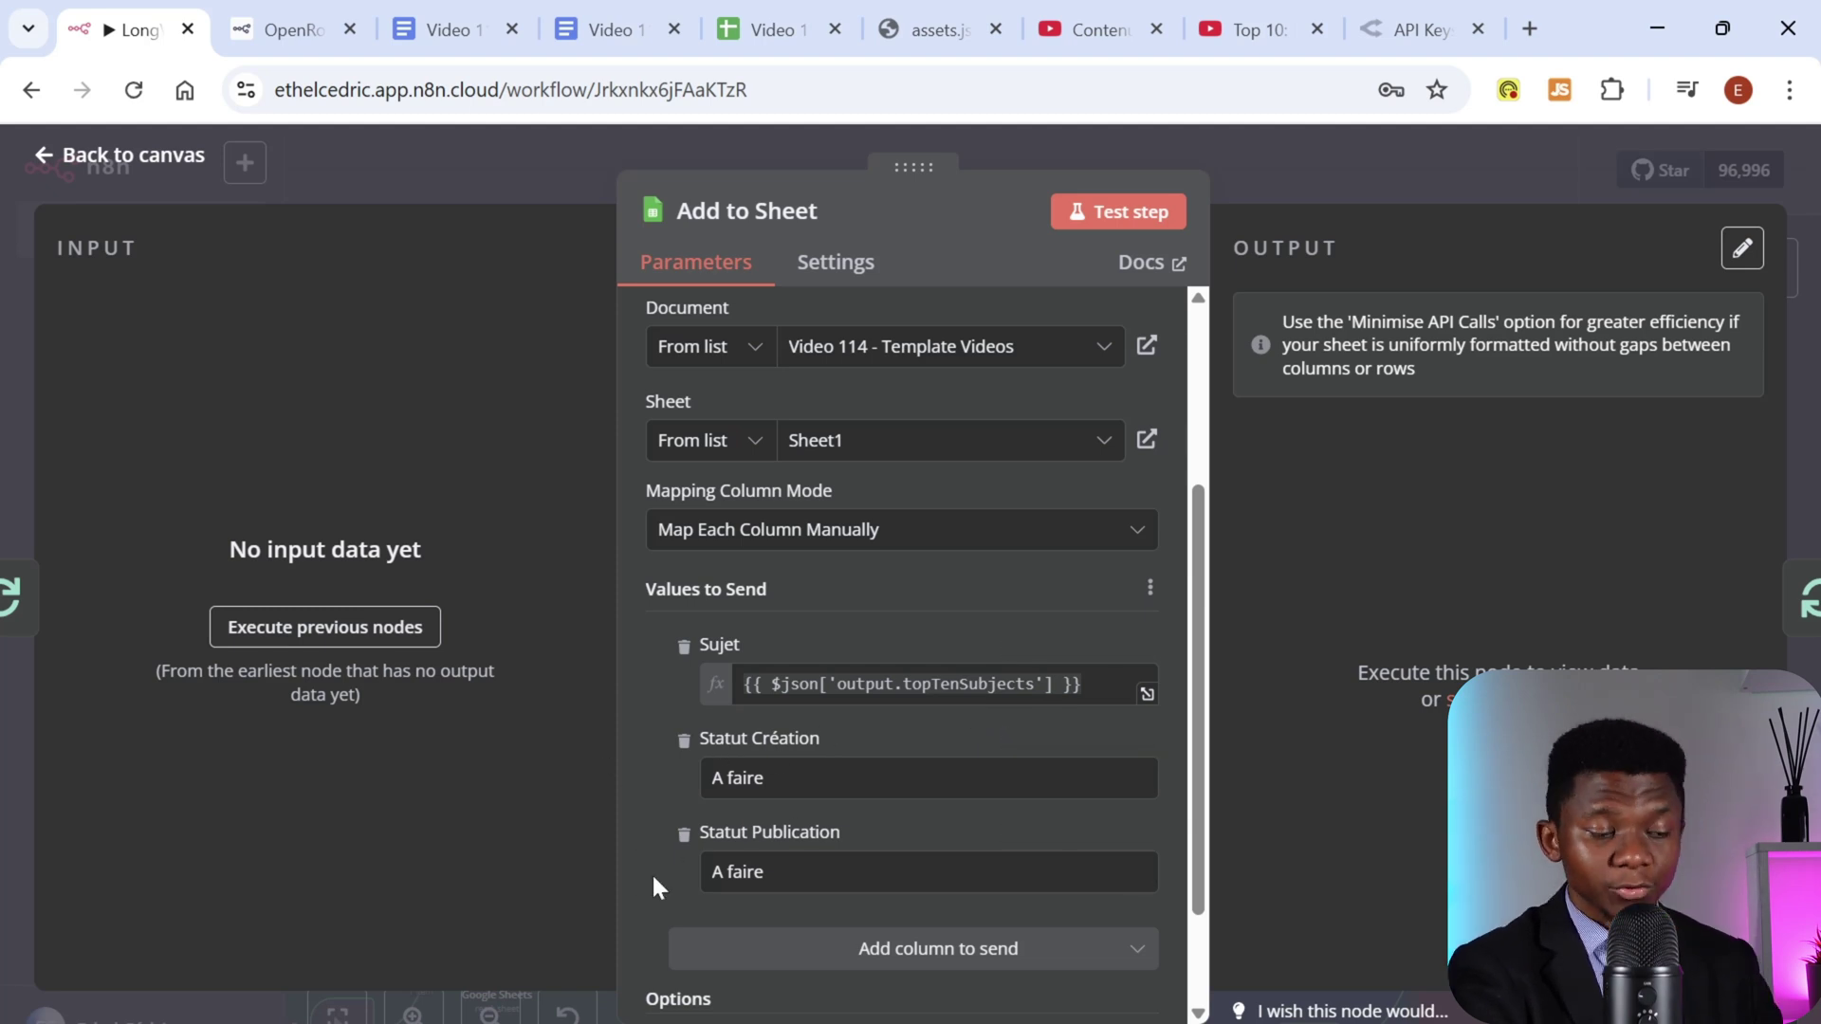
scroll(828, 834, "down", 2)
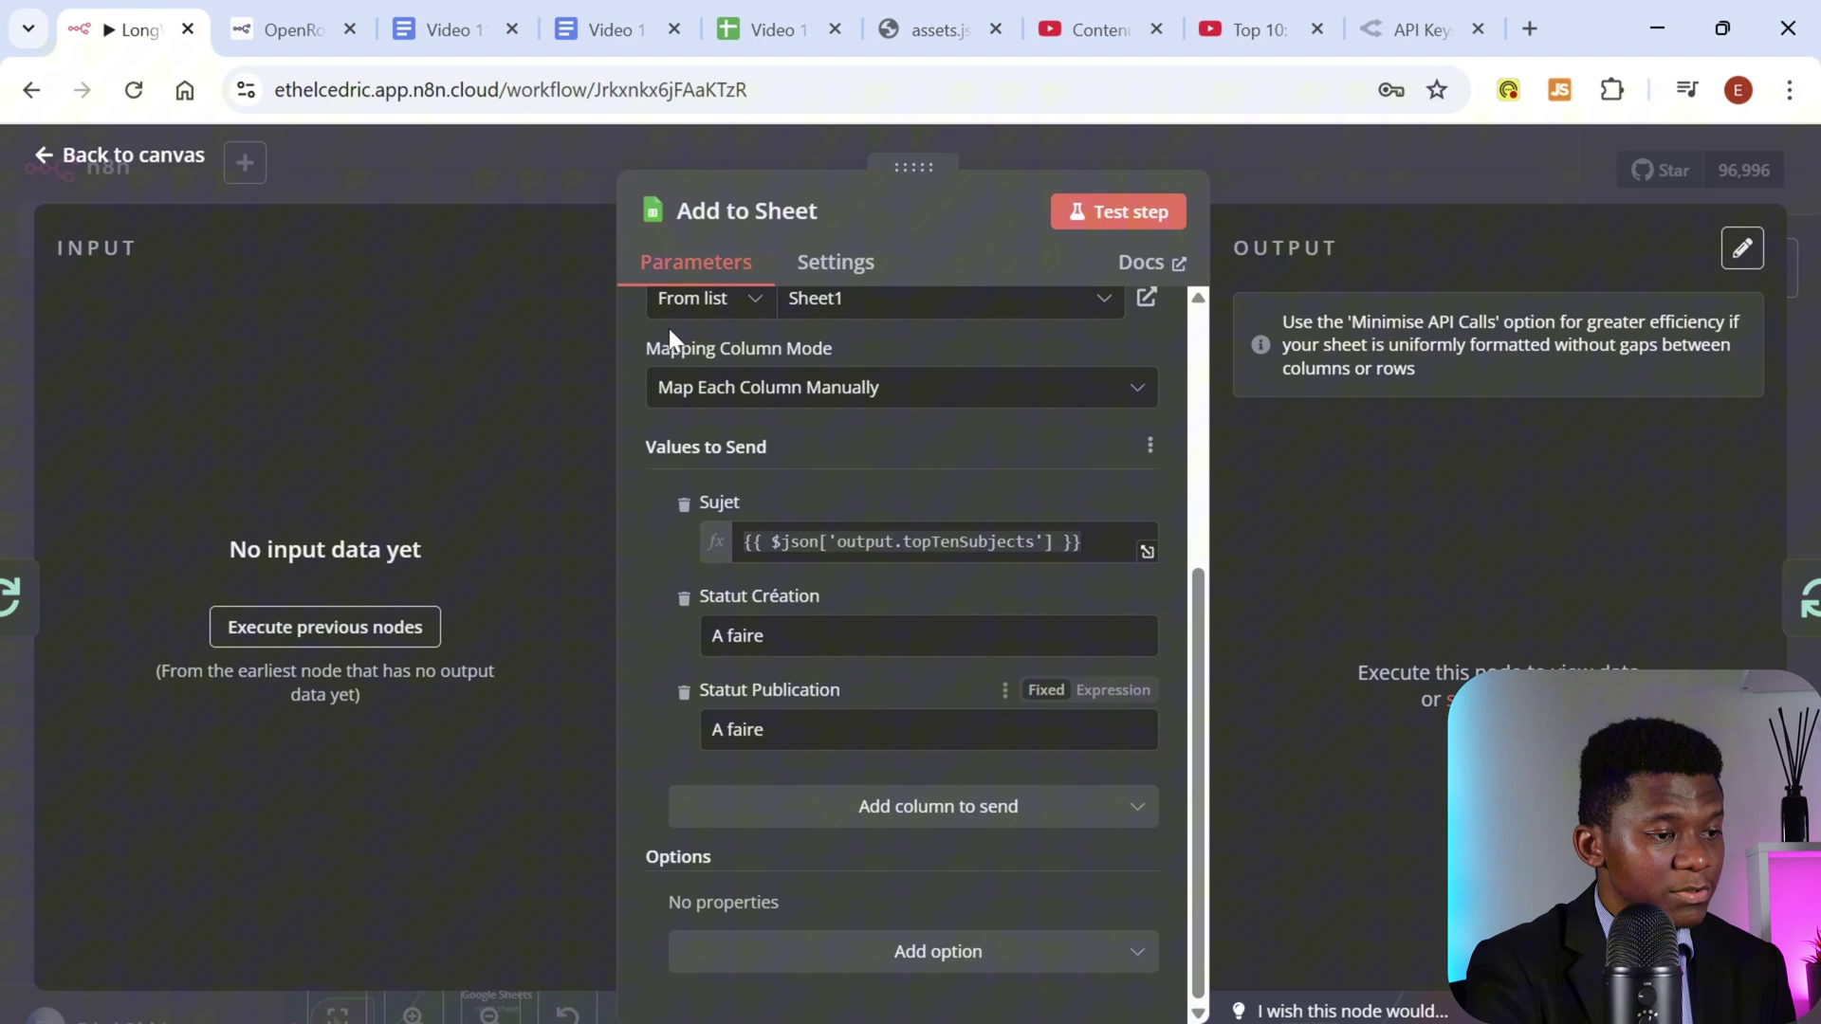
left_click(772, 30)
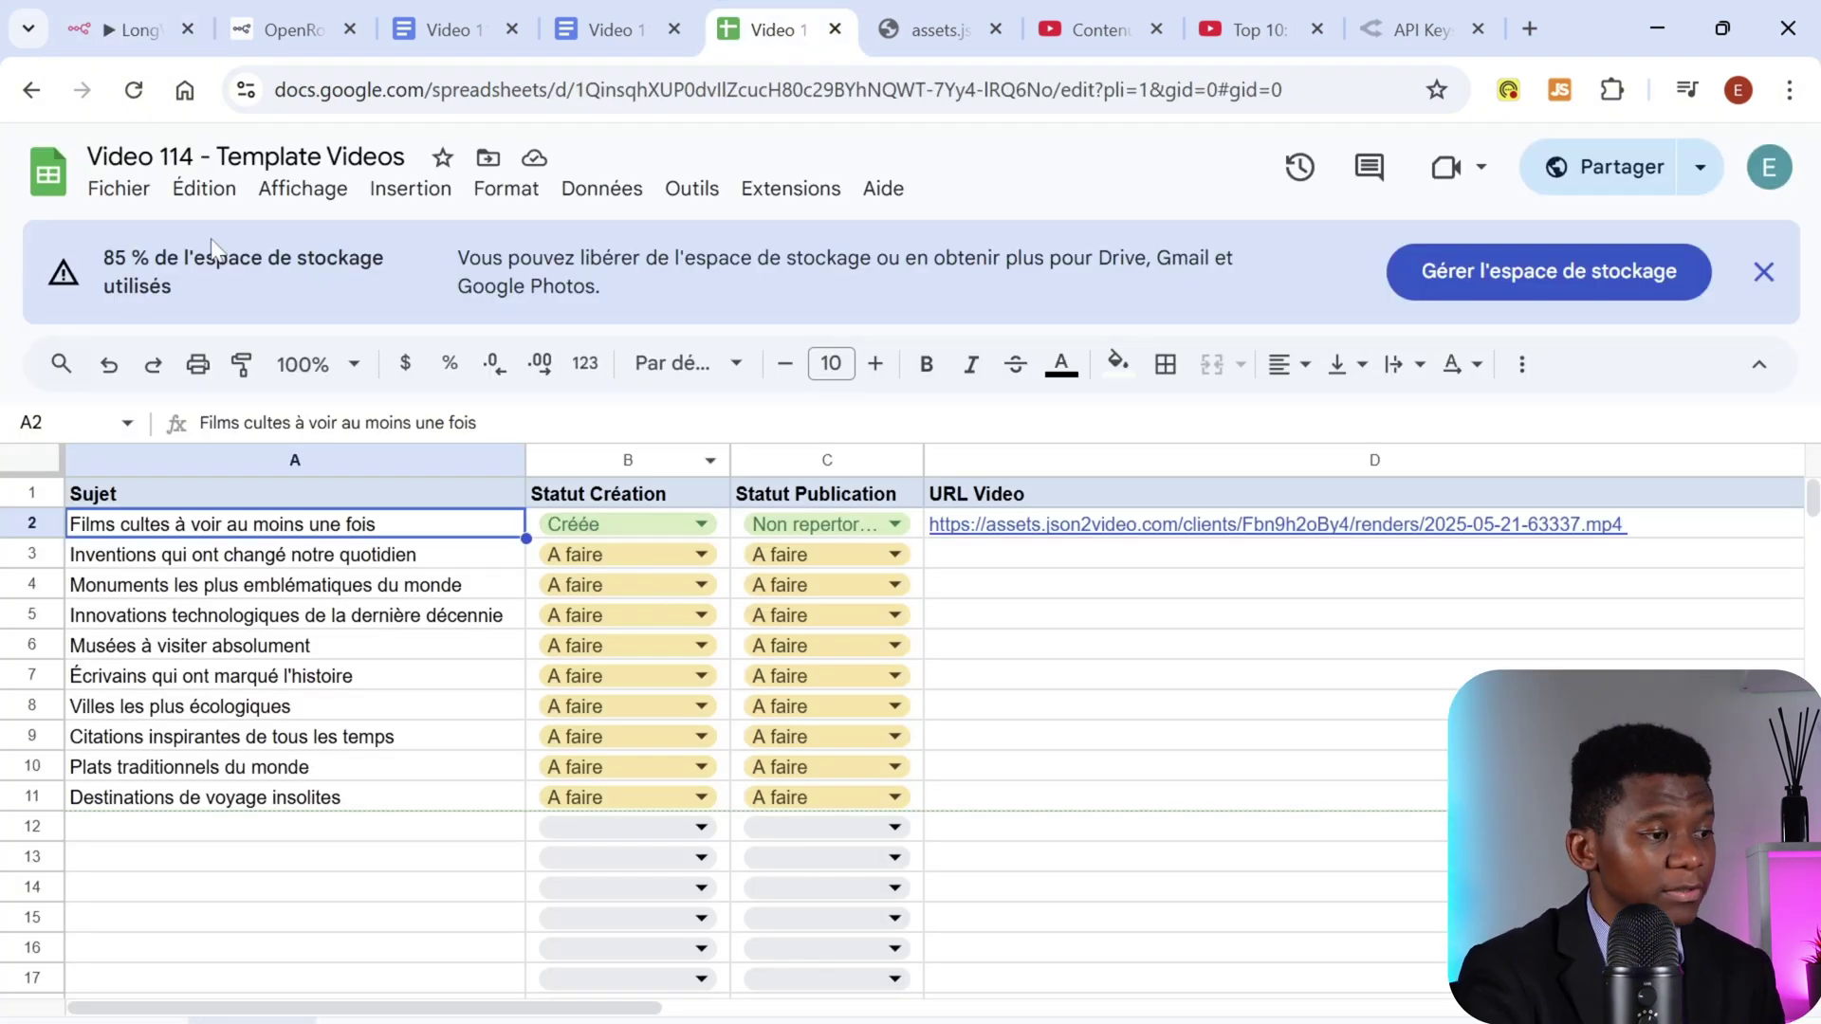
left_click(109, 19)
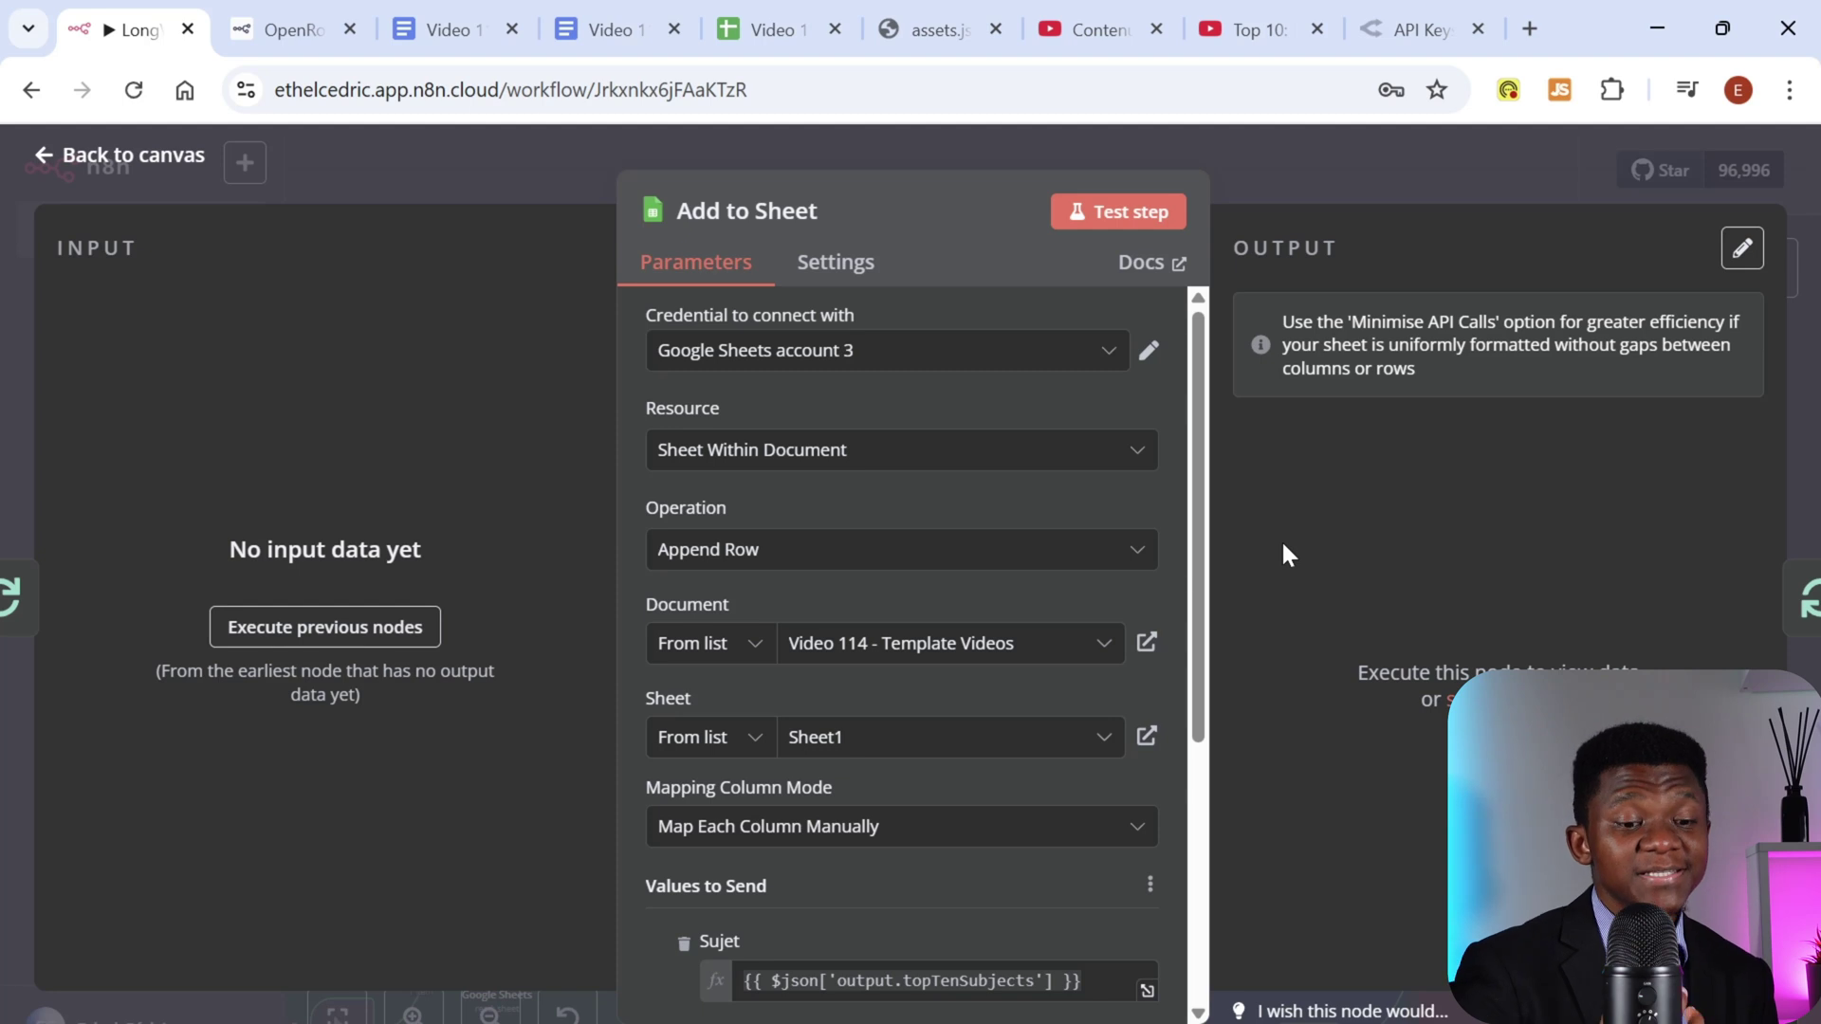
left_click(763, 29)
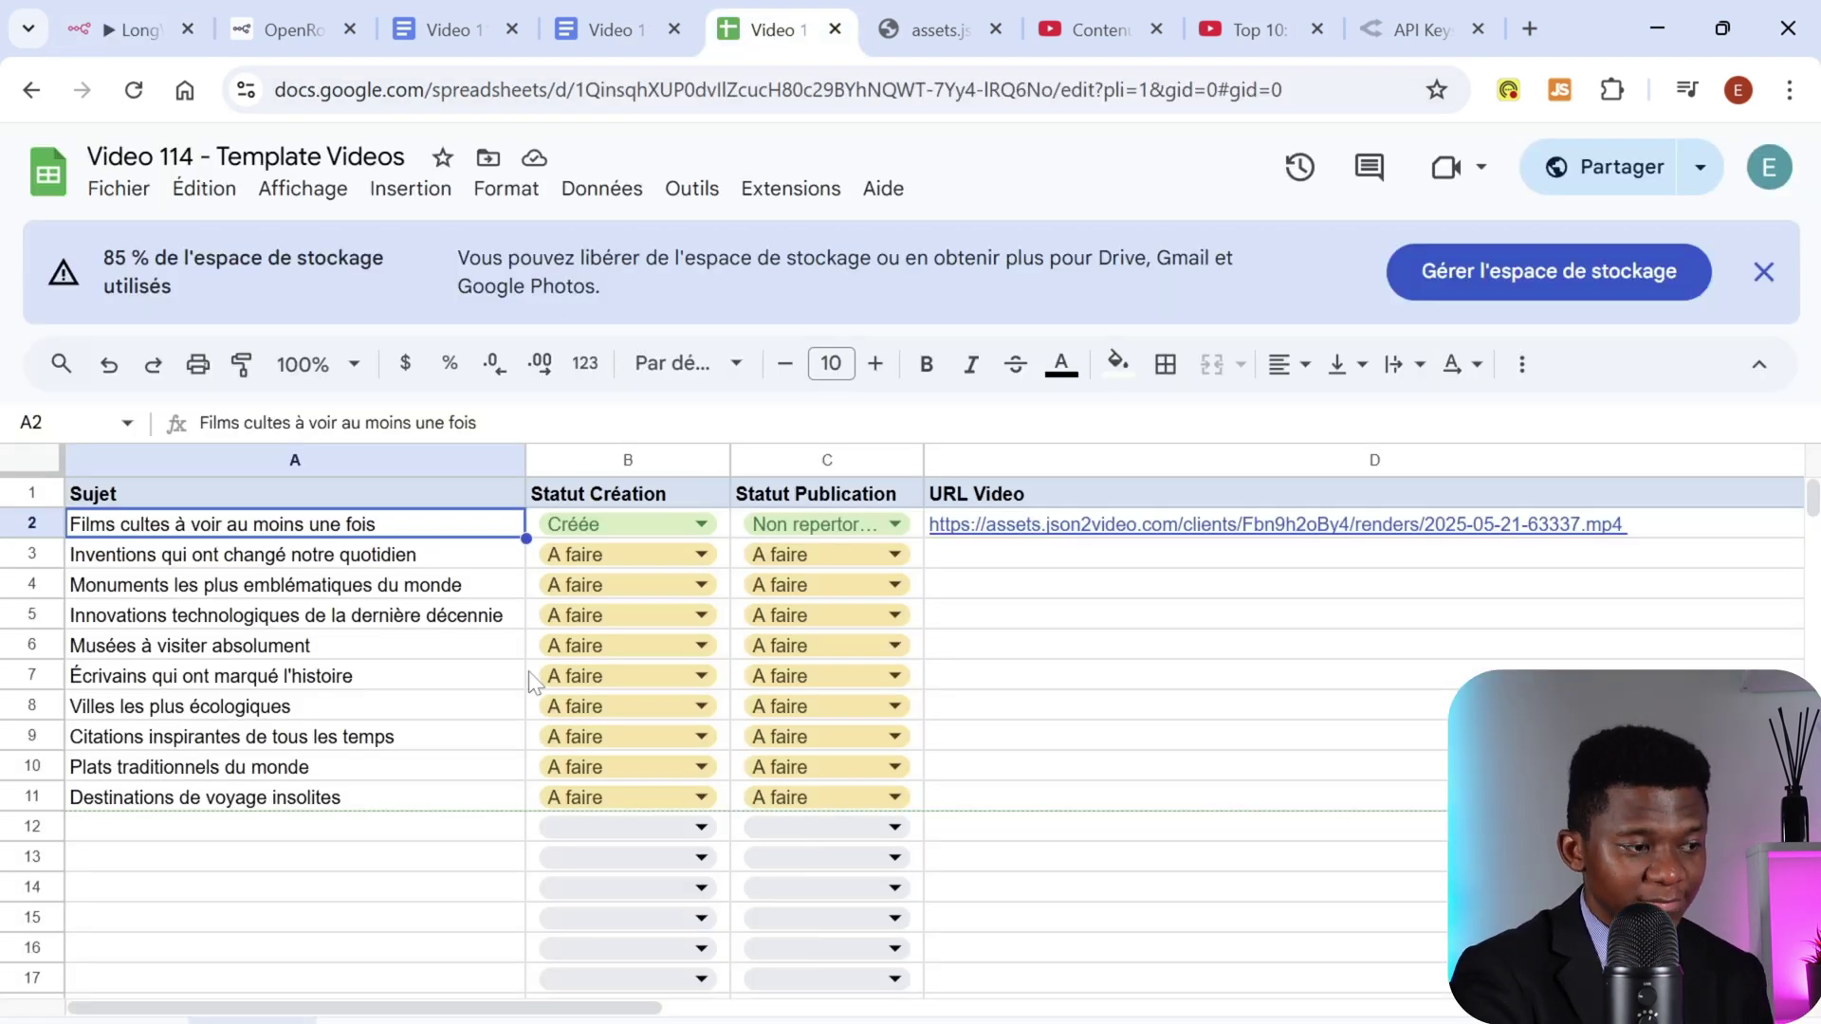
left_click(120, 34)
left_click(1378, 176)
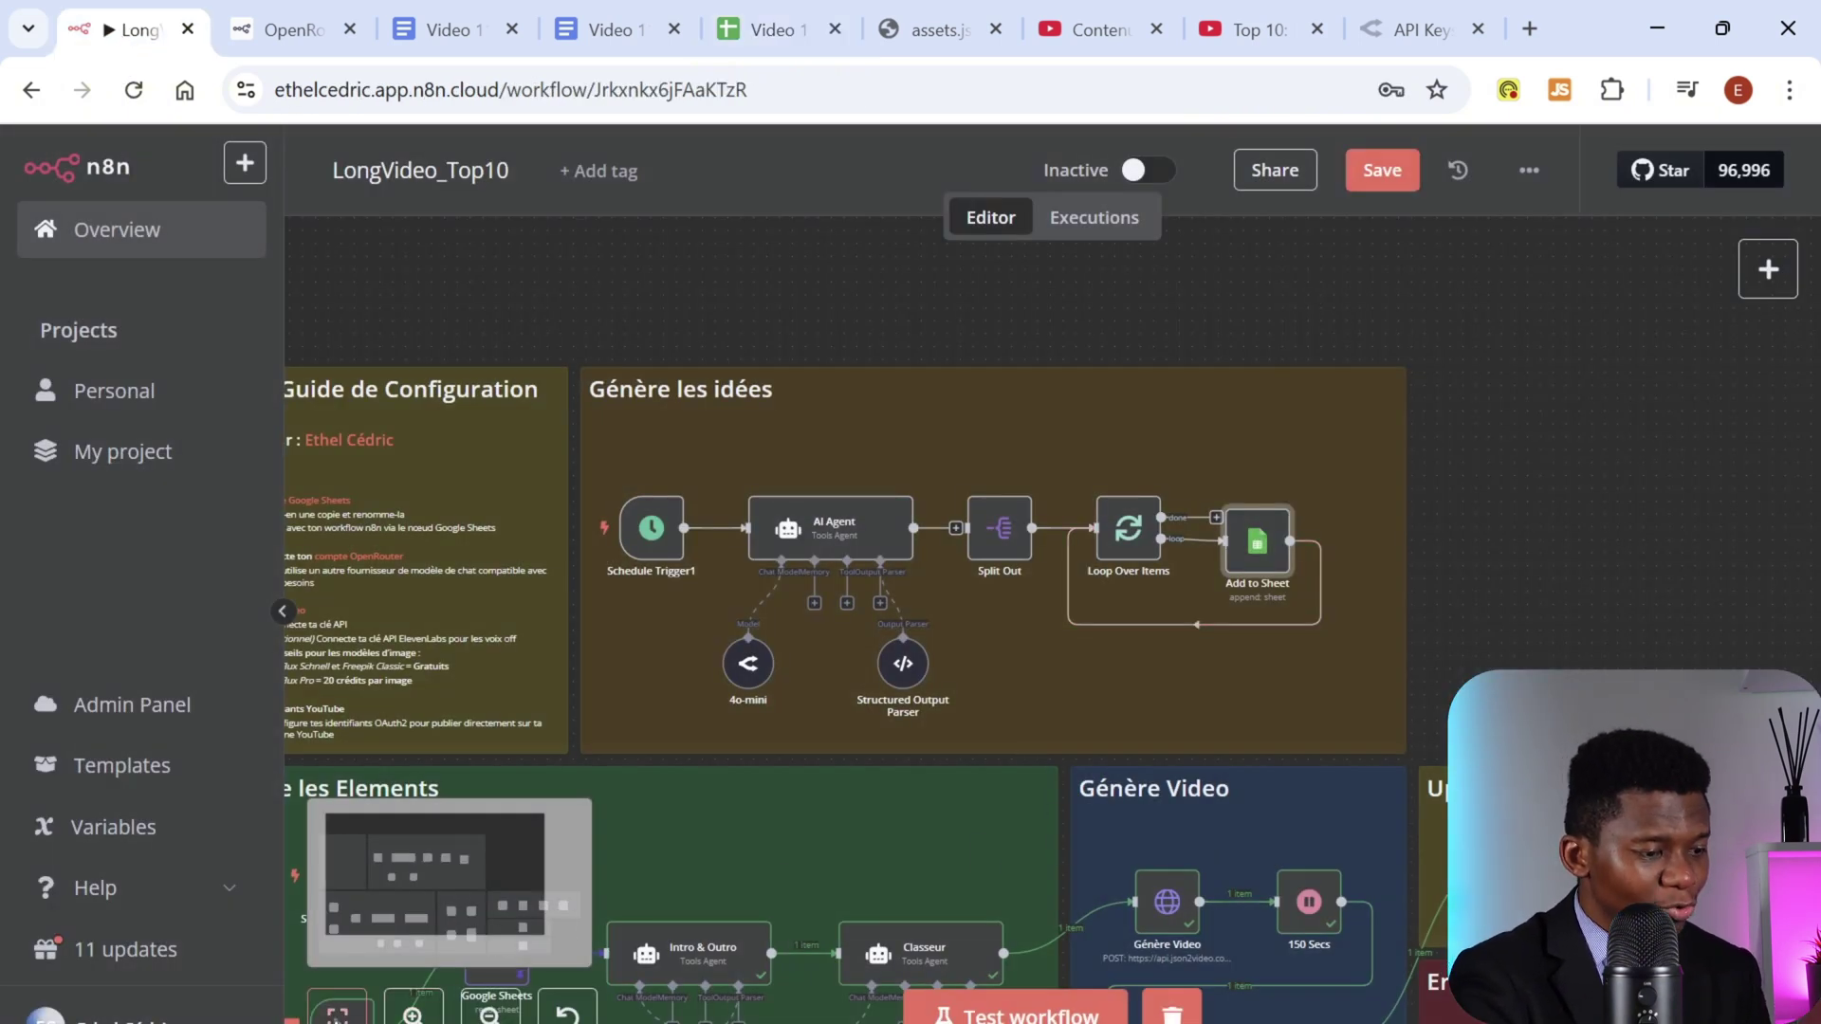
Step: Examine the trigger rules of the Schedule Trigger node in the Crée les Elements section, and return to the canvas
left_click(338, 1013)
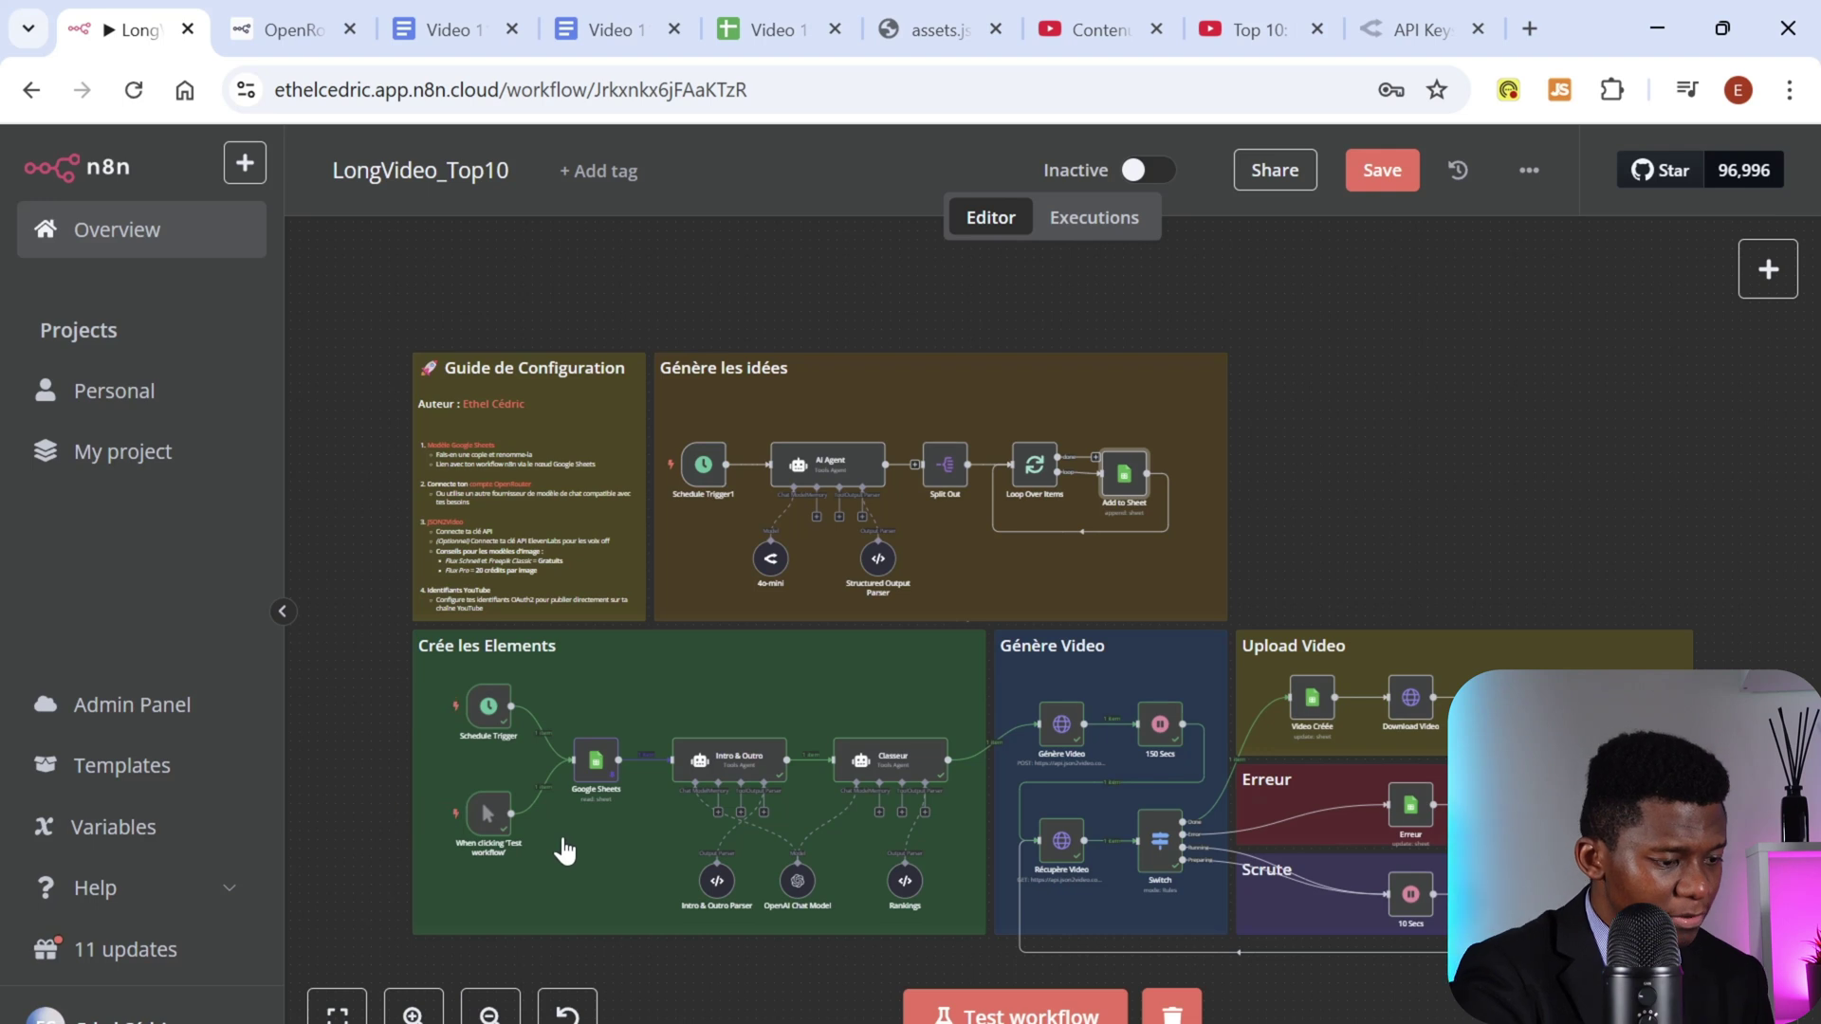
scroll(455, 961, "up", 2)
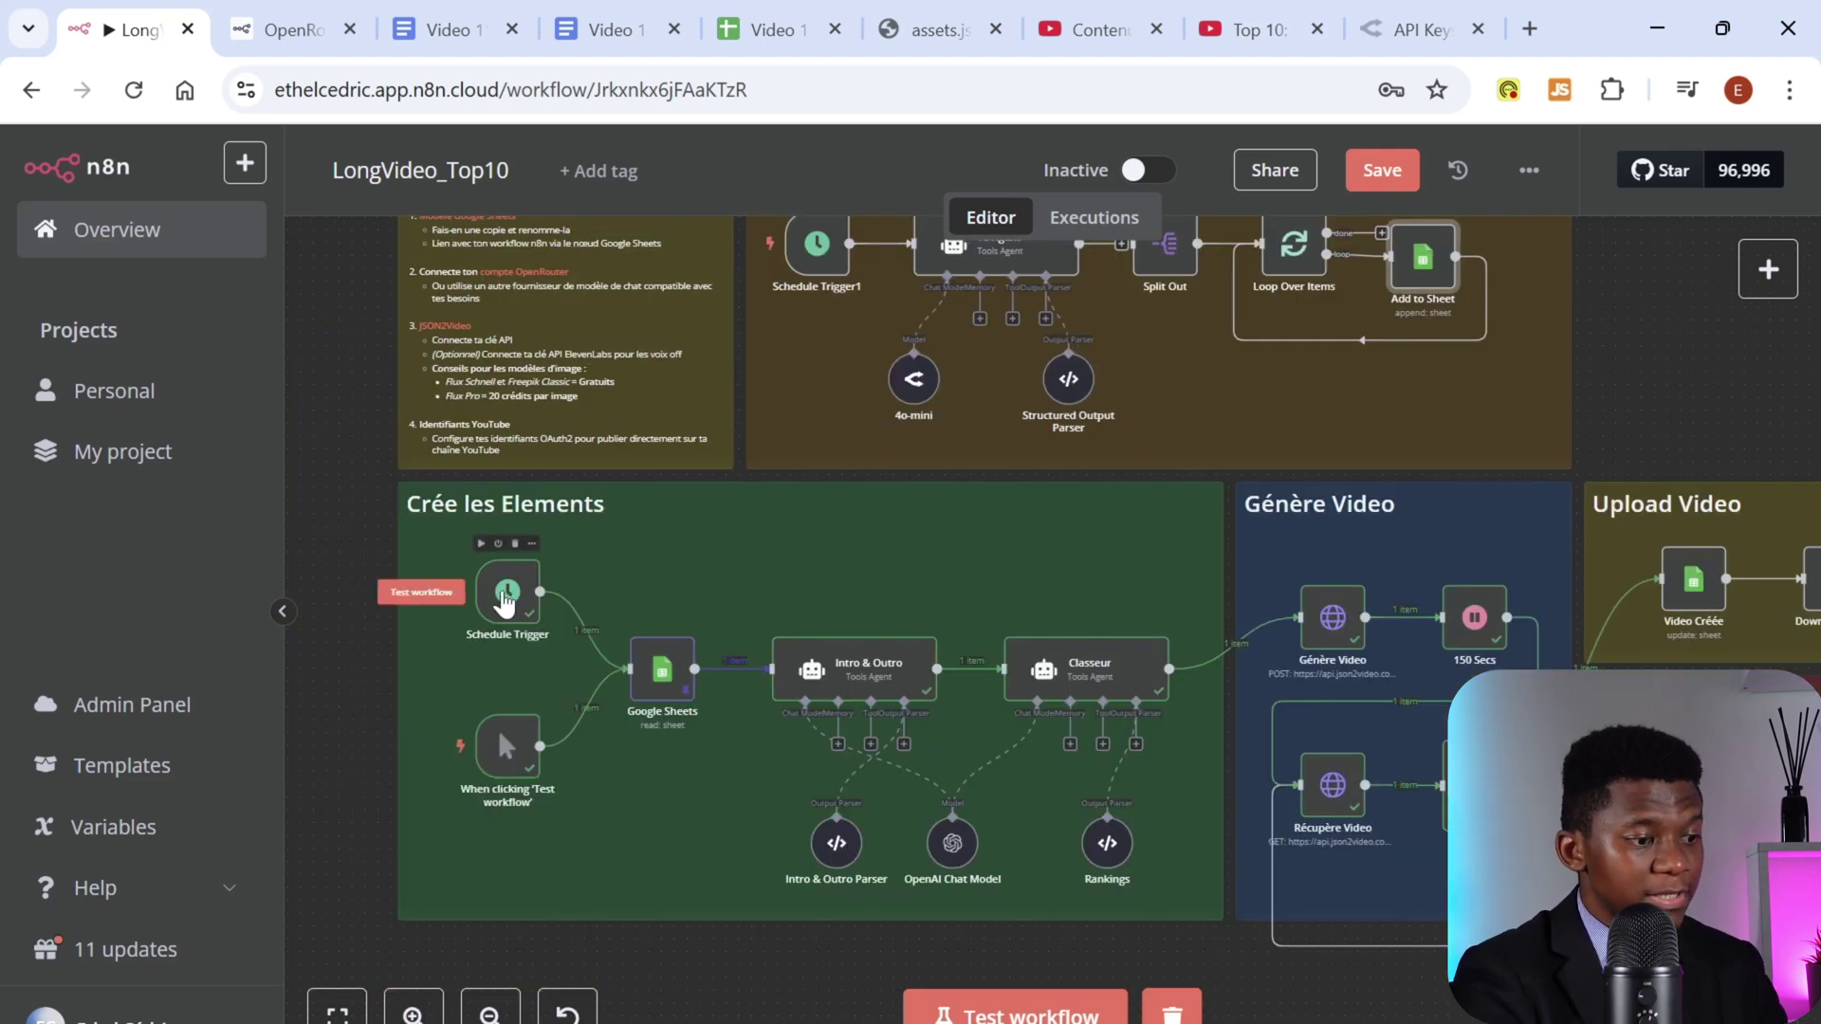
double_click(506, 596)
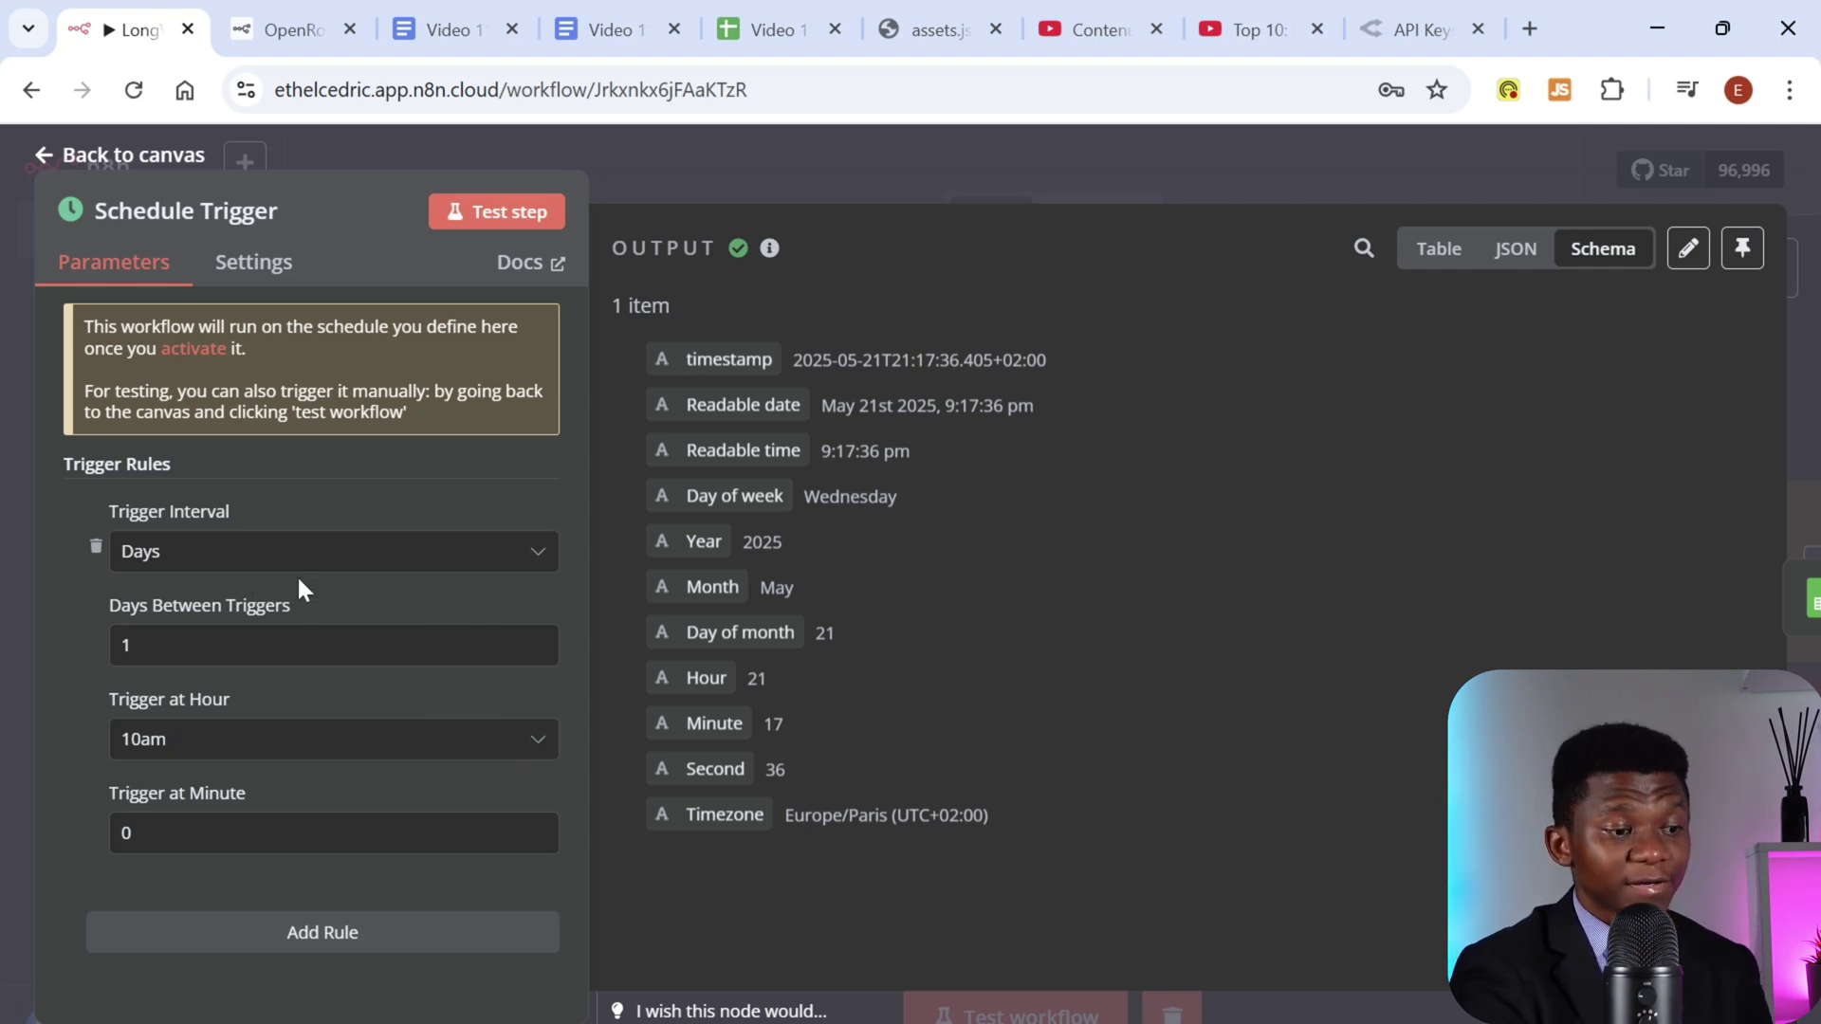
left_click(1101, 156)
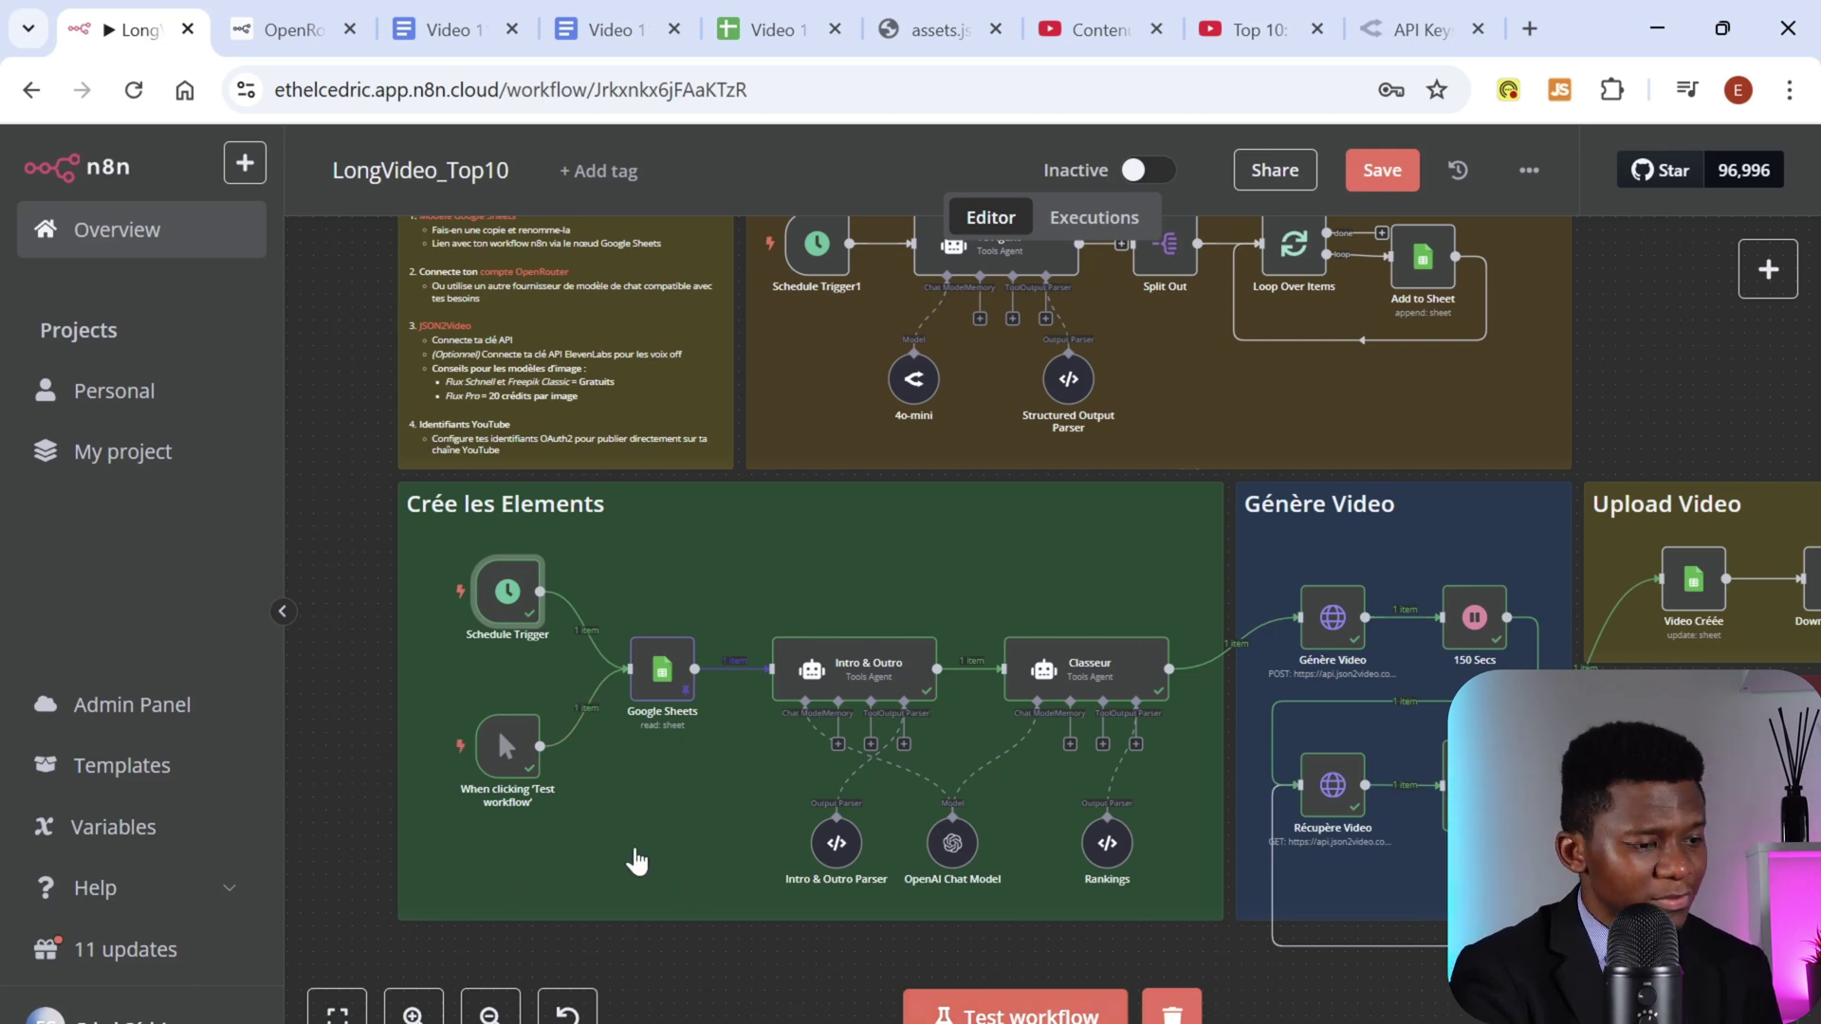
mouse_move(500, 667)
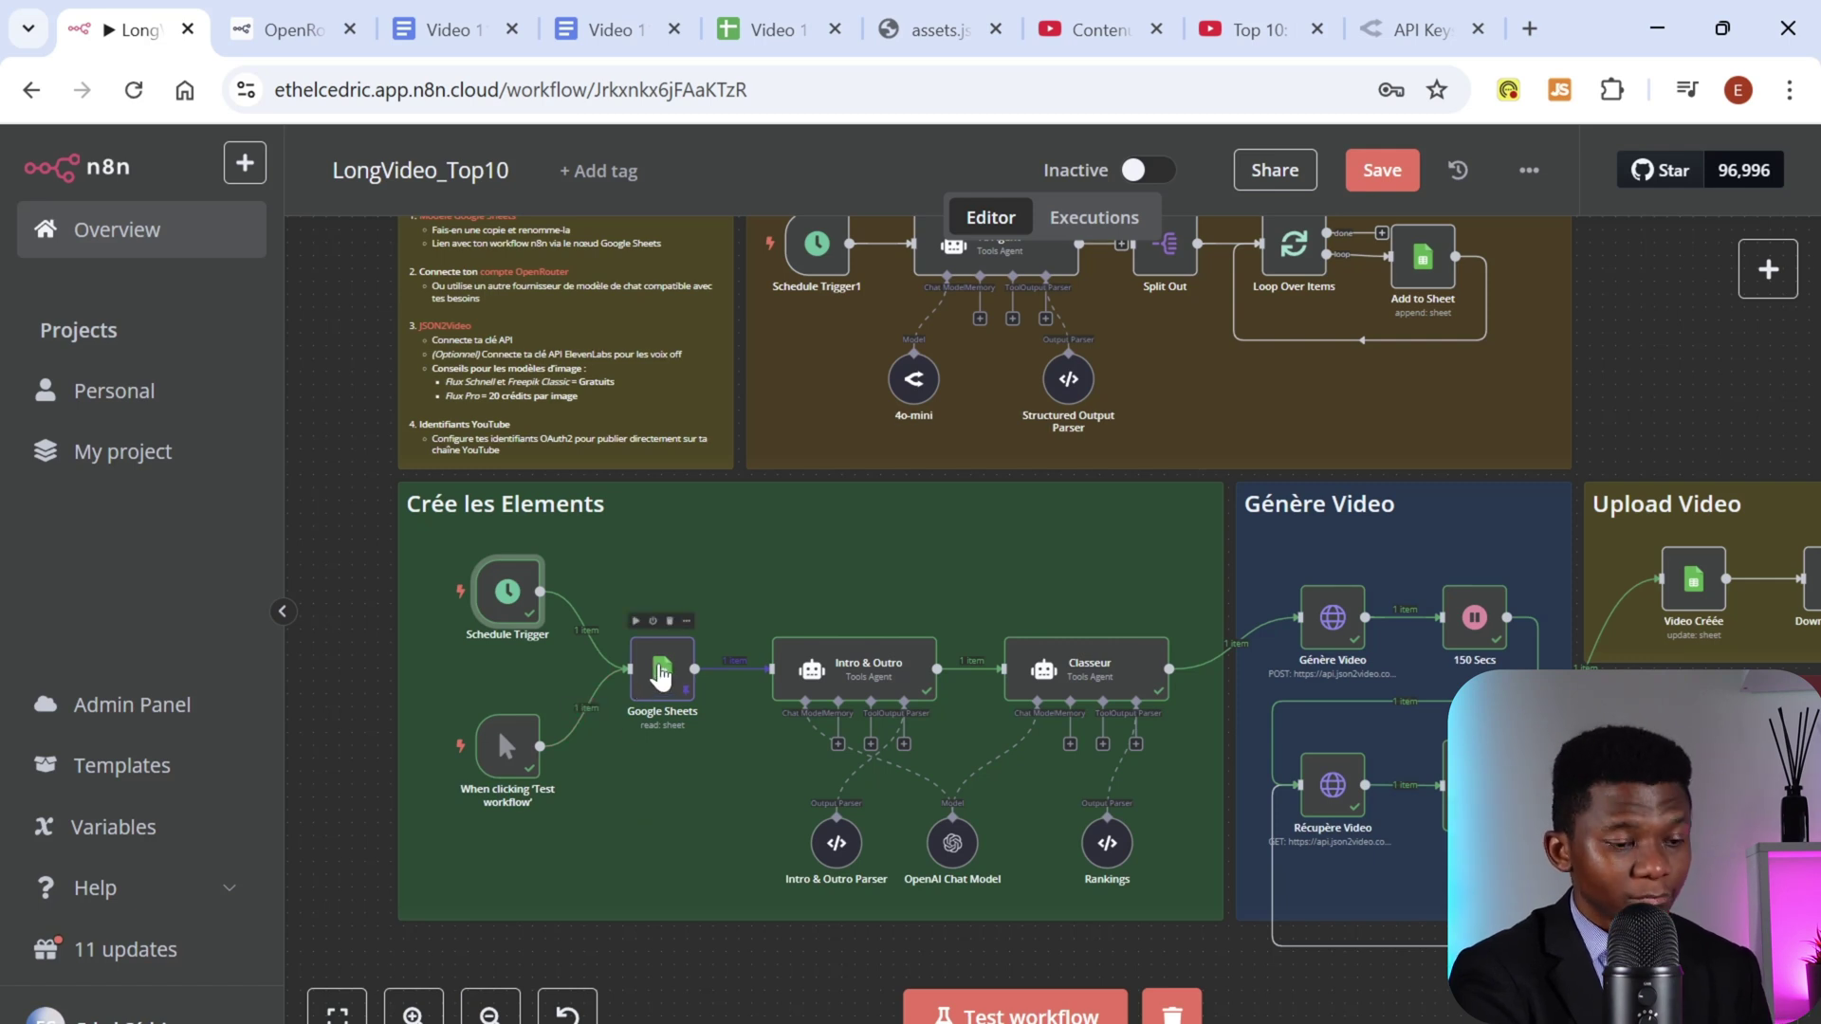
Step: Search the node library for "sheet", locate the Google Sheets node, and return to the canvas without adding anything
mouse_move(567, 735)
left_click(1770, 275)
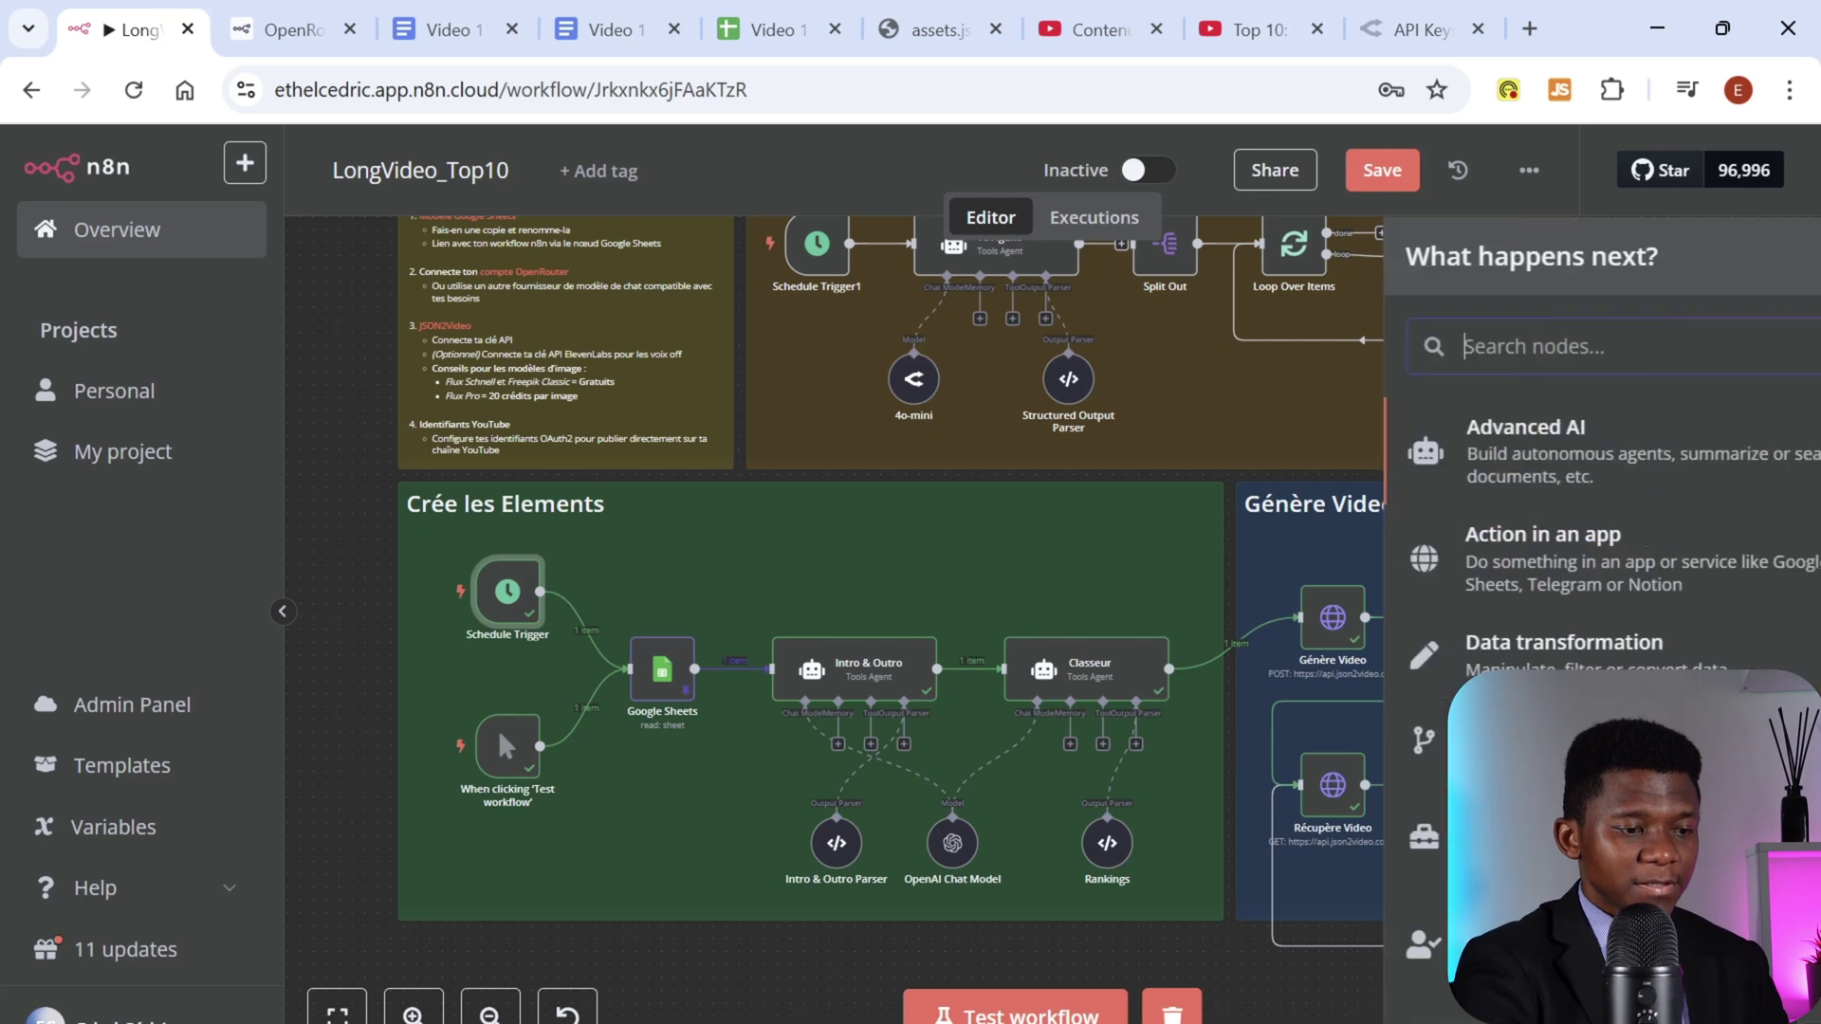
type("sheet")
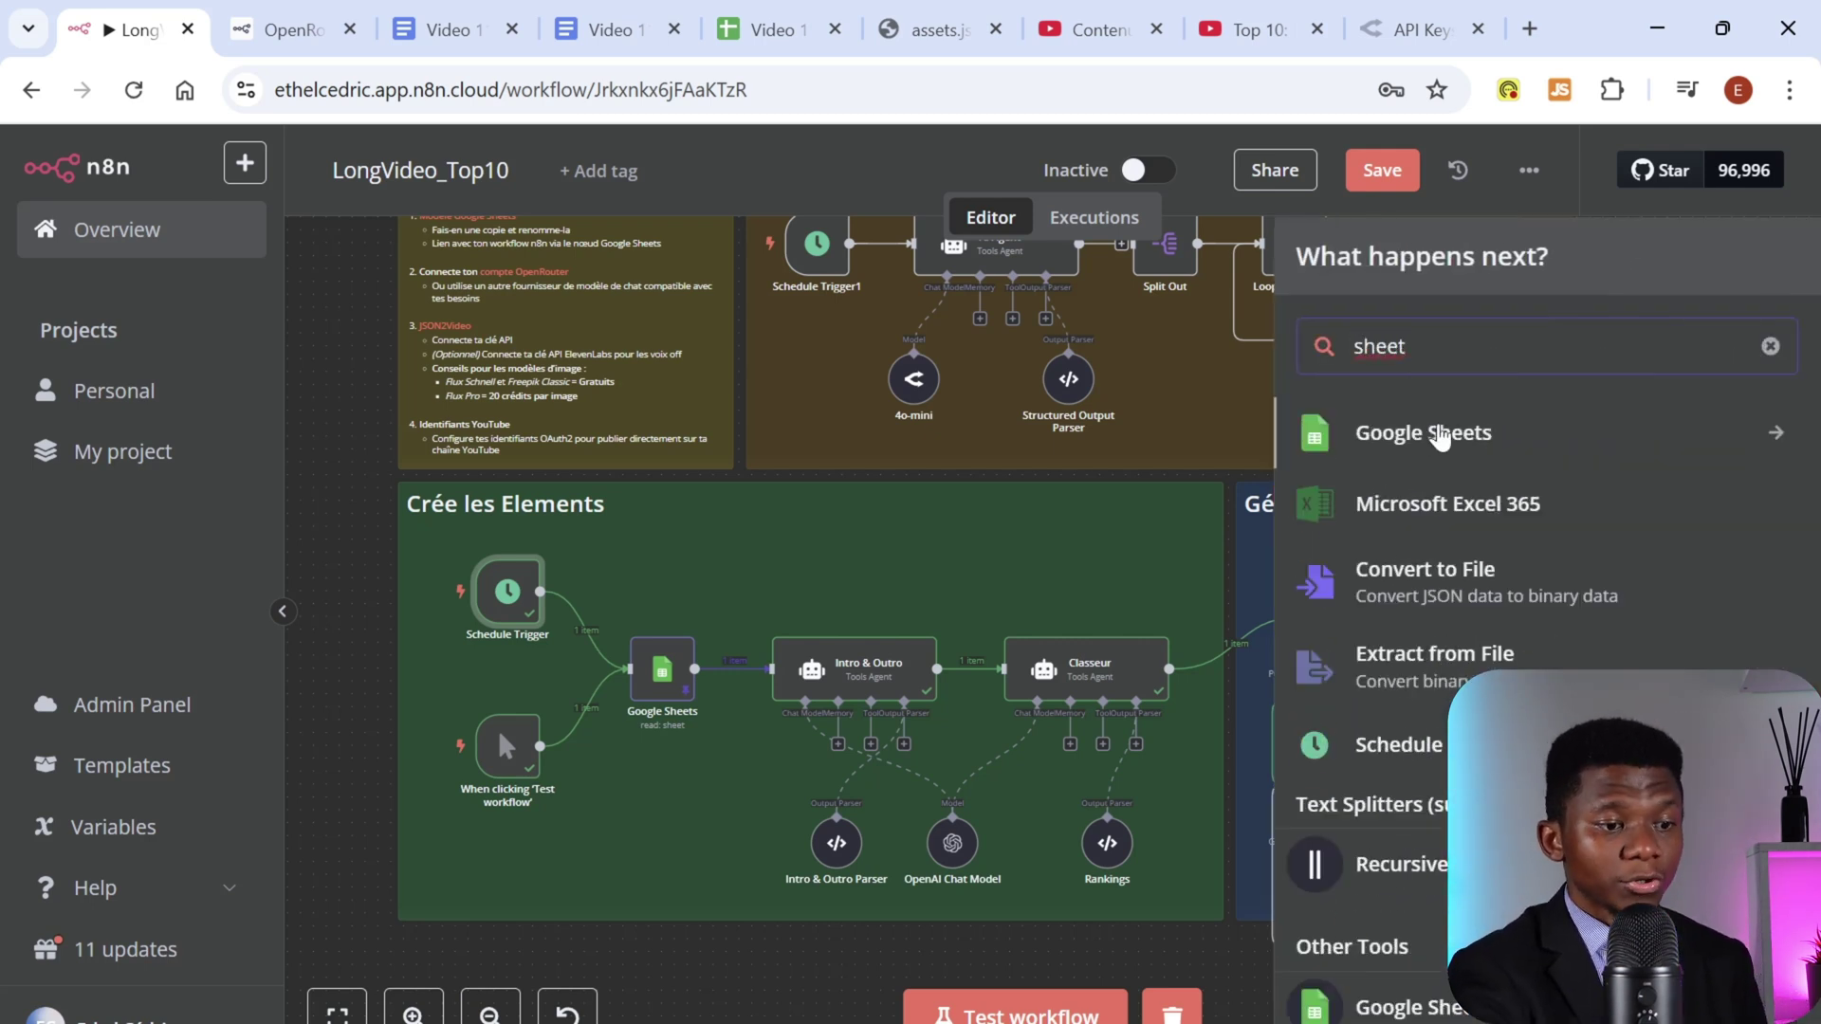
left_click(1437, 429)
key("Escape")
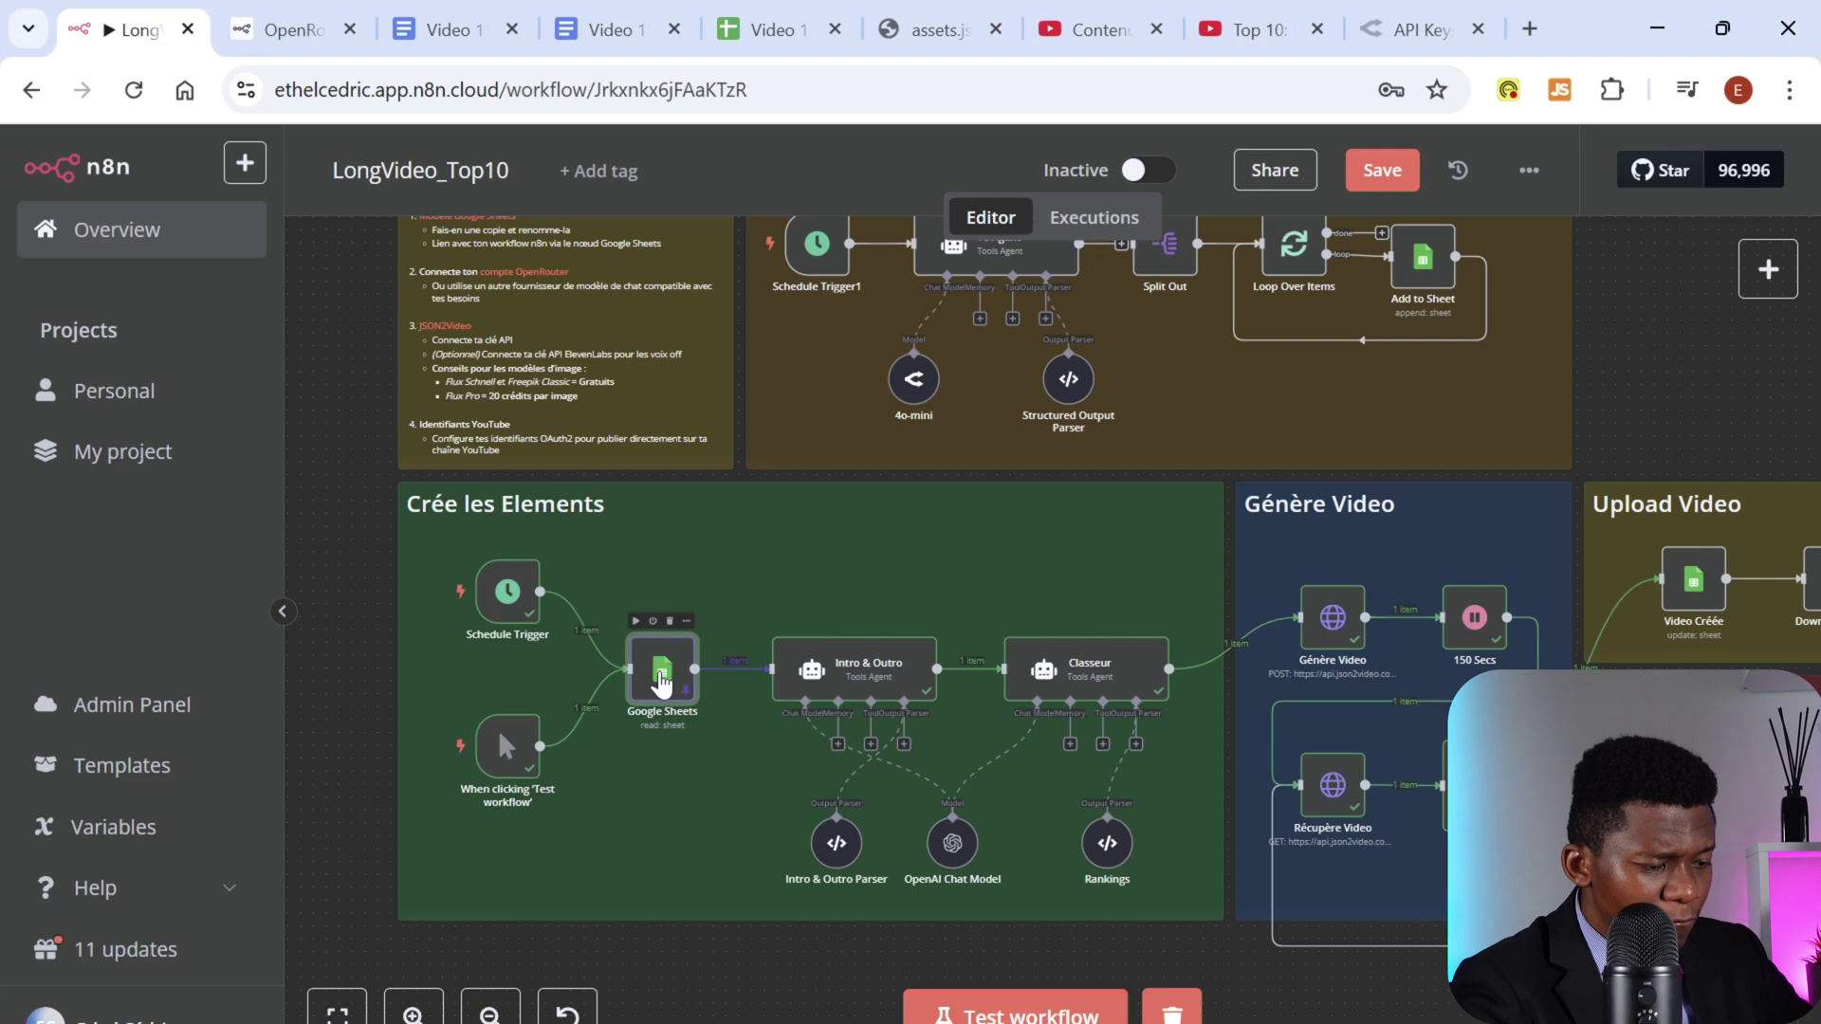
Step: Set the credential of the Google Sheets node in the Crée les Elements section to Google Sheets account 3
double_click(666, 670)
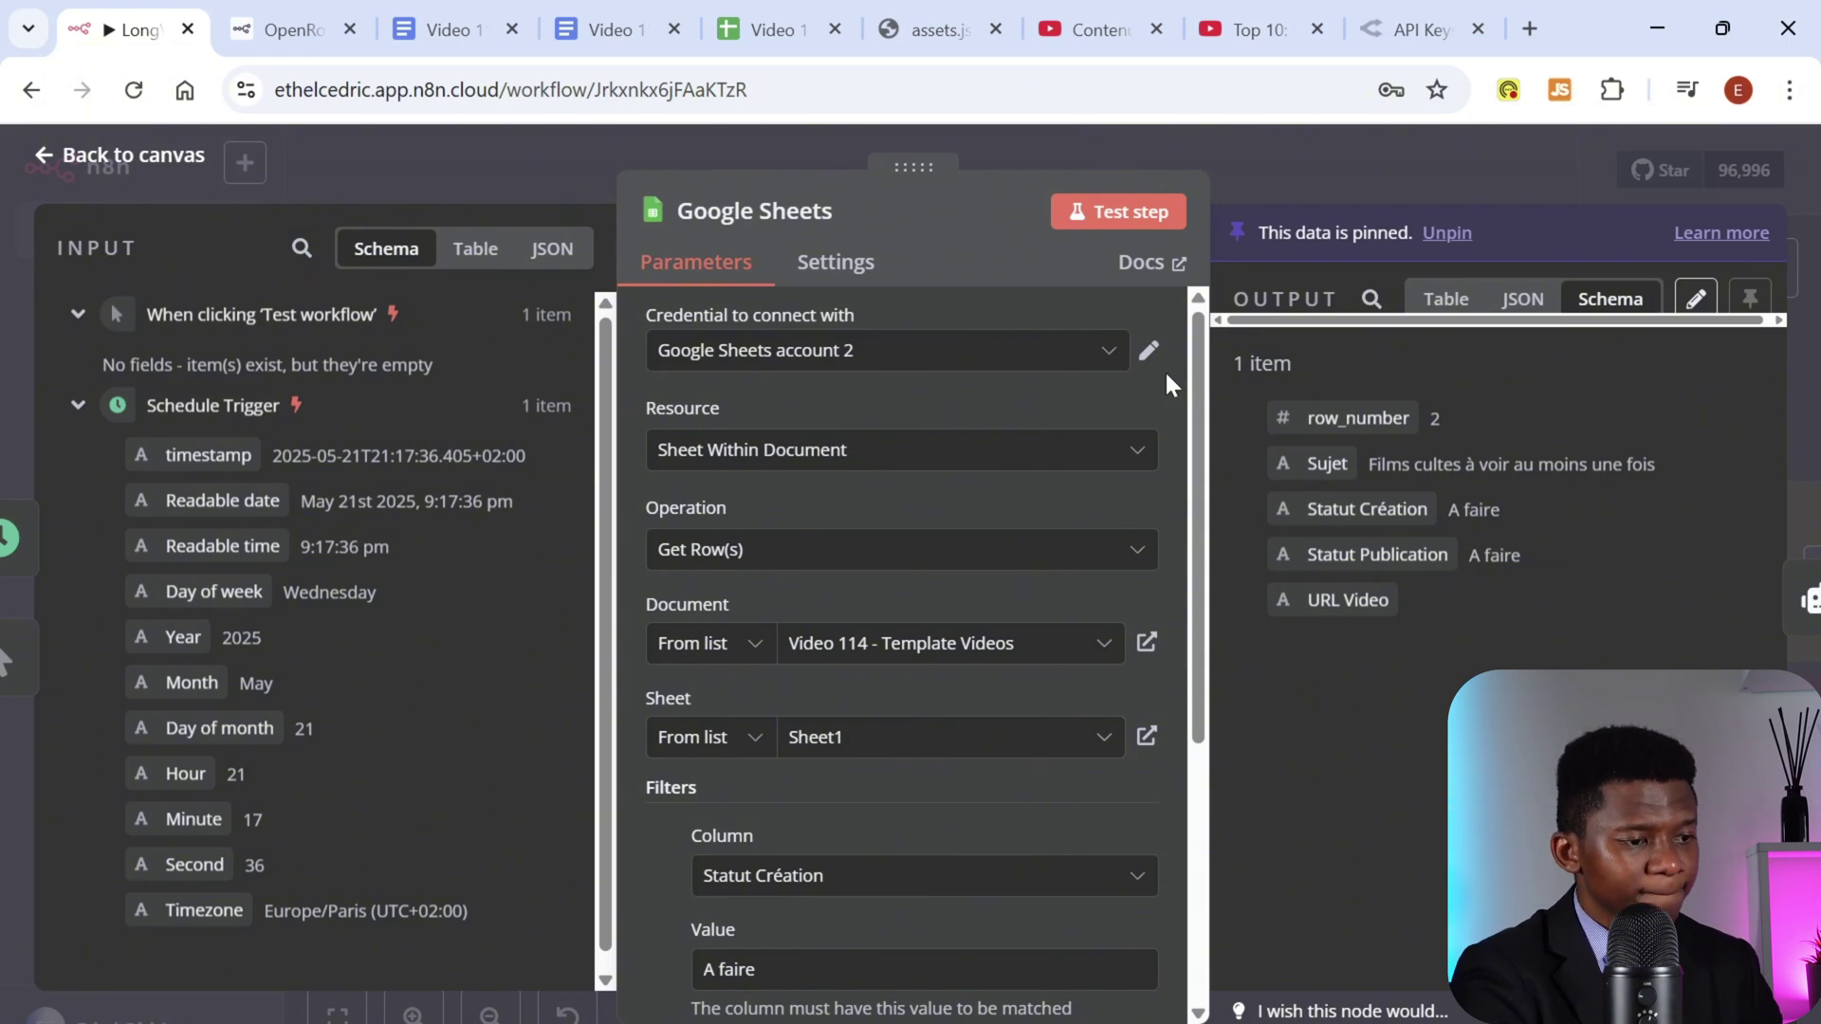
left_click(1105, 356)
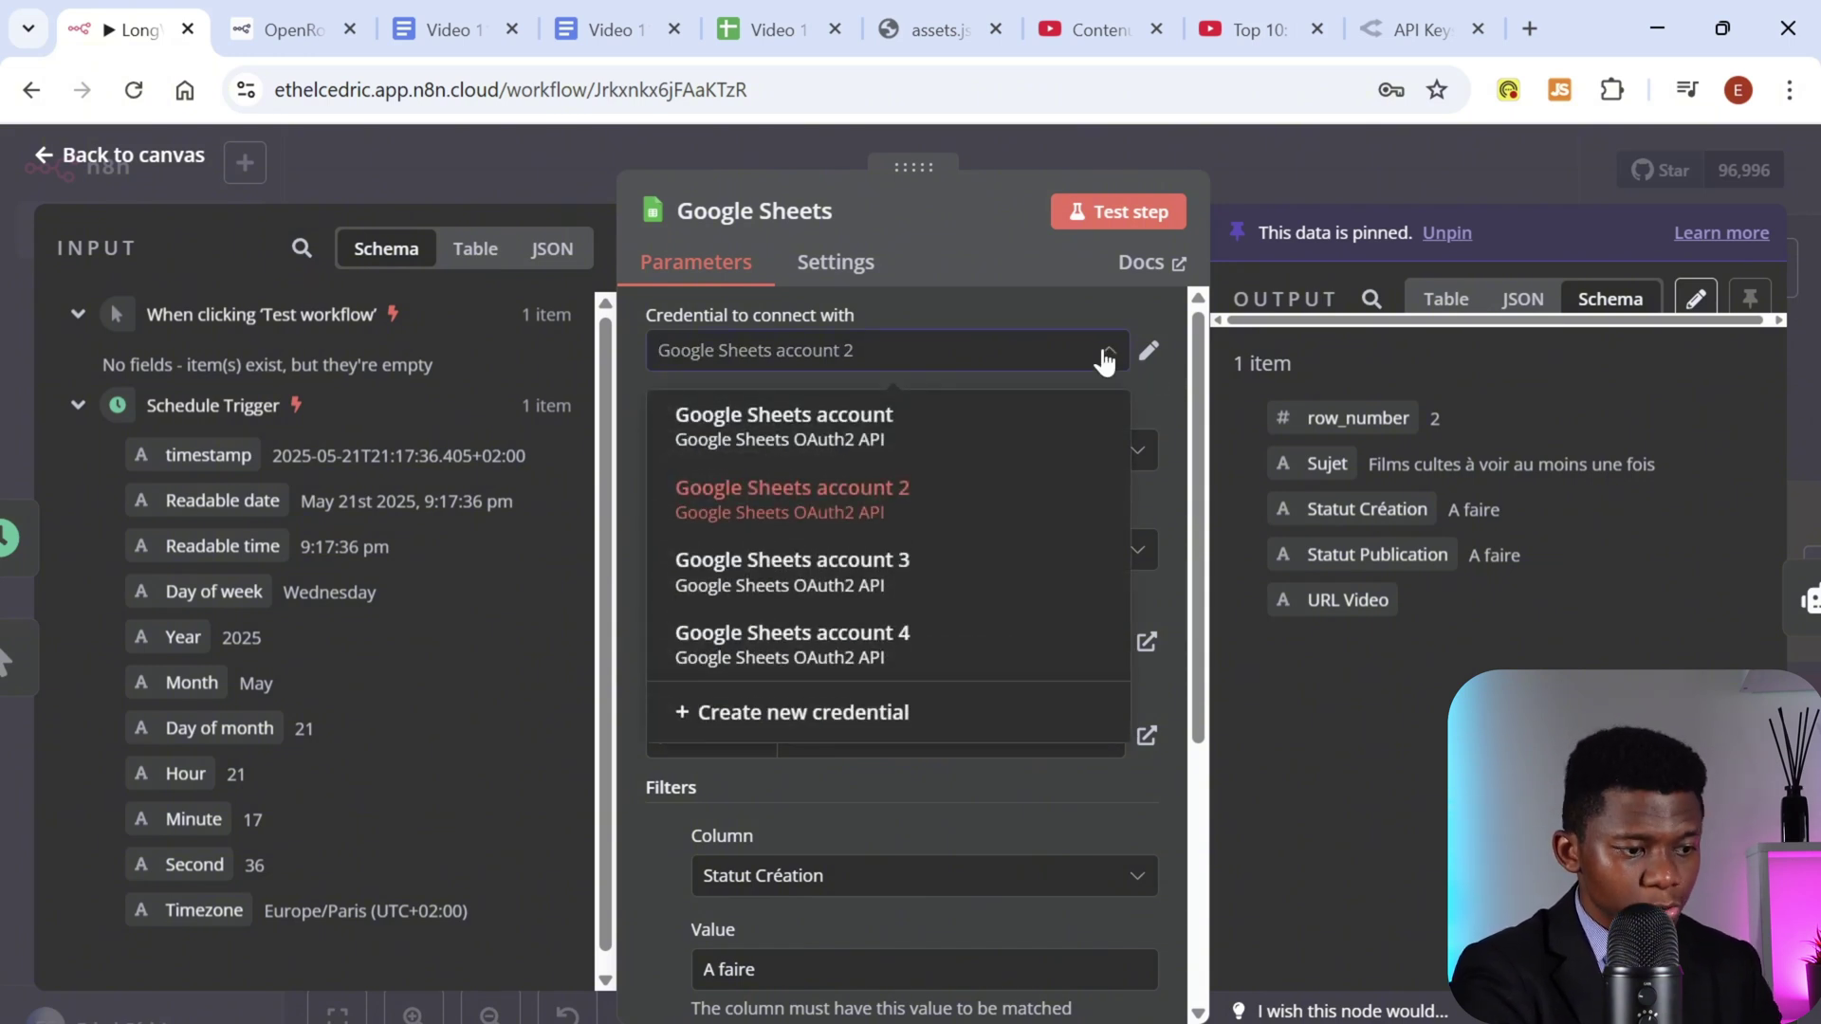
left_click(943, 567)
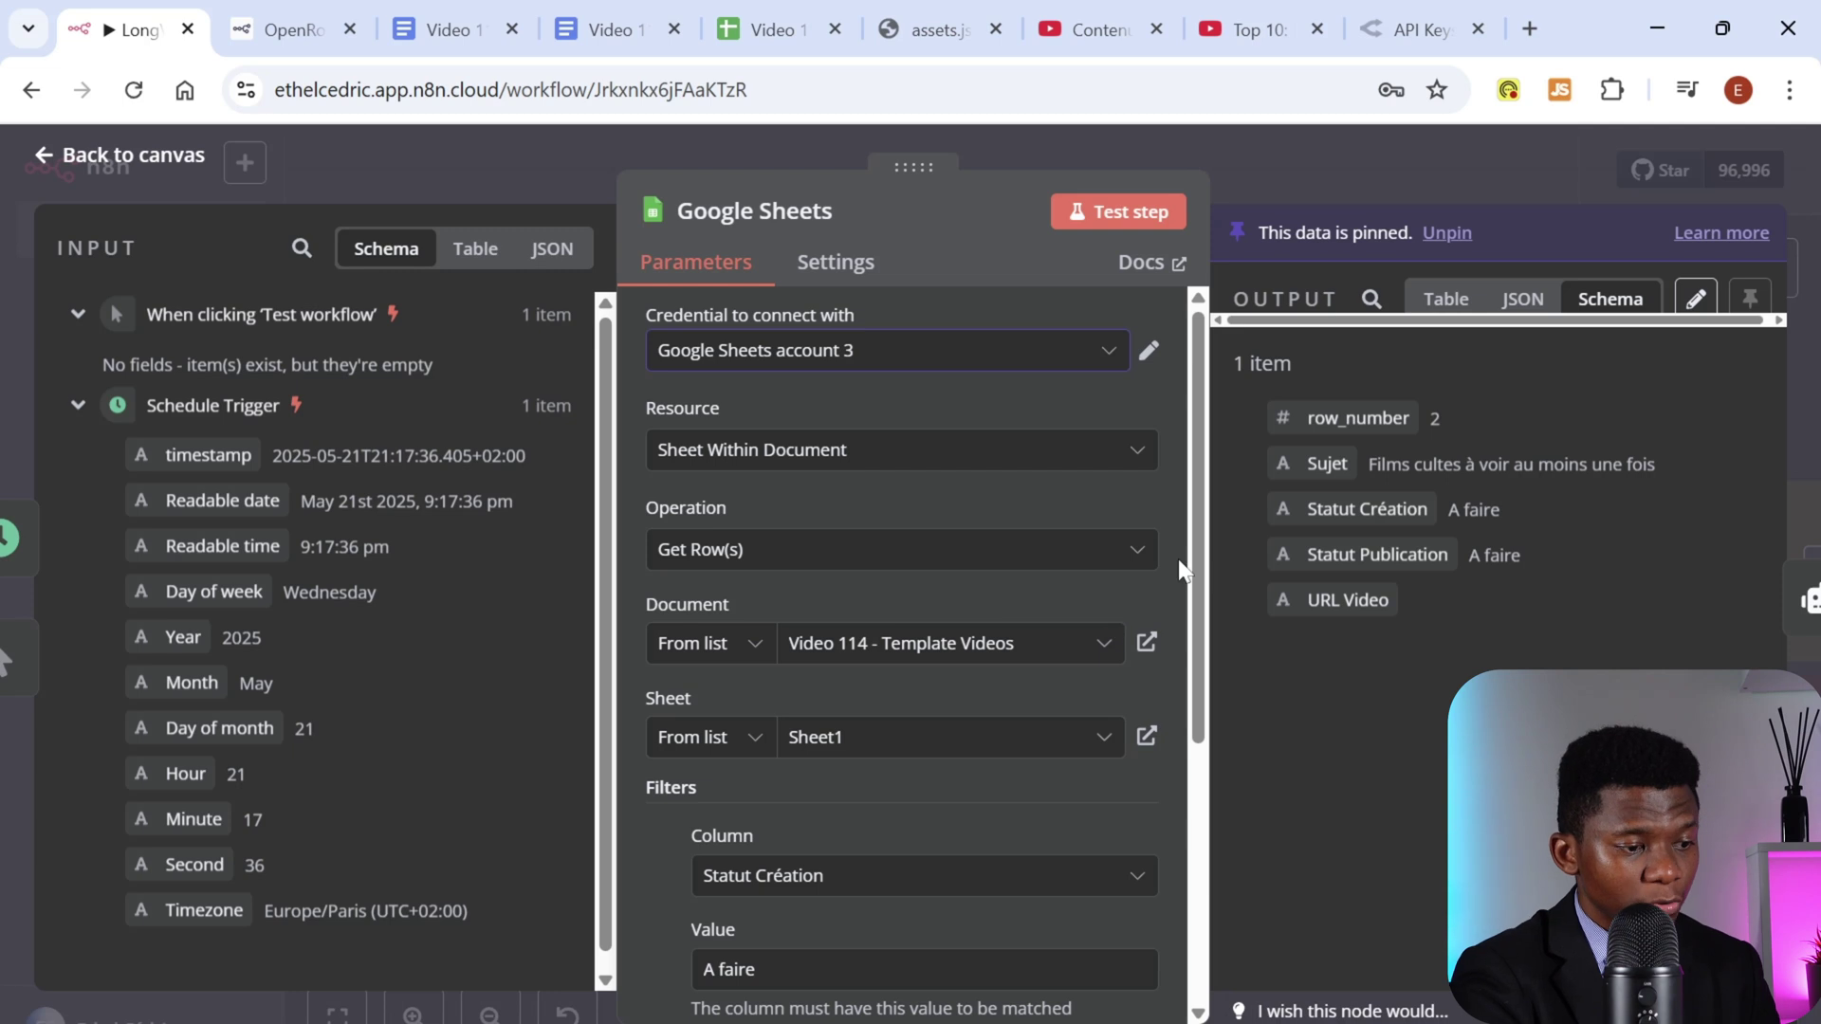
Step: Review the Google Sheets node's document, sheet and Statut Création filter, comparing the filter with the spreadsheet's status column
scroll(1178, 569, "down", 3)
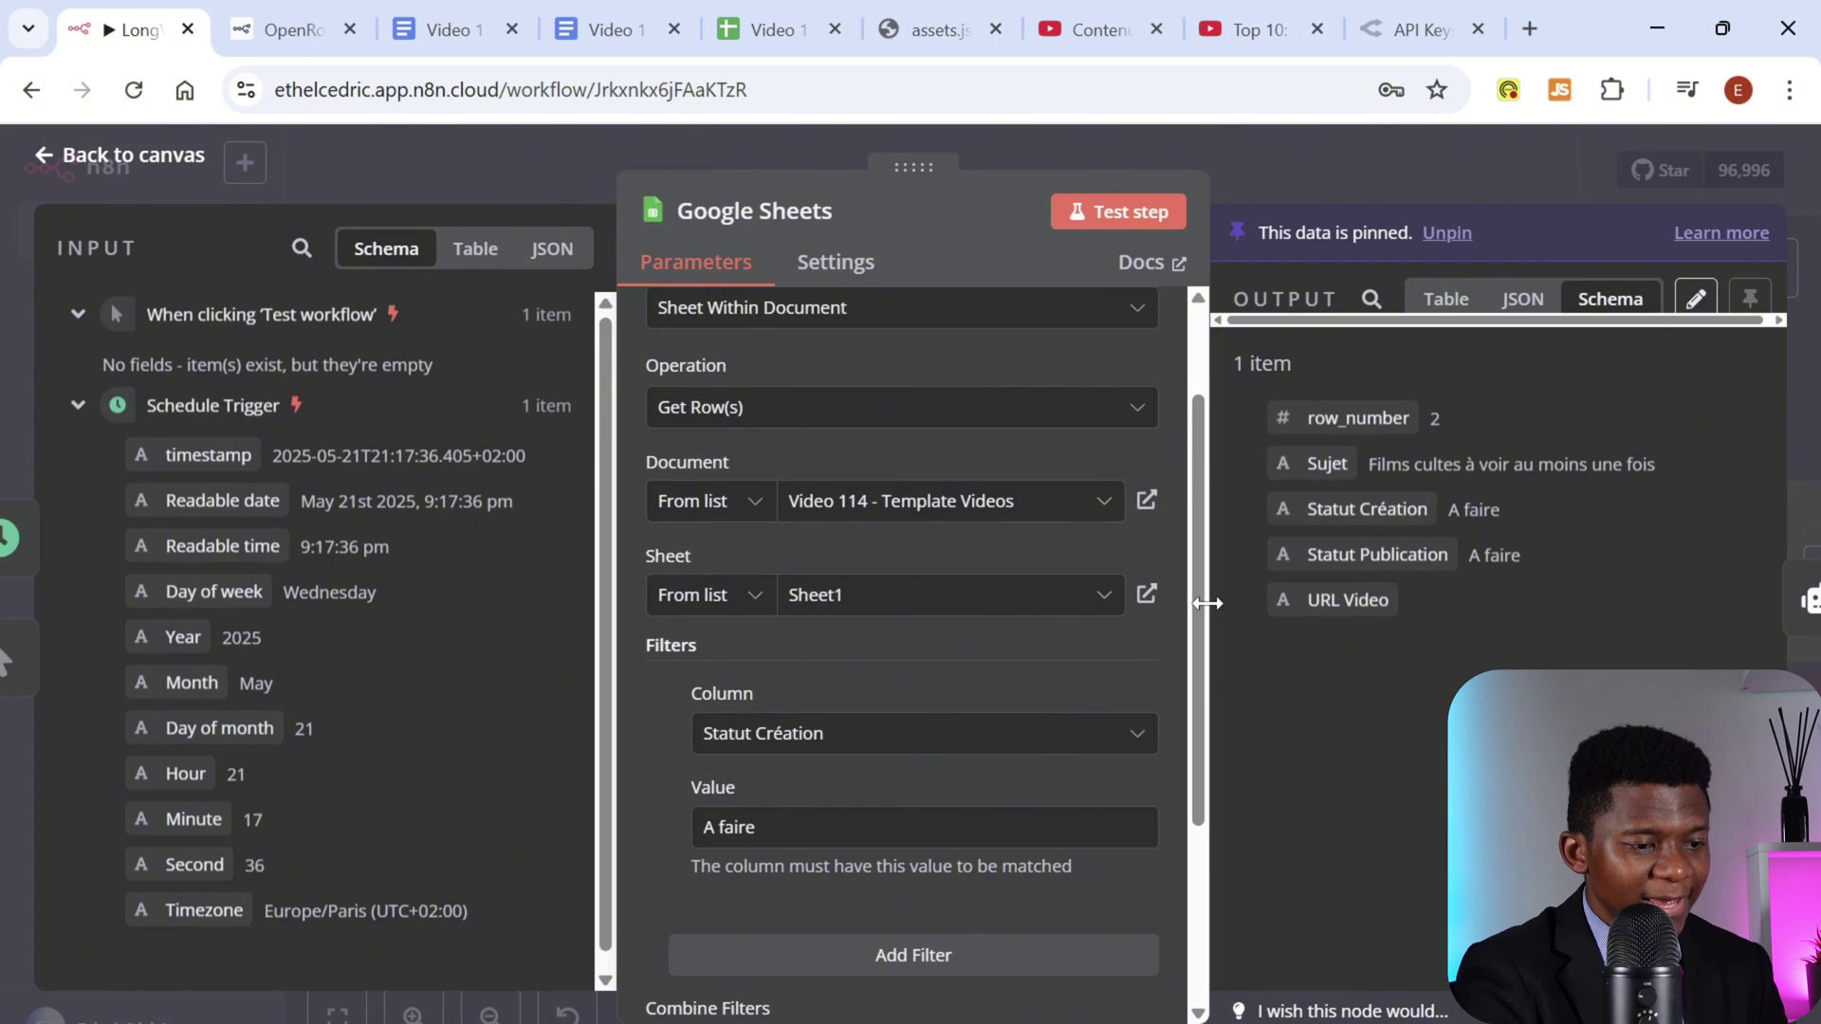
left_click_drag(1197, 607, 1202, 697)
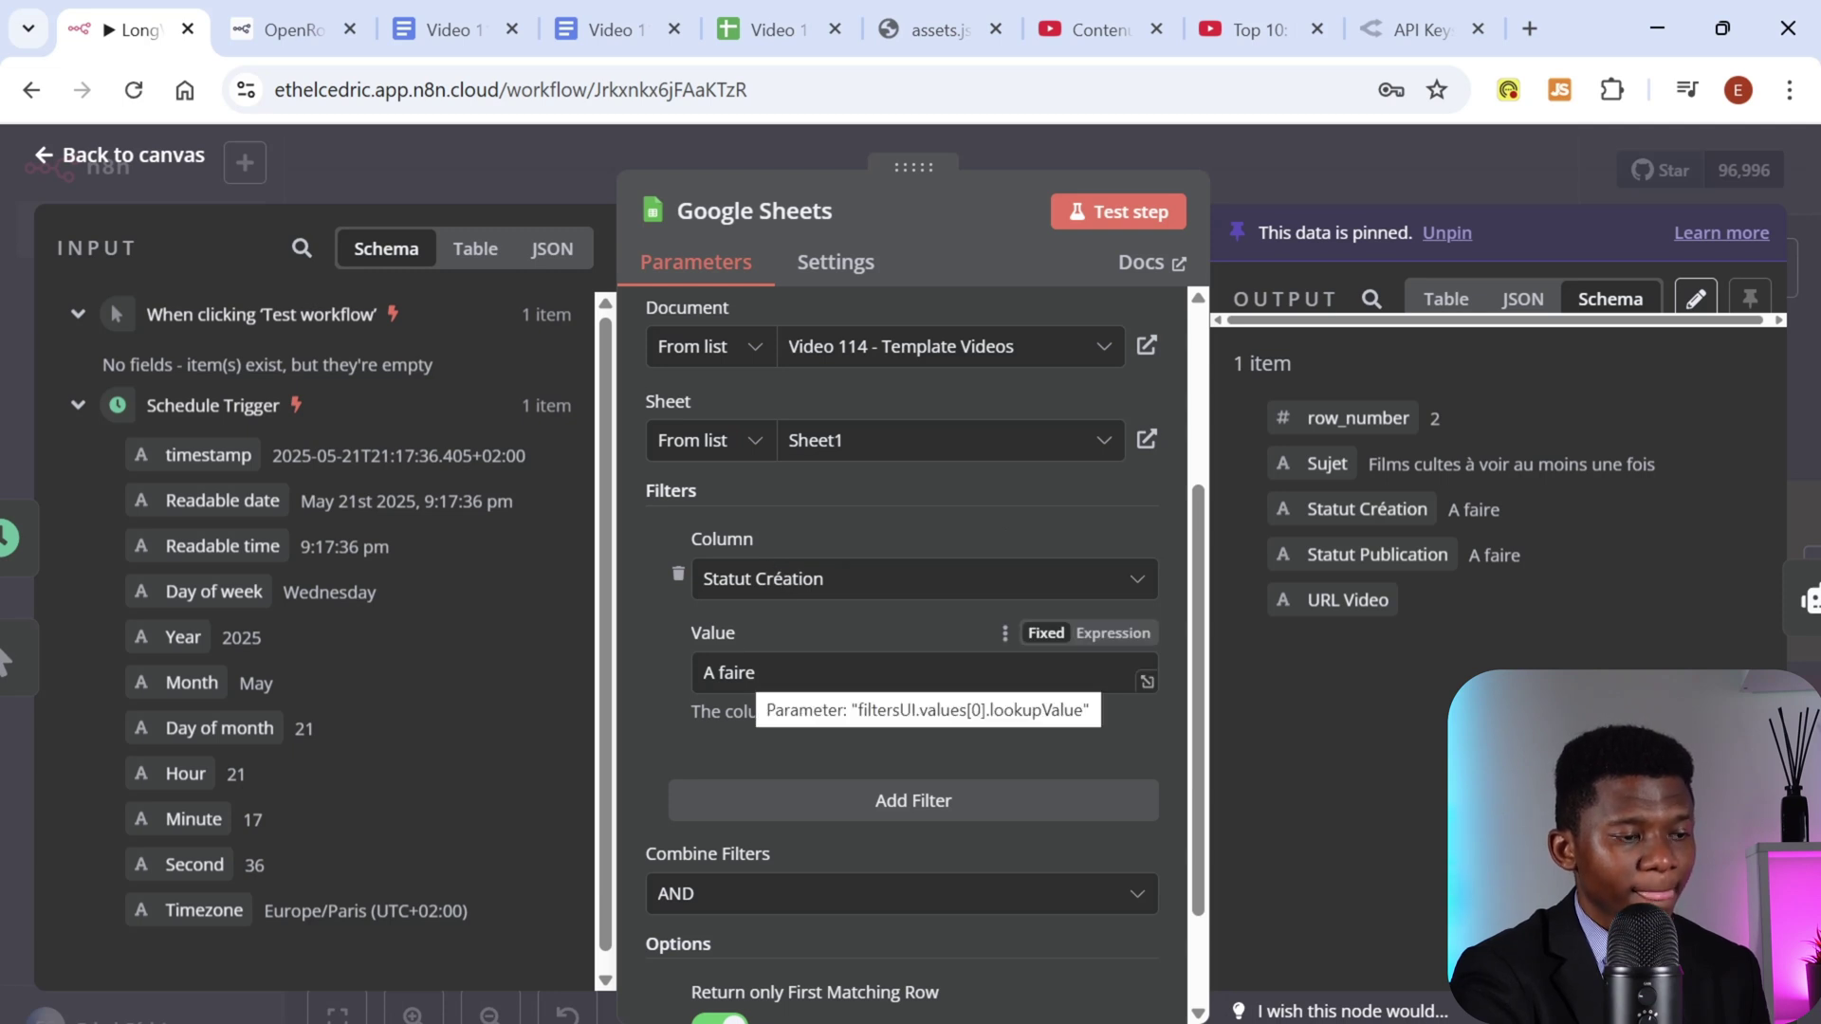
key("ctrl+5")
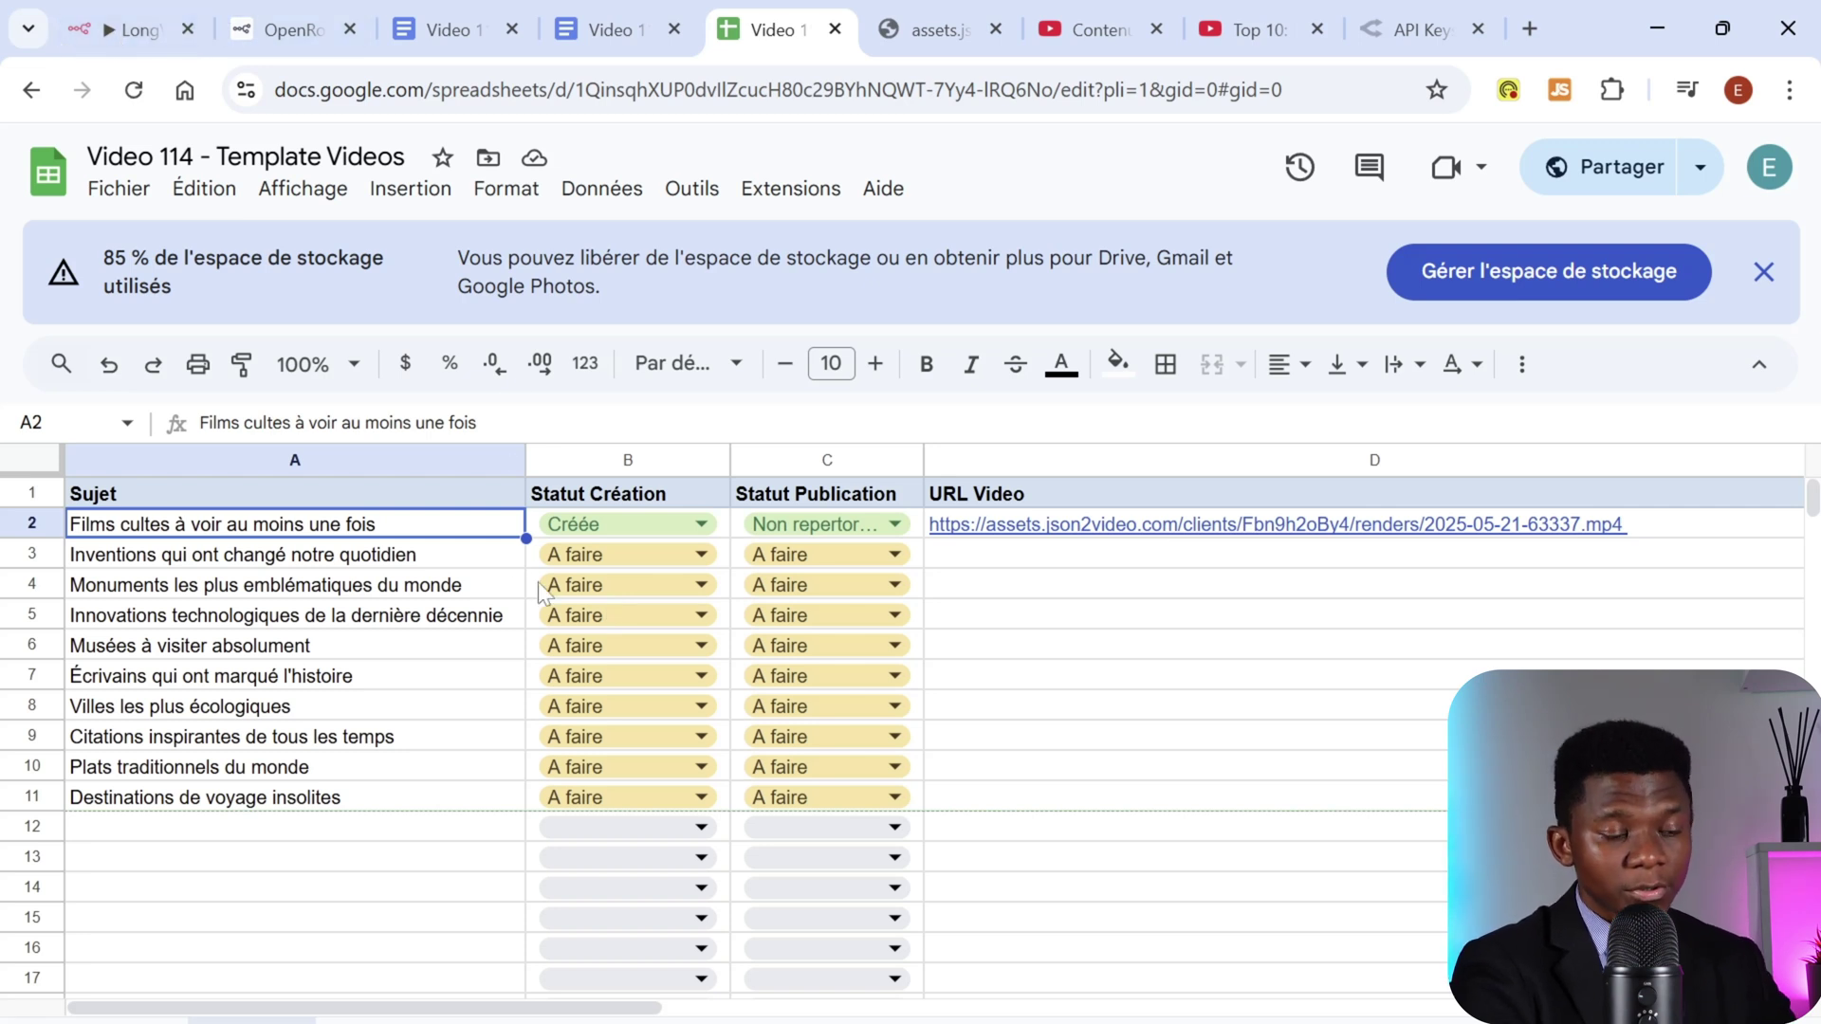
left_click(112, 30)
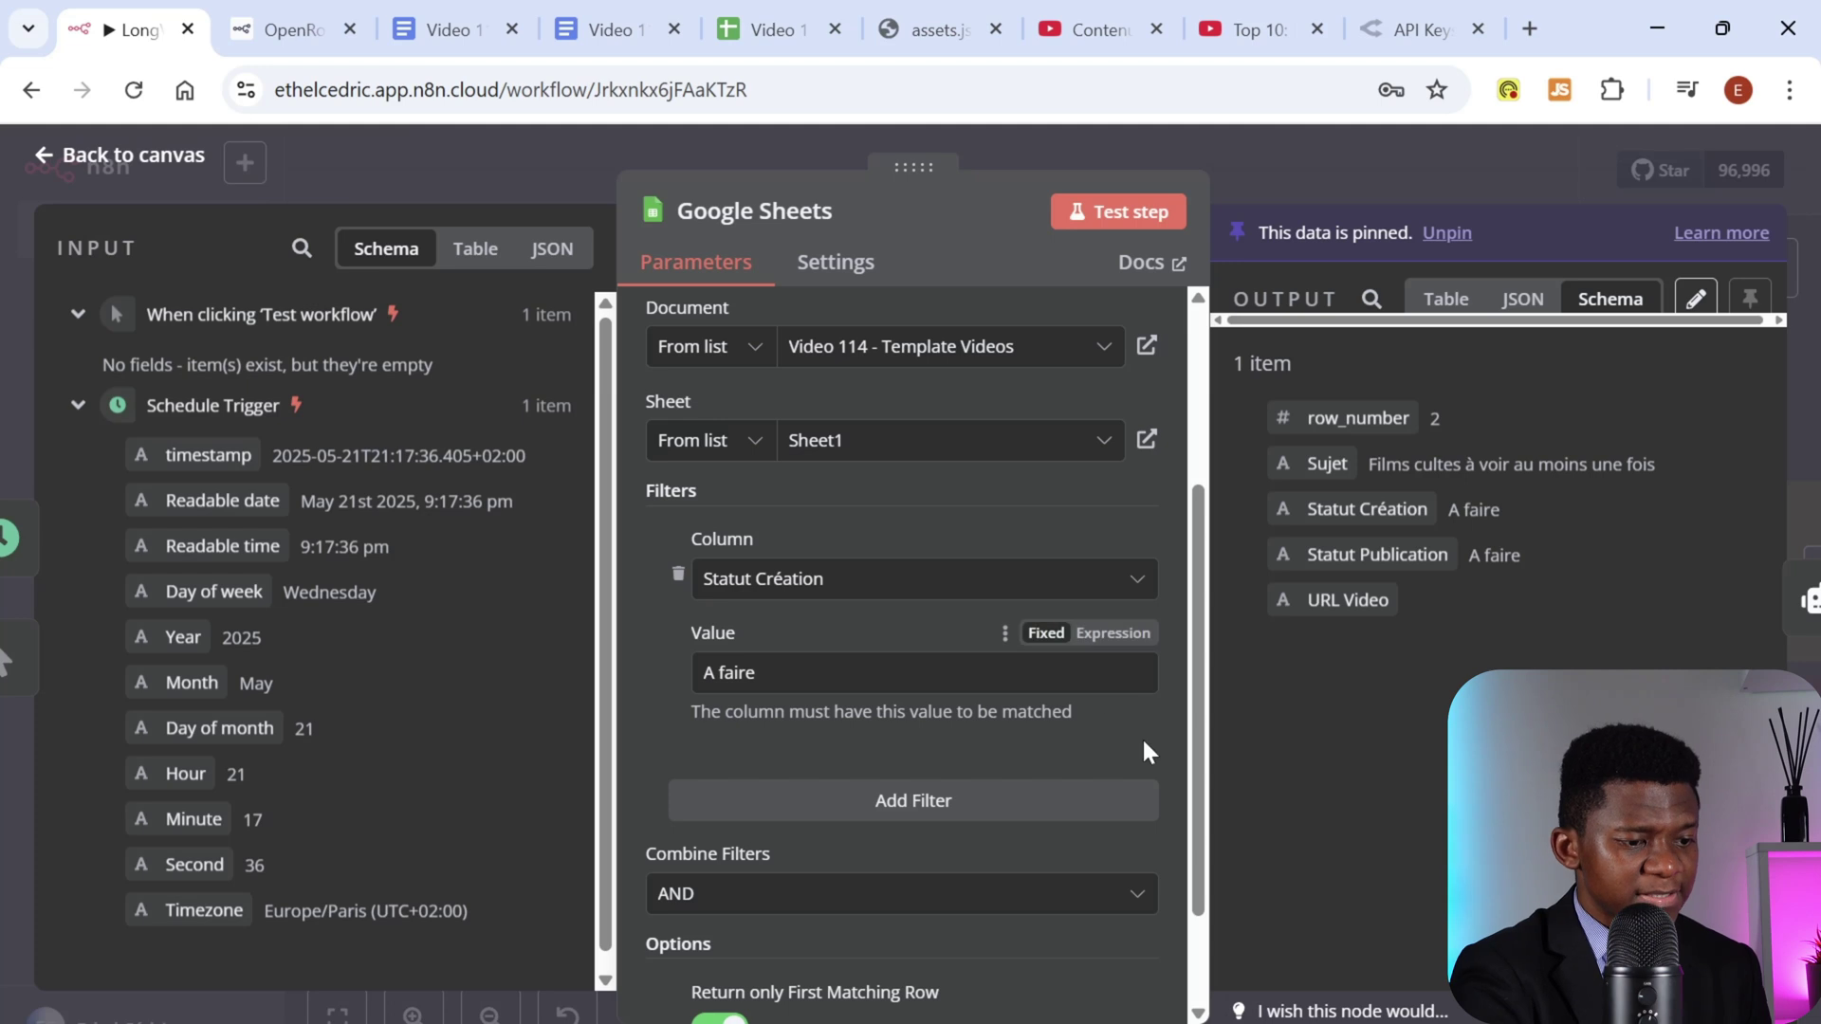
Step: Examine the Return only First Matching Row option, select row 2 in the spreadsheet to illustrate it, and return to n8n
left_click_drag(1199, 702, 1196, 785)
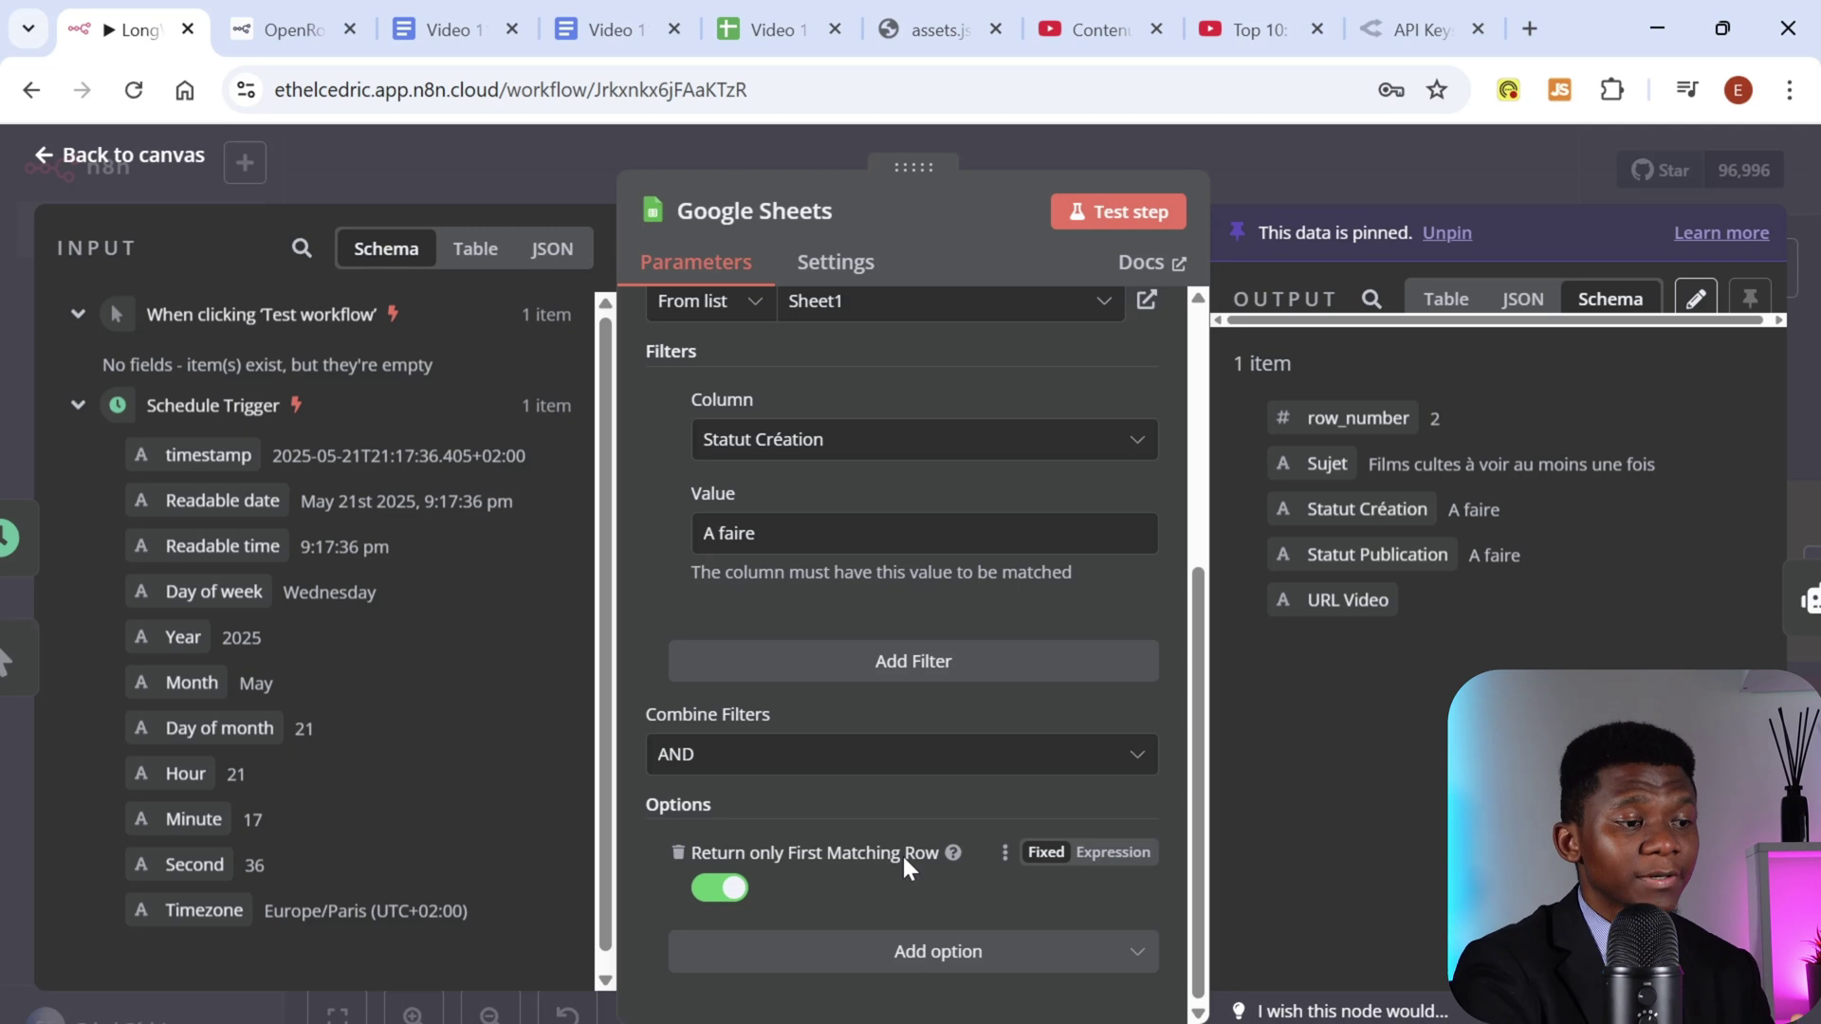
left_click(773, 28)
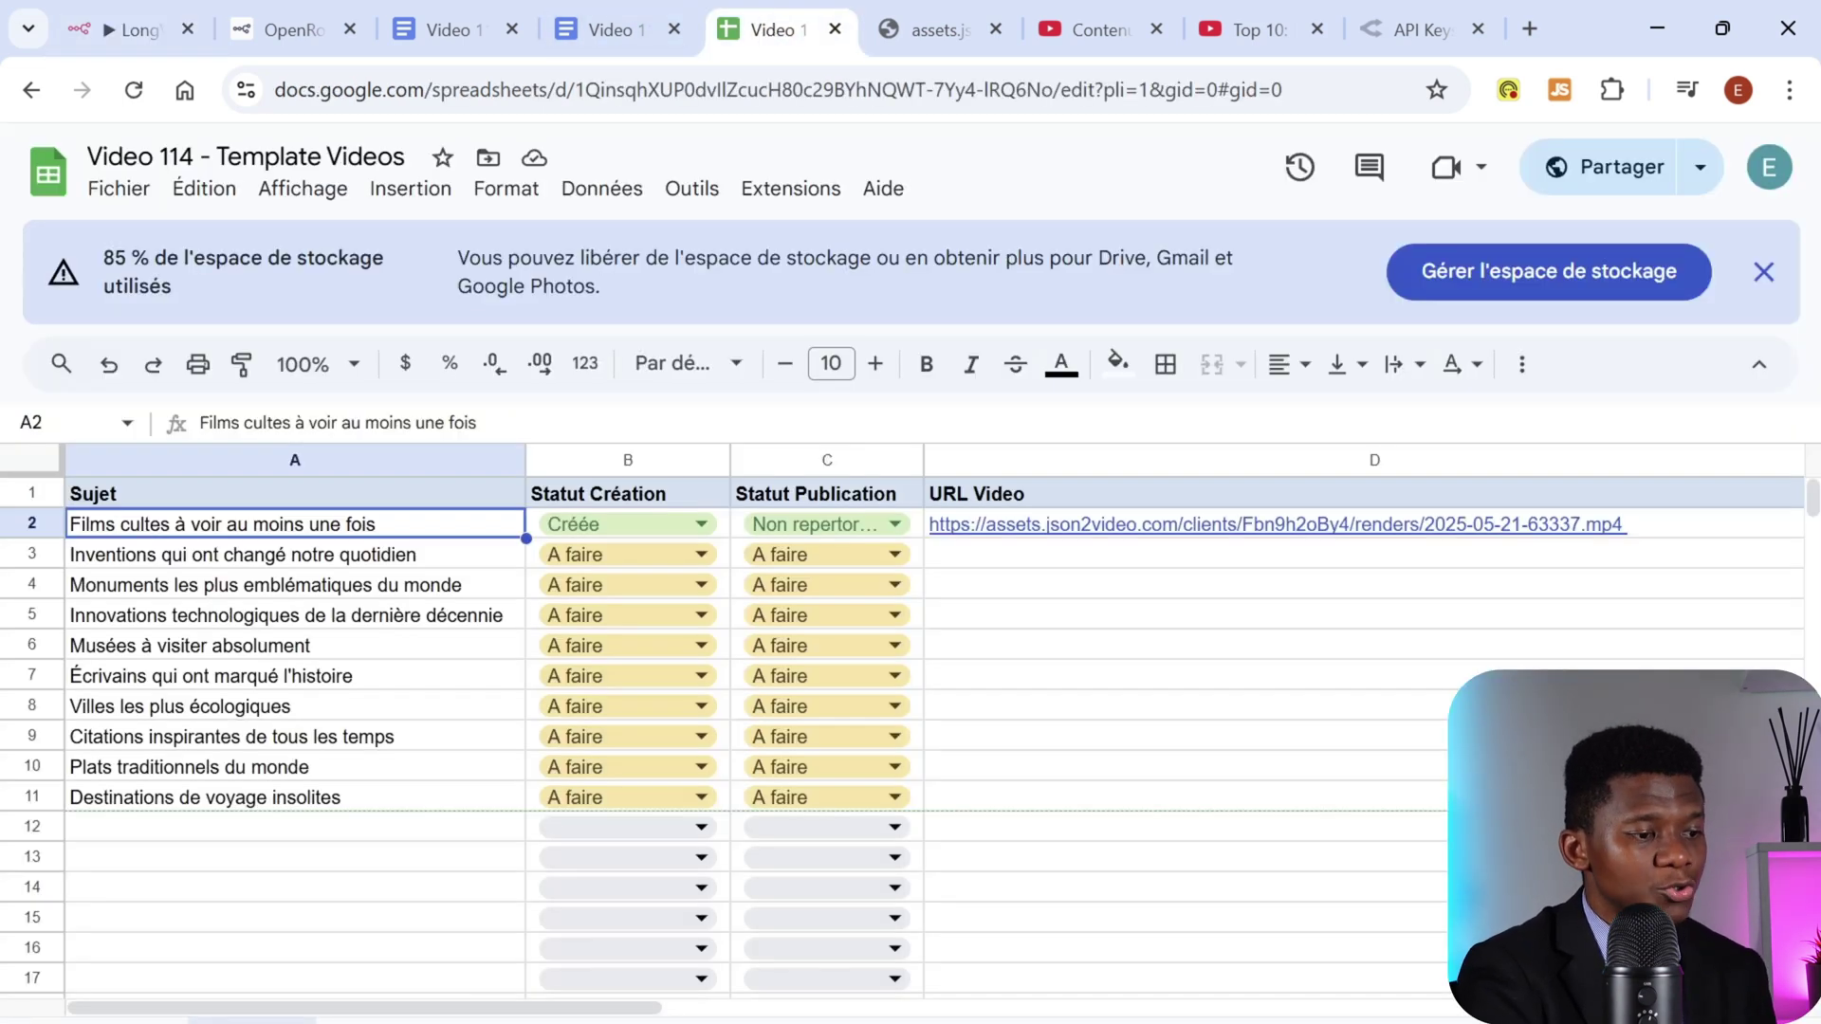
left_click(19, 525)
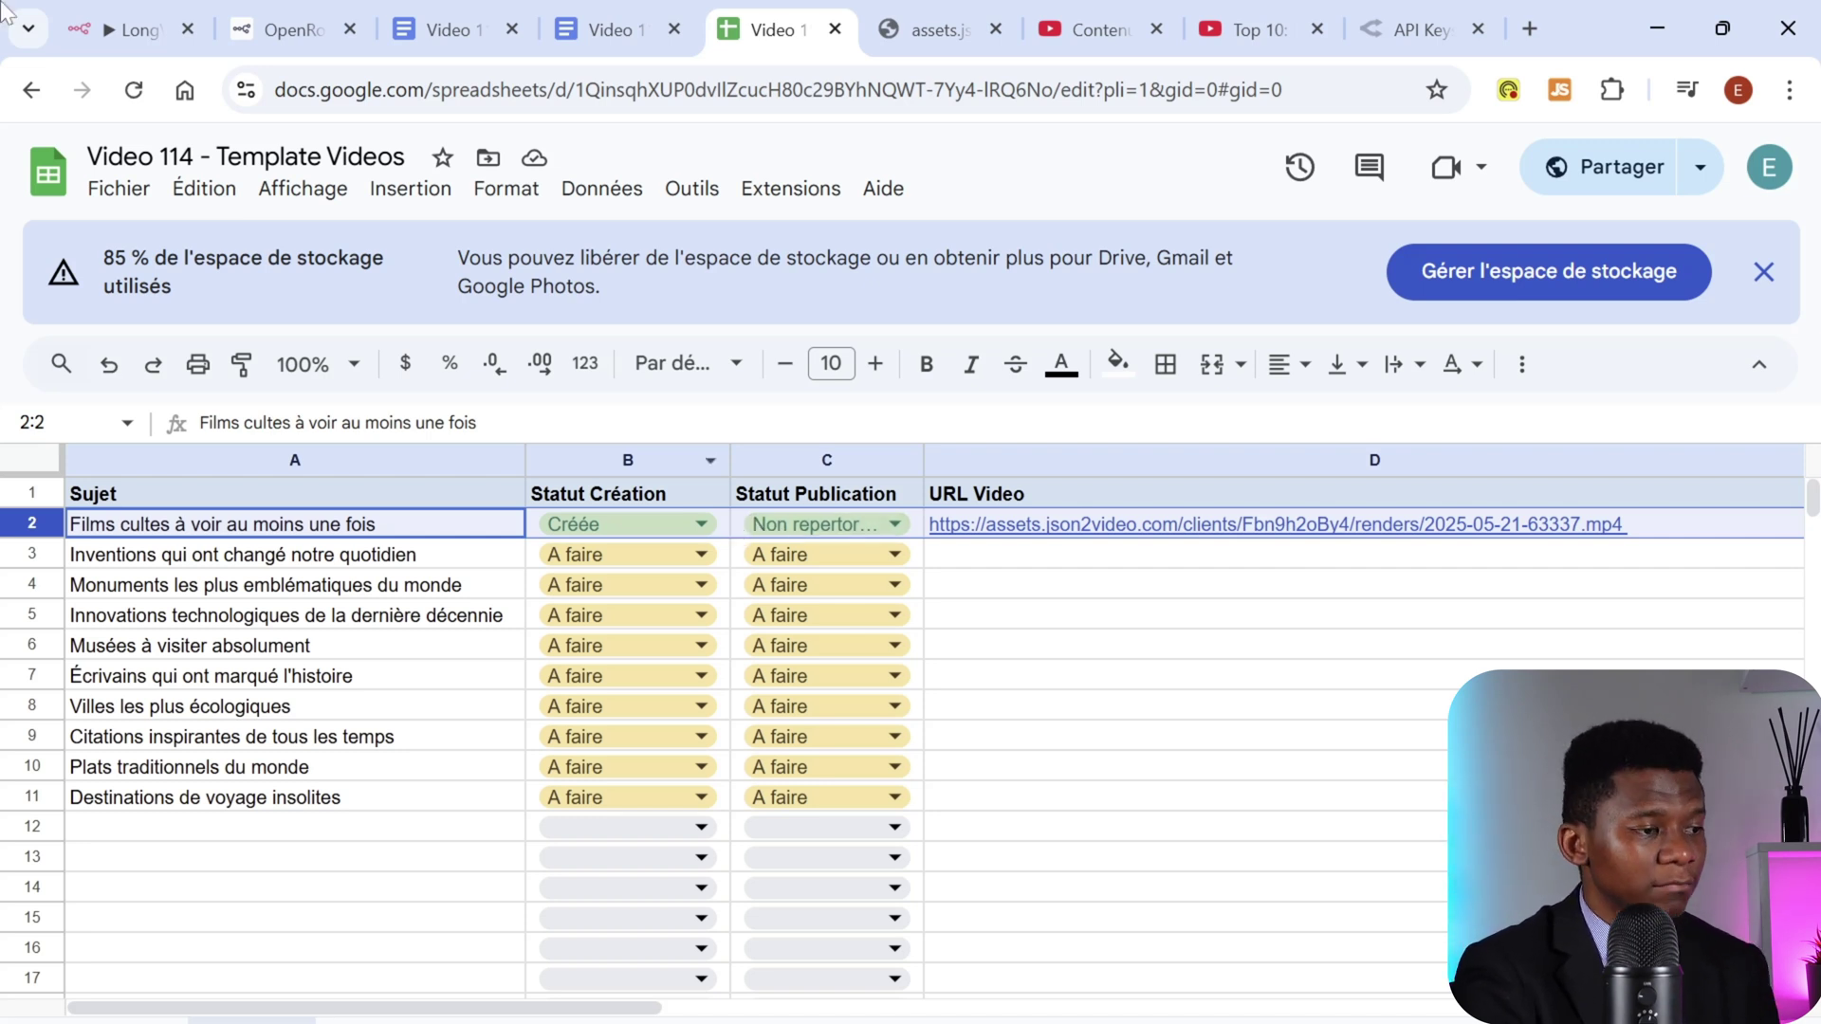
left_click(123, 29)
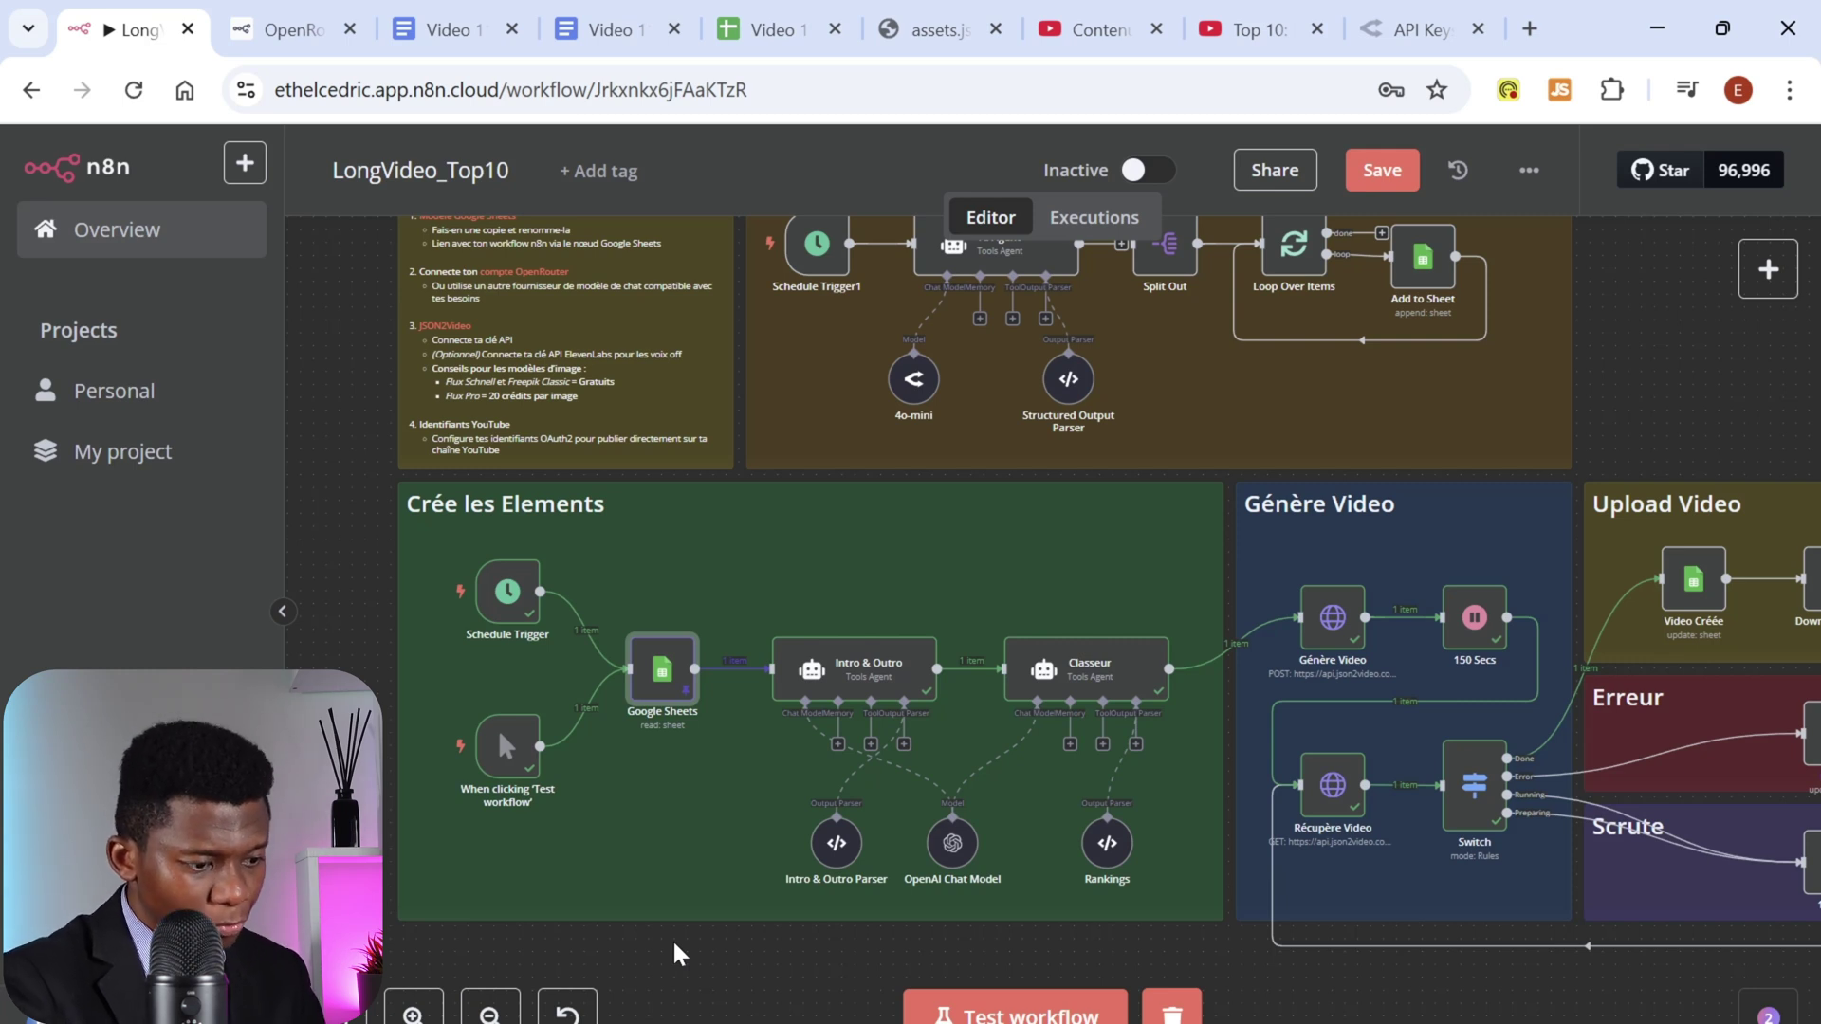
Step: Search the node library for "ai ag" to find the AI Agent node
mouse_move(766, 682)
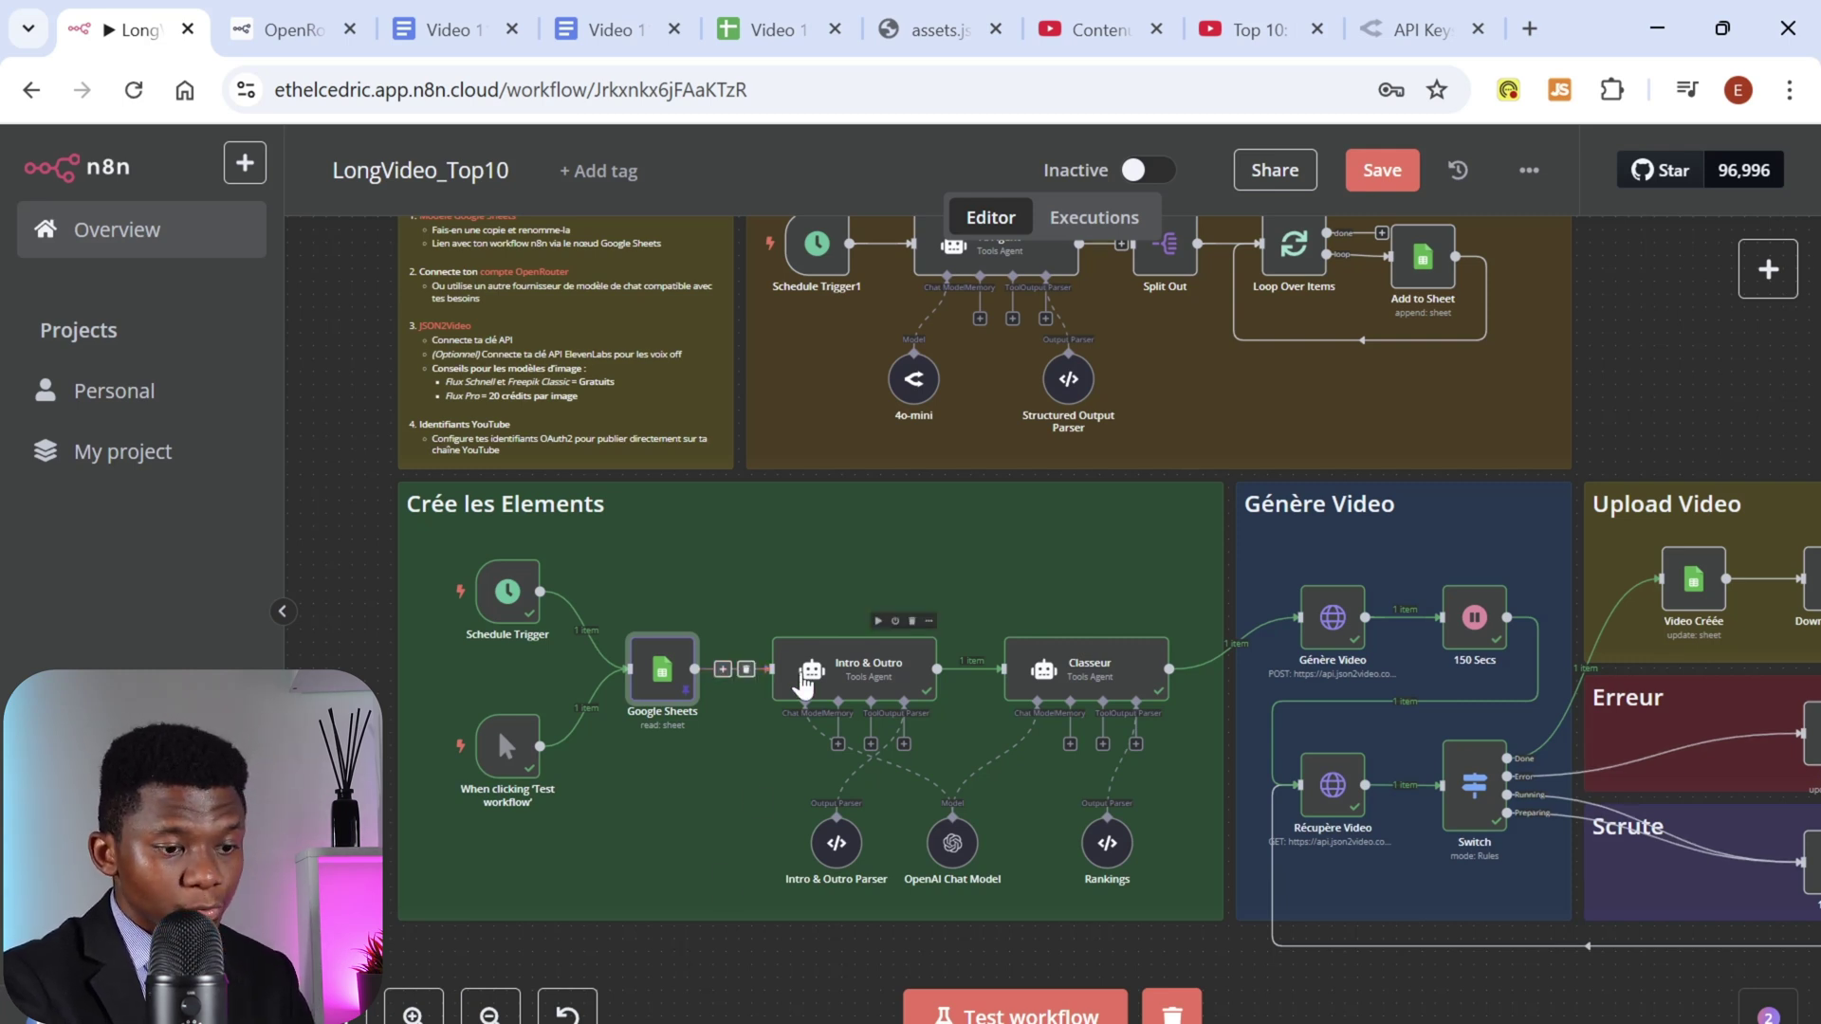
left_click(1766, 272)
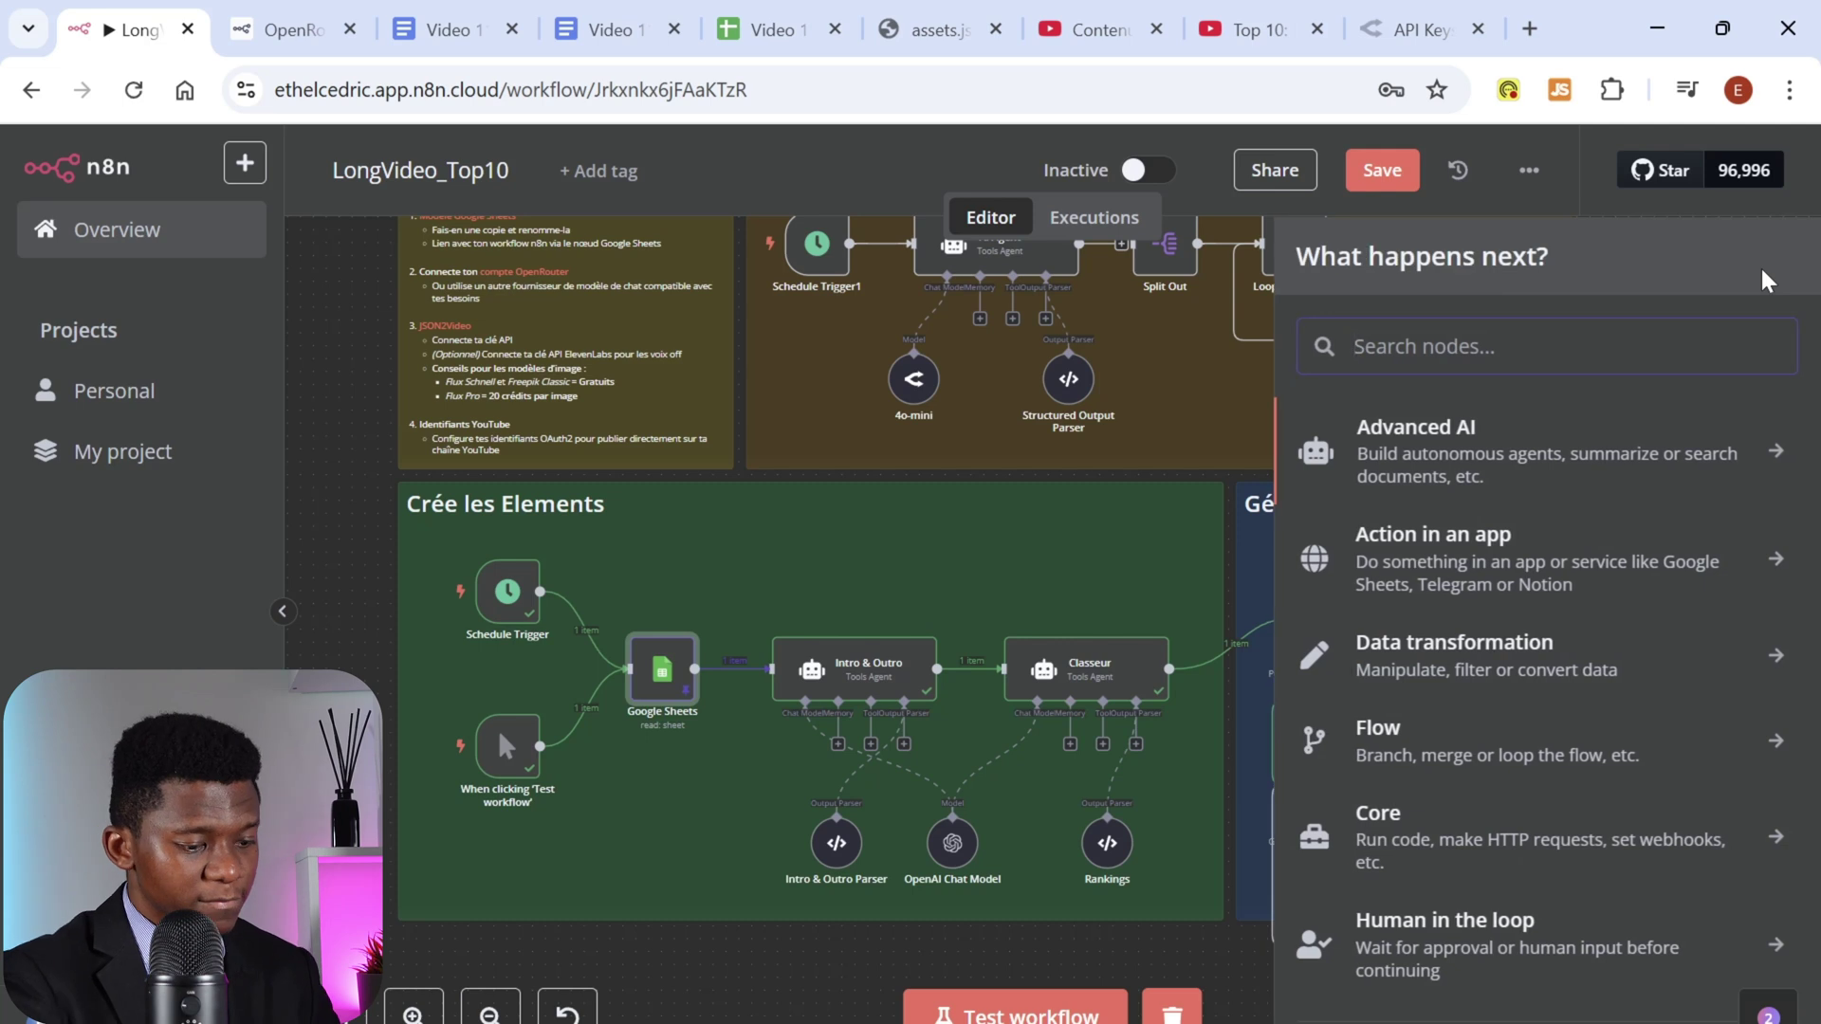
type("ai ag")
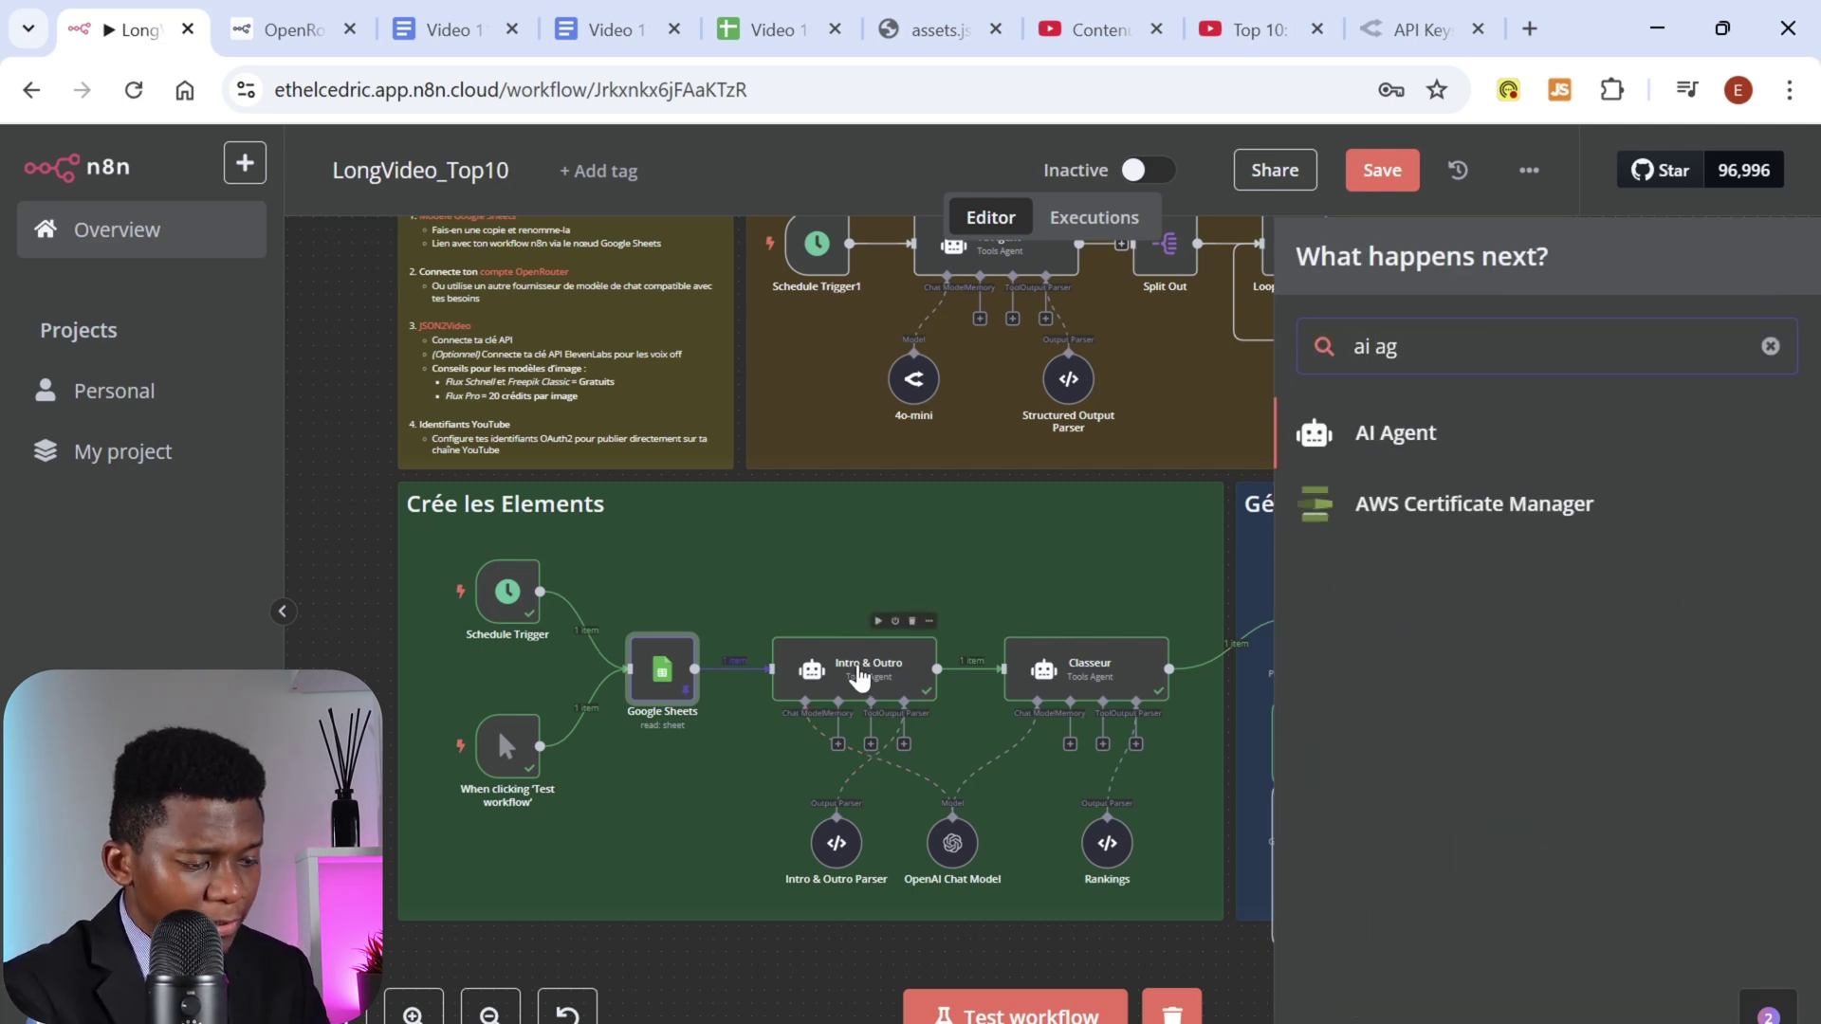
Step: Review the Intro & Outro agent's prompt source, subject text, output format setting and system message, and return to the canvas
double_click(854, 679)
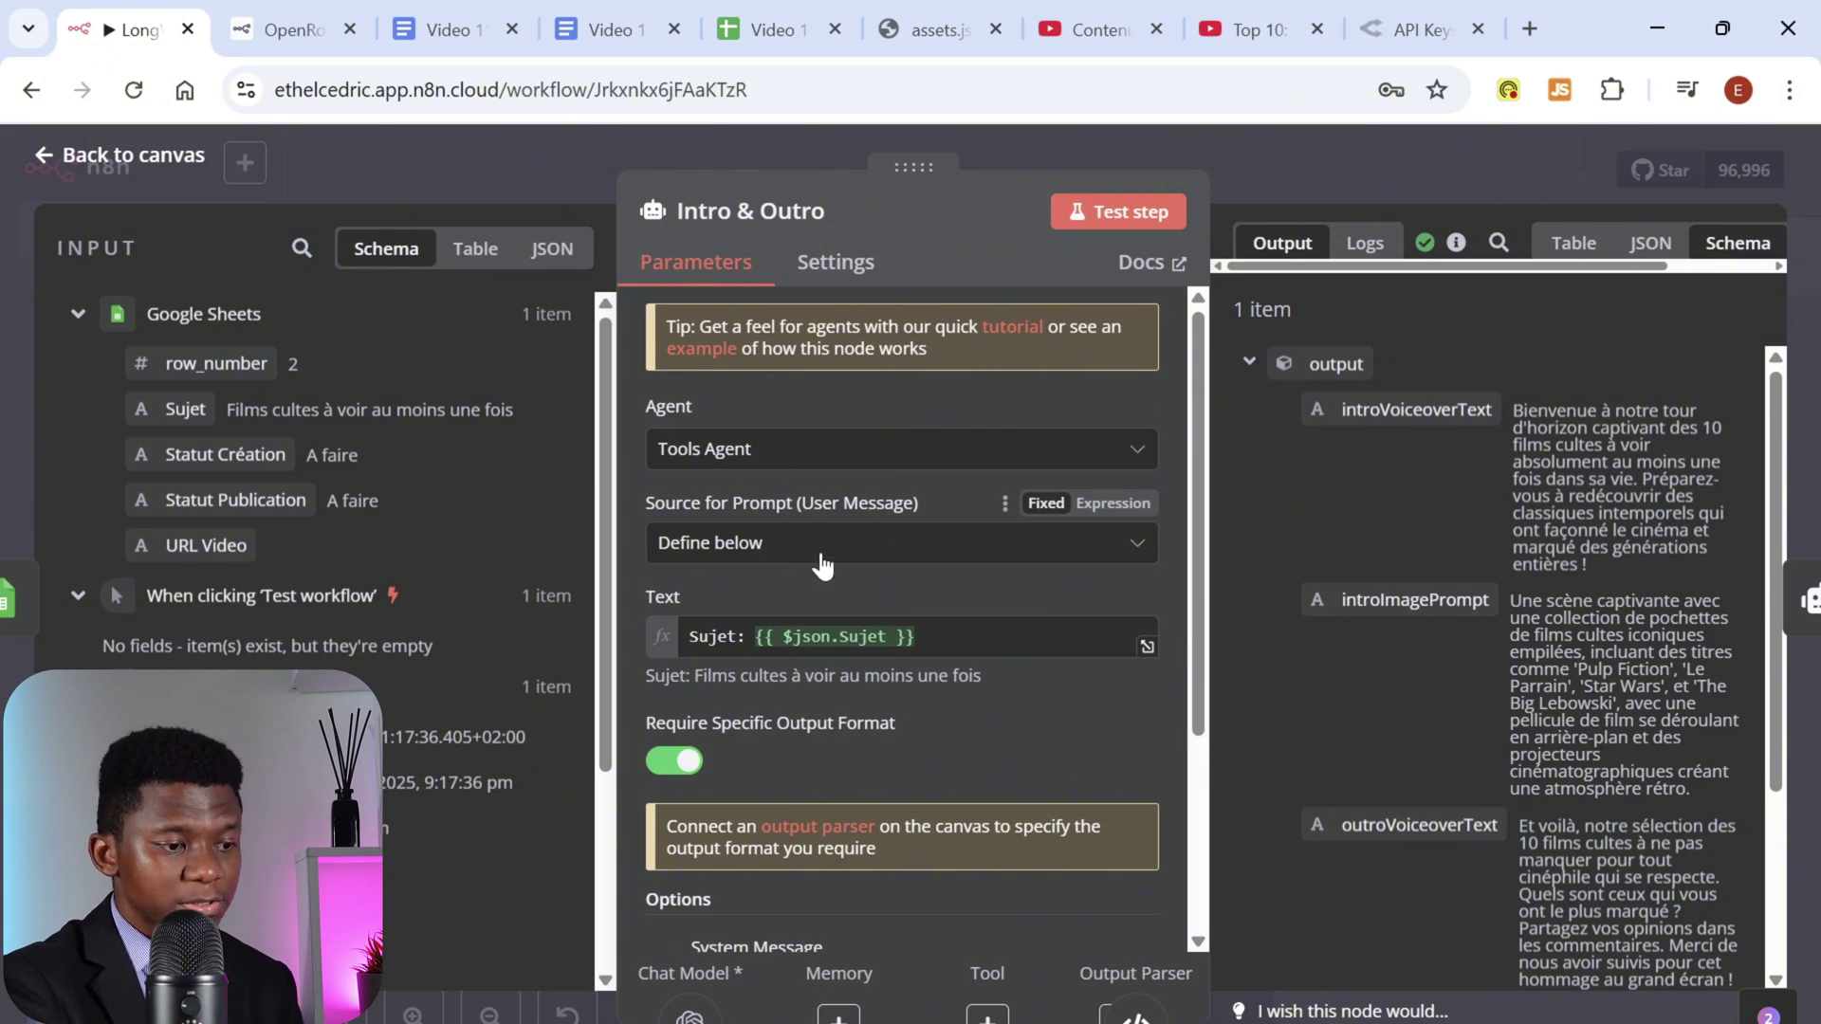
scroll(1199, 480, "down", 2)
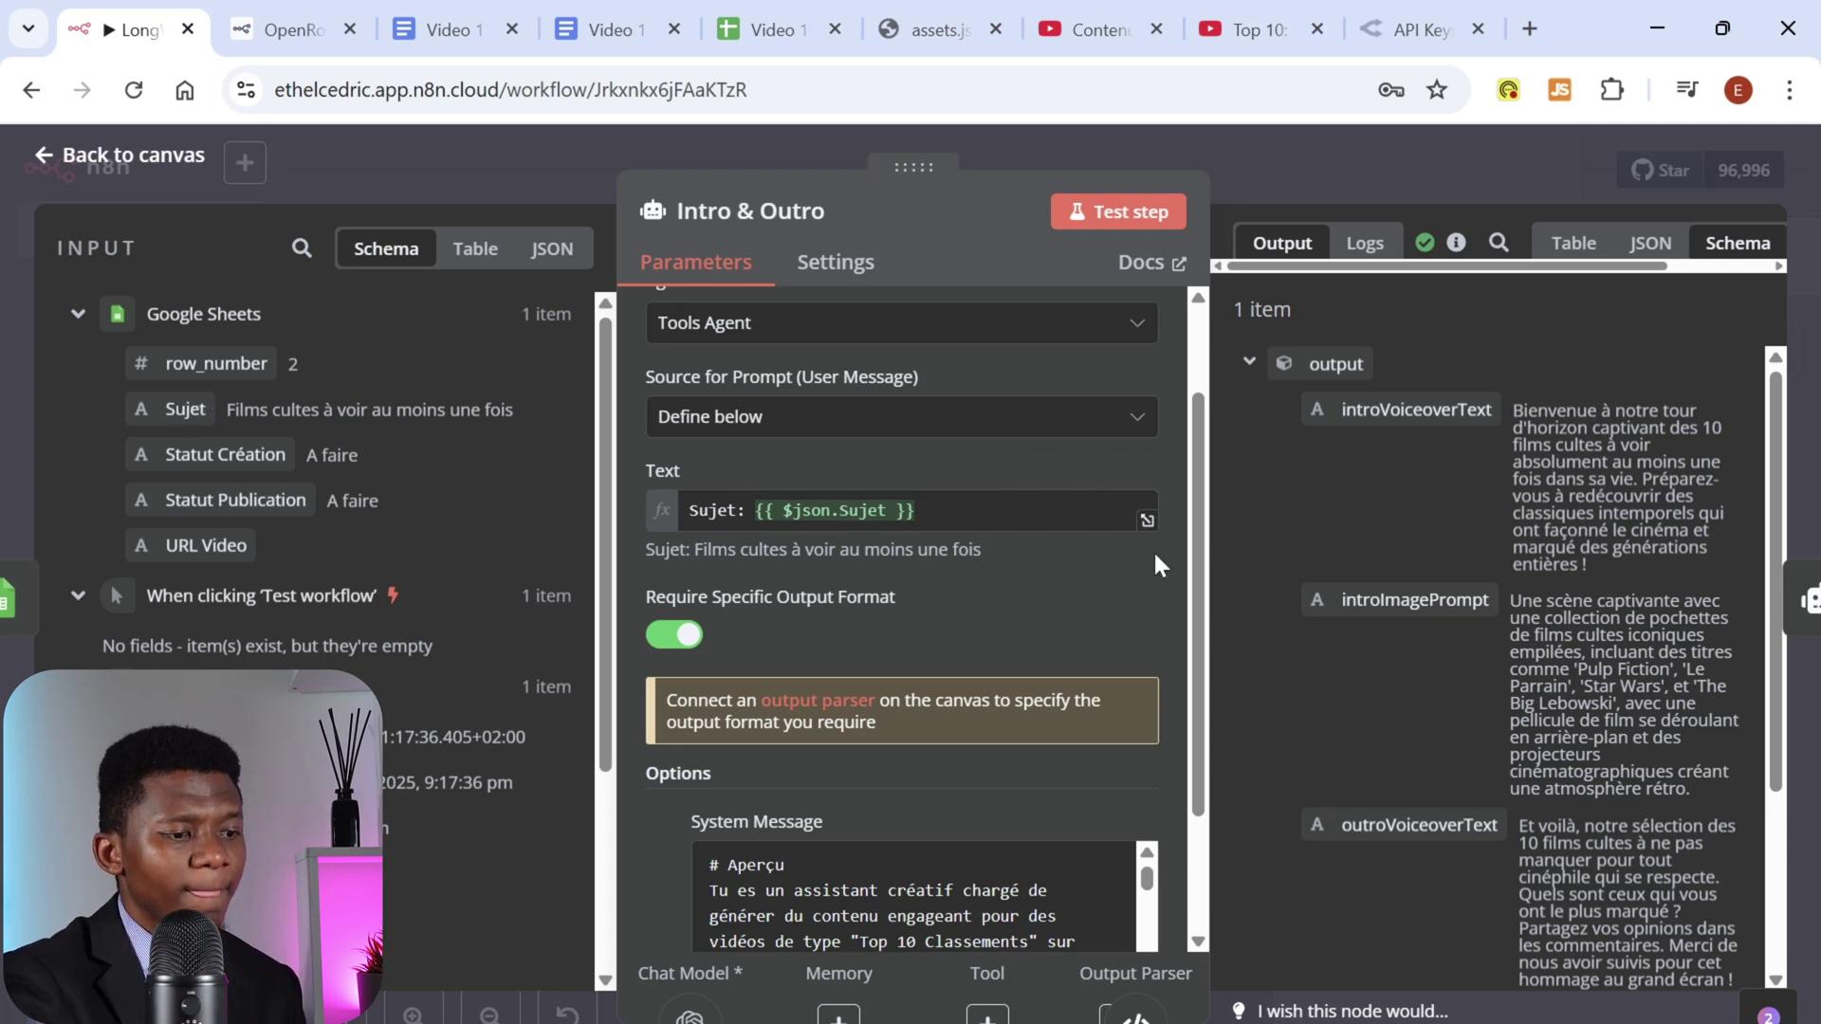
scroll(1183, 535, "down", 2)
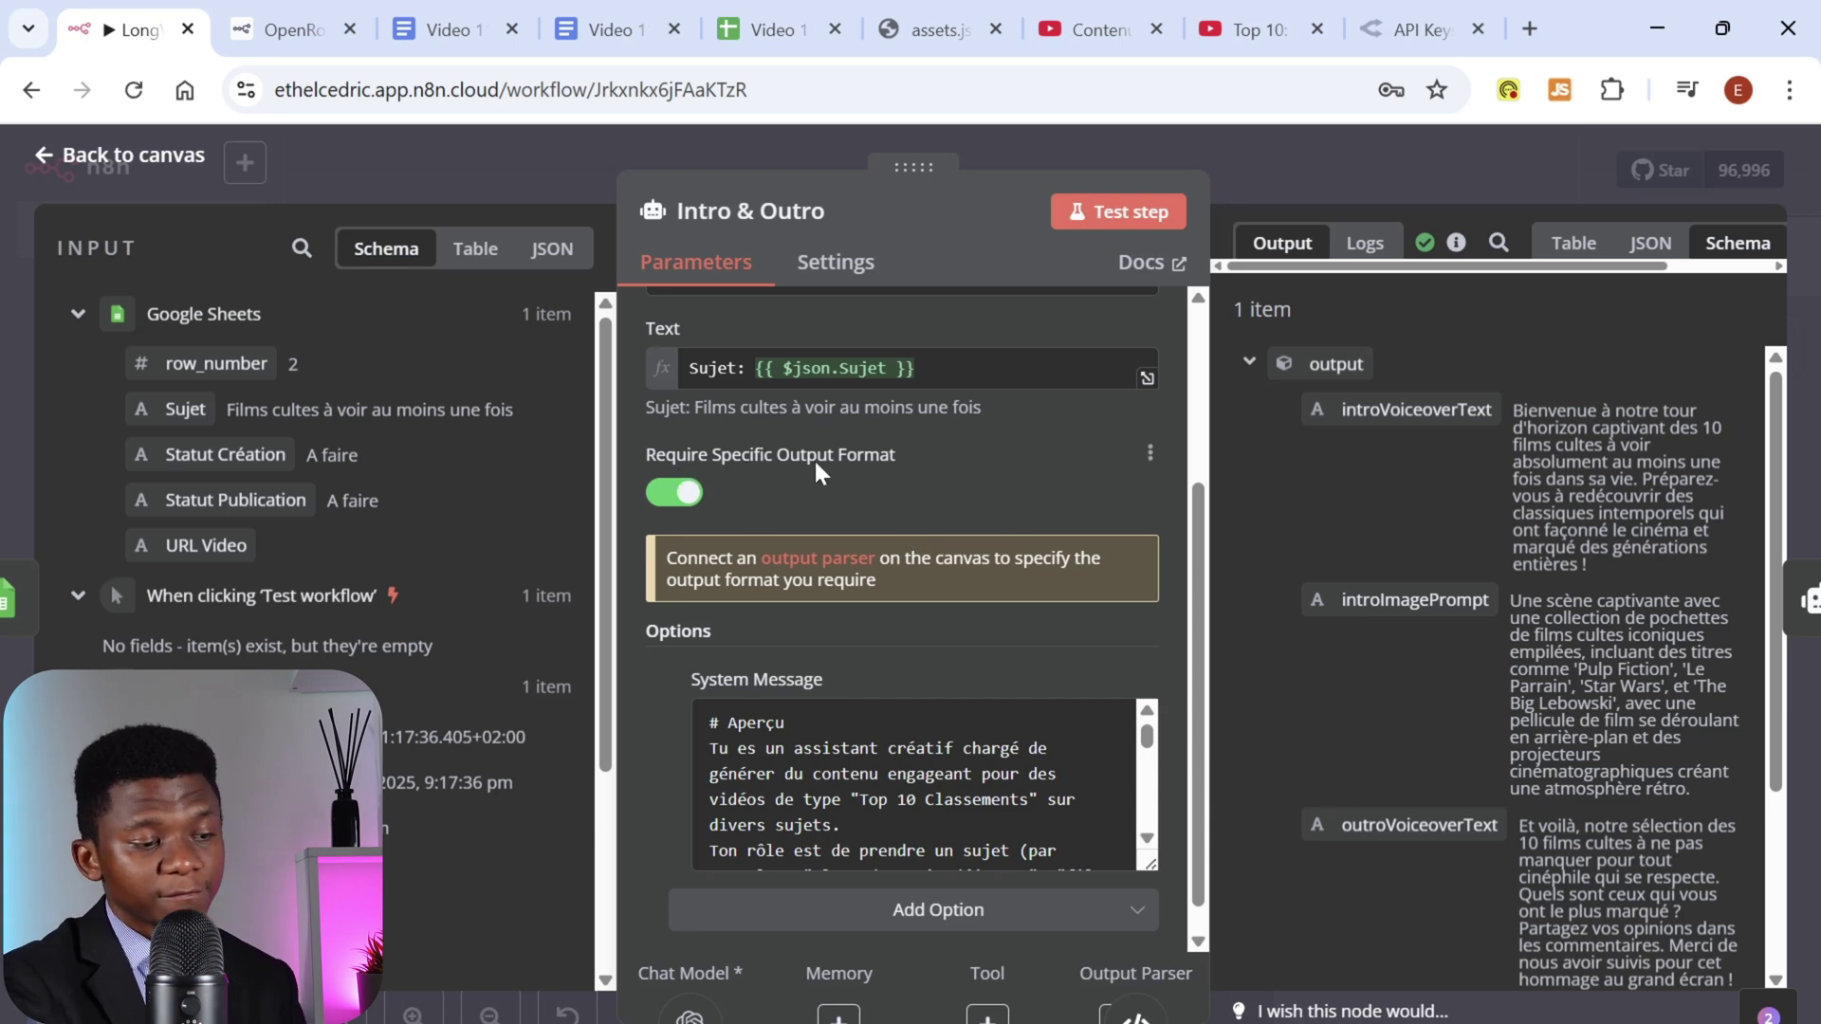
scroll(1066, 494, "down", 1)
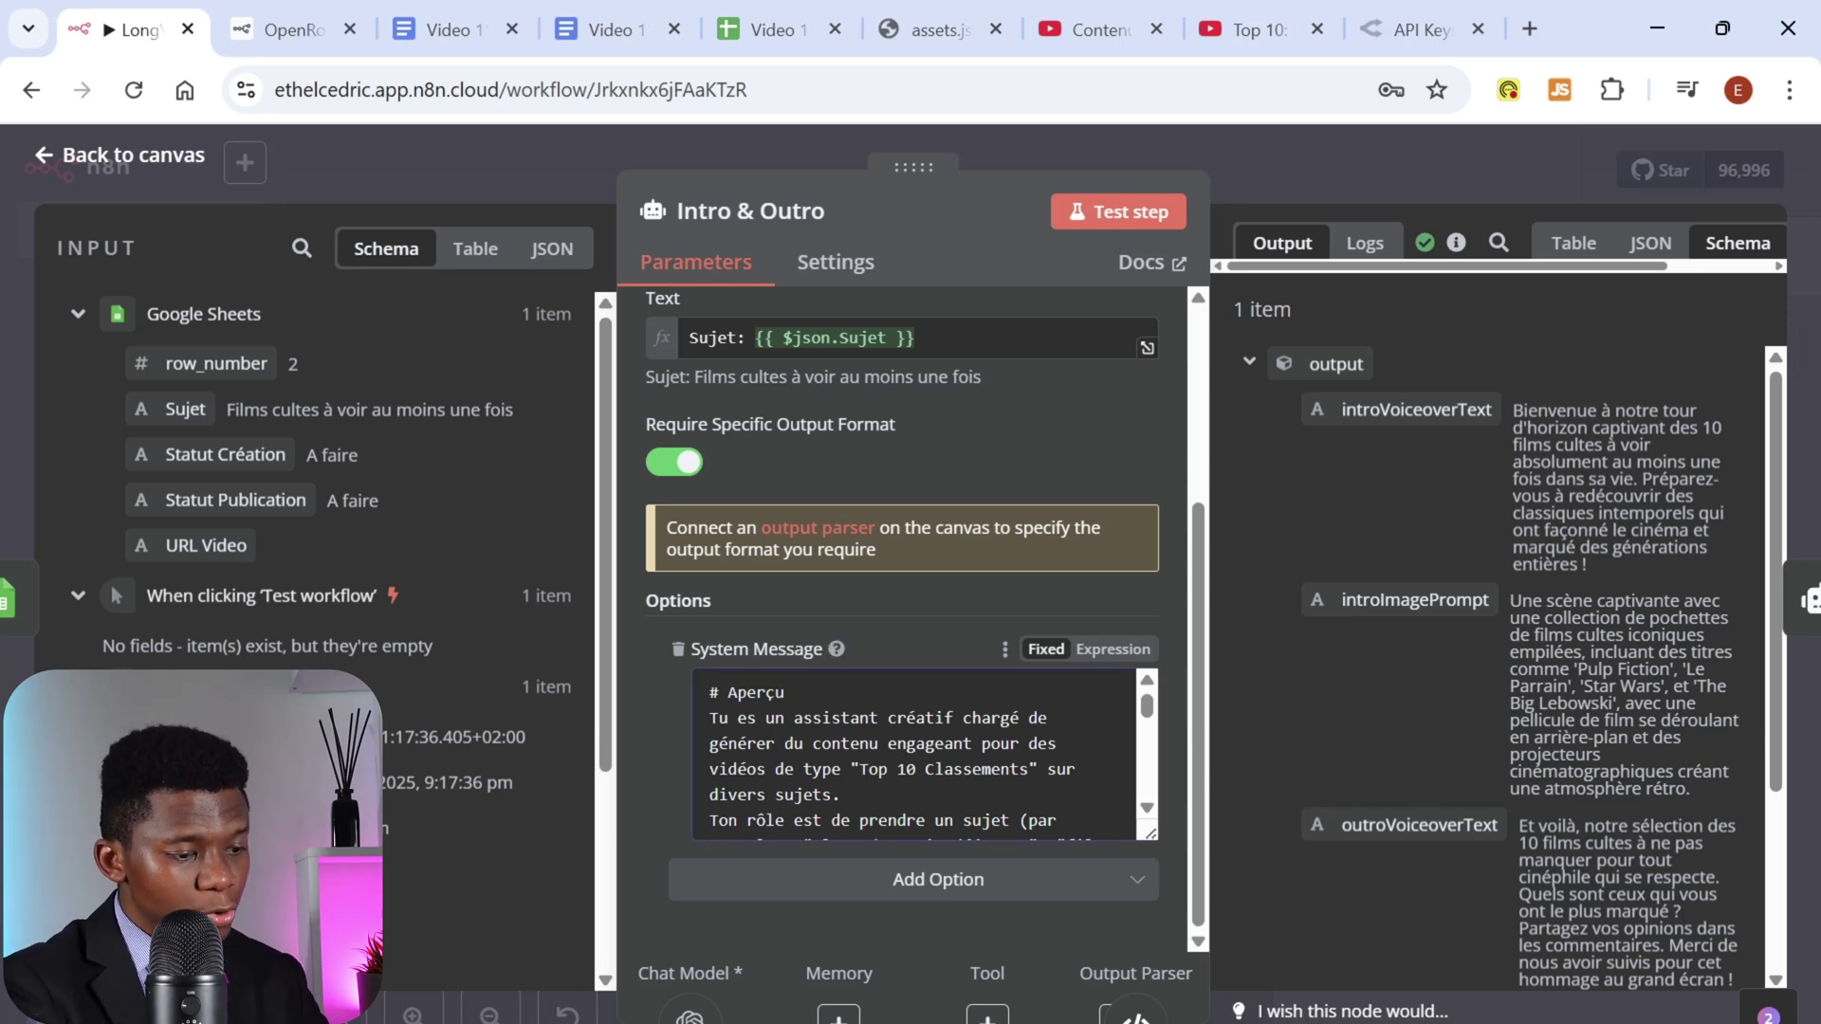
key("ctrl+a")
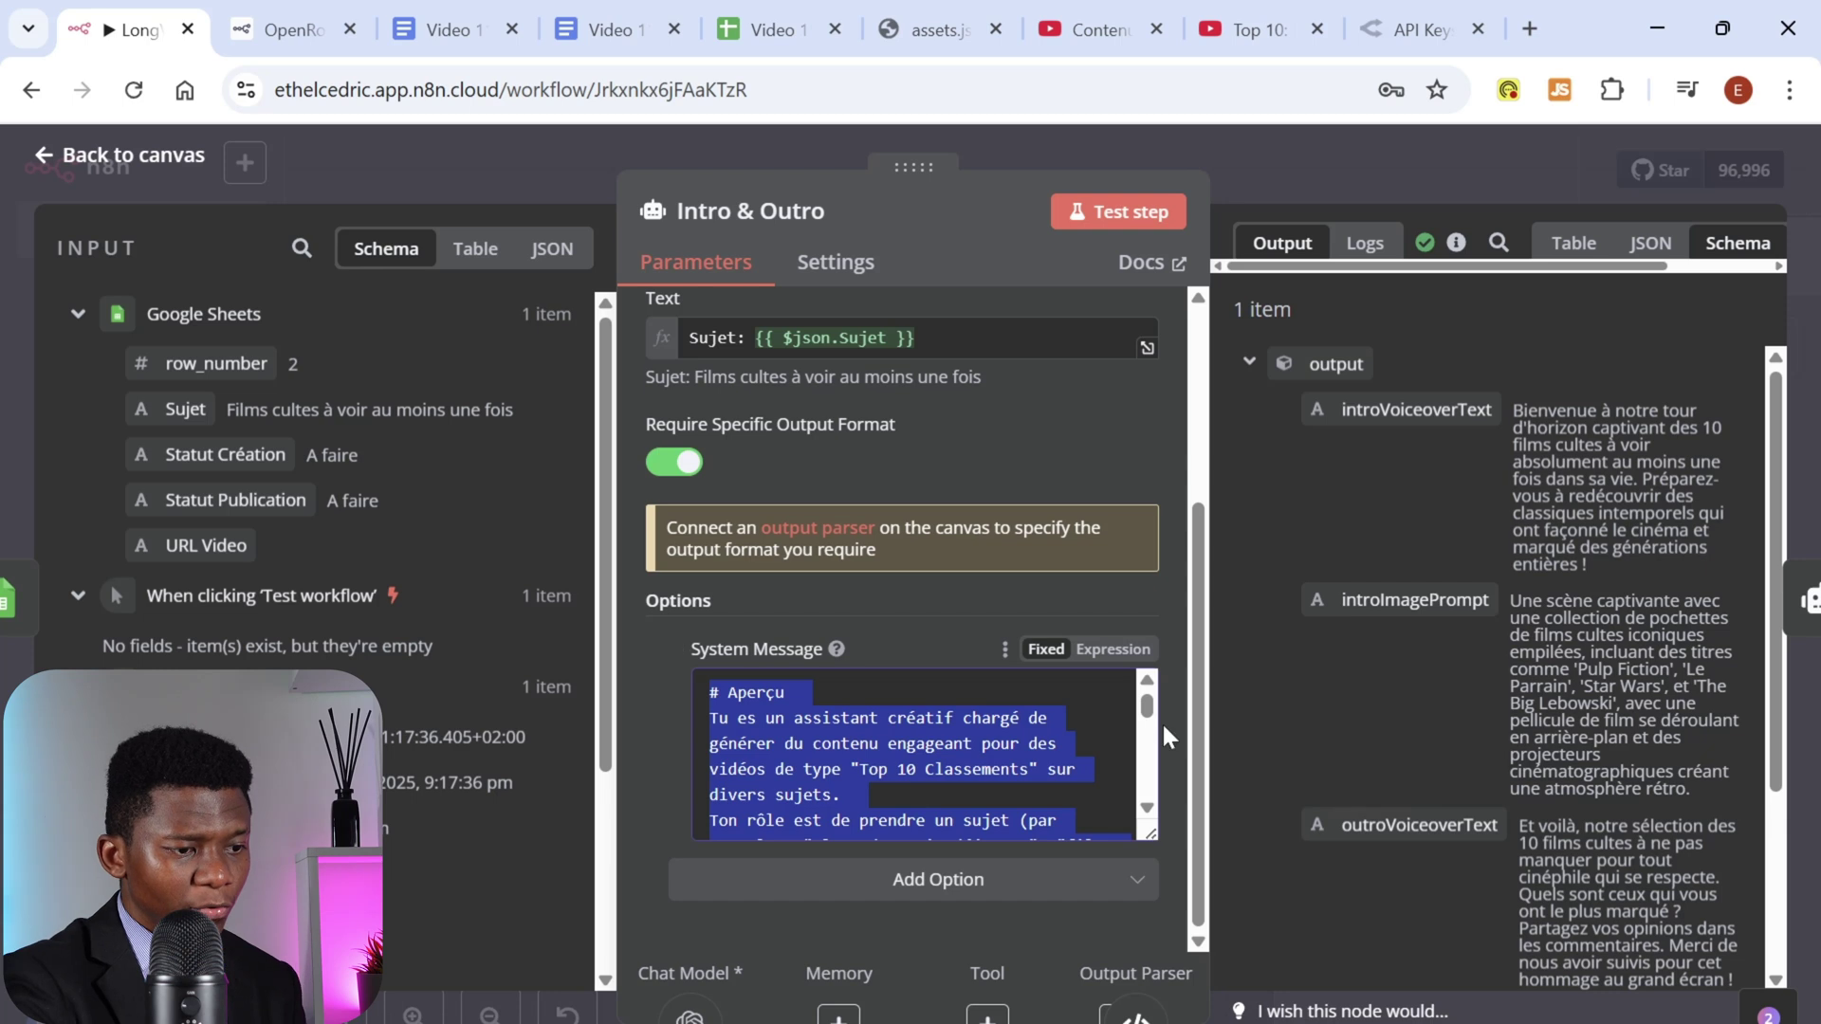
left_click(1264, 175)
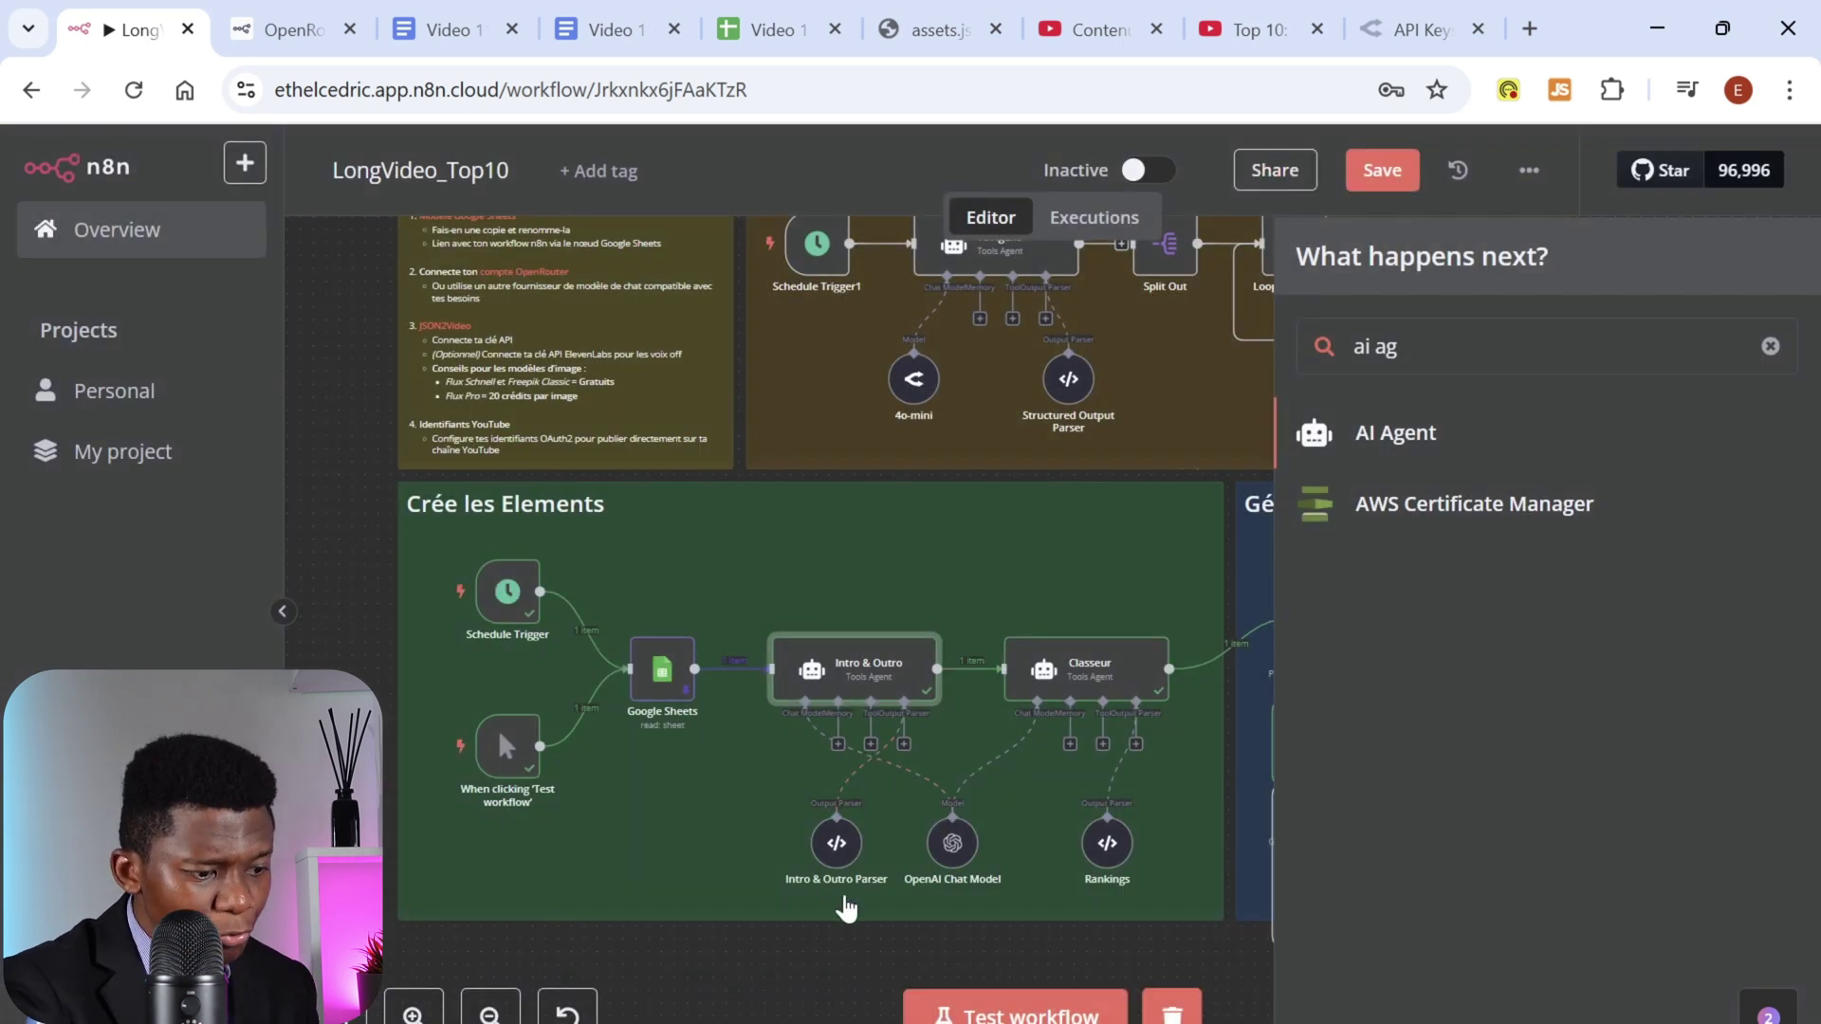
Step: Check the credential and model selected in the OpenAI Chat Model node, and return to the canvas
mouse_move(950, 843)
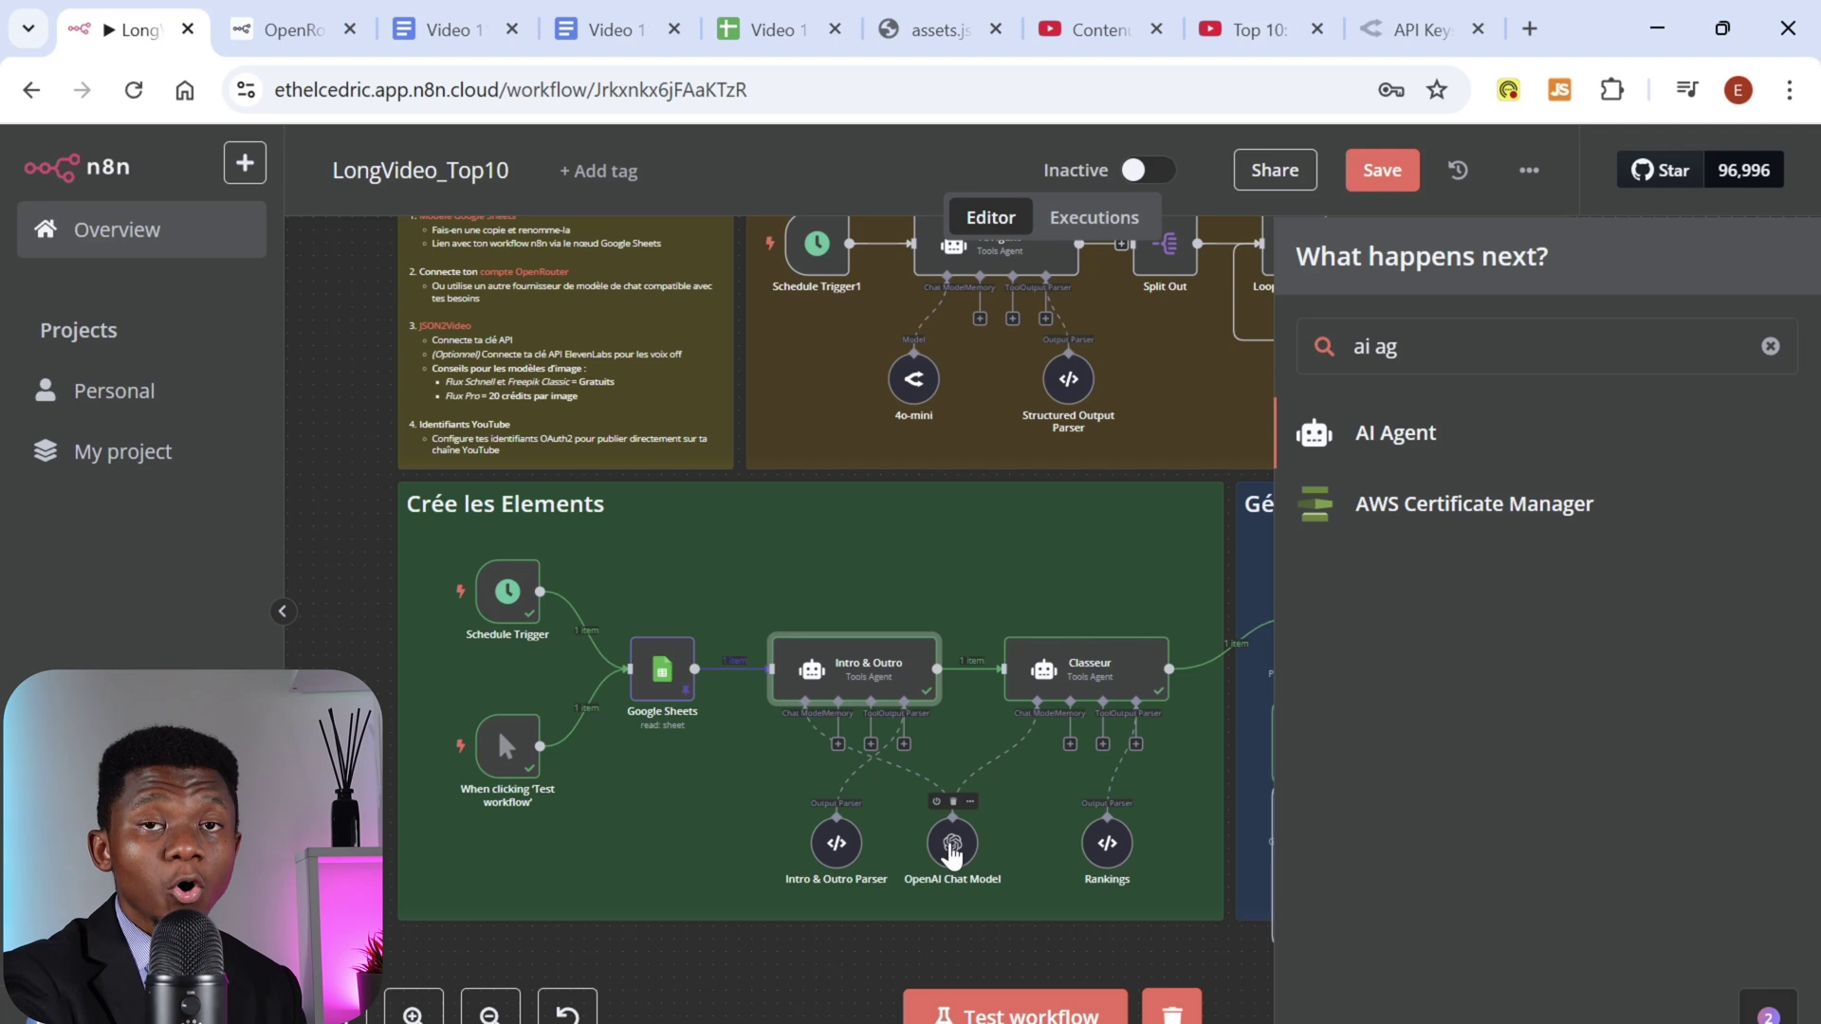
double_click(951, 846)
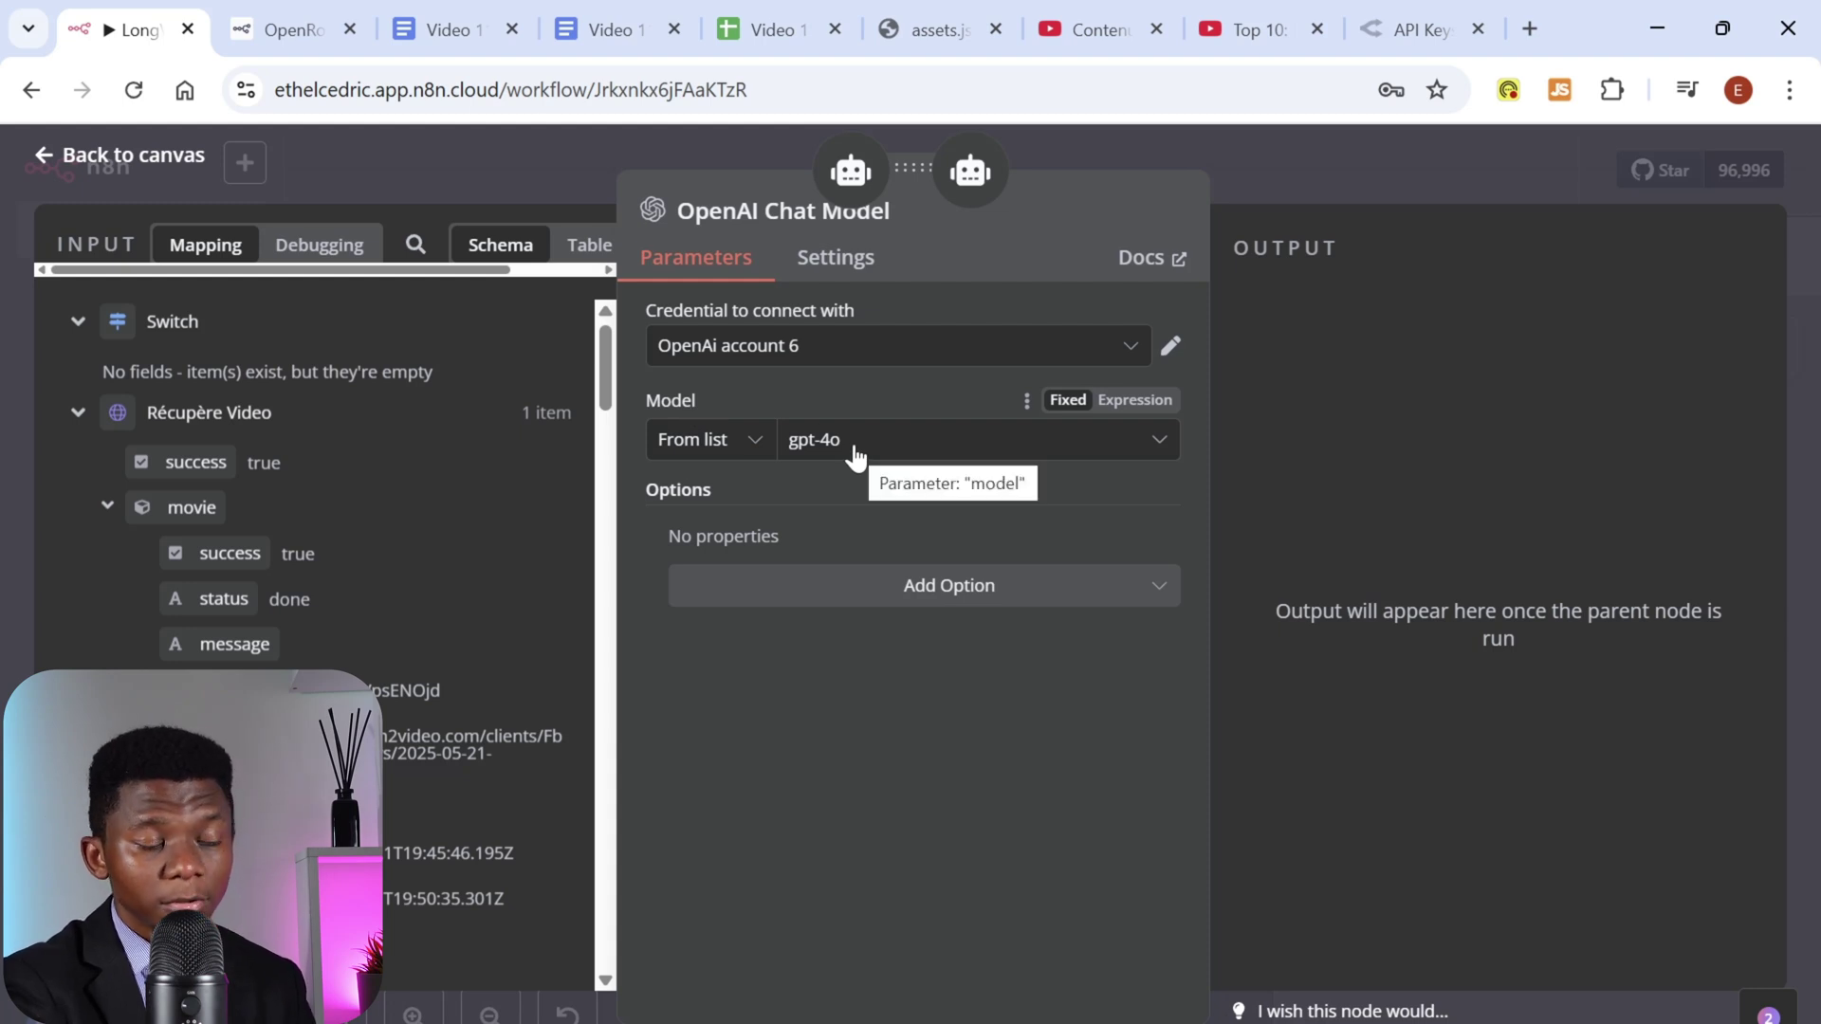
left_click(1316, 158)
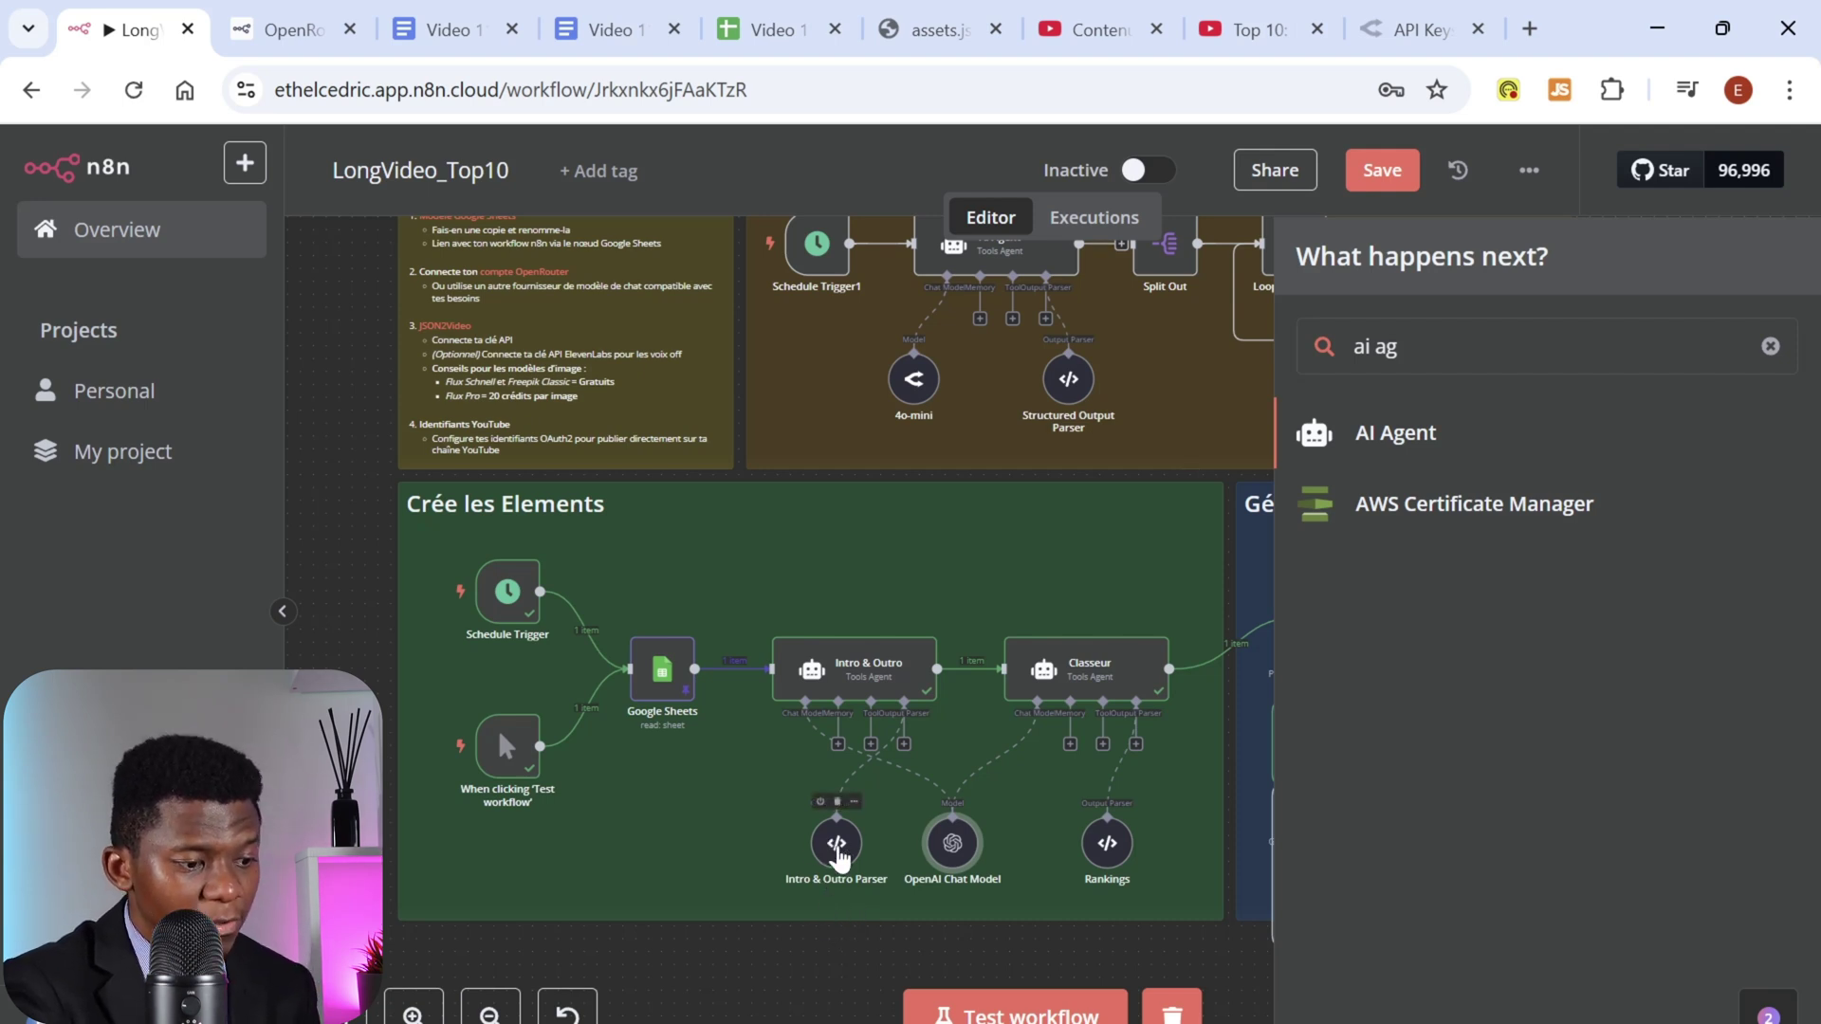
Step: Check the Intro & Outro agent's Require Specific Output Format setting, and examine the JSON example in the Intro & Outro Parser
double_click(873, 675)
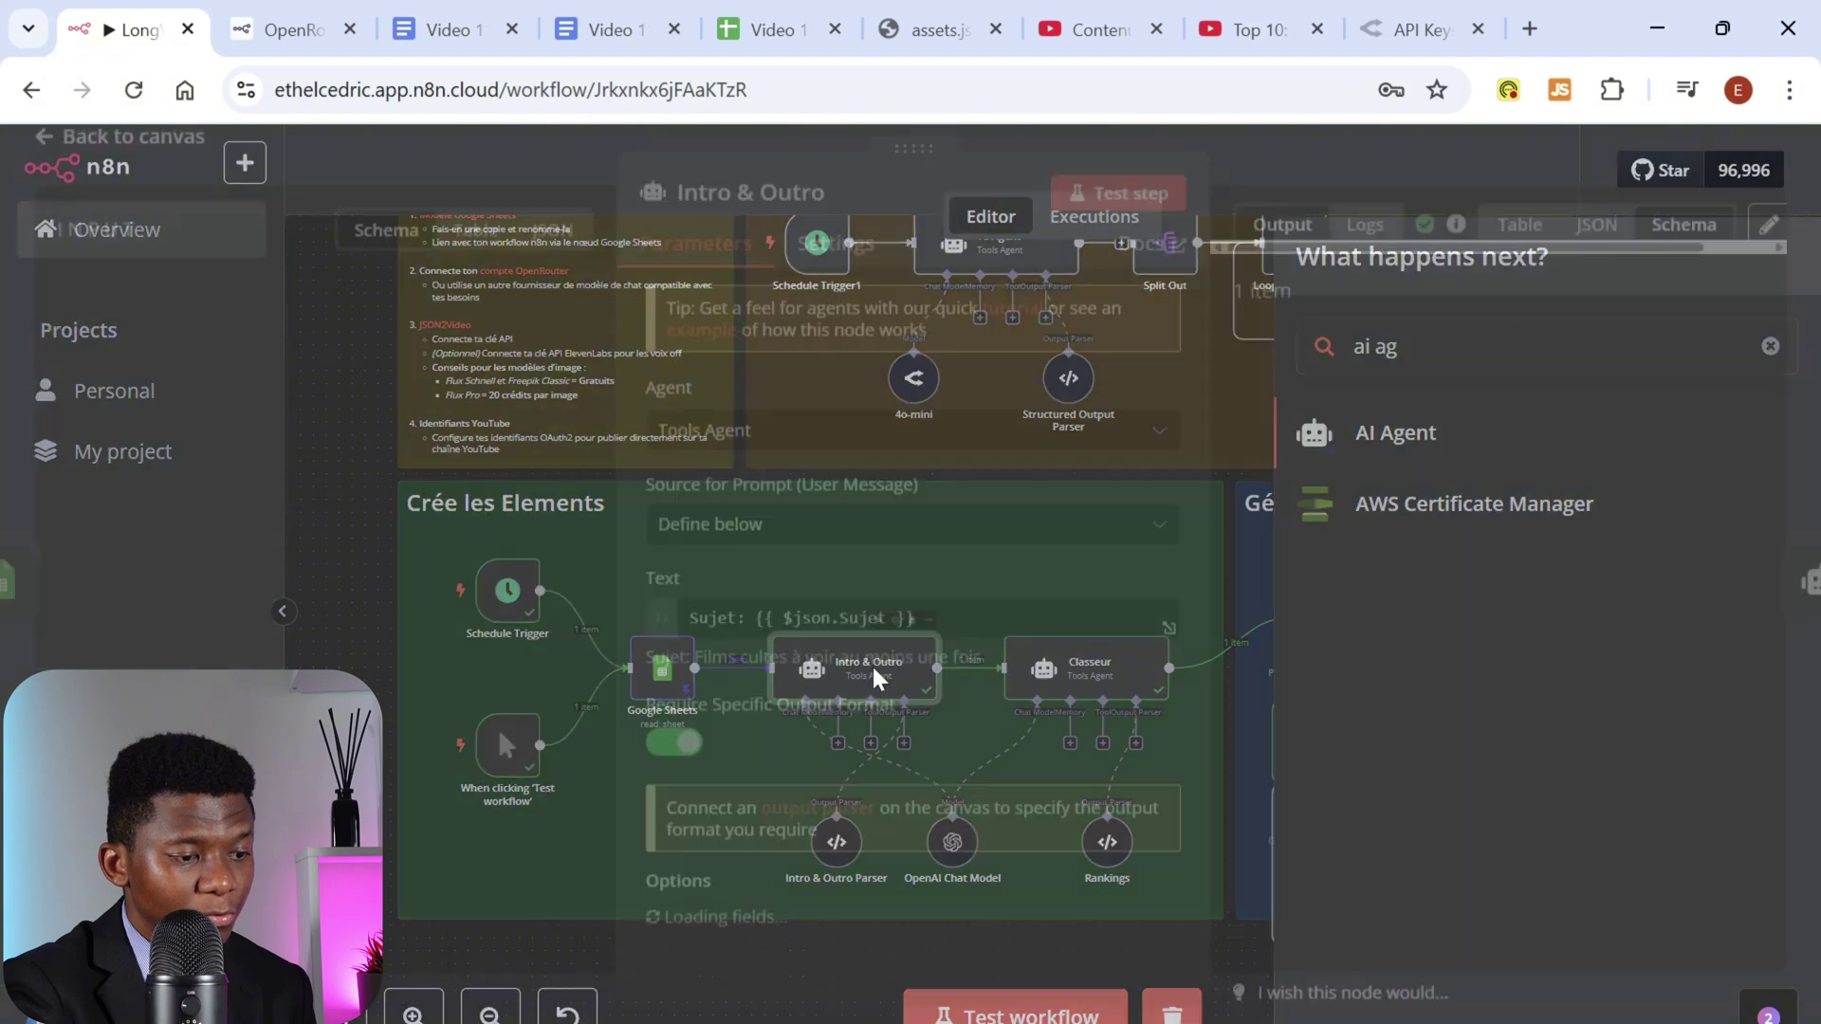
scroll(703, 660, "down", 2)
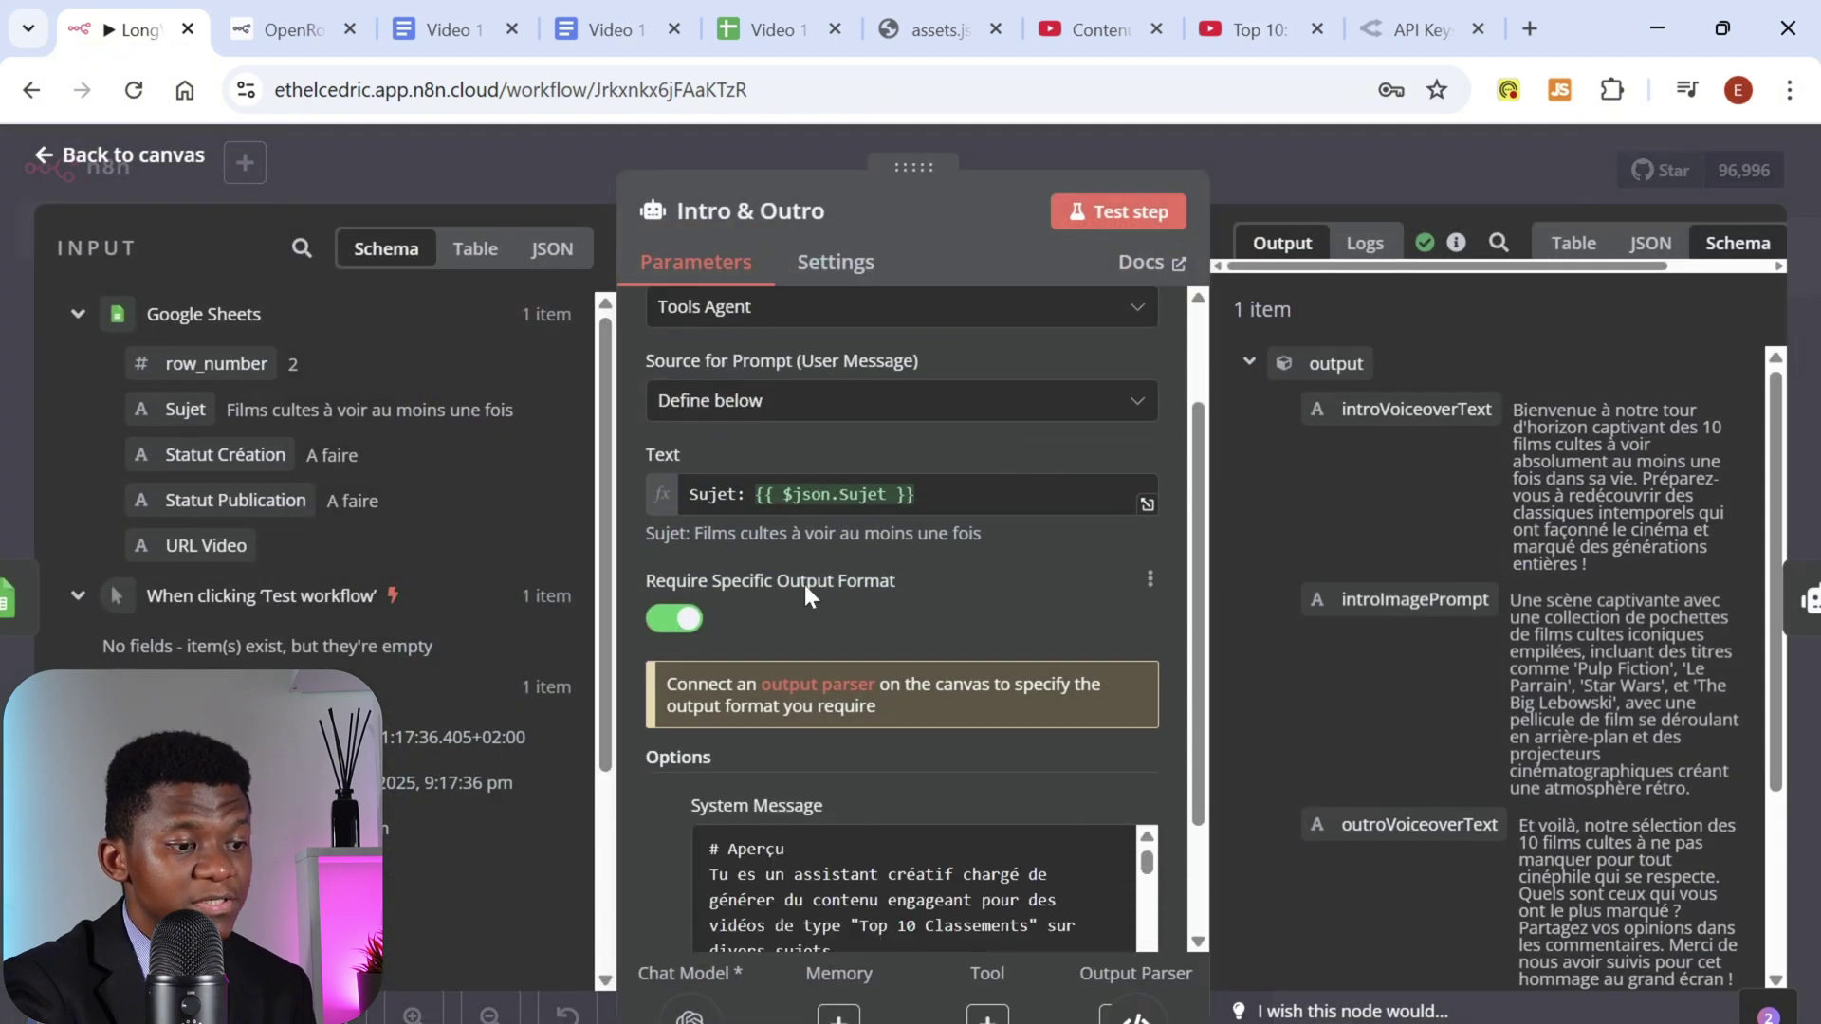
left_click(1321, 168)
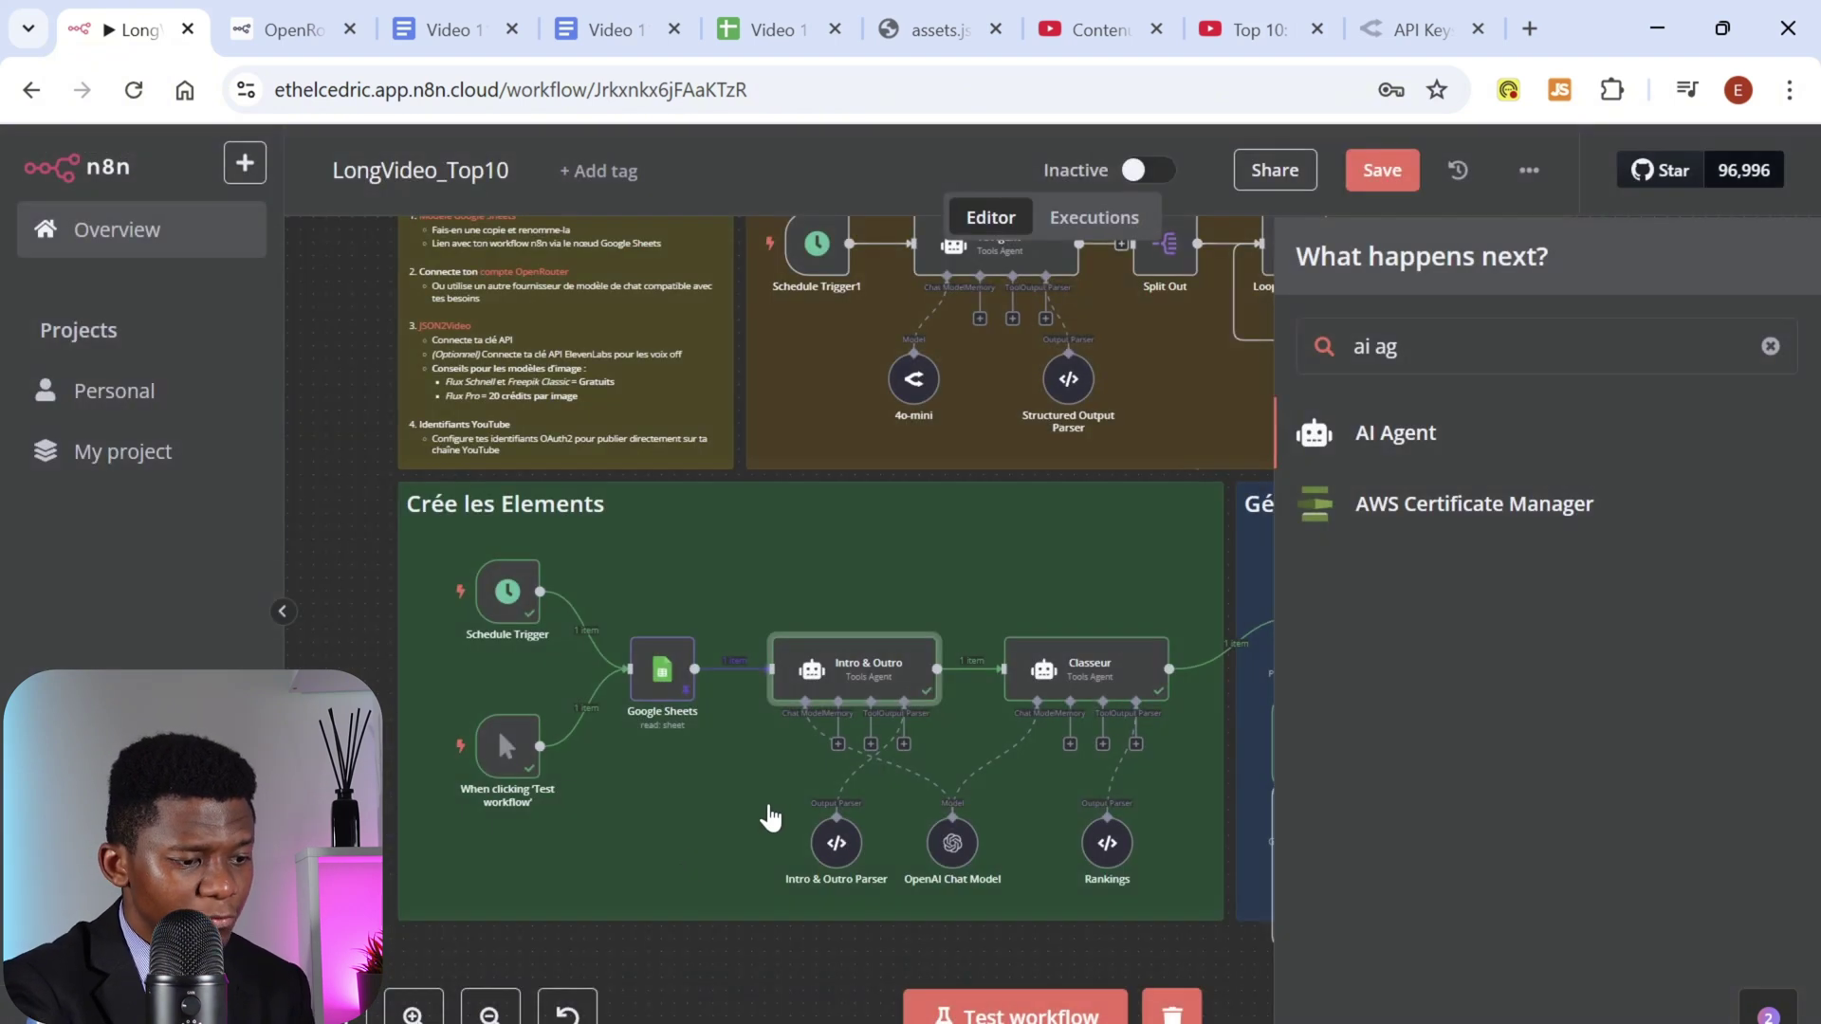
double_click(836, 843)
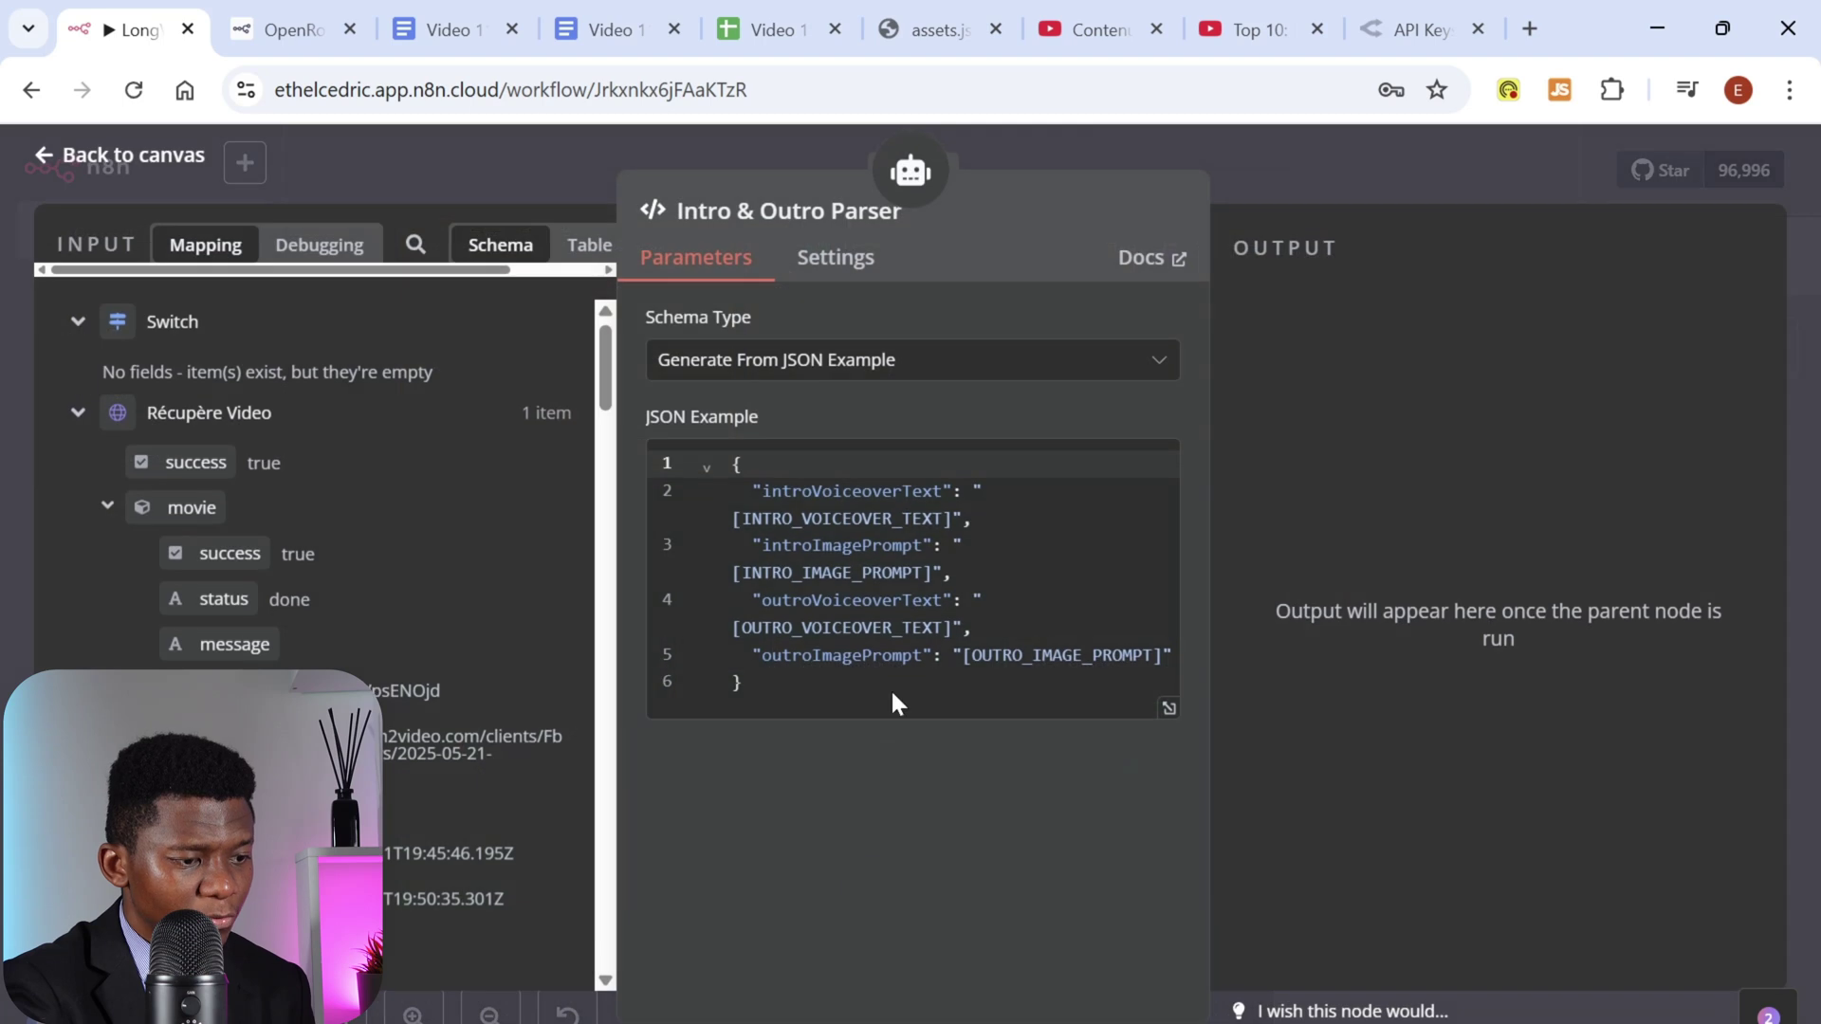
left_click(854, 682)
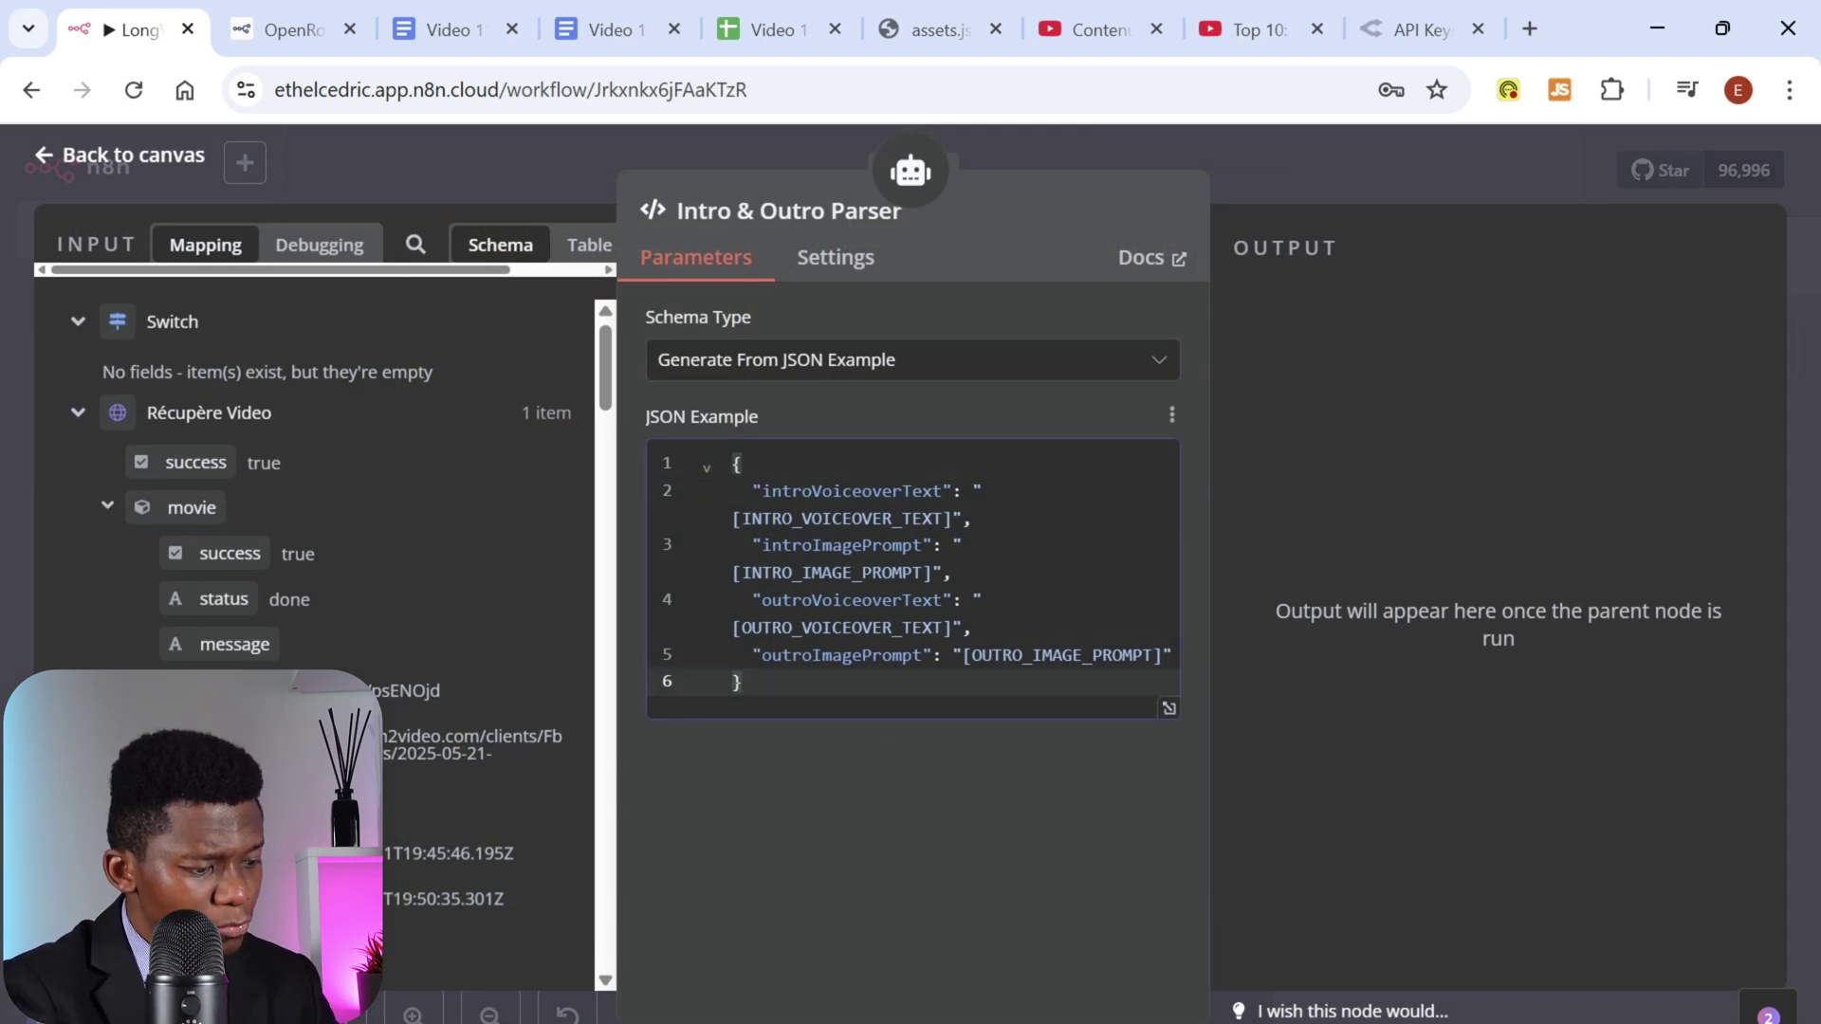
key("ctrl+a")
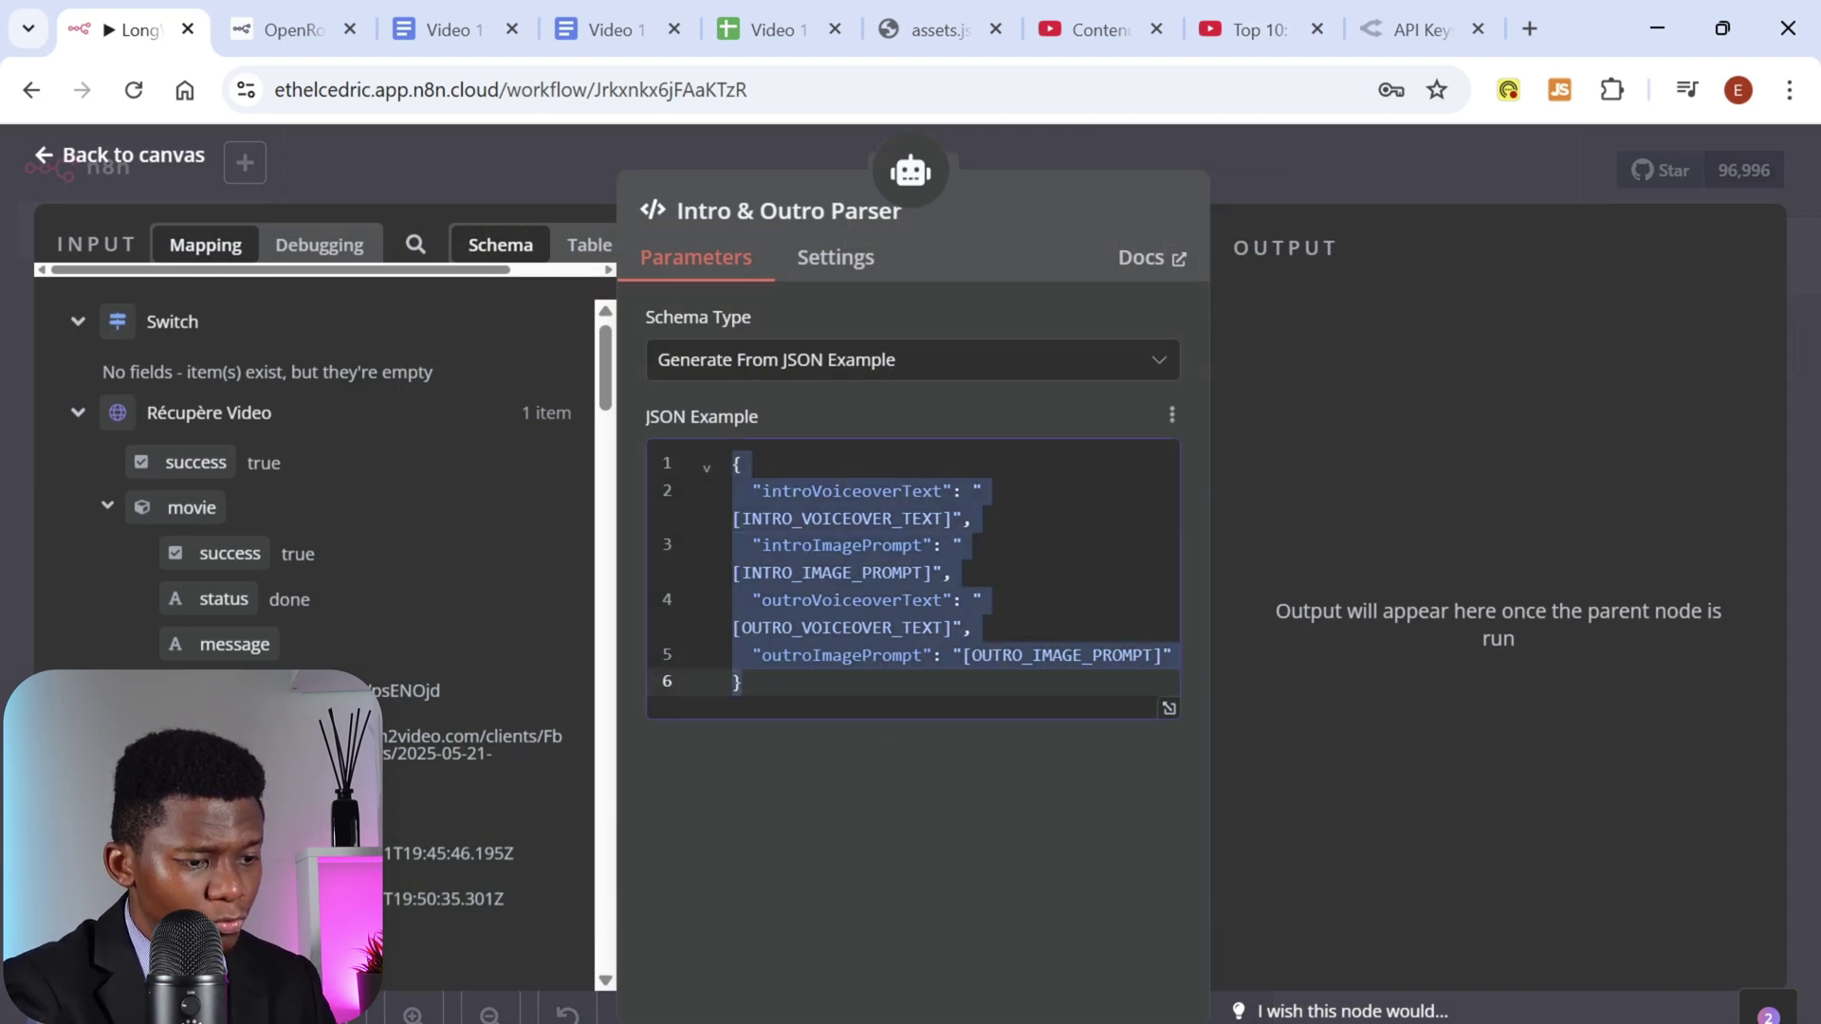
left_click(1273, 167)
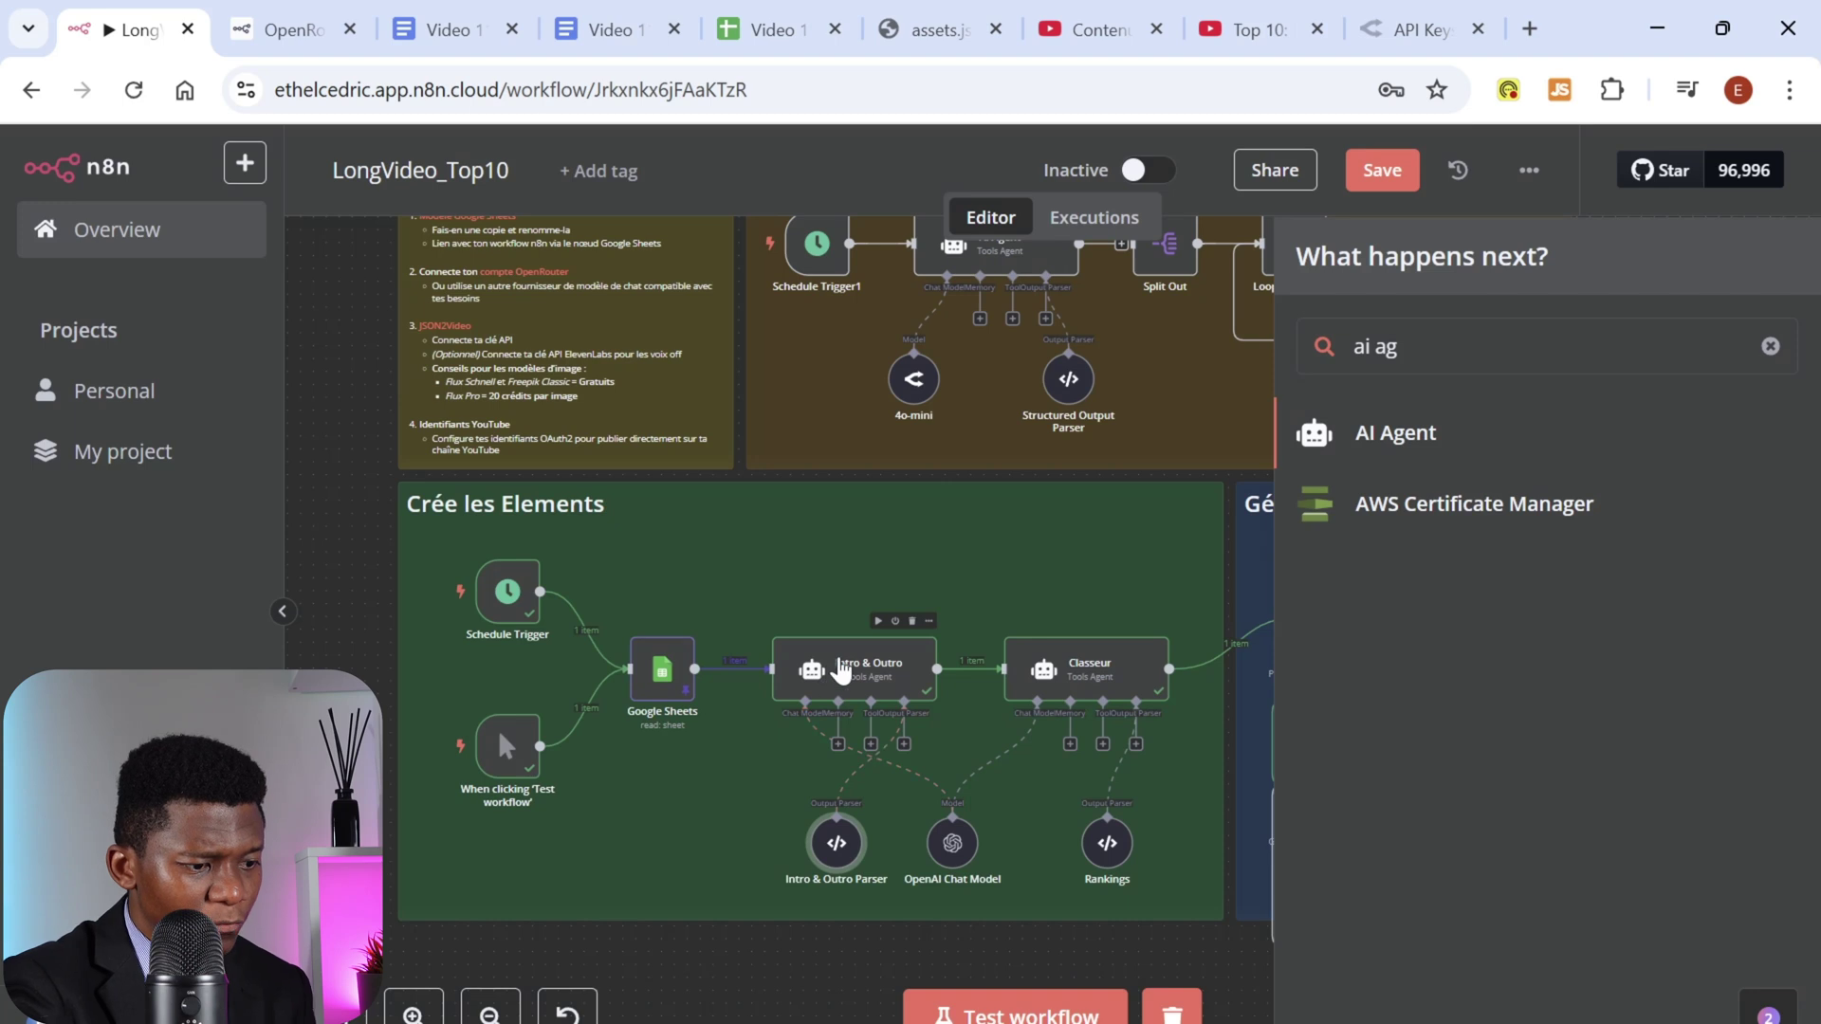
Step: Reopen the Intro & Outro agent and examine the voiceover texts and image prompts in its output
double_click(830, 678)
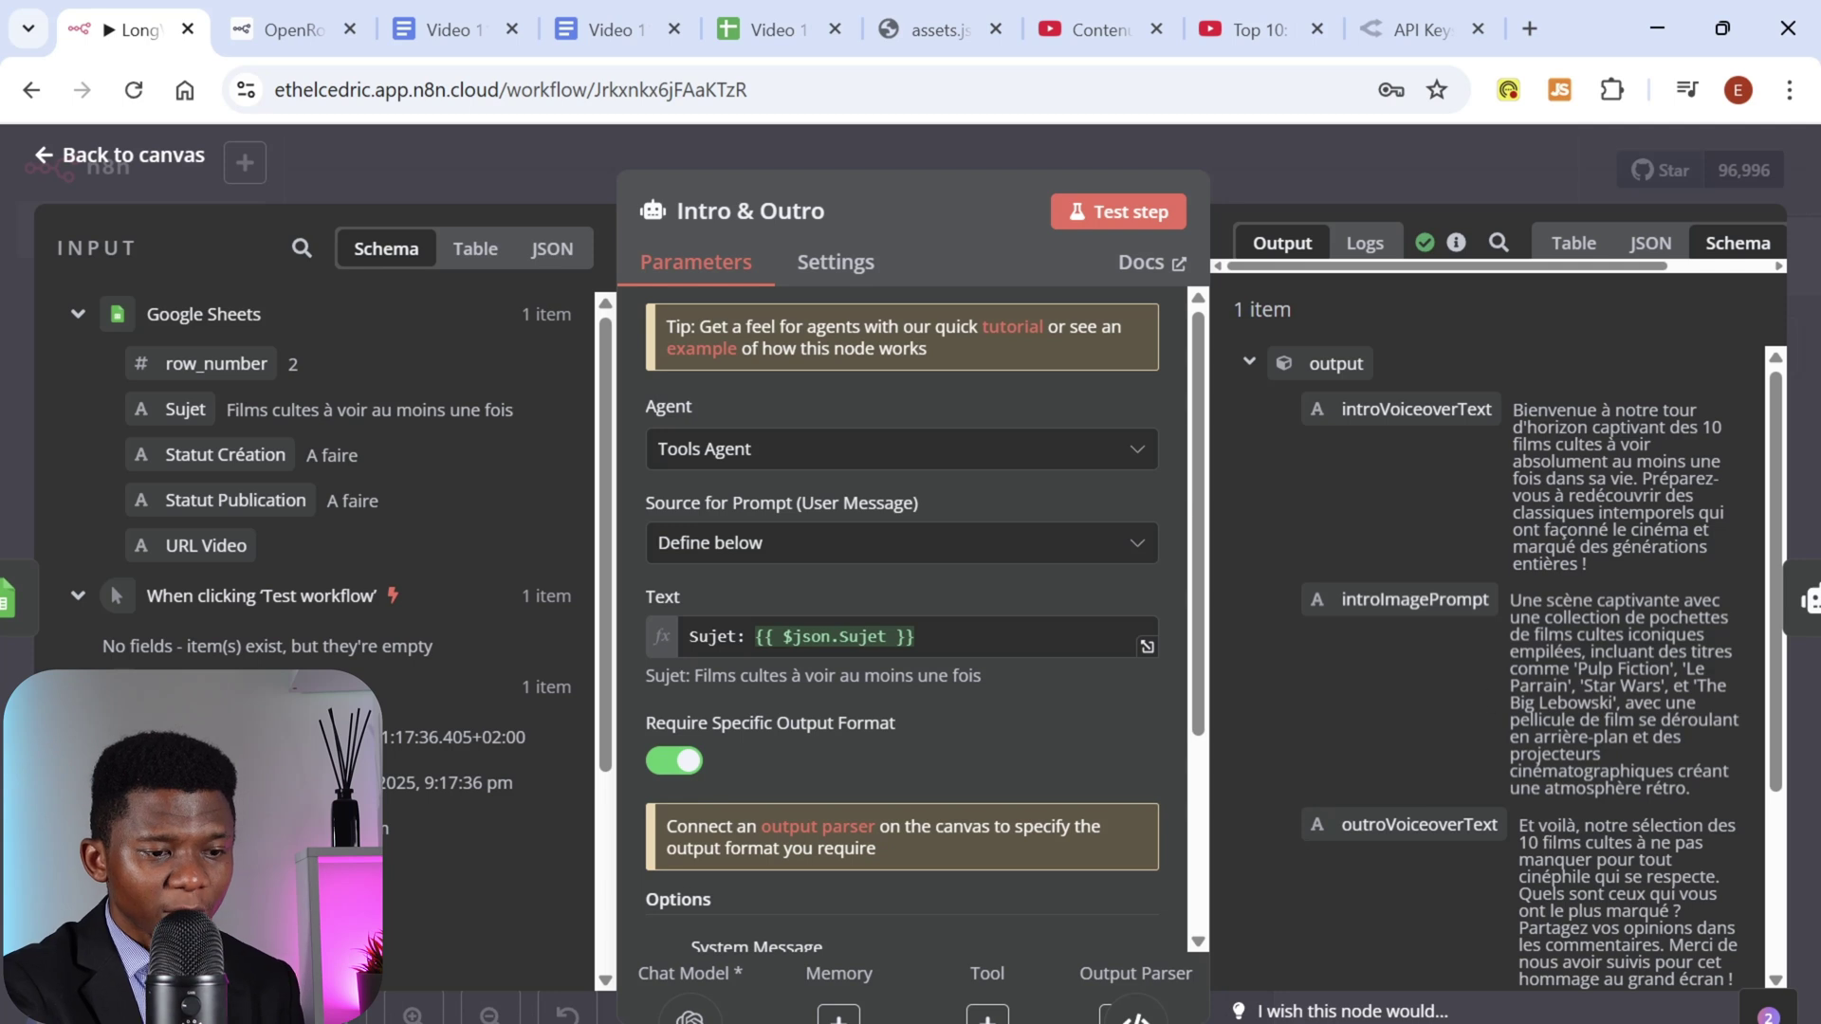
mouse_move(1778, 429)
left_mouse_down()
mouse_move(1781, 691)
mouse_move(1779, 436)
left_mouse_up()
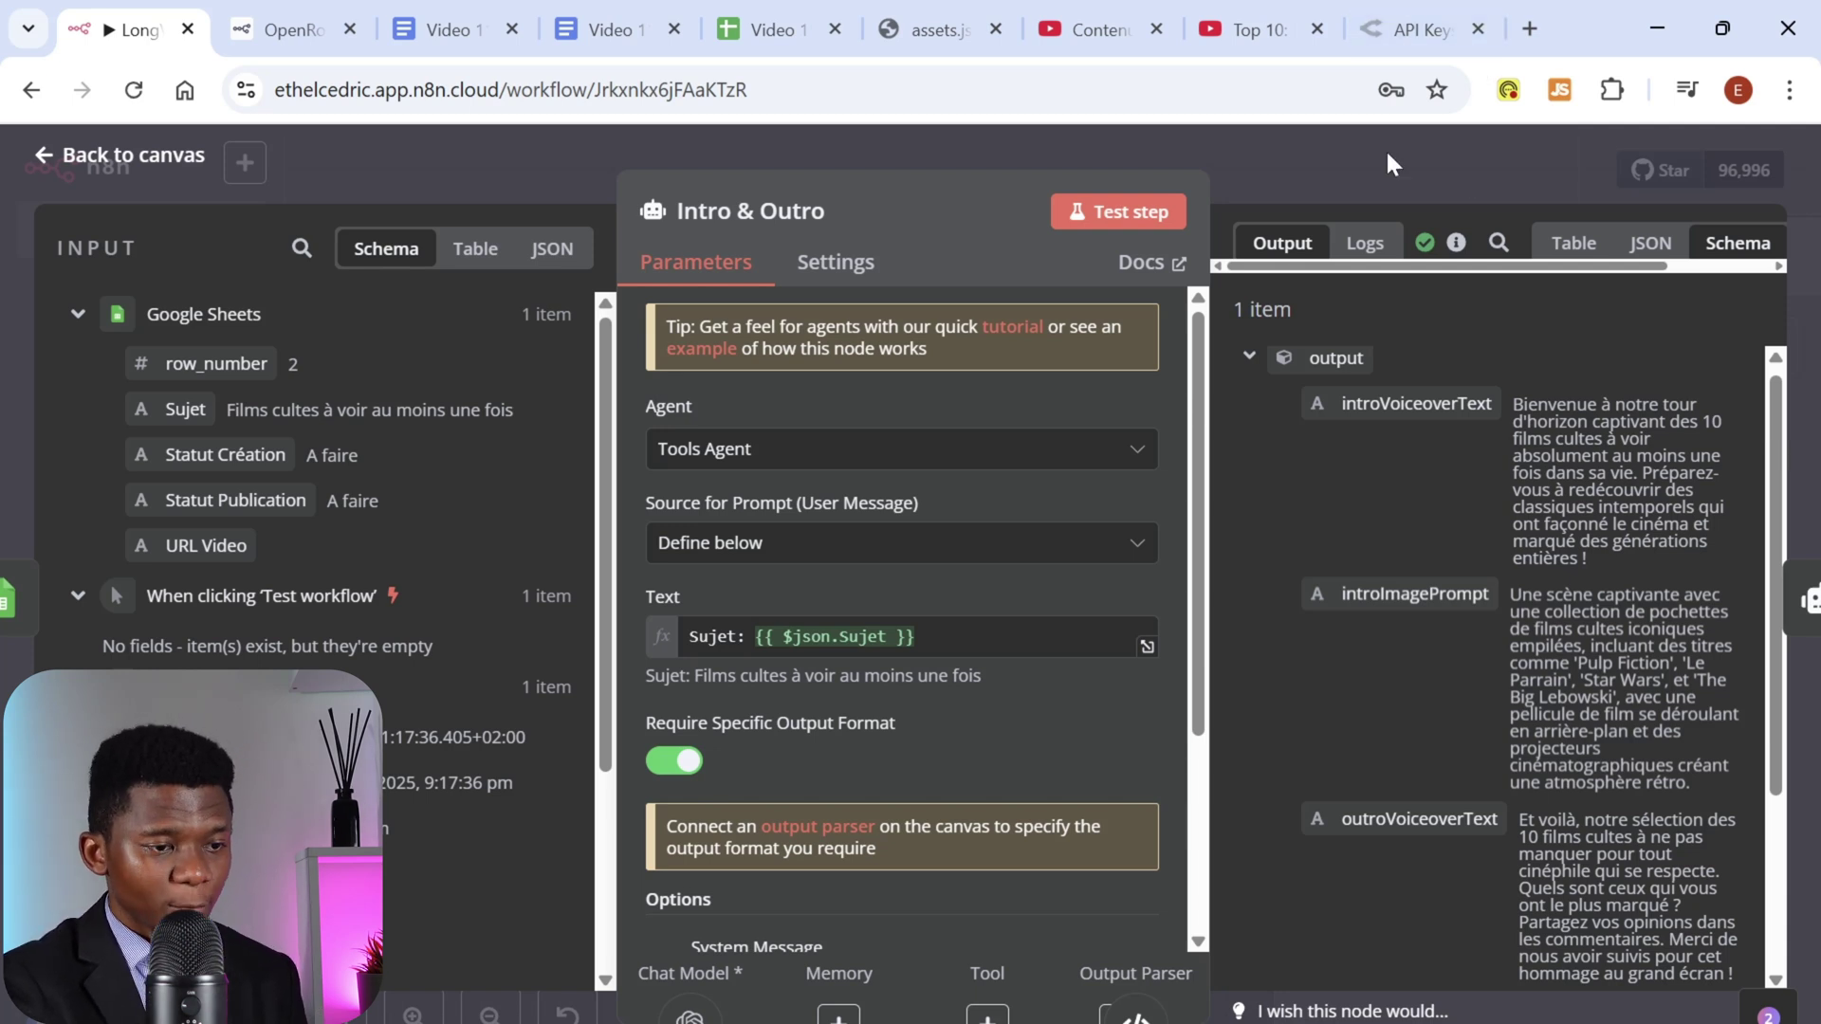
Step: Close the Intro & Outro agent, check the first subject row in the Google Sheets video template, and return to the workflow
left_click(1349, 164)
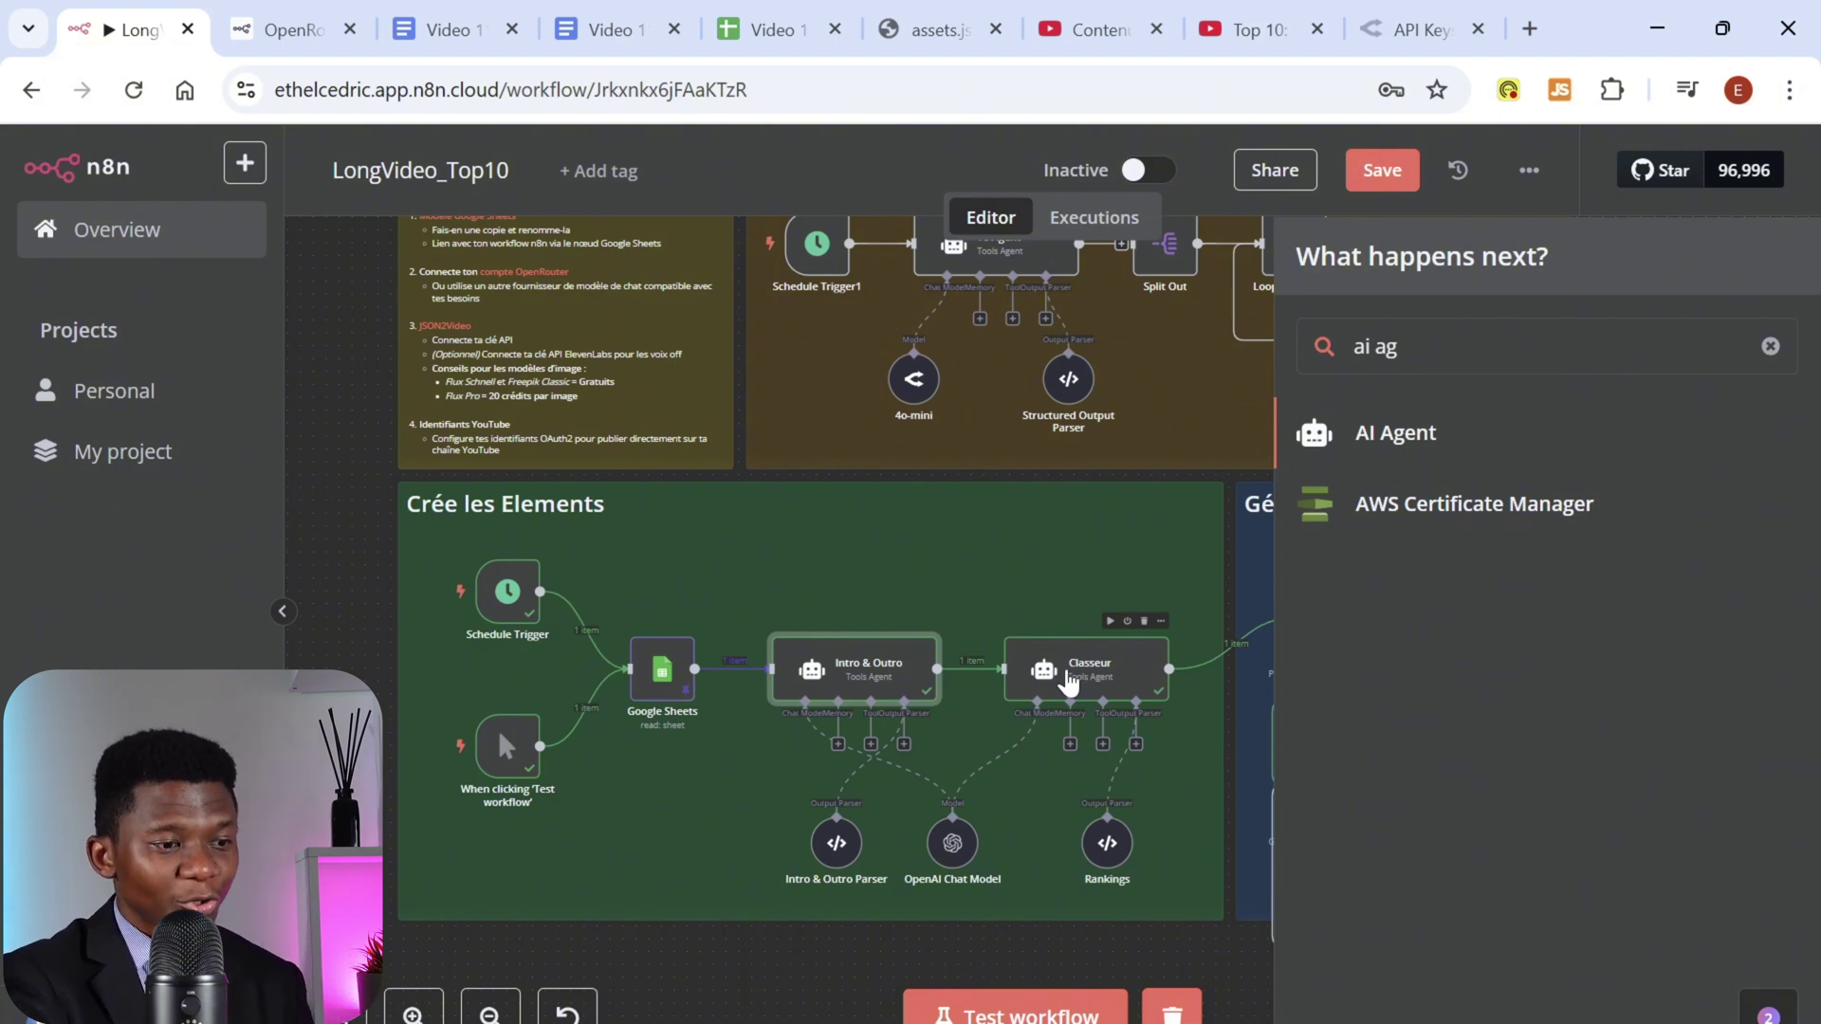
left_click(776, 29)
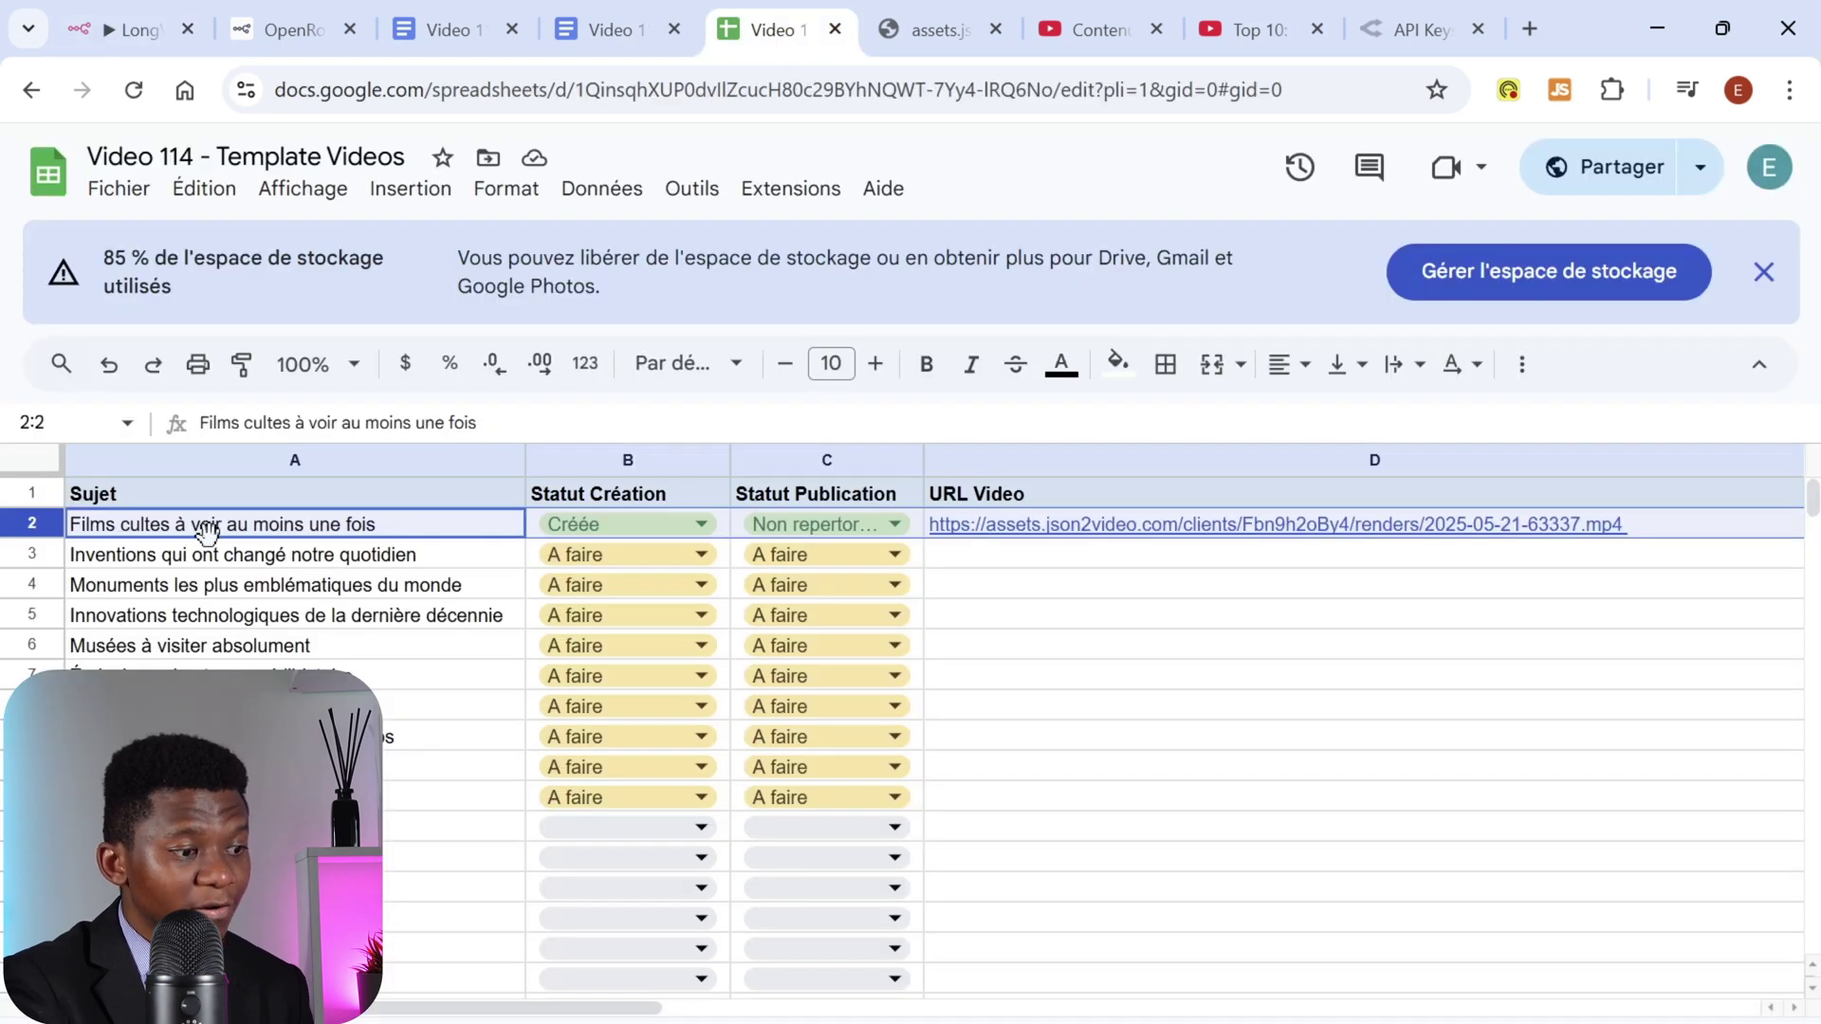
left_click(126, 29)
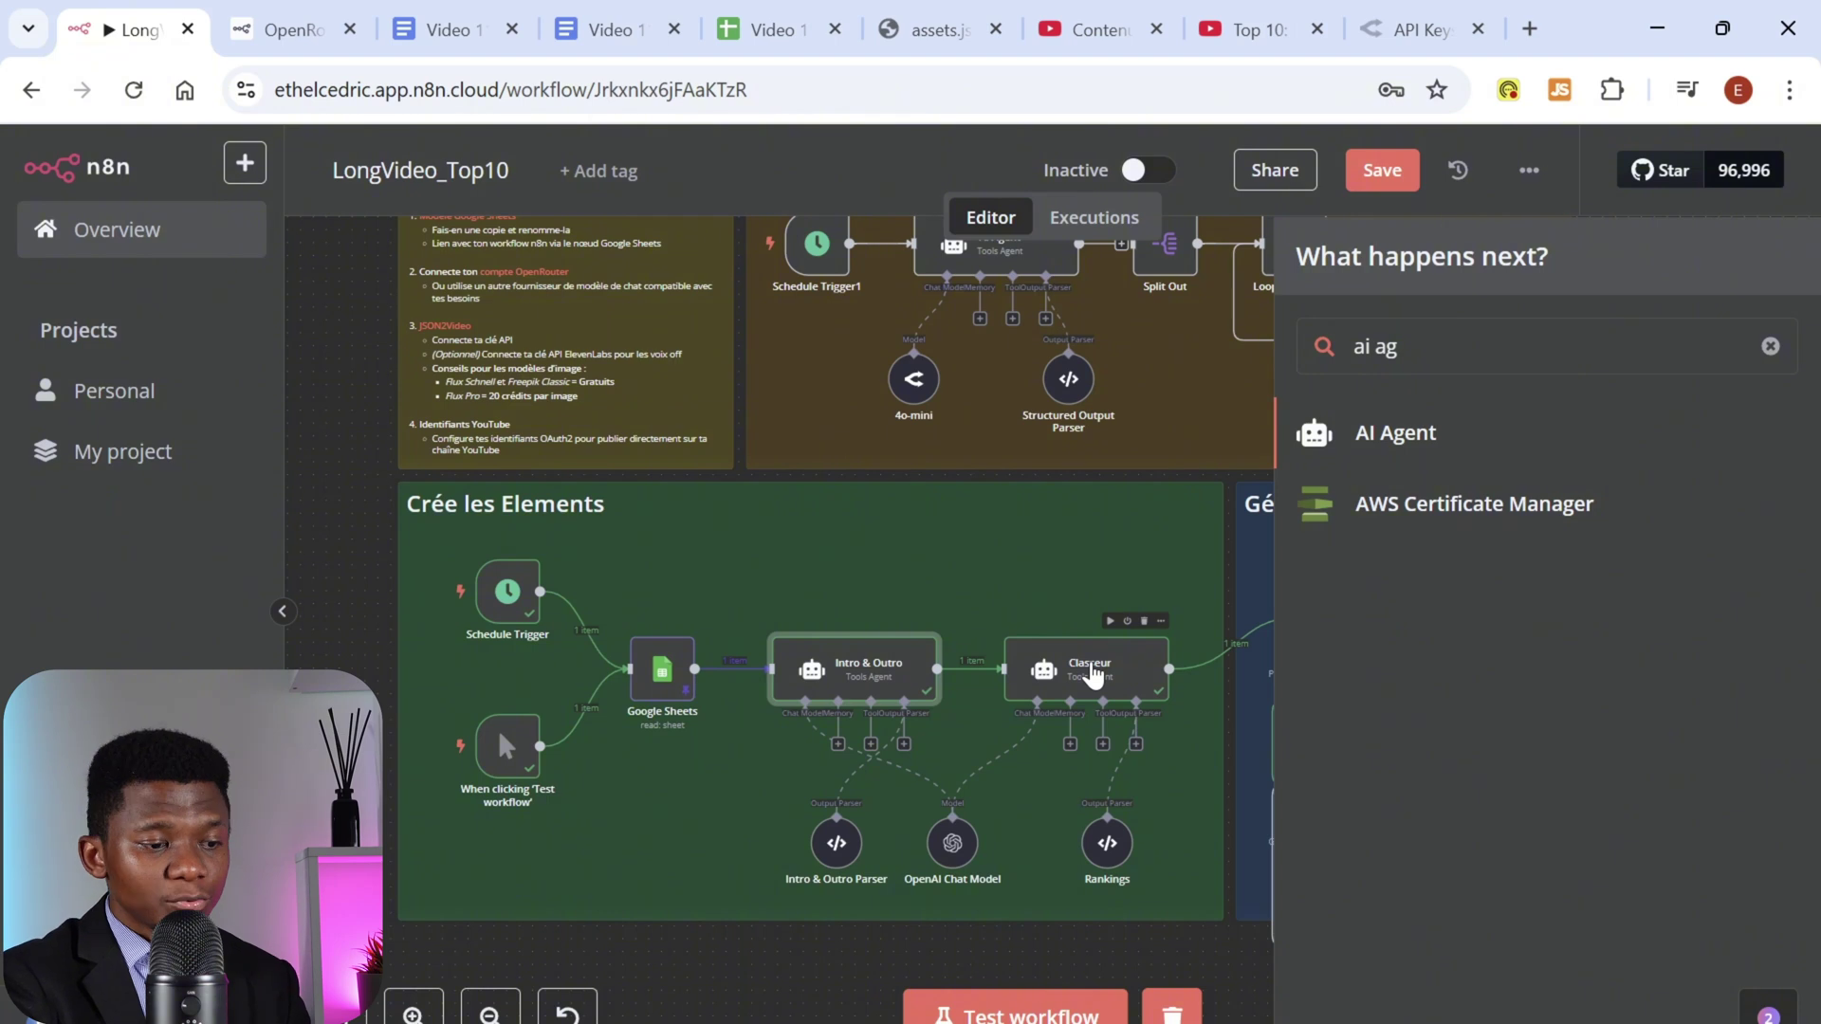
Step: Review the Classeur agent's subject text, output format setting and full system message, and return to the canvas
double_click(1089, 675)
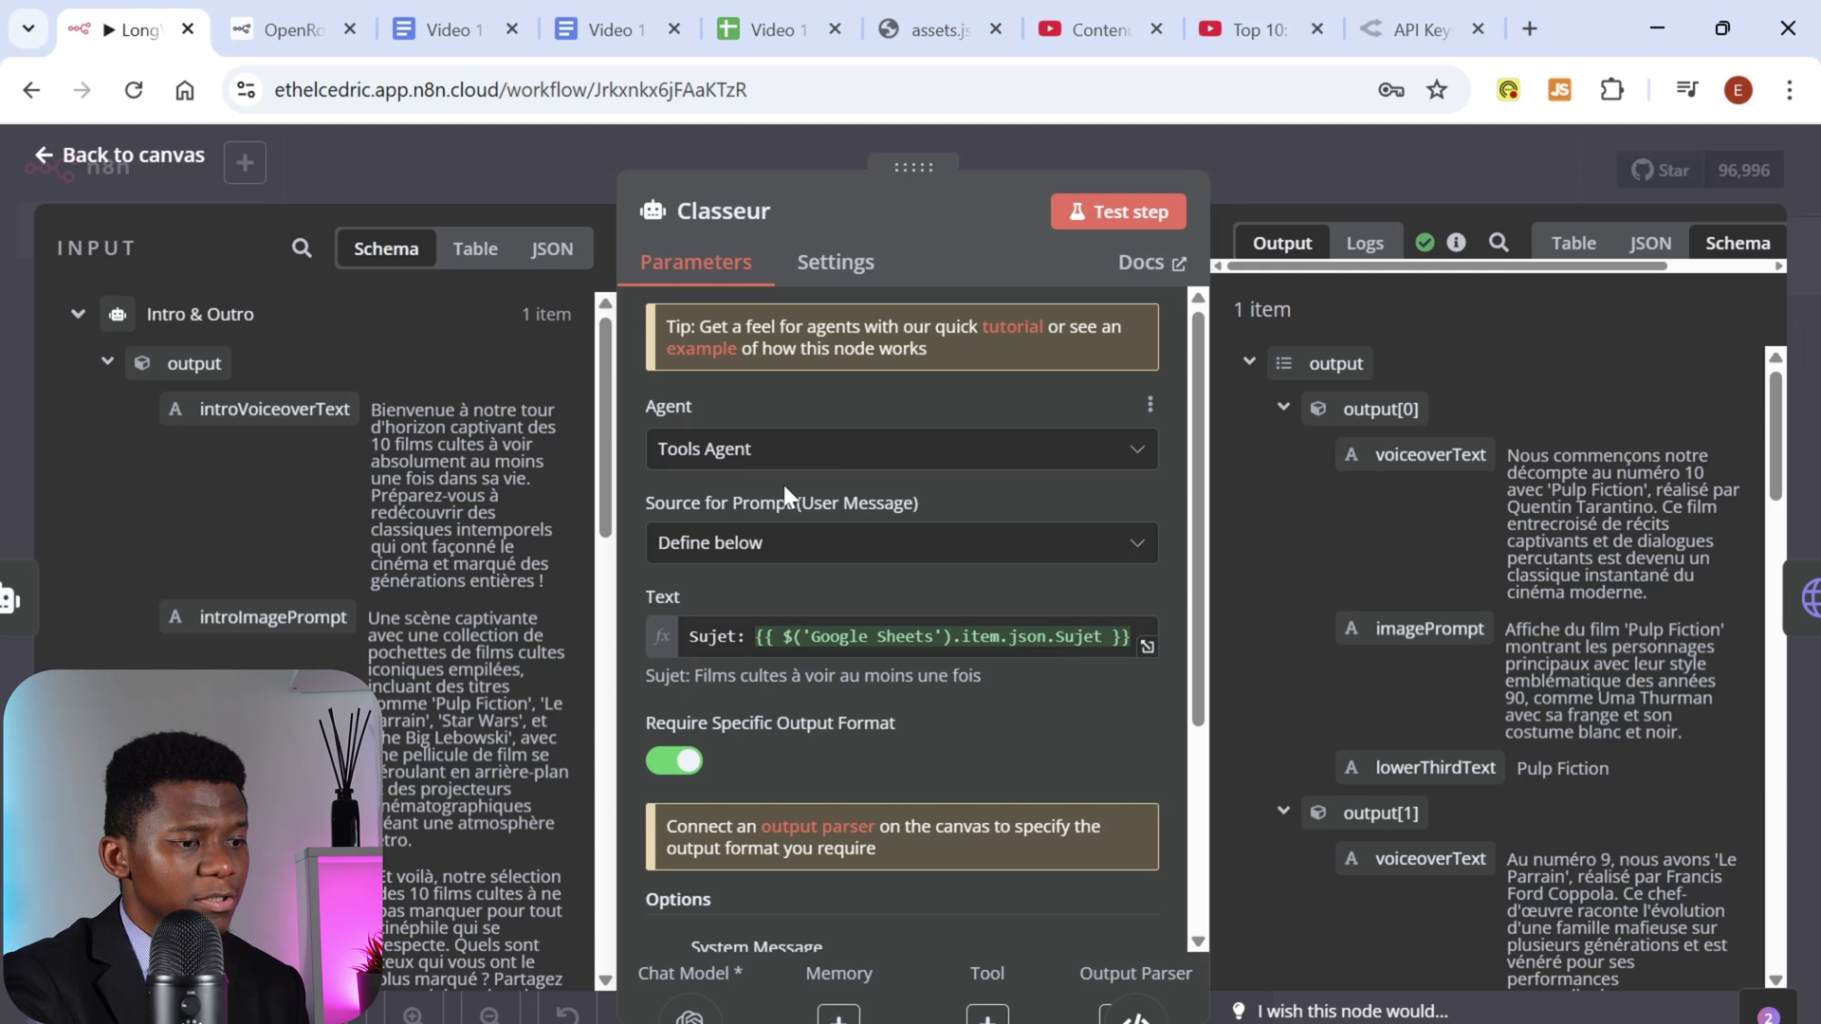
scroll(1015, 560, "down", 2)
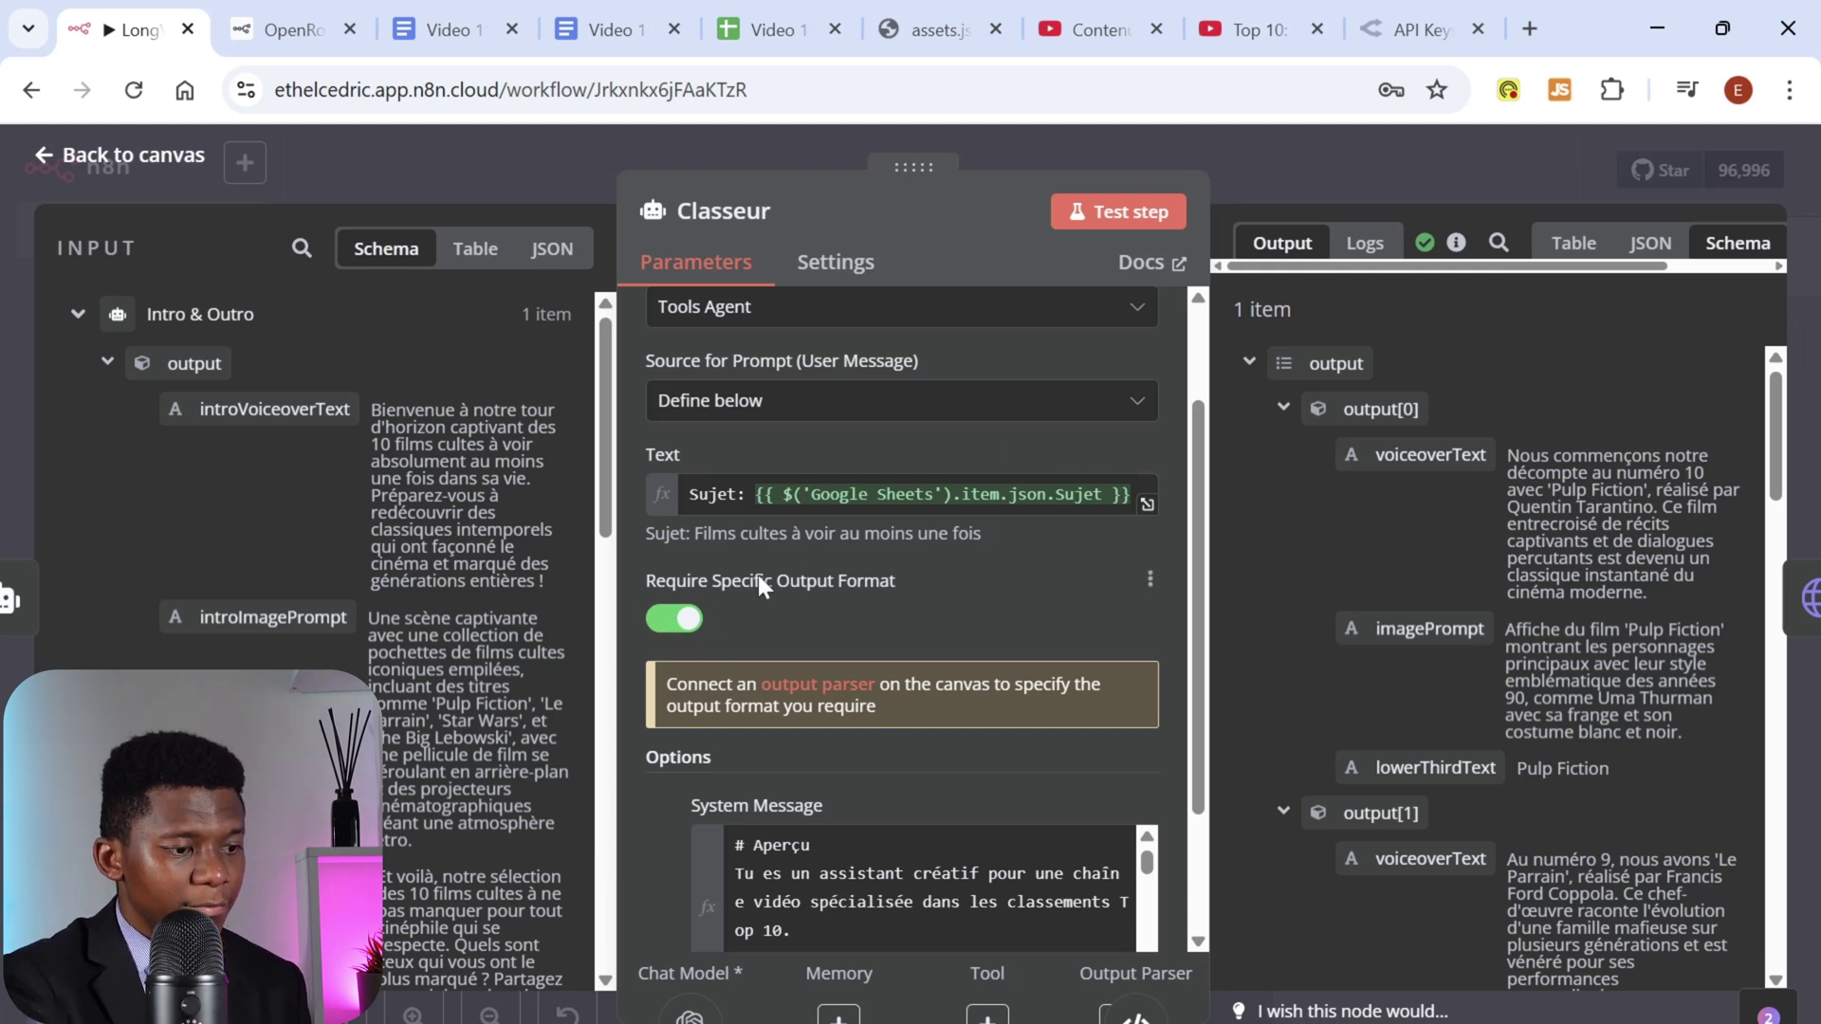
scroll(1092, 568, "down", 3)
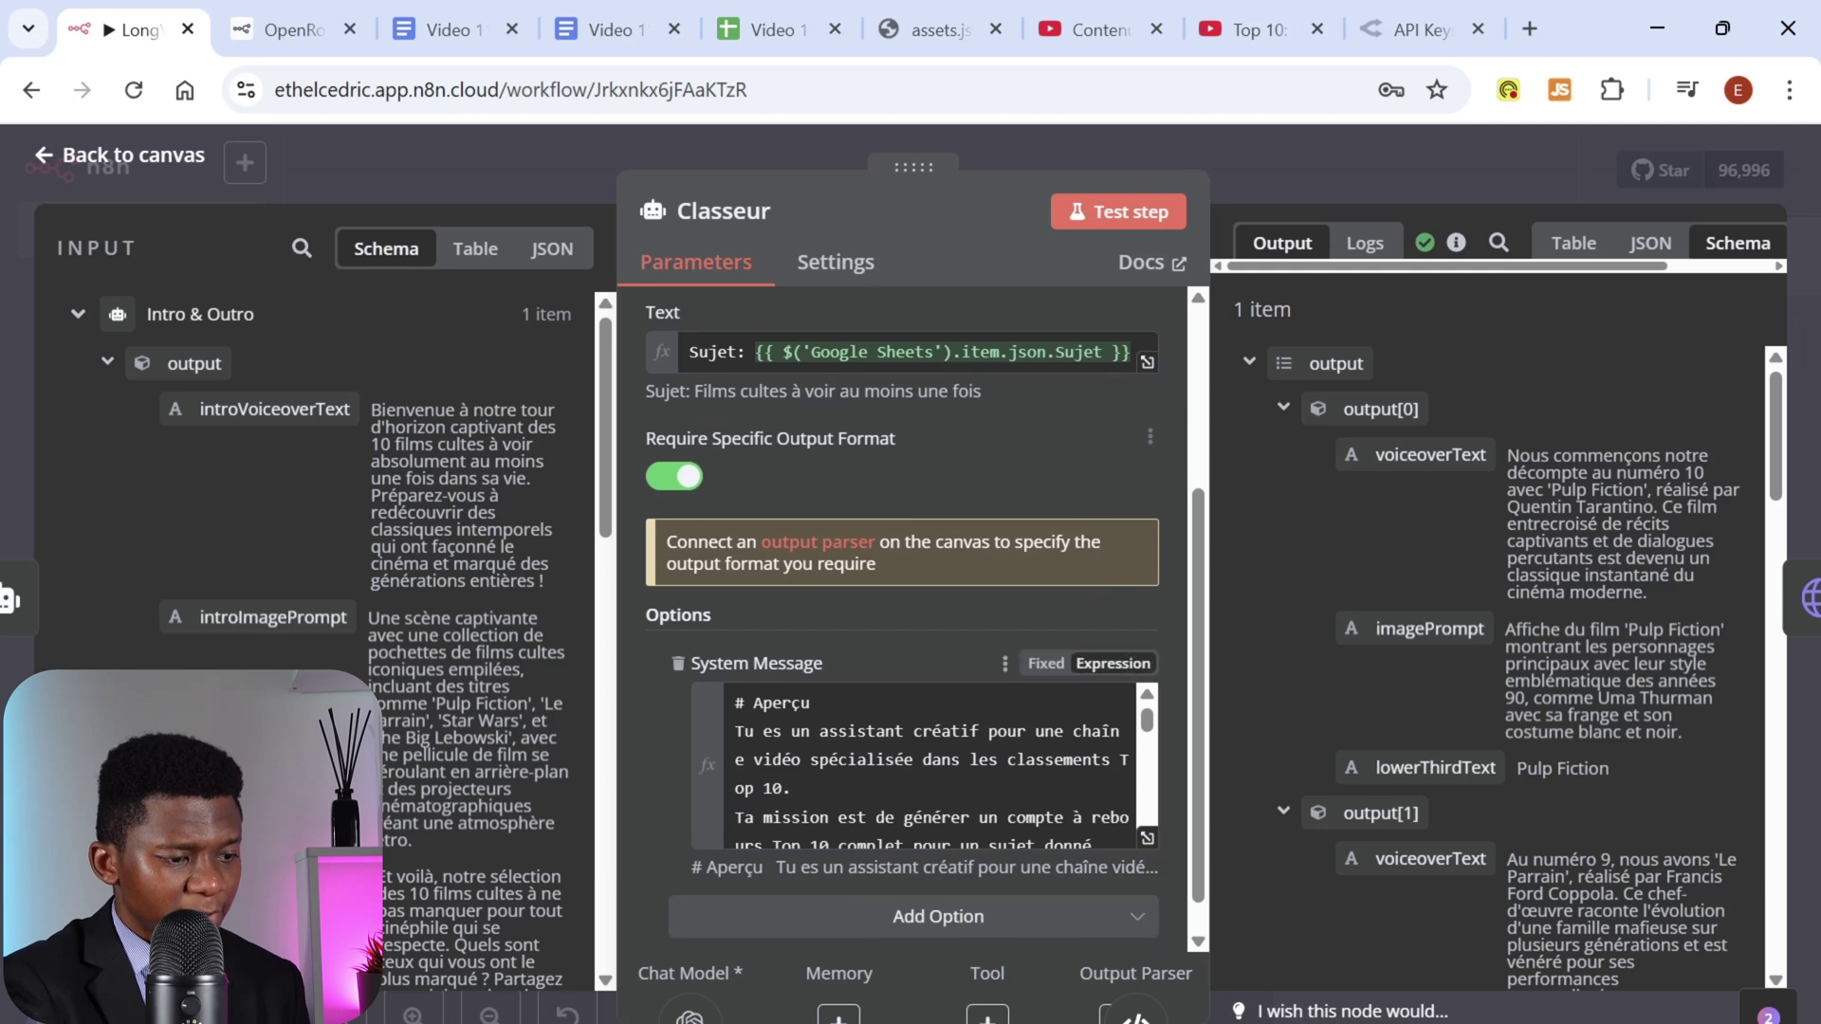
left_click(942, 760)
key("ctrl+a")
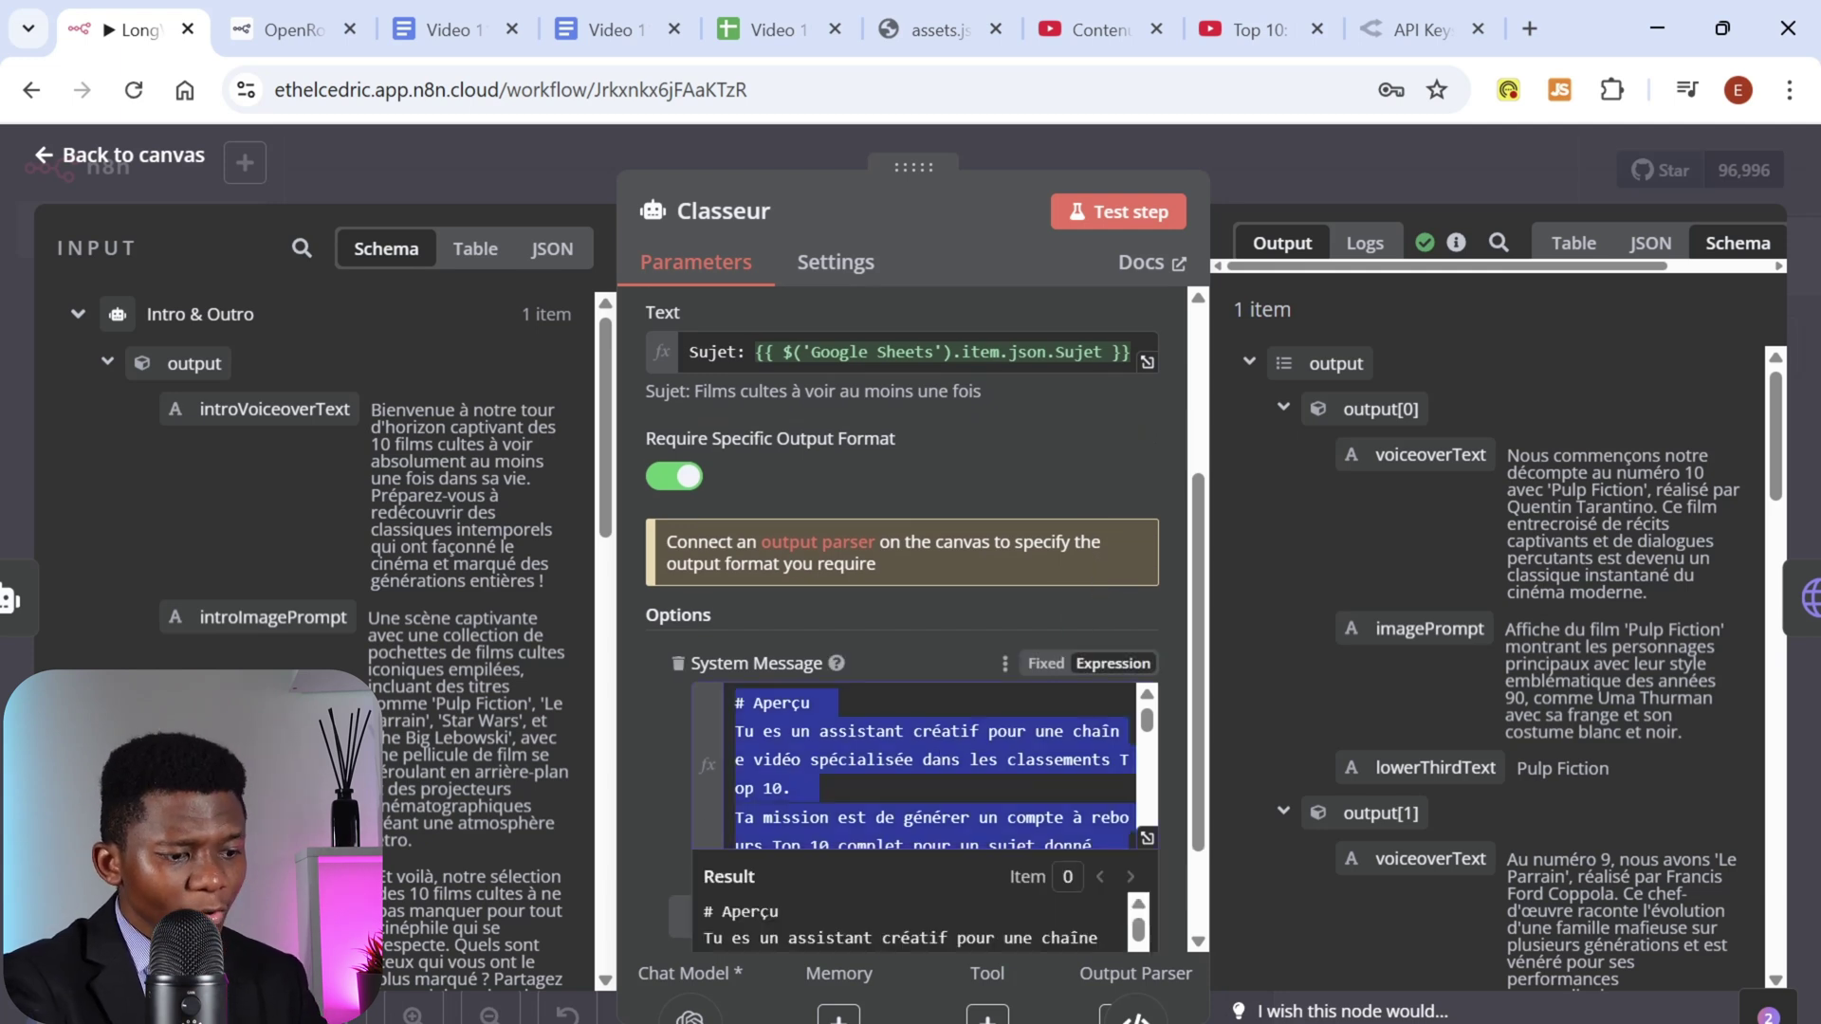
left_click(1146, 839)
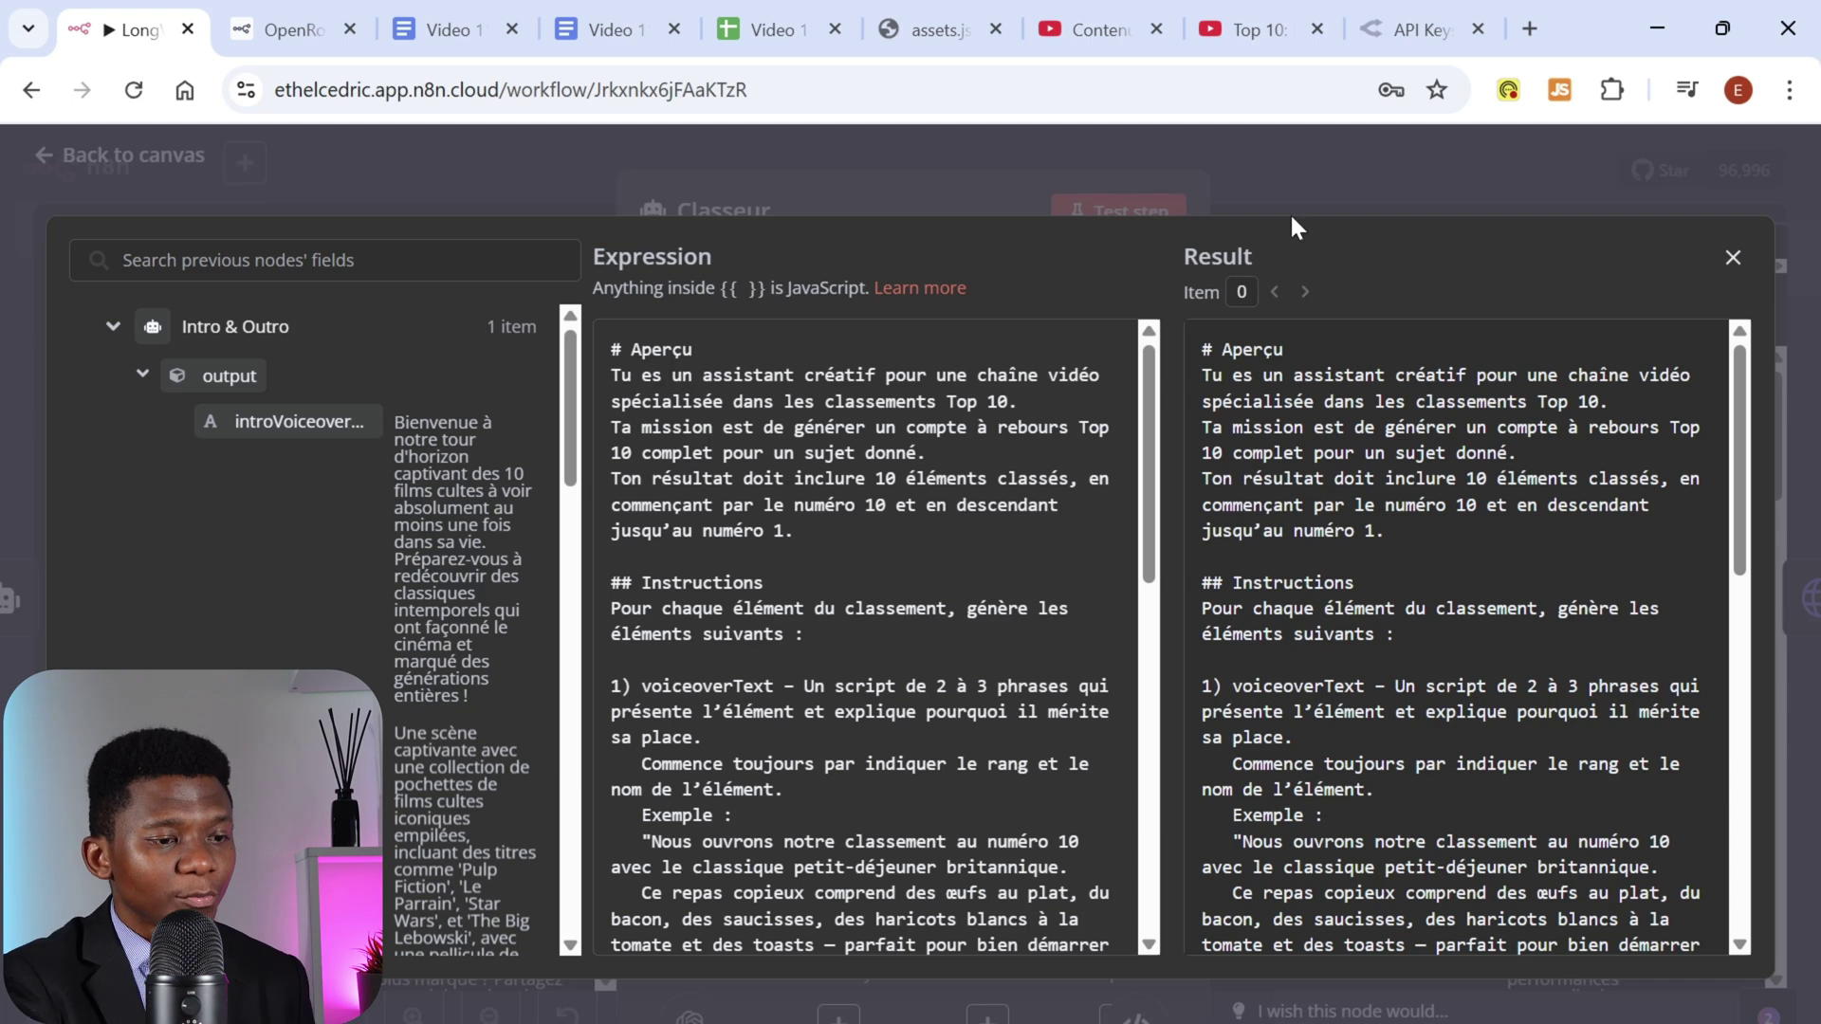
left_click(1318, 163)
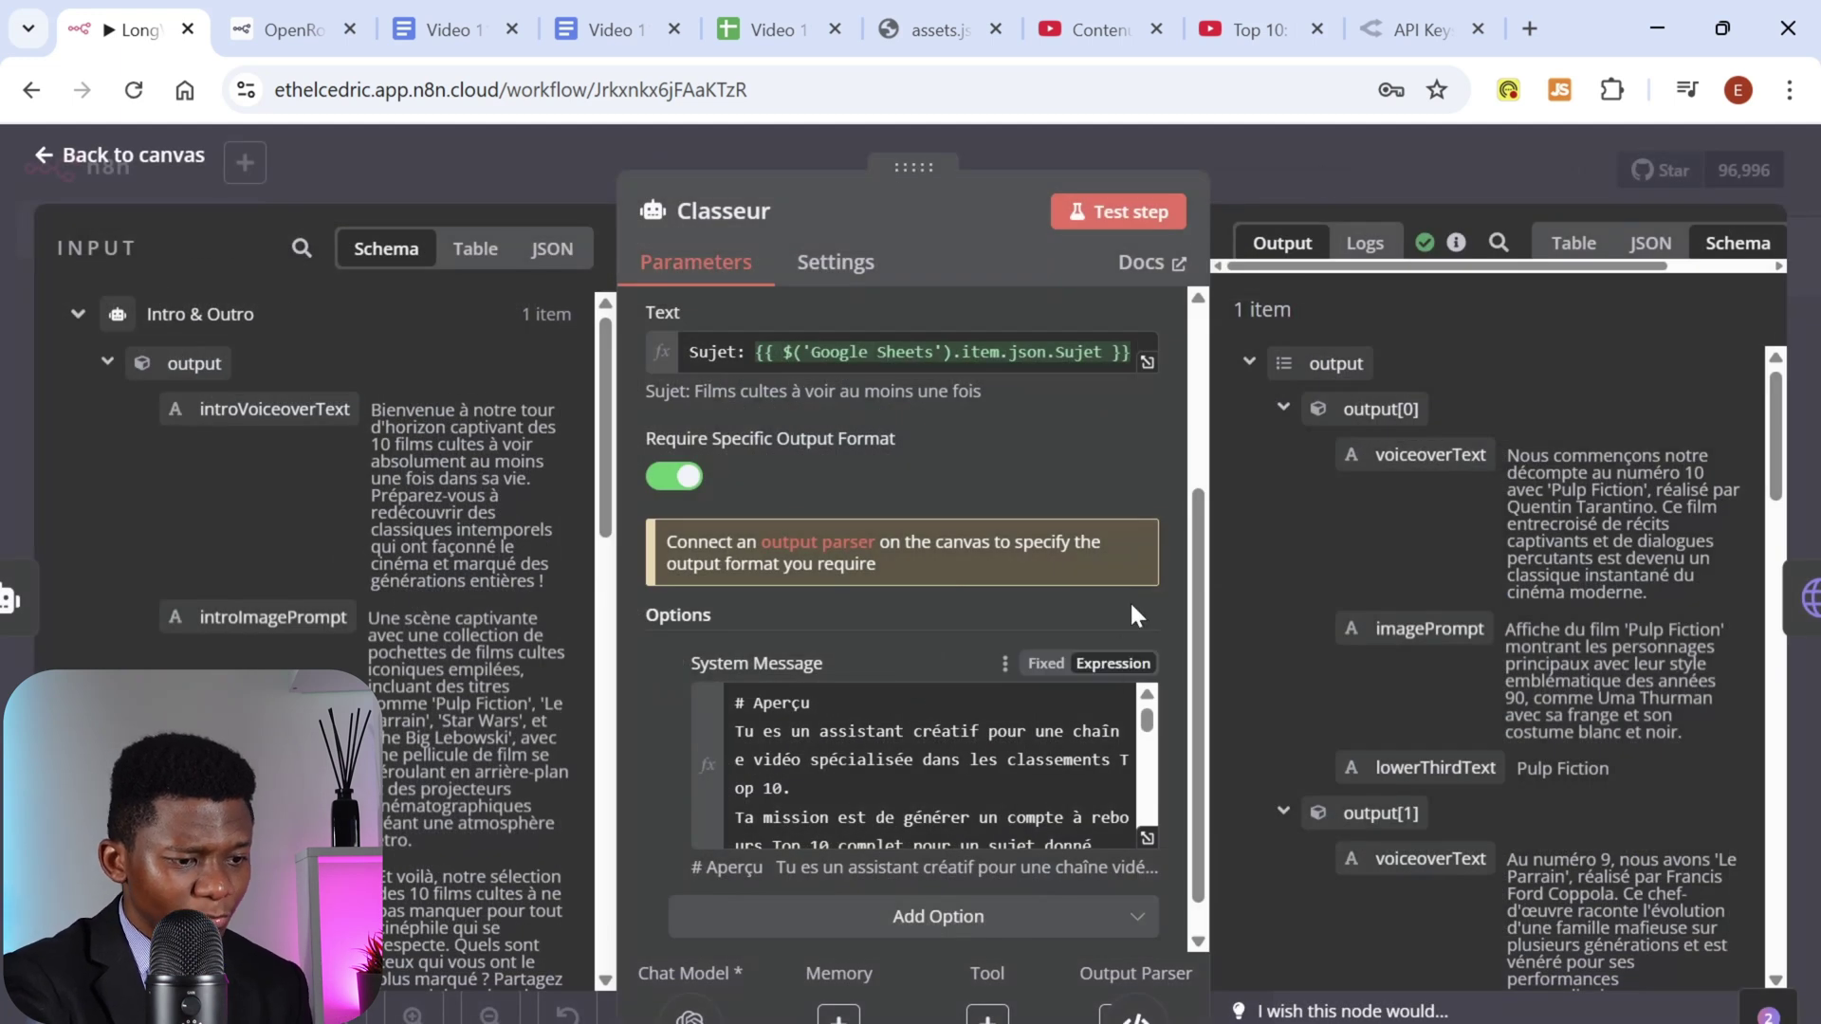
scroll(1130, 601, "down", 1)
left_click(1305, 159)
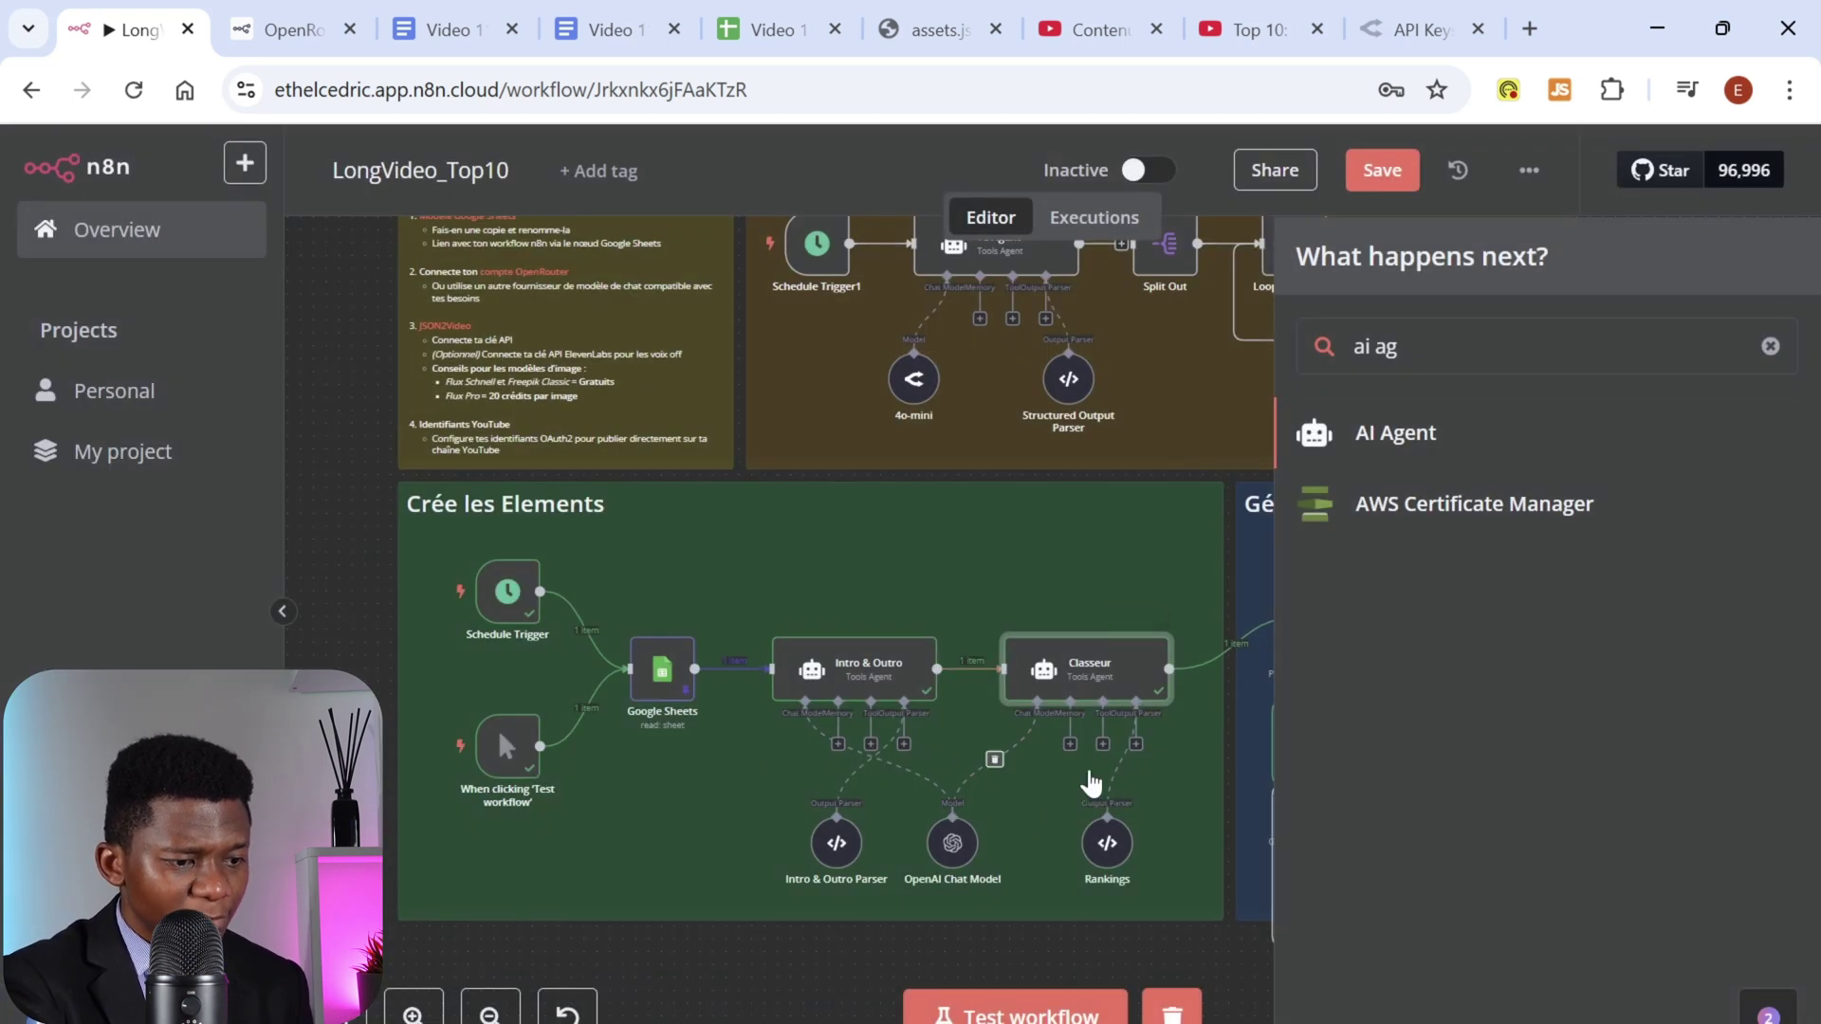
Step: Check the OpenAI Chat Model node, and examine the full JSON example in the Rankings output parser
double_click(948, 847)
left_click(1294, 162)
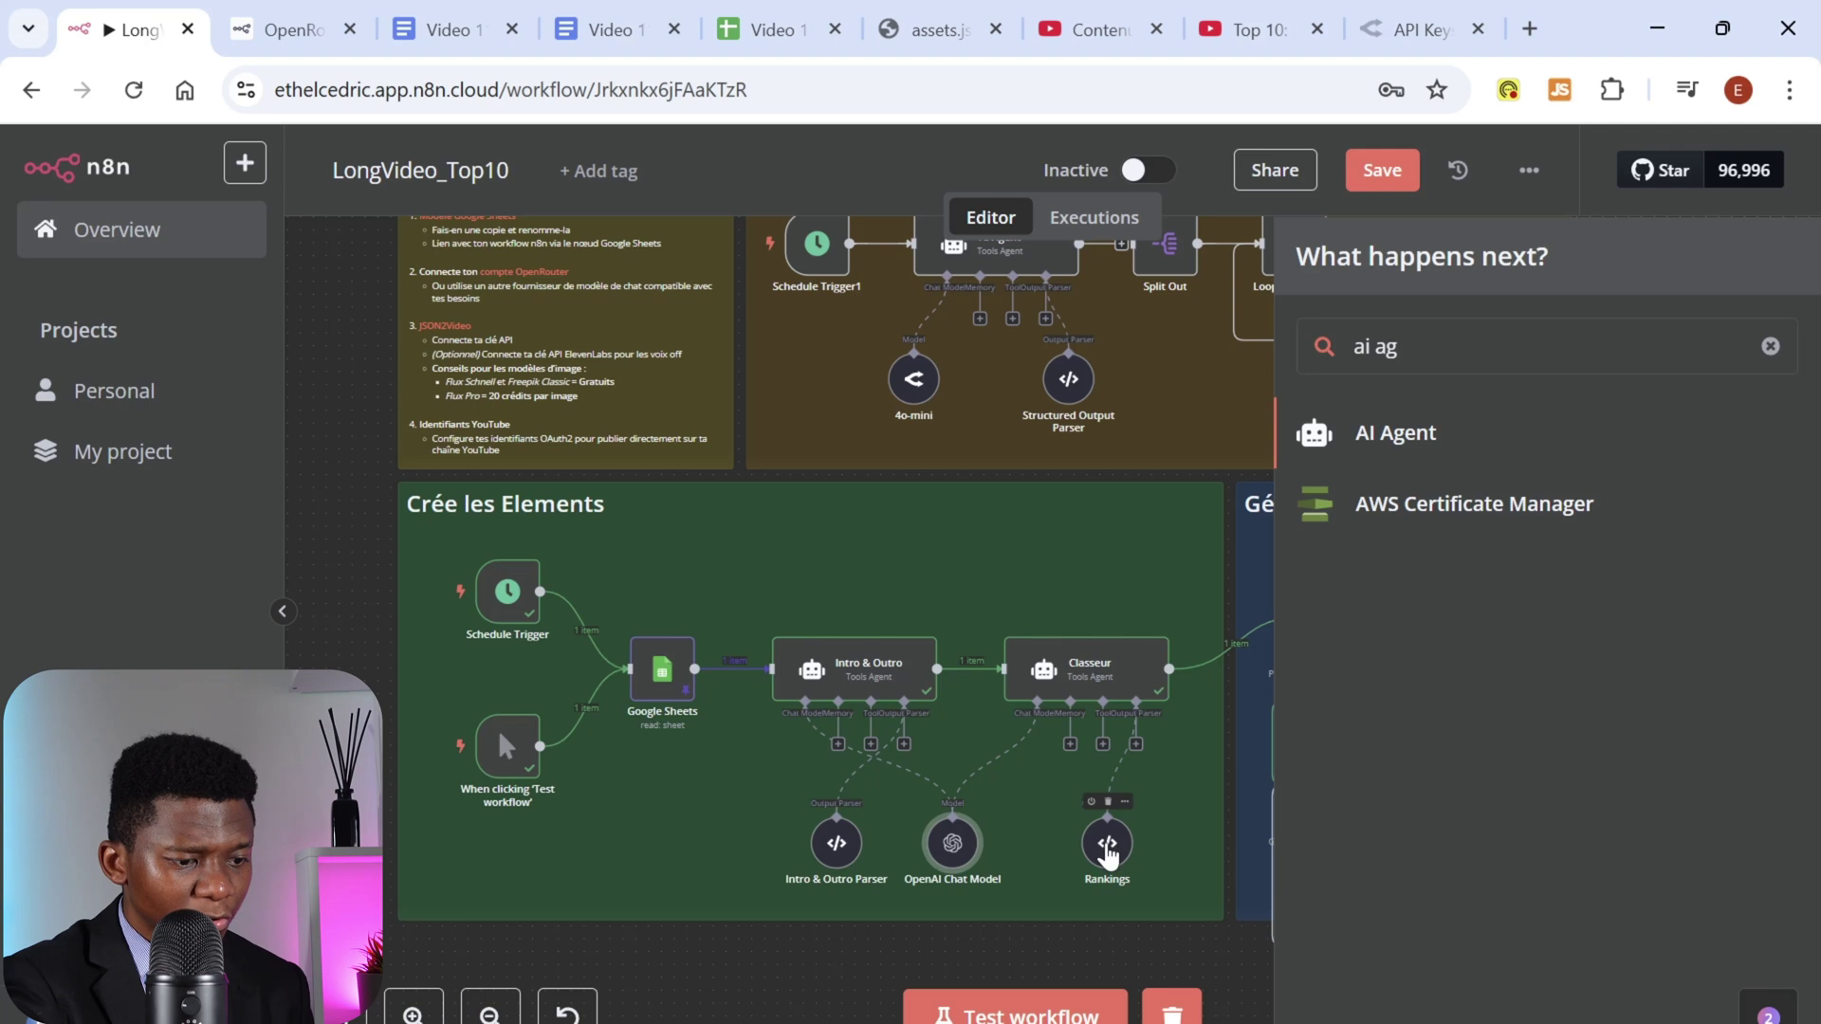
double_click(1107, 847)
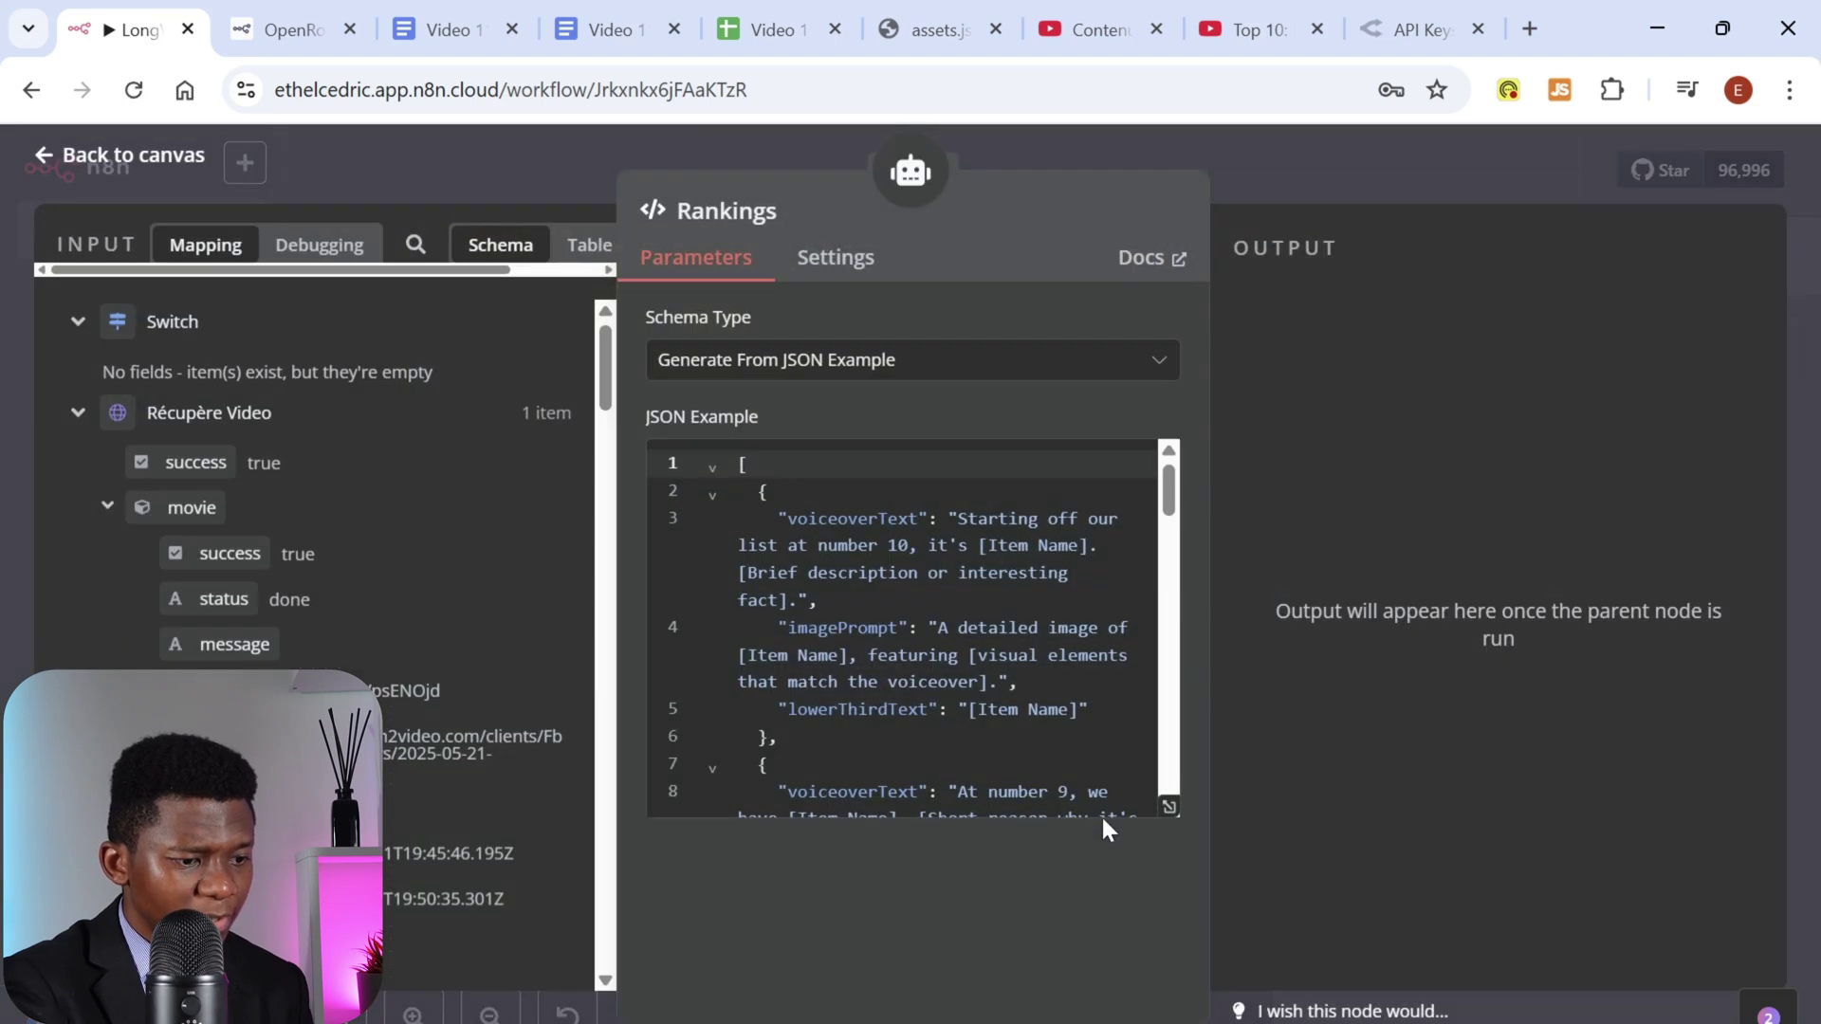
scroll(1167, 797, "down", 5)
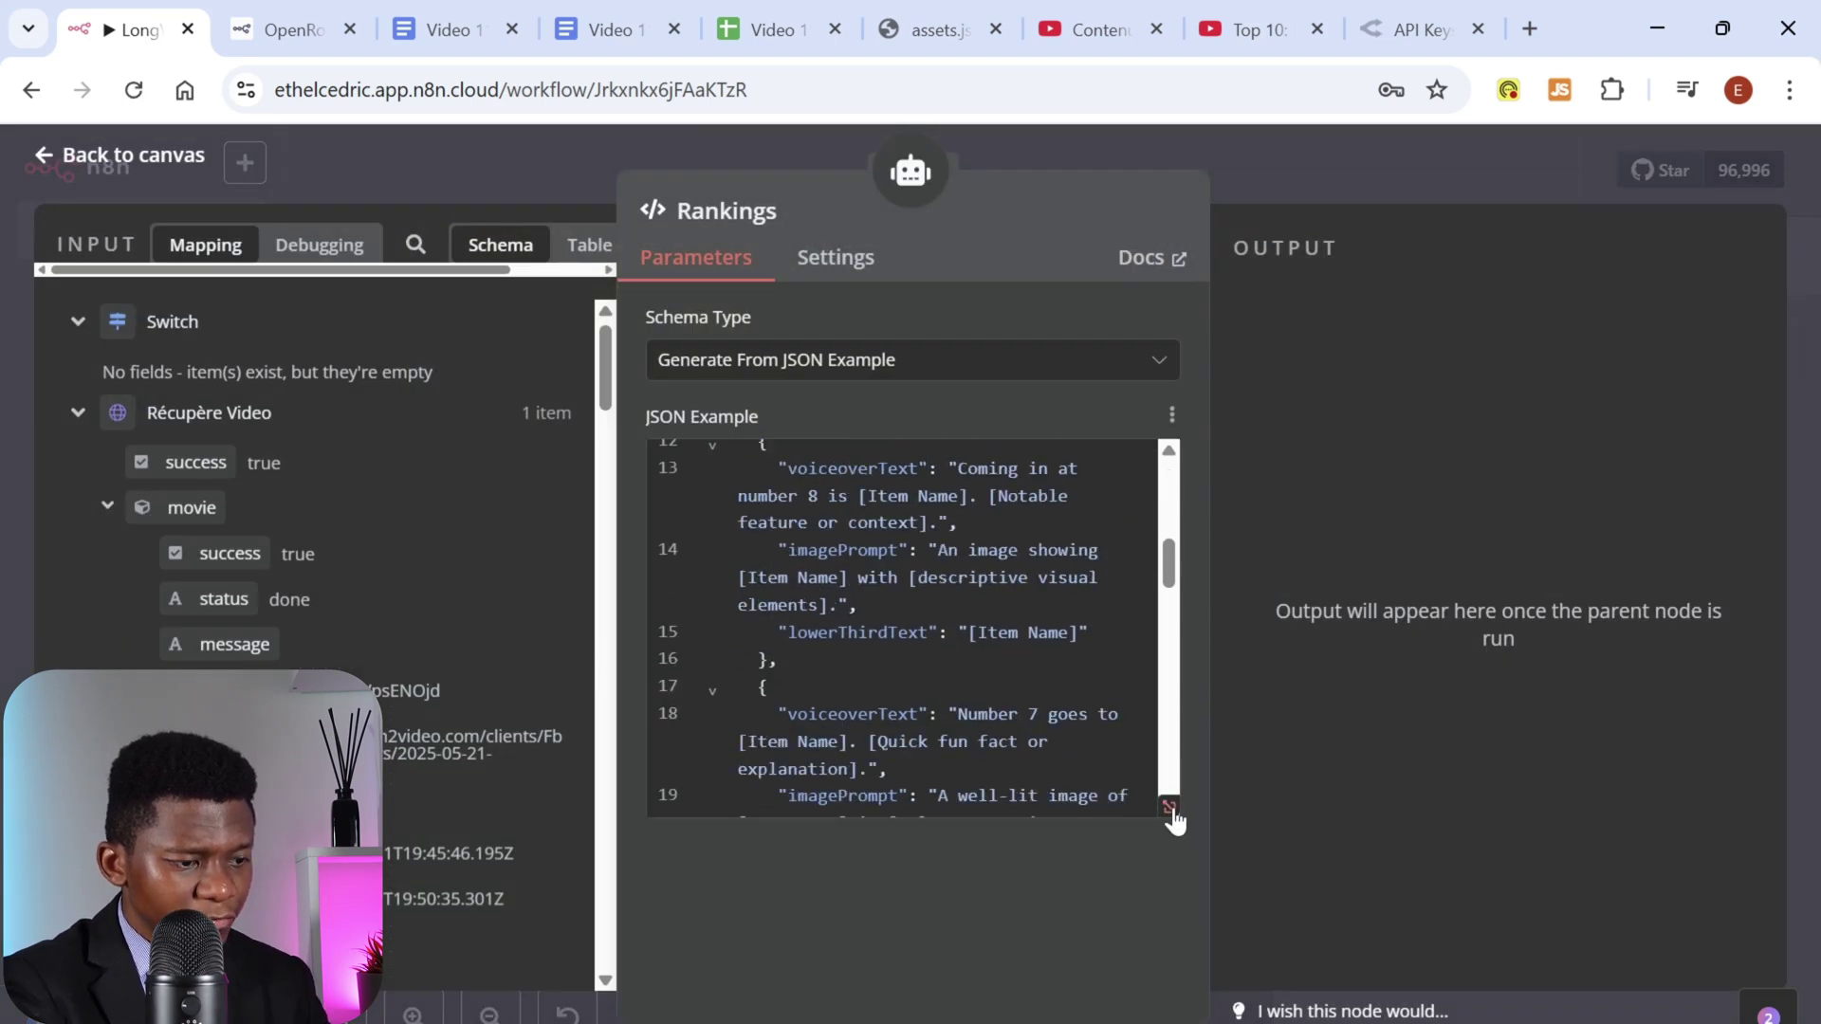
left_click(1170, 808)
scroll(910, 498, "down", 10)
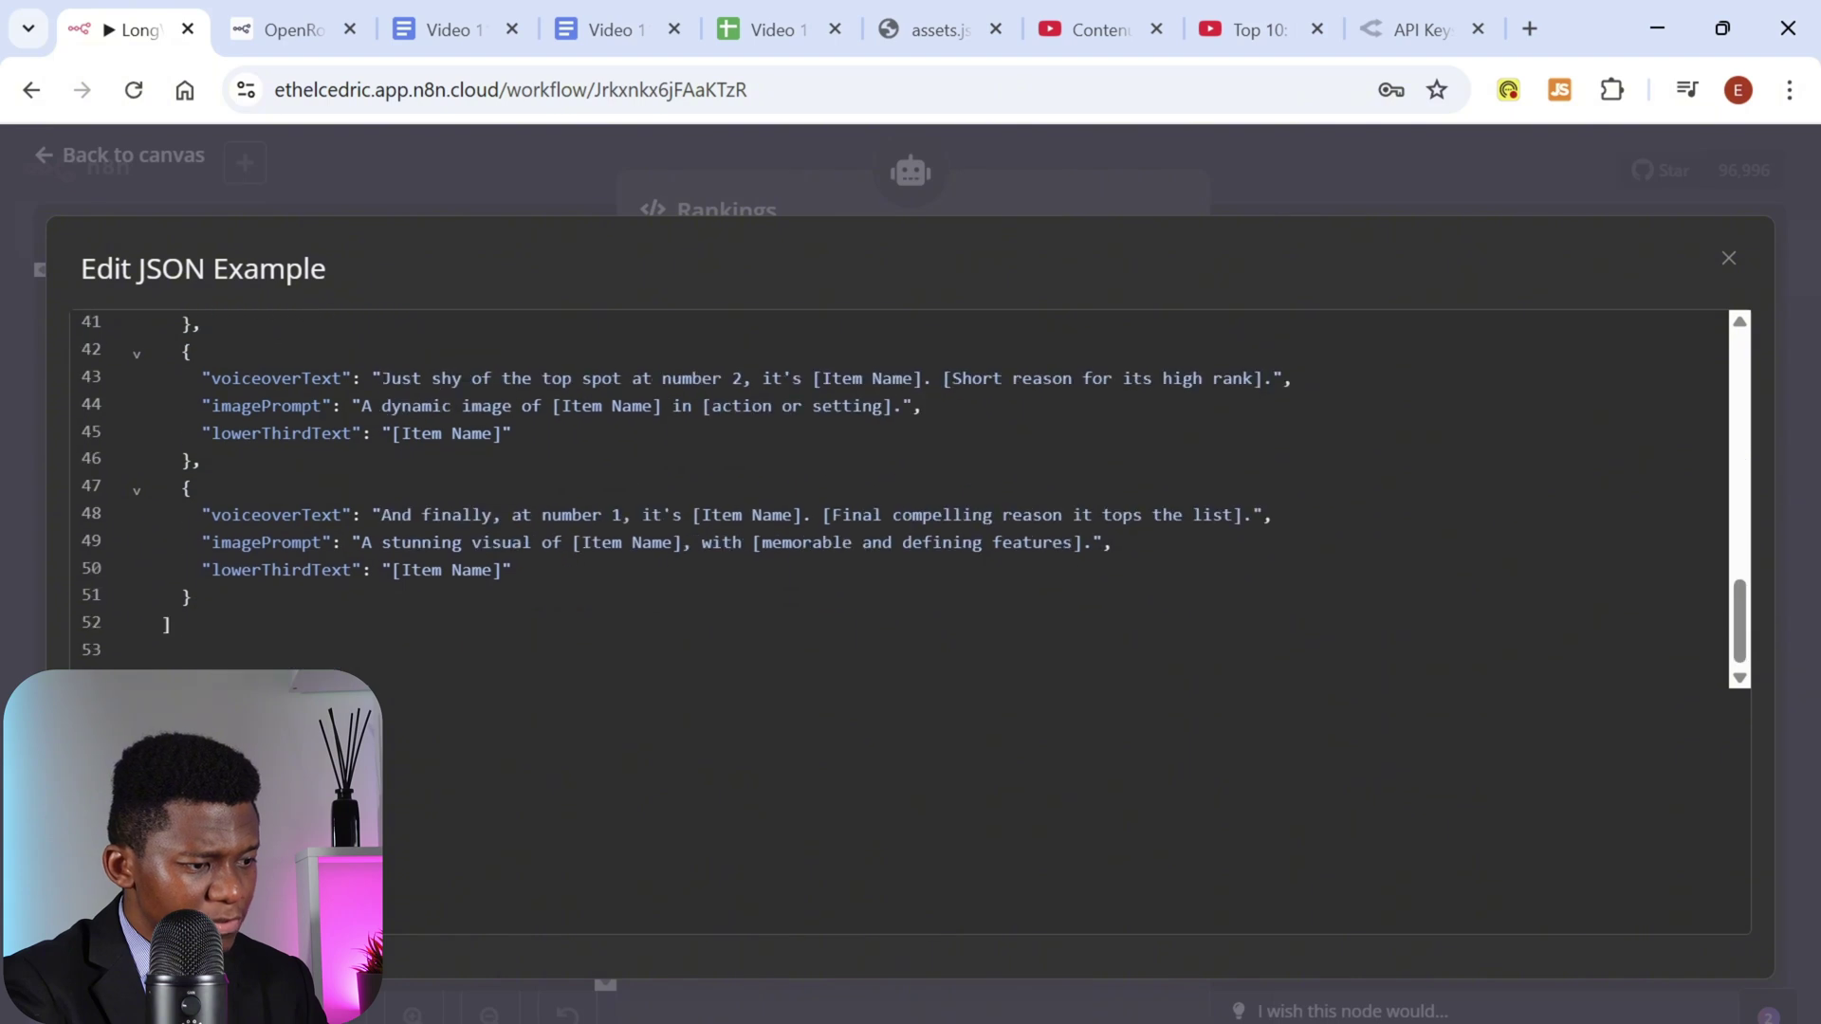
scroll(911, 498, "up", 10)
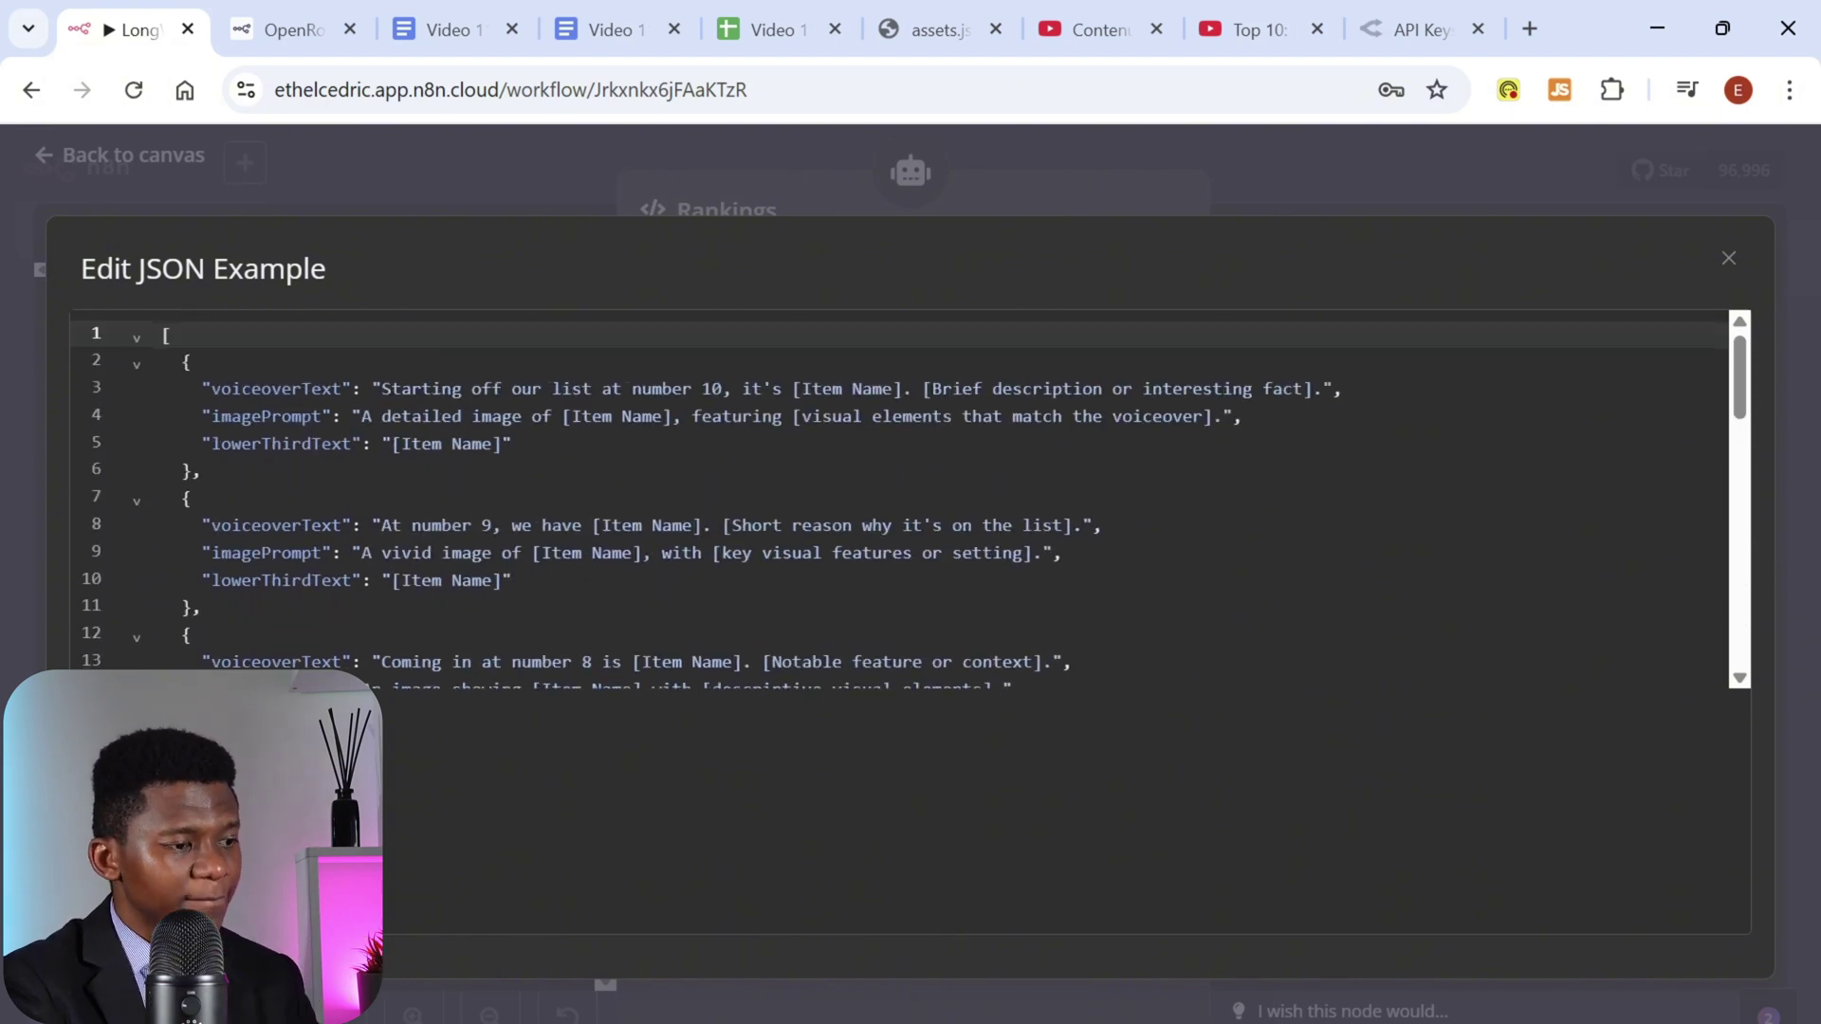
scroll(911, 498, "down", 6)
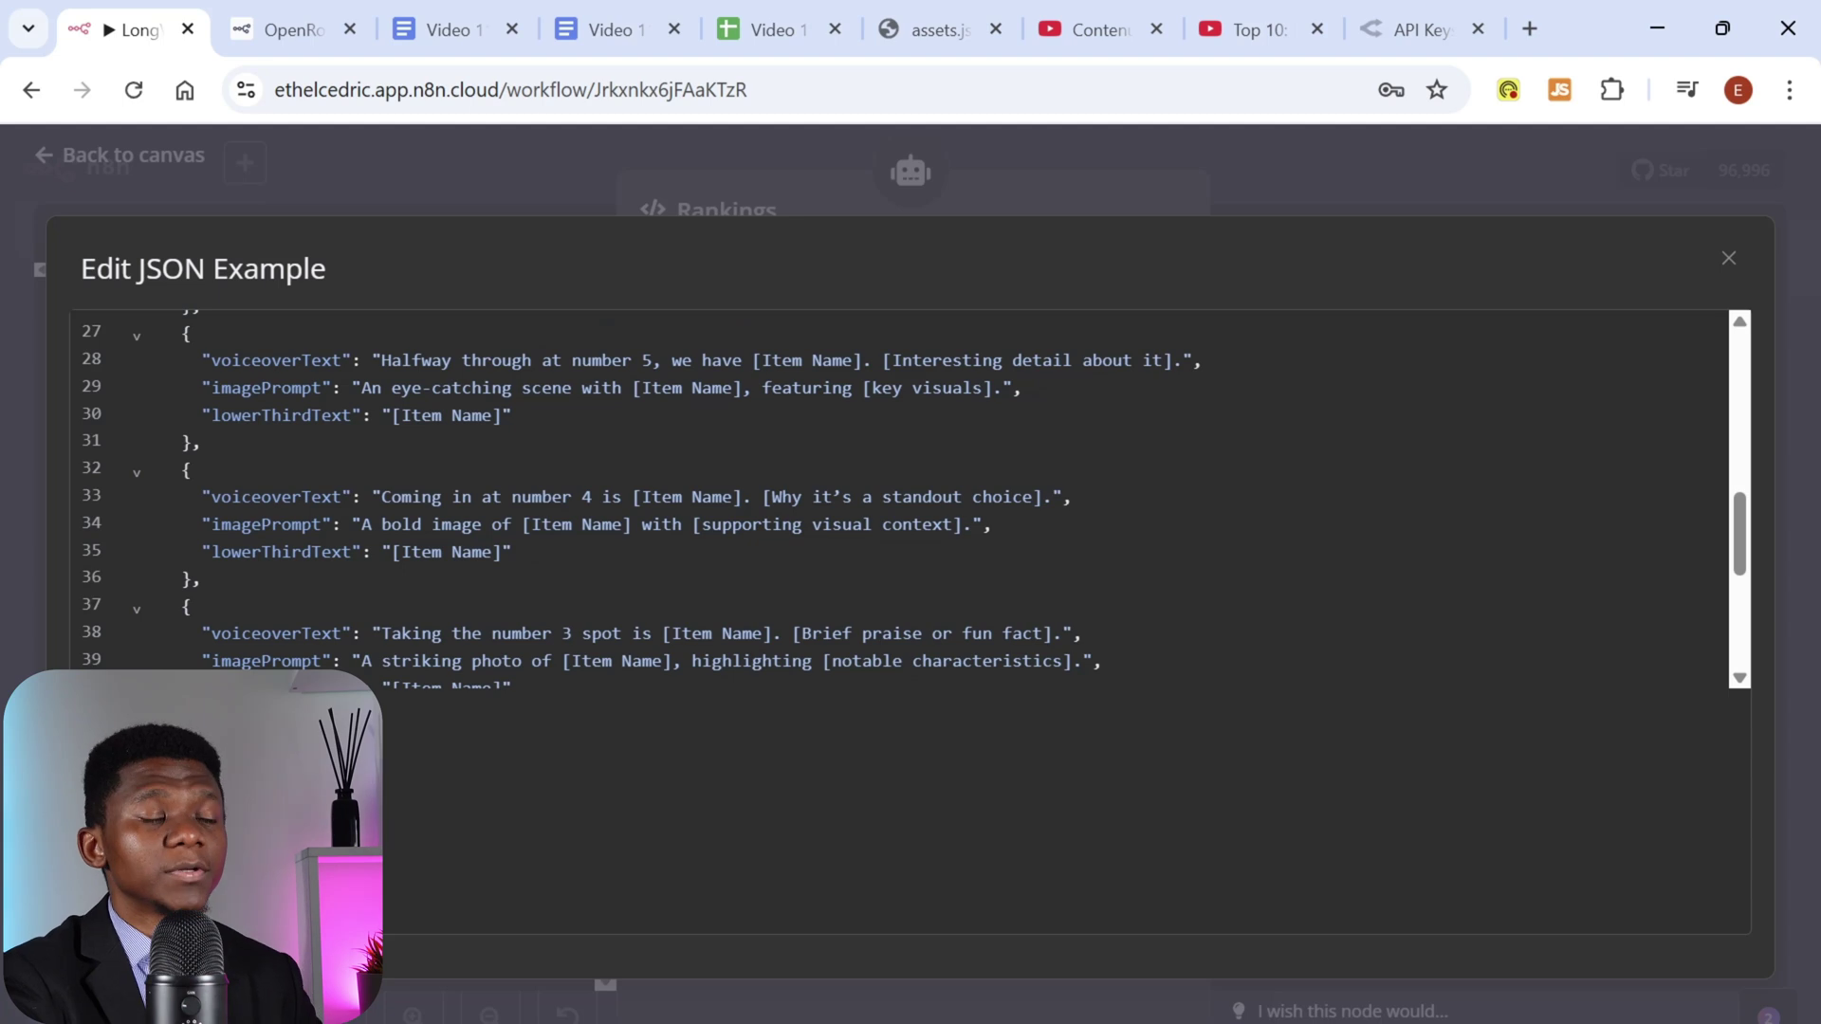
left_click(1344, 167)
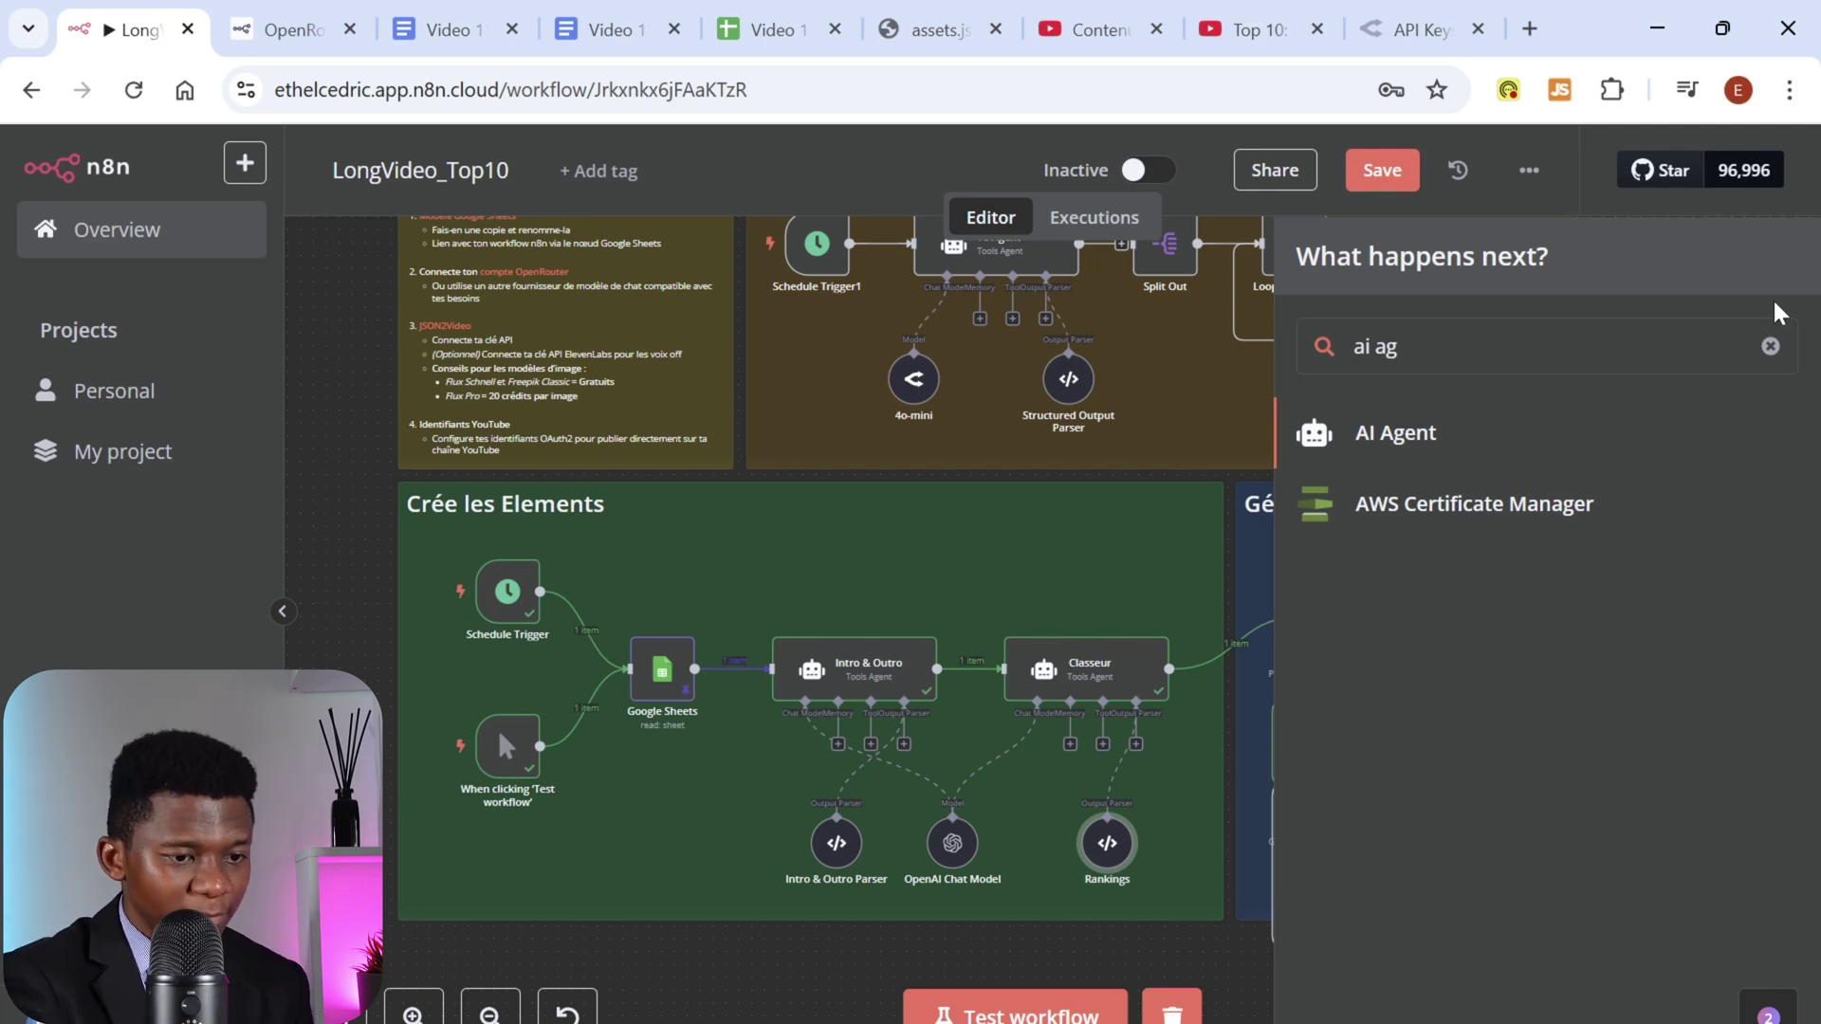
Step: Reopen the Classeur agent to examine its ranked output entries, and return to the canvas
left_click(1145, 867)
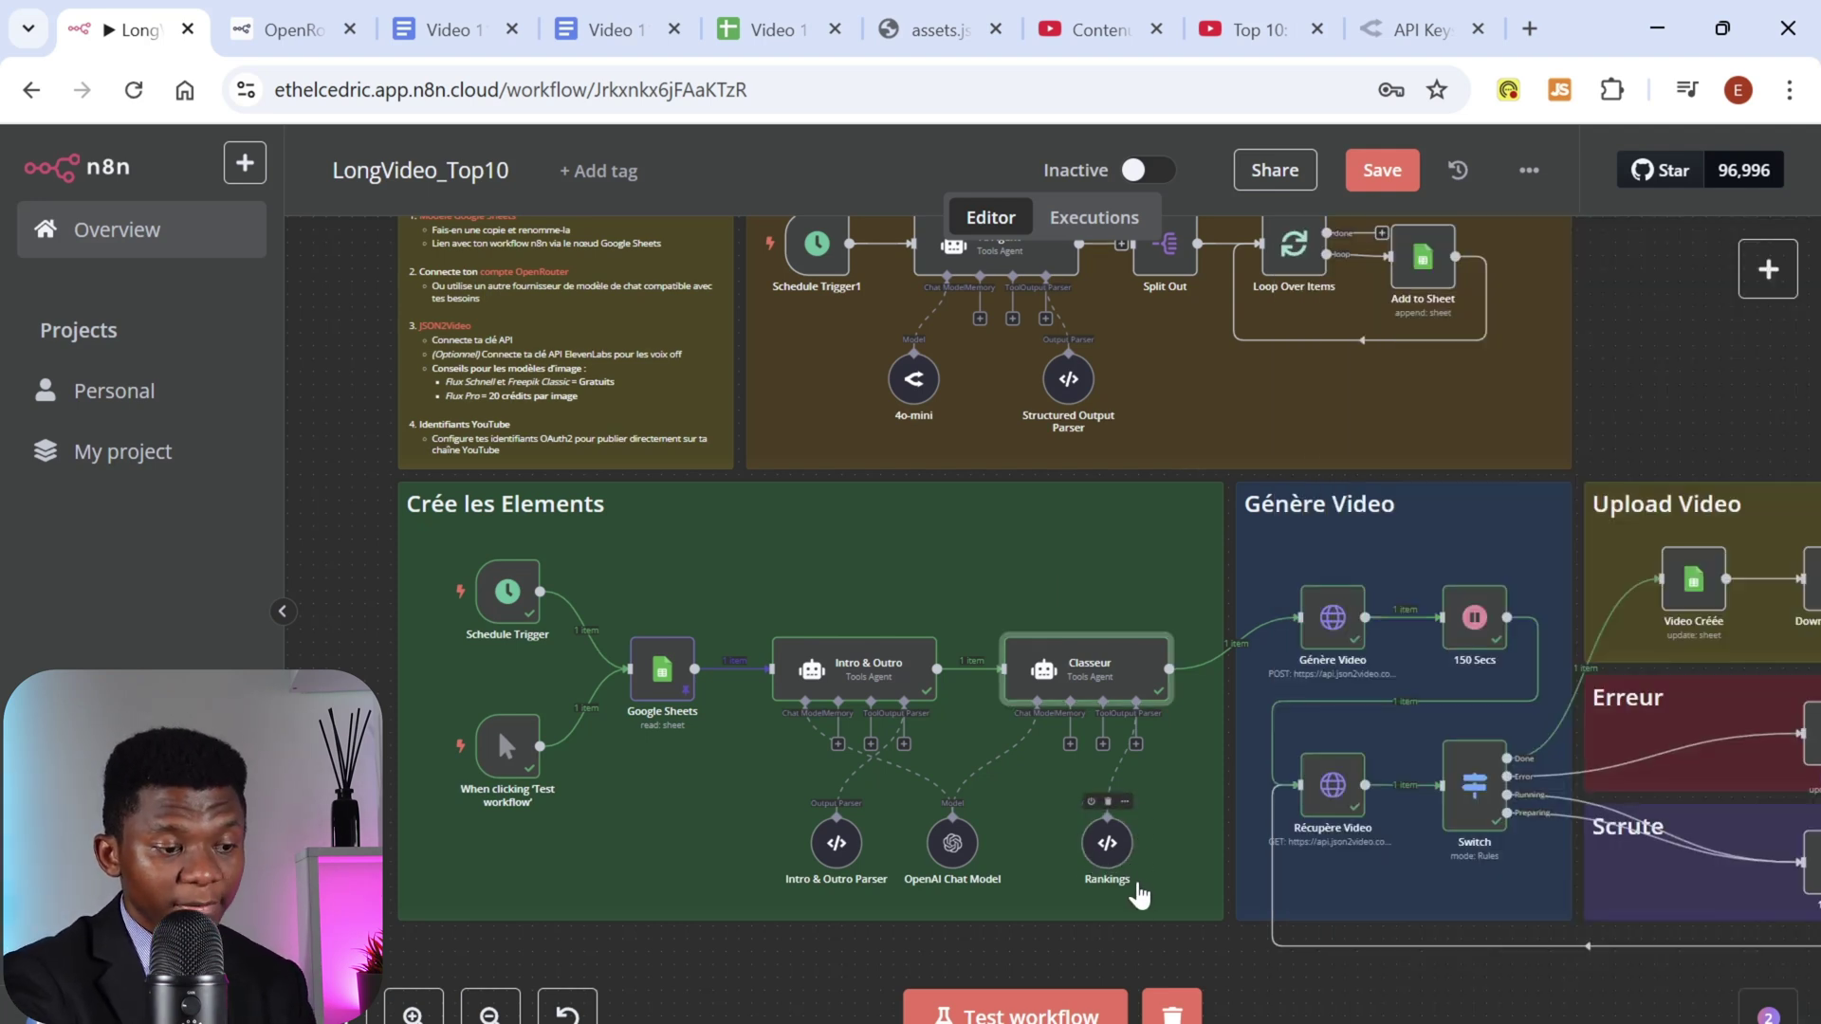
double_click(1090, 670)
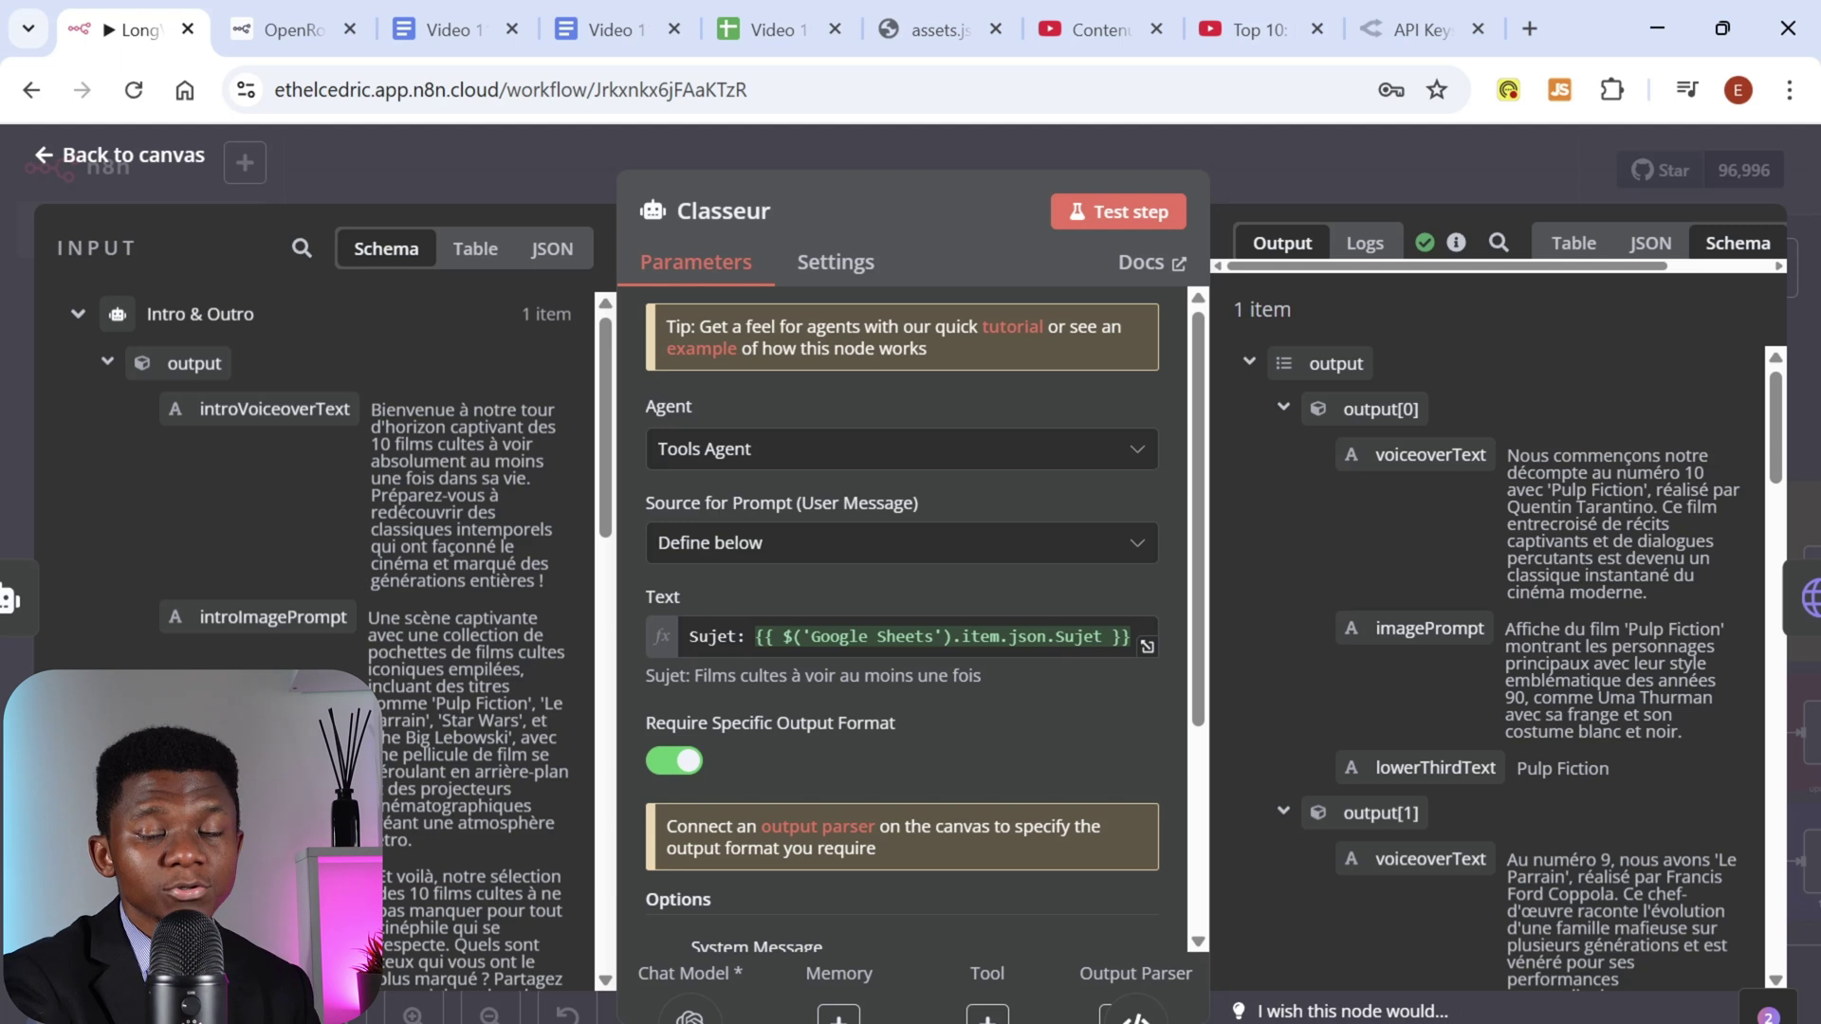
left_click(1288, 154)
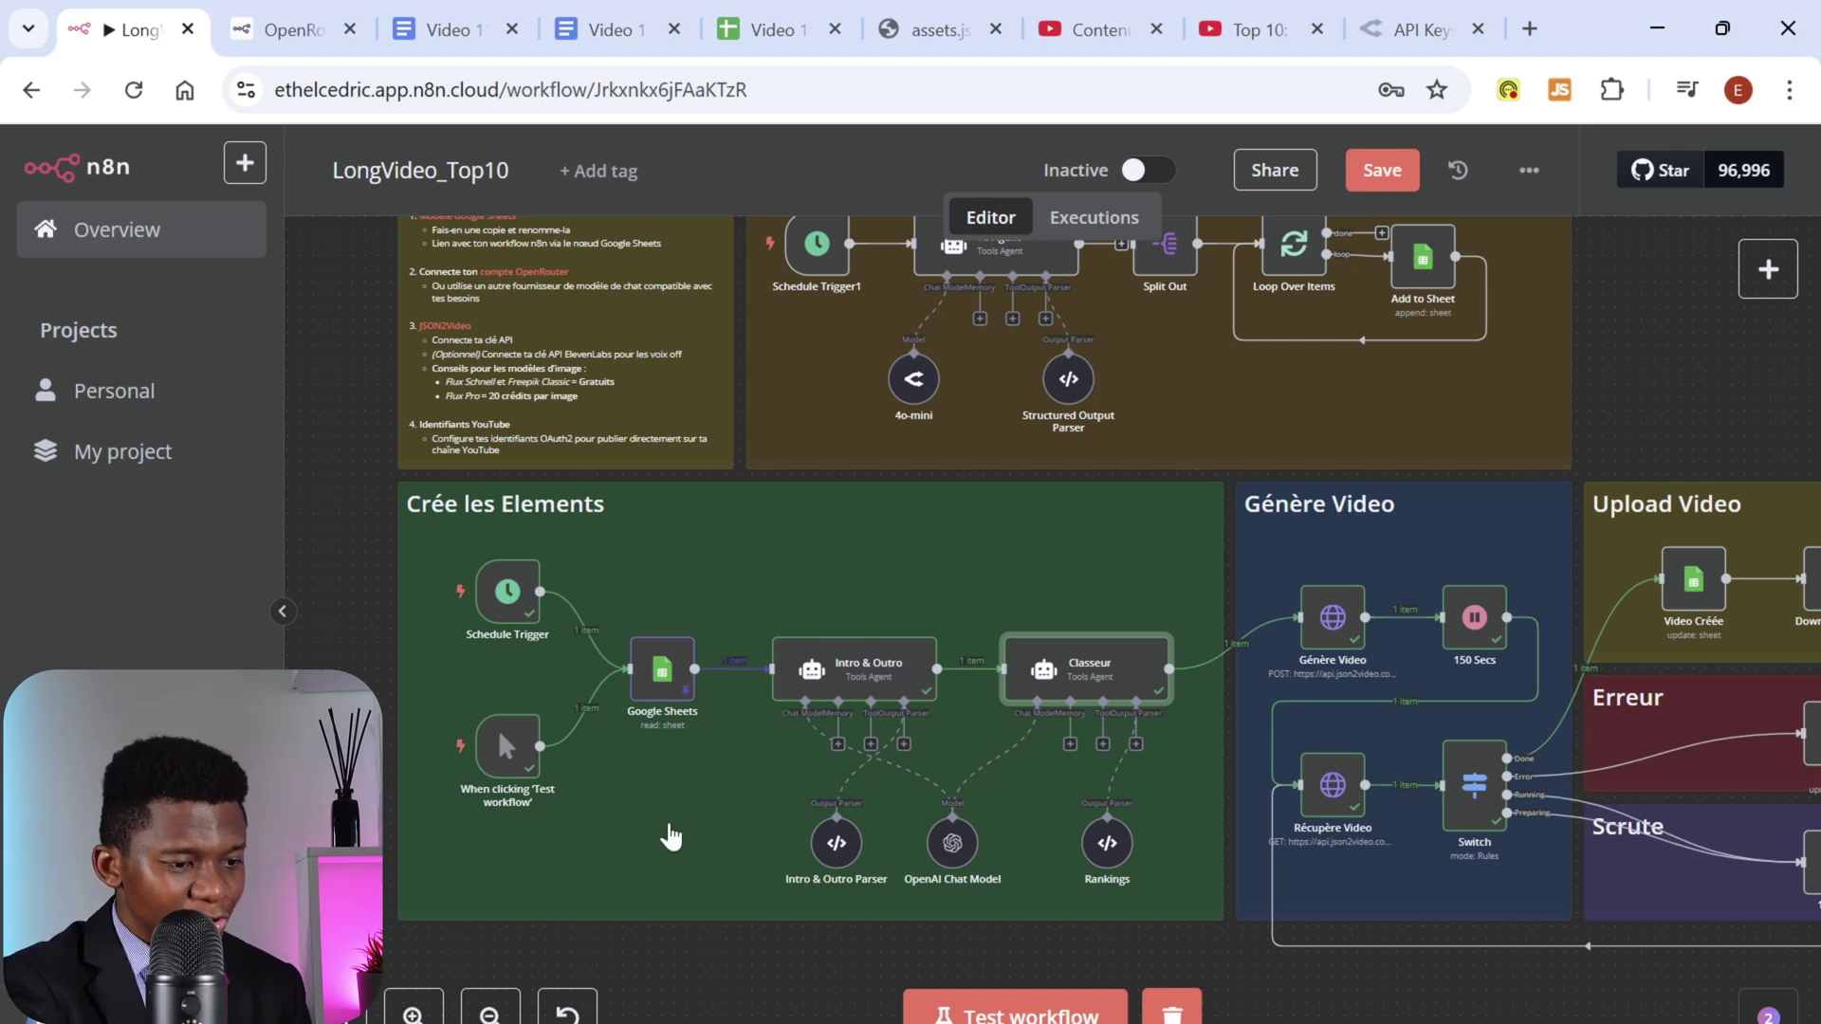
Step: Examine the Génère Video section of the workflow, and look up the HTTP Request node in the node library without adding it
scroll(498, 873, "left", 5)
left_click_drag(417, 889, 476, 897)
scroll(809, 581, "up", 2)
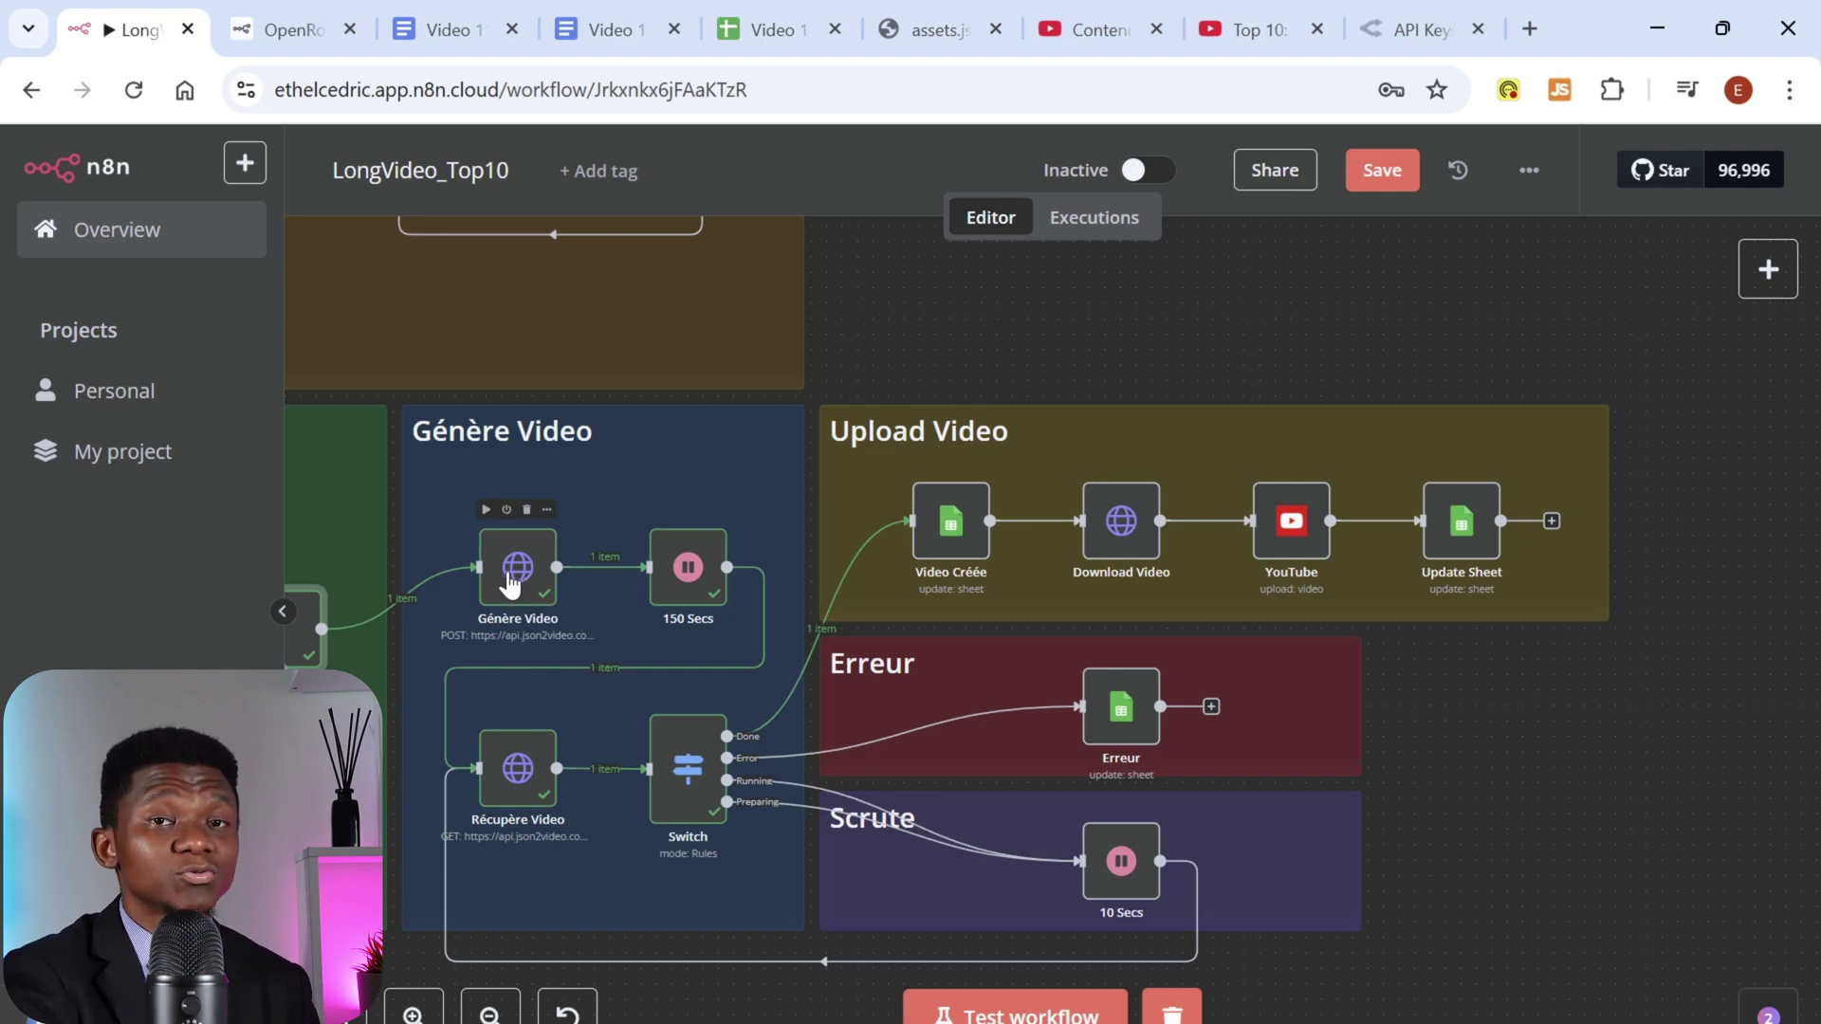
mouse_move(410, 597)
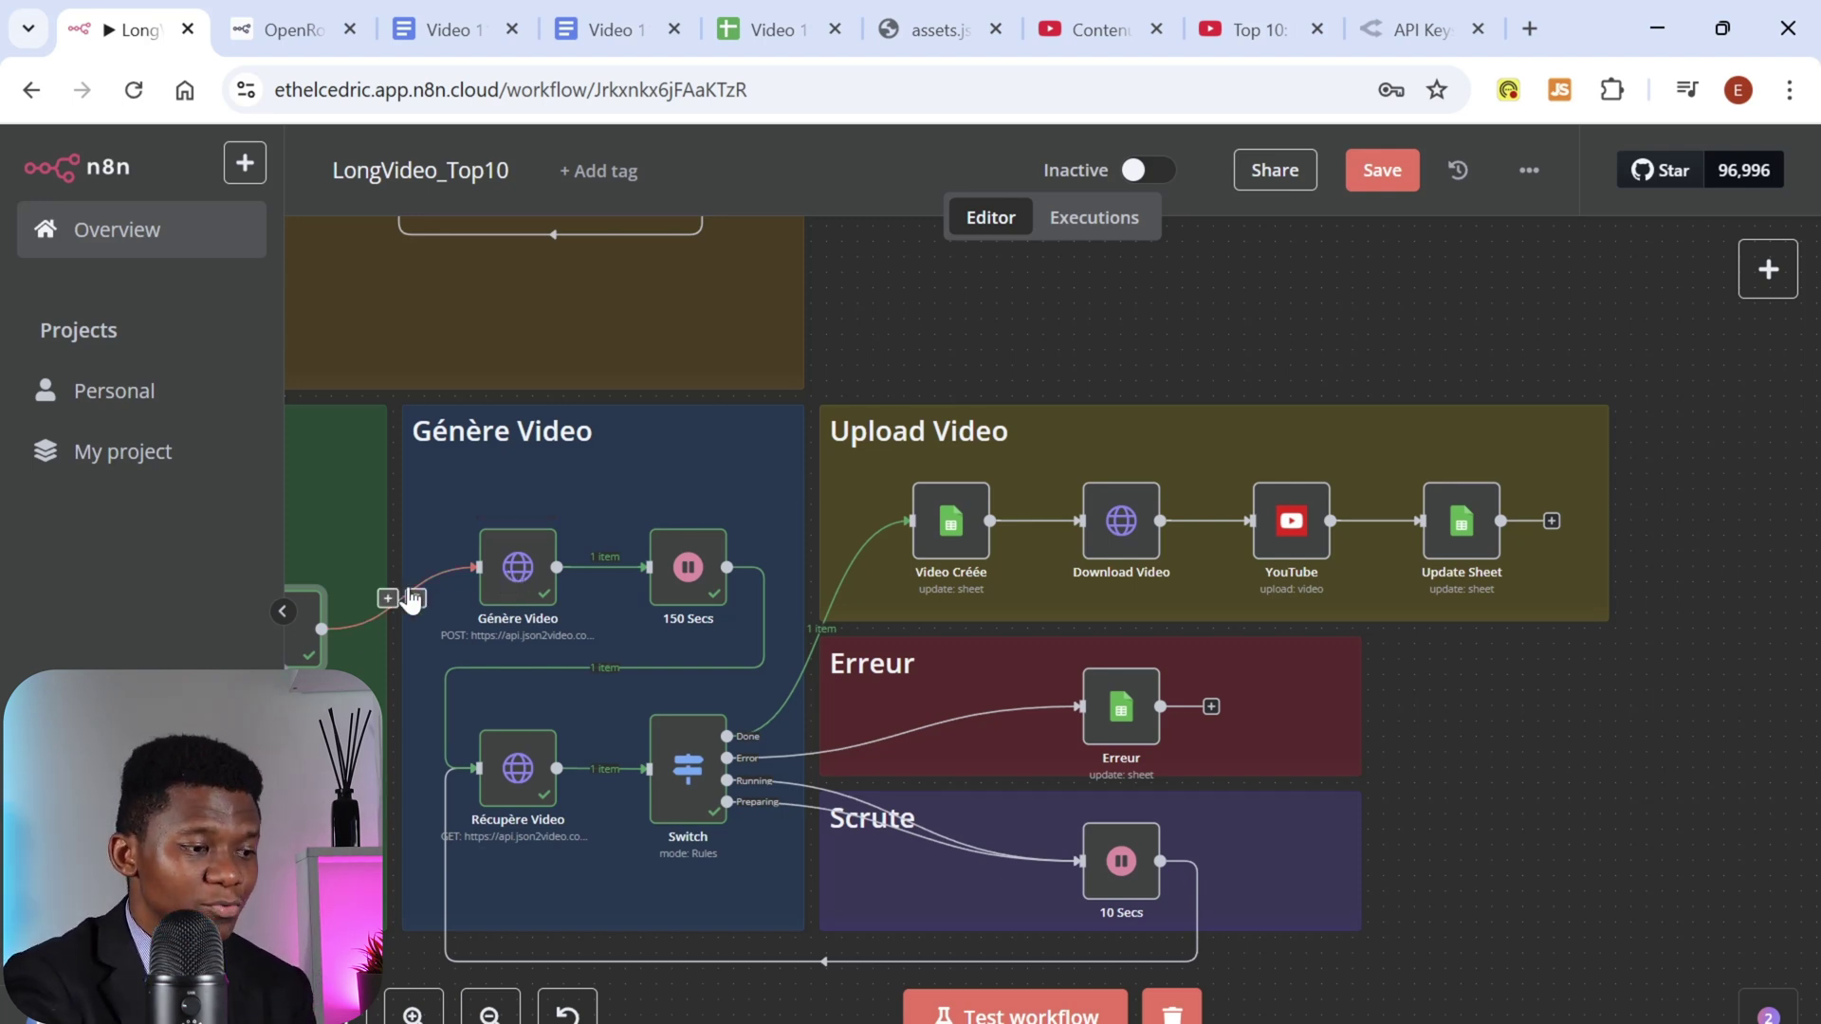
left_click(1766, 270)
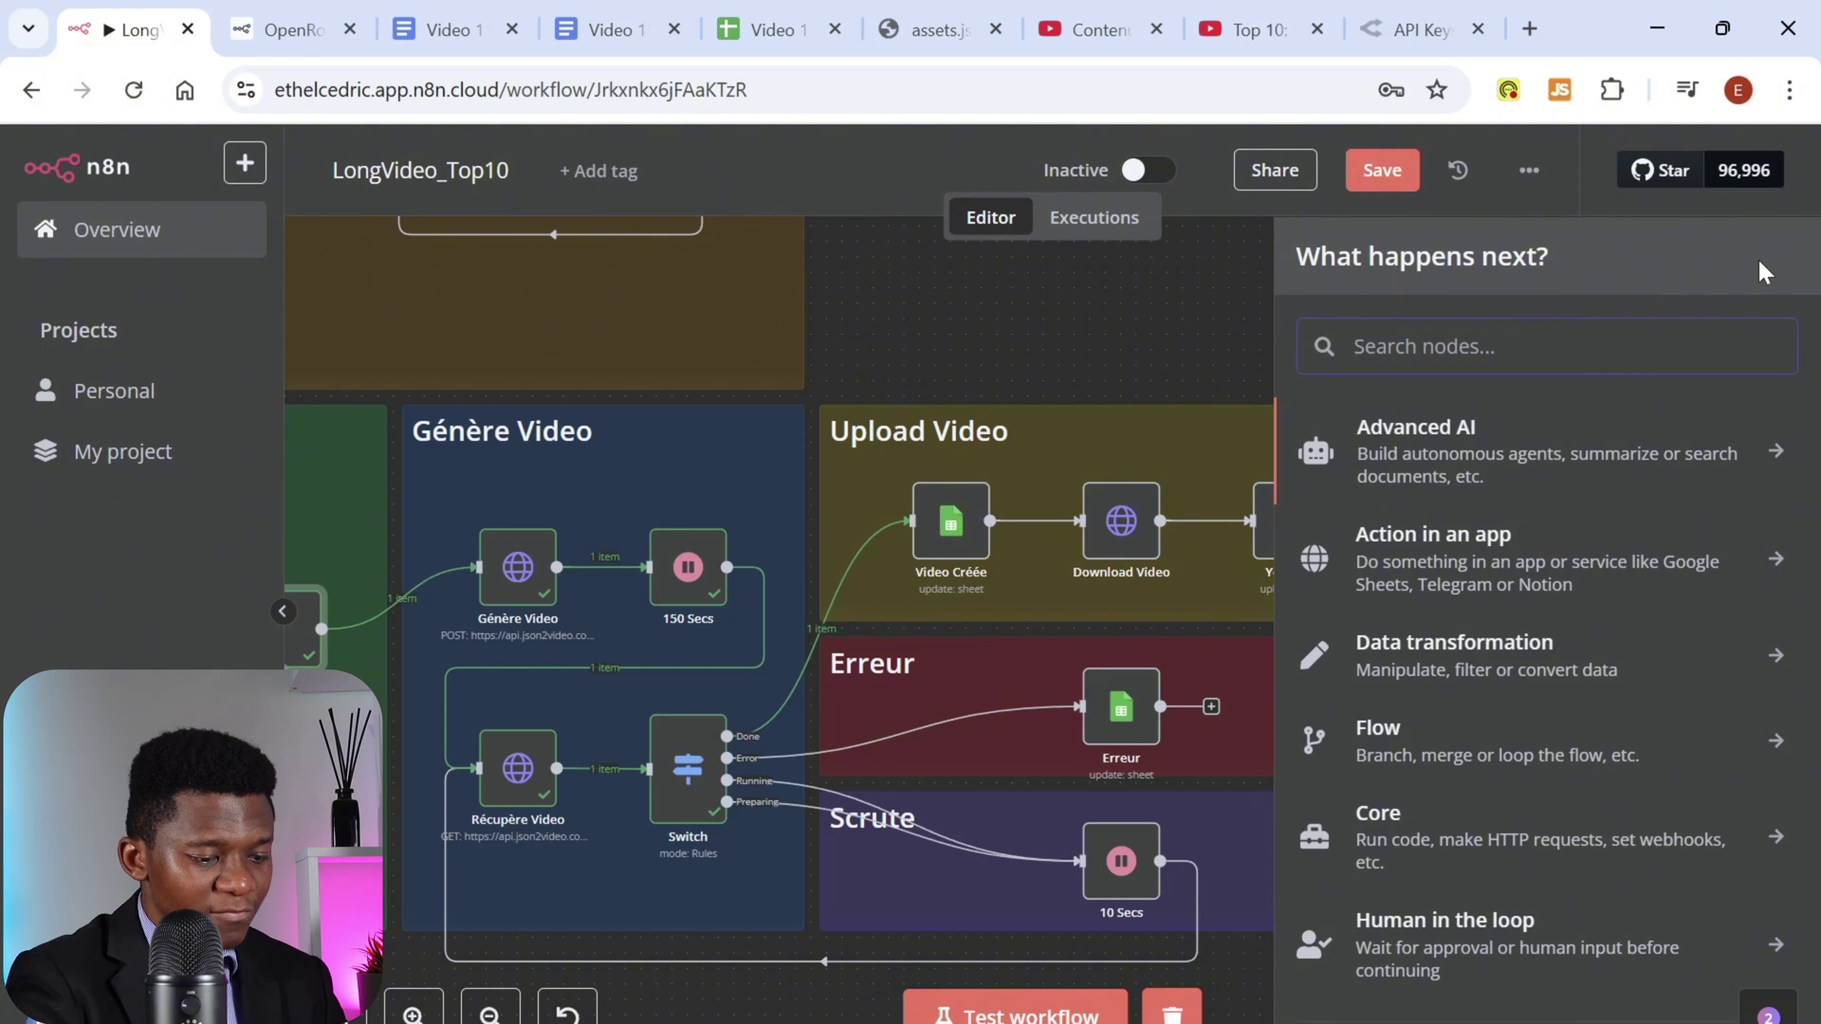
type("htt")
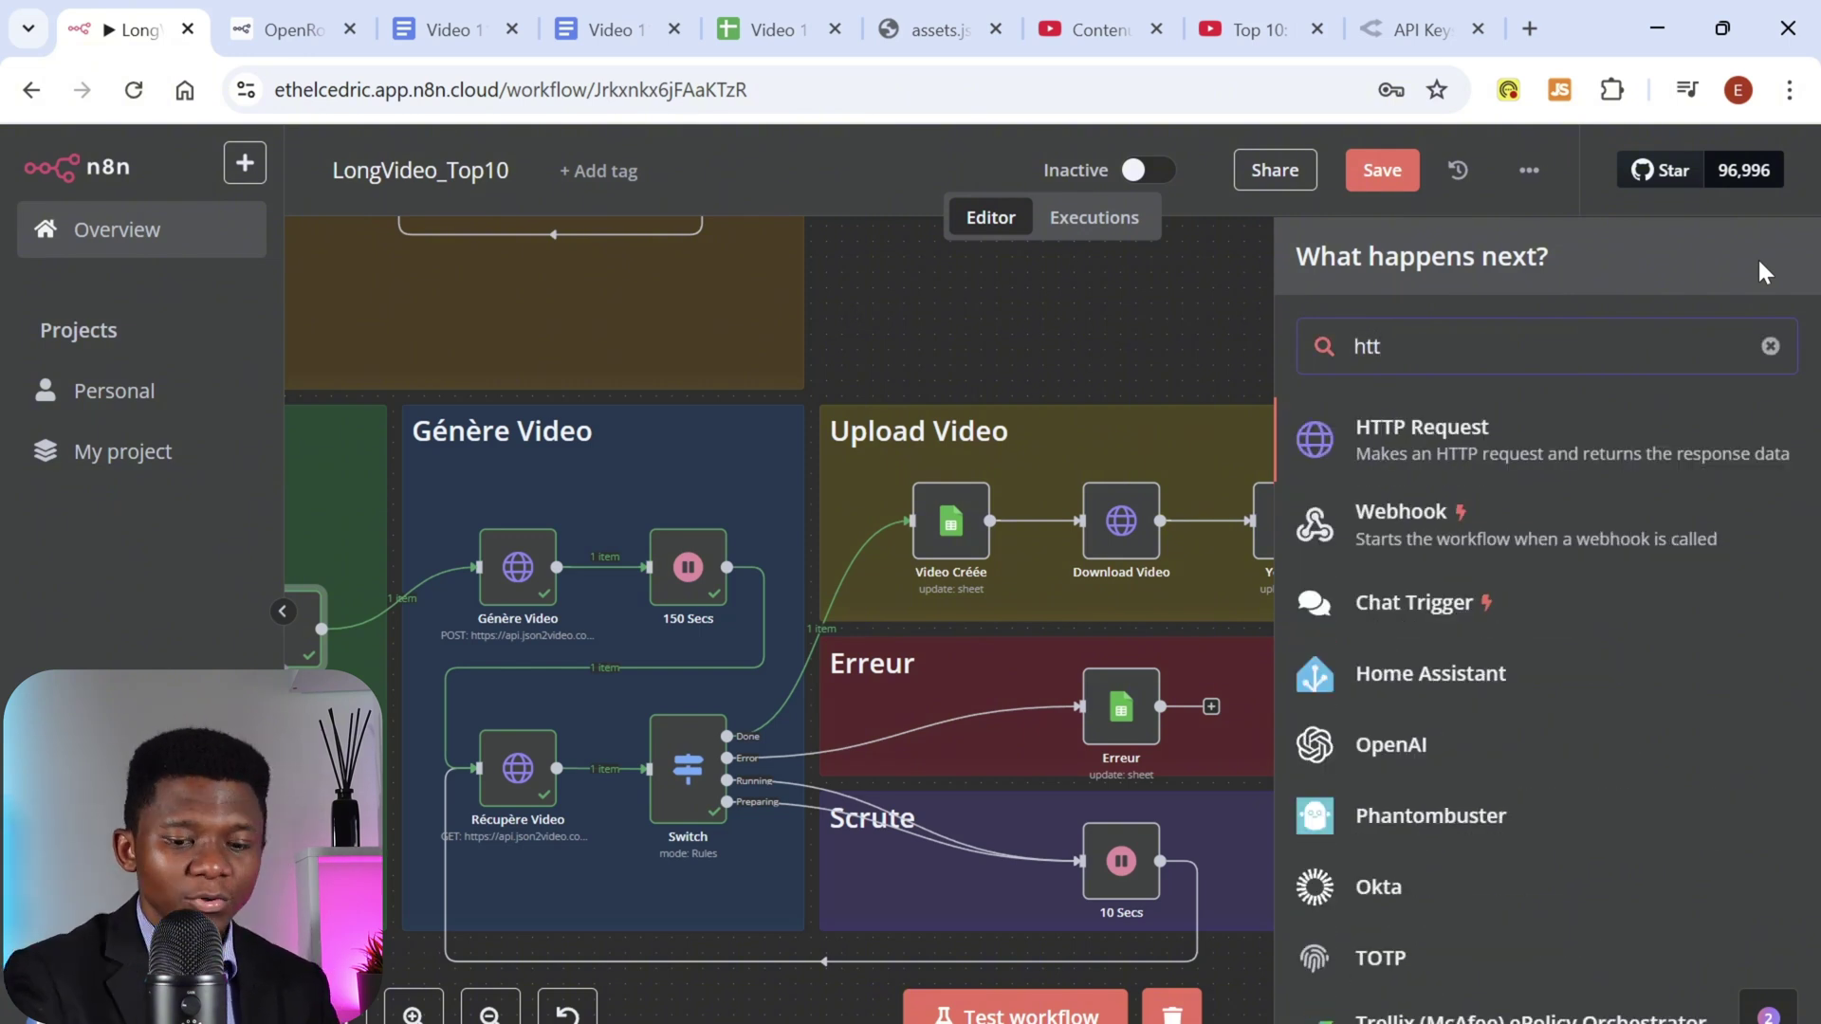
left_click(1017, 304)
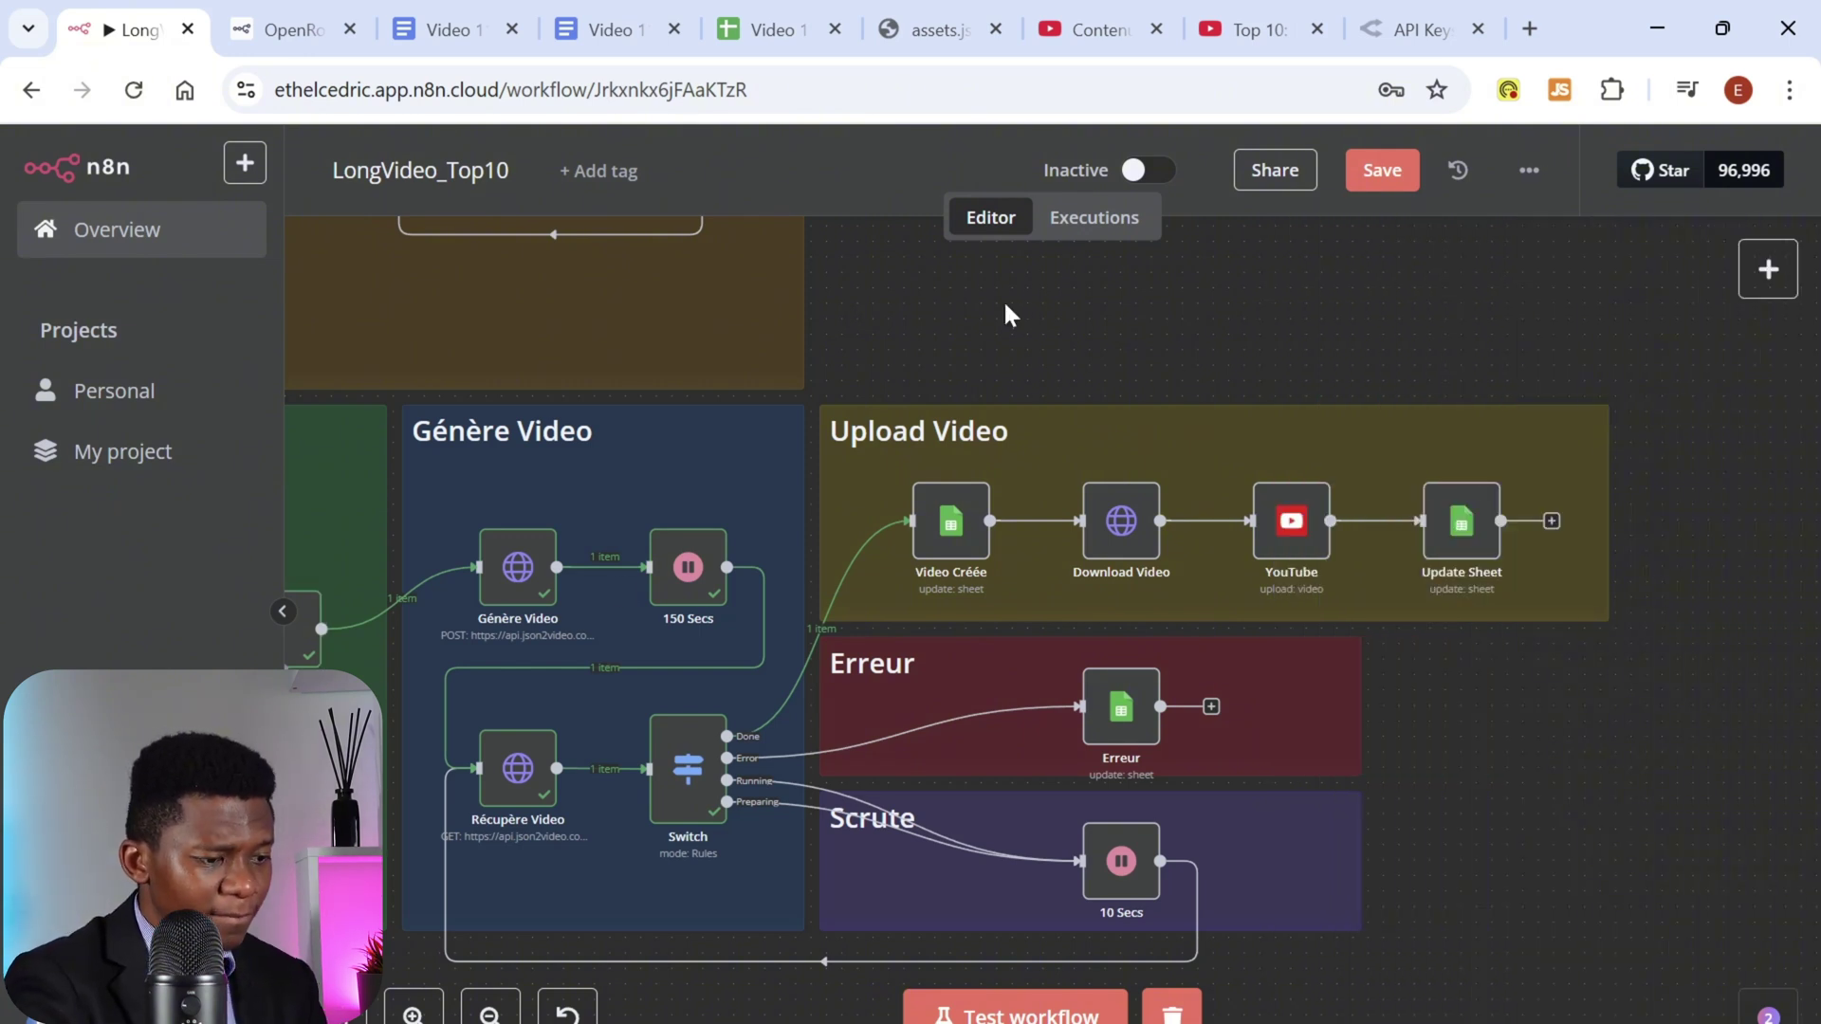
Step: Open the Génère Video node and review its request method, json2video URL and header authentication settings
double_click(519, 577)
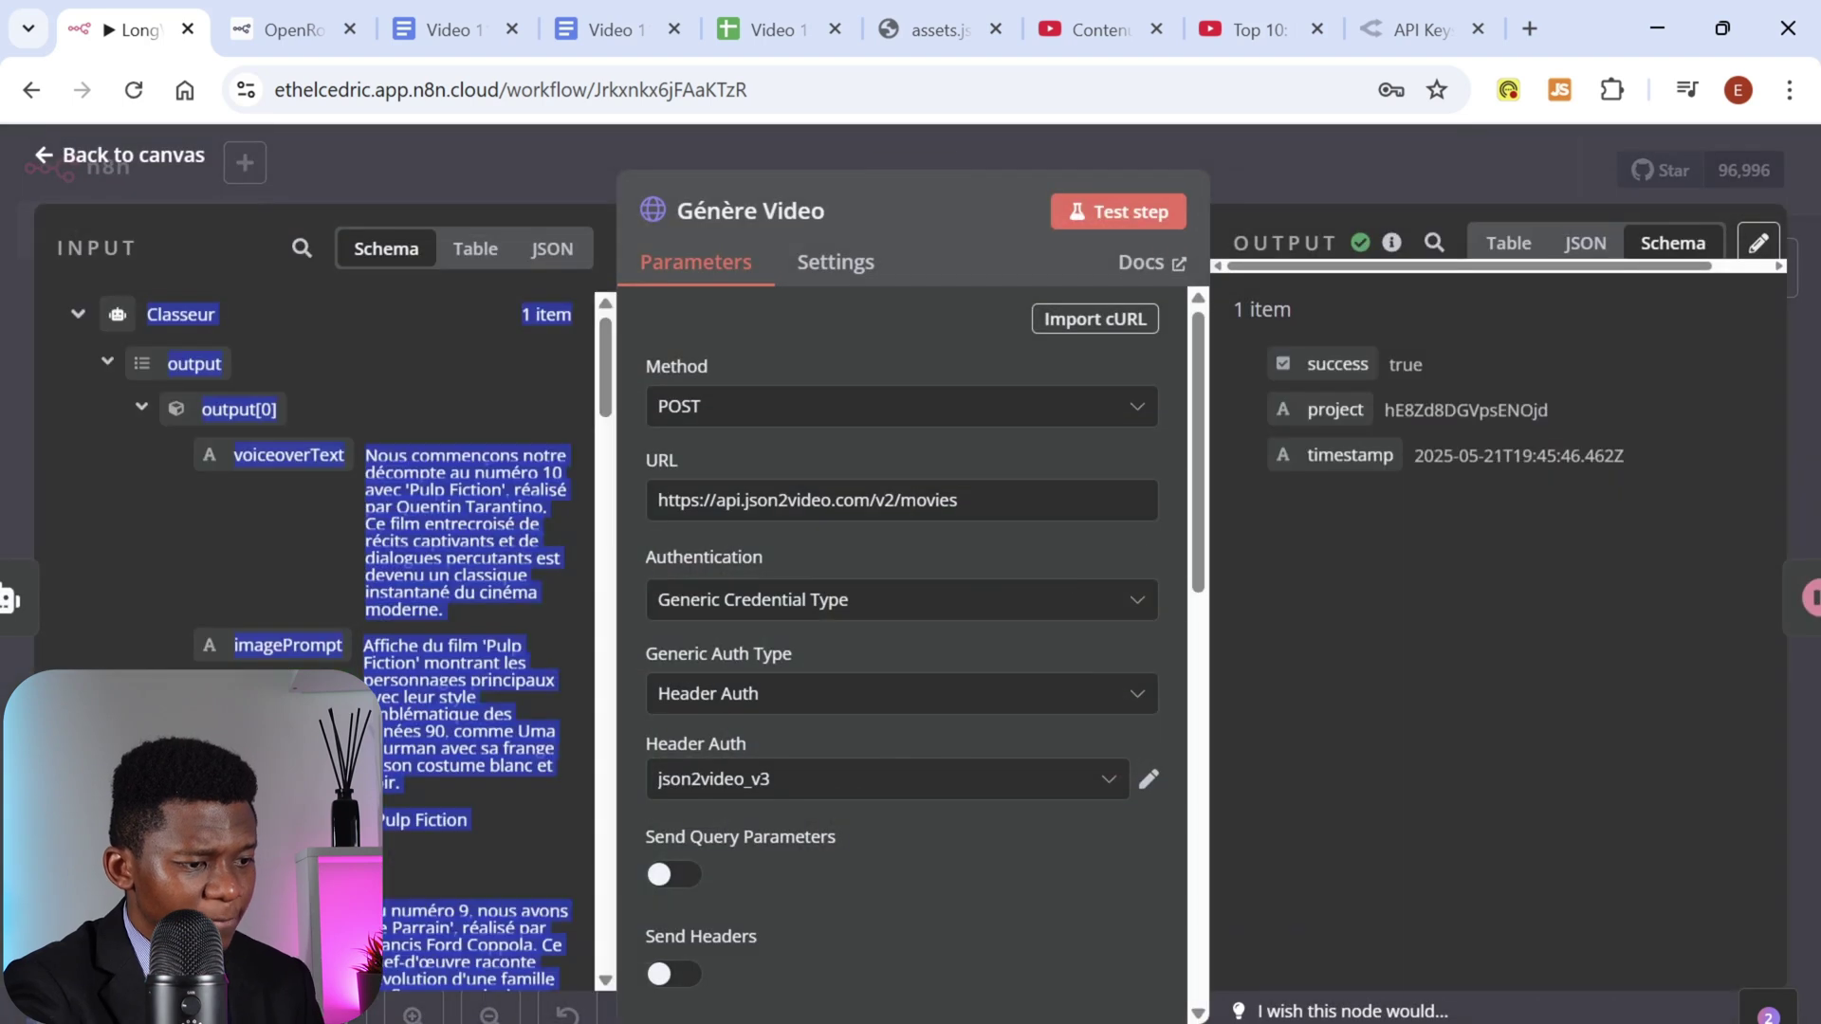
left_click(858, 359)
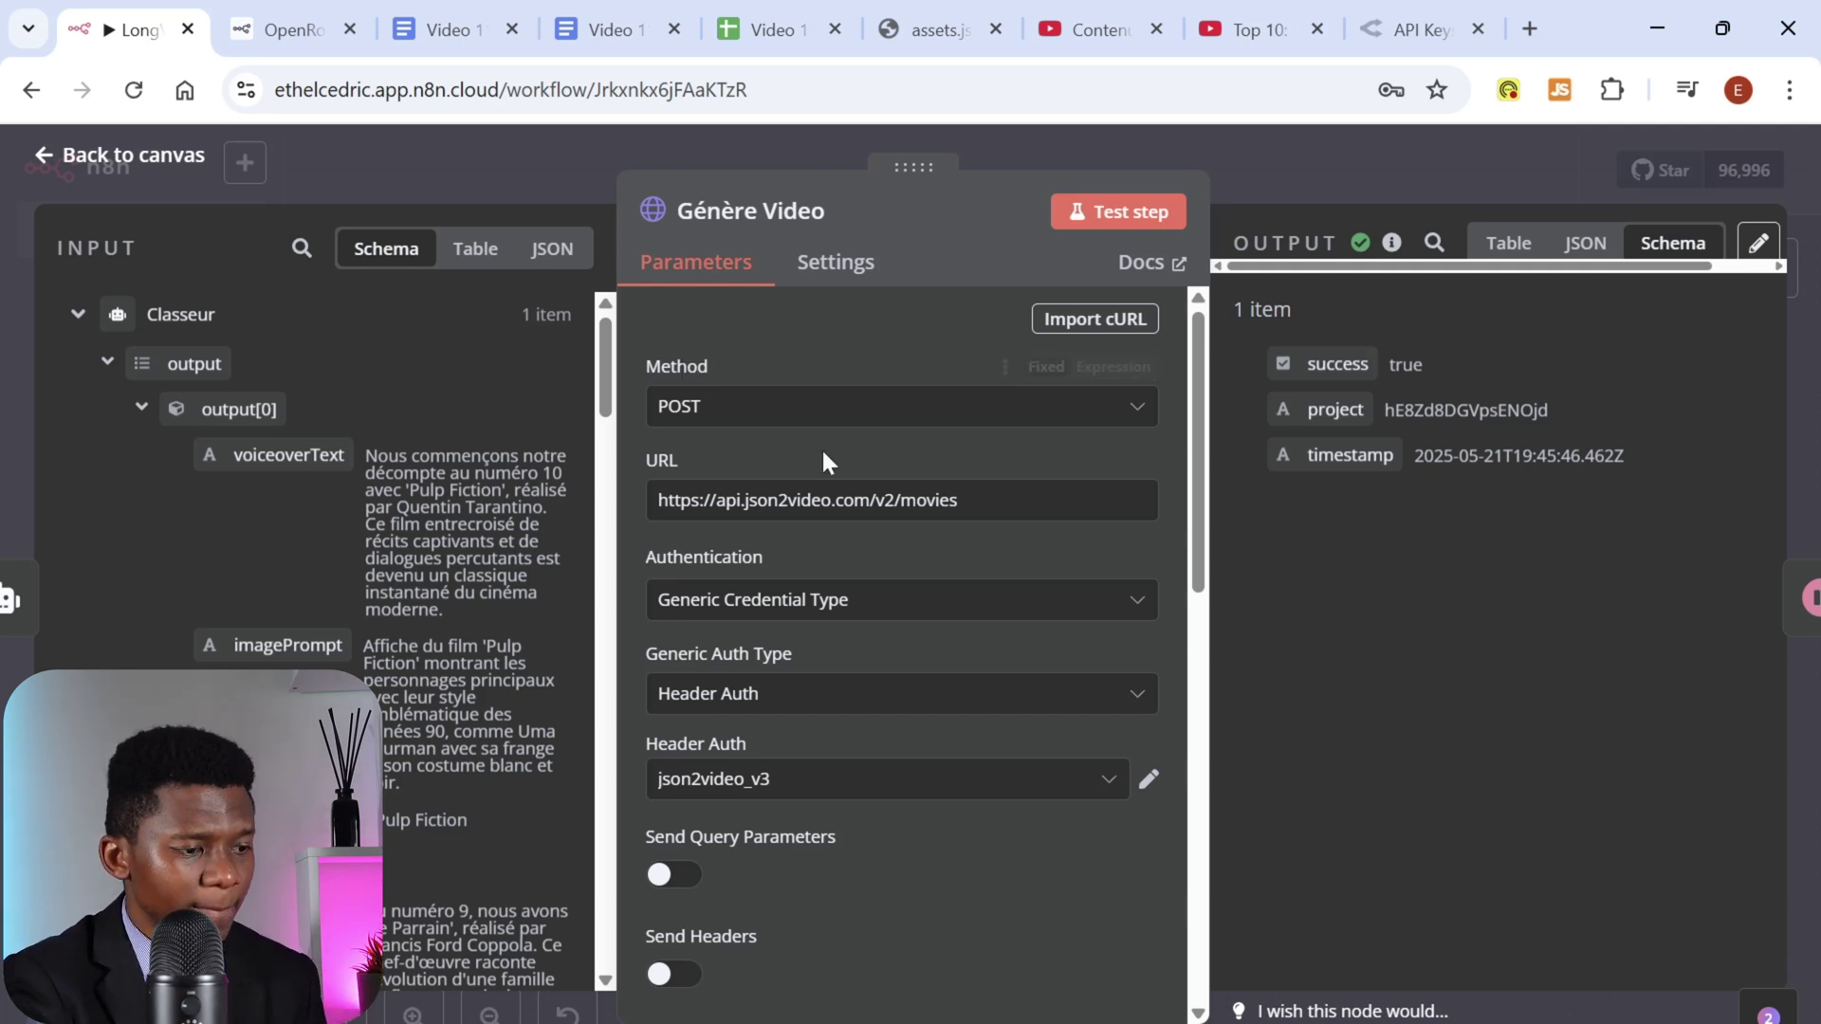
left_click_drag(958, 501, 612, 503)
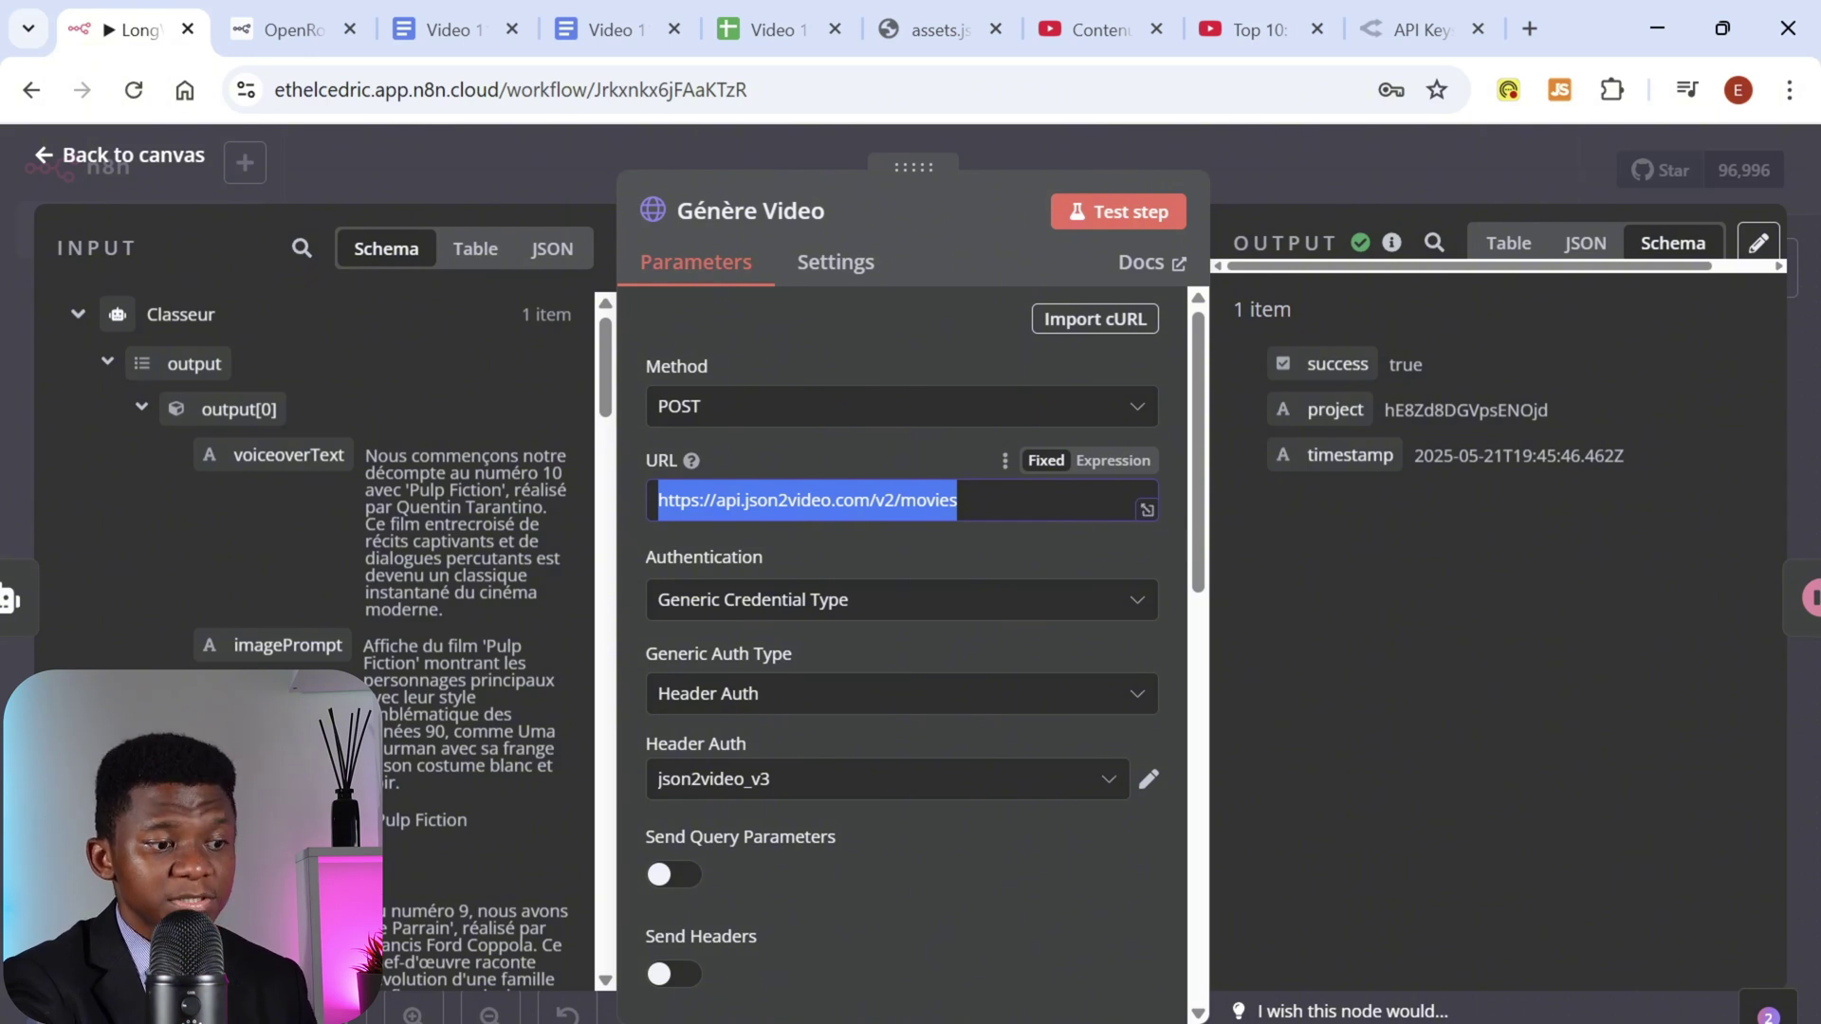
left_click(1197, 465)
scroll(770, 465, "down", 1)
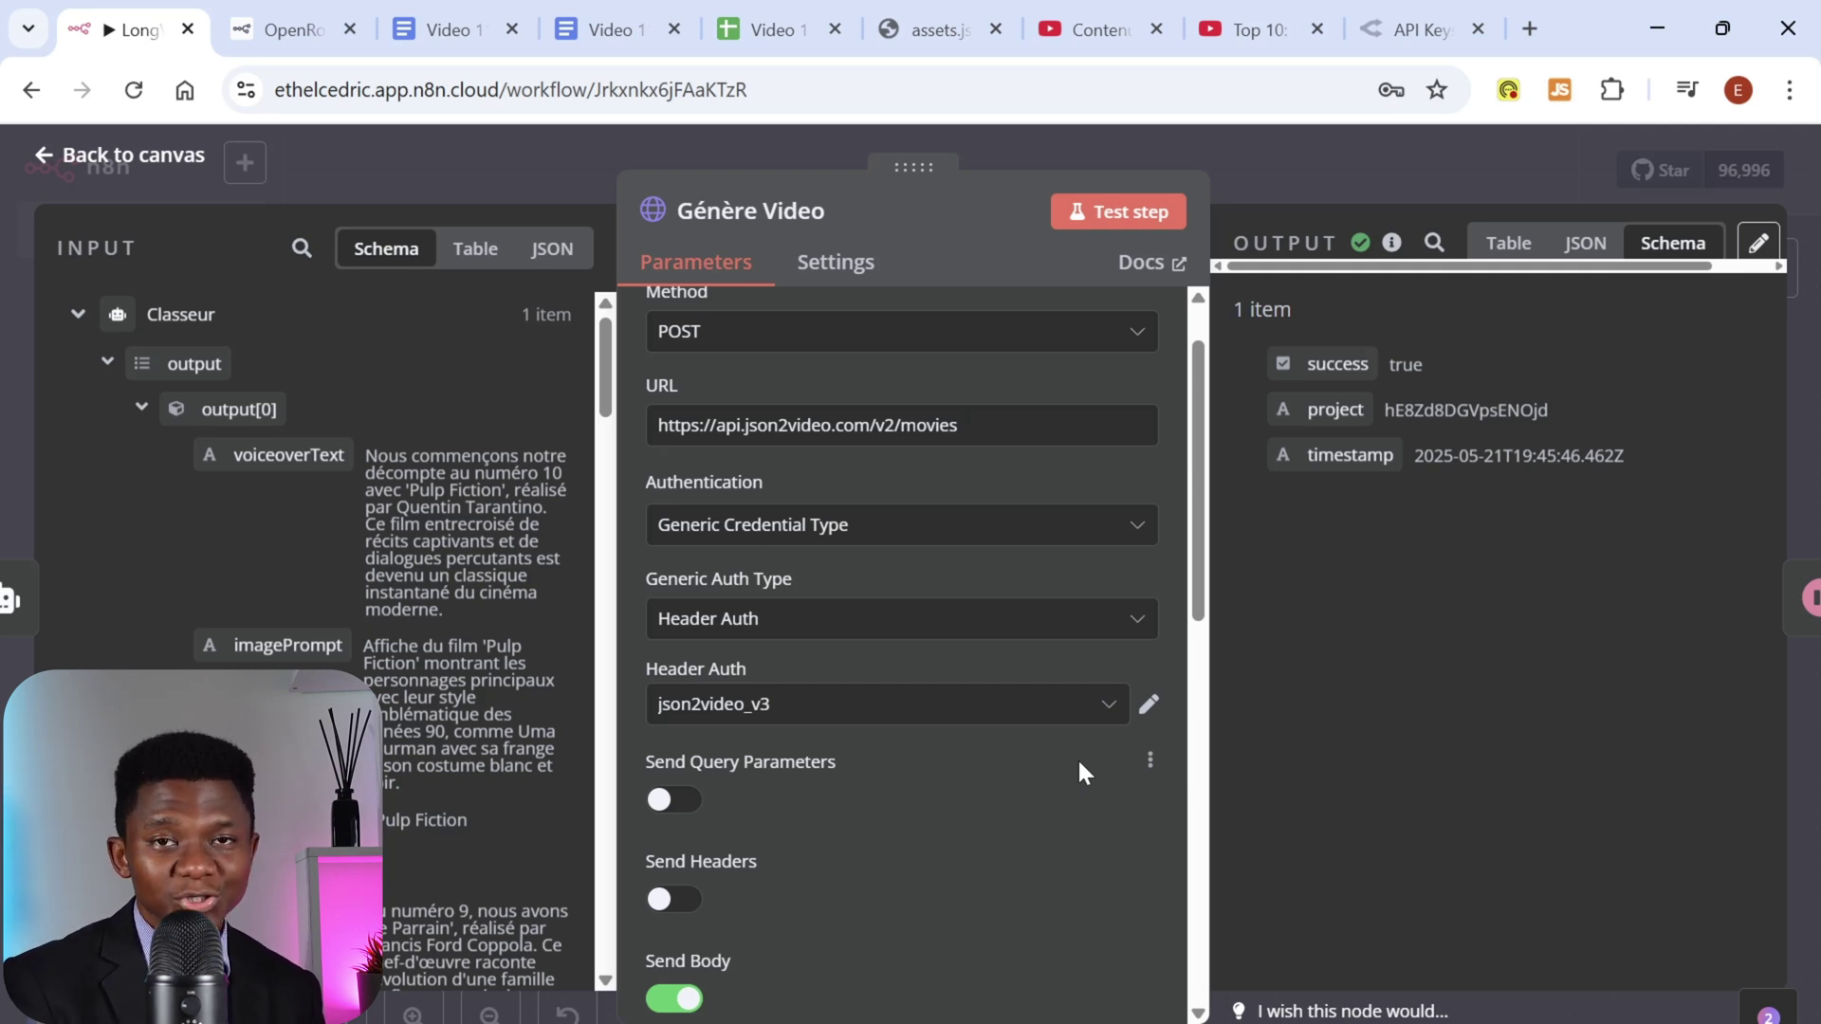
Step: Start a new Header Auth credential for the Génère Video node, with x-api-key as the header name
left_click(1103, 706)
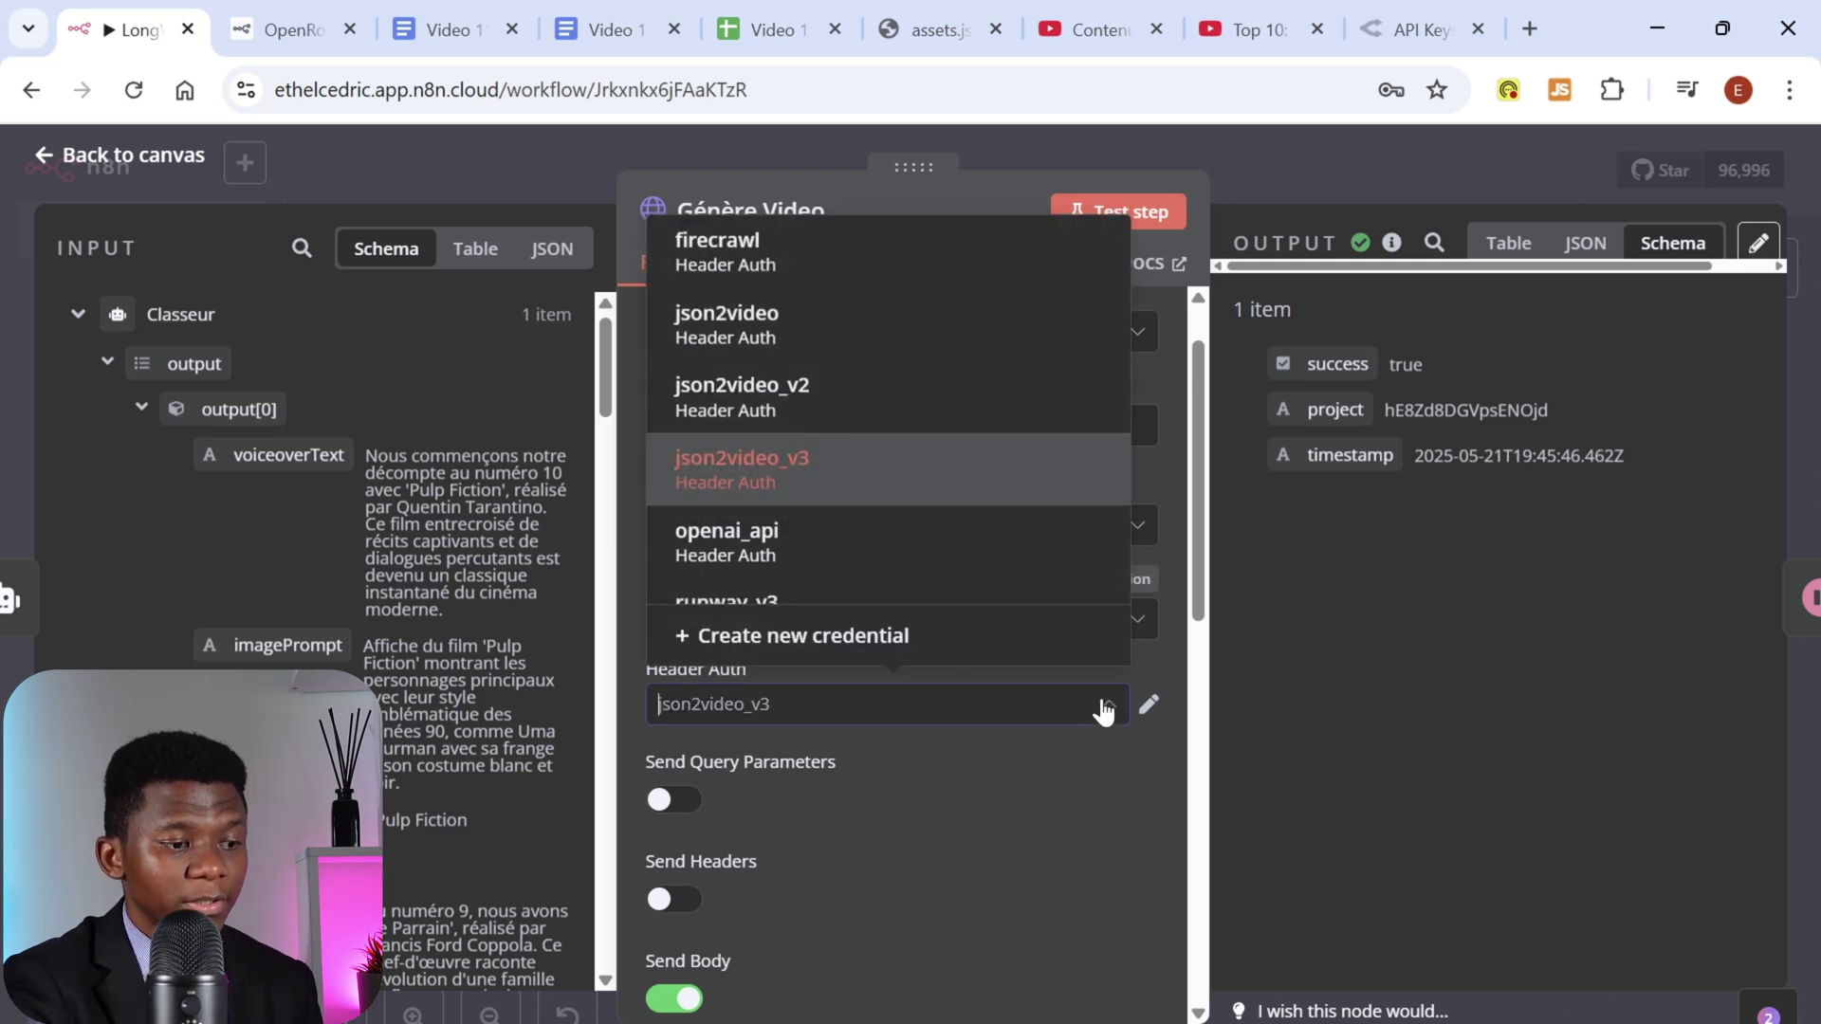
left_click(858, 644)
key("ctrl+v")
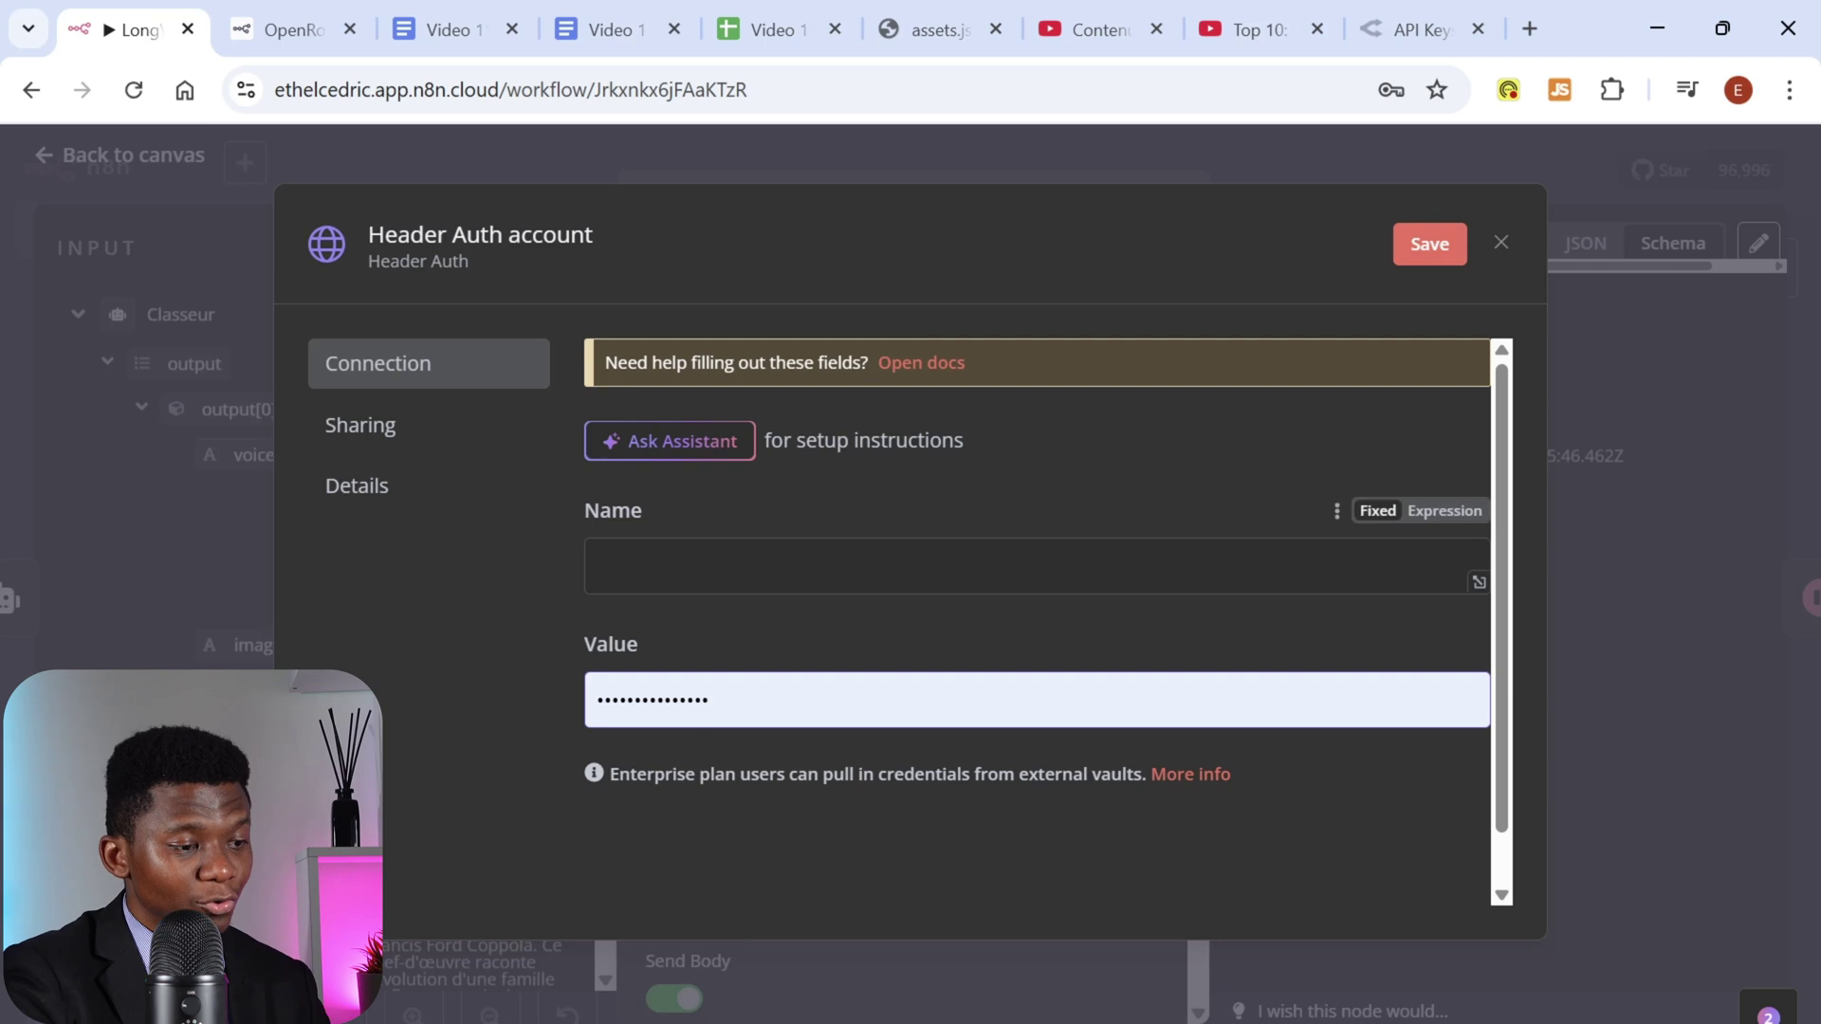
key("ctrl+v")
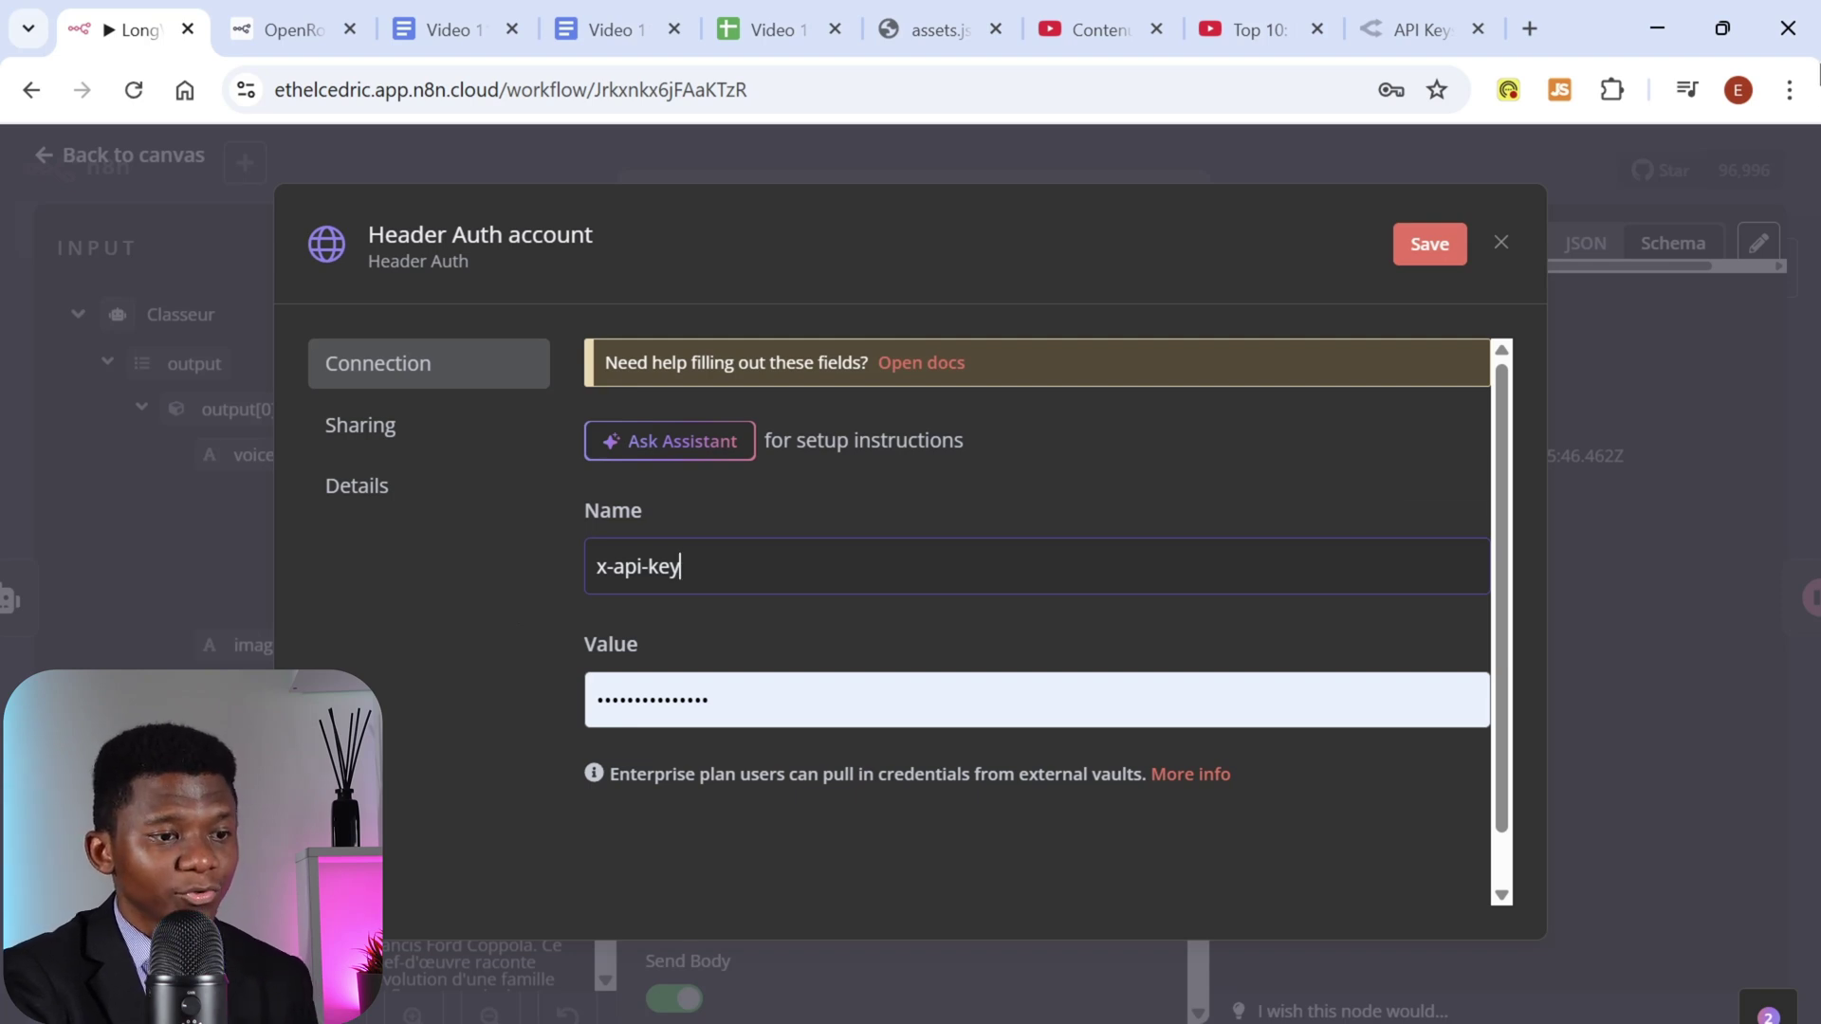
Step: Search Google for json2video in a new browser tab
left_click(1528, 29)
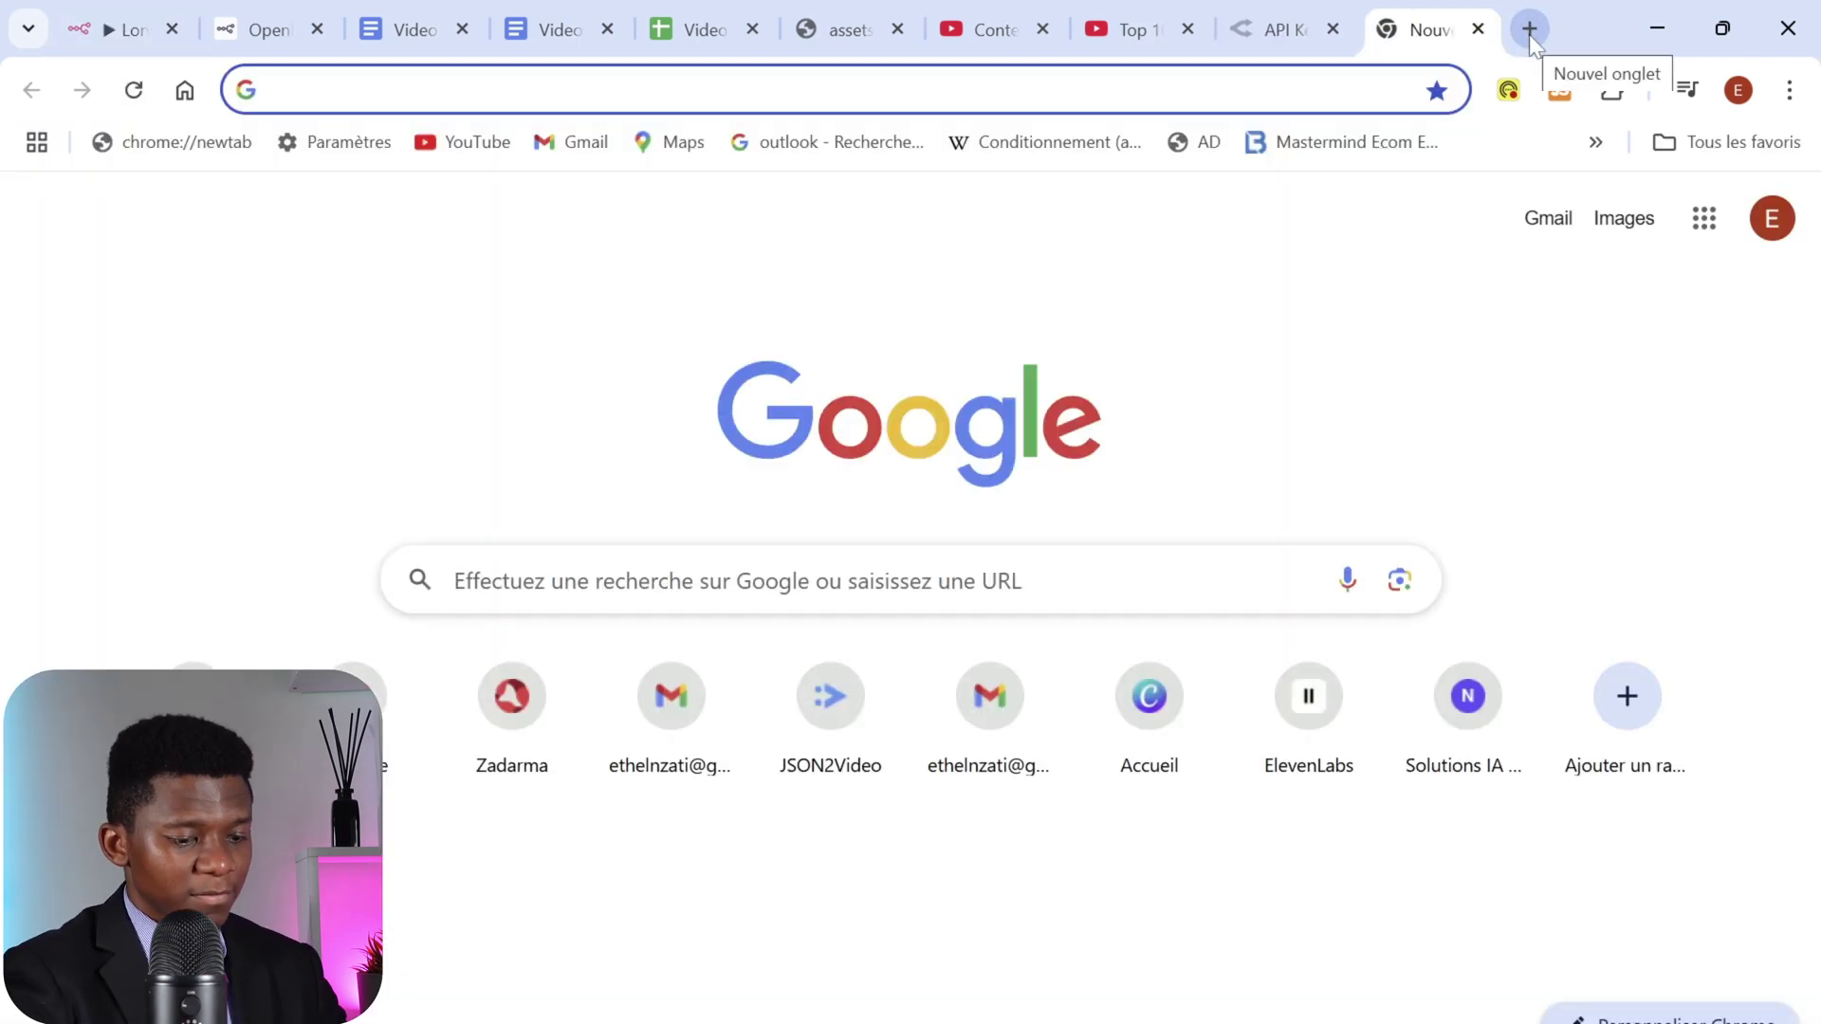
type("g")
key("Return")
type("json2video")
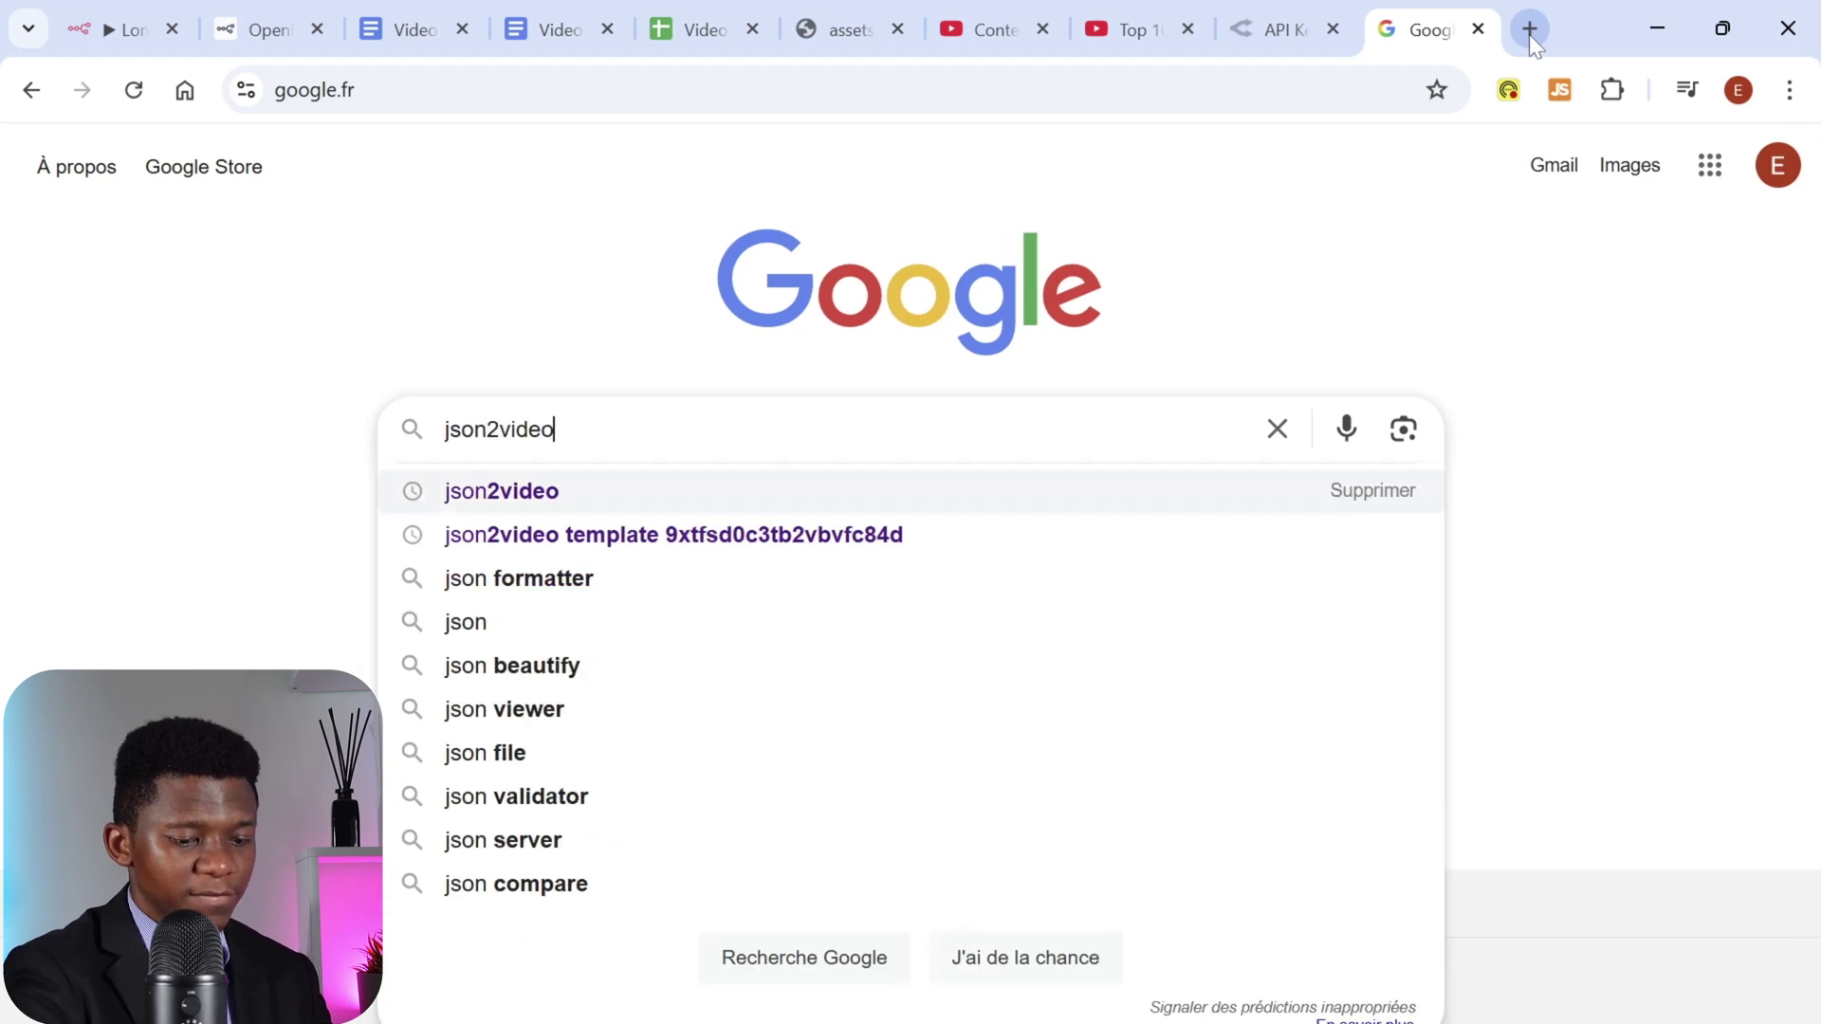
key("Return")
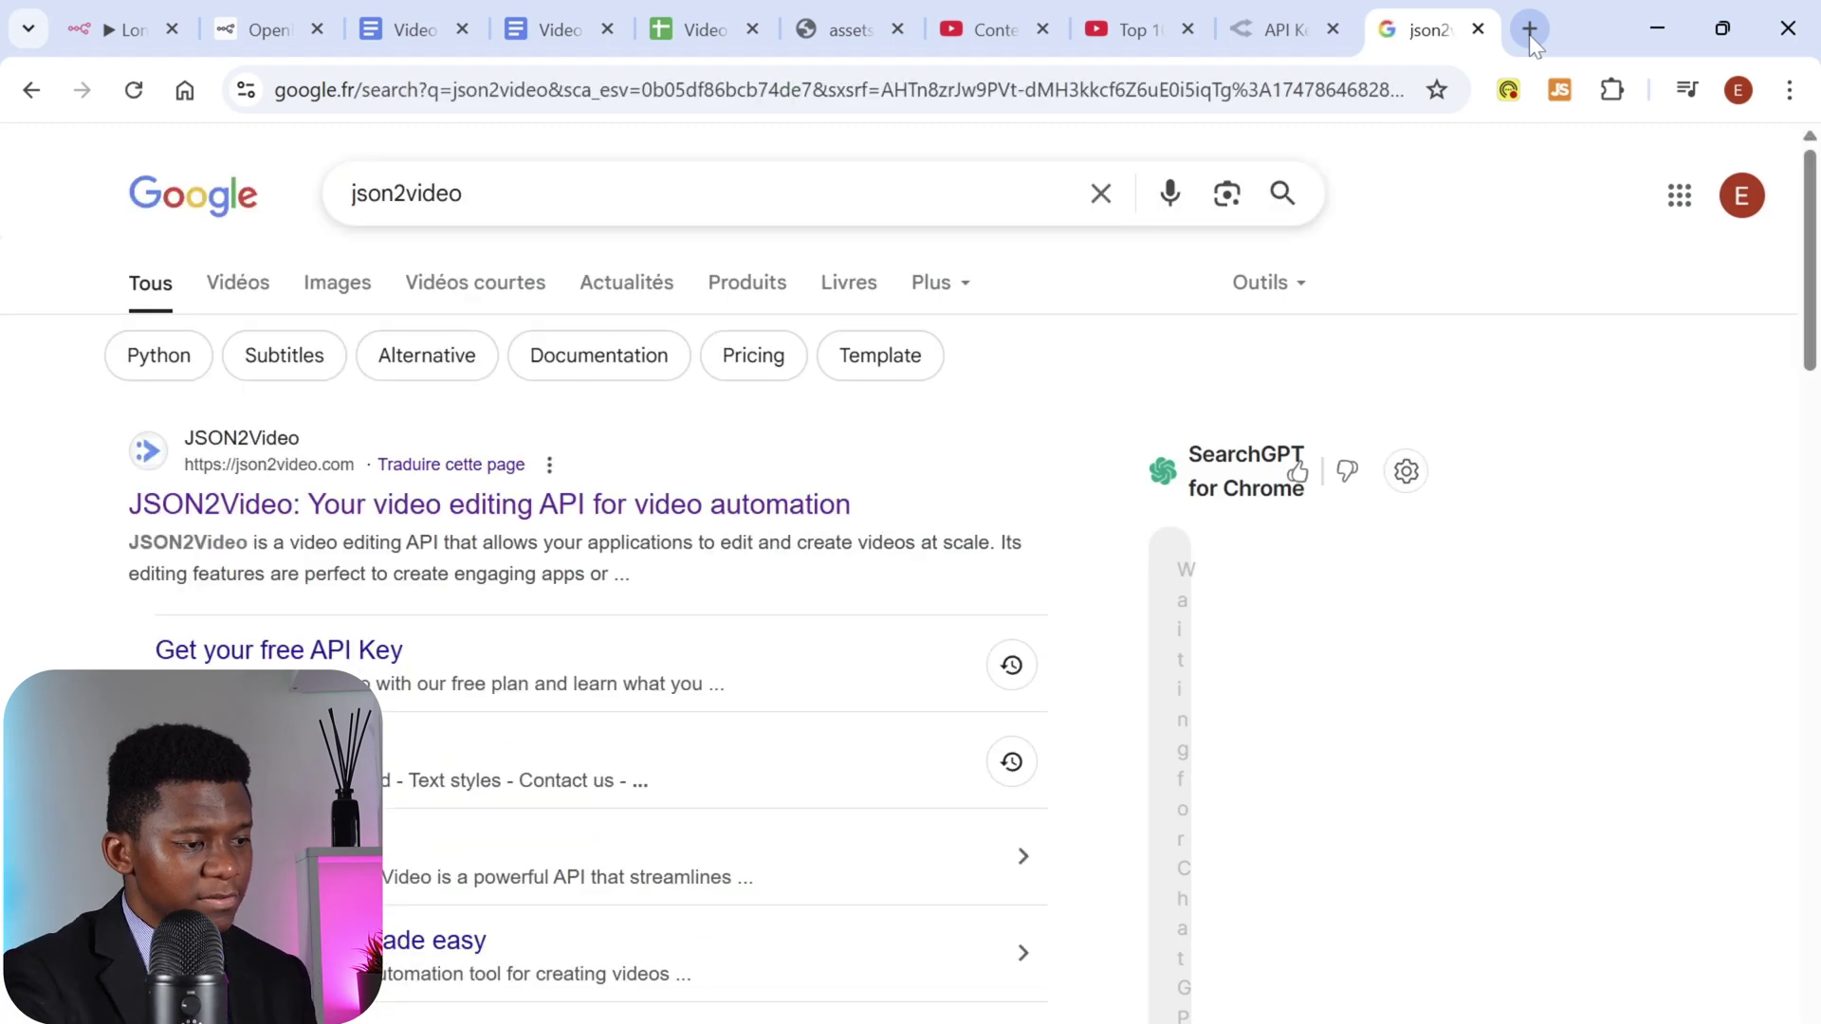
Step: Open the JSON2Video site from the search results, go to the dashboard's API keys, and copy the primary API key
left_click(216, 504)
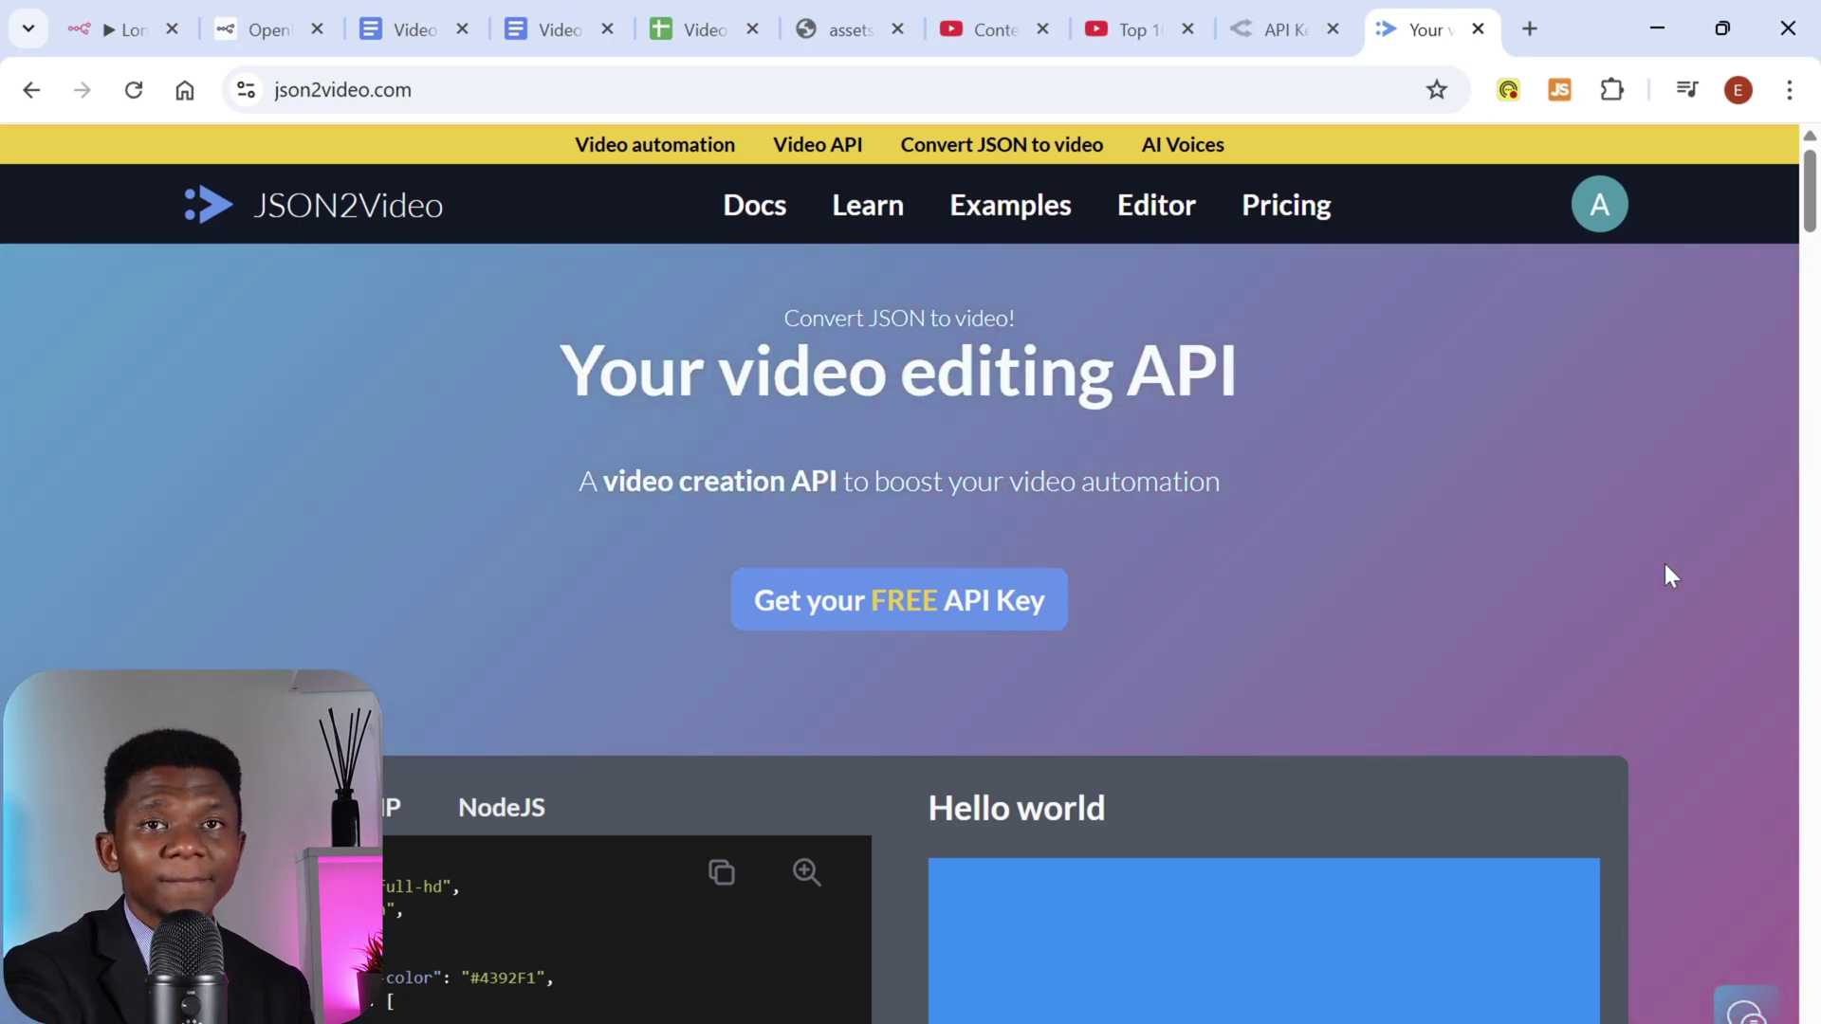
left_click(1601, 211)
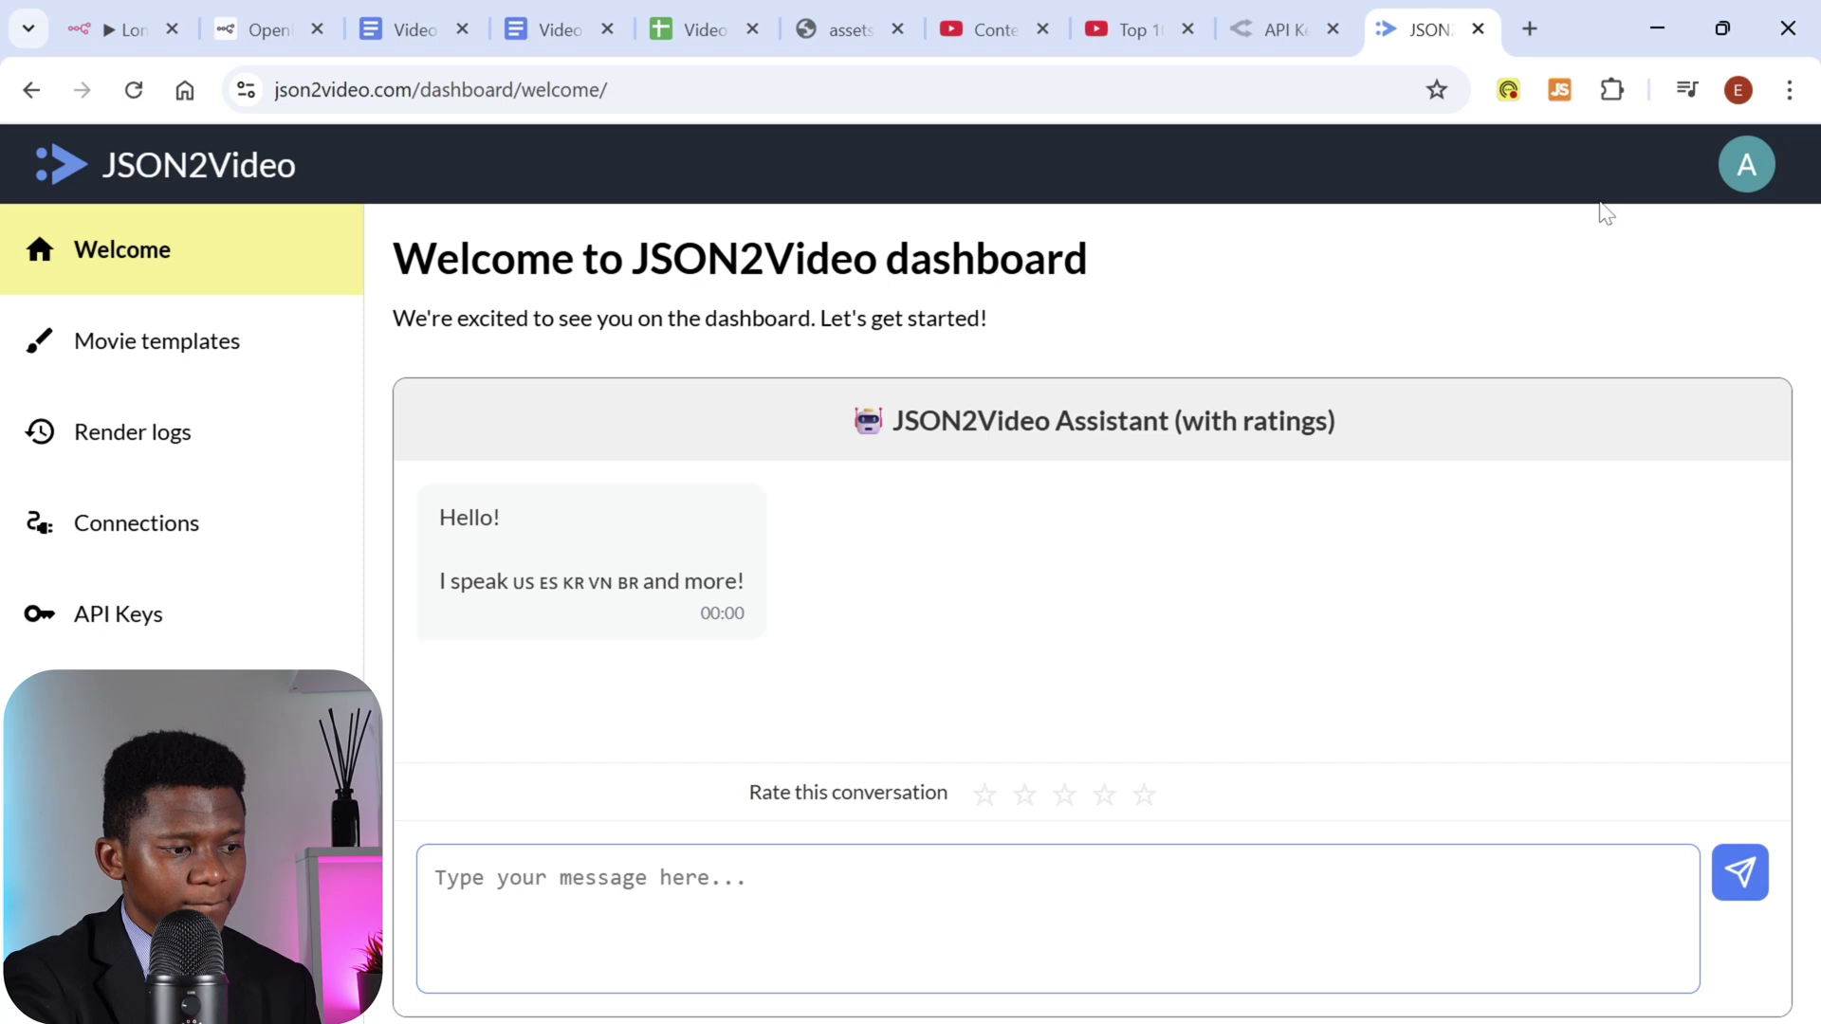
left_click(88, 630)
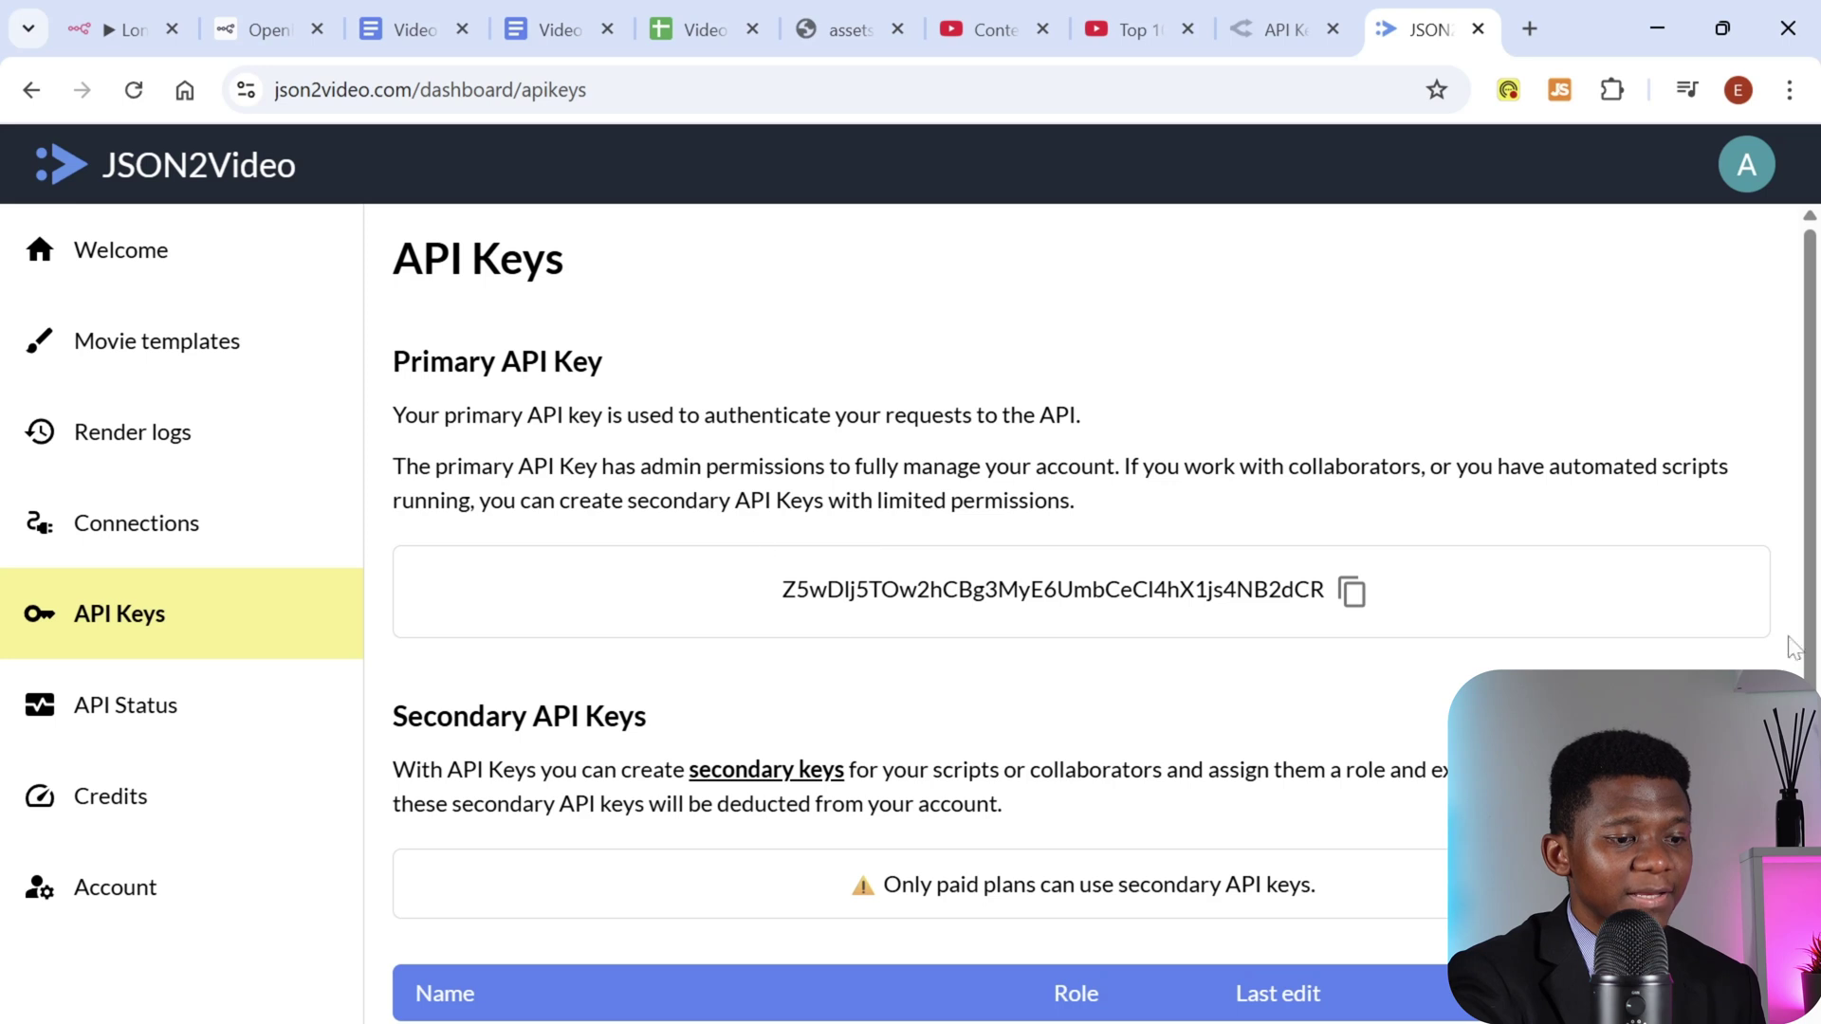
left_click(1352, 593)
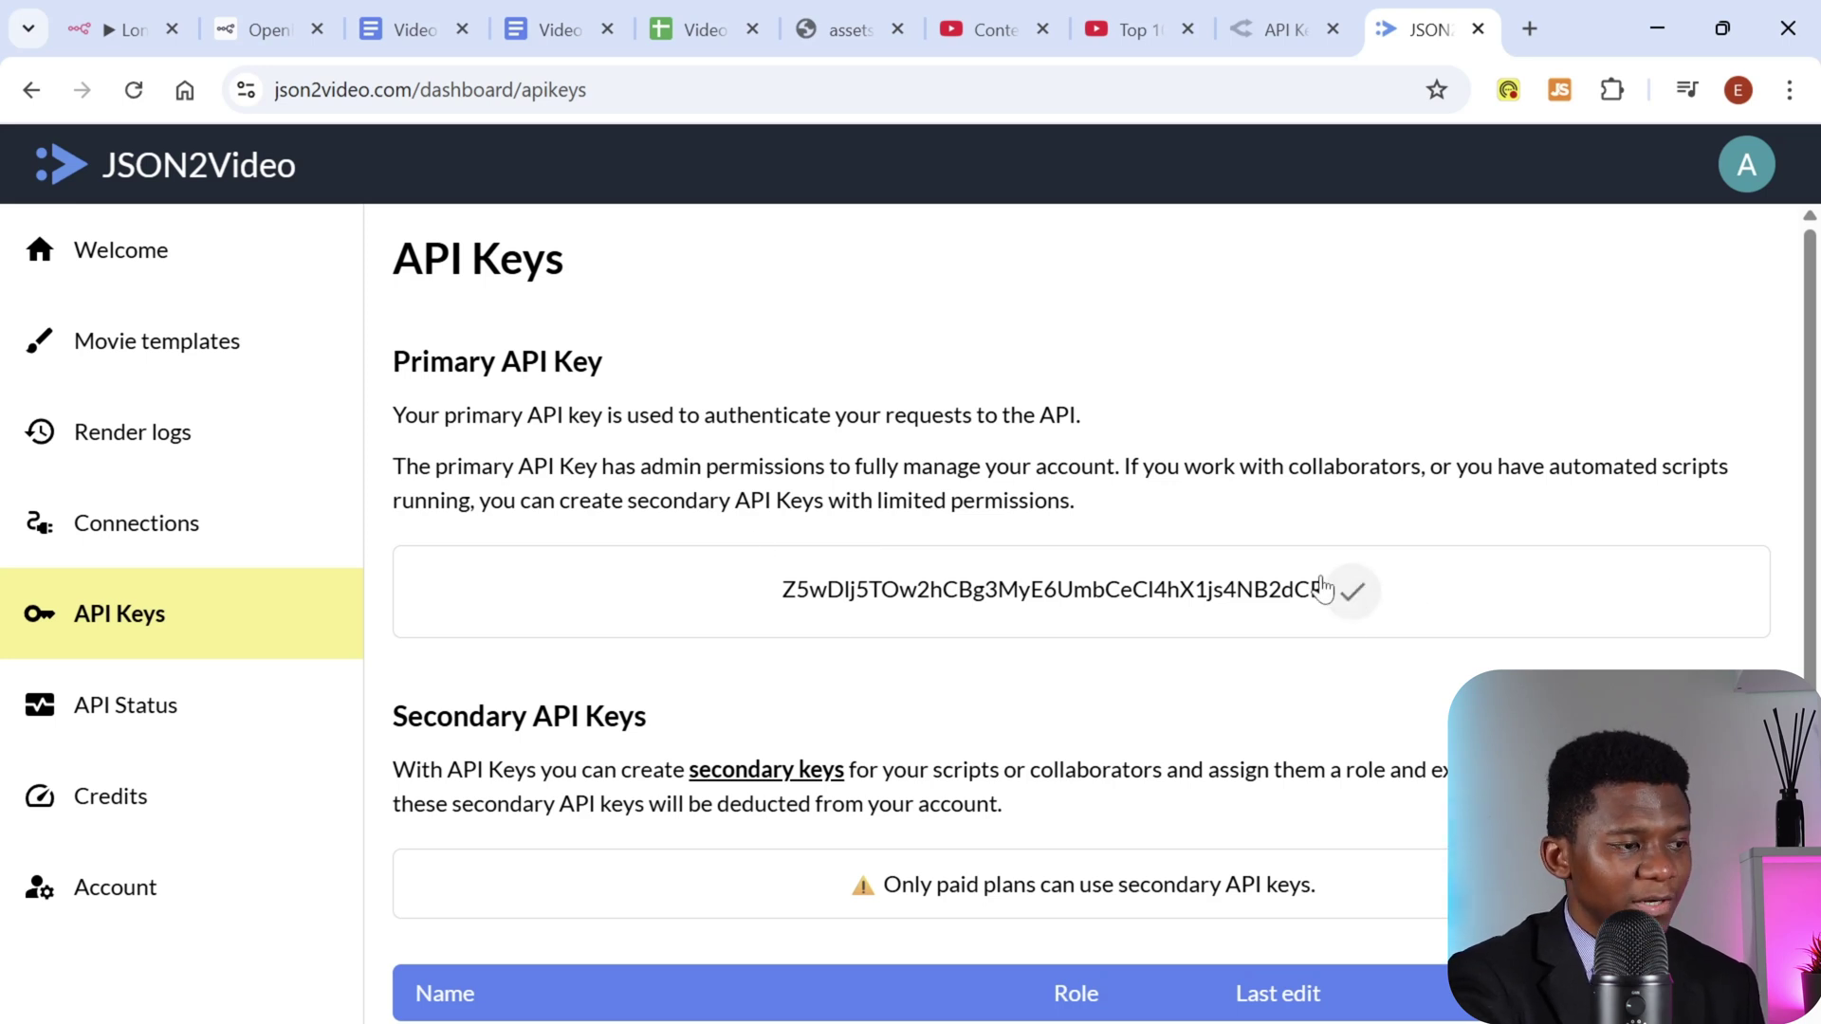
Step: Back in n8n, paste the JSON2Video API key as the Header Auth credential's value, and close the credential without saving
left_click(128, 31)
left_click(707, 700)
left_click_drag(707, 700, 488, 692)
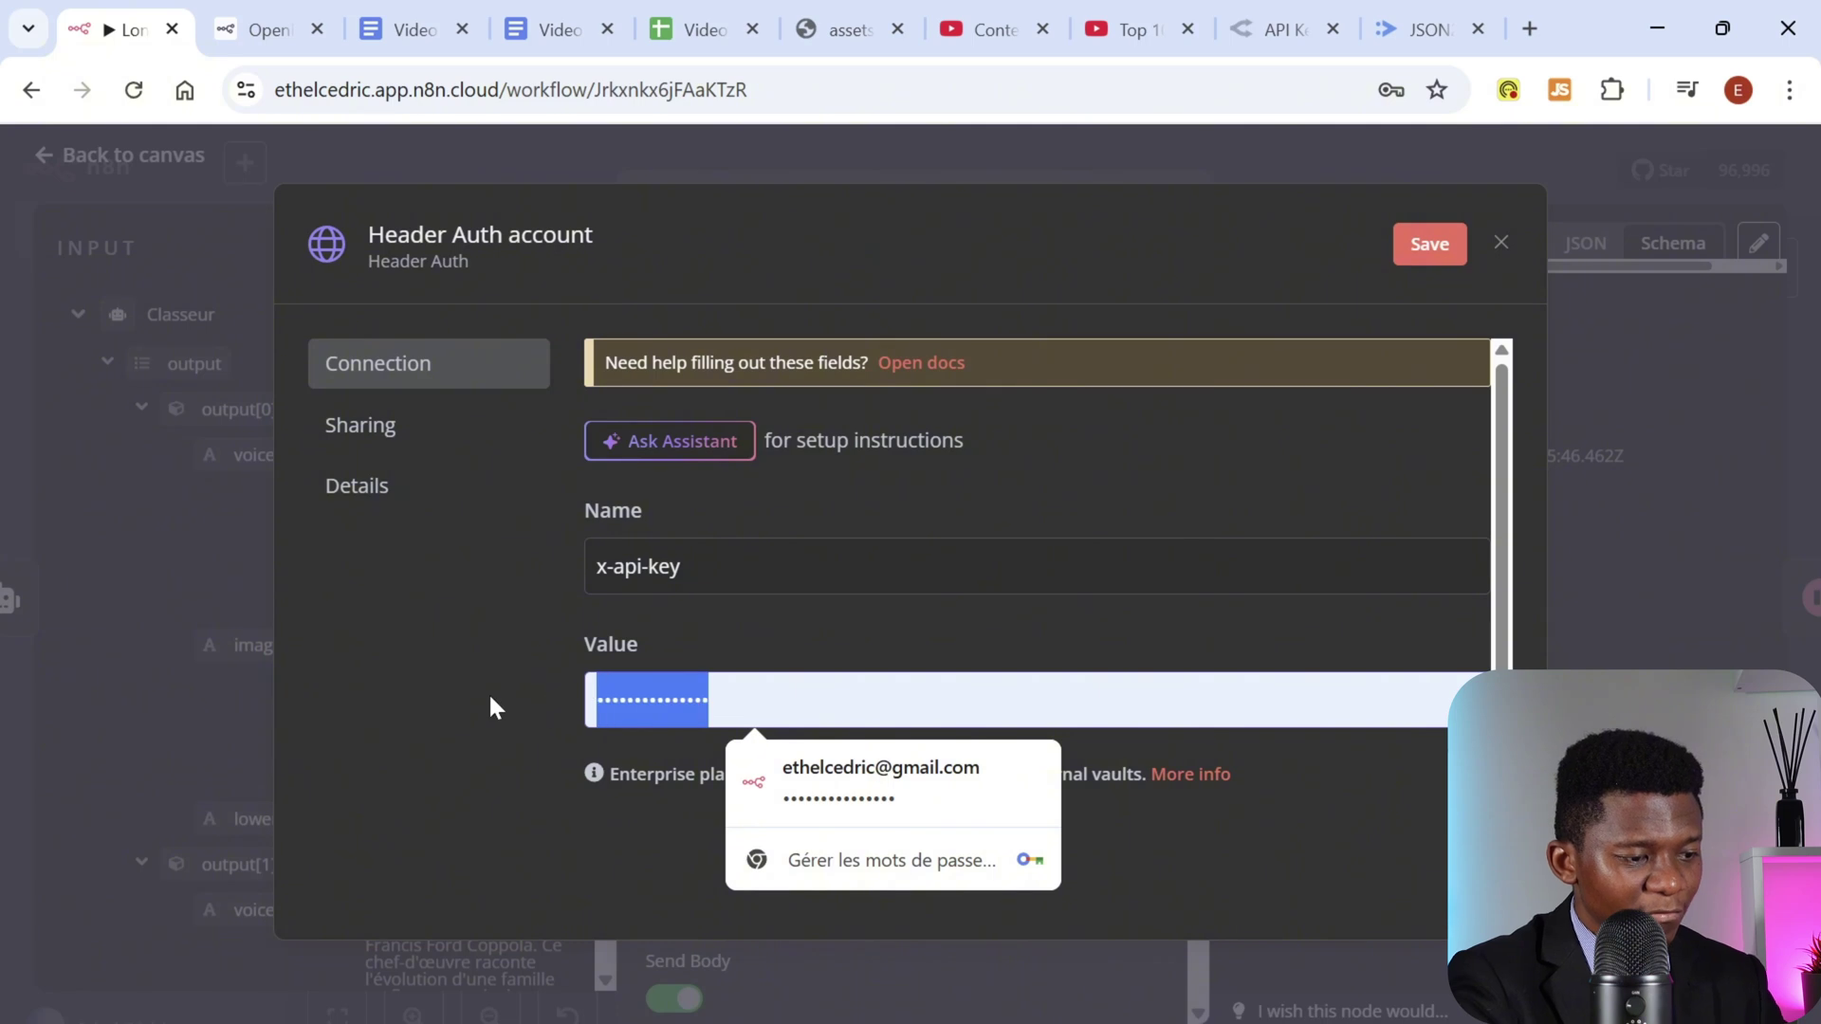
key("BackSpace")
key("ctrl+v")
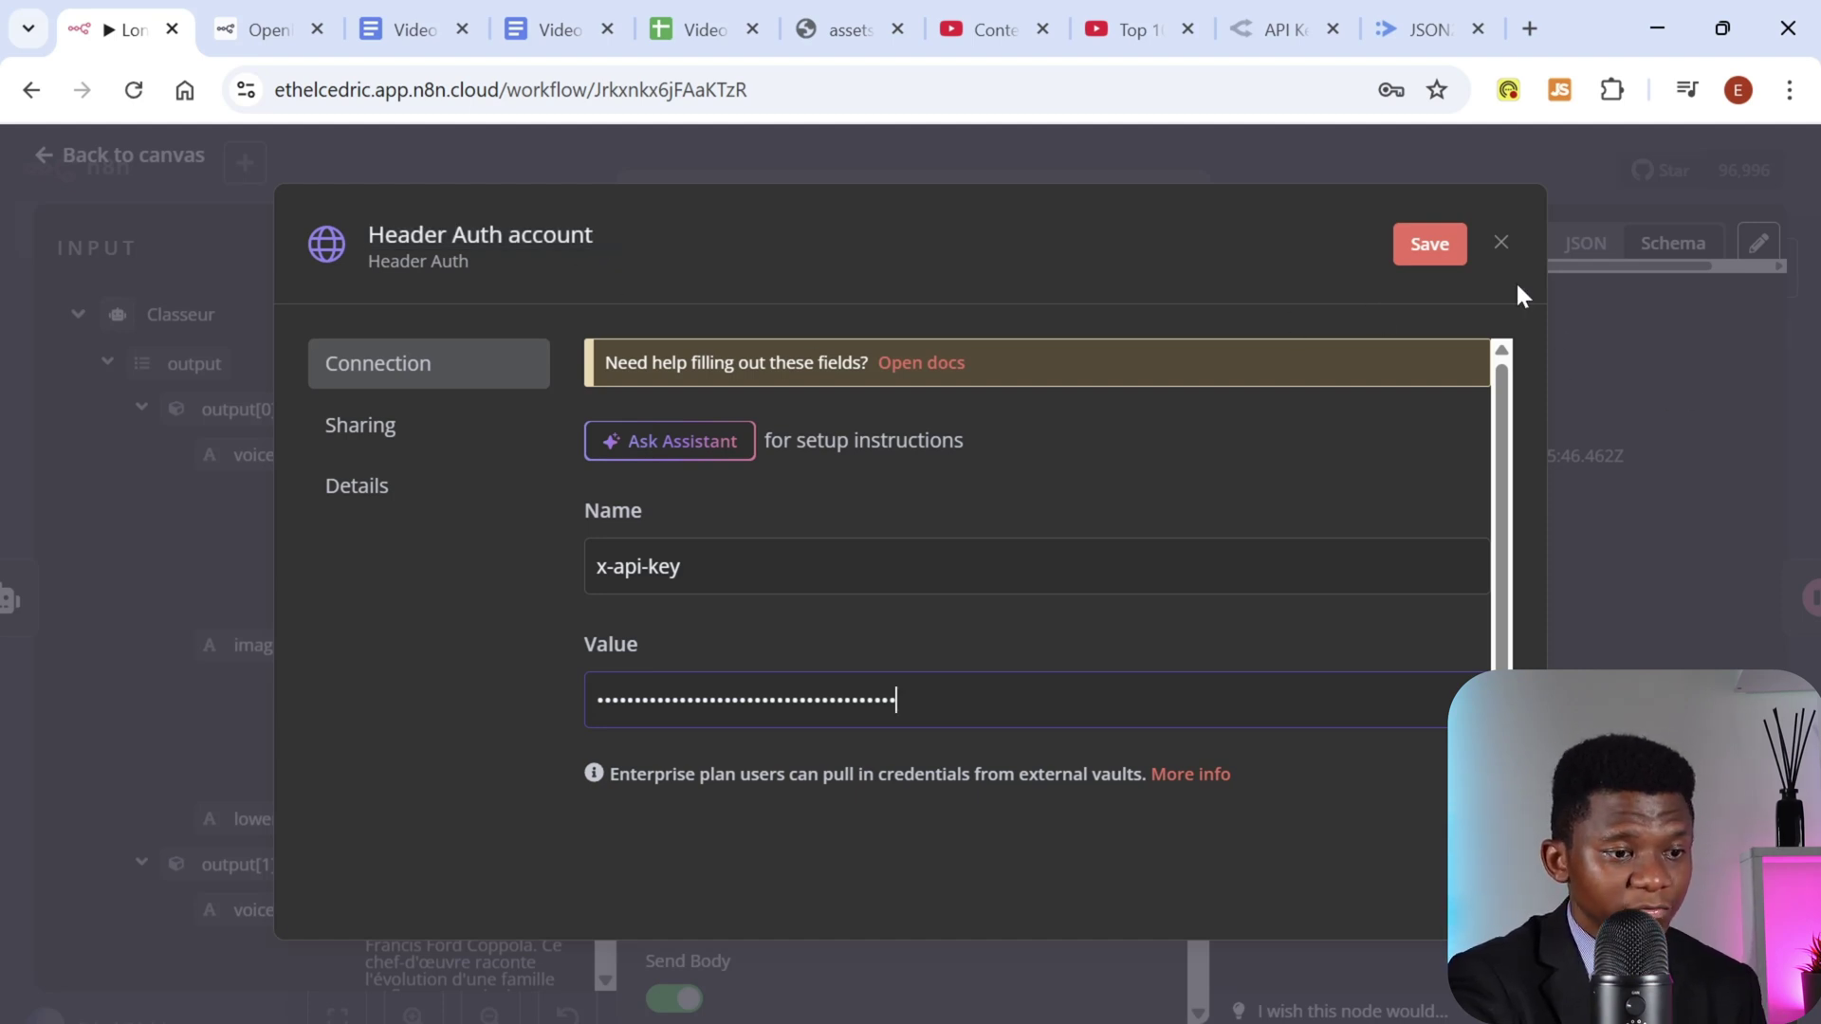
left_click(1499, 247)
left_click(1006, 675)
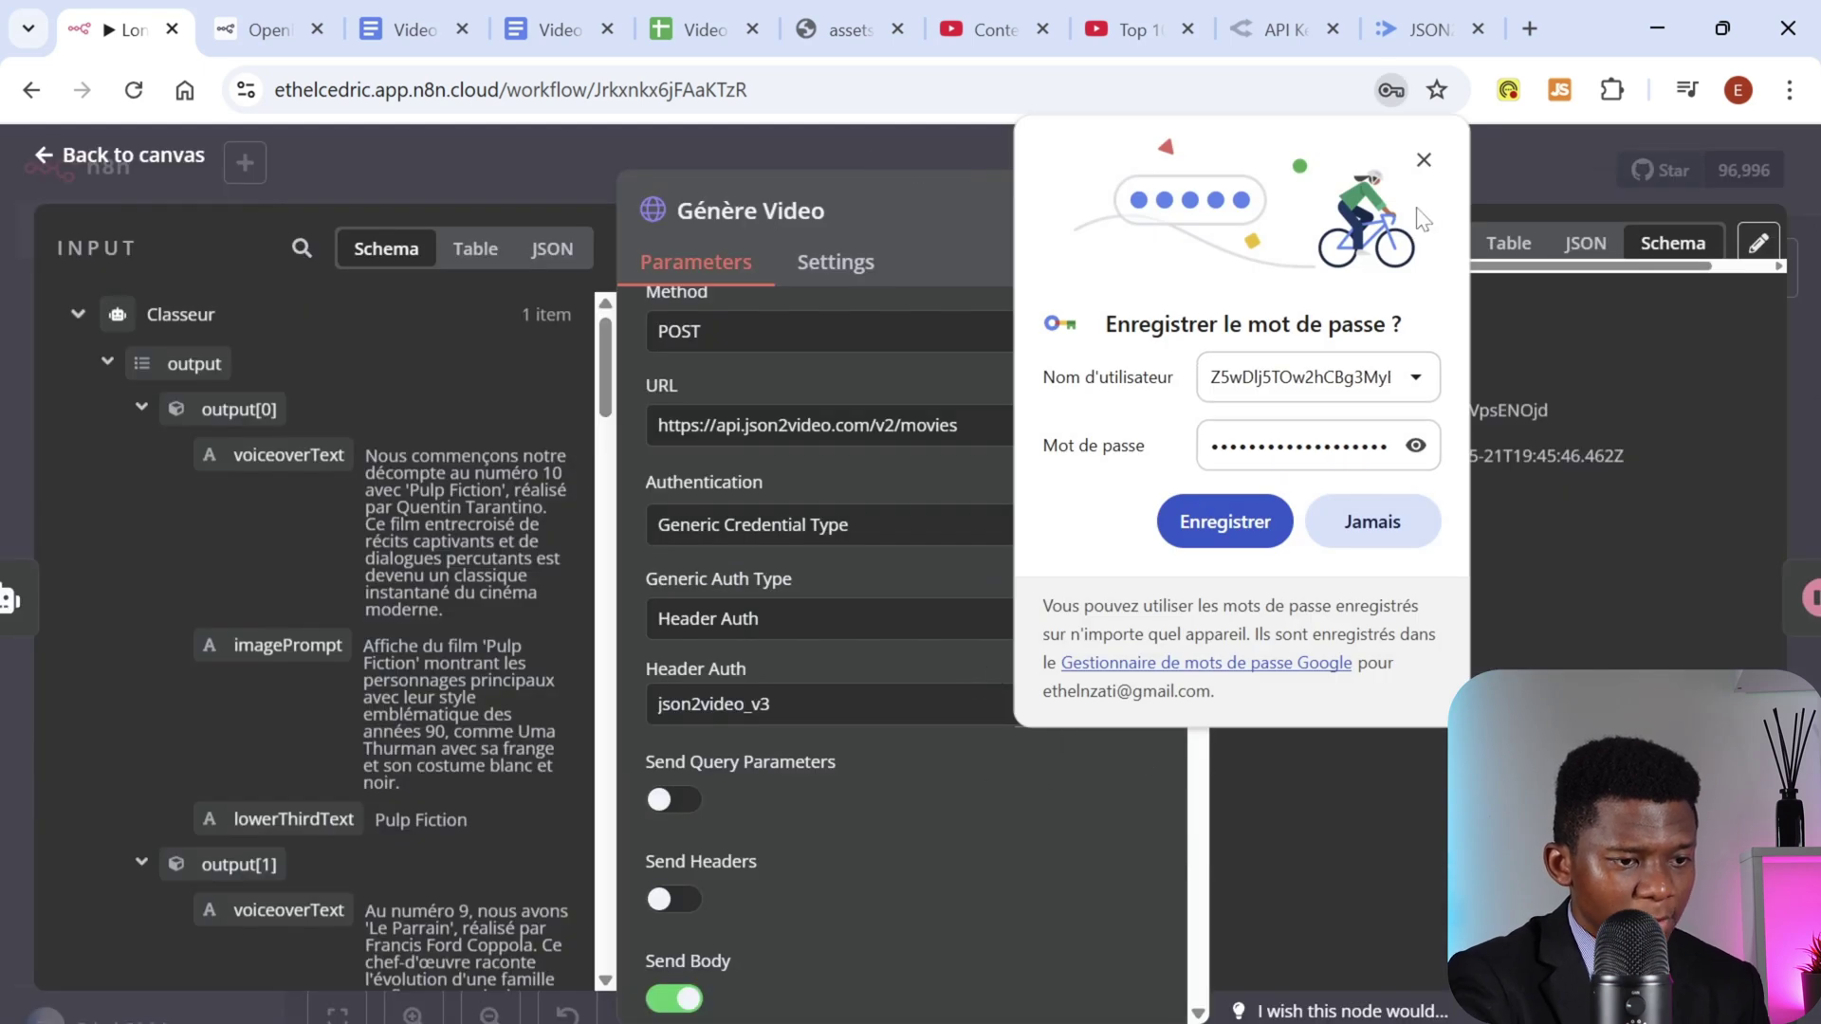
left_click(1423, 160)
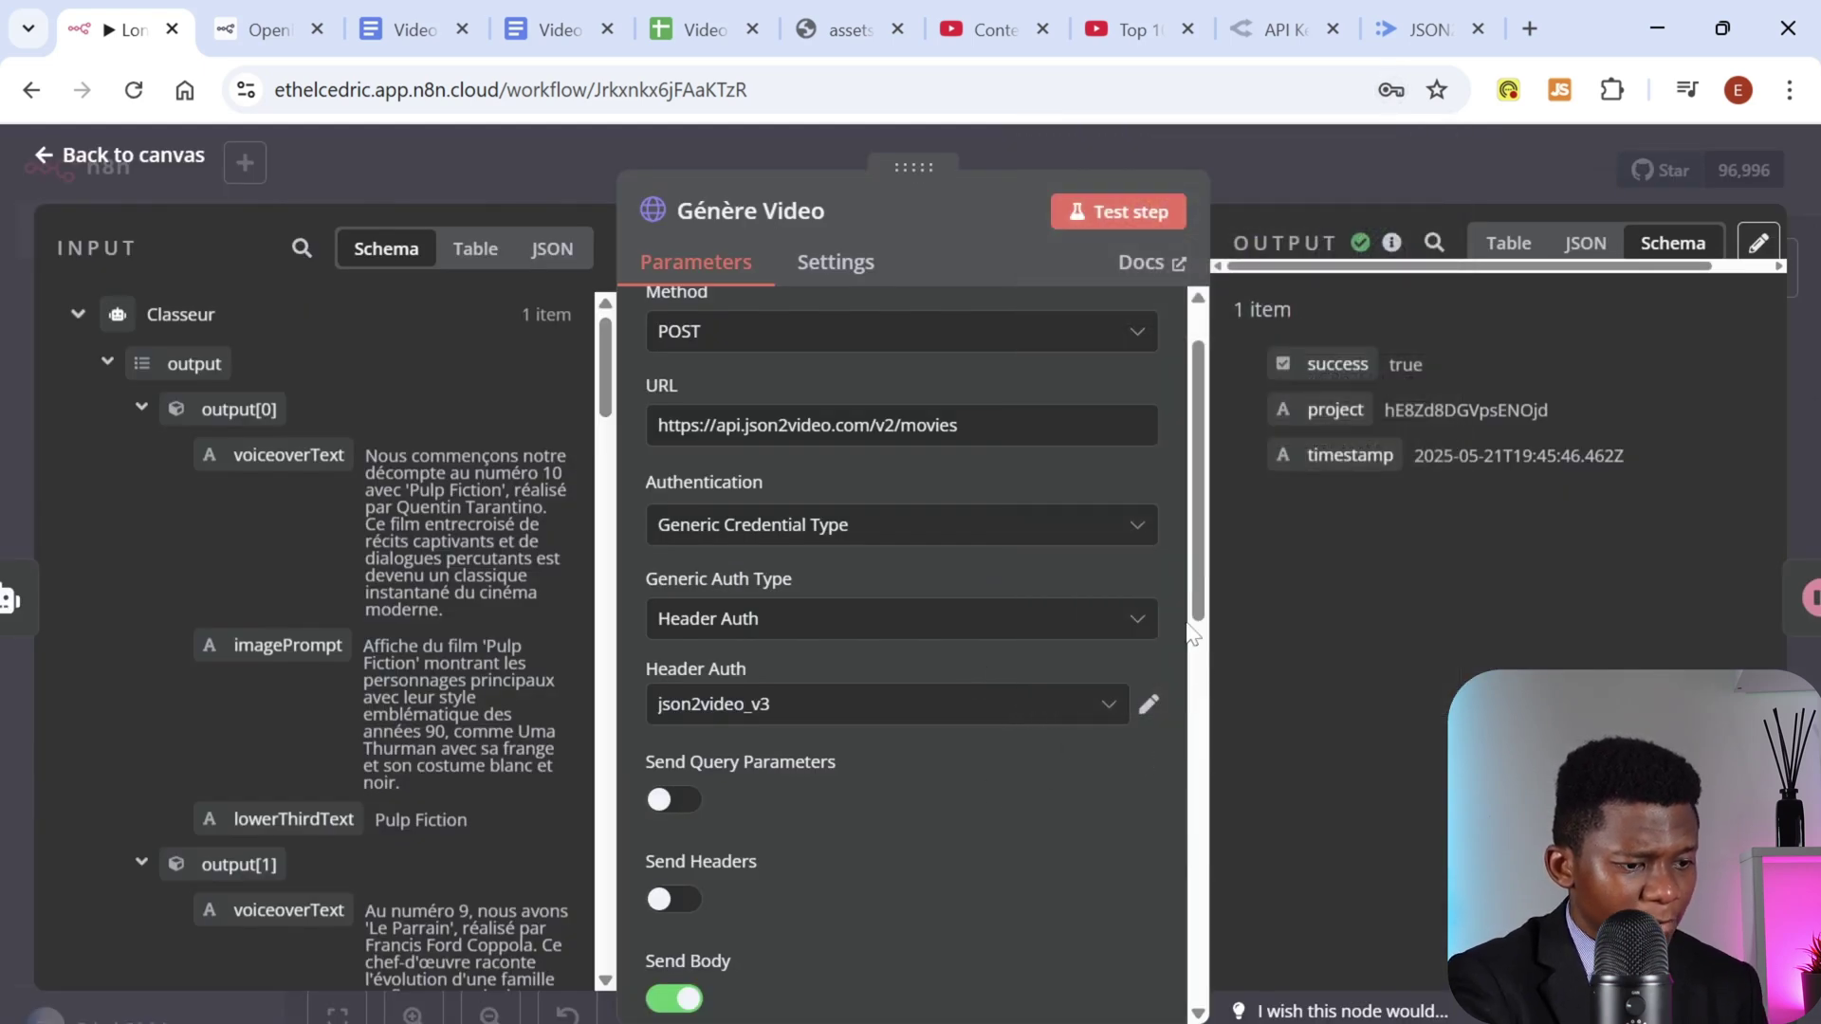
Step: Review the Génère Video node's query, header and body options, including the body content type and how the body is specified
scroll(1200, 636, "down", 2)
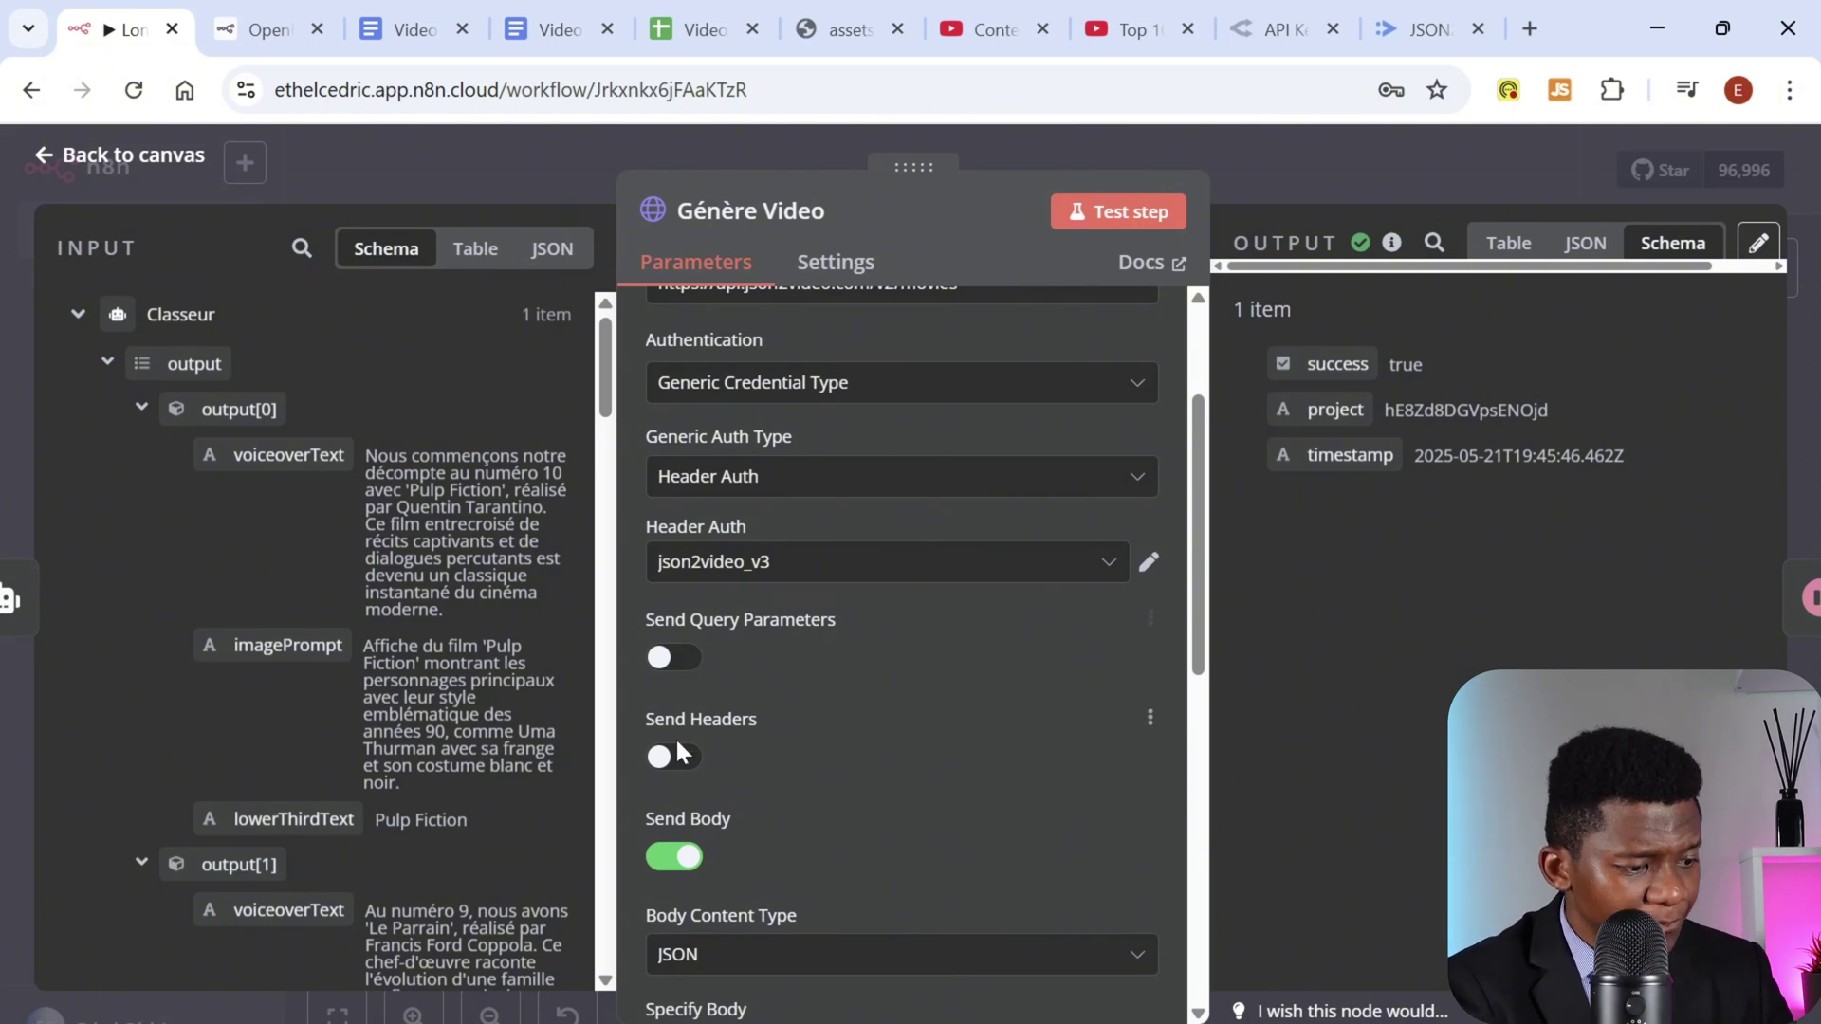
scroll(692, 749, "down", 2)
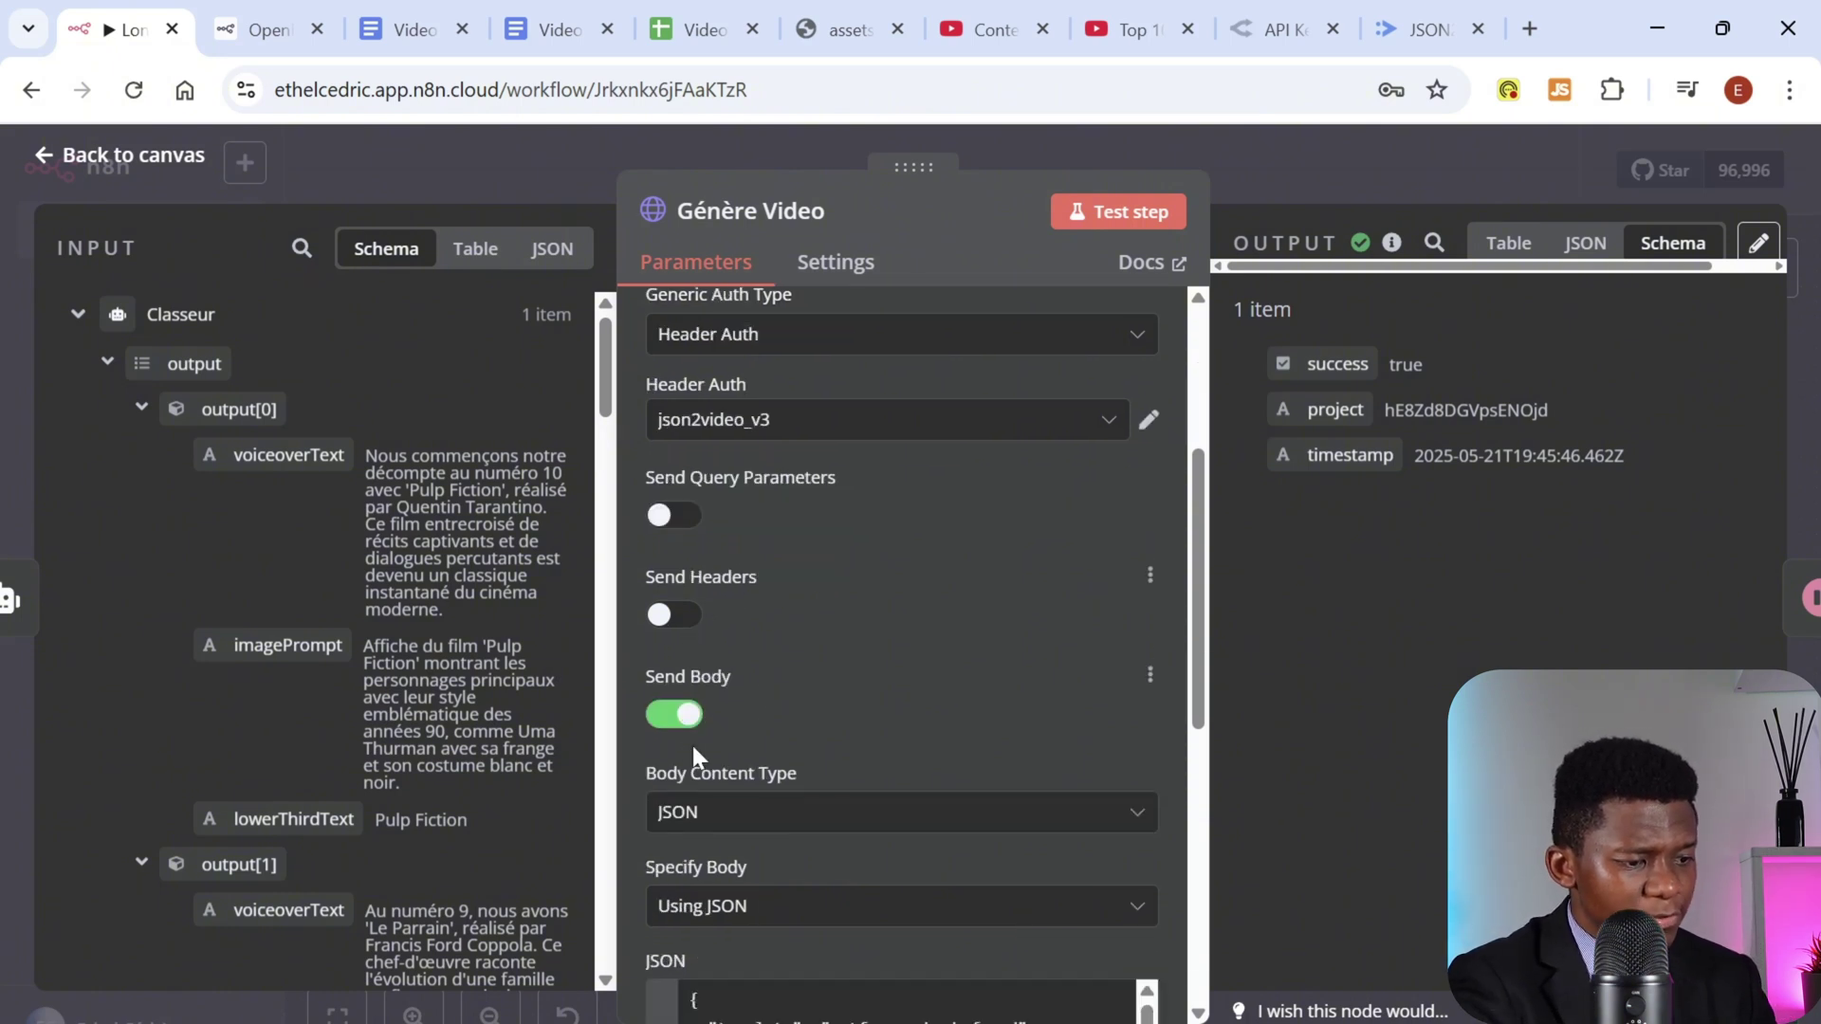
scroll(845, 679, "down", 2)
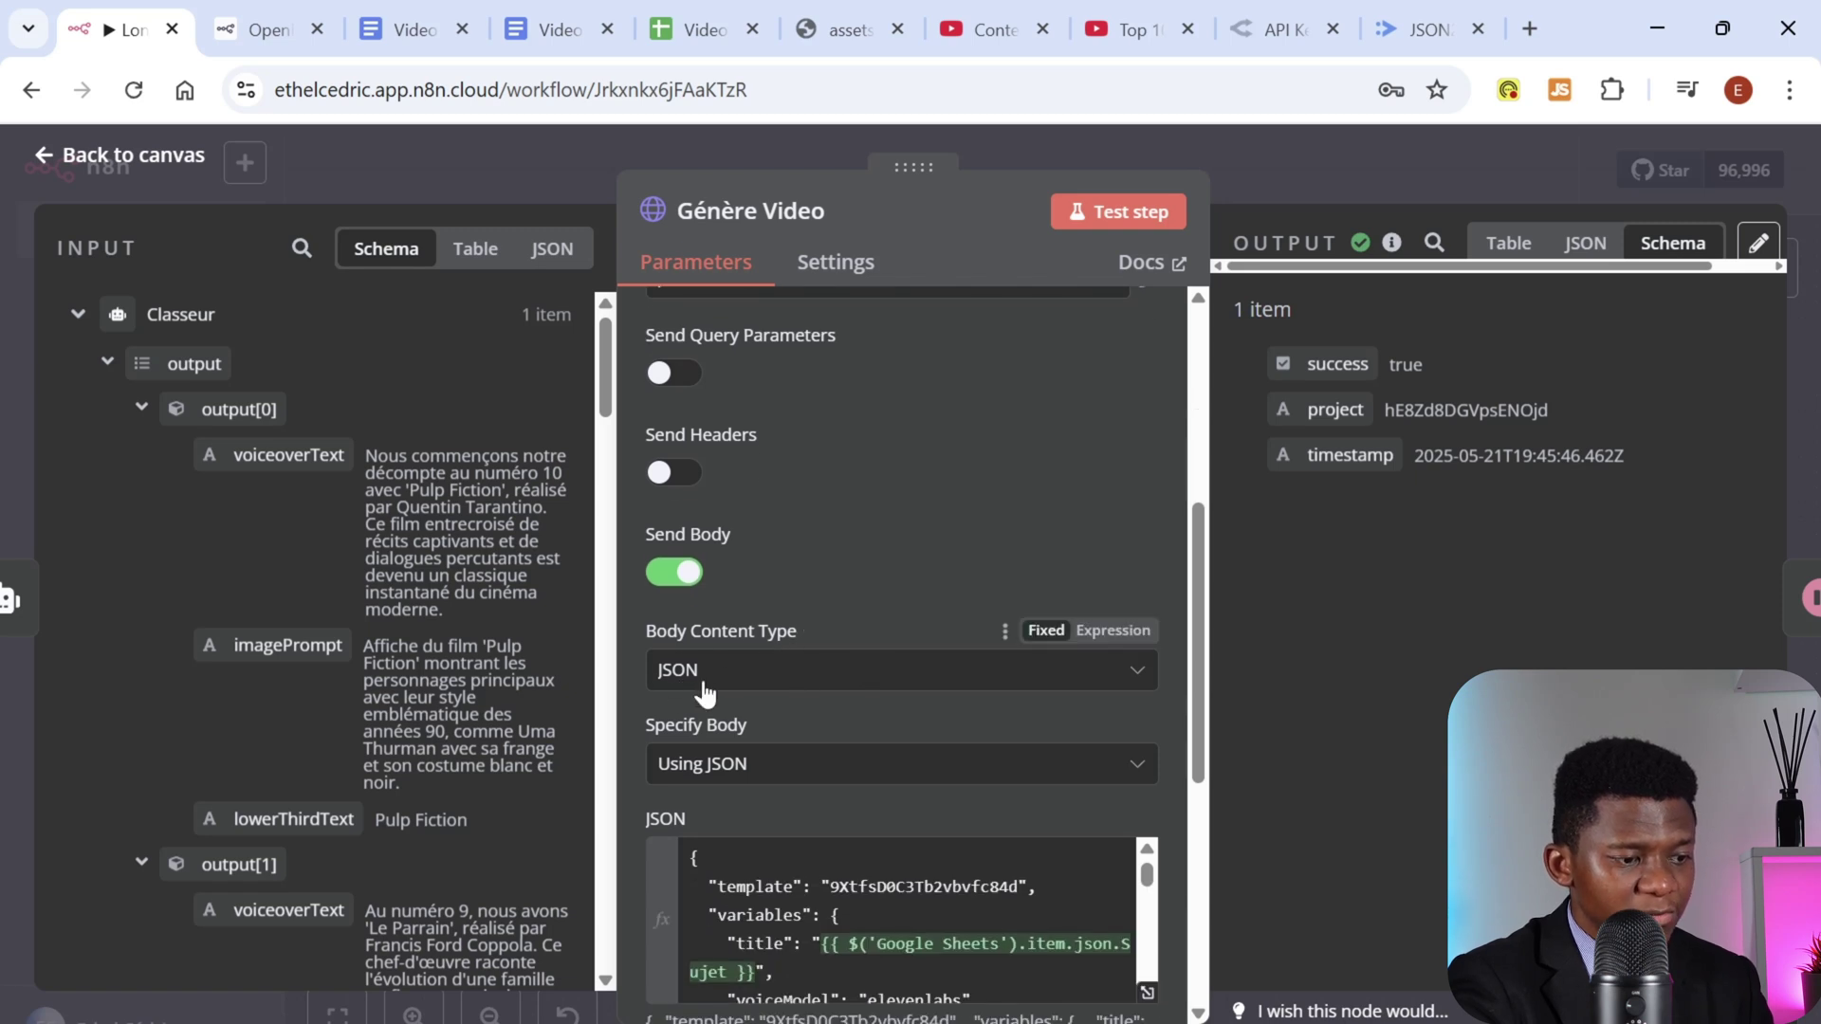
scroll(683, 669, "down", 2)
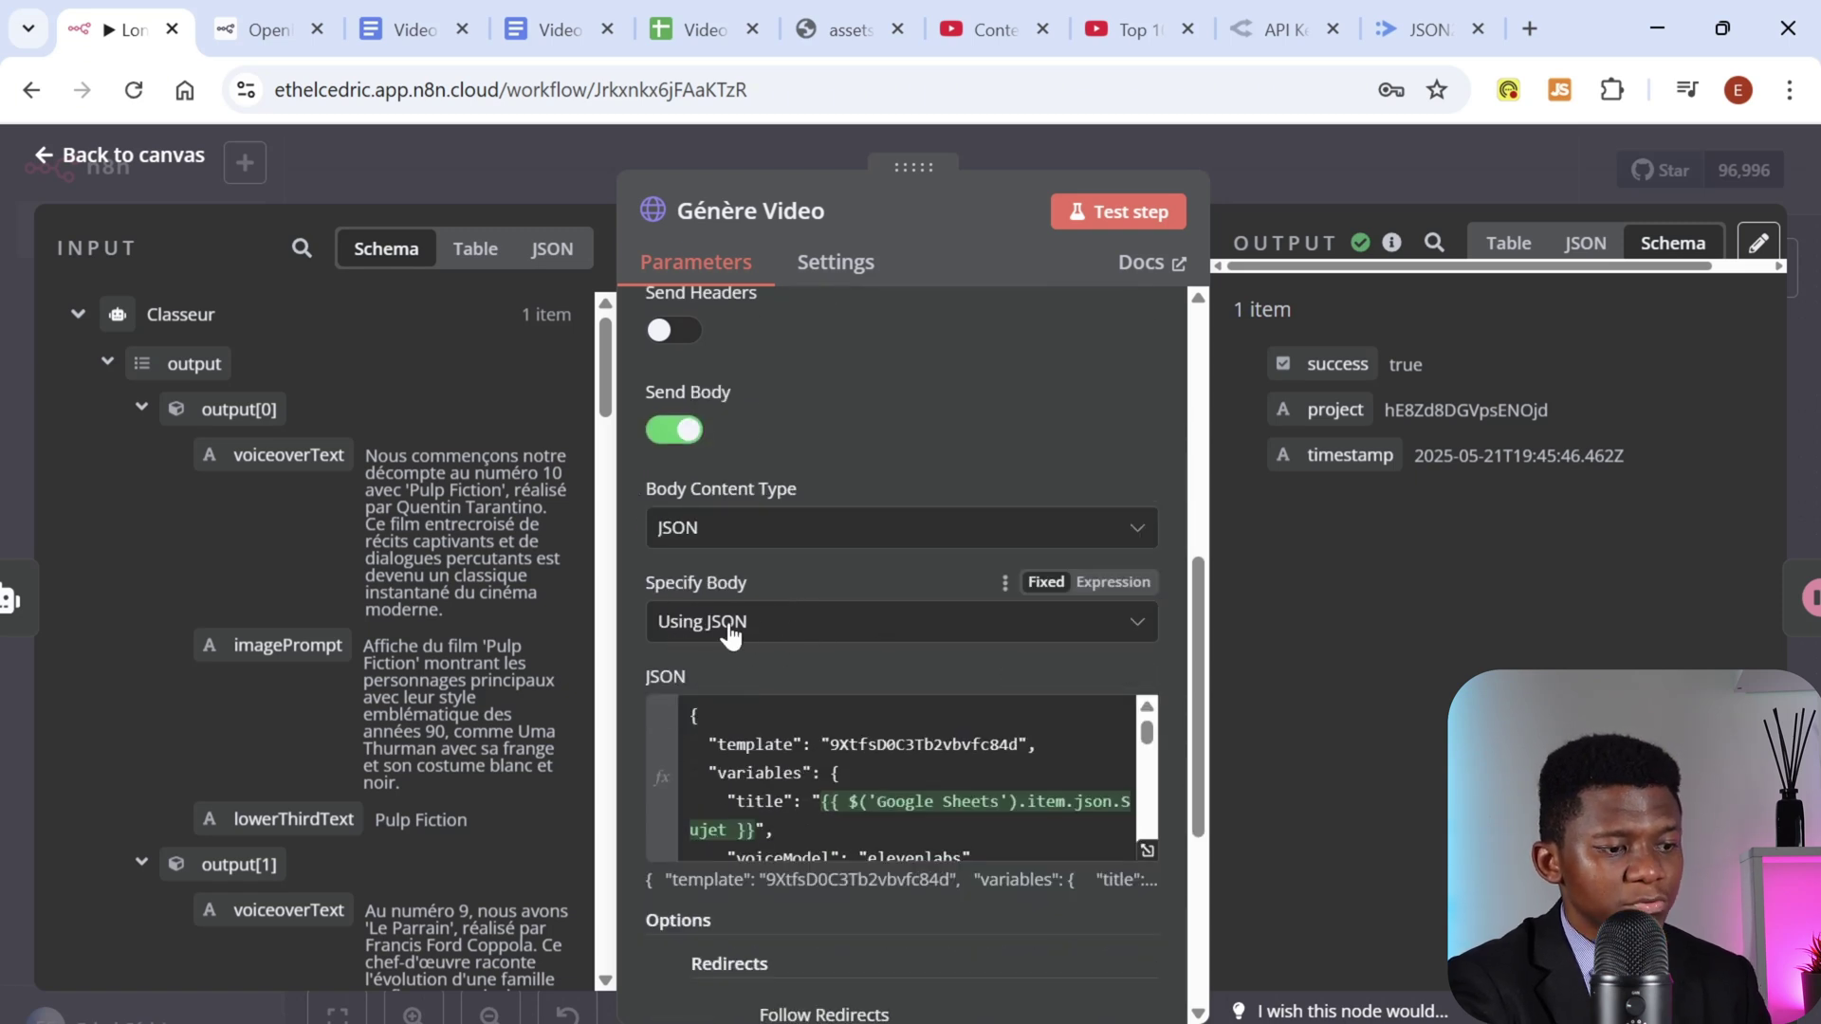
scroll(867, 634, "down", 2)
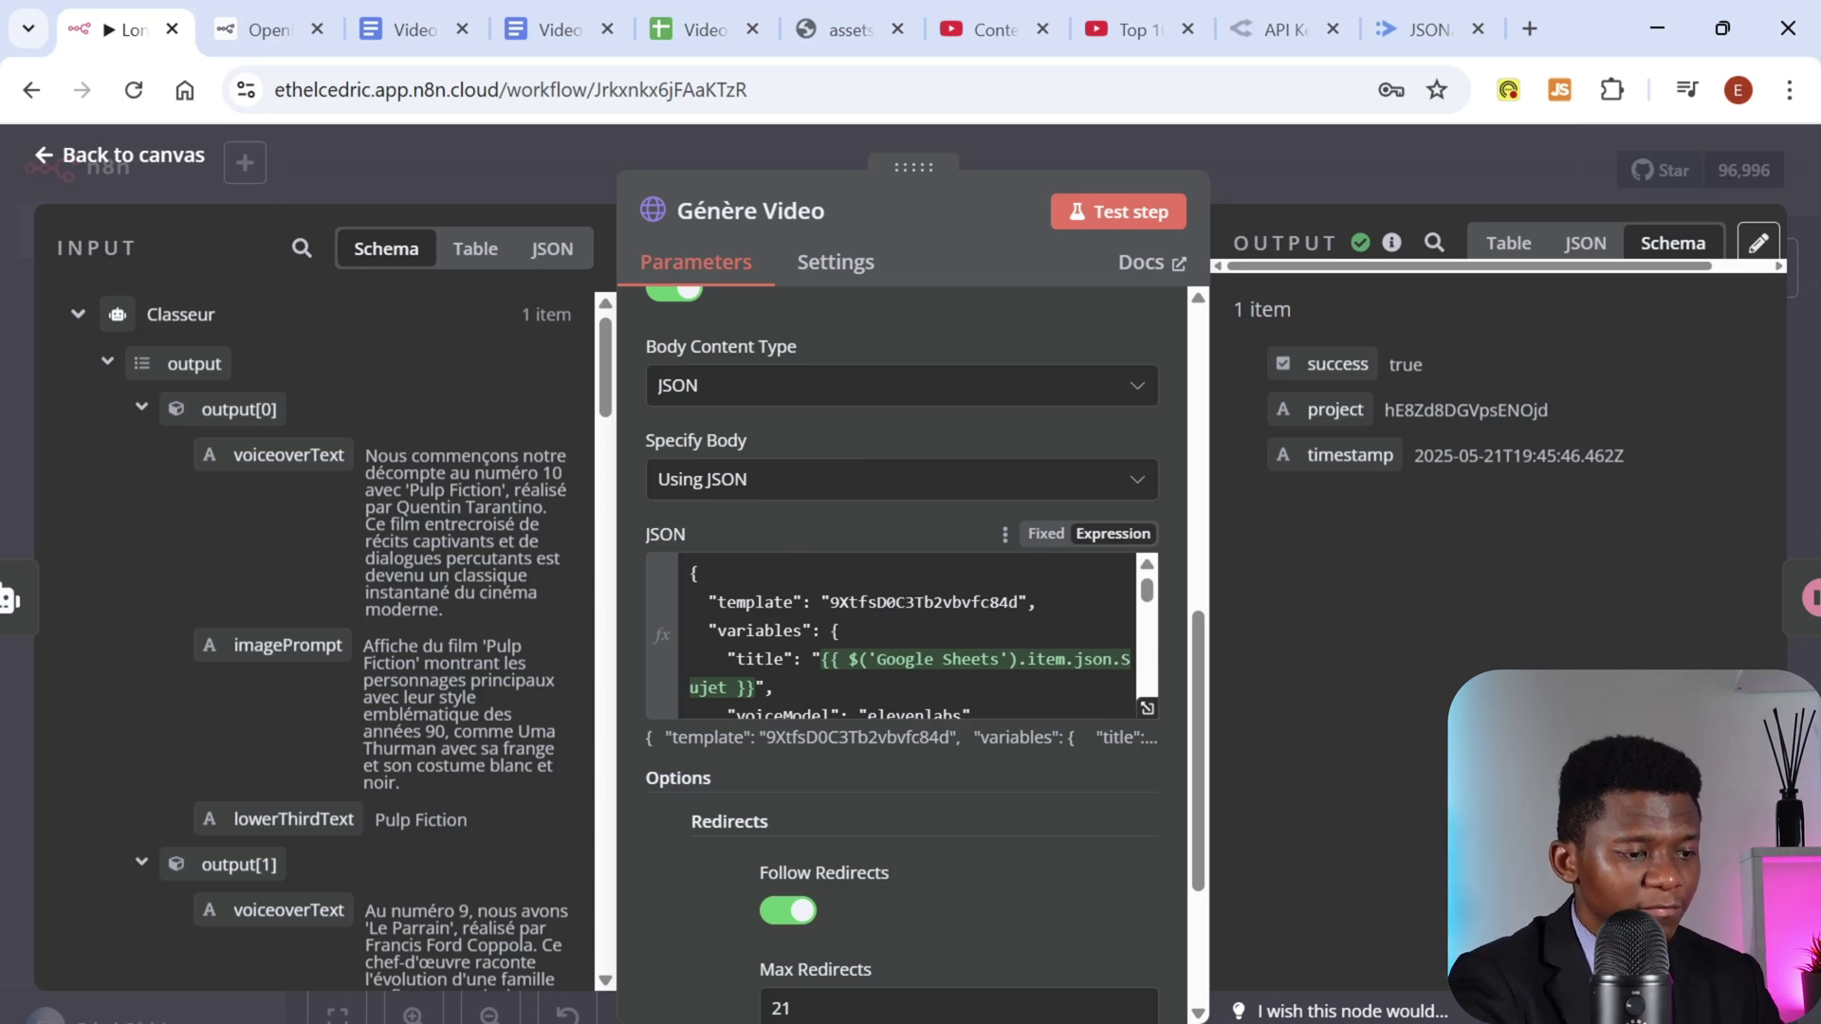
Step: Expand the Génère Video node's JSON body and examine its variables and ranking entries, highlighting the template ID
left_click(774, 688)
left_click(1146, 709)
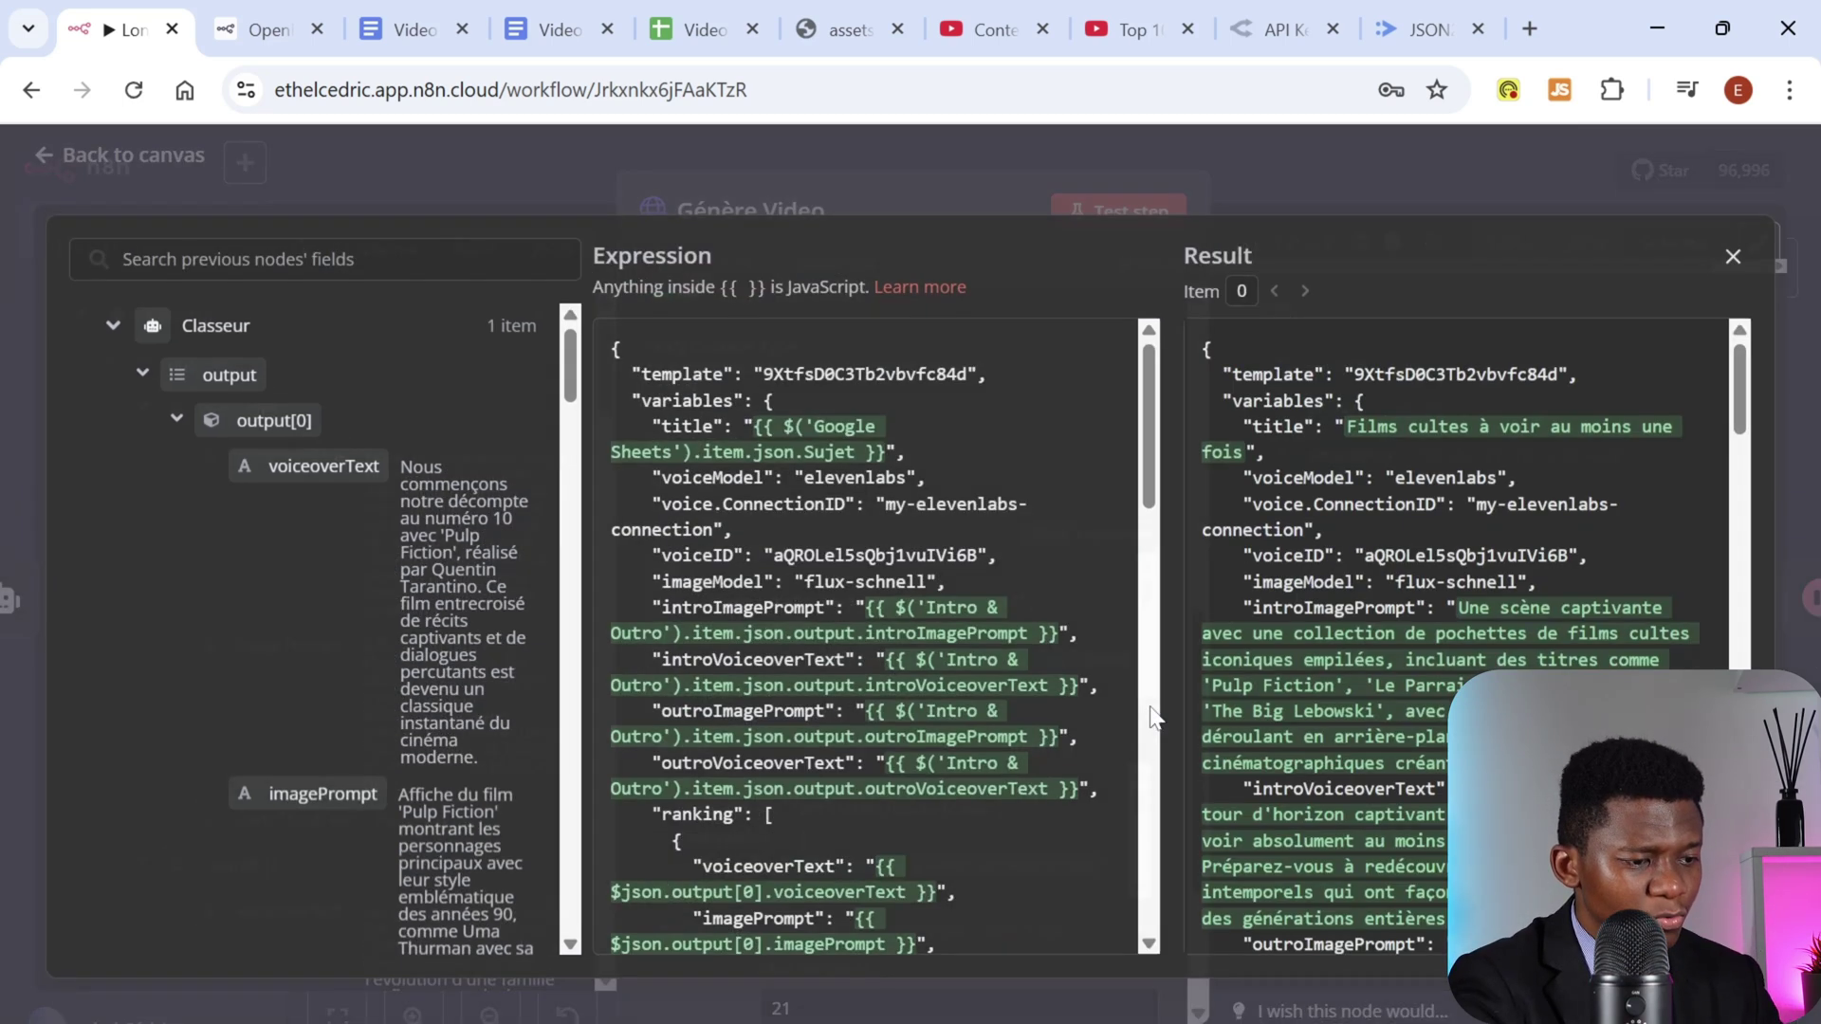
scroll(878, 636, "down", 10)
scroll(878, 635, "down", 5)
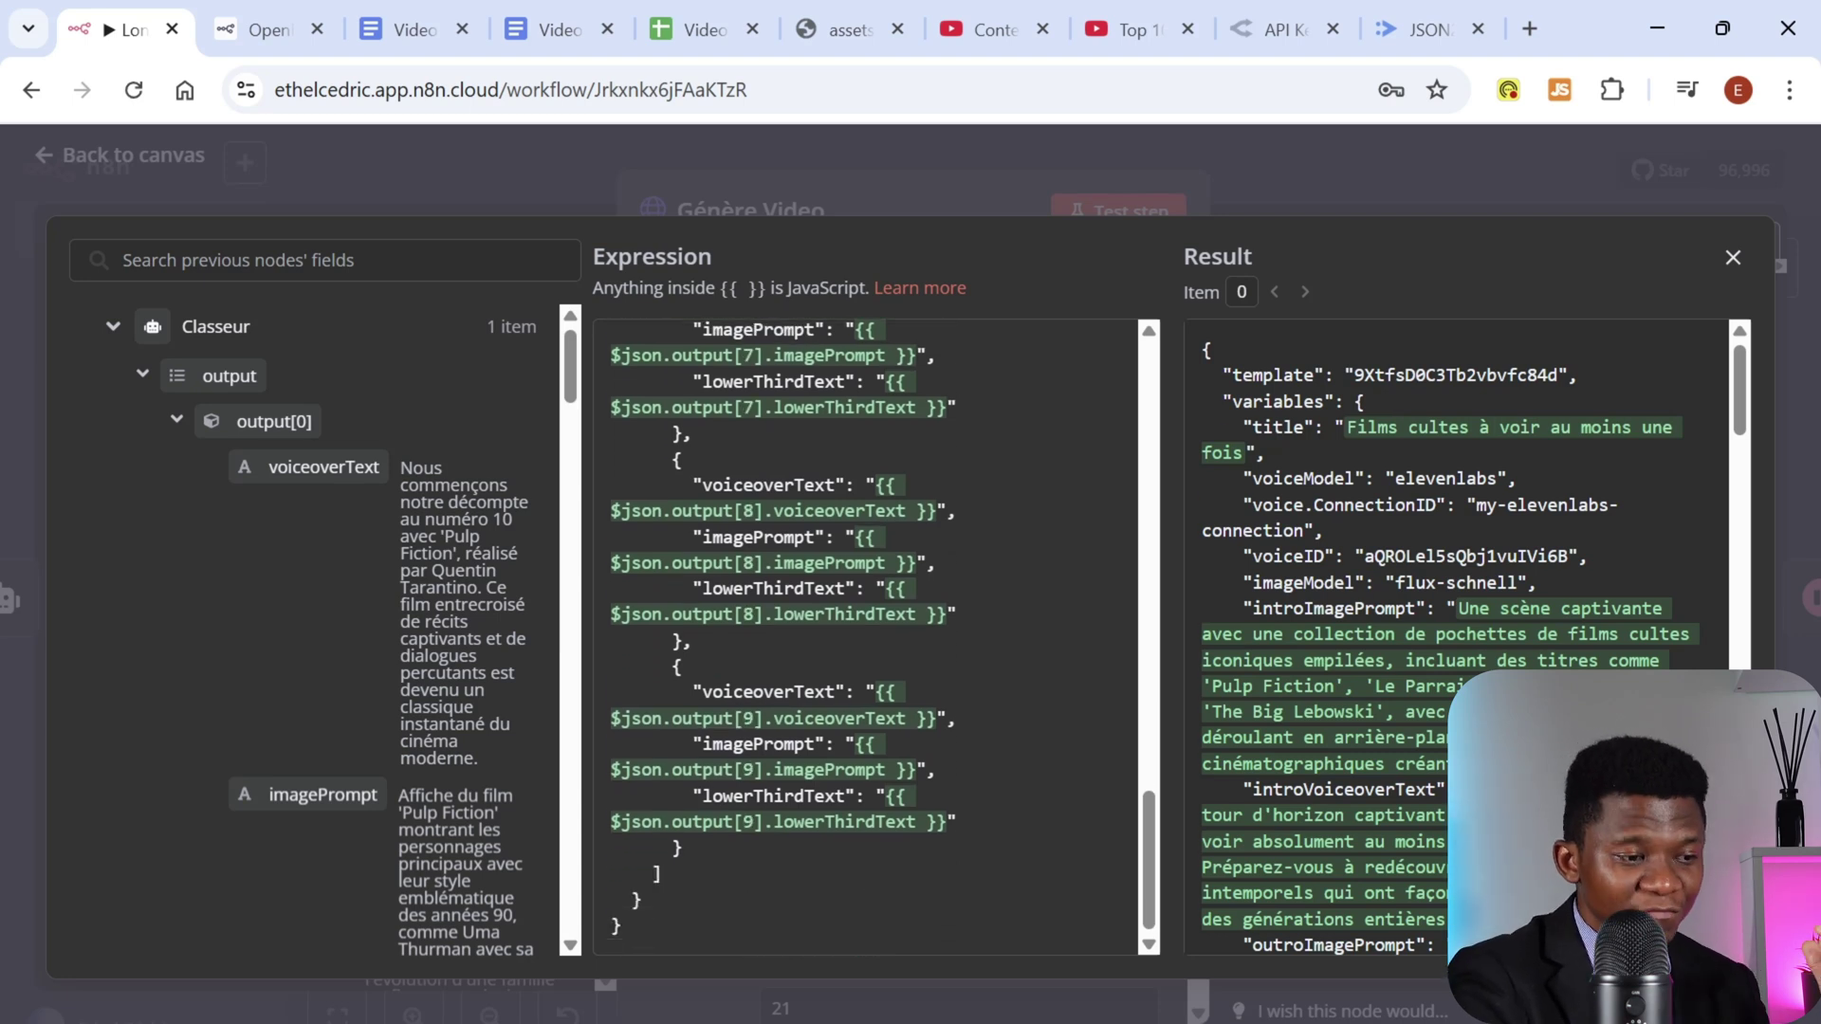
scroll(878, 636, "up", 10)
scroll(878, 636, "up", 5)
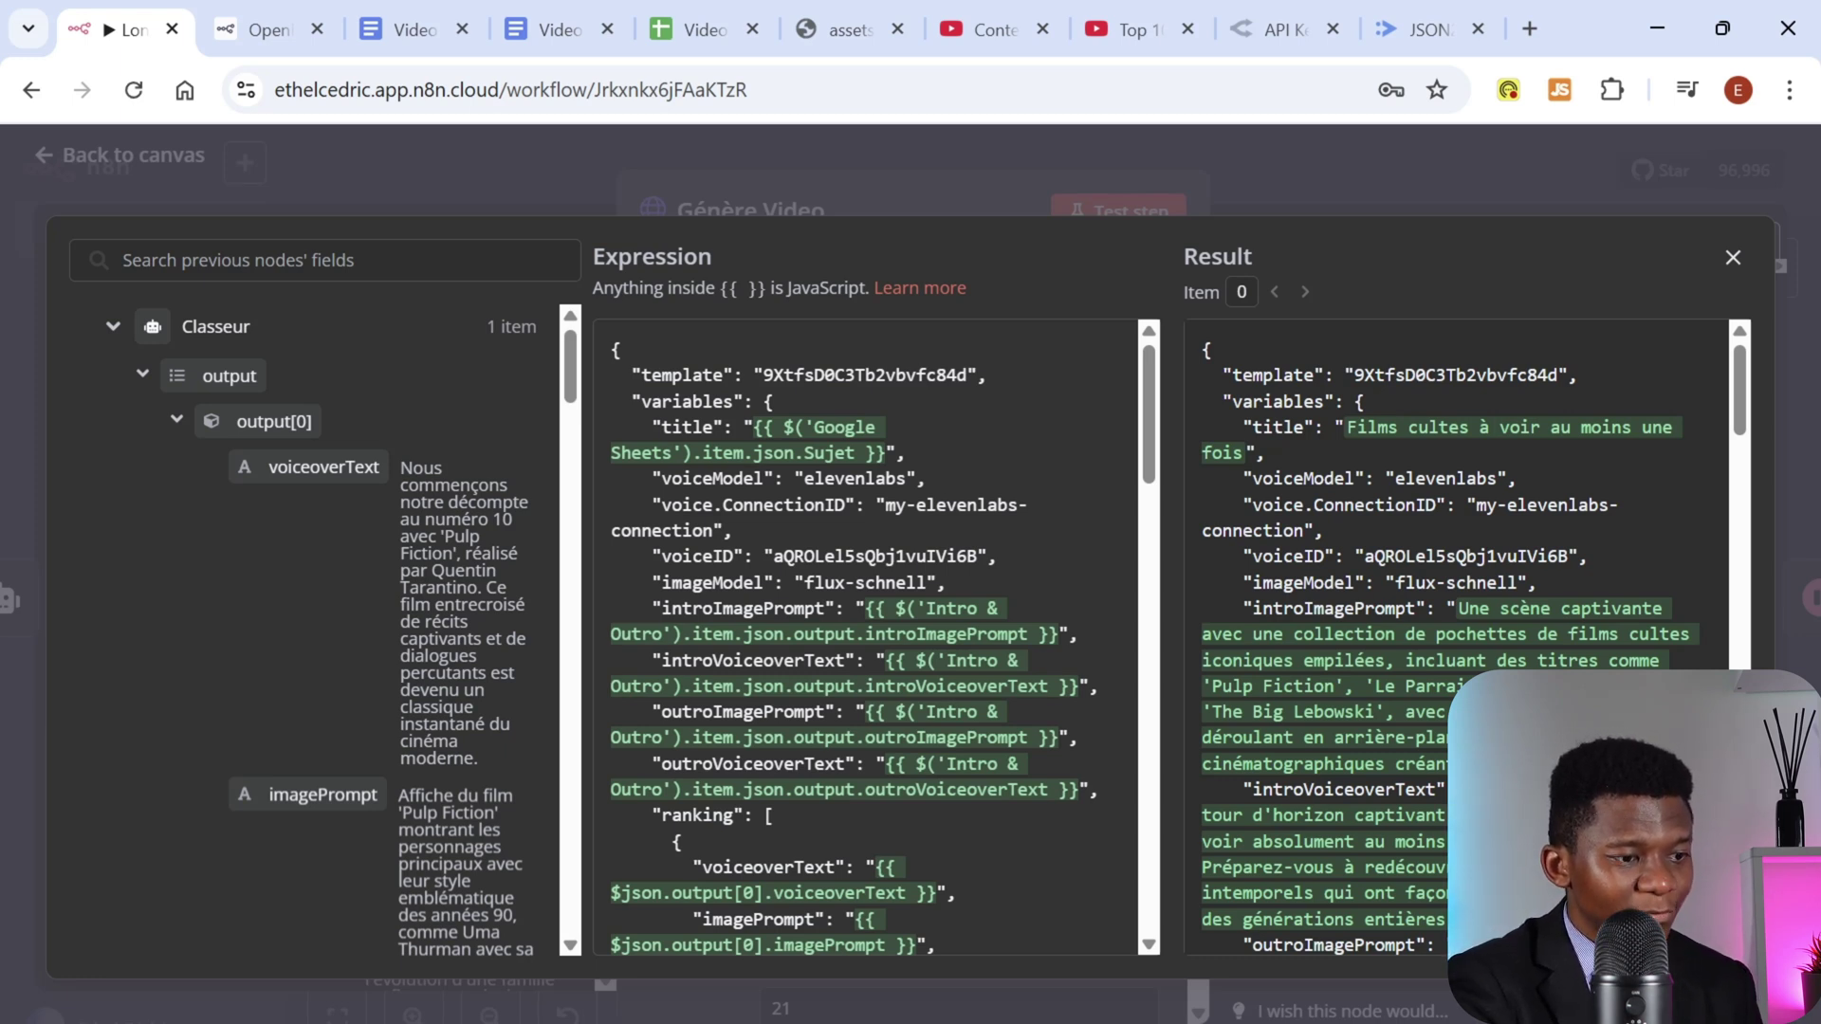
double_click(865, 376)
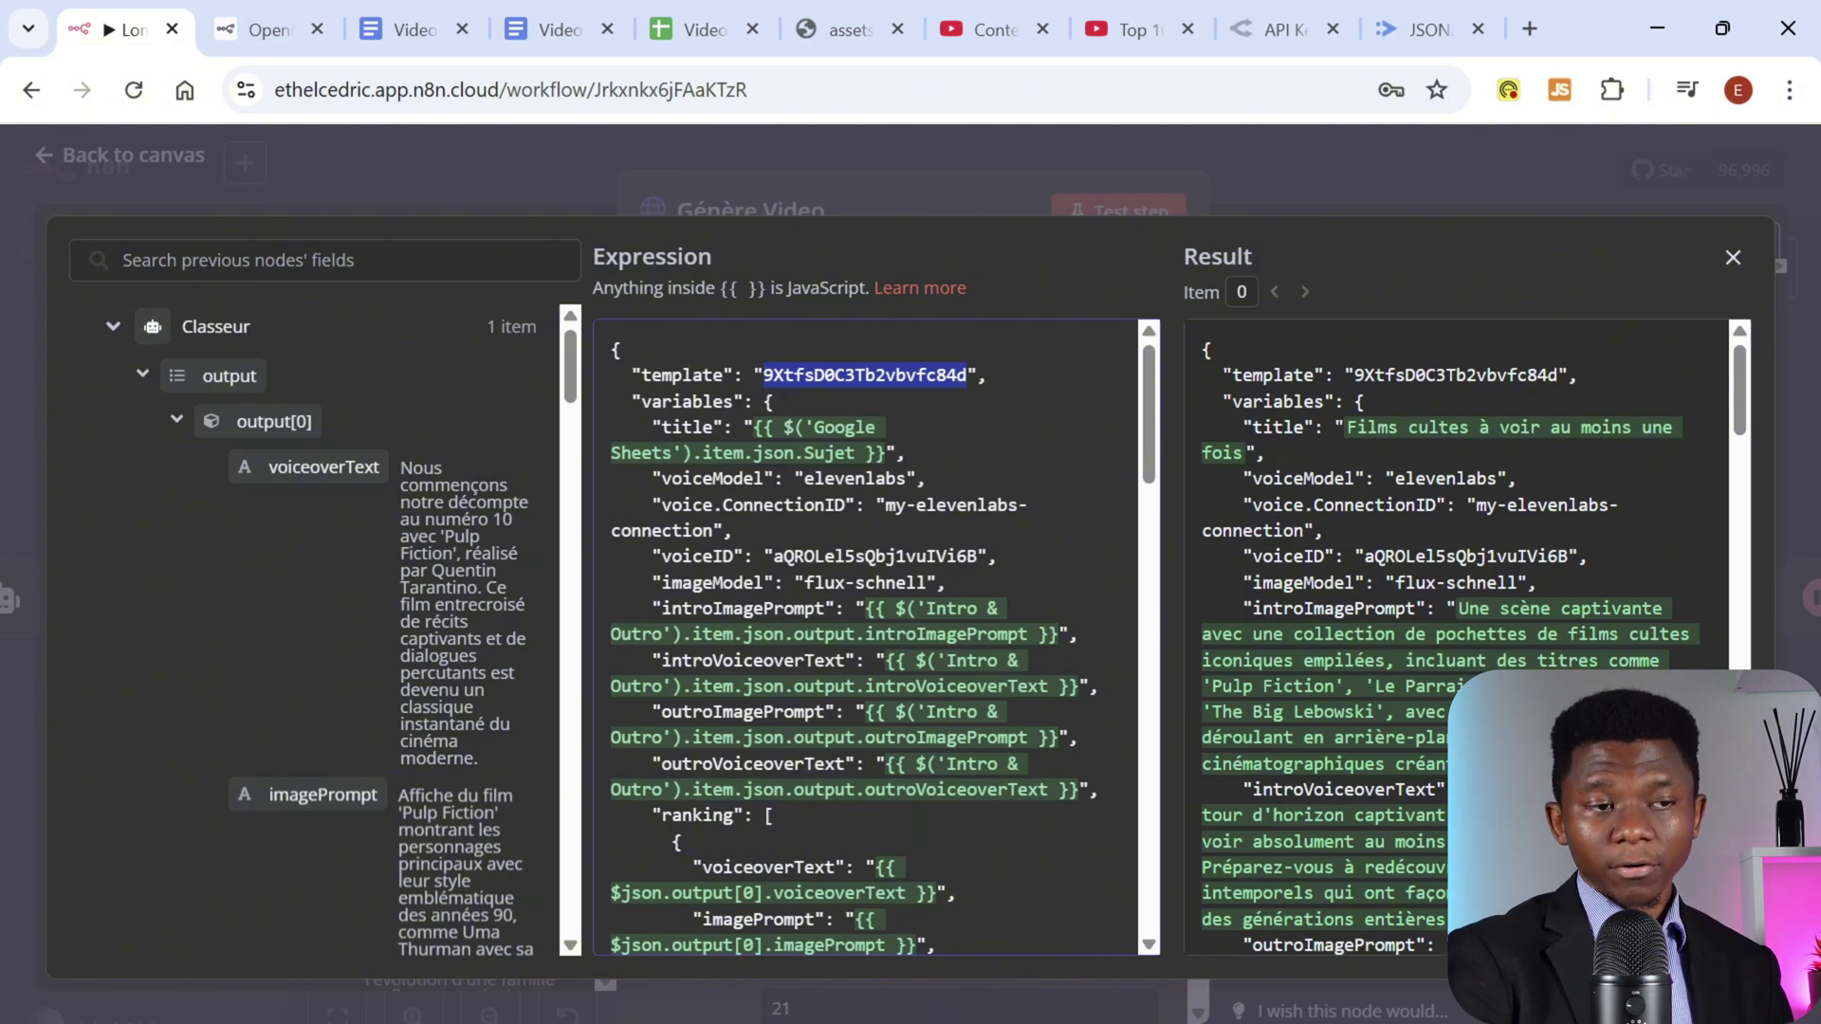
Step: Search Google for eleven labs in a new browser tab and open the ElevenLabs application from its website
left_click(1539, 29)
type("g")
key("Return")
type("eleven labs")
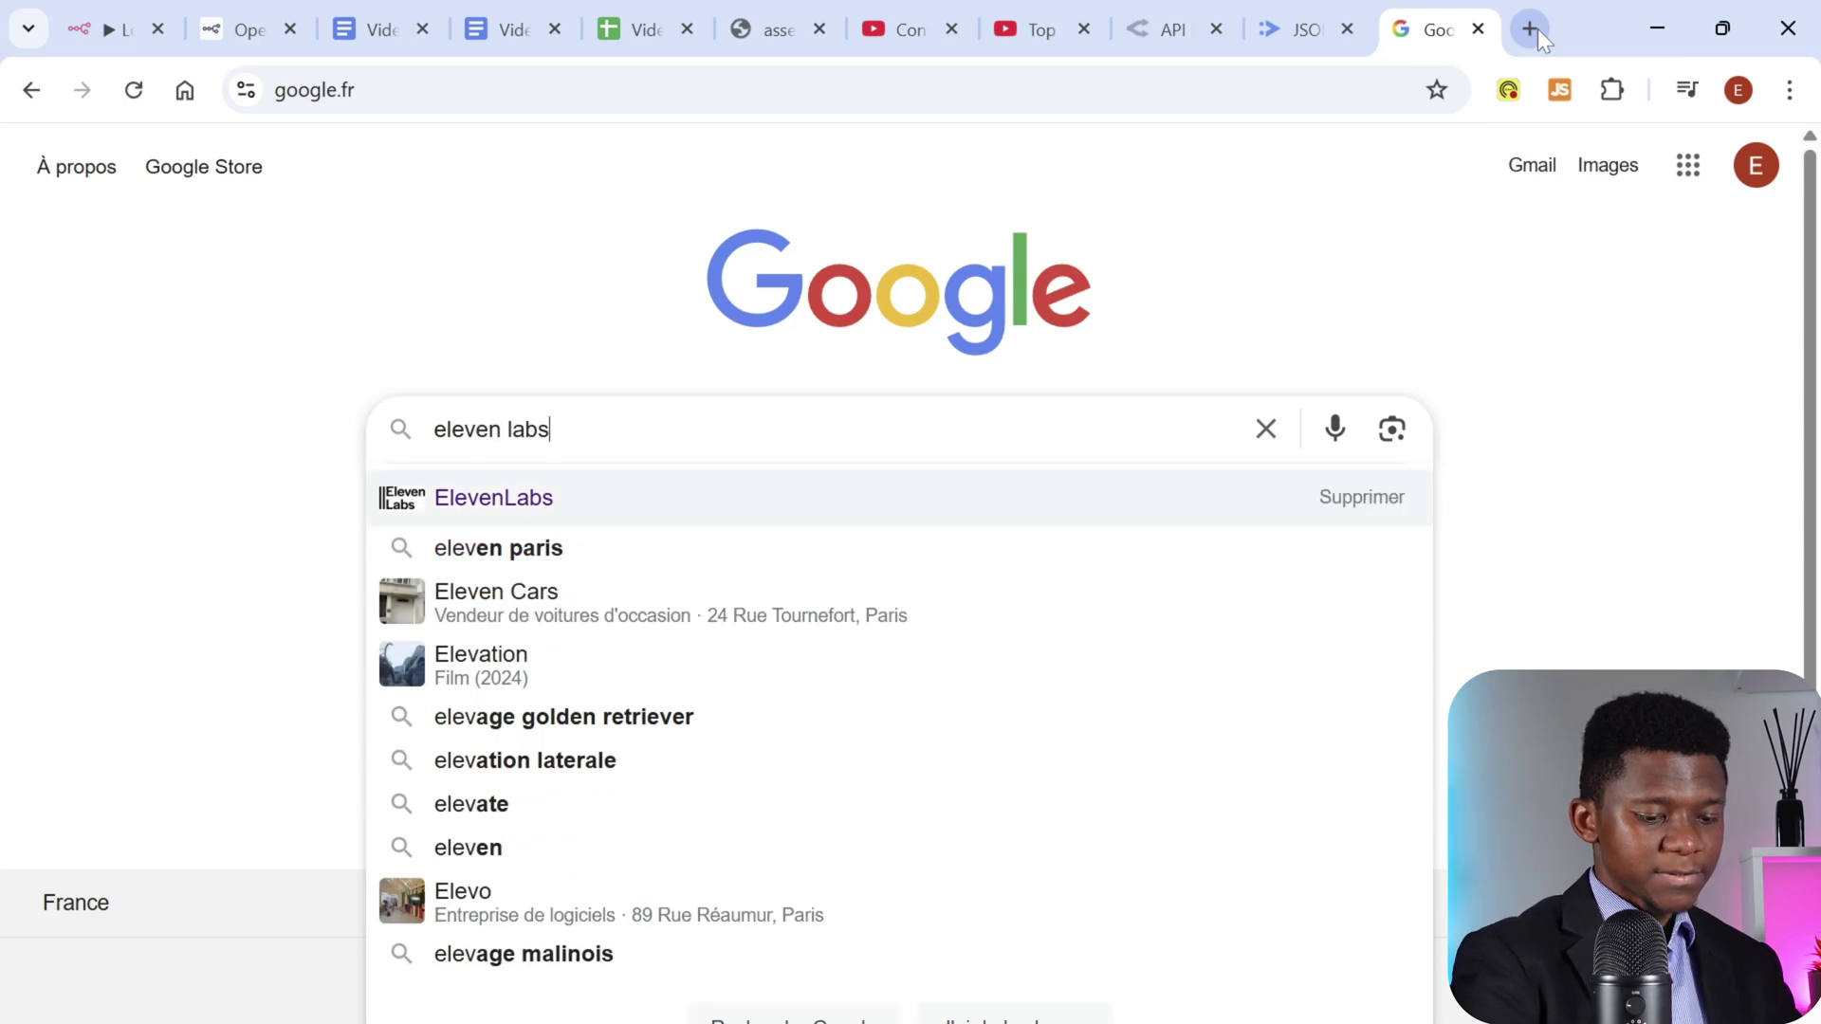
key("Return")
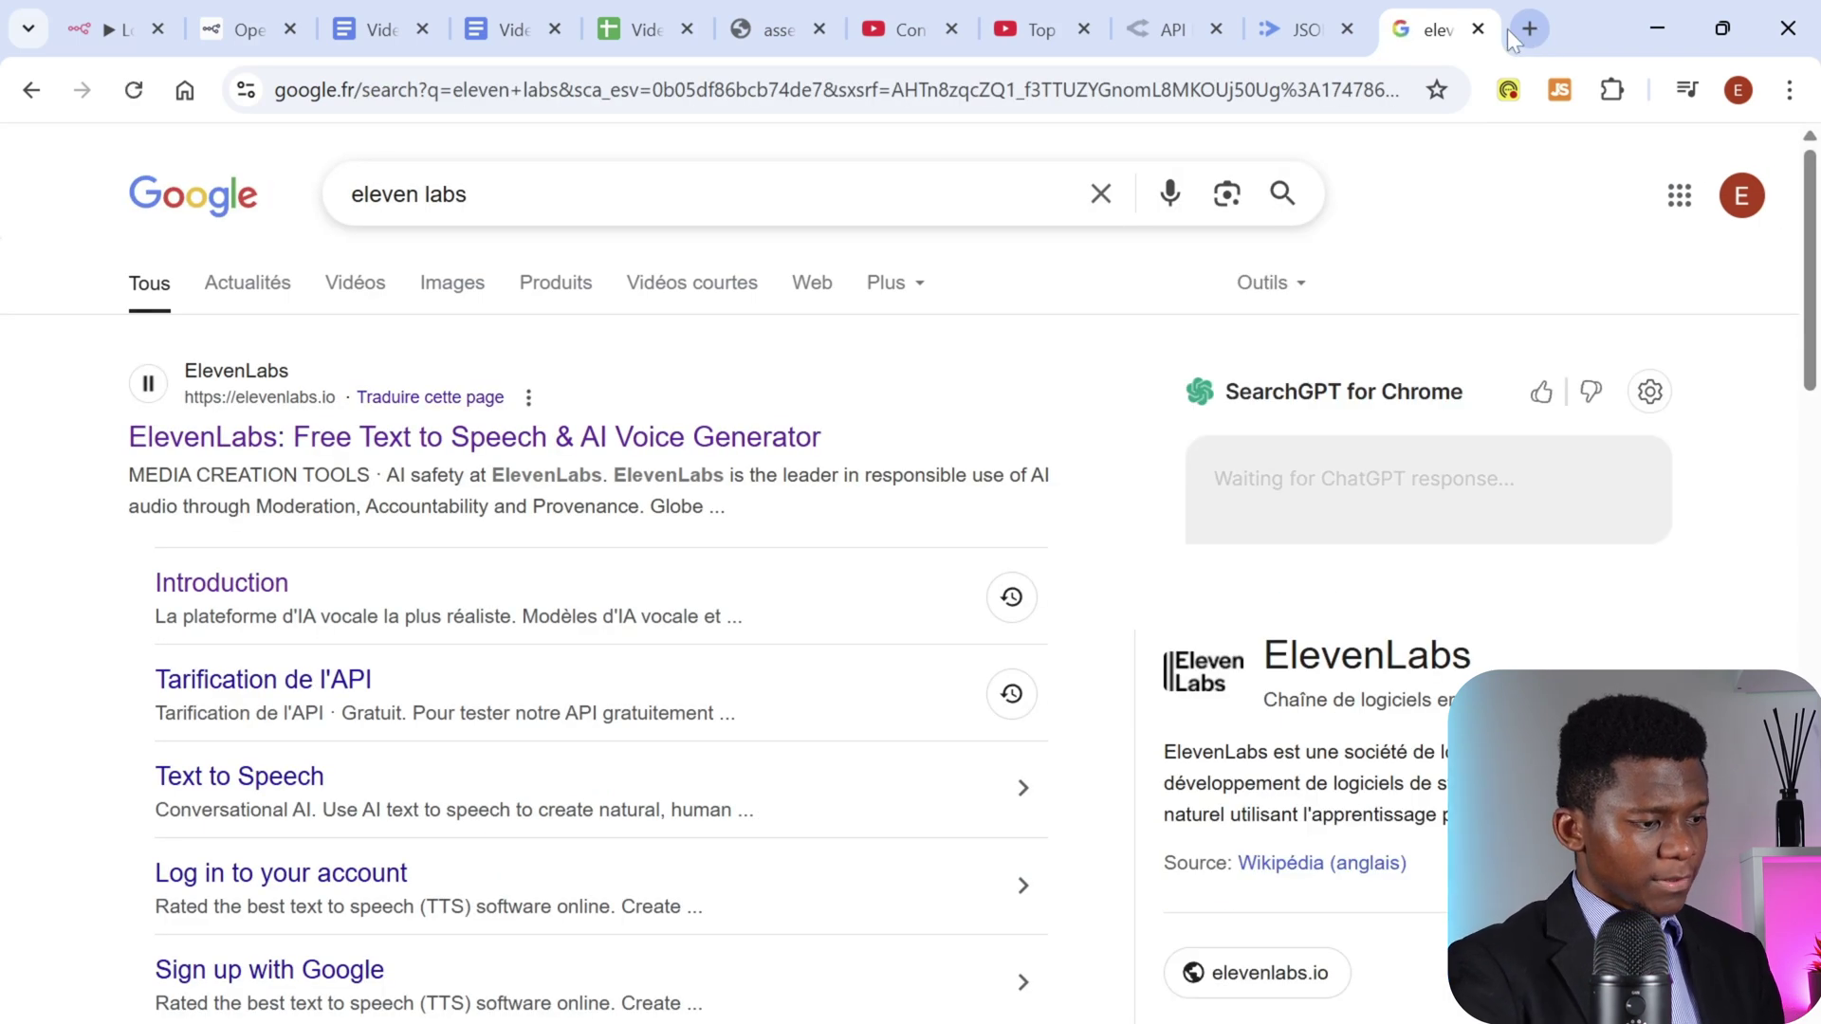
left_click(244, 442)
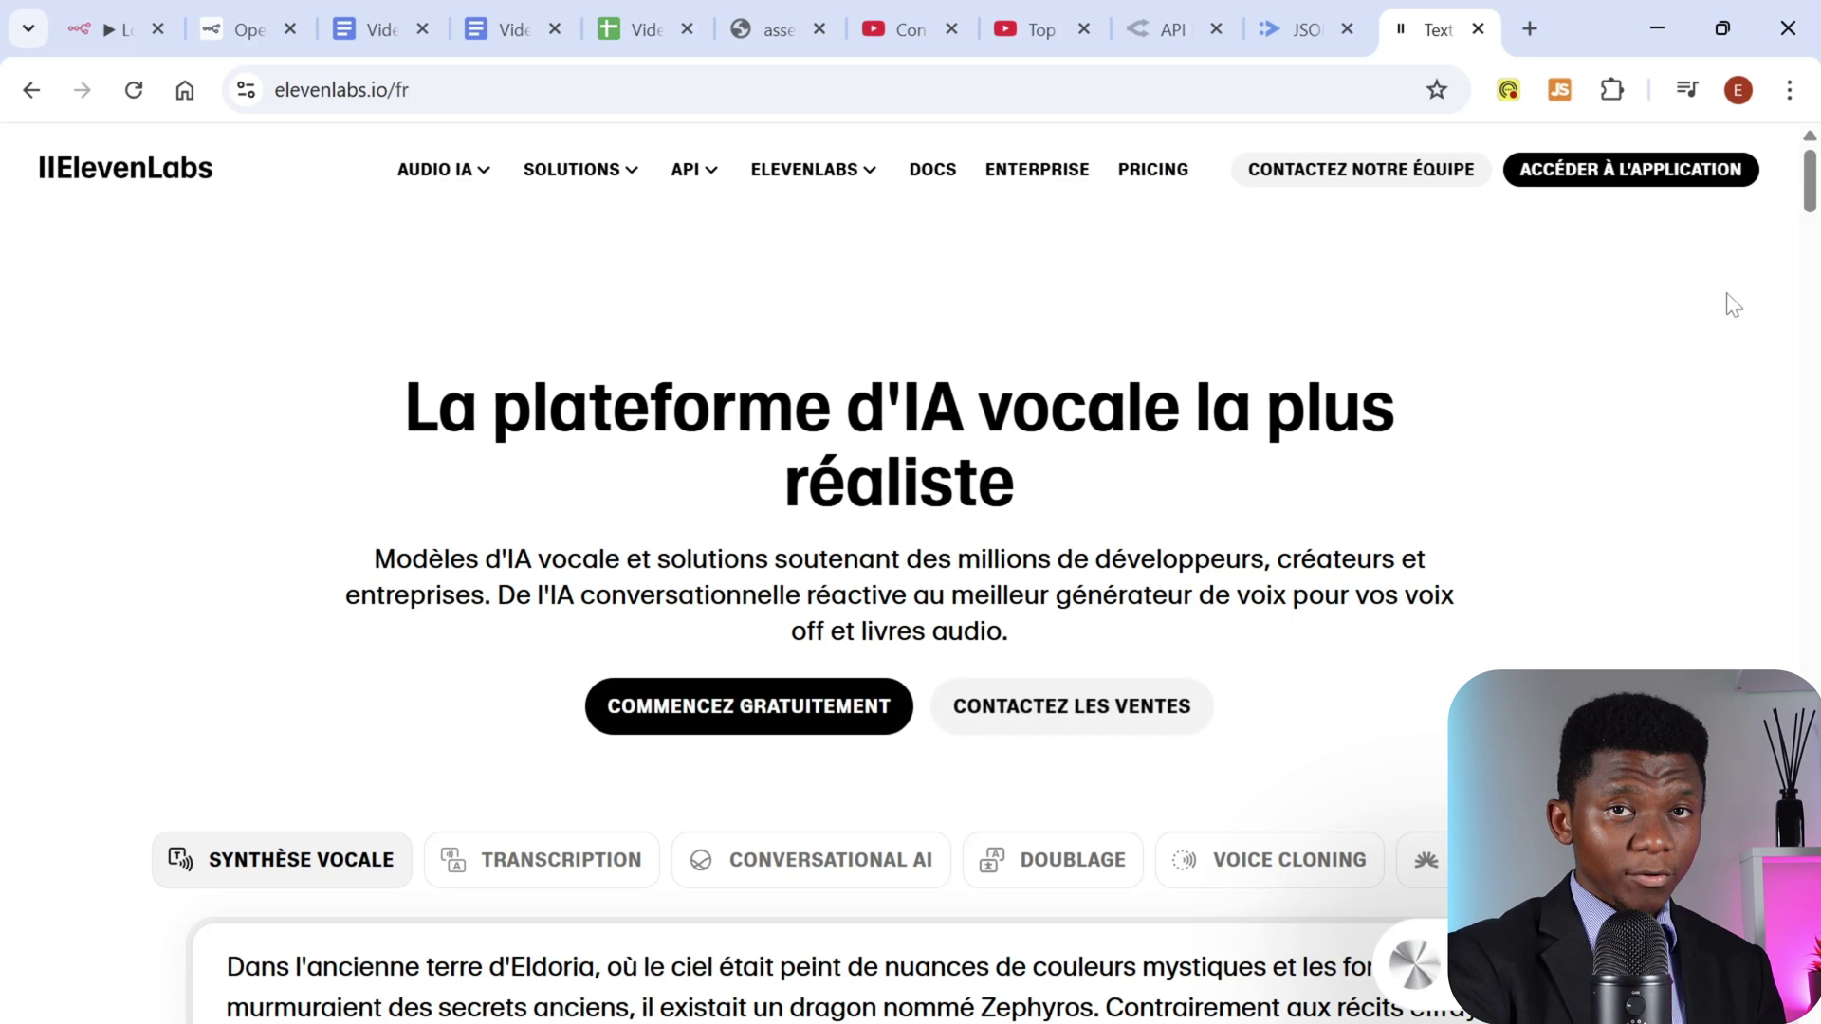
left_click(1630, 175)
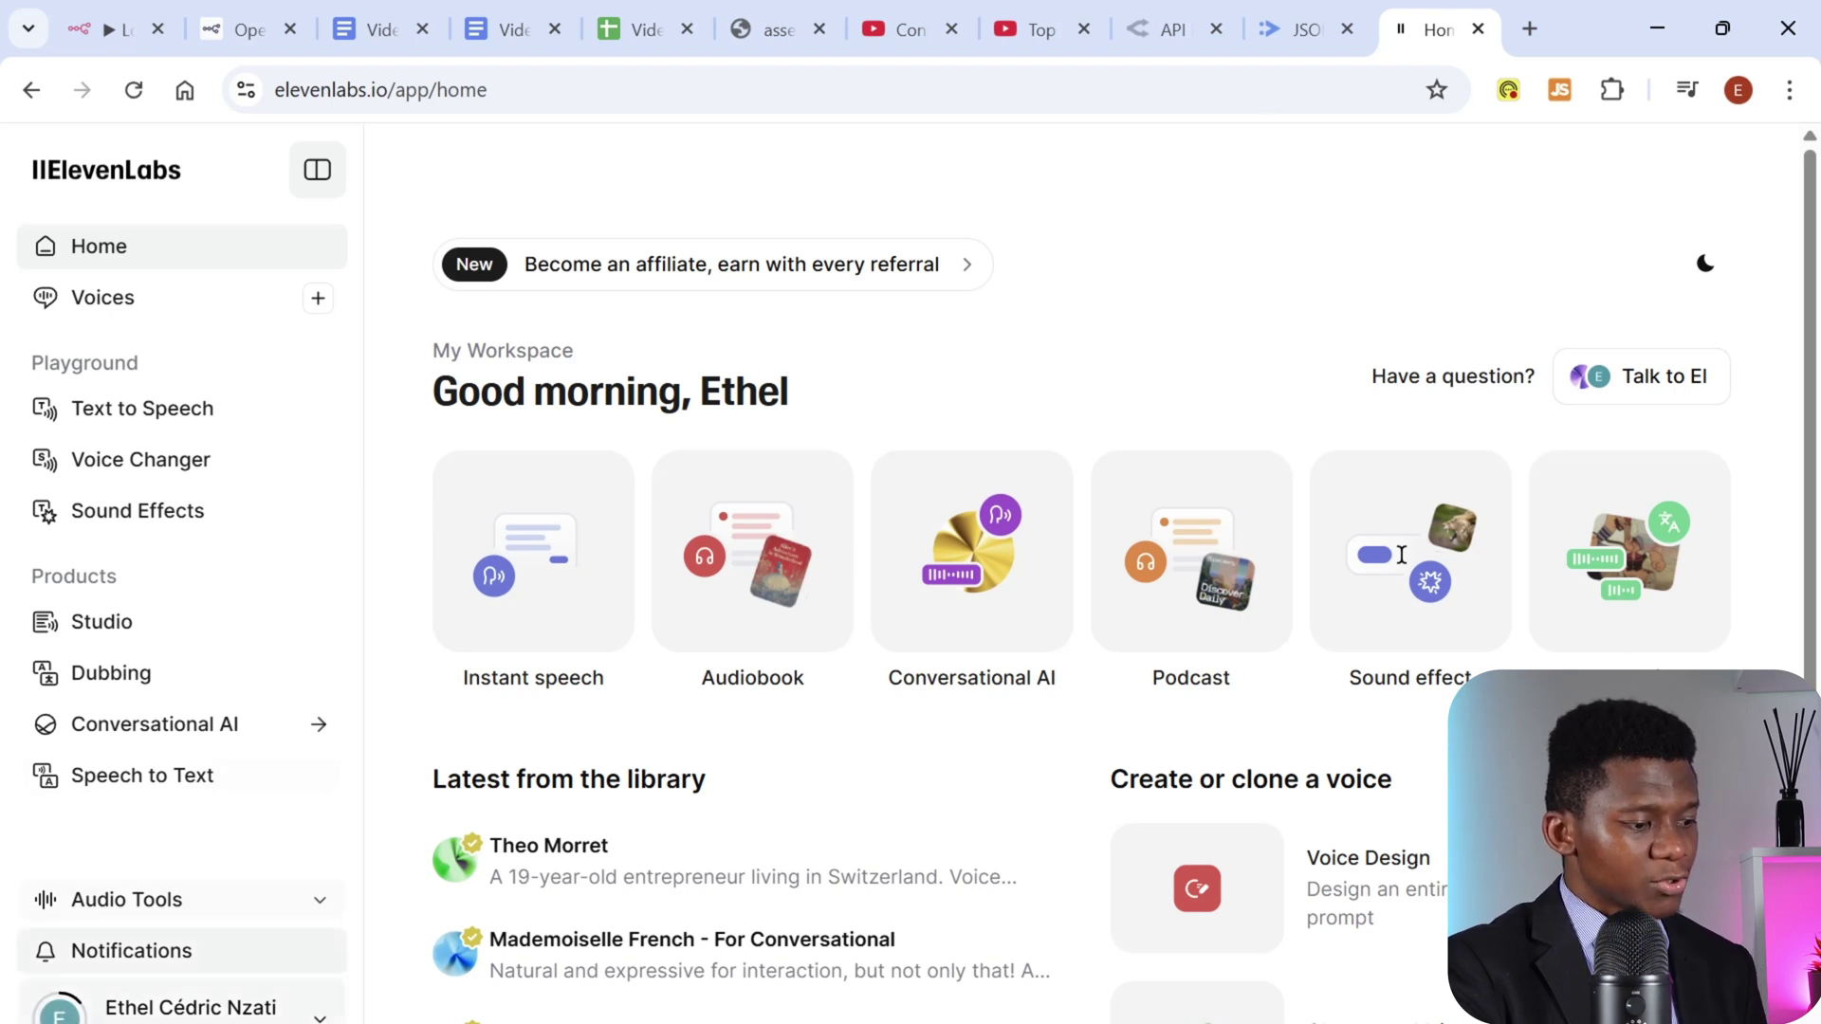
Step: Open the API key settings of the ElevenLabs account and start a new API key named json2video
left_click(180, 1008)
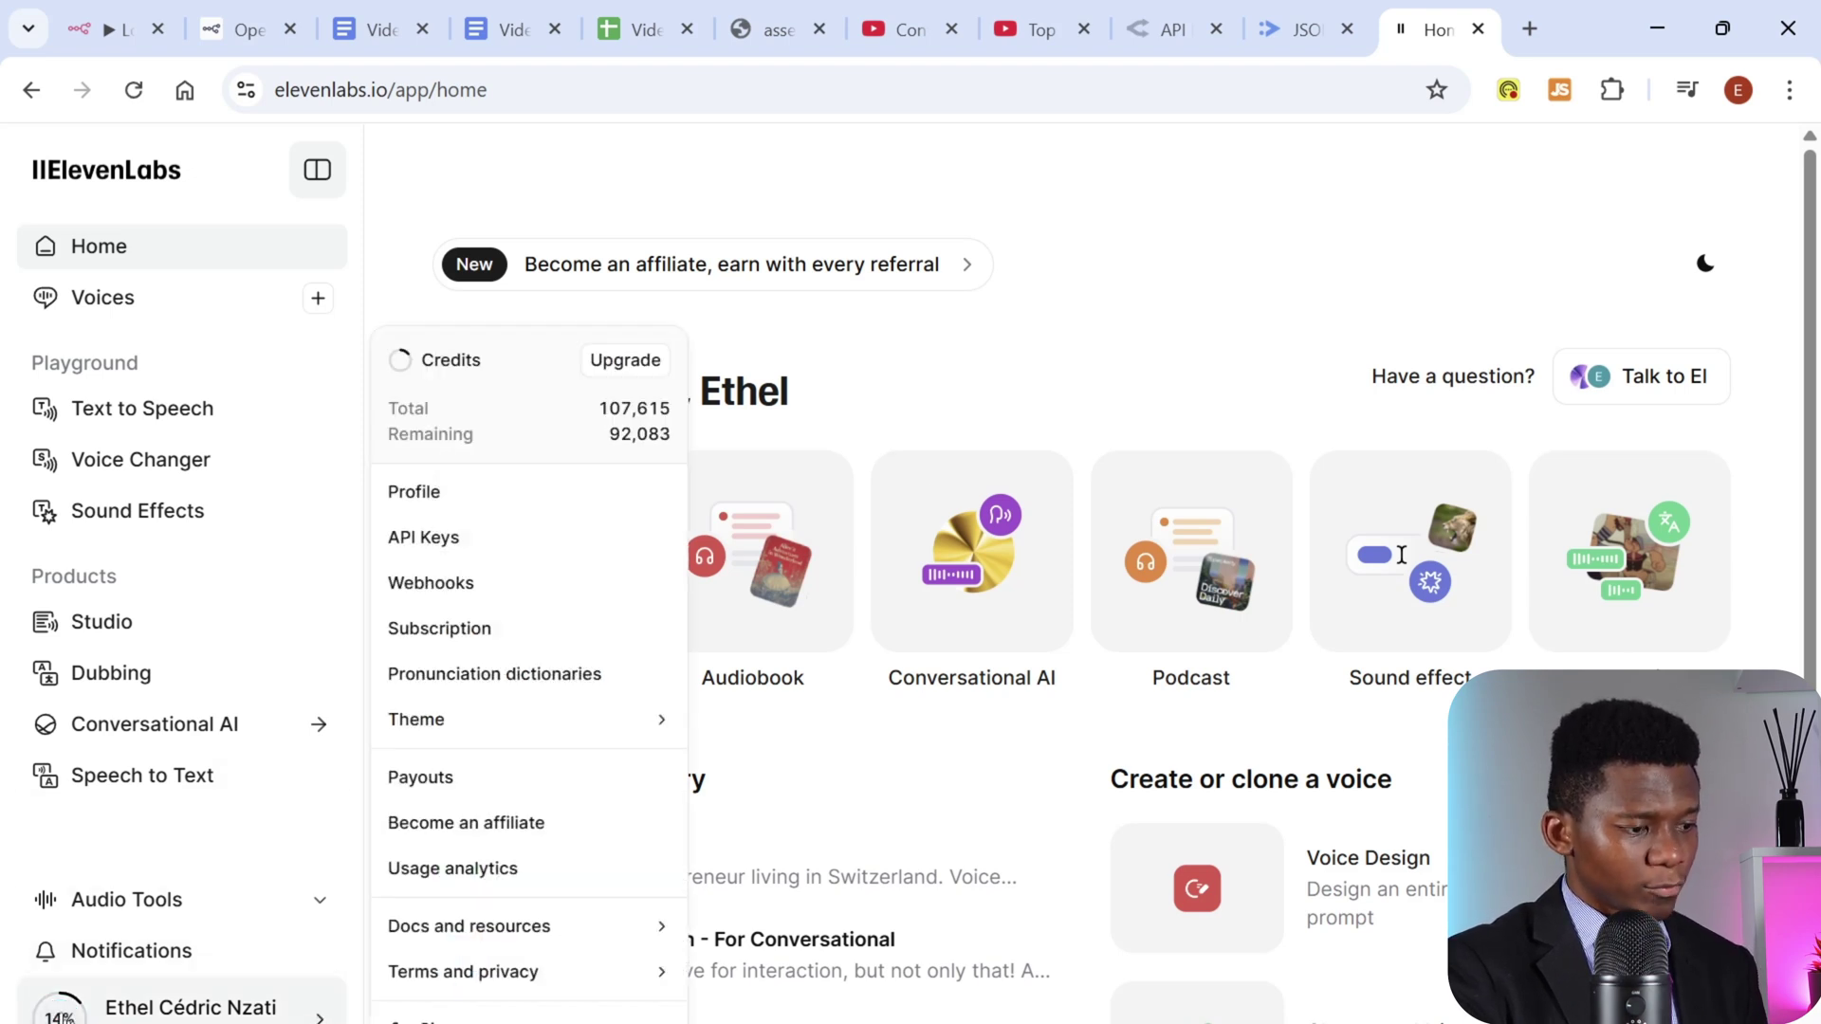
left_click(448, 541)
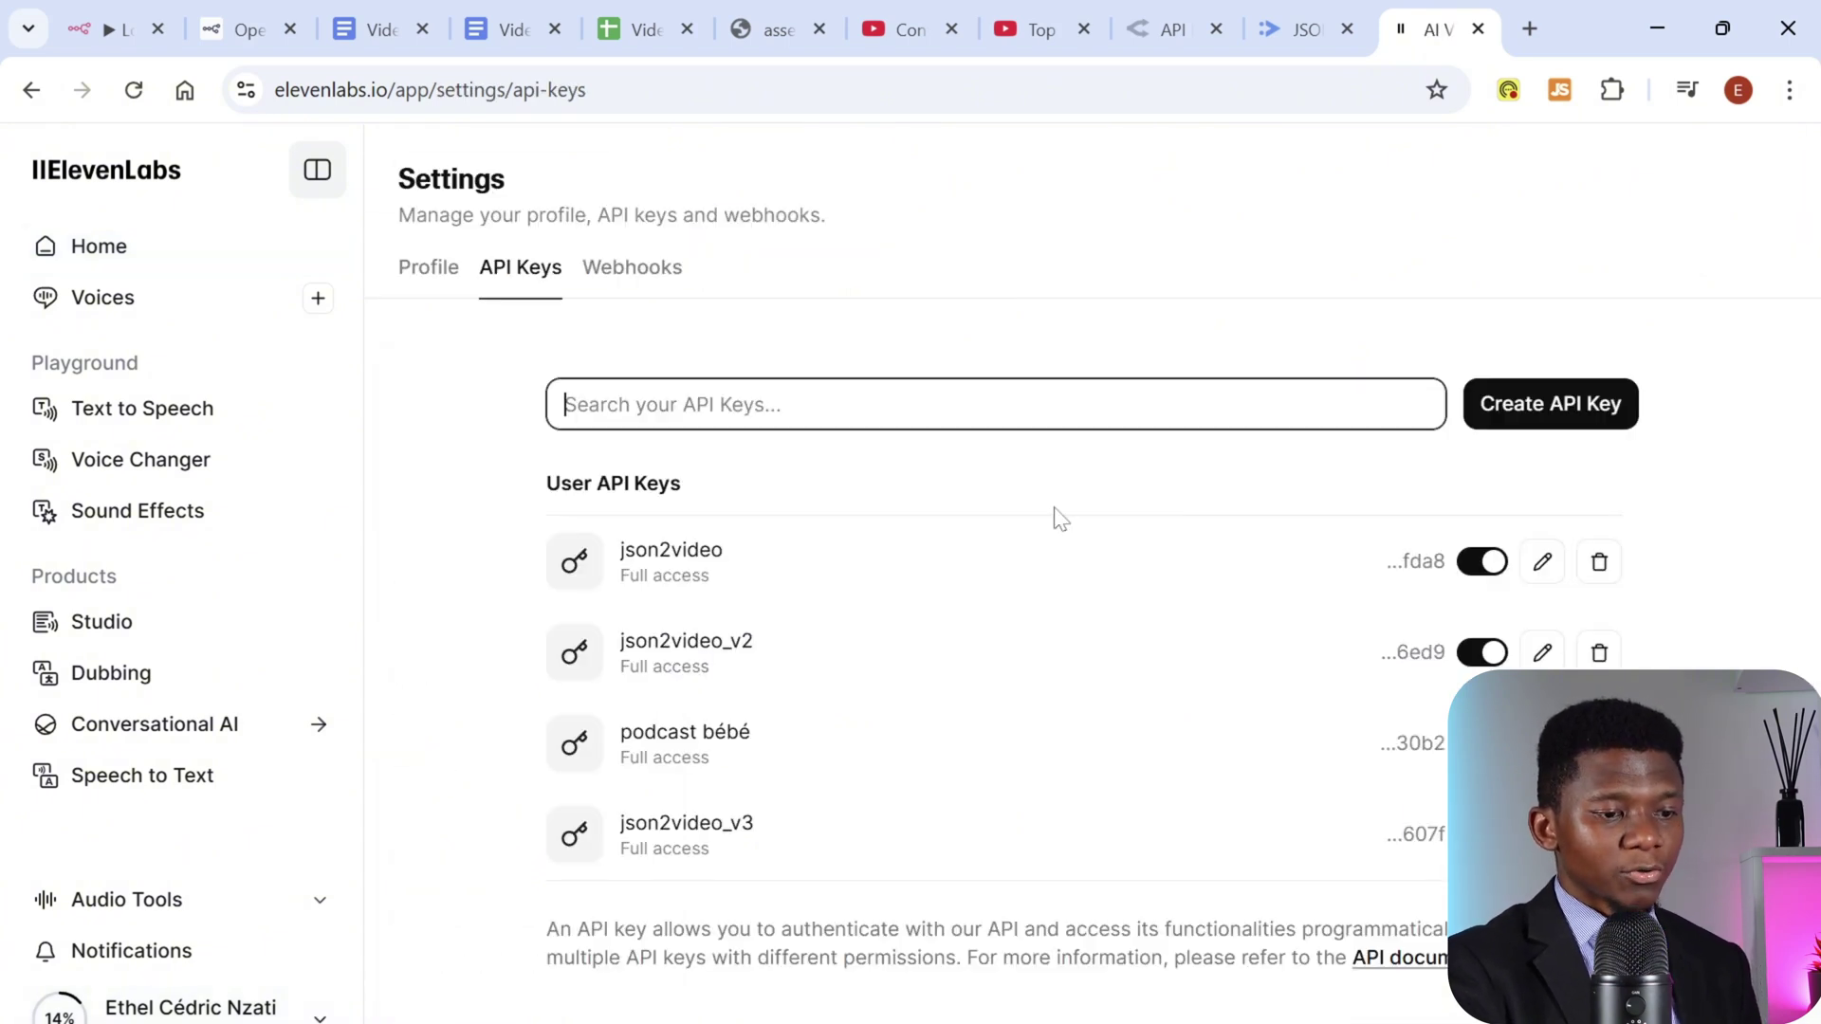
left_click(1560, 415)
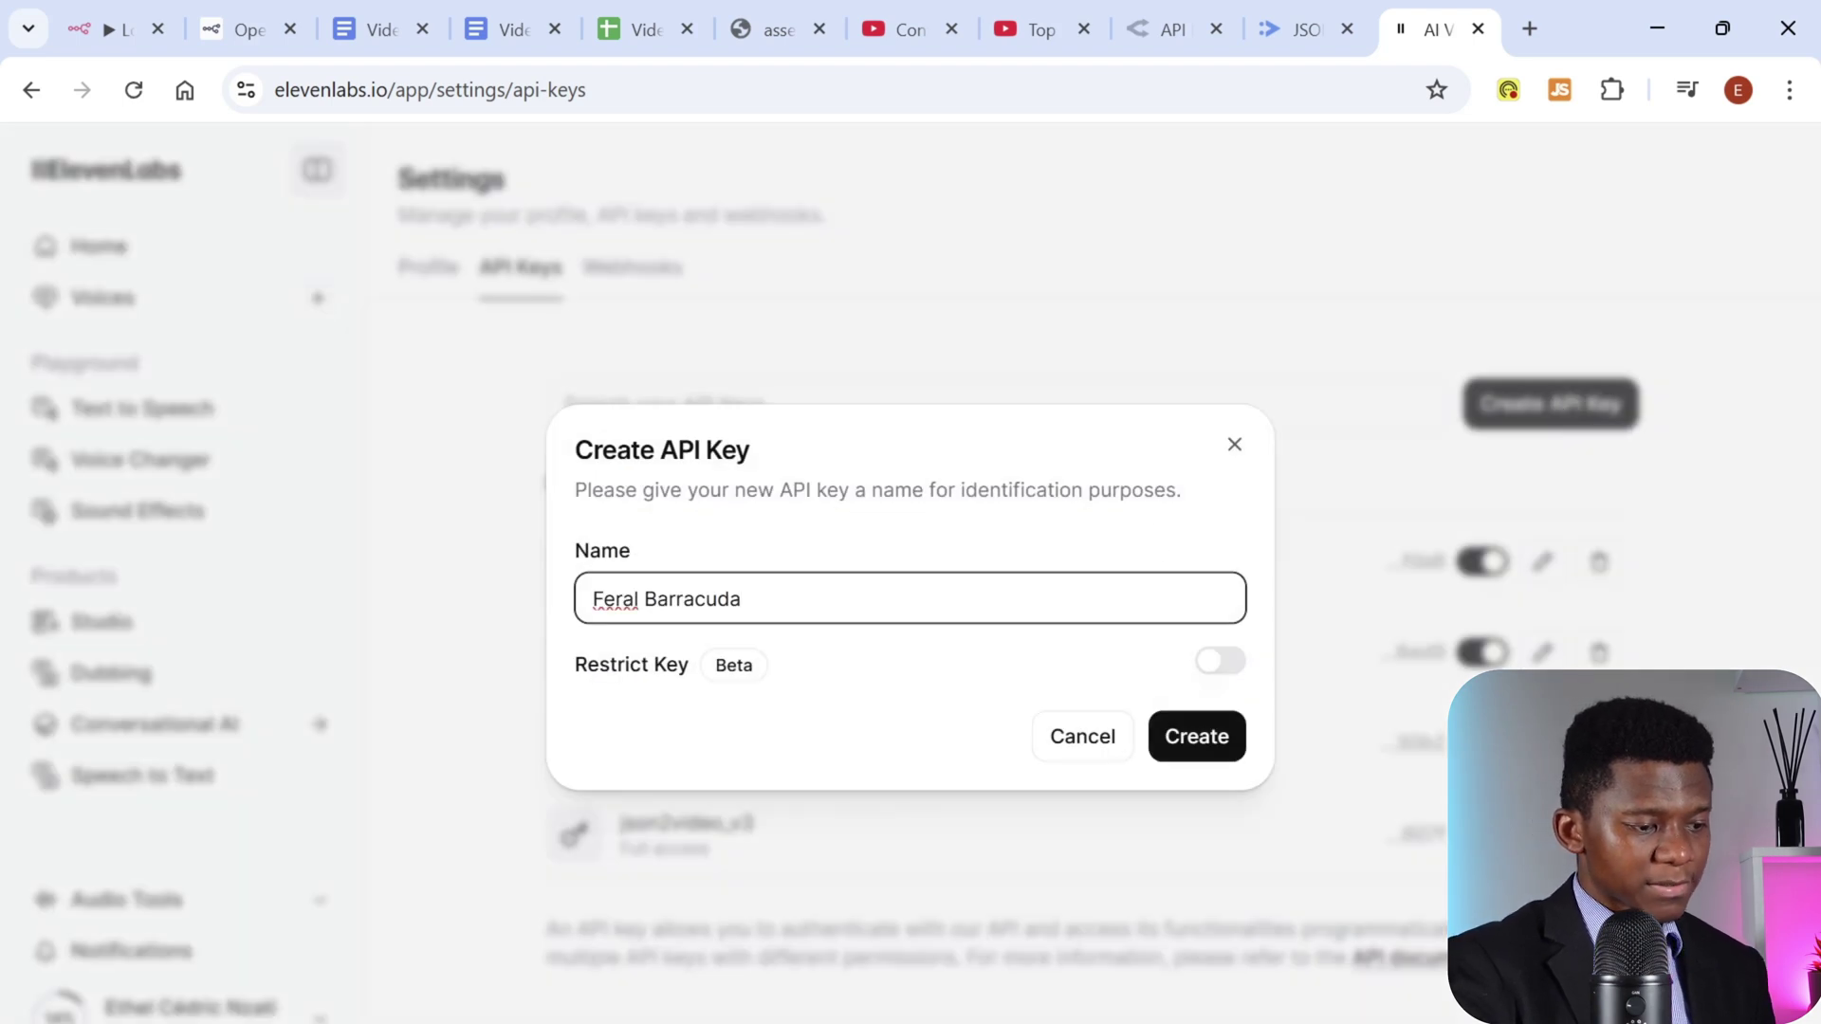
left_click_drag(759, 598, 508, 595)
type("jso")
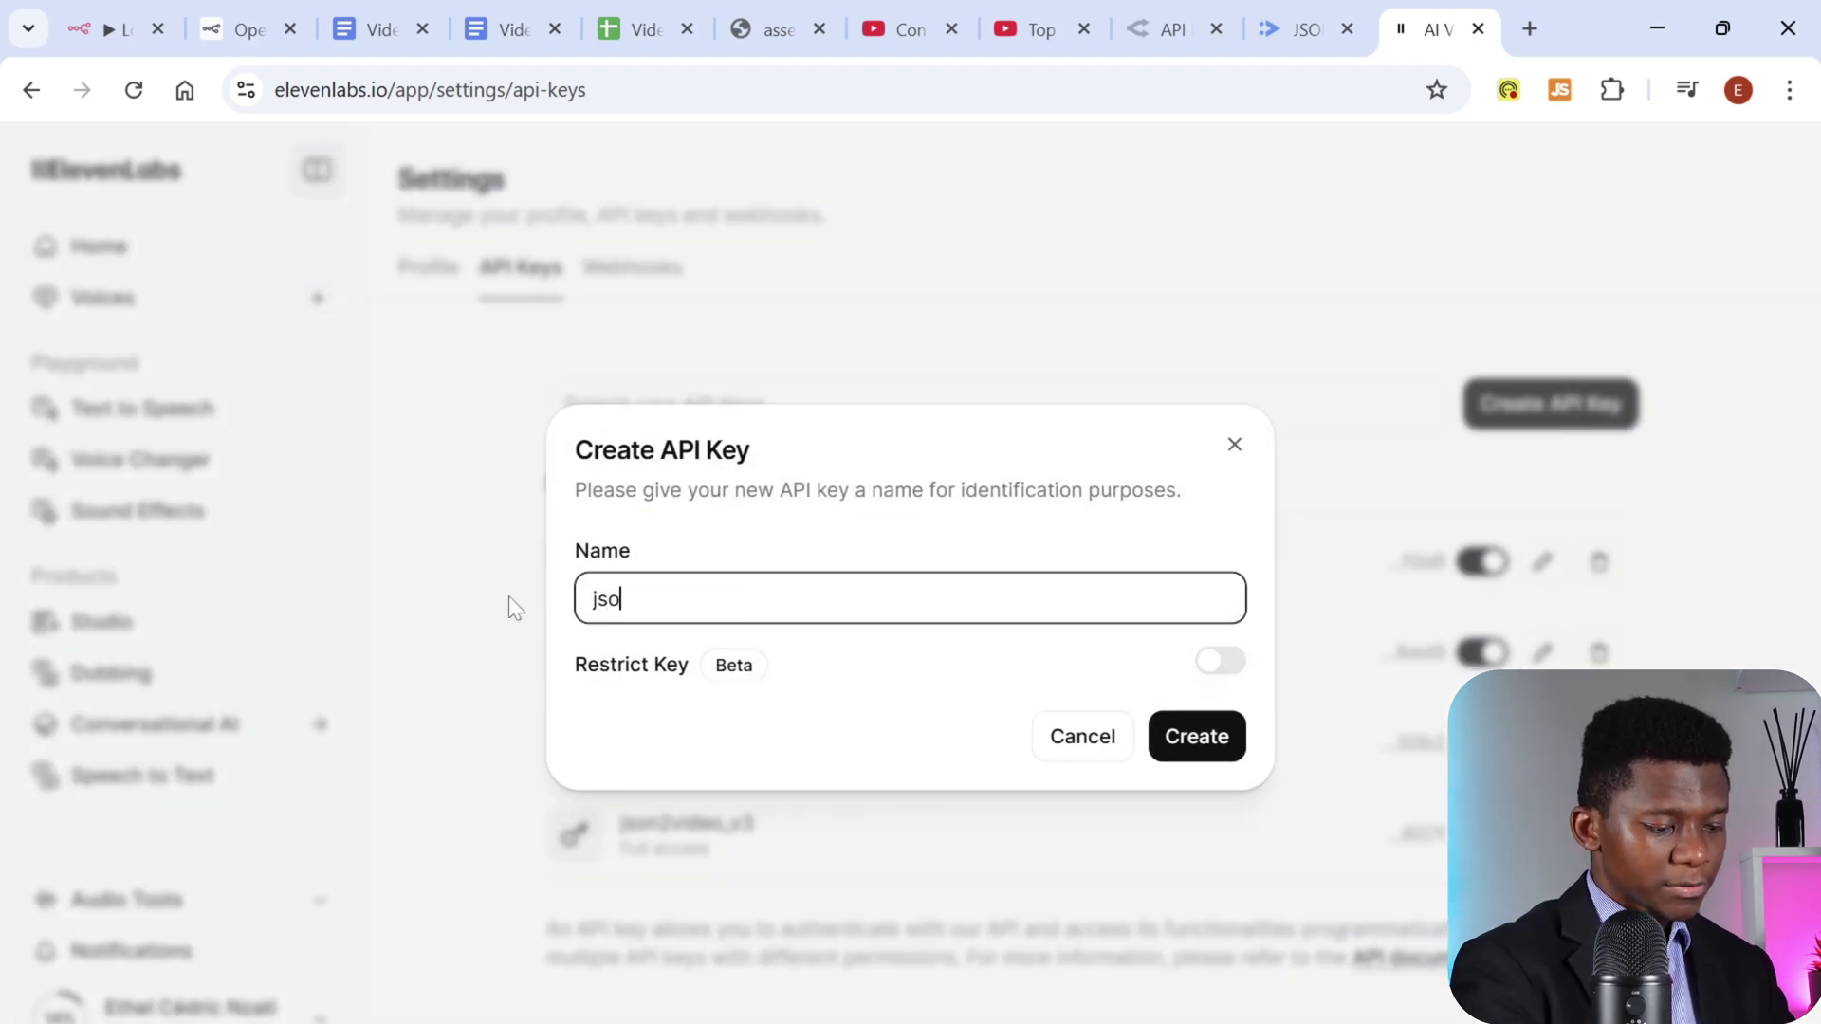
type("n2video")
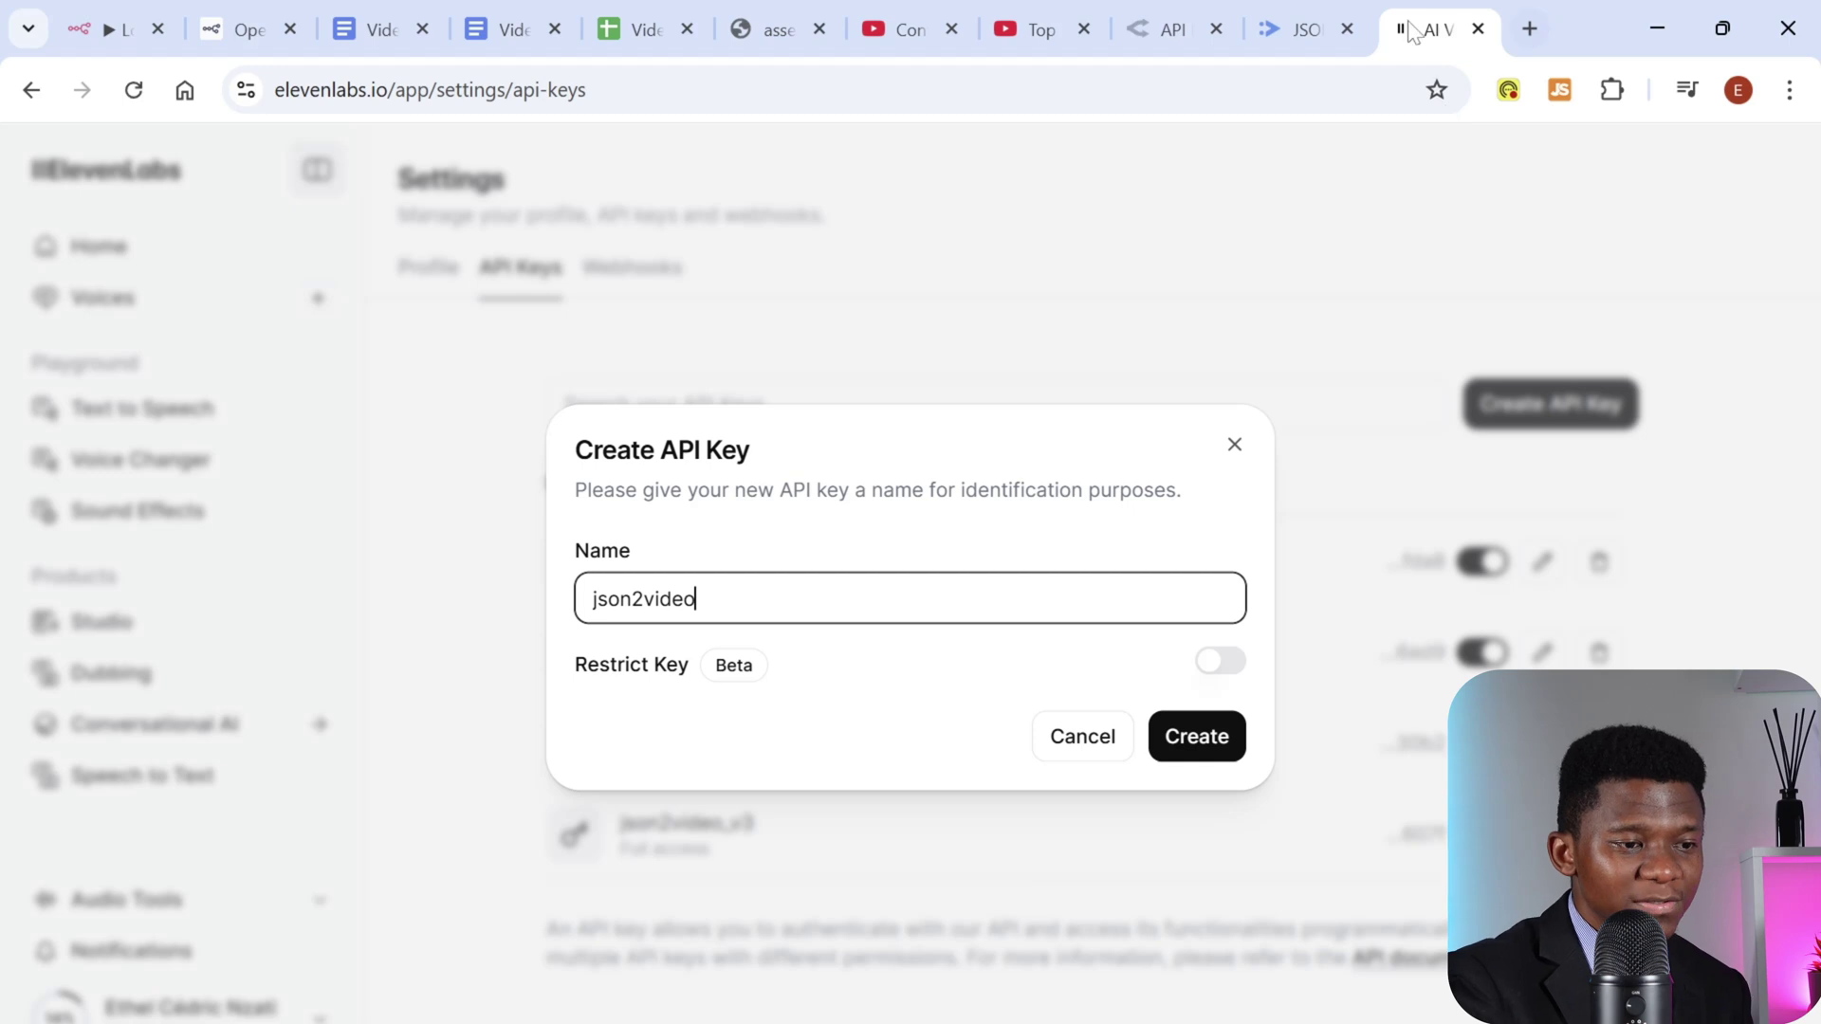
Step: Switch to JSON2Video and start a new connection with the ID elevenlabs and the connection type apikey
left_click(1303, 34)
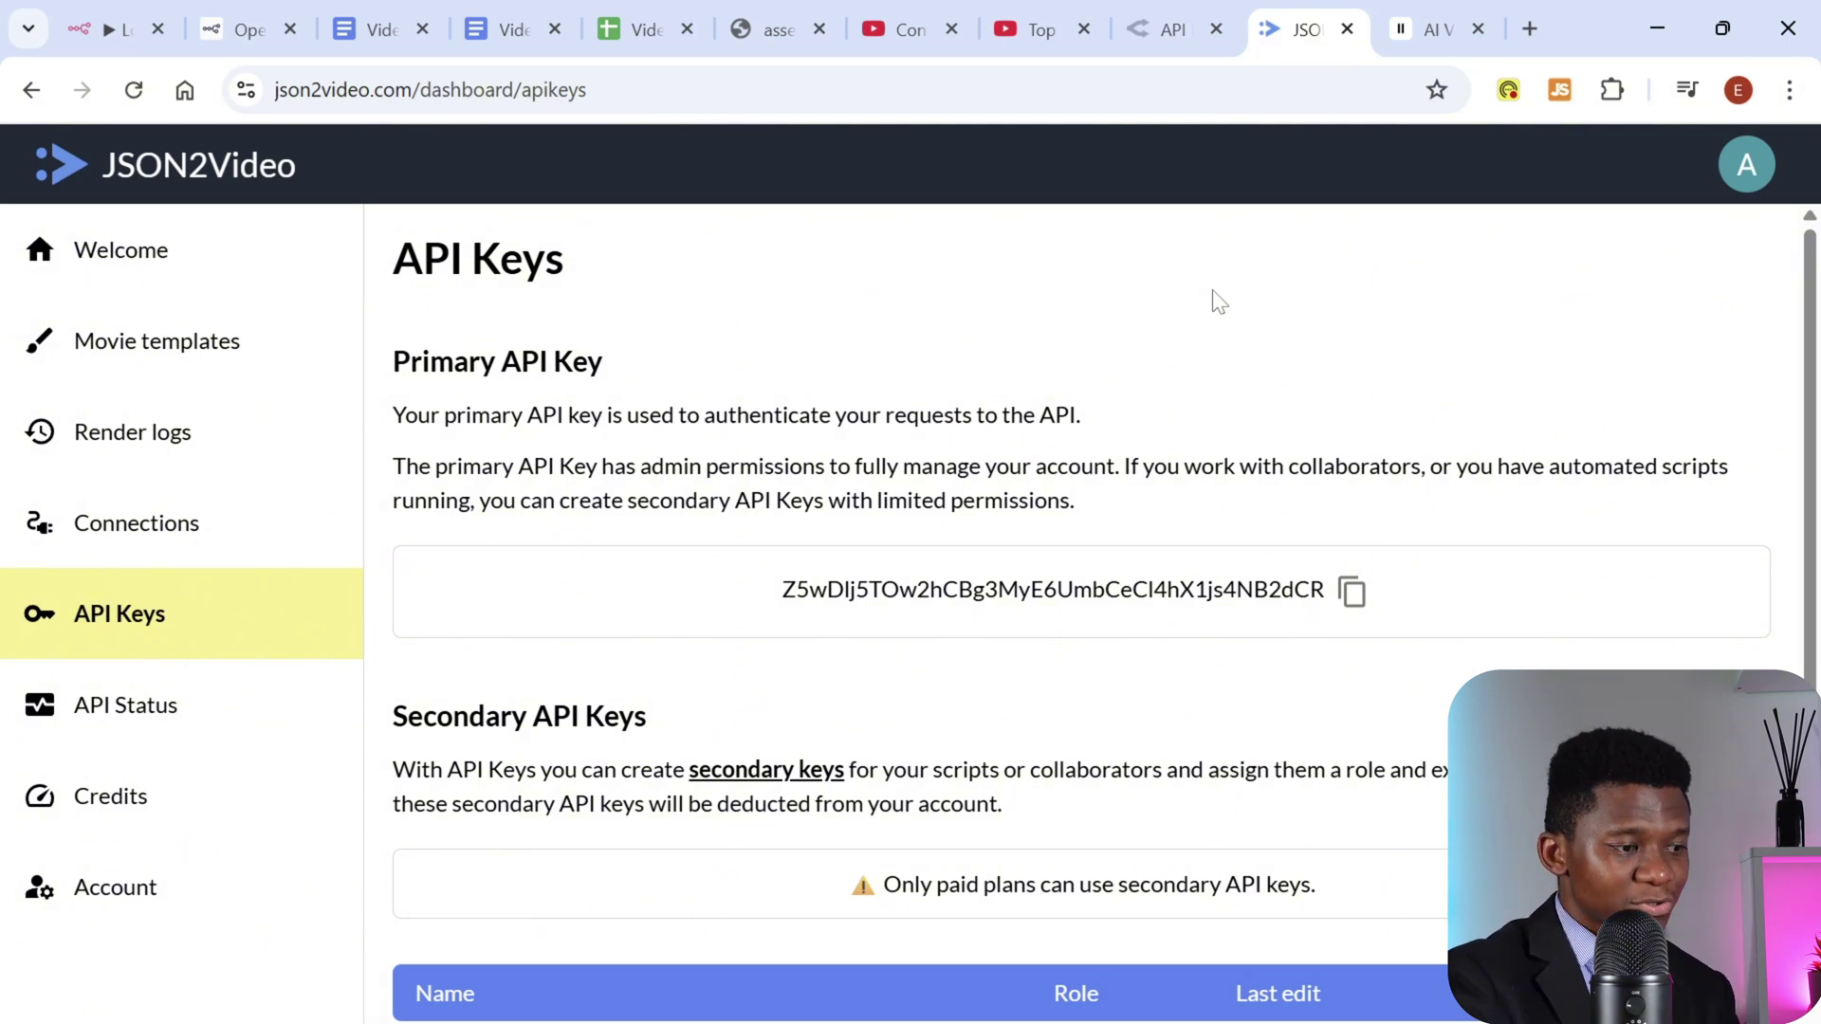
left_click(144, 537)
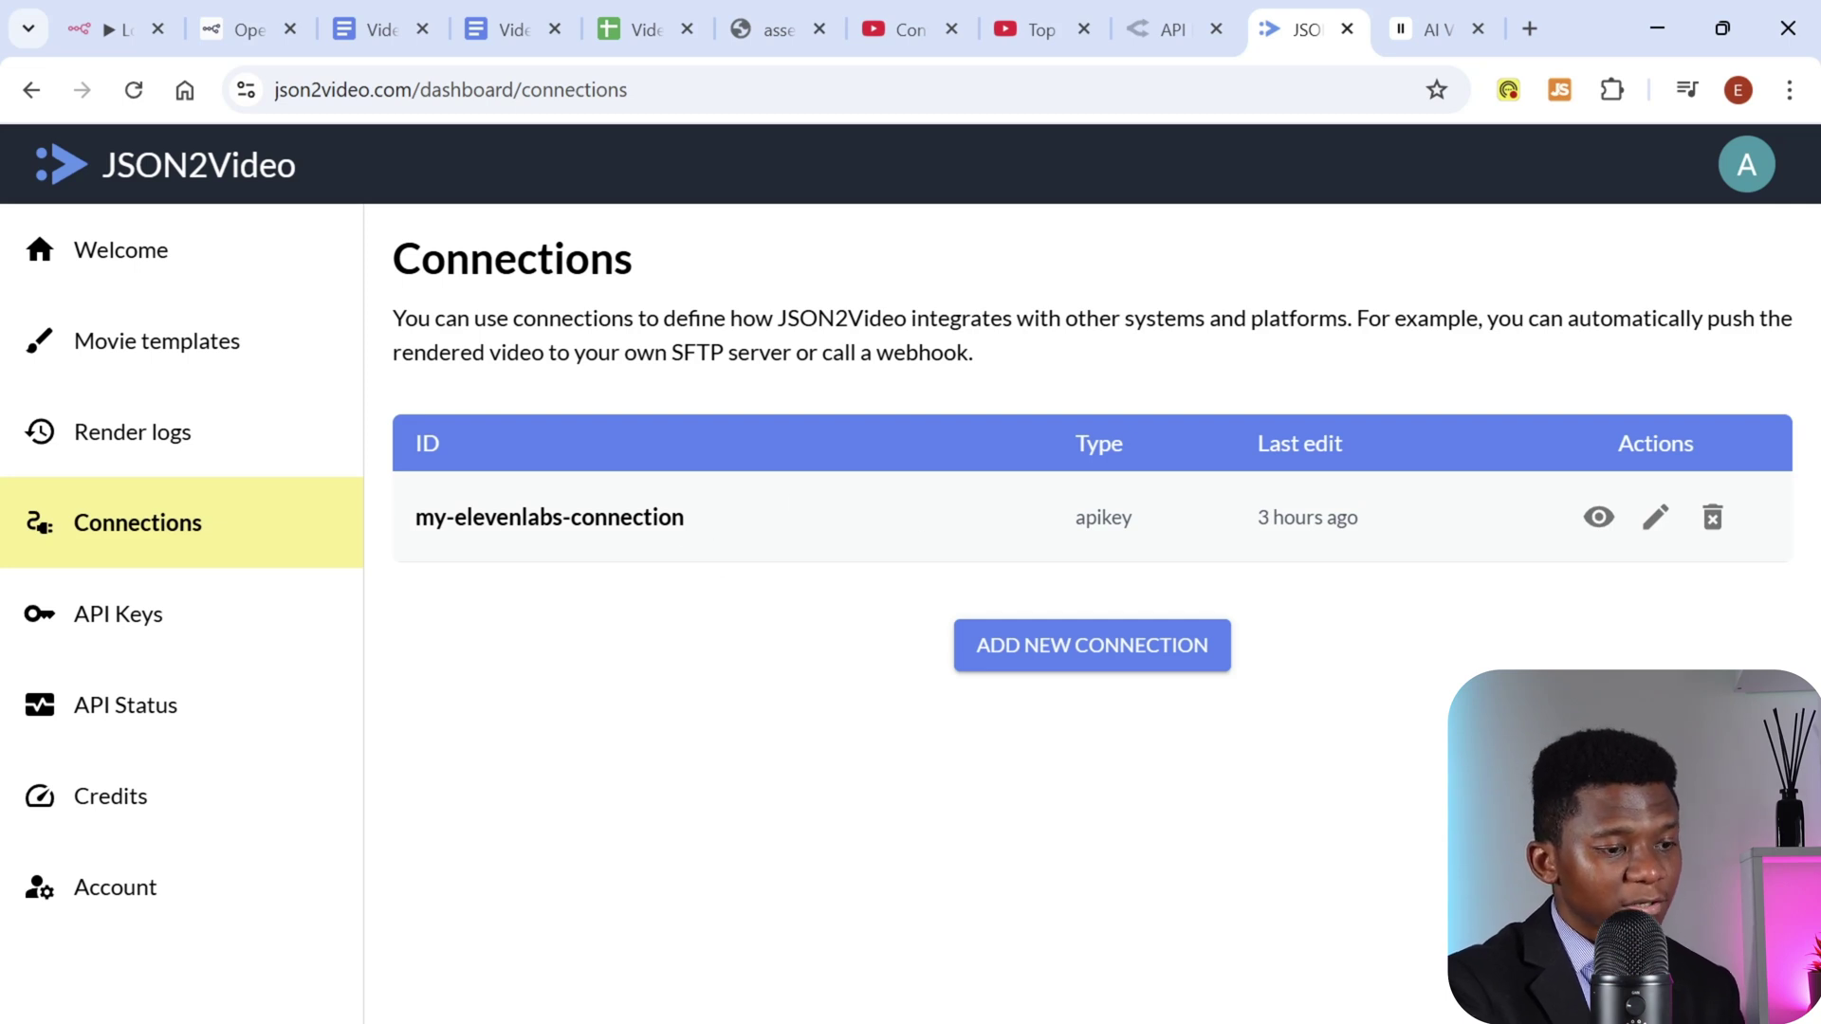
left_click(1086, 661)
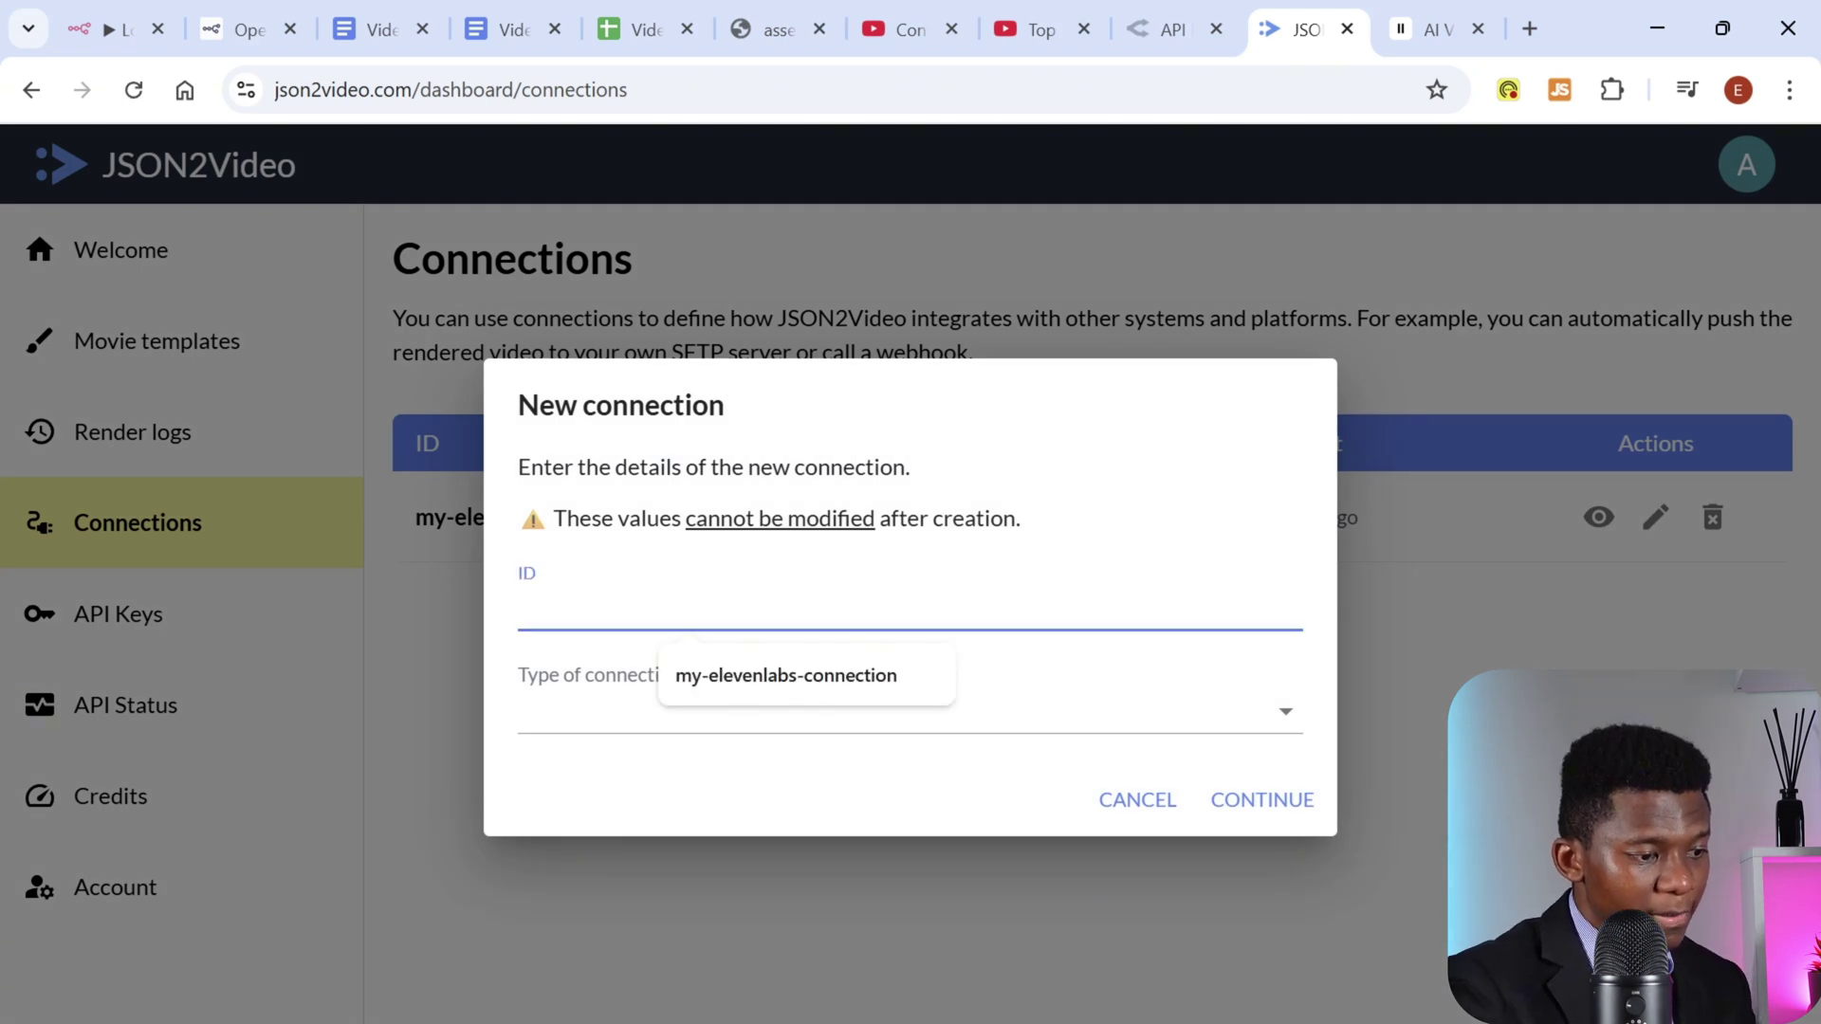
type("elevenlabs")
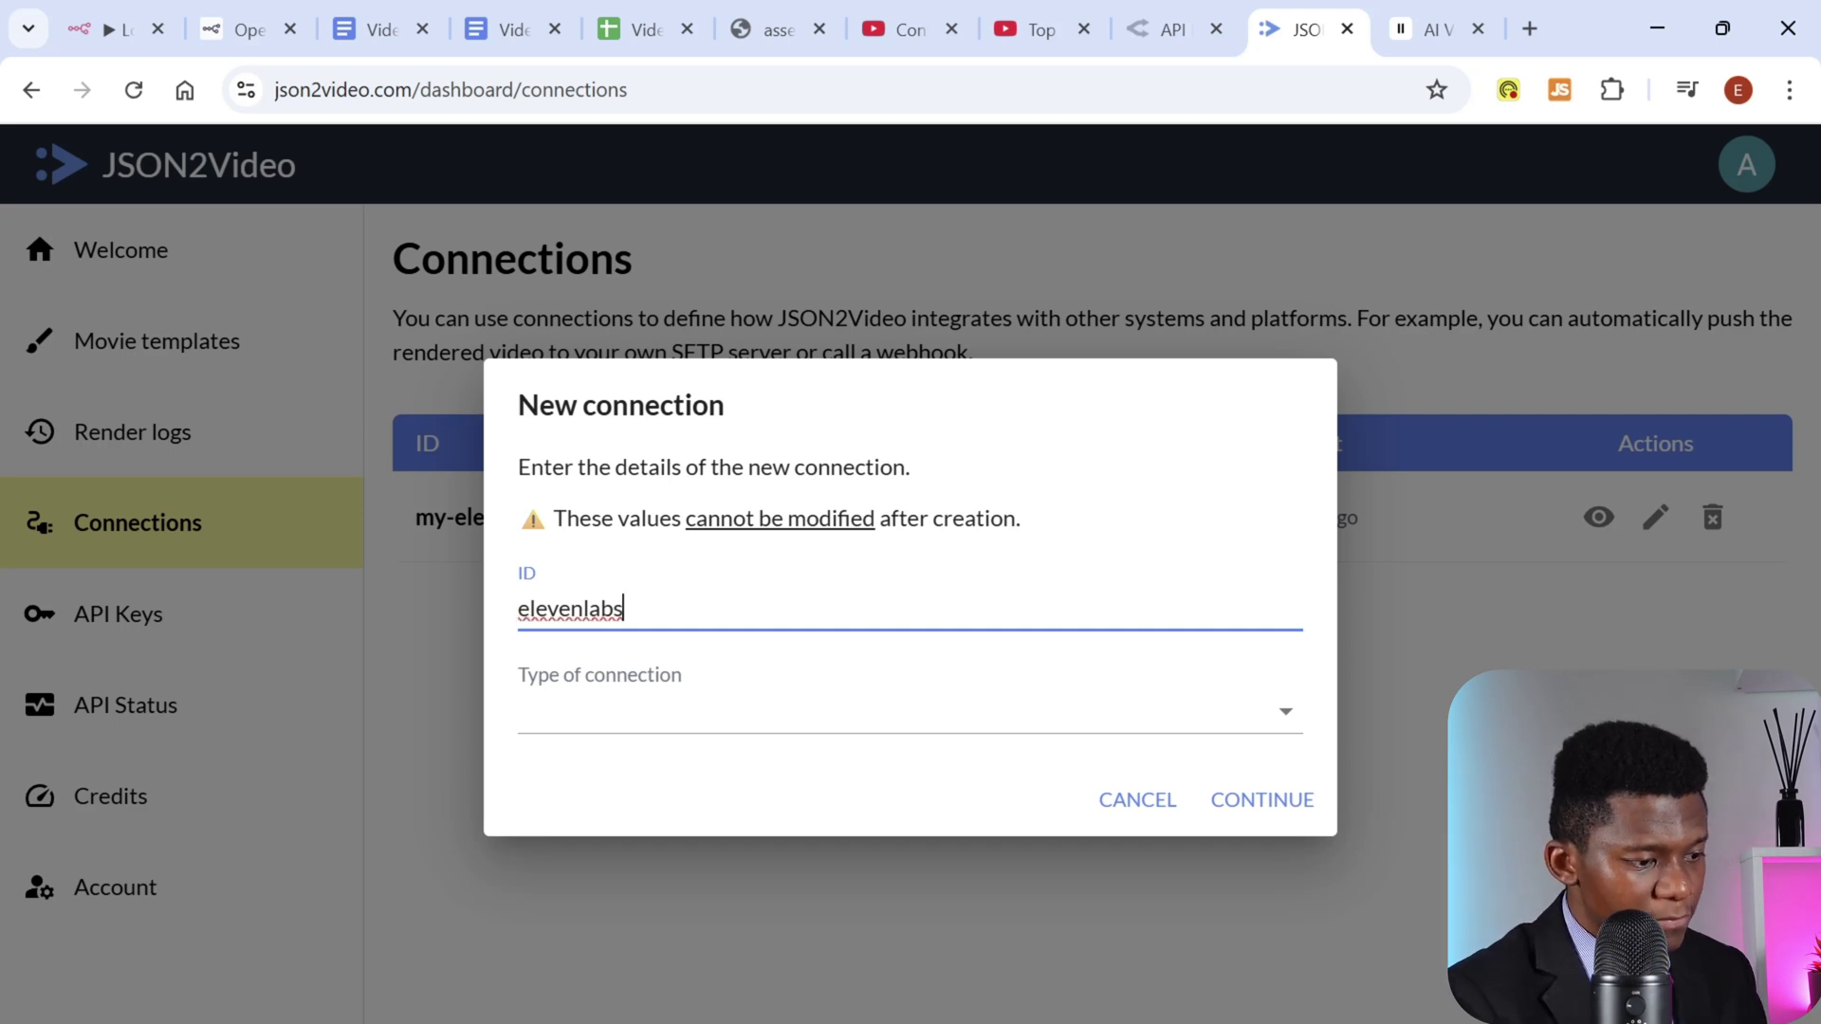
left_click(560, 718)
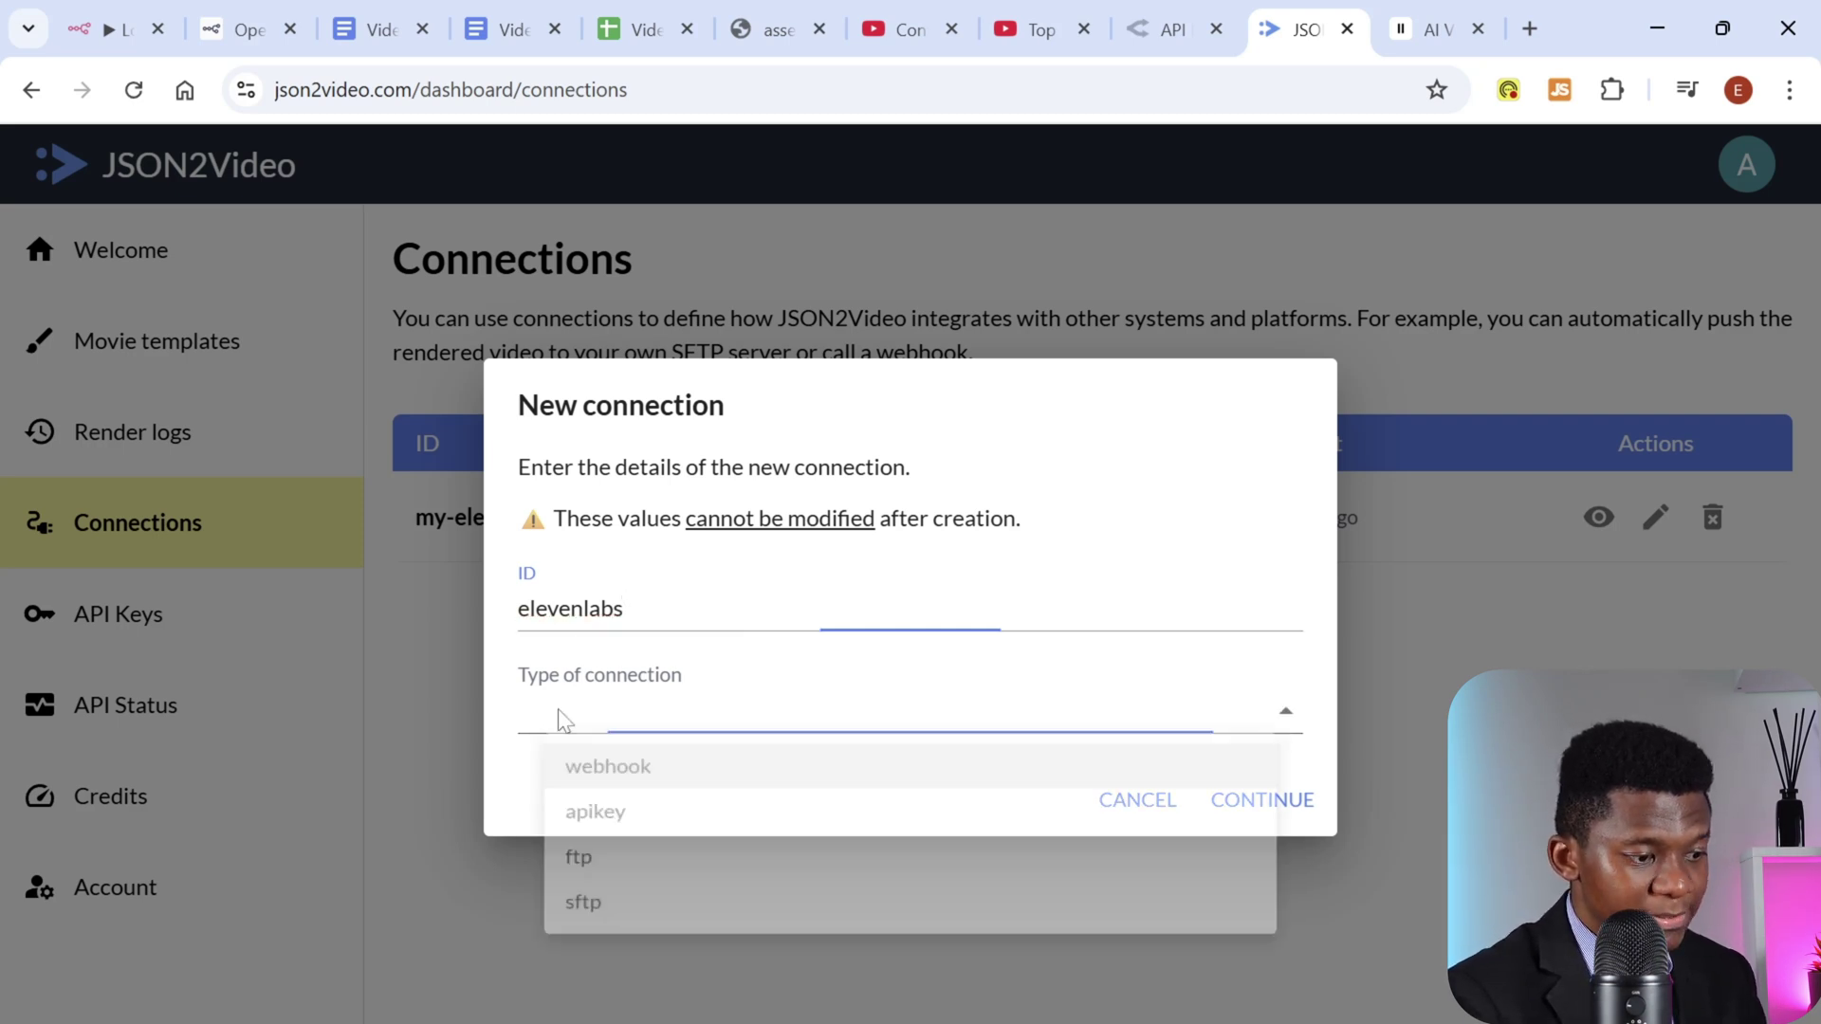
left_click(615, 840)
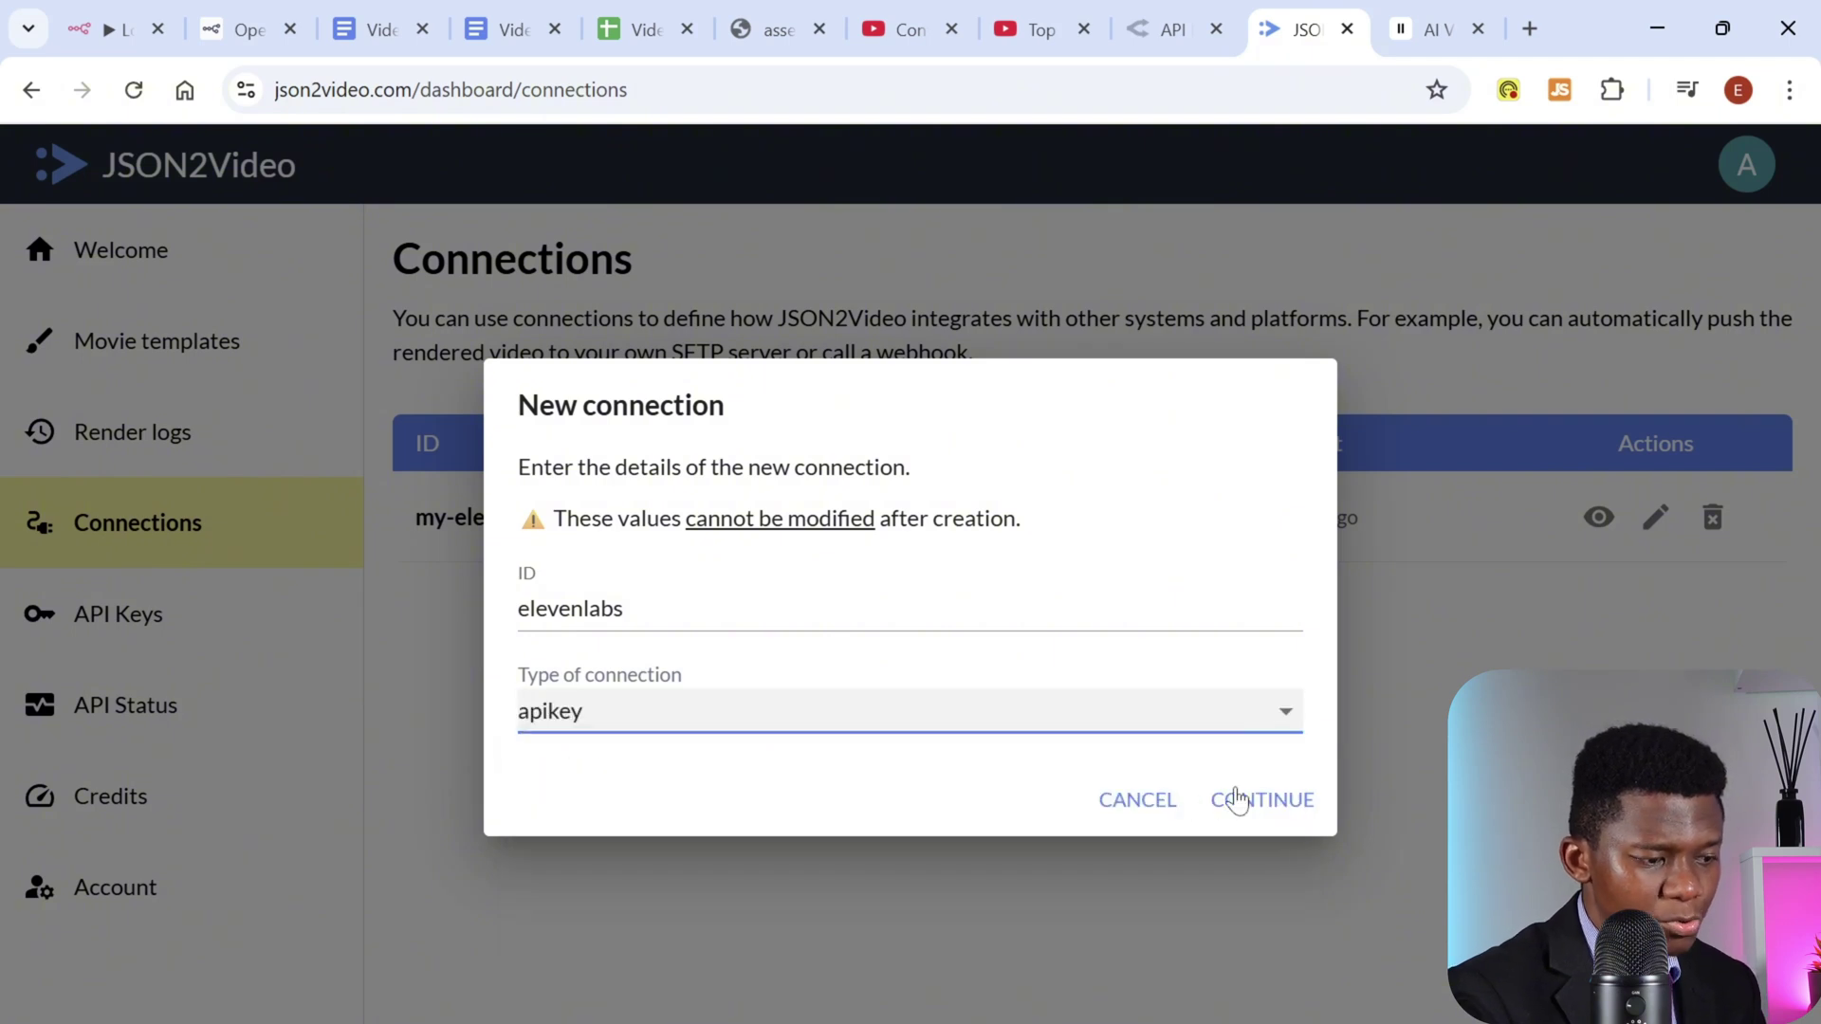
left_click(1260, 800)
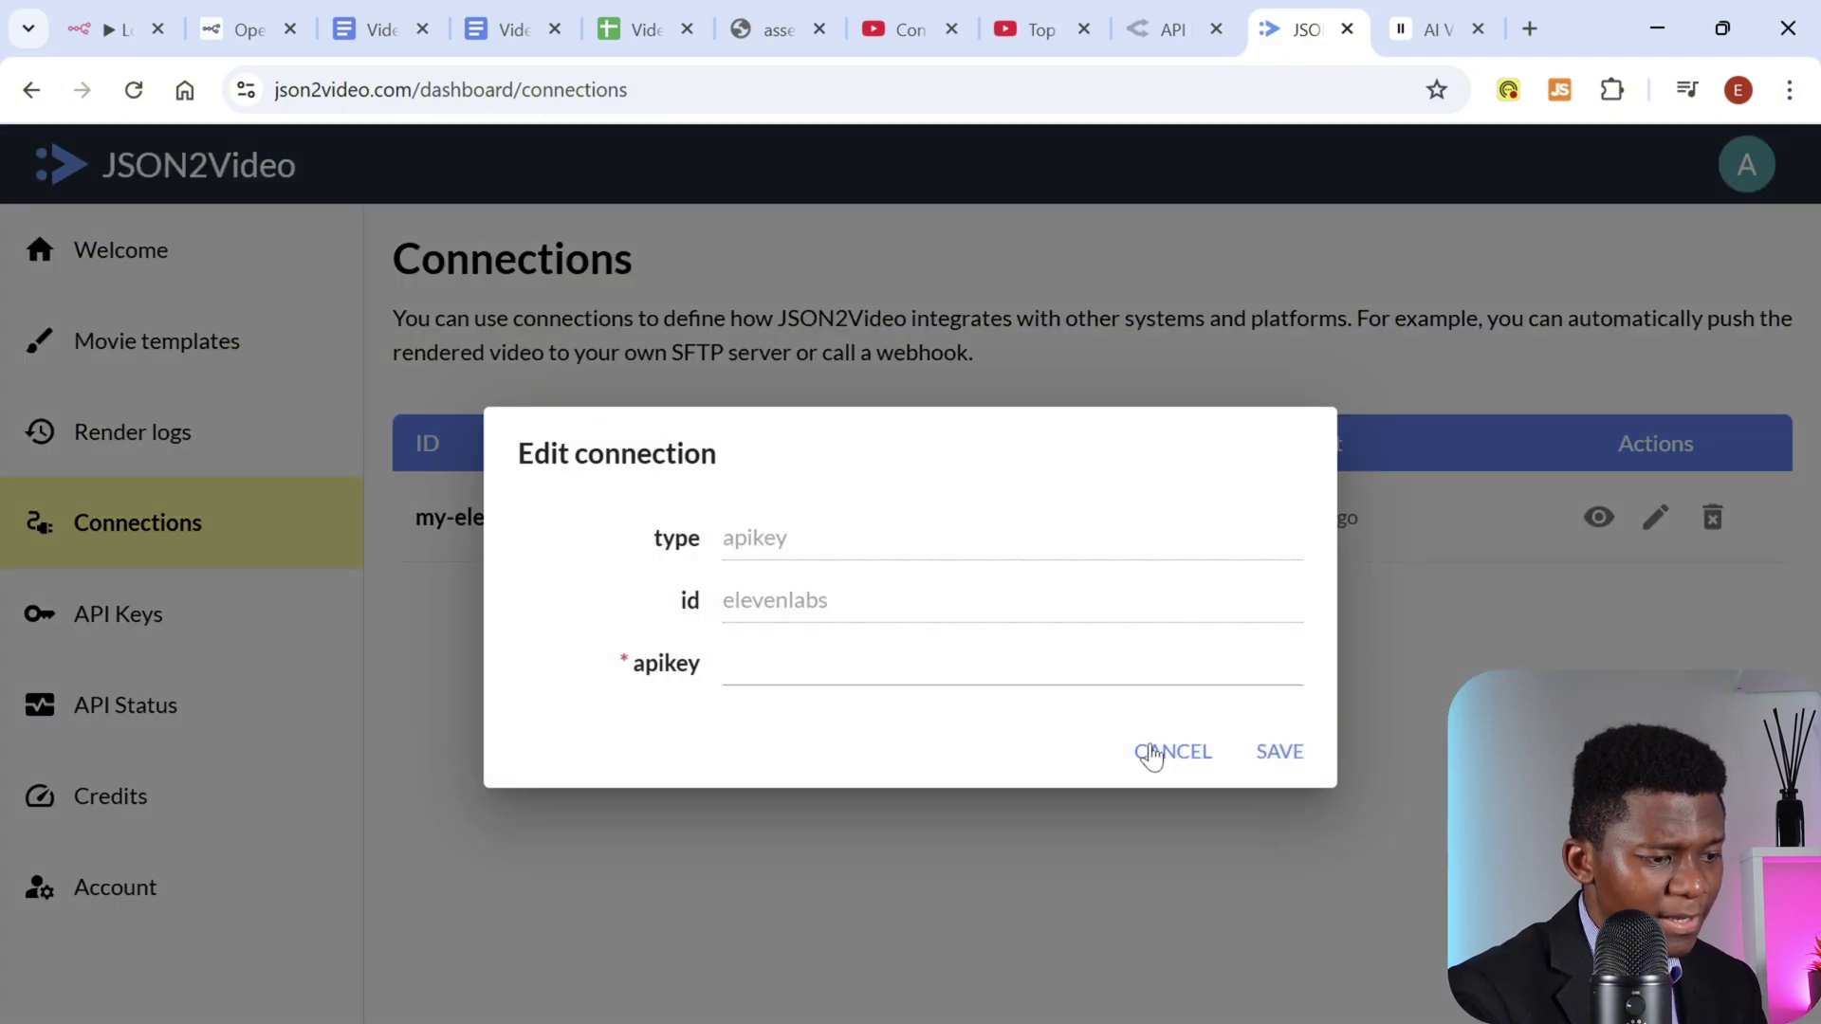
Step: Point out the new connection's API key field, check the ElevenLabs key form it comes from, and highlight the connection ID
left_click(887, 690)
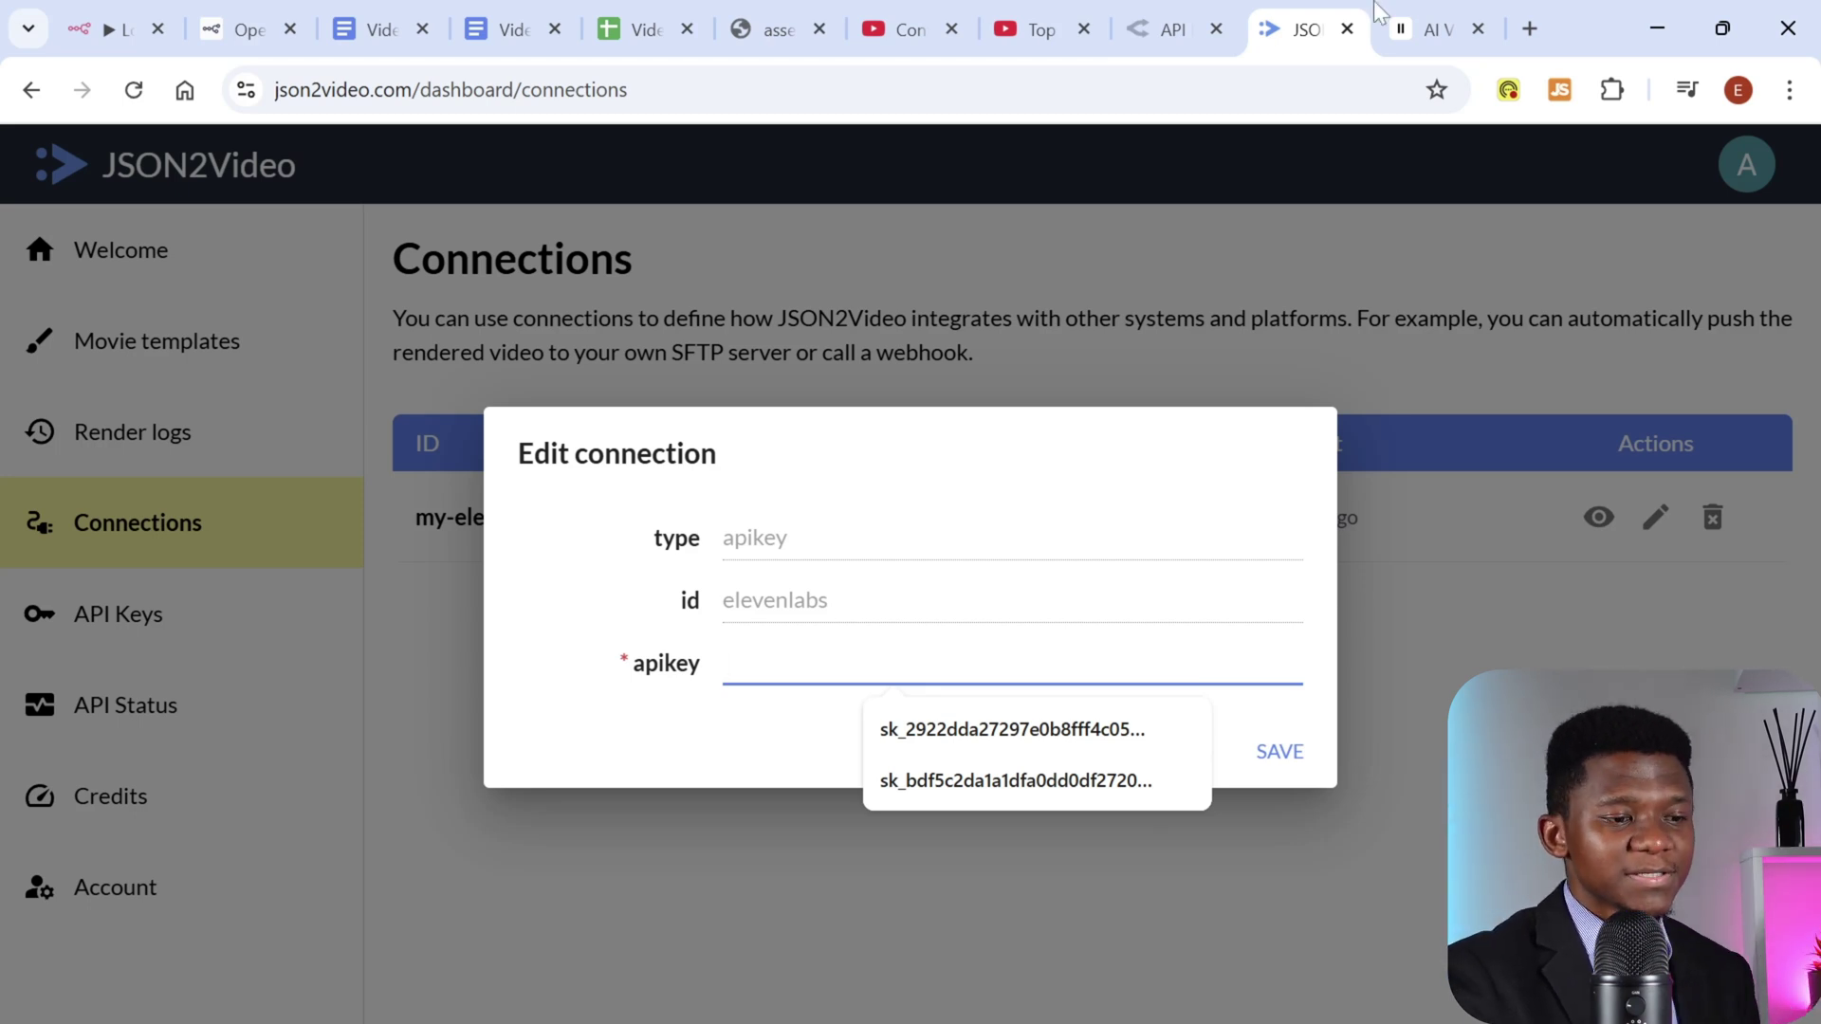
left_click(1437, 29)
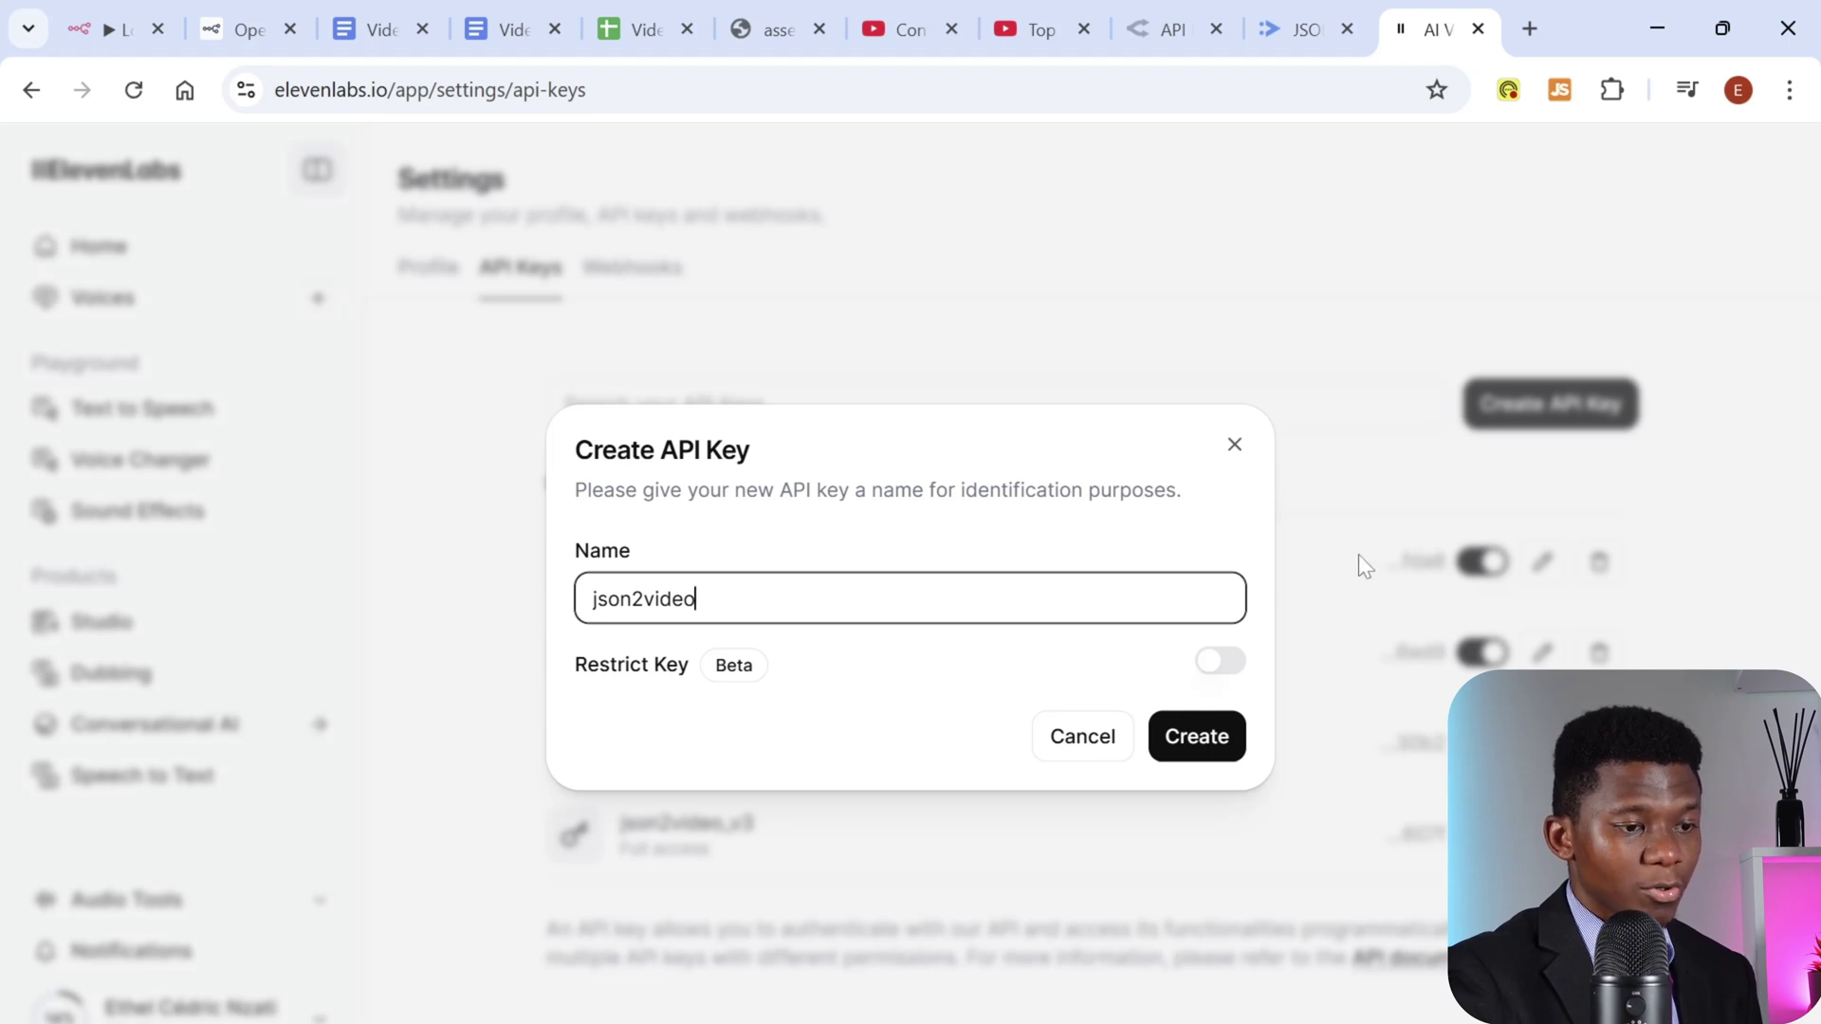
left_click(1305, 42)
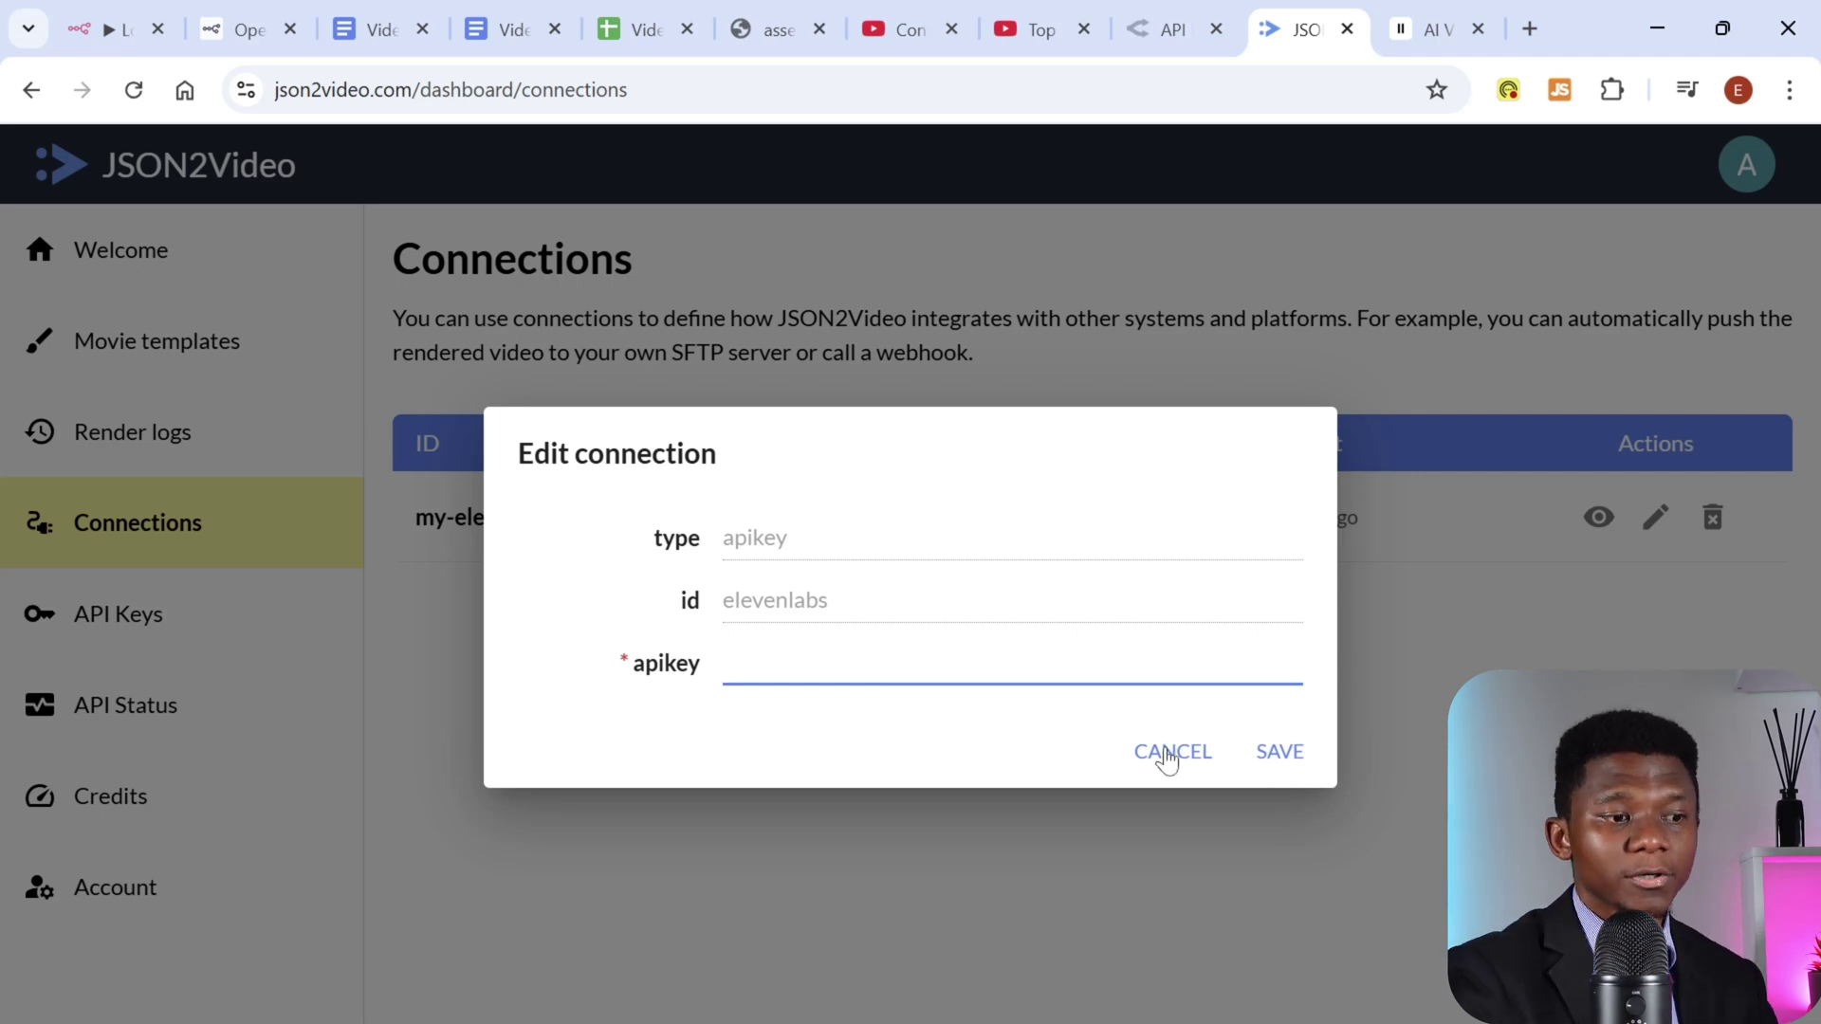
double_click(773, 605)
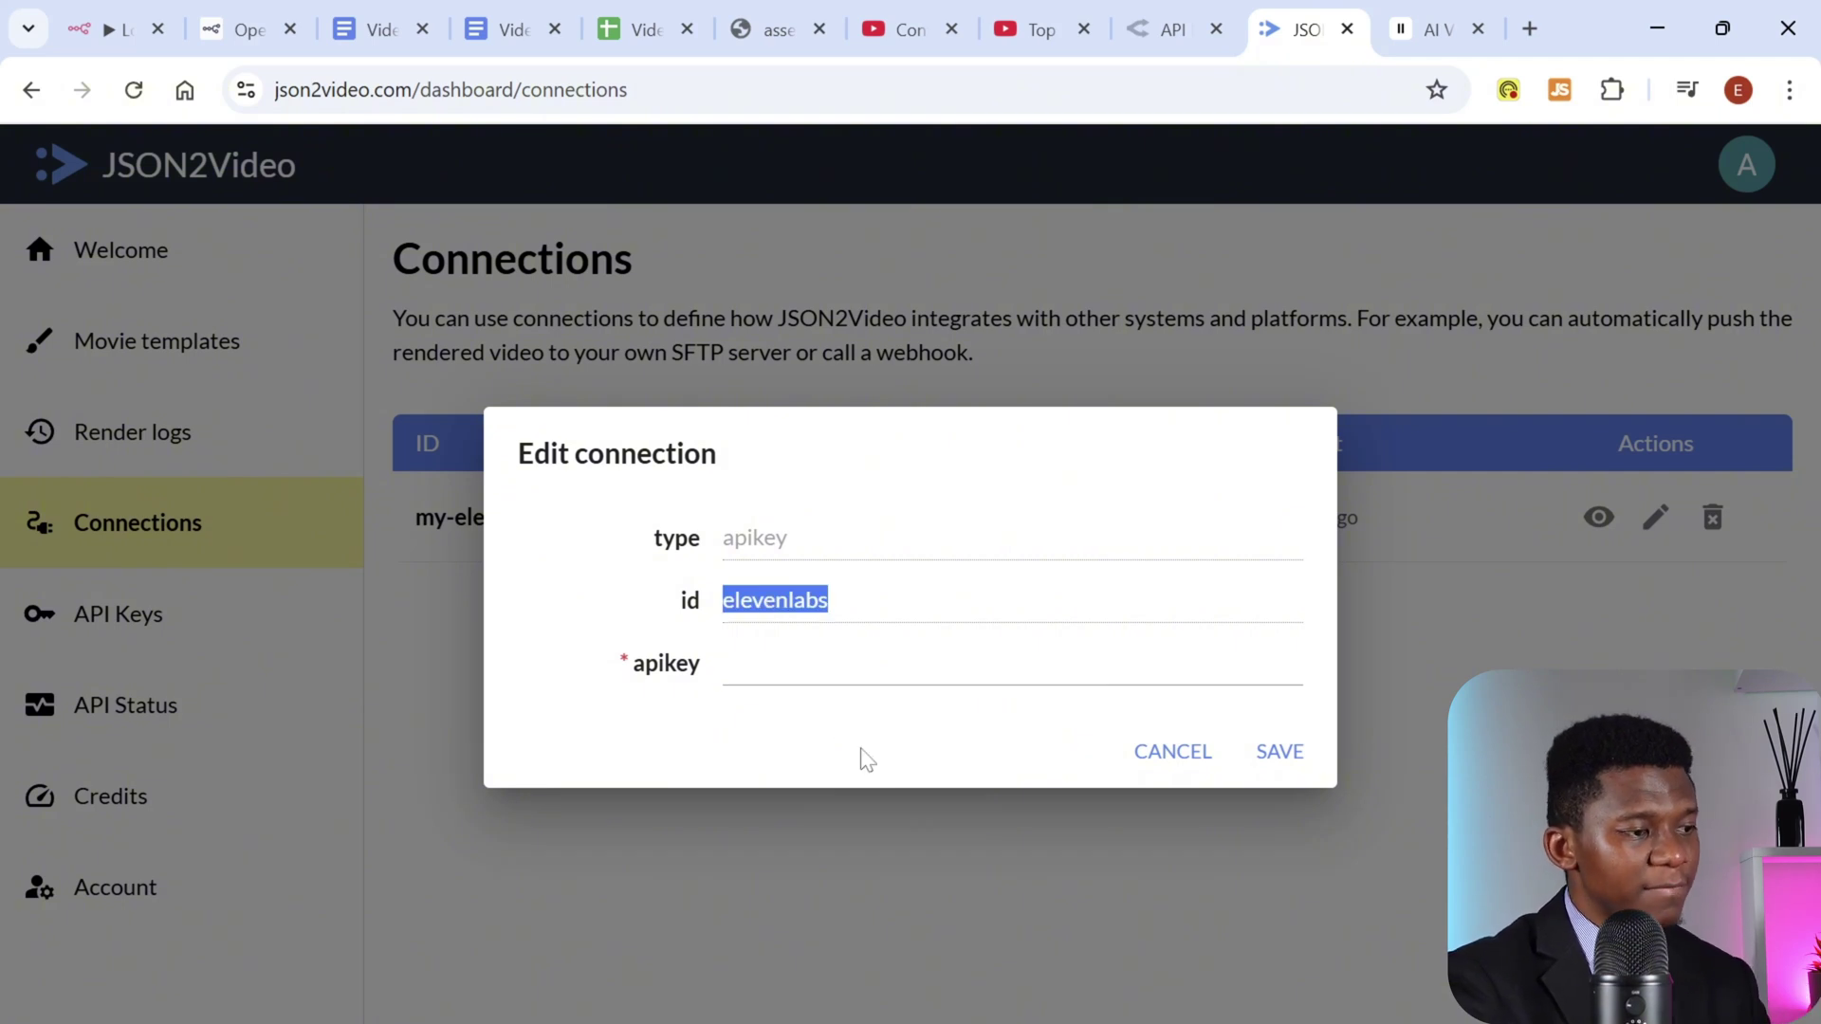
Step: Return to n8n and highlight the my-elevenlabs-connection value and the voiceID variable in the Génère Video JSON body
left_click(112, 27)
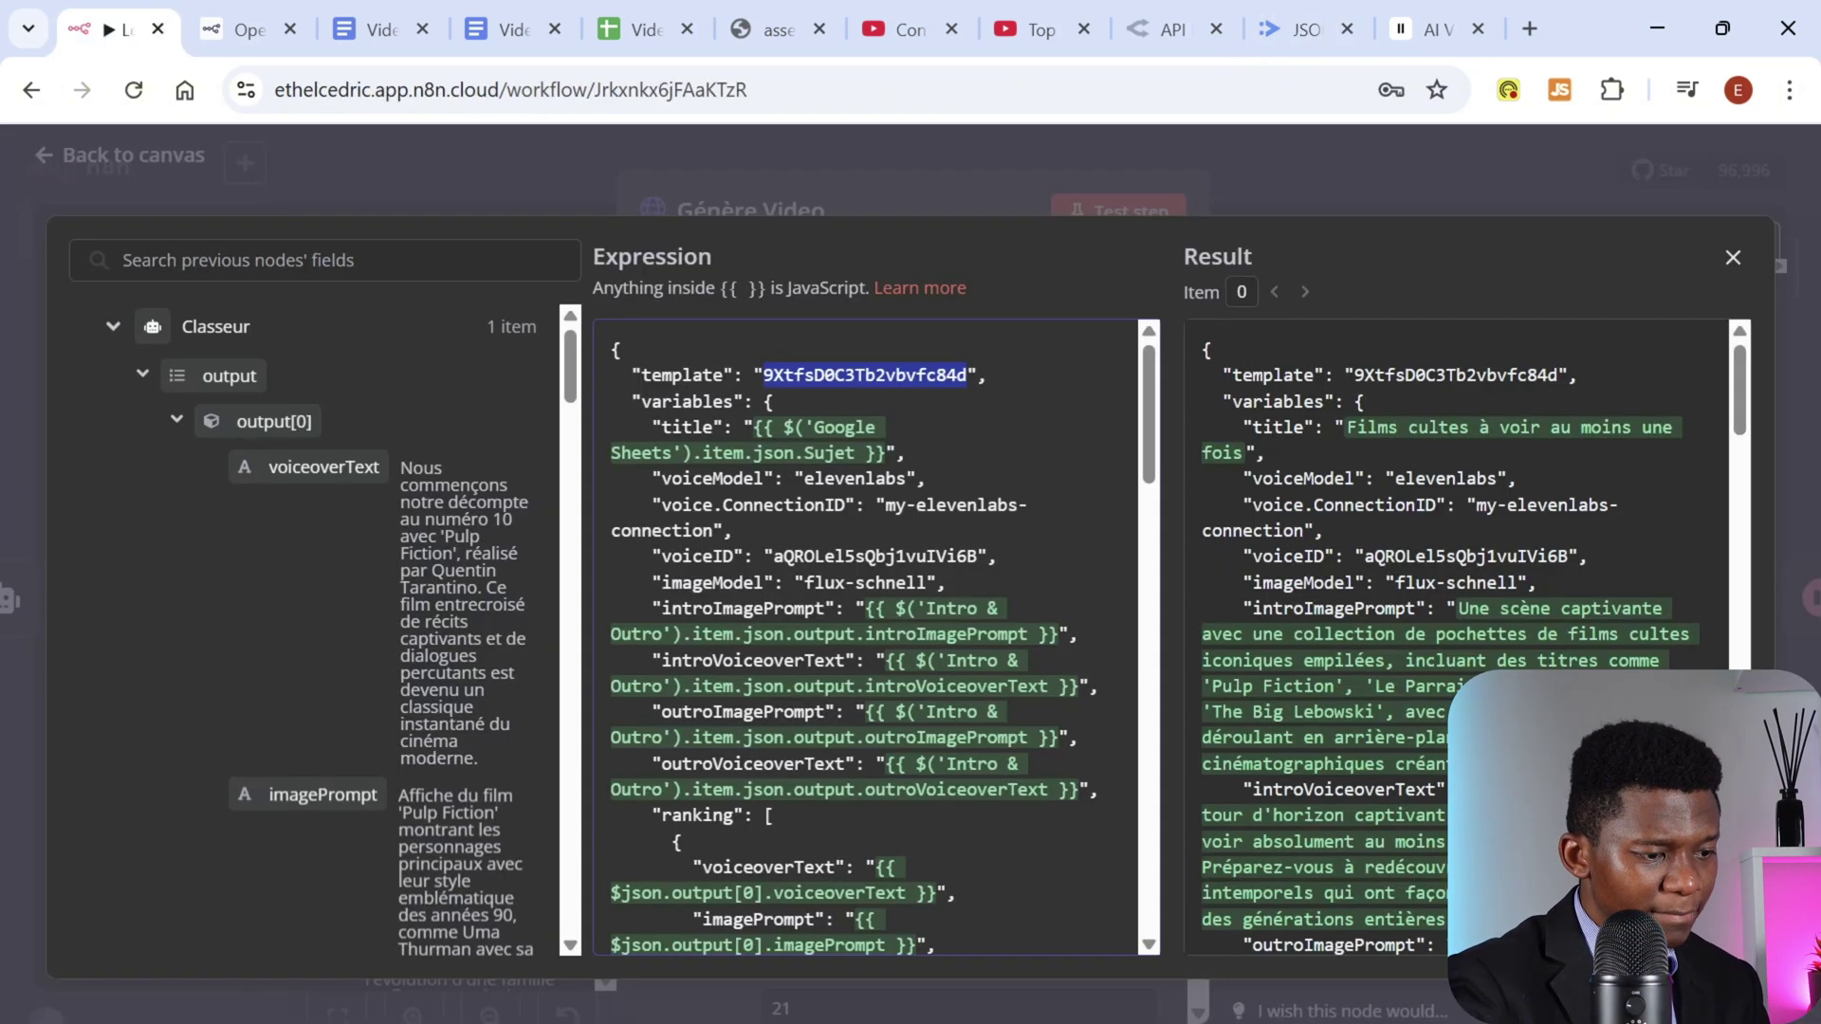
left_click_drag(885, 504, 712, 531)
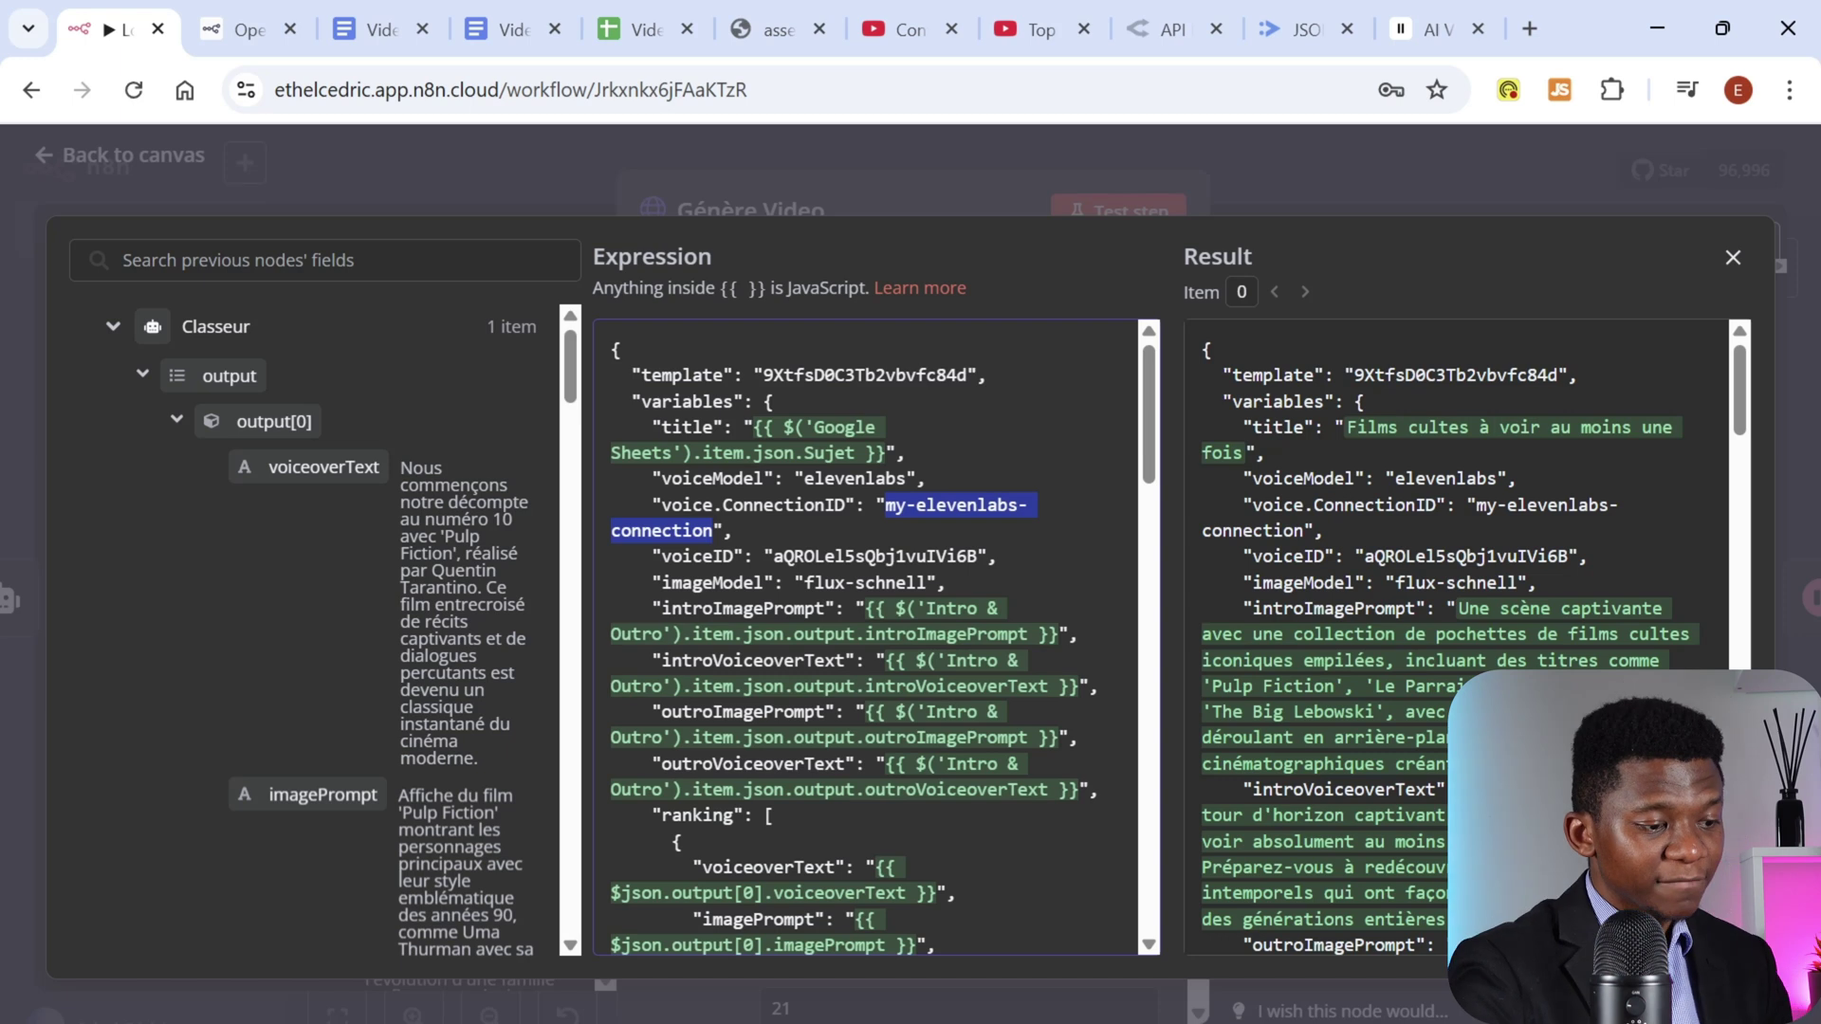
left_click(712, 530)
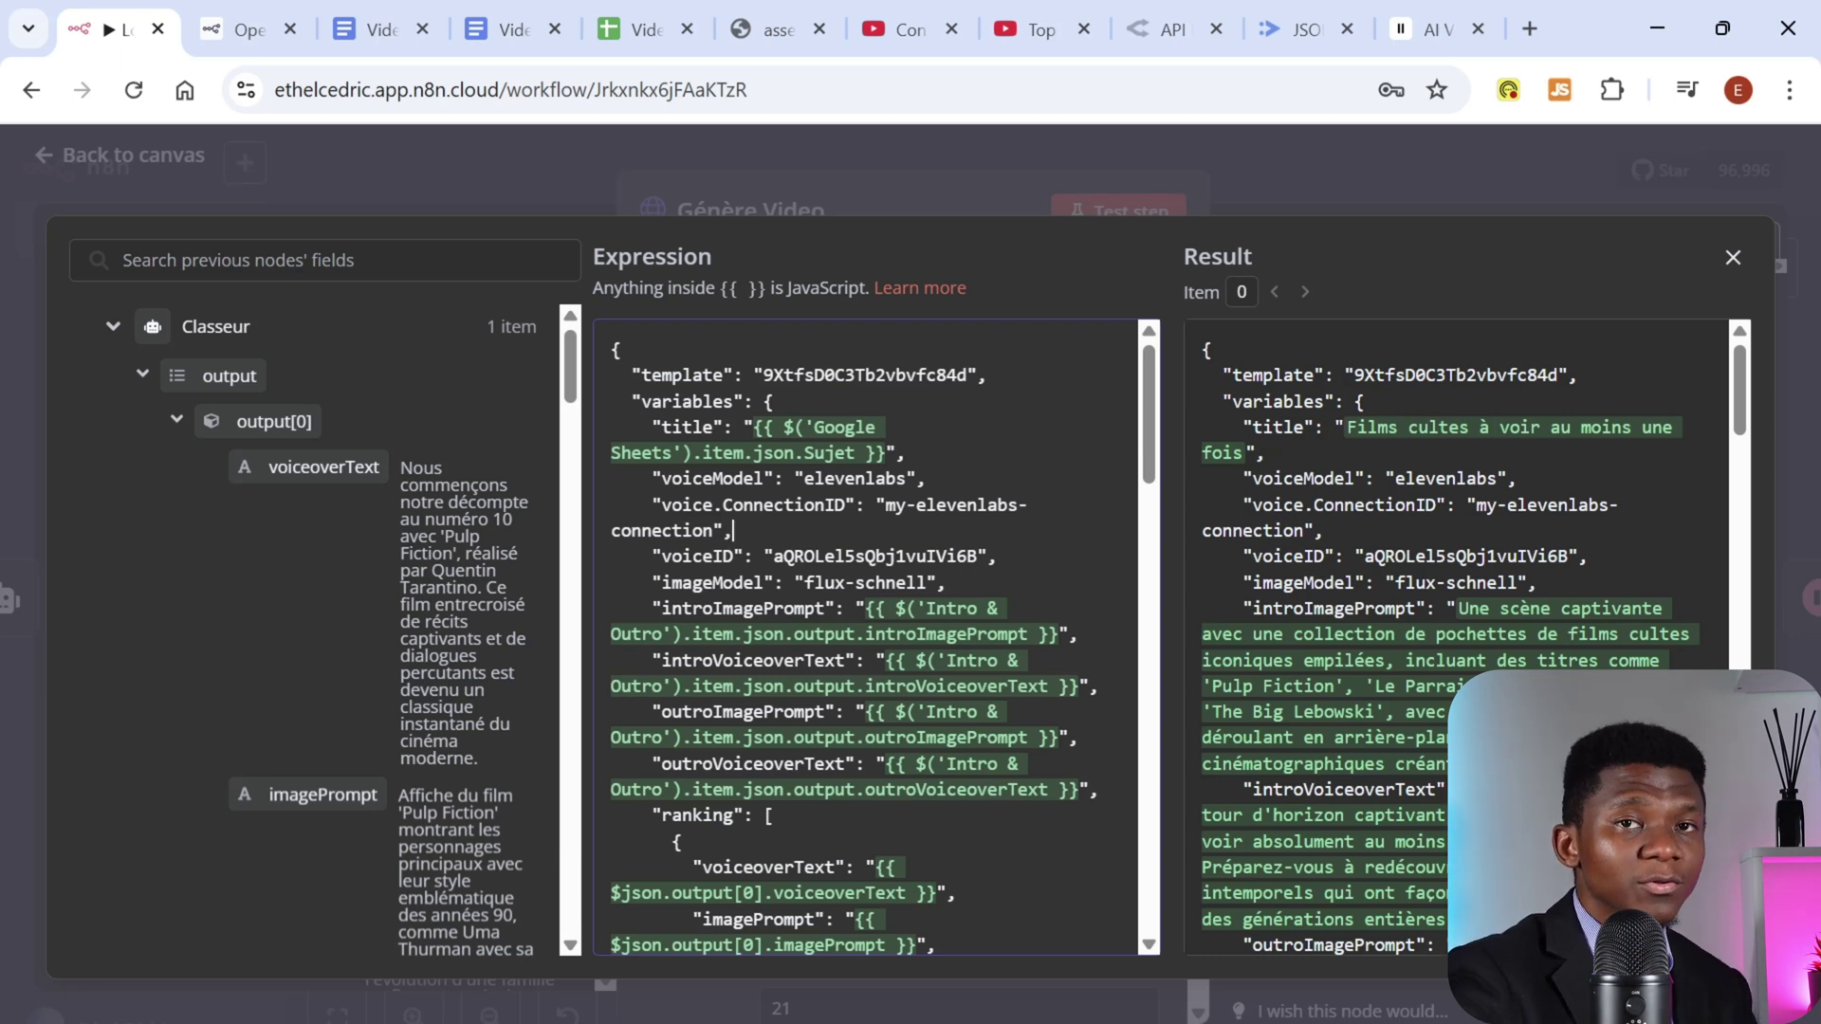
double_click(697, 556)
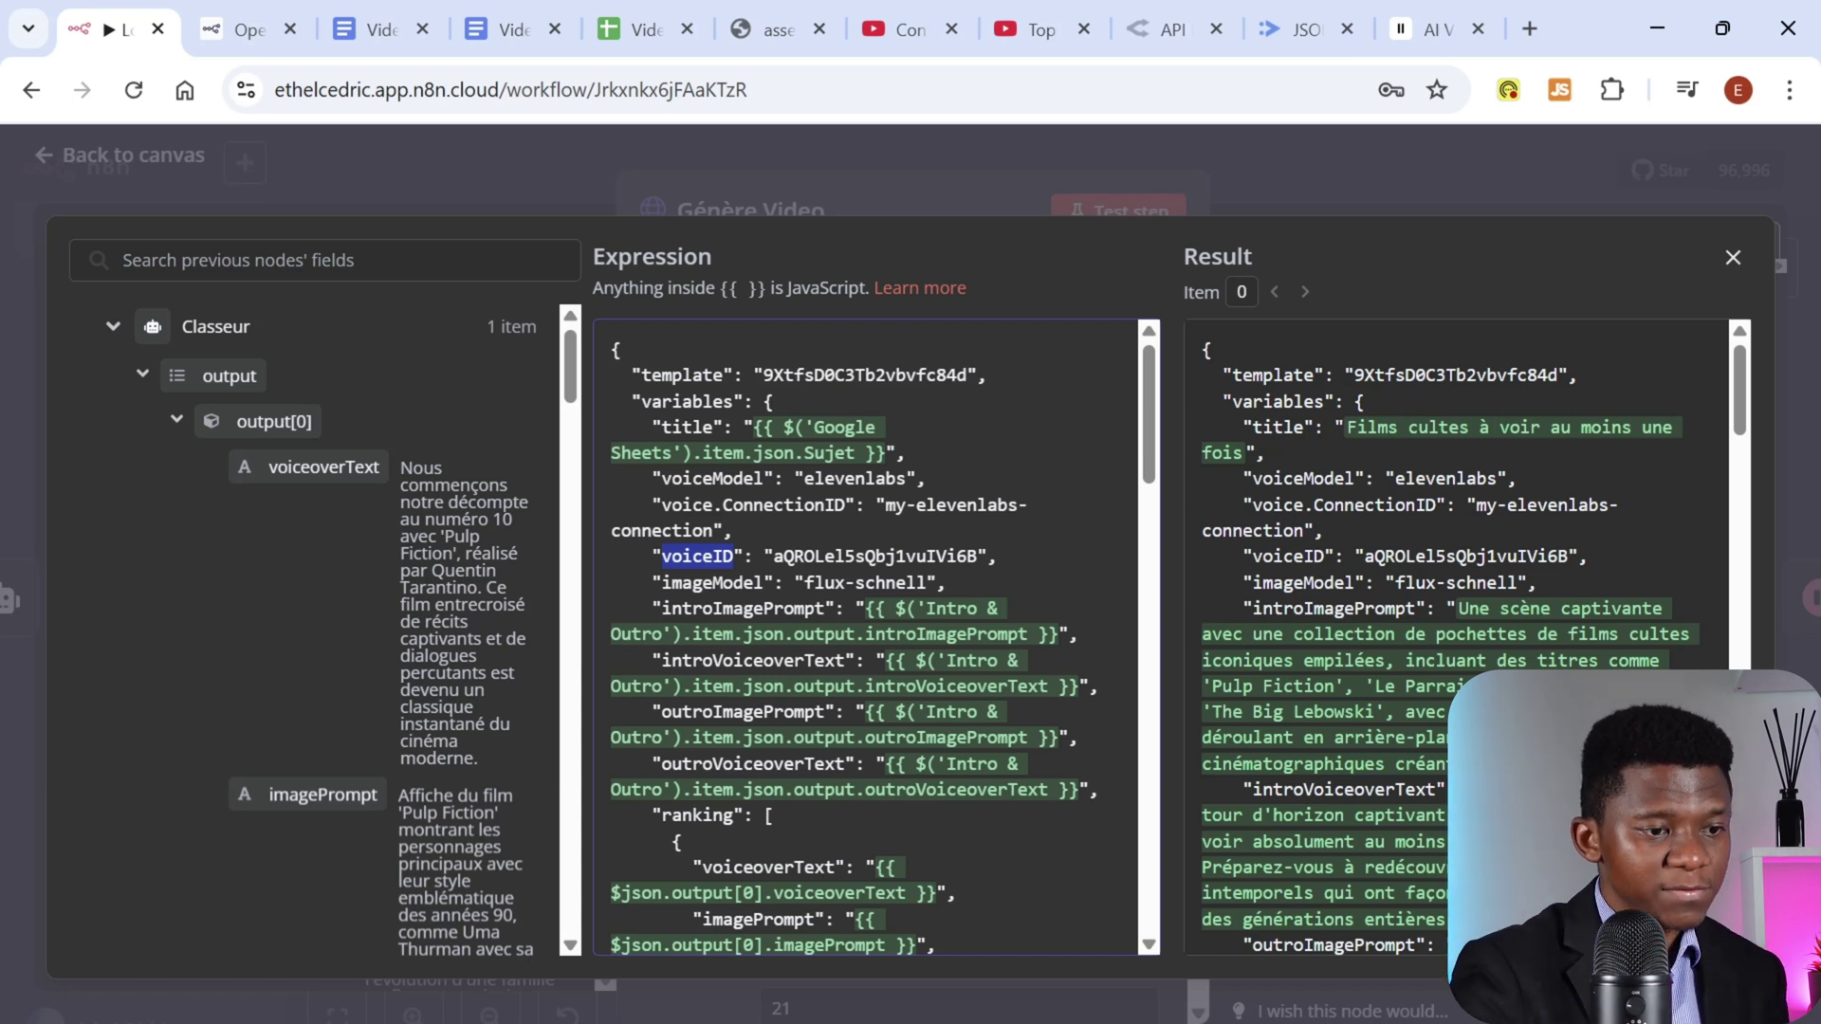
Step: Switch to ElevenLabs, discard the unfinished API key and open the voice library
left_click(1433, 30)
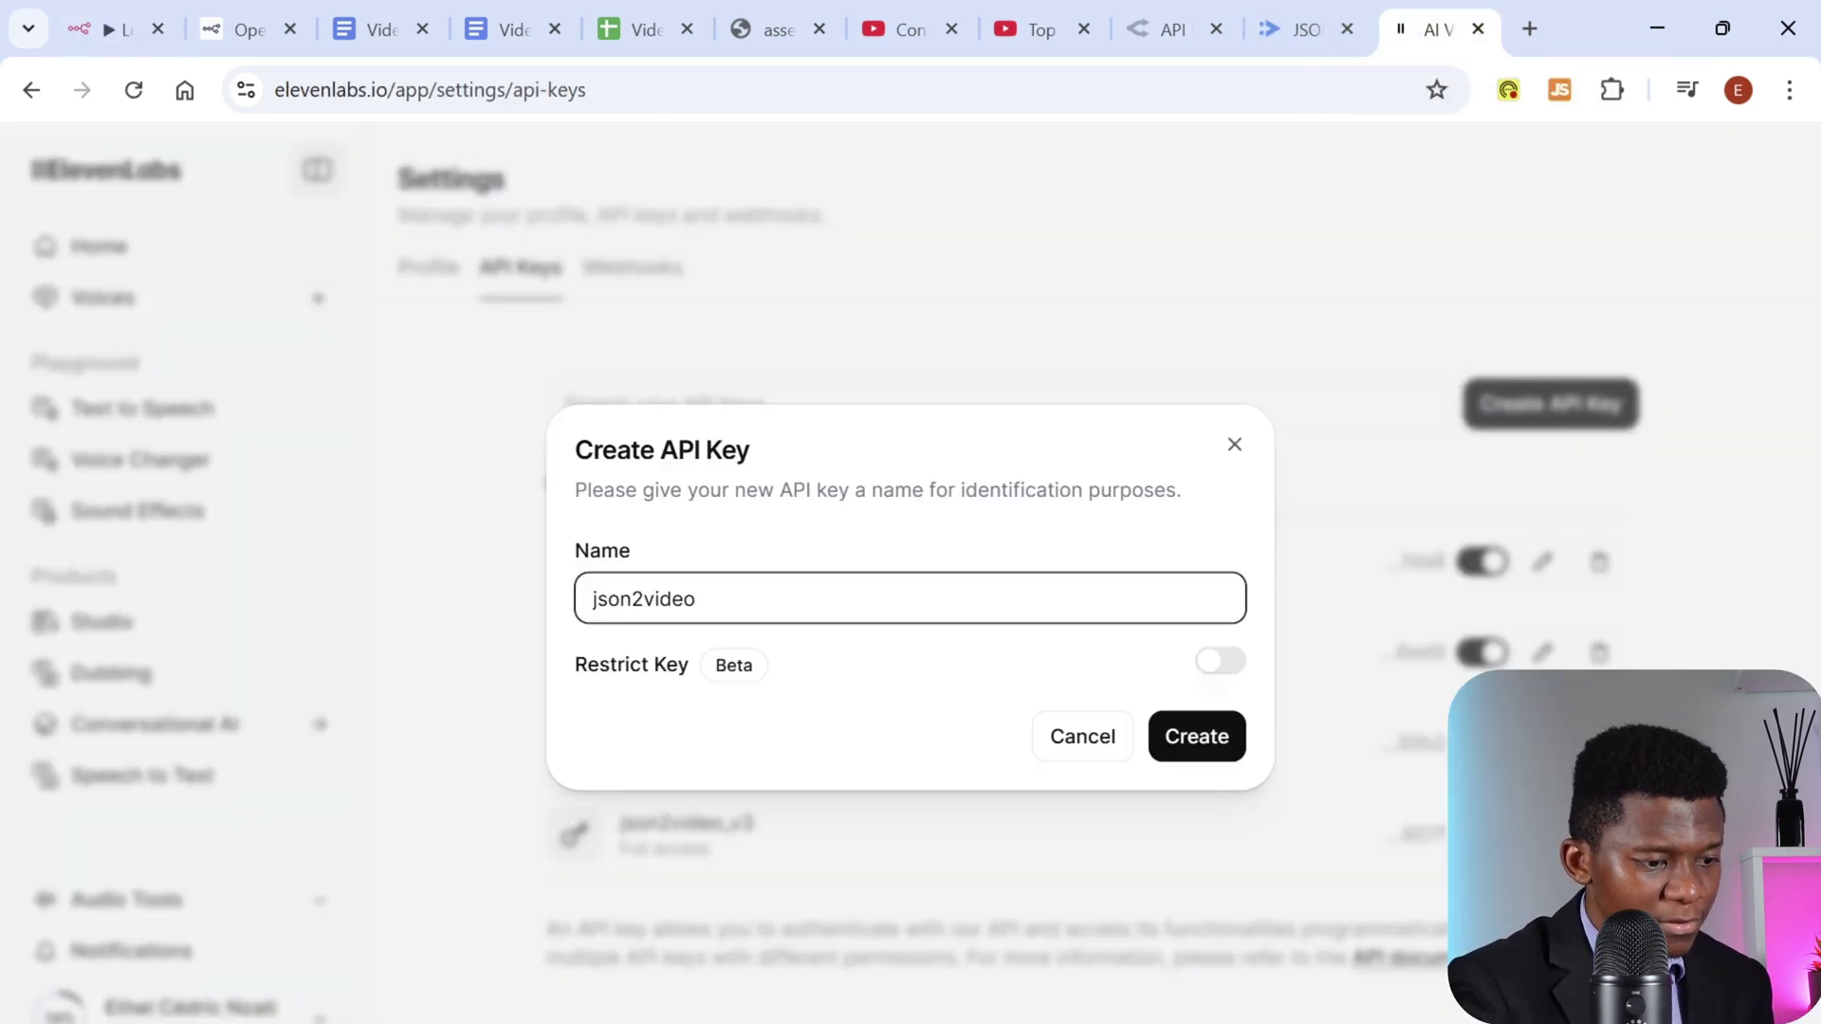
left_click(1079, 732)
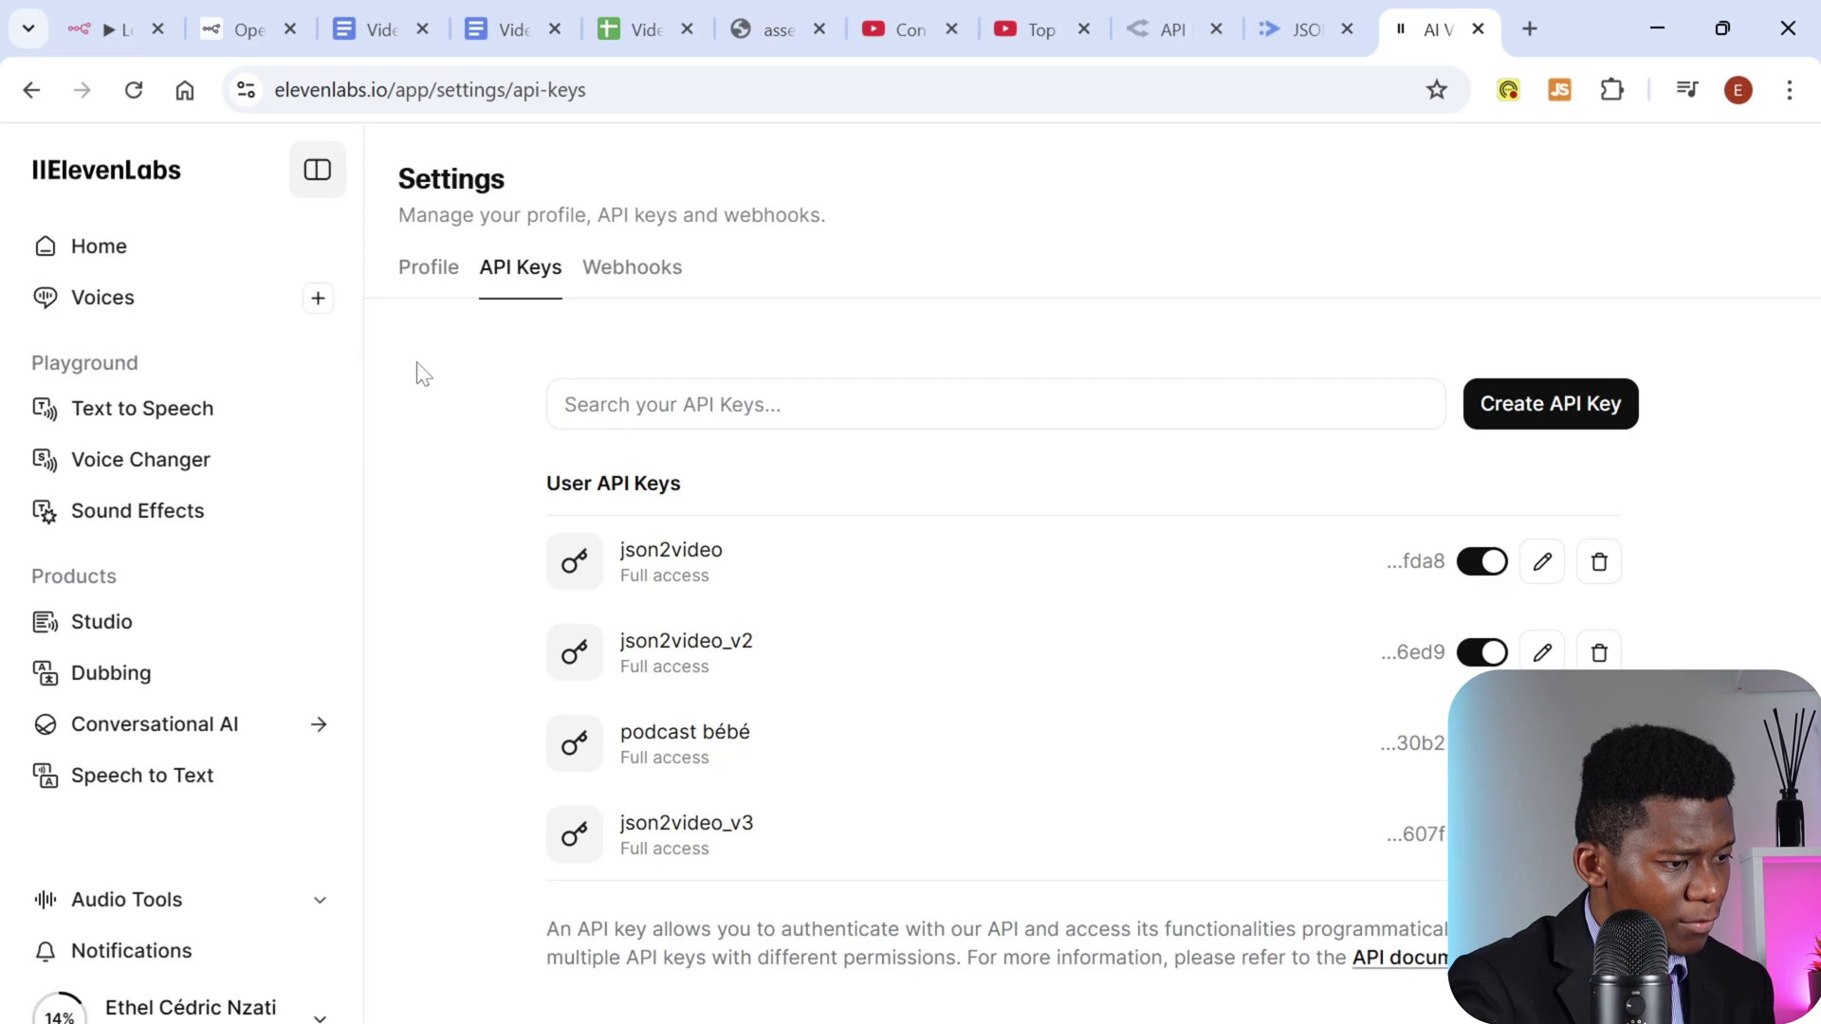
left_click(104, 302)
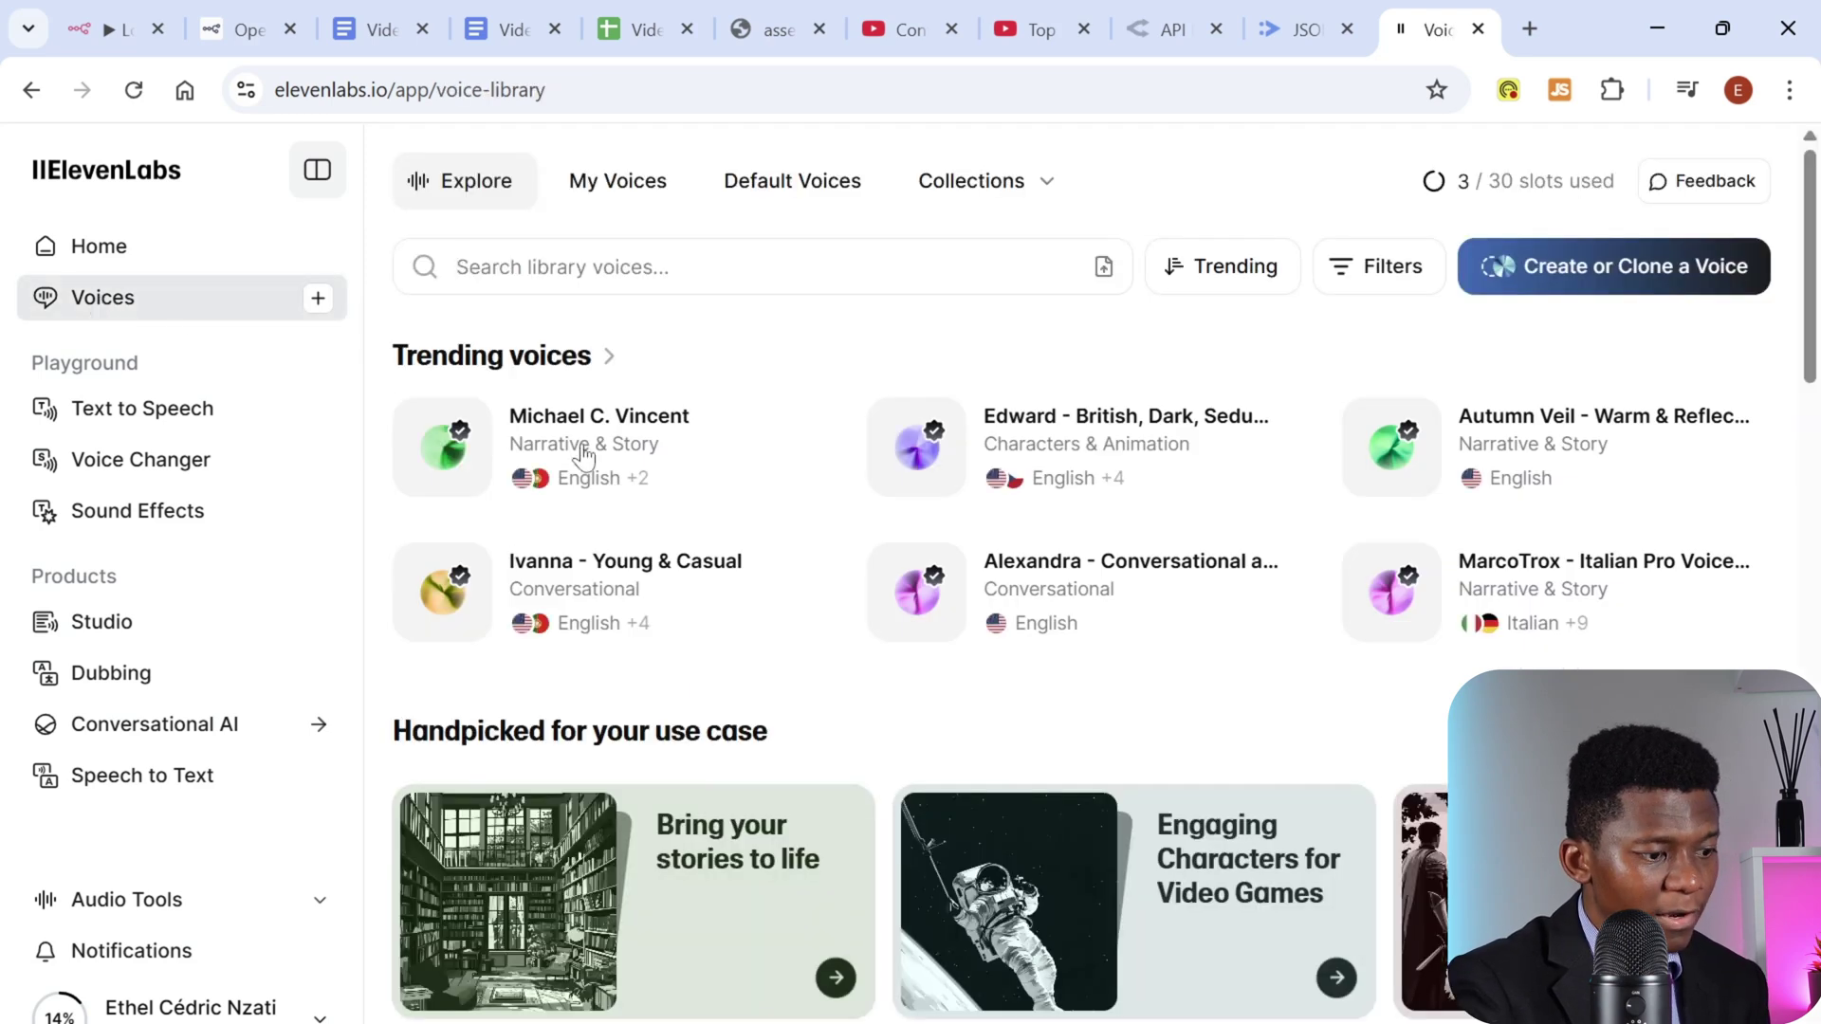
Step: Listen to the previews of the first three voices in the Best for French collection
scroll(937, 519, "down", 6)
scroll(937, 520, "down", 2)
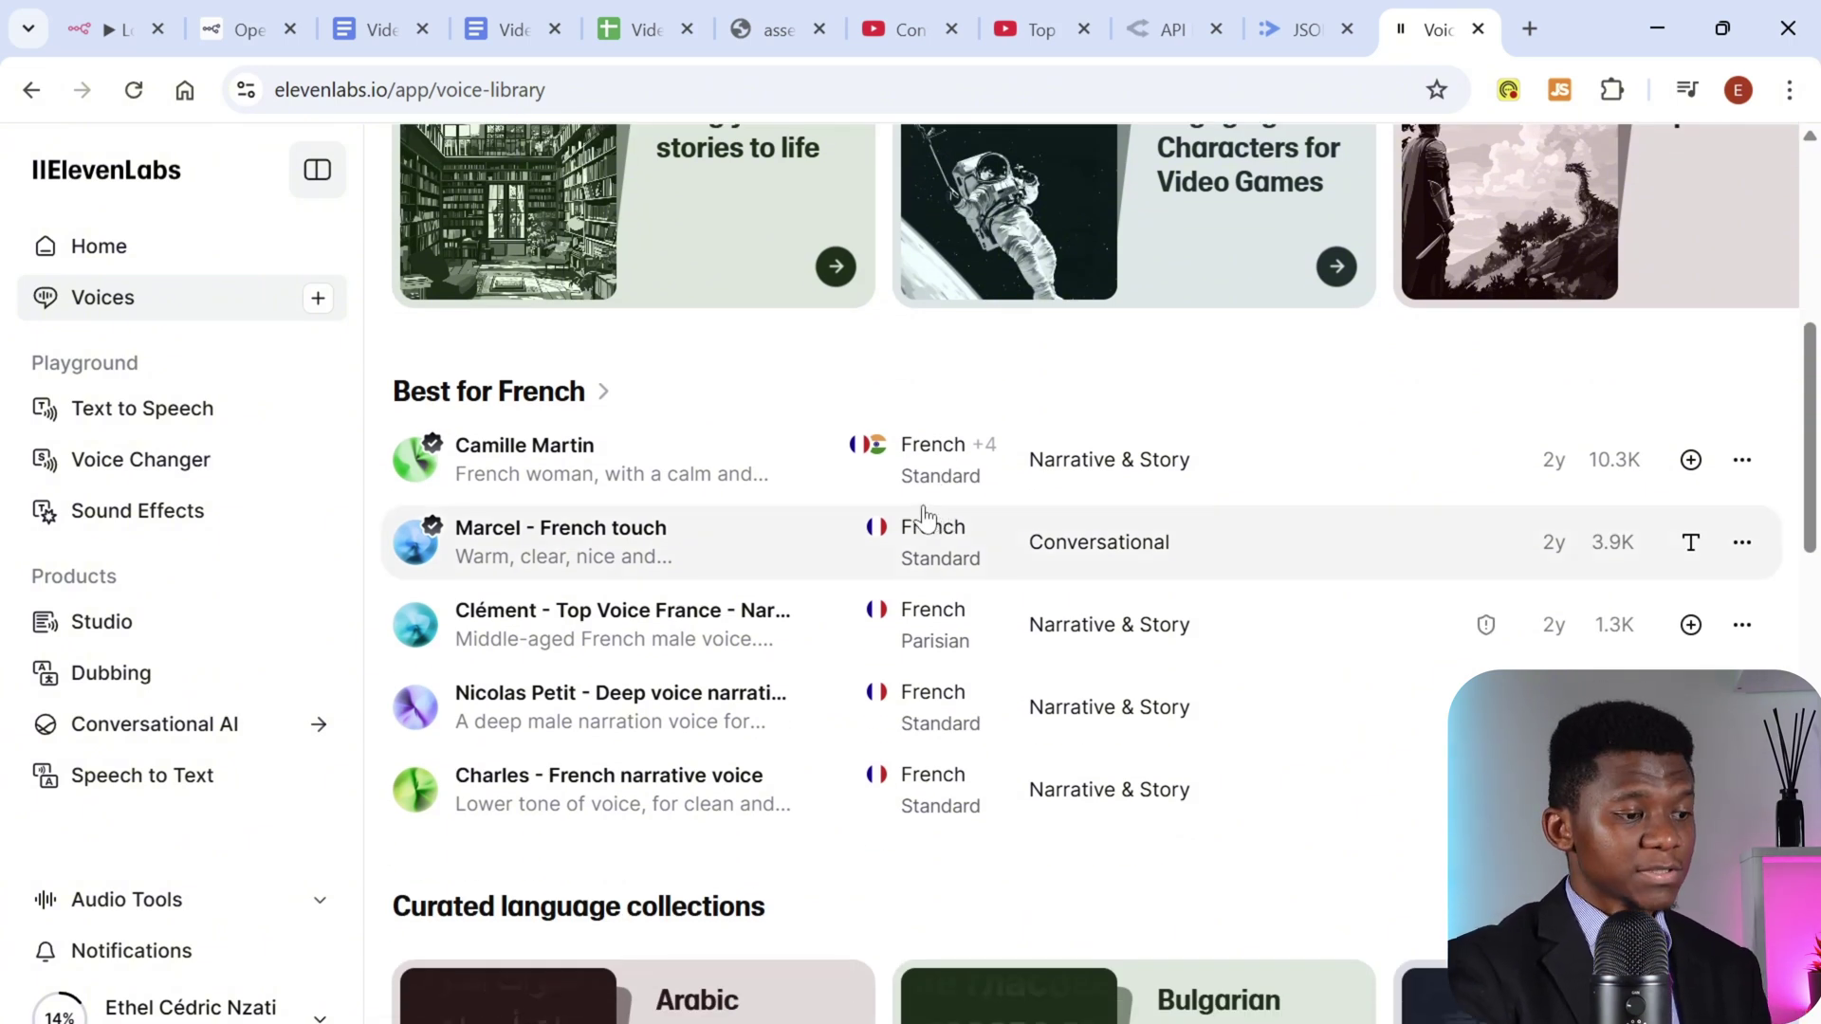
left_click(564, 472)
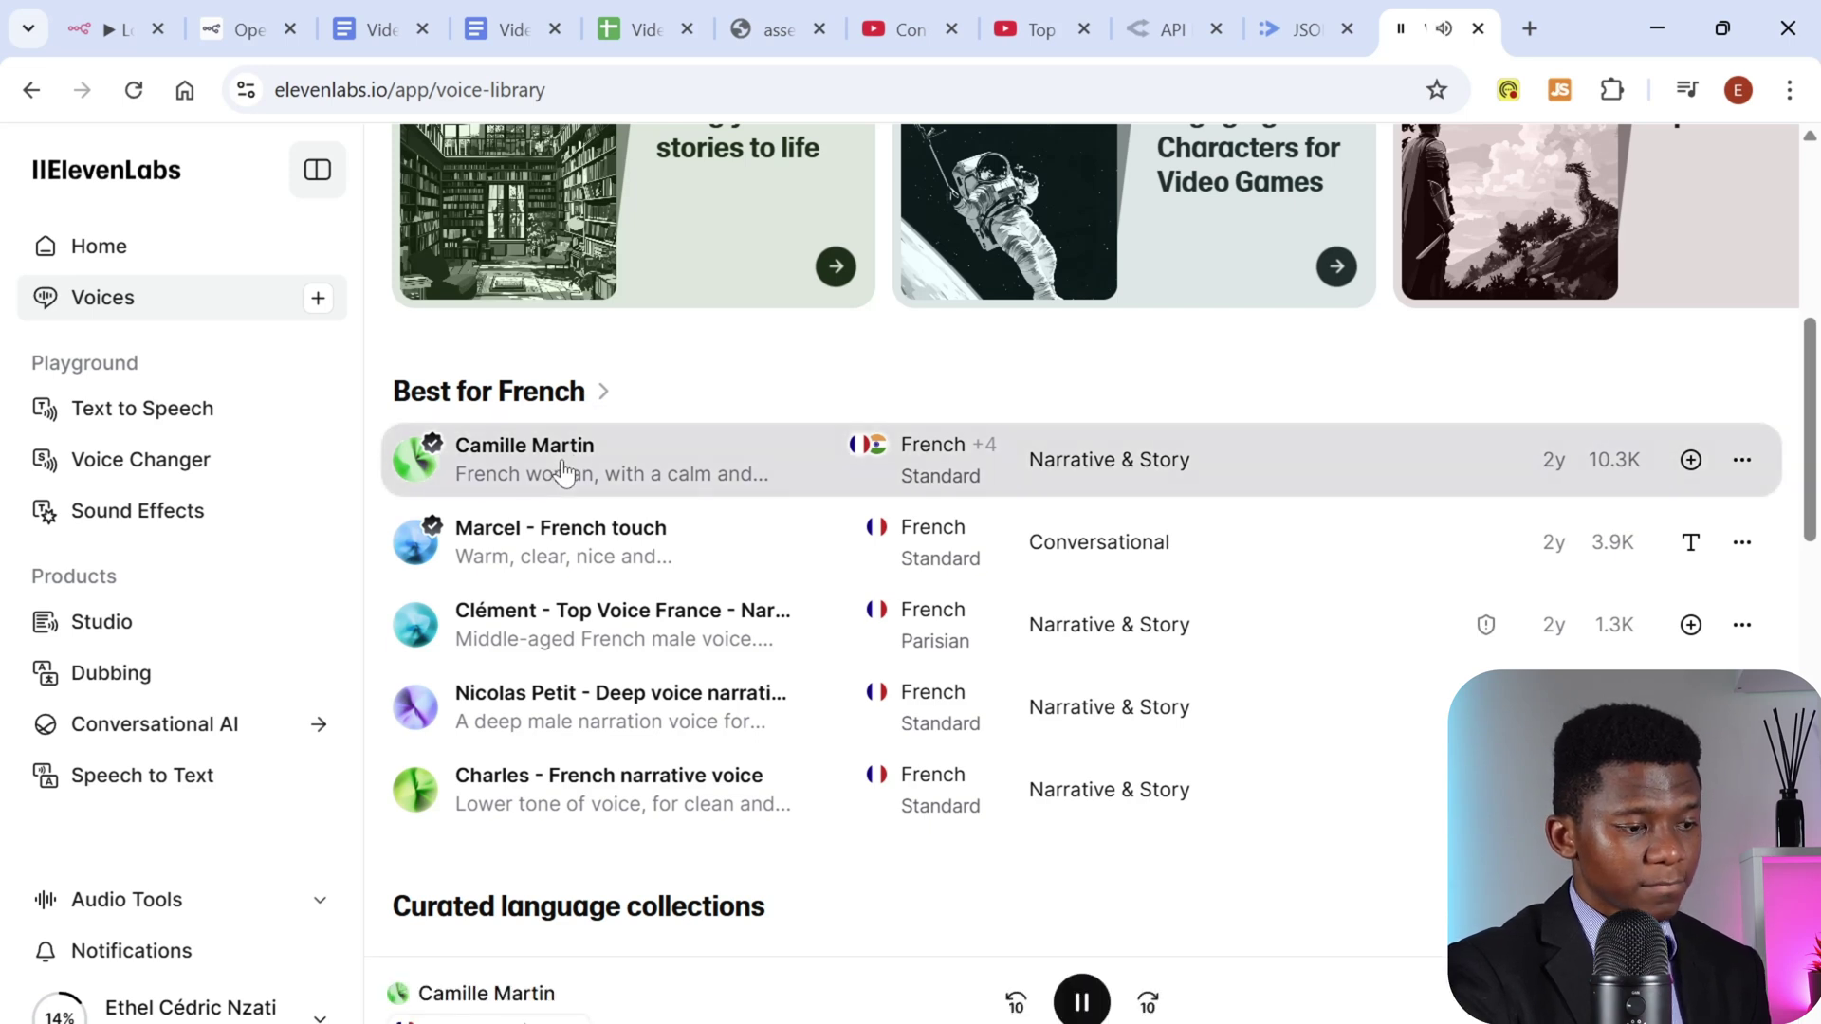
left_click(537, 554)
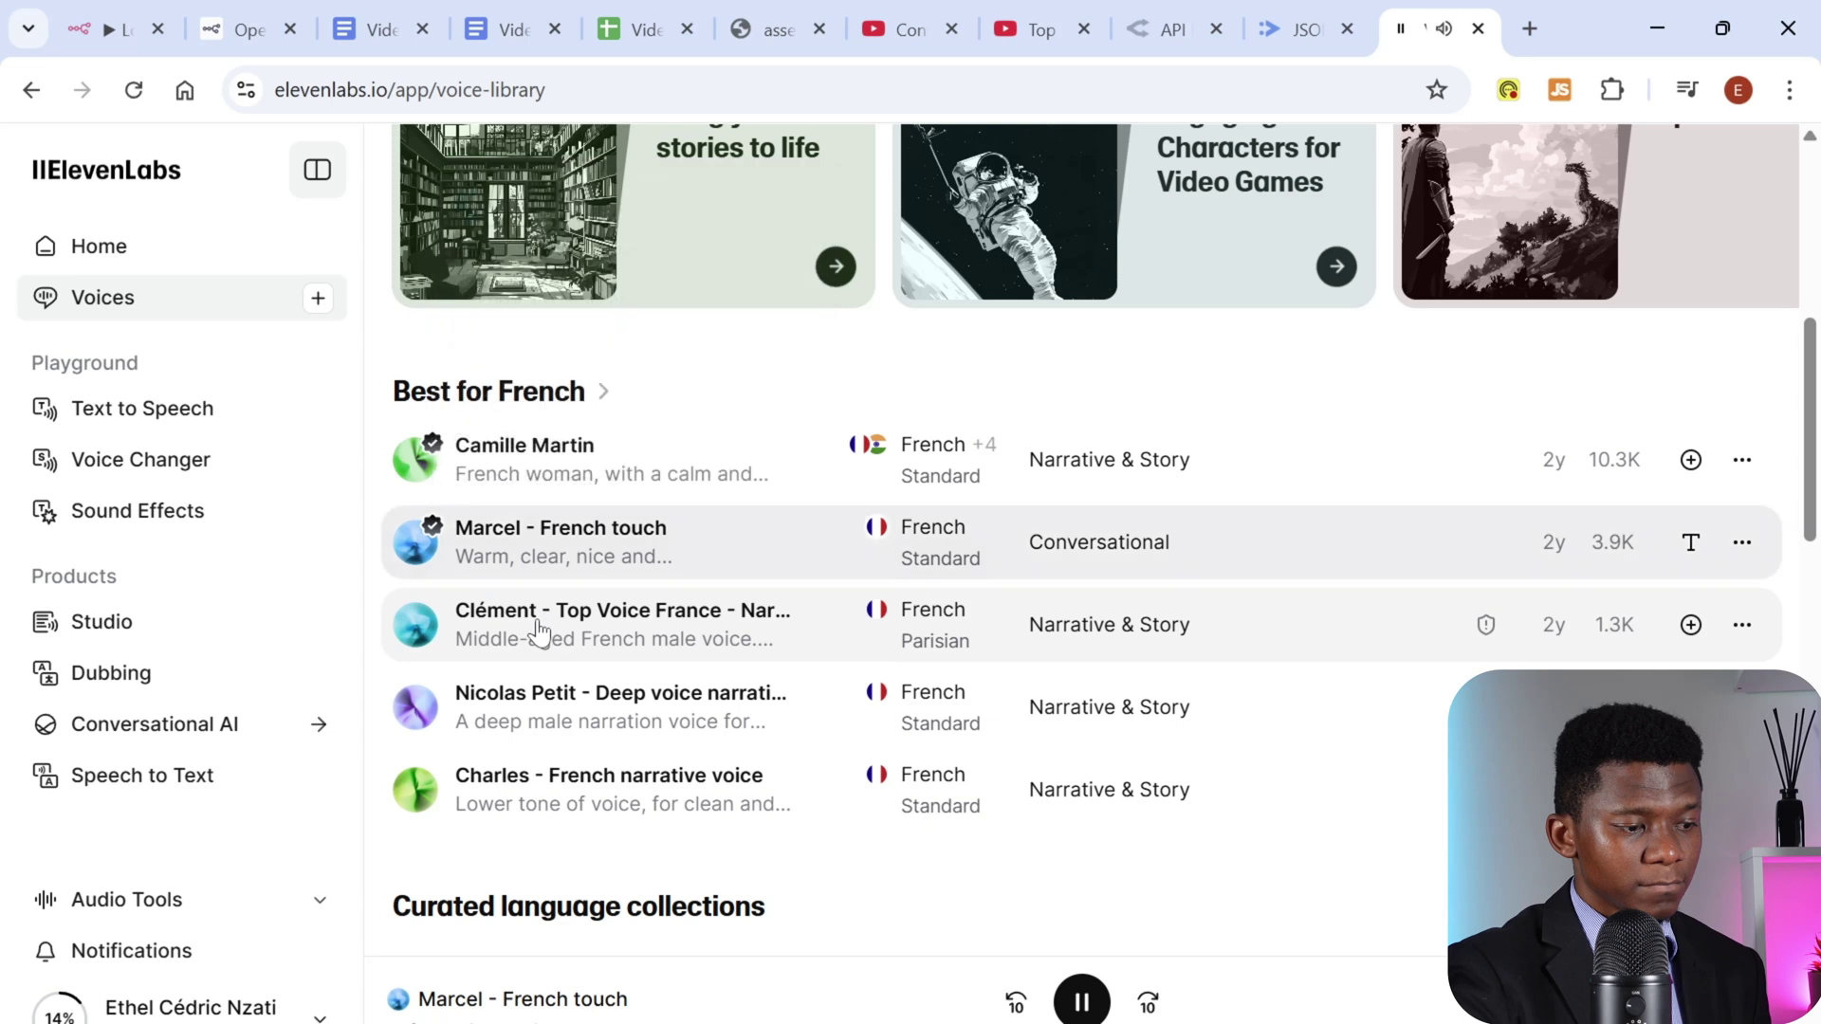
left_click(713, 634)
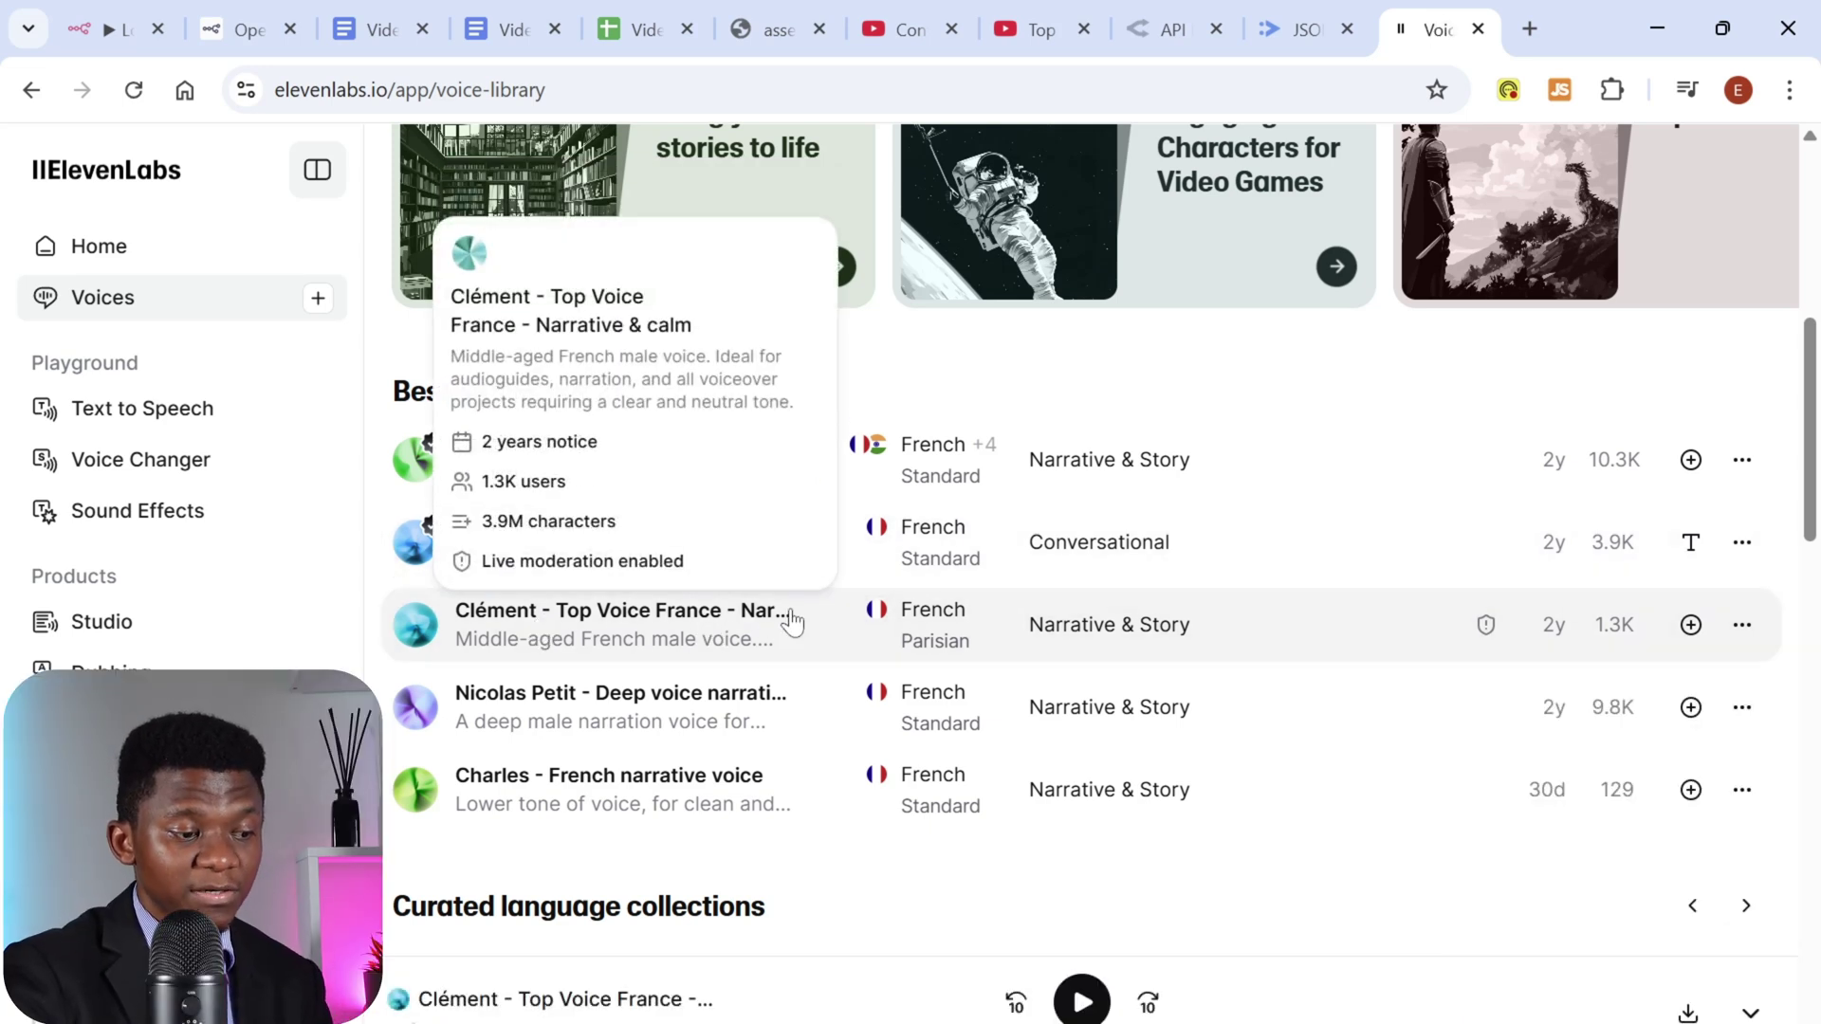
Step: Copy the voice ID of the Top Voice France narration voice and highlight the voiceID value in n8n's JSON body
left_click(1743, 628)
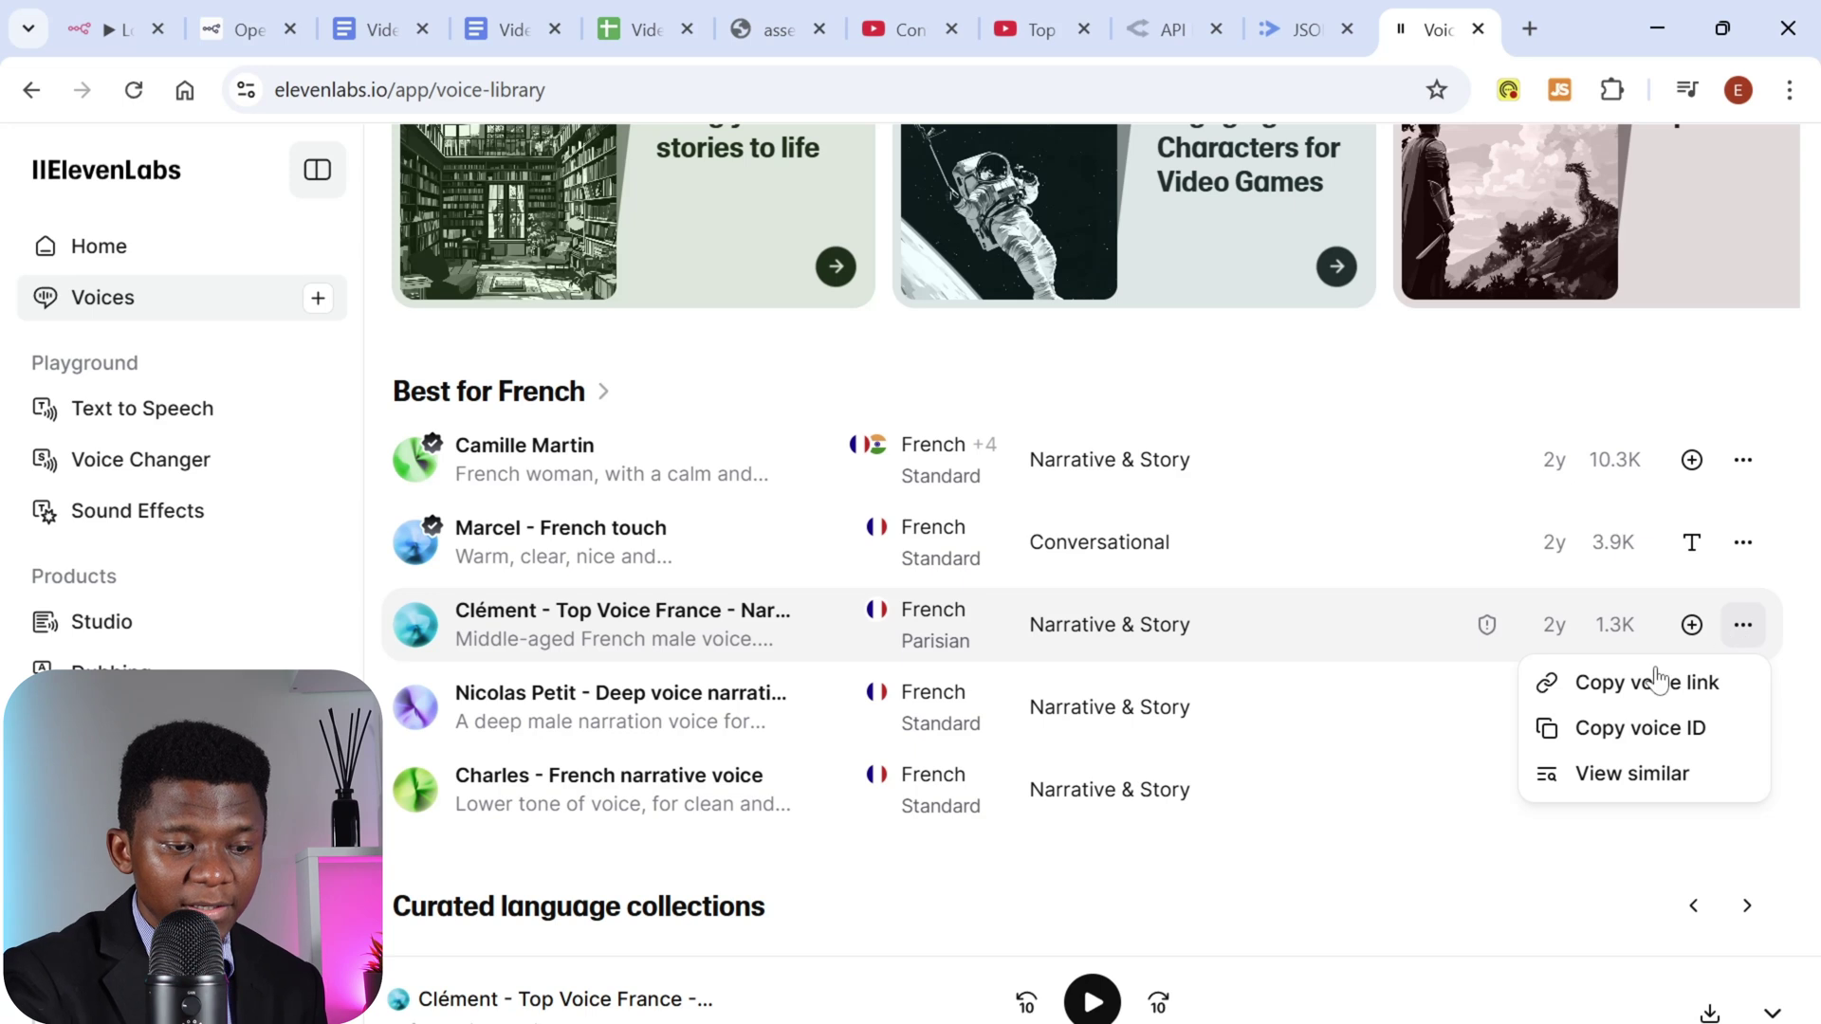
left_click(1637, 733)
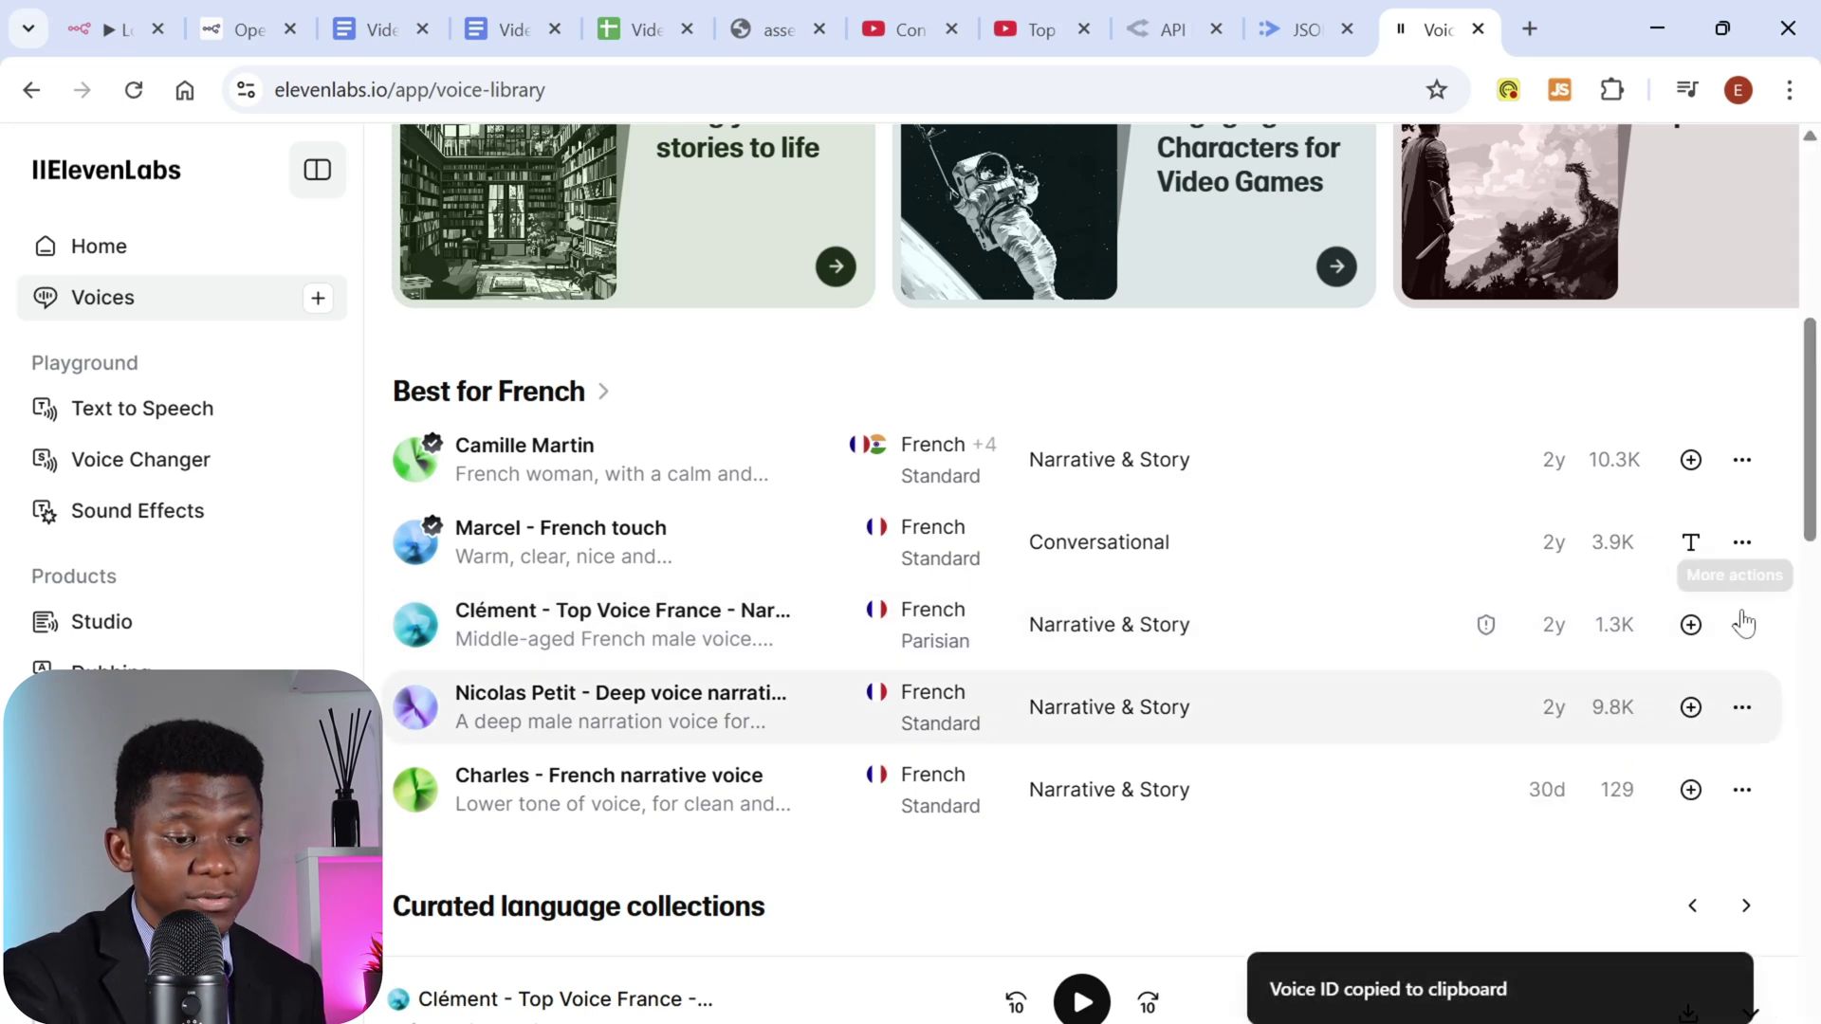
left_click(106, 35)
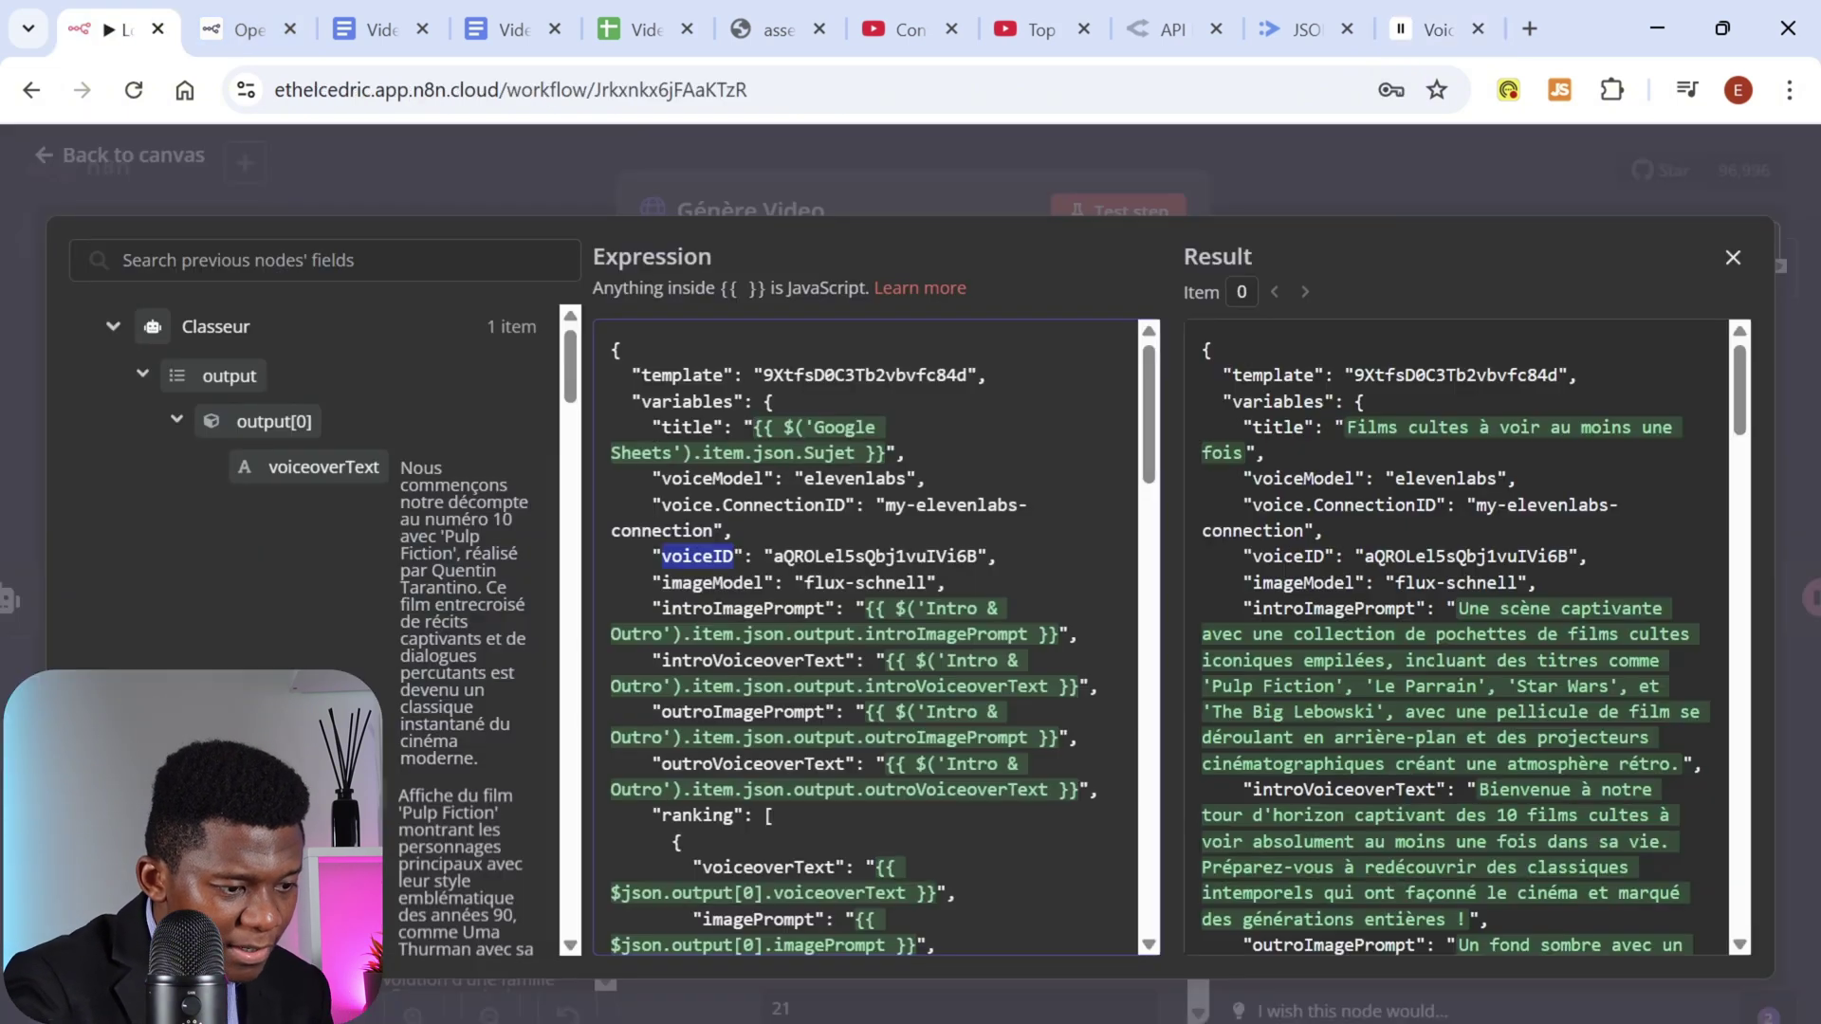
left_click_drag(977, 556, 774, 556)
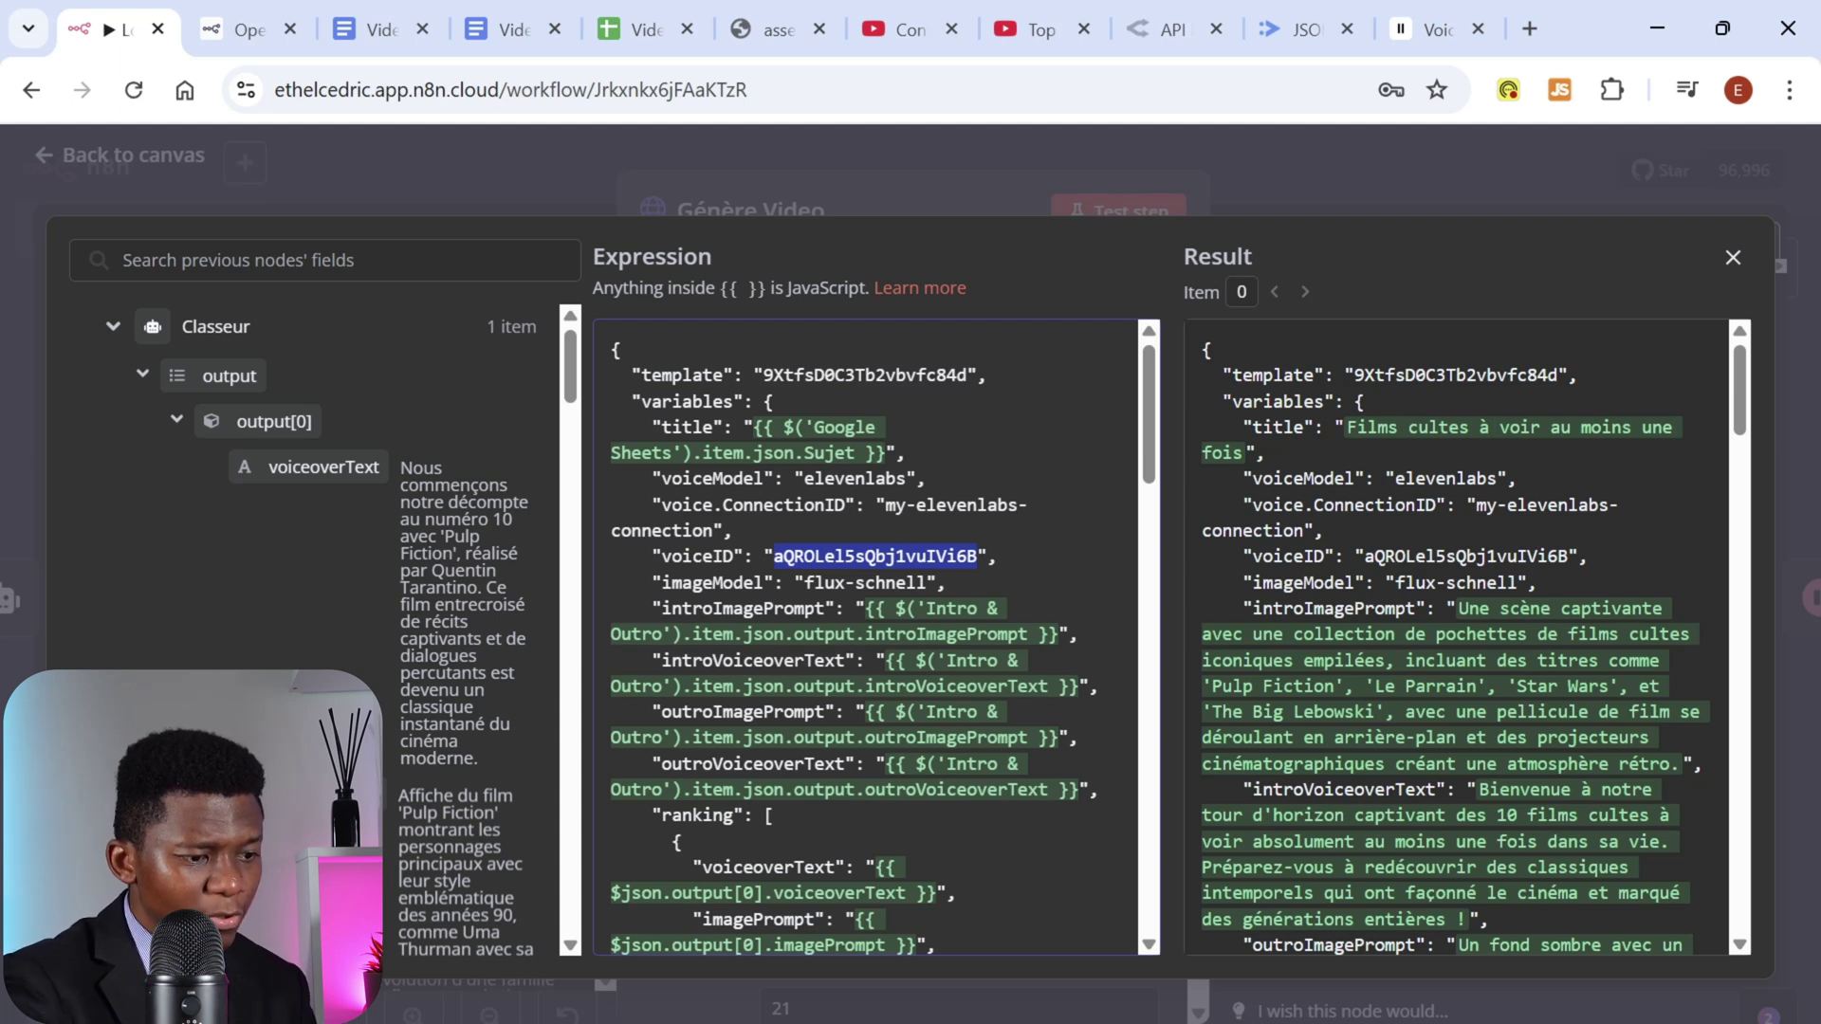
Step: Highlight the imageModel variable and its flux-schnell value in the Génère Video JSON body
double_click(712, 582)
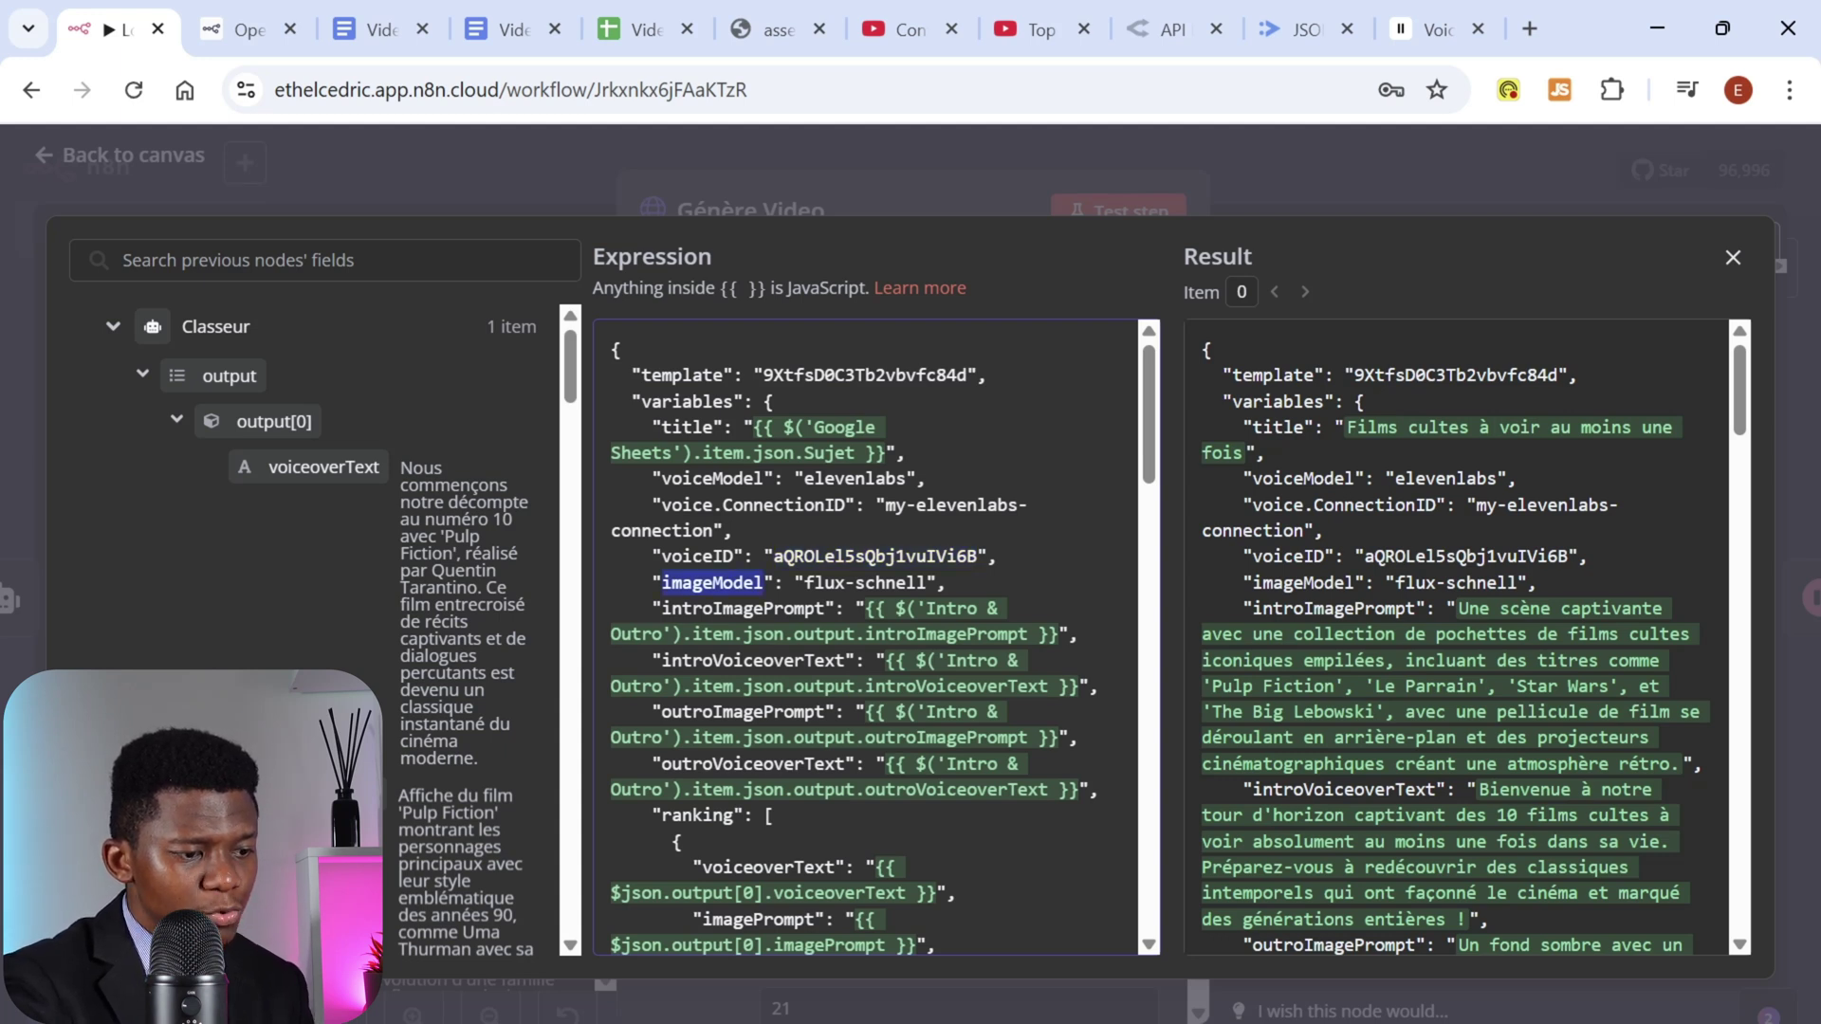
left_click(928, 582)
key("shift+Left")
key("shift+Left")
key("shift+Left")
key("shift+Left")
key("shift+Left")
key("shift+Left")
key("shift+Left")
key("shift+Left")
key("shift+Left")
key("shift+Left")
key("shift+Left")
key("shift+Left")
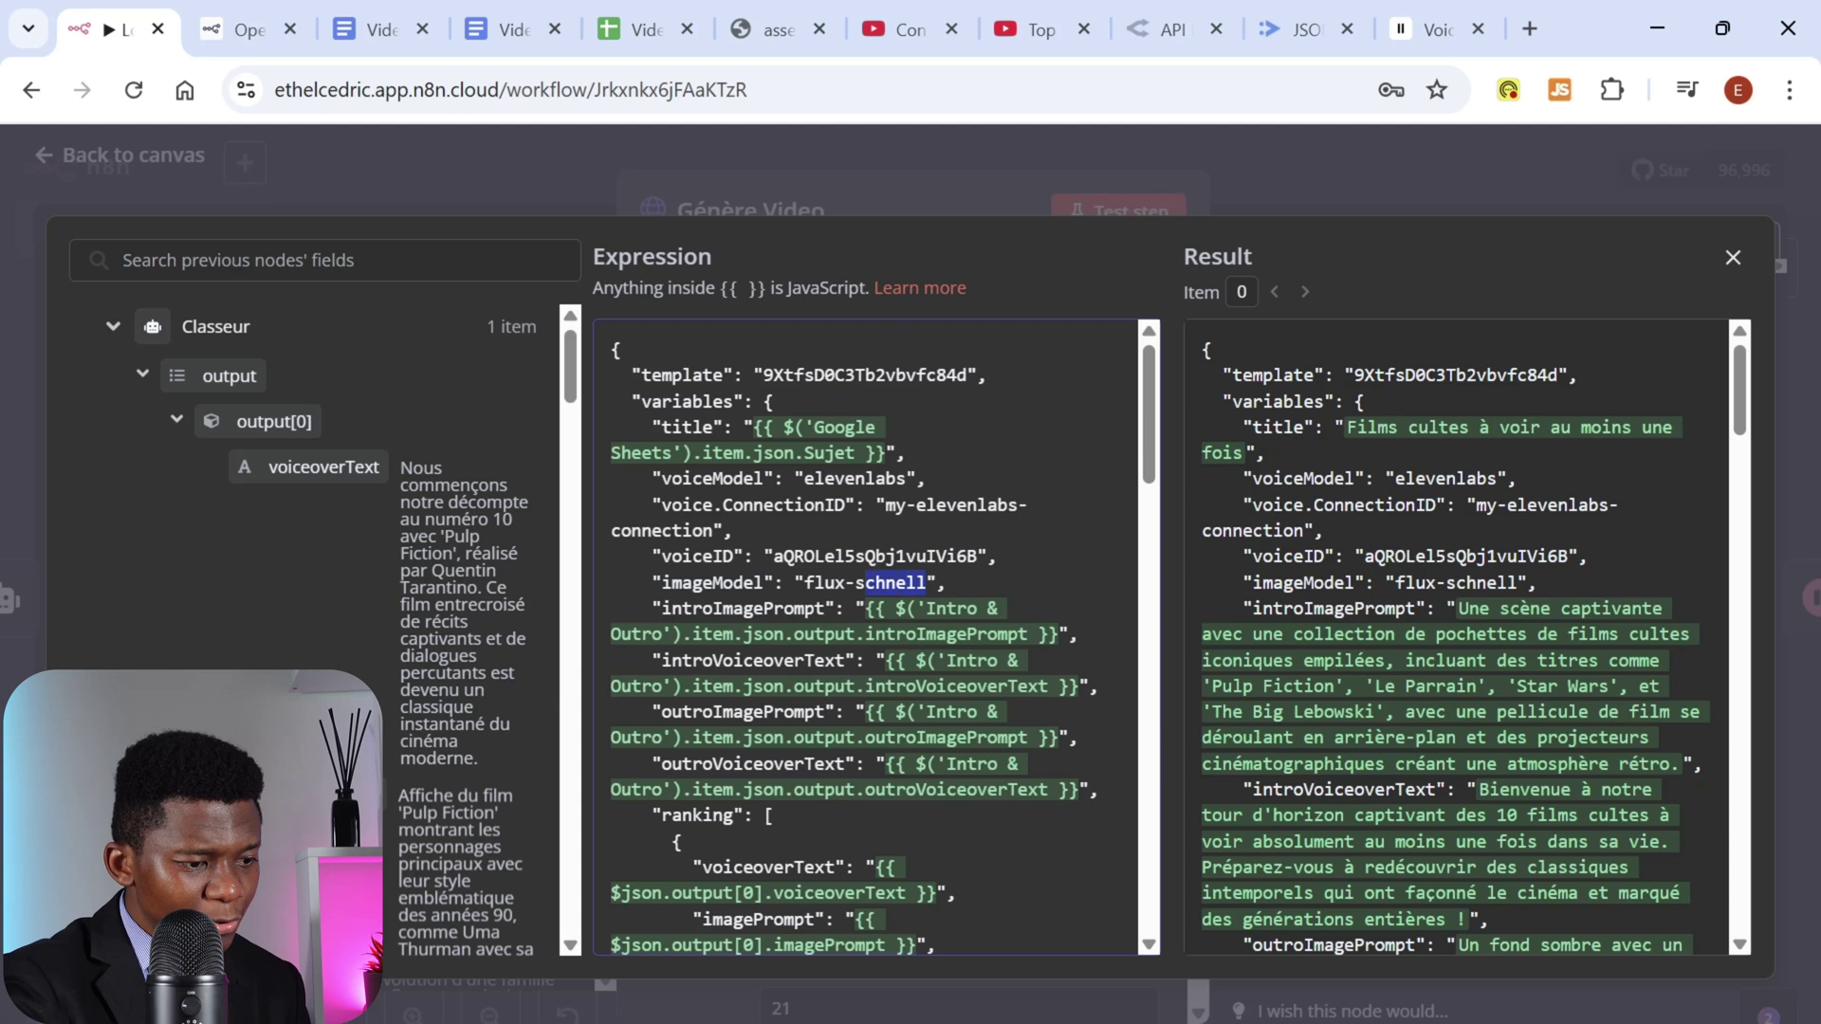
key("shift+Left")
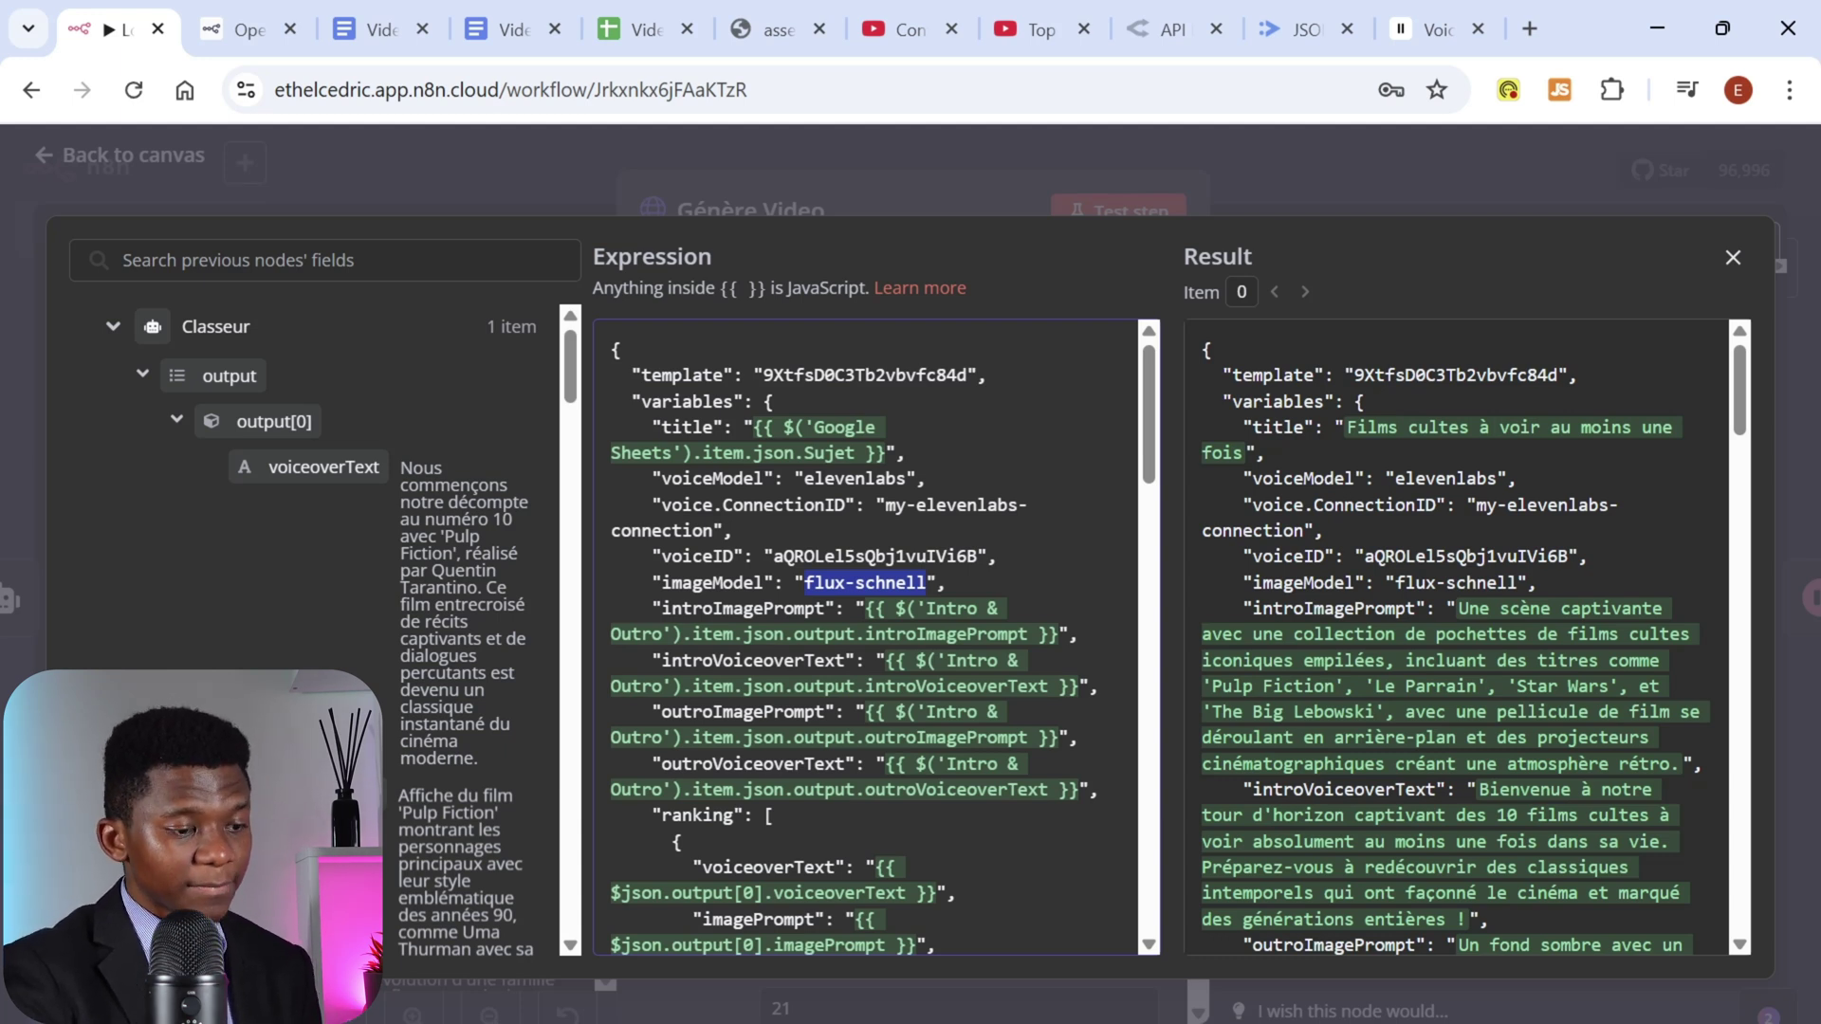
left_click(928, 583)
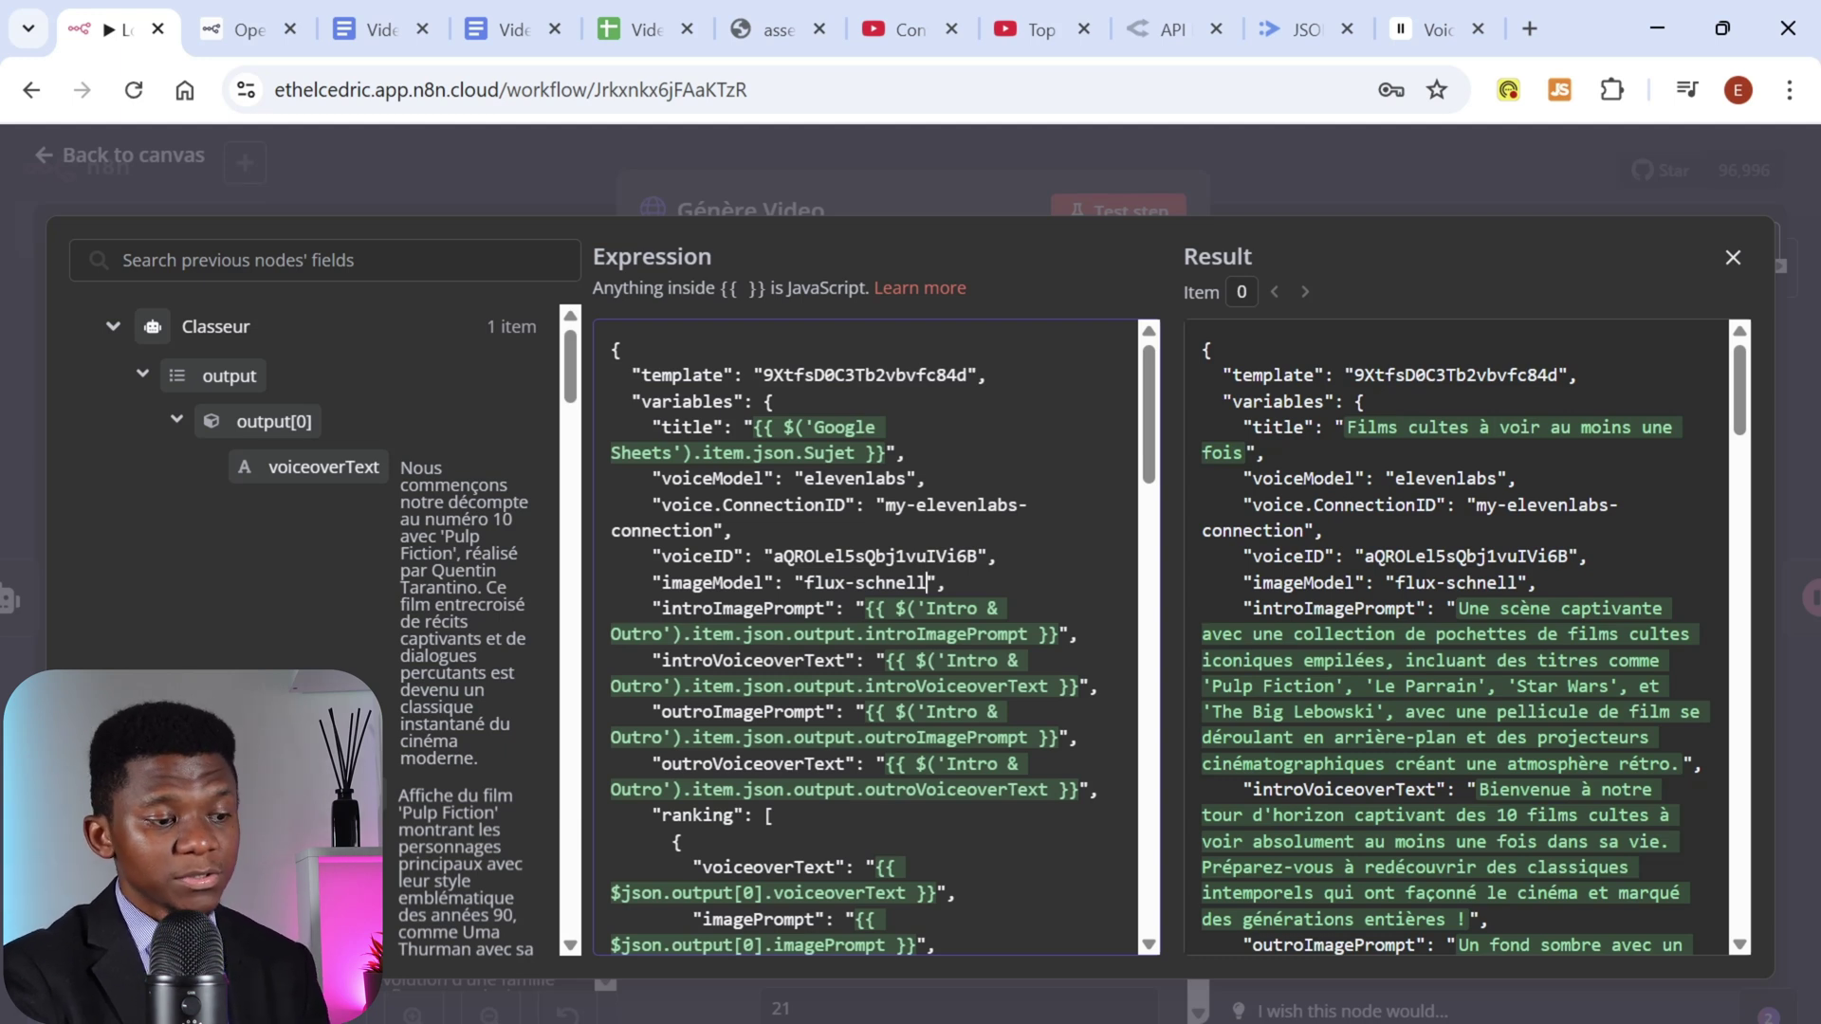
left_click(805, 582)
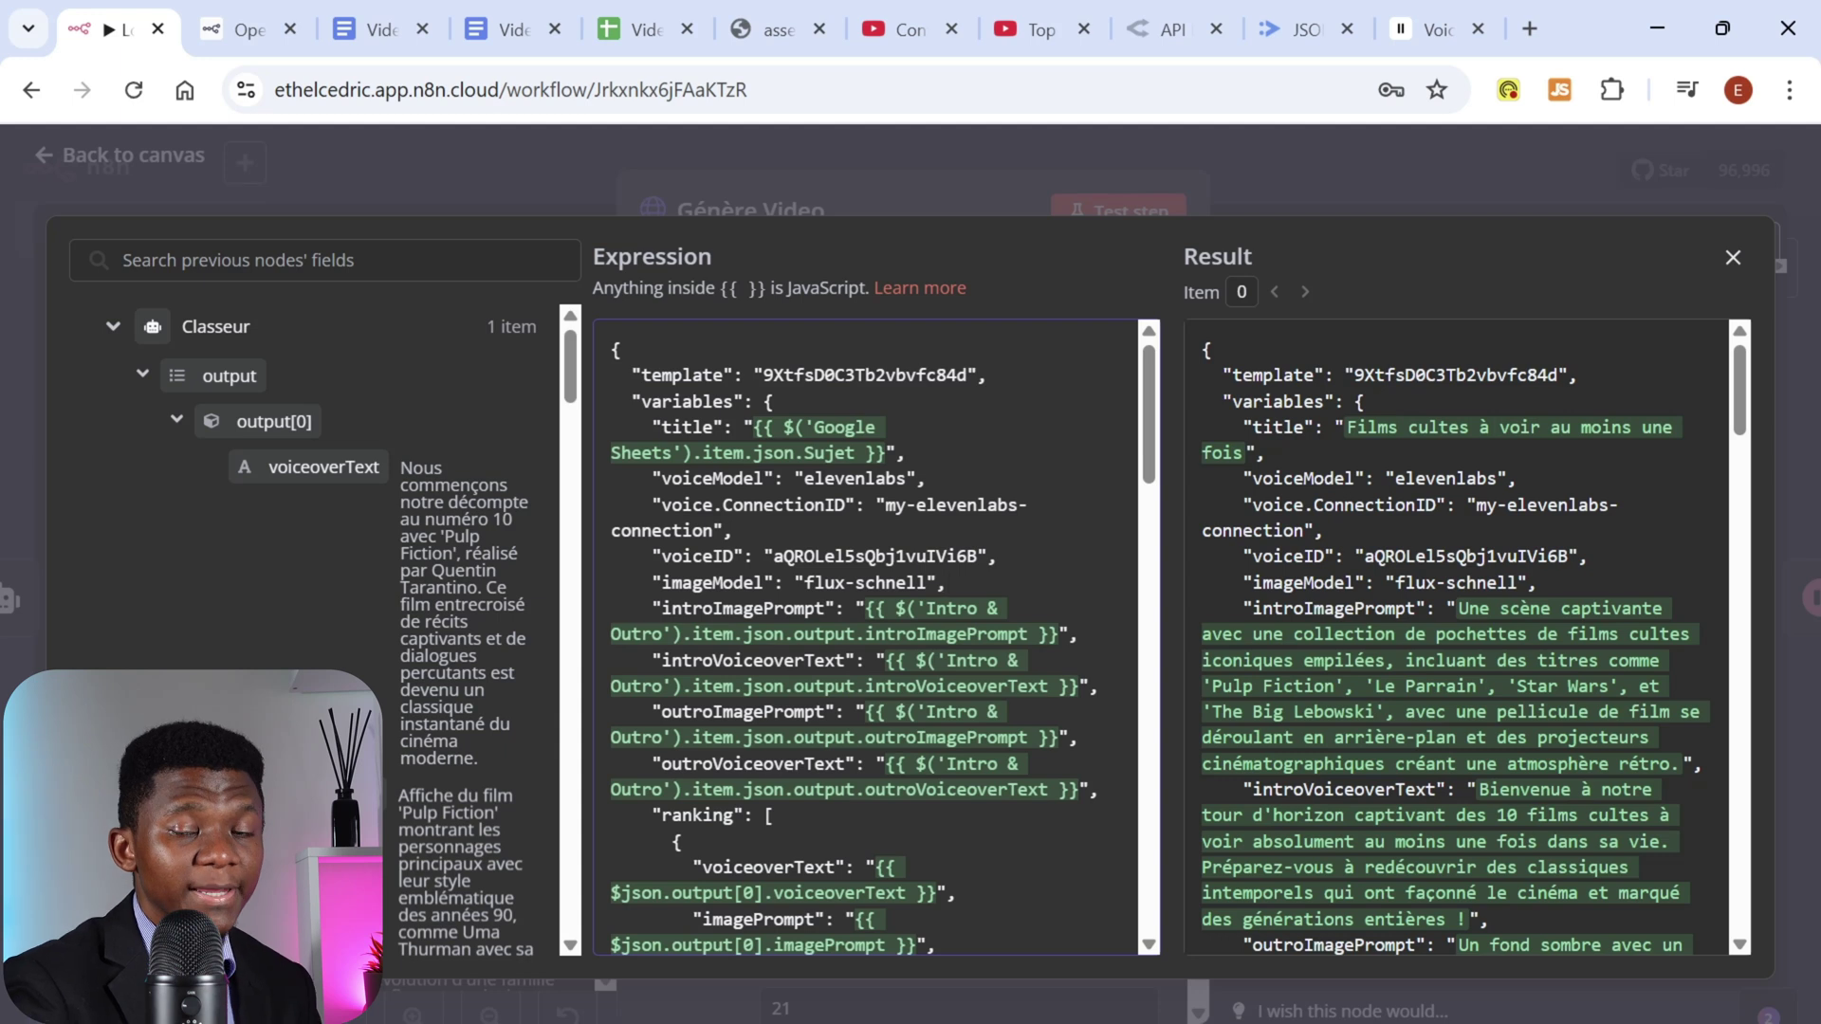
Step: Examine the remaining ranking entries, close the expanded JSON body and review the Génère Video node's redirect options
scroll(1153, 424, "down", 5)
scroll(1153, 424, "up", 5)
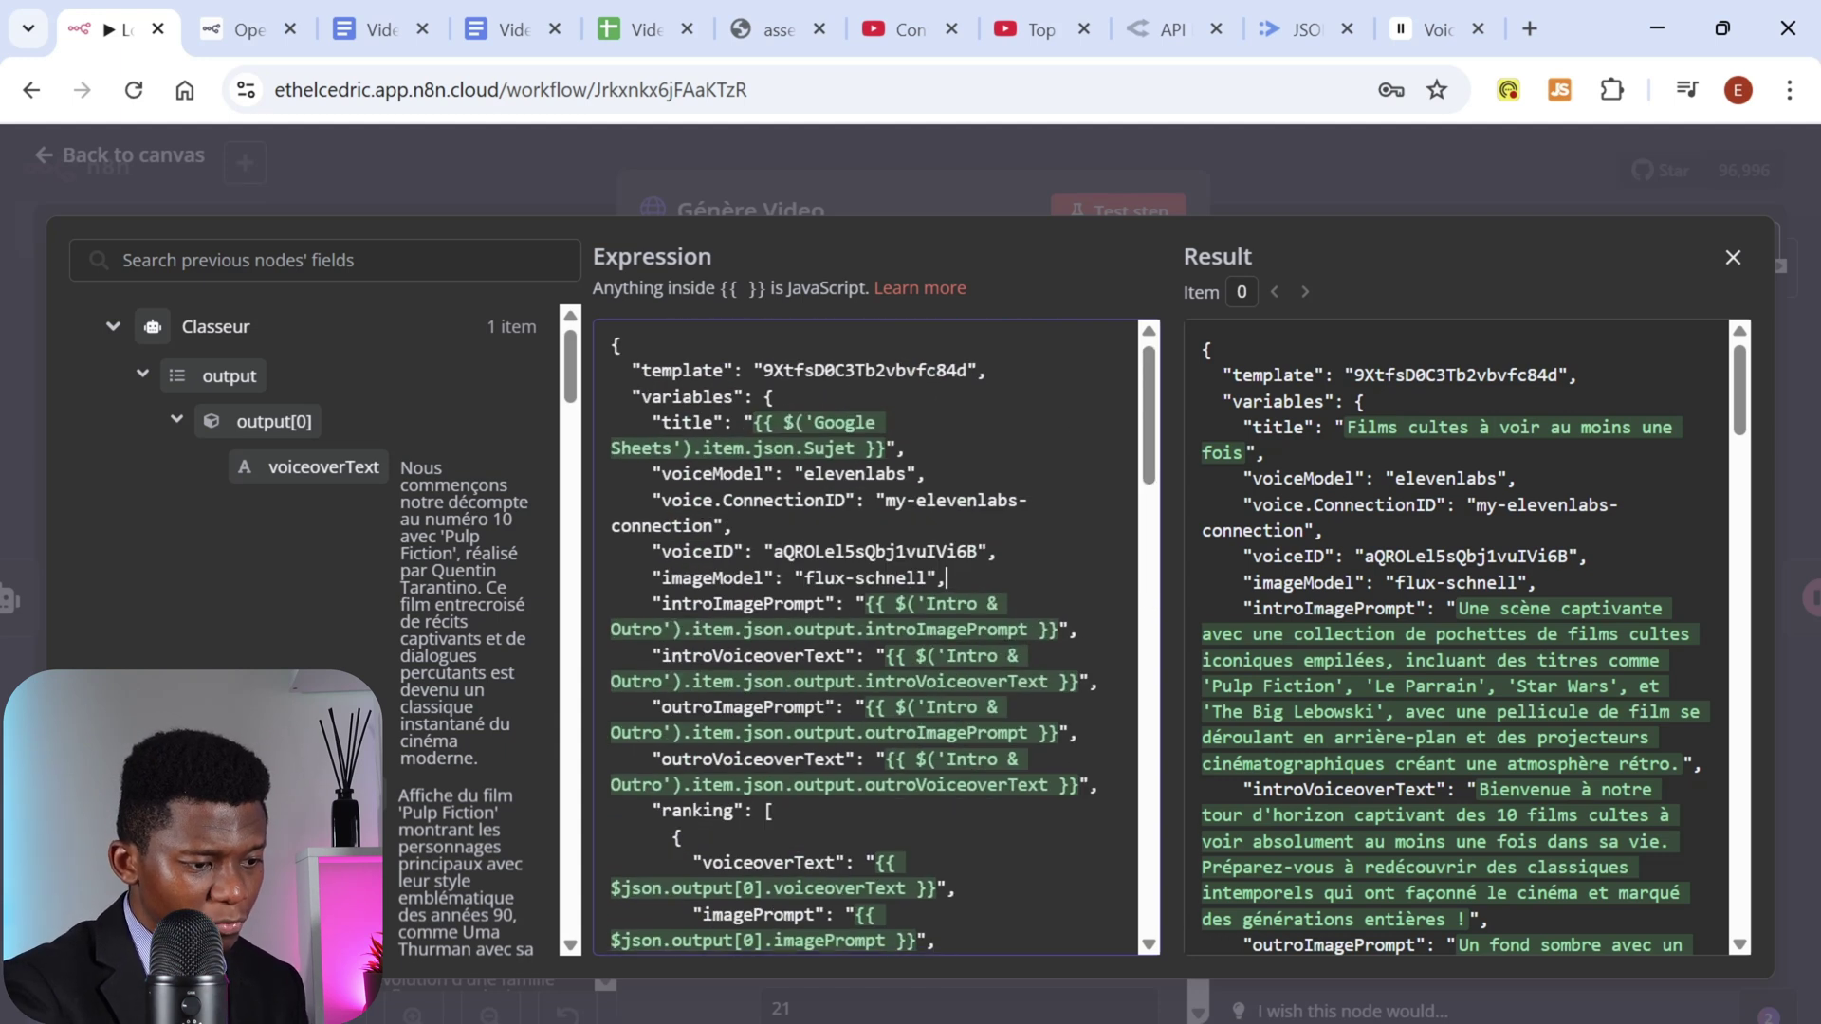
scroll(1153, 424, "down", 15)
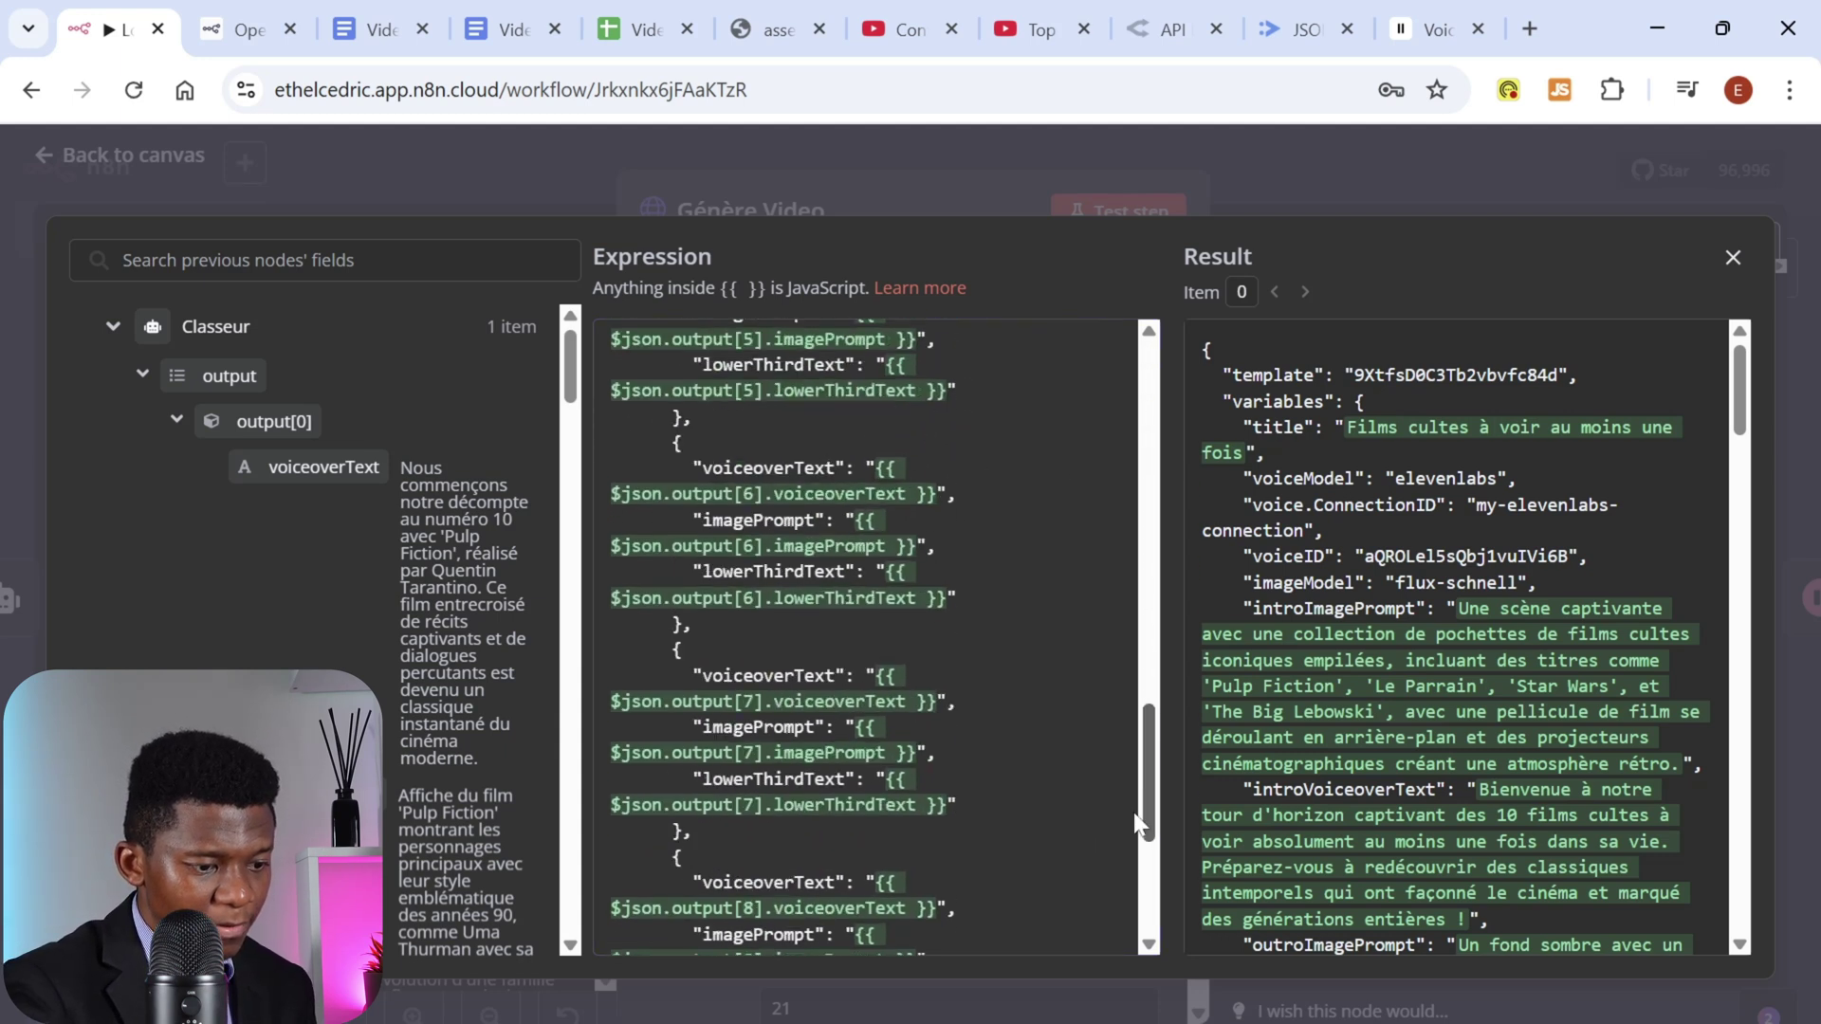
left_click(1348, 186)
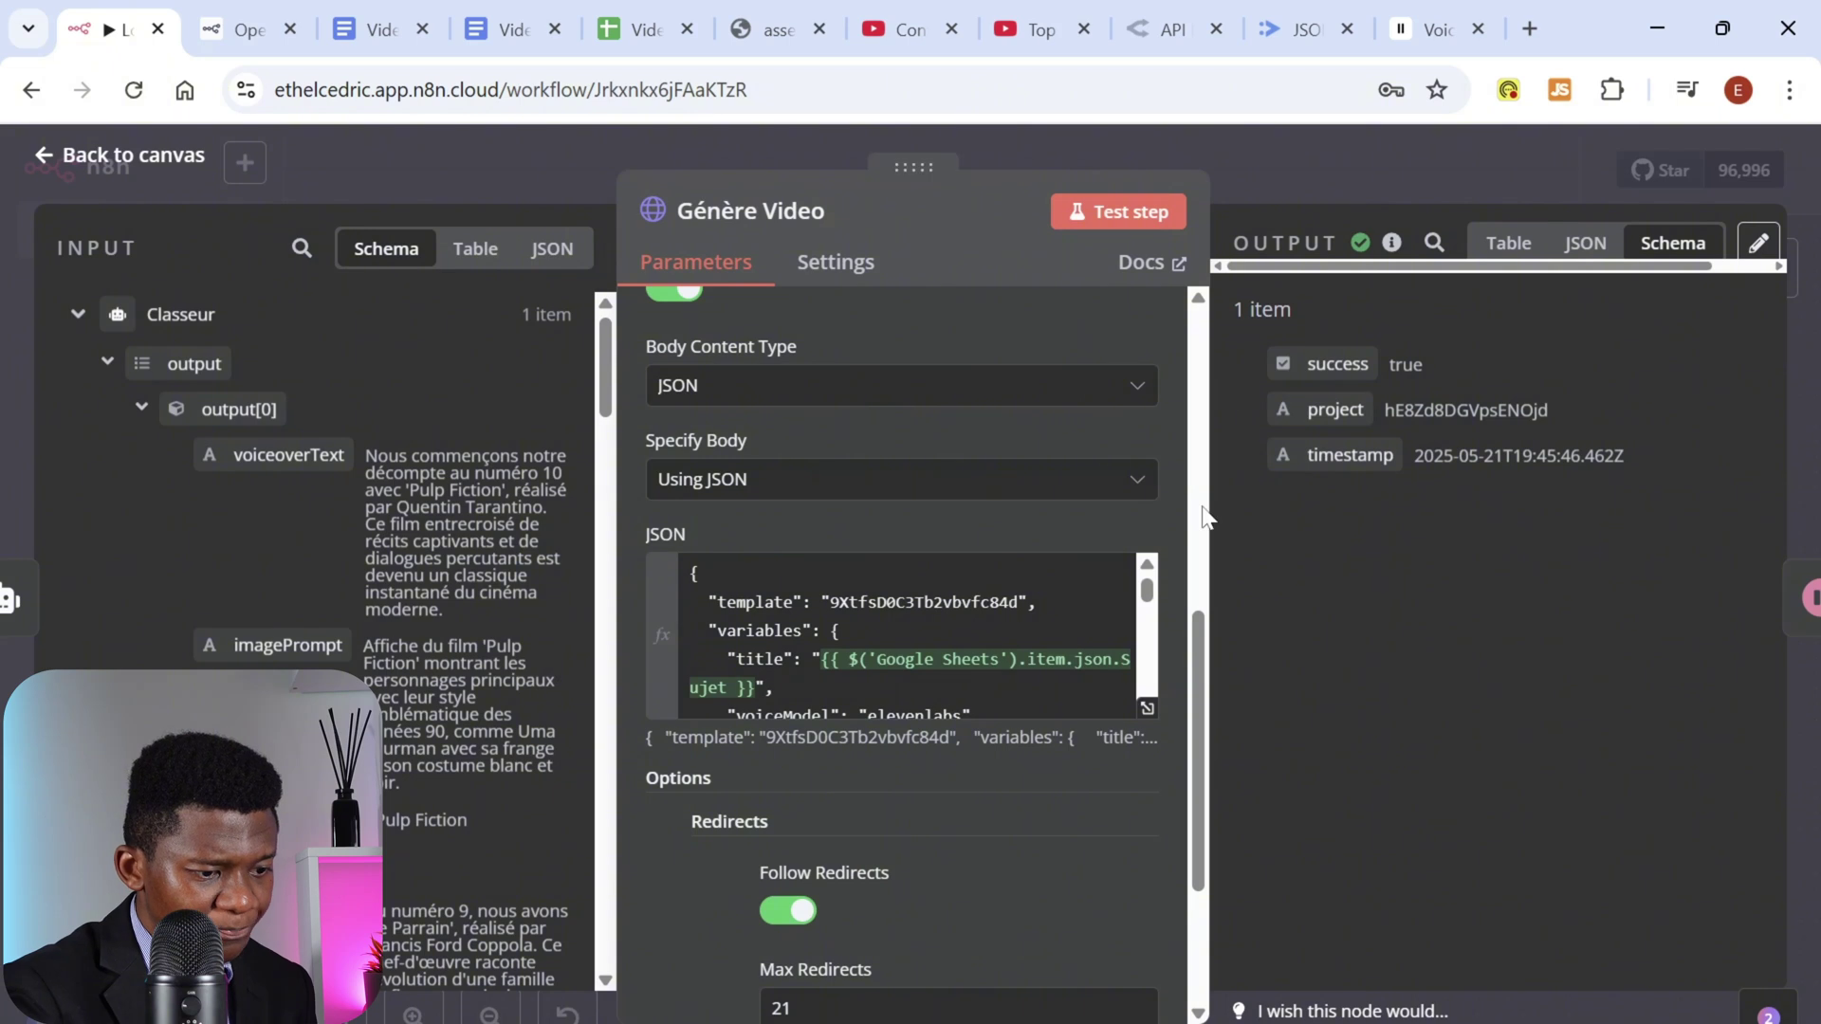
scroll(1167, 695, "down", 2)
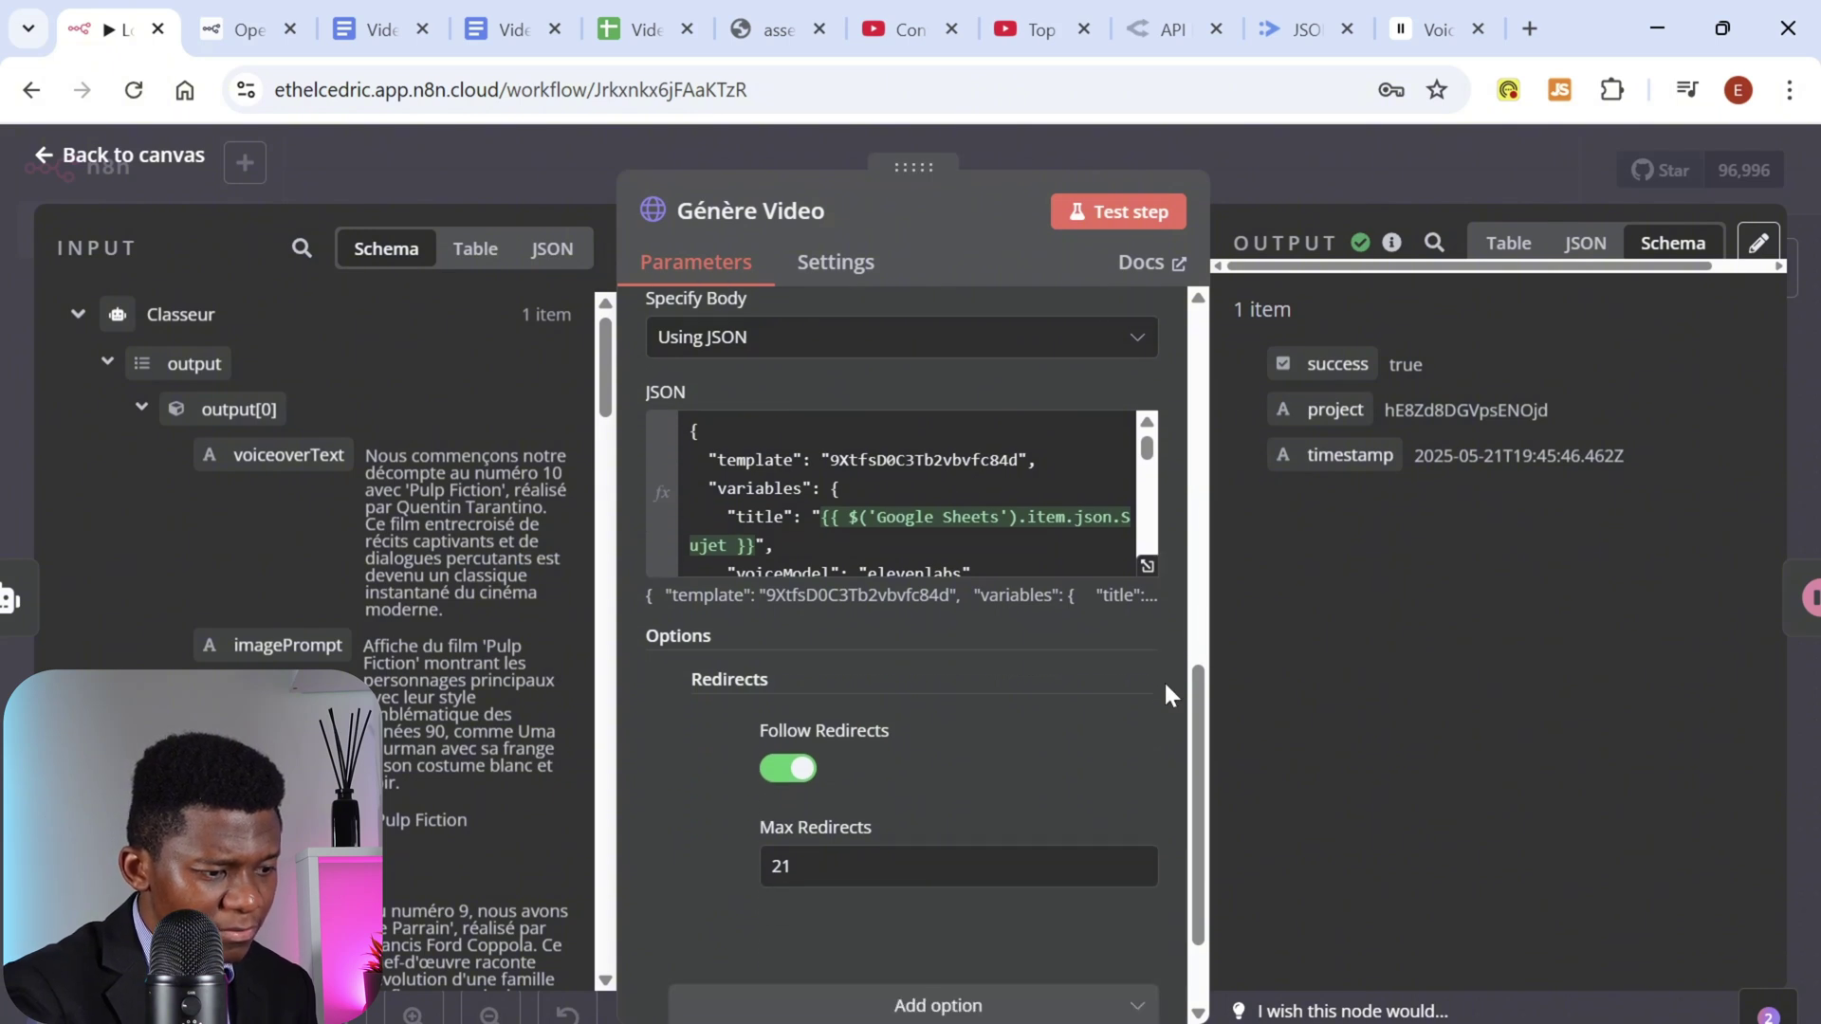
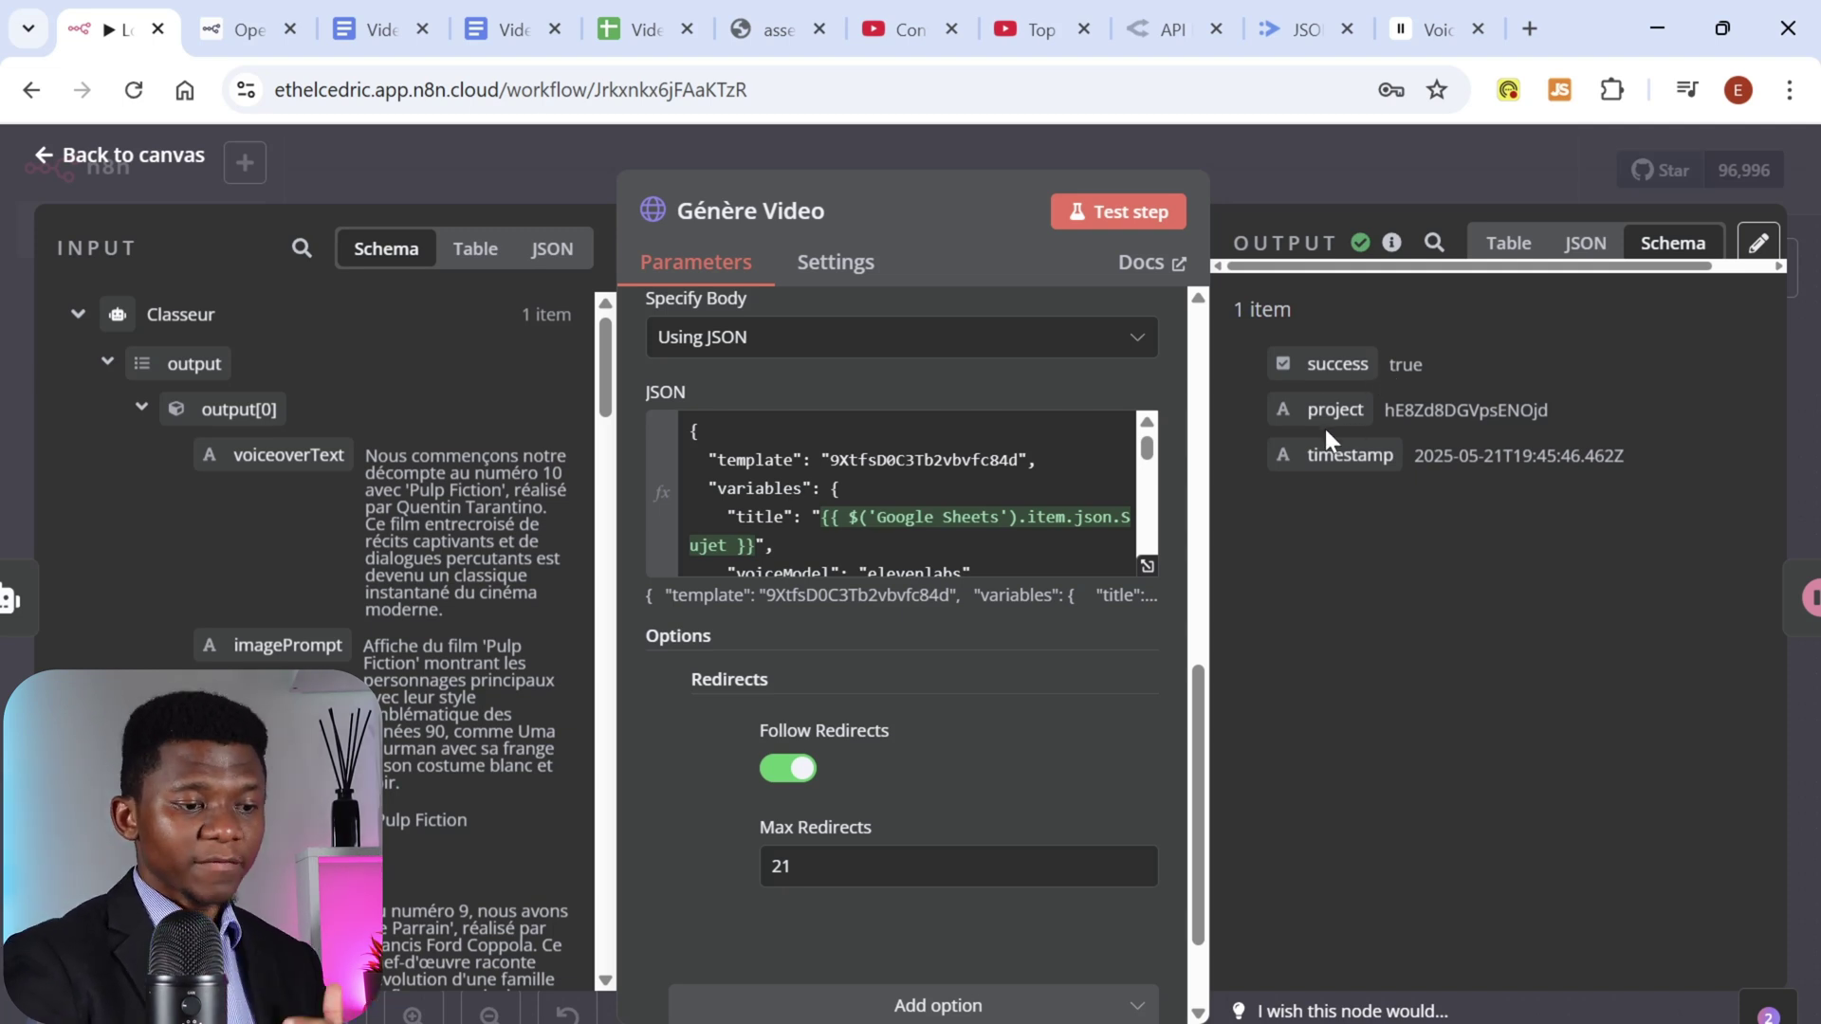
Step: Highlight the project ID in Génère Video's output and the matching project in JSON2Video's render logs, and return to n8n to close the node
double_click(1465, 410)
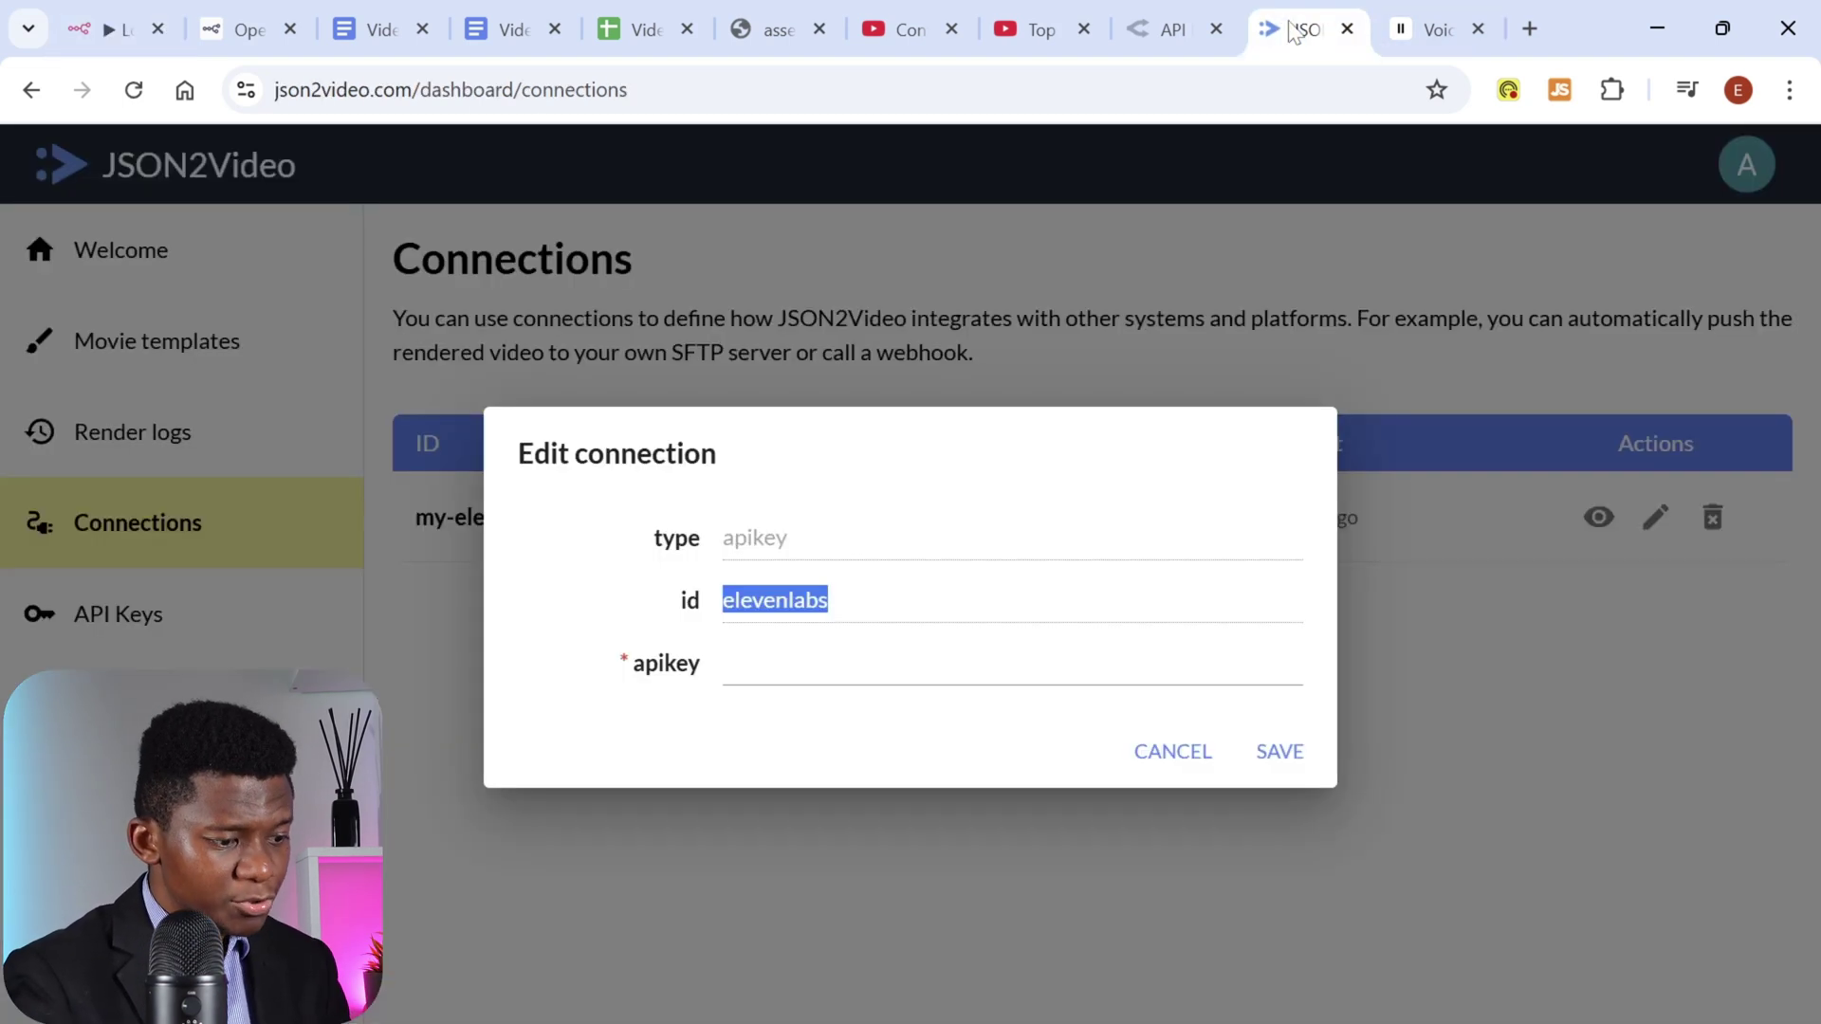
left_click(1298, 30)
left_click(1168, 753)
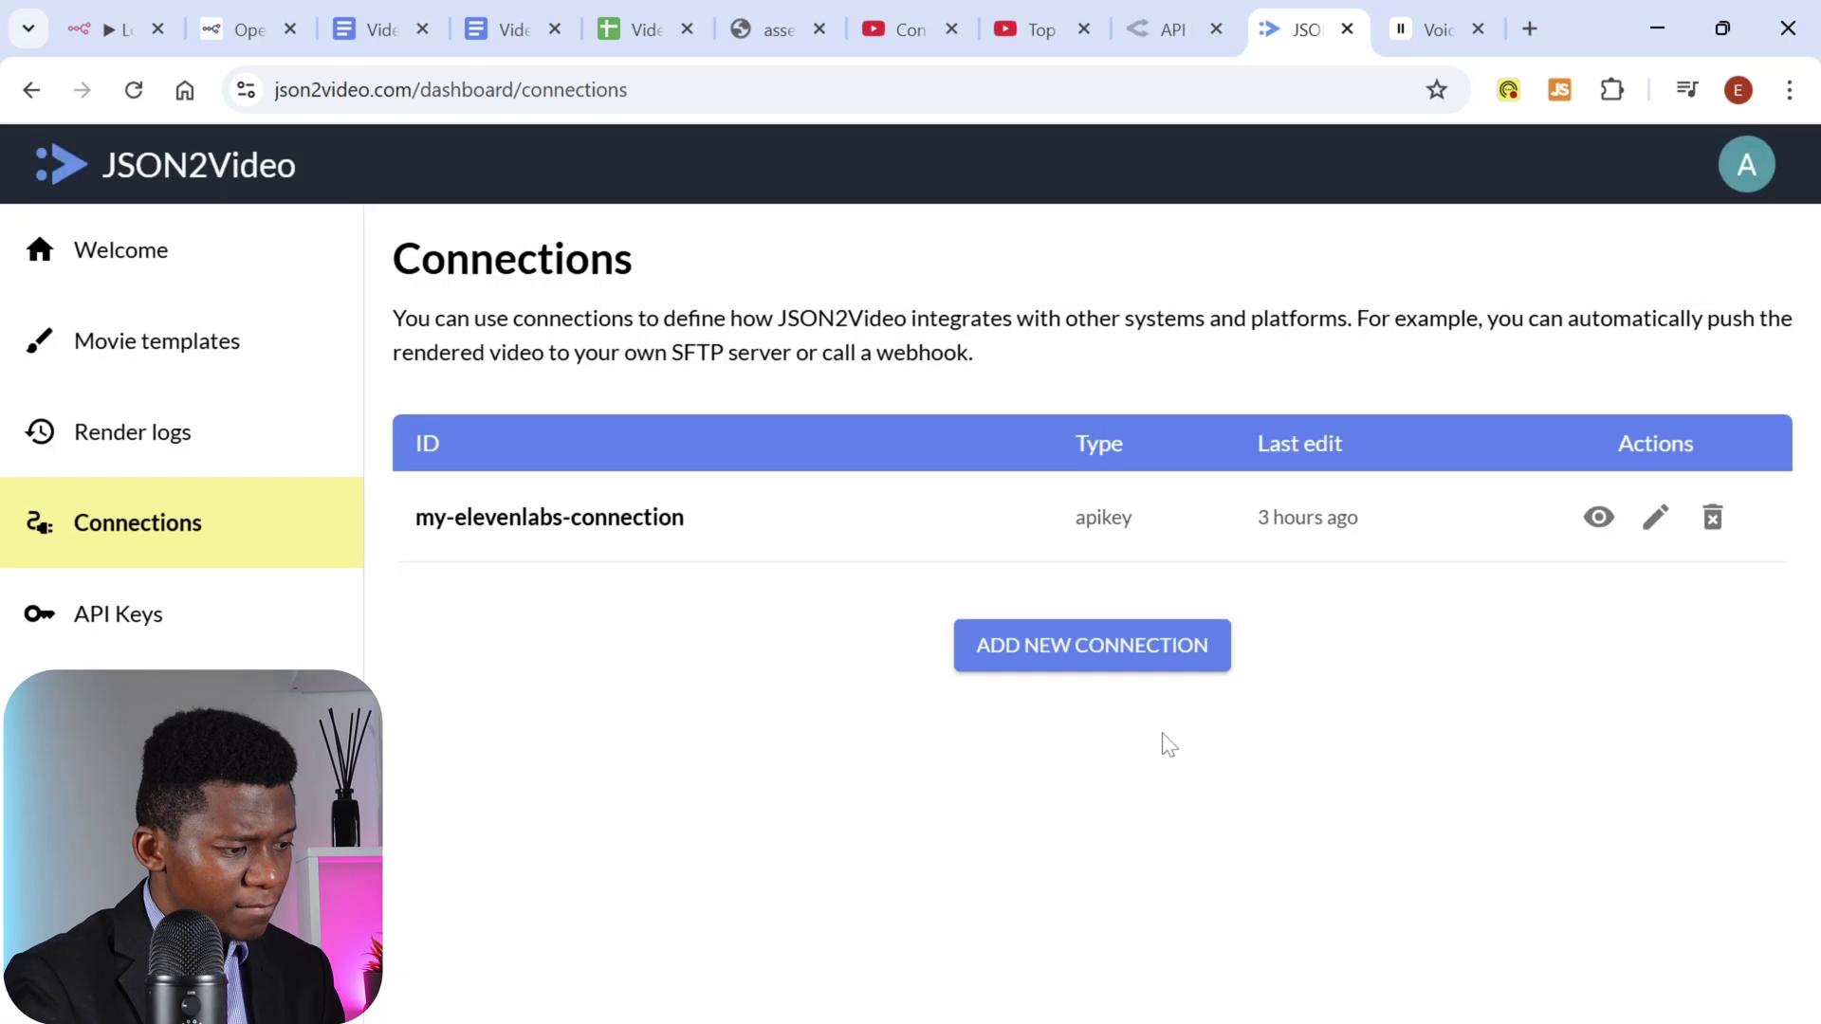
left_click(124, 434)
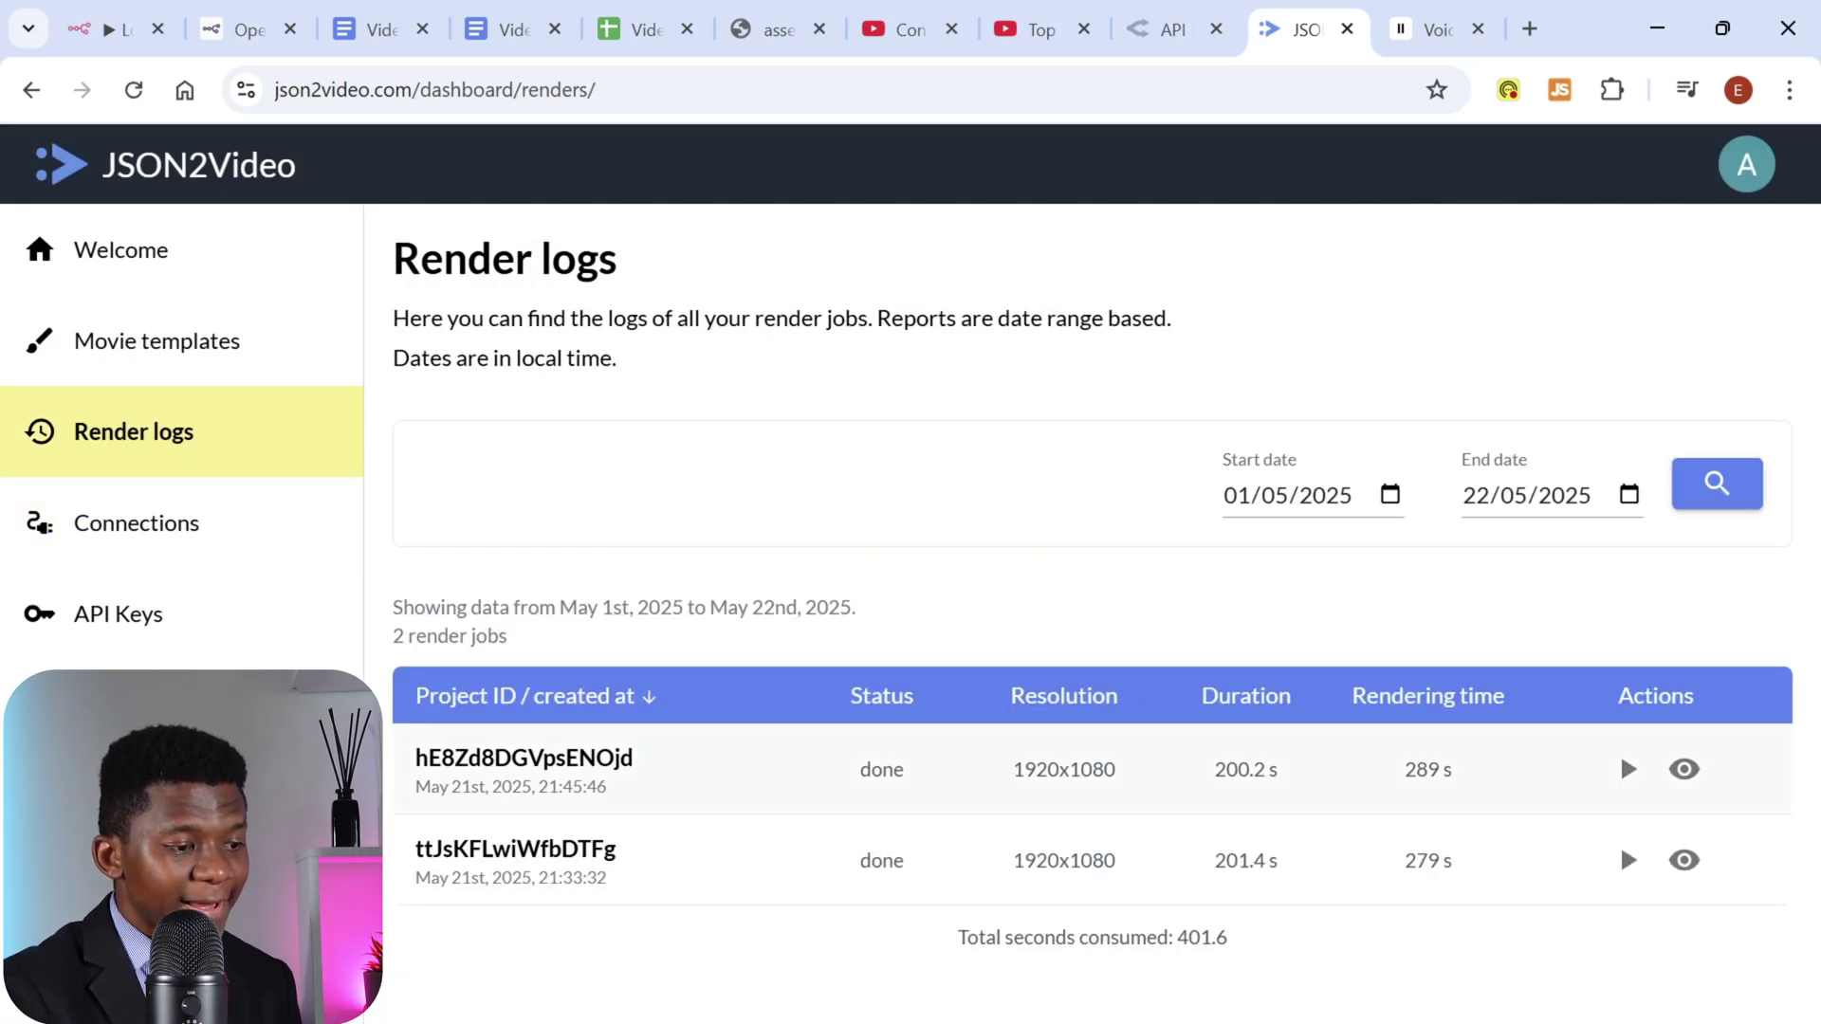
double_click(524, 756)
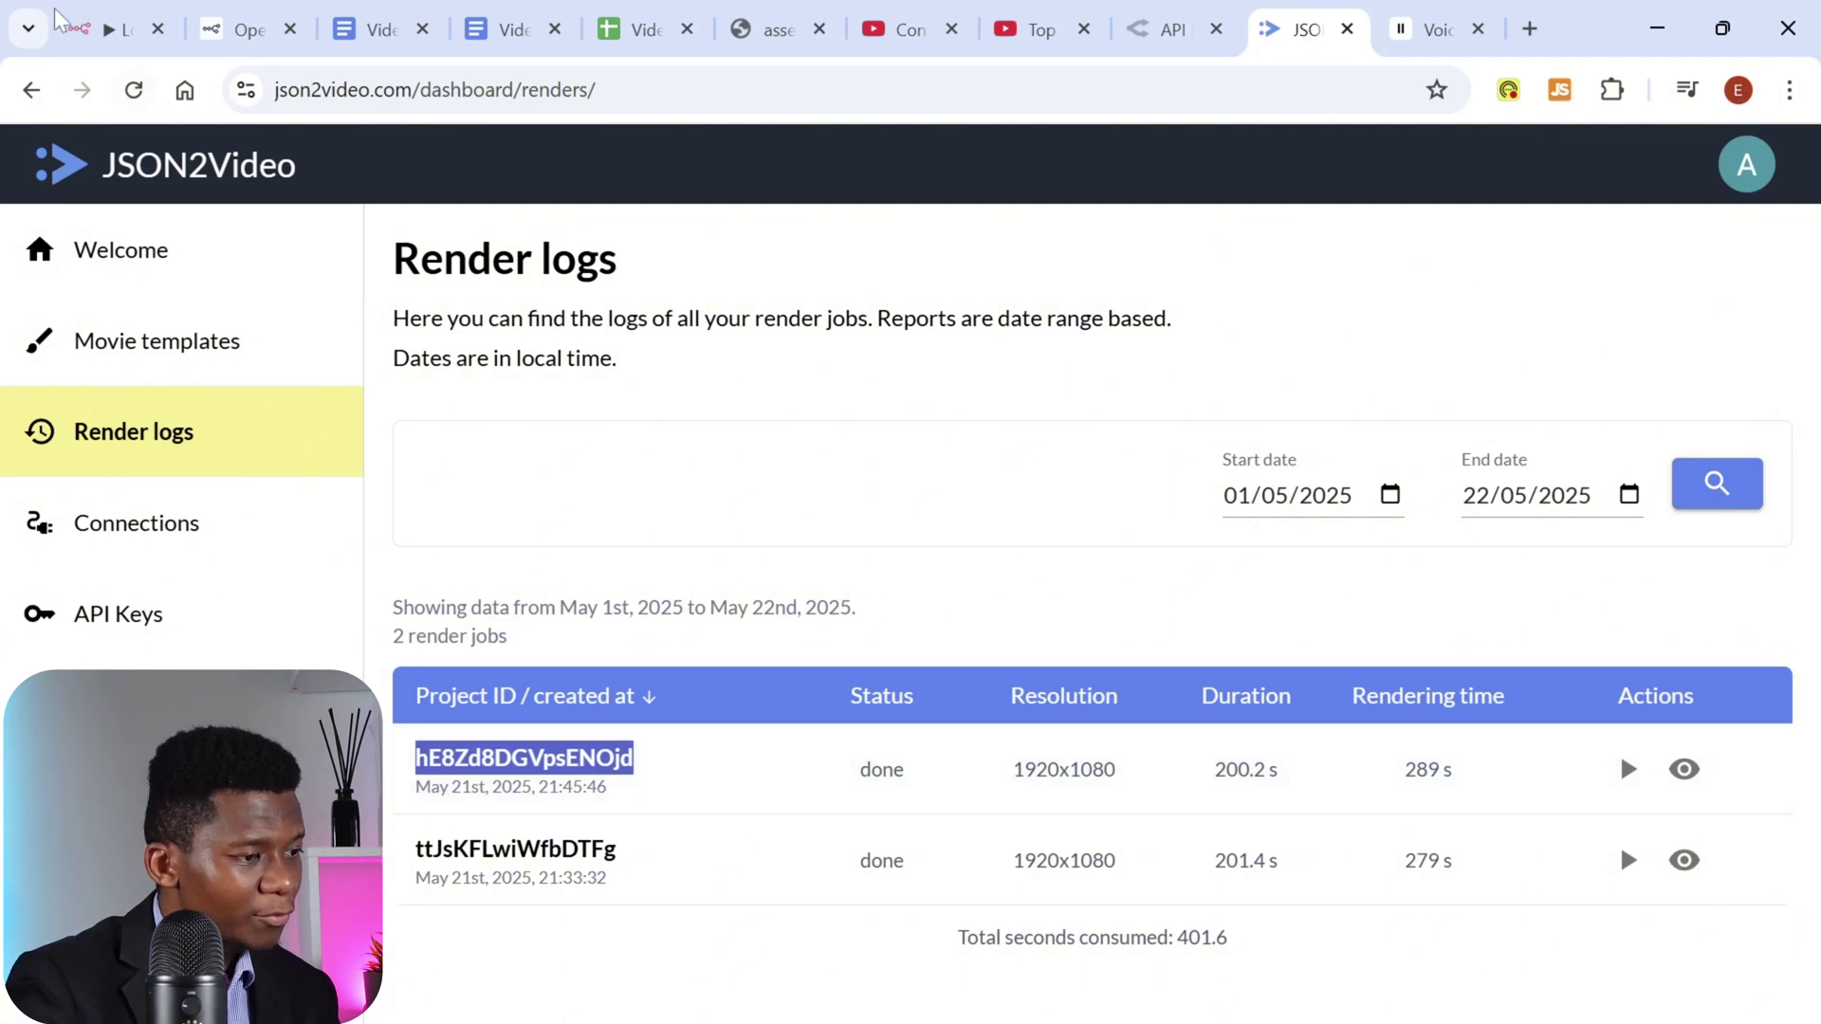
left_click(79, 31)
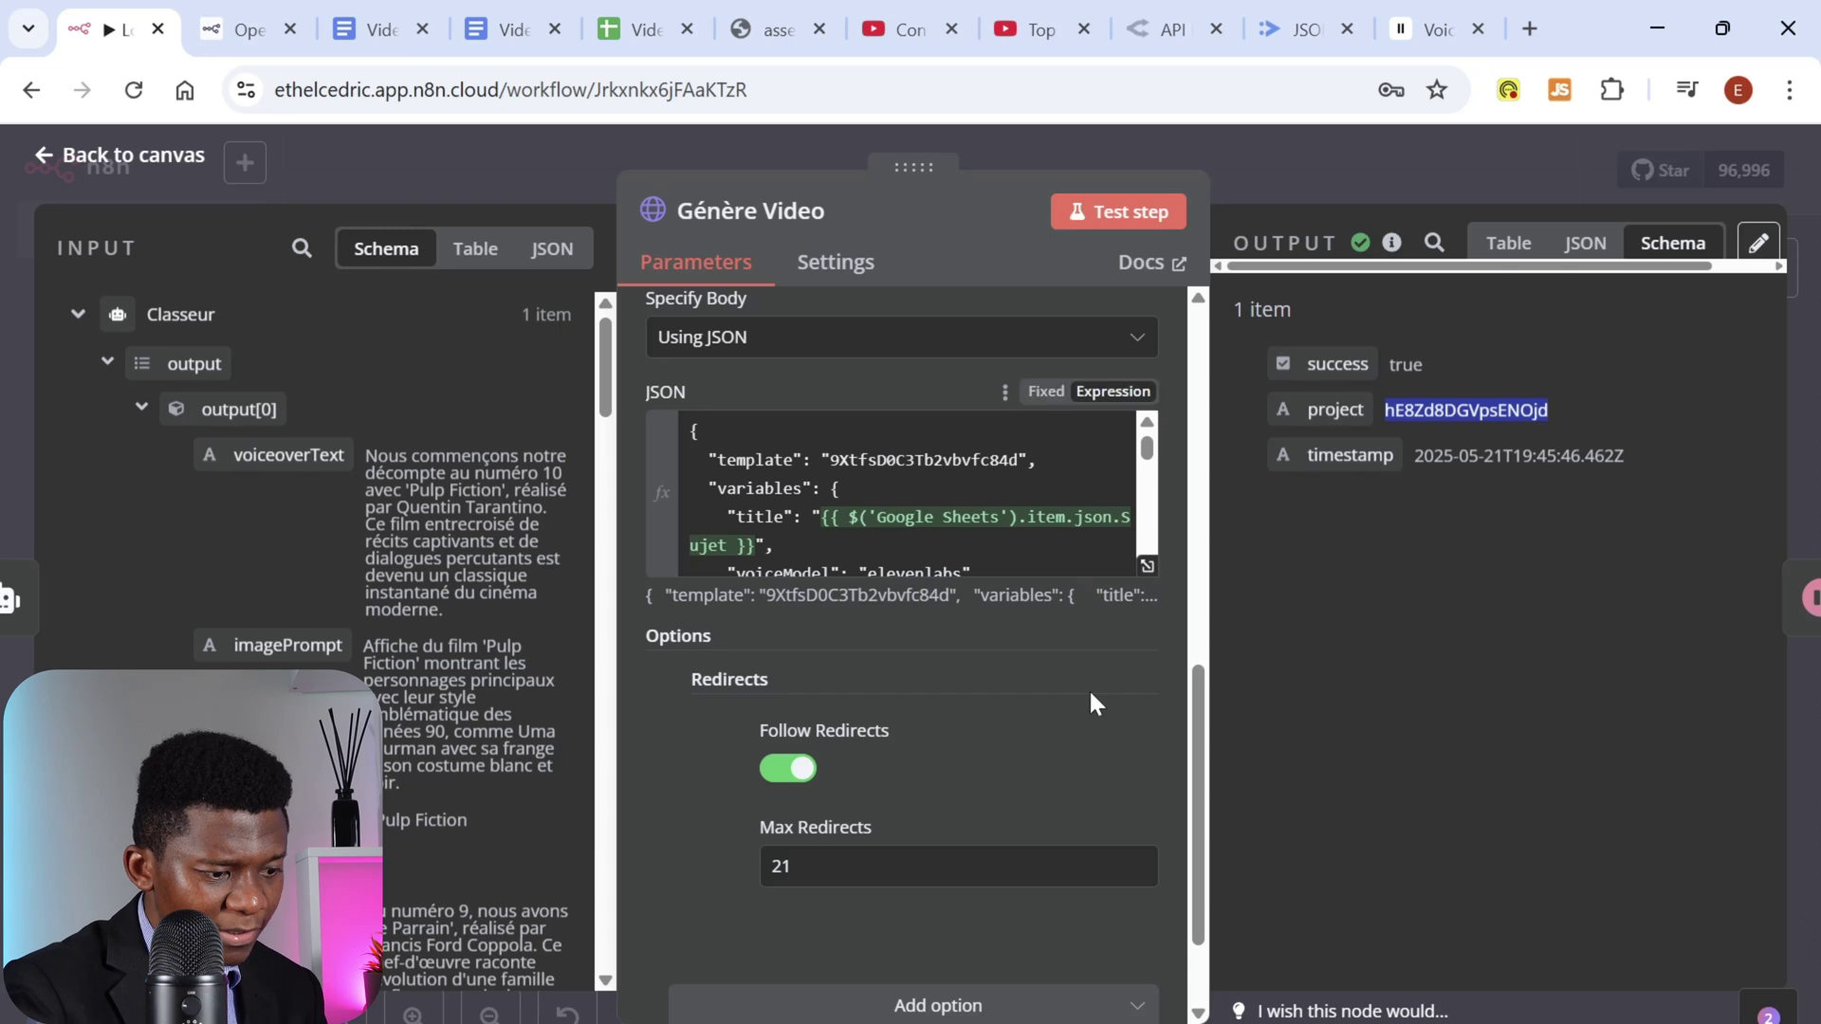
left_click(1273, 154)
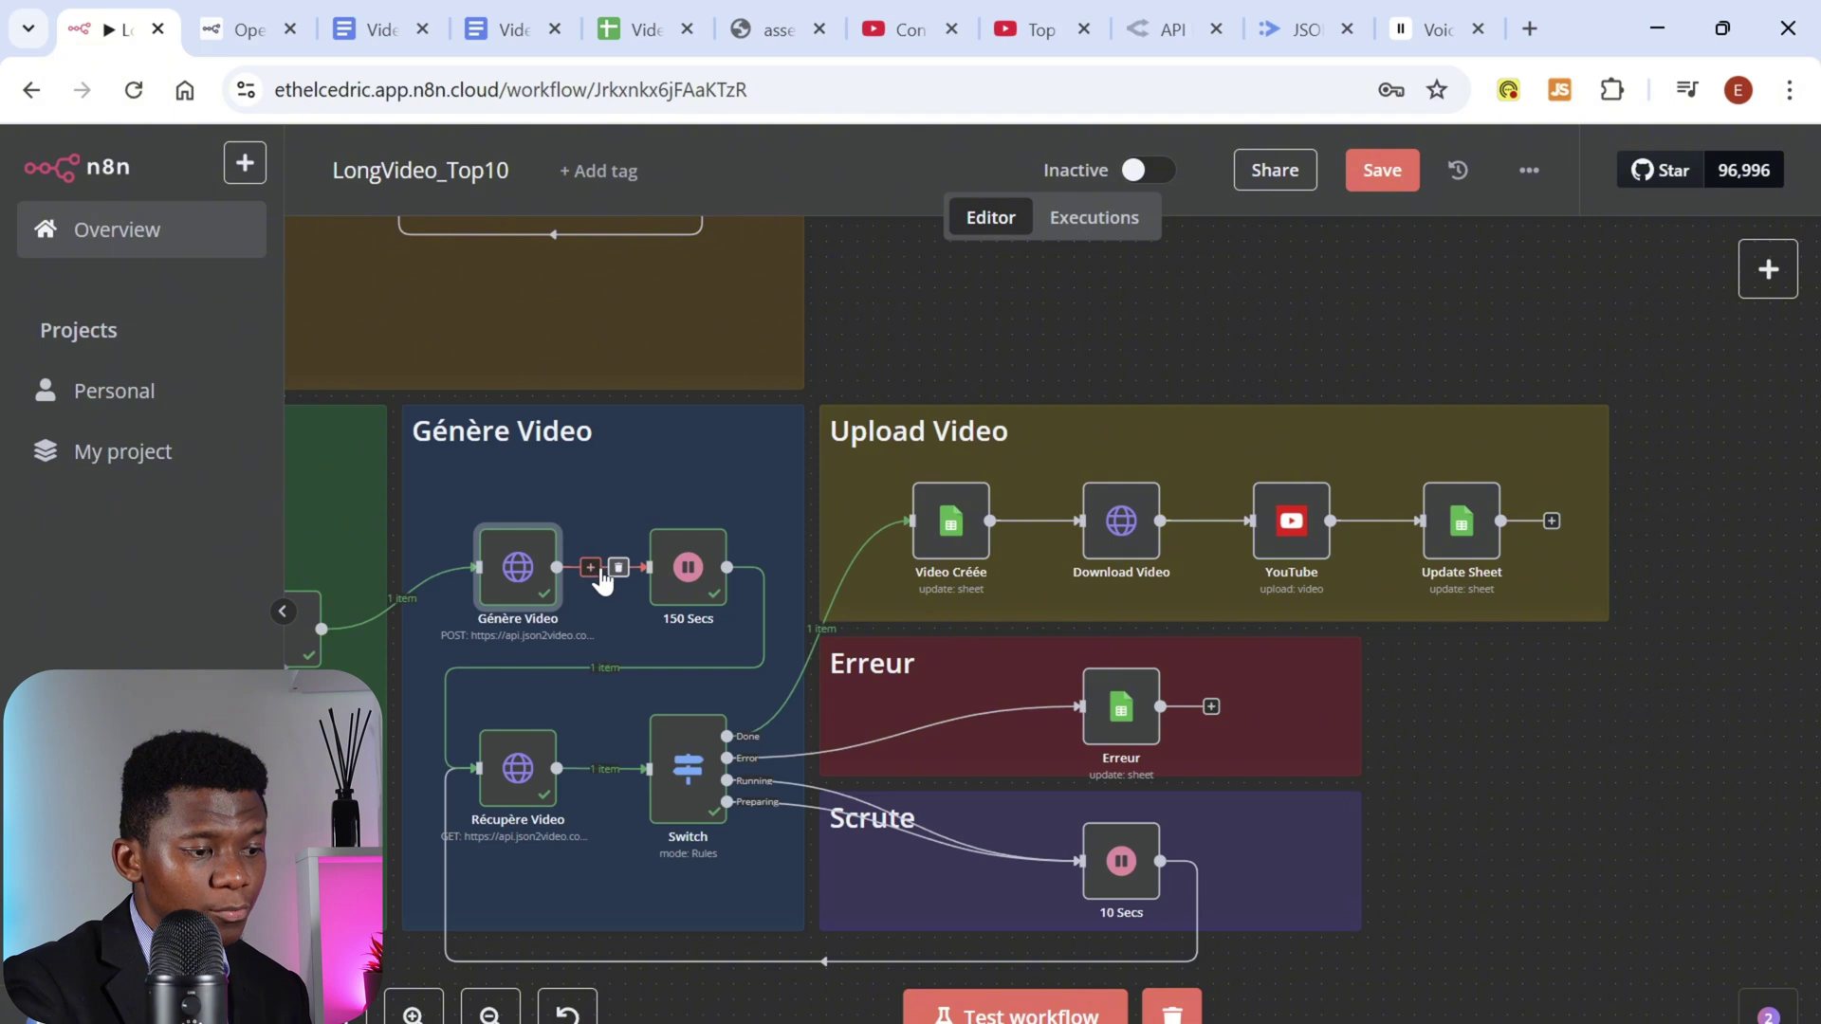
Step: Search the node list for Wait from the connection between Génère Video and 150 Secs, and close the list
left_click(590, 568)
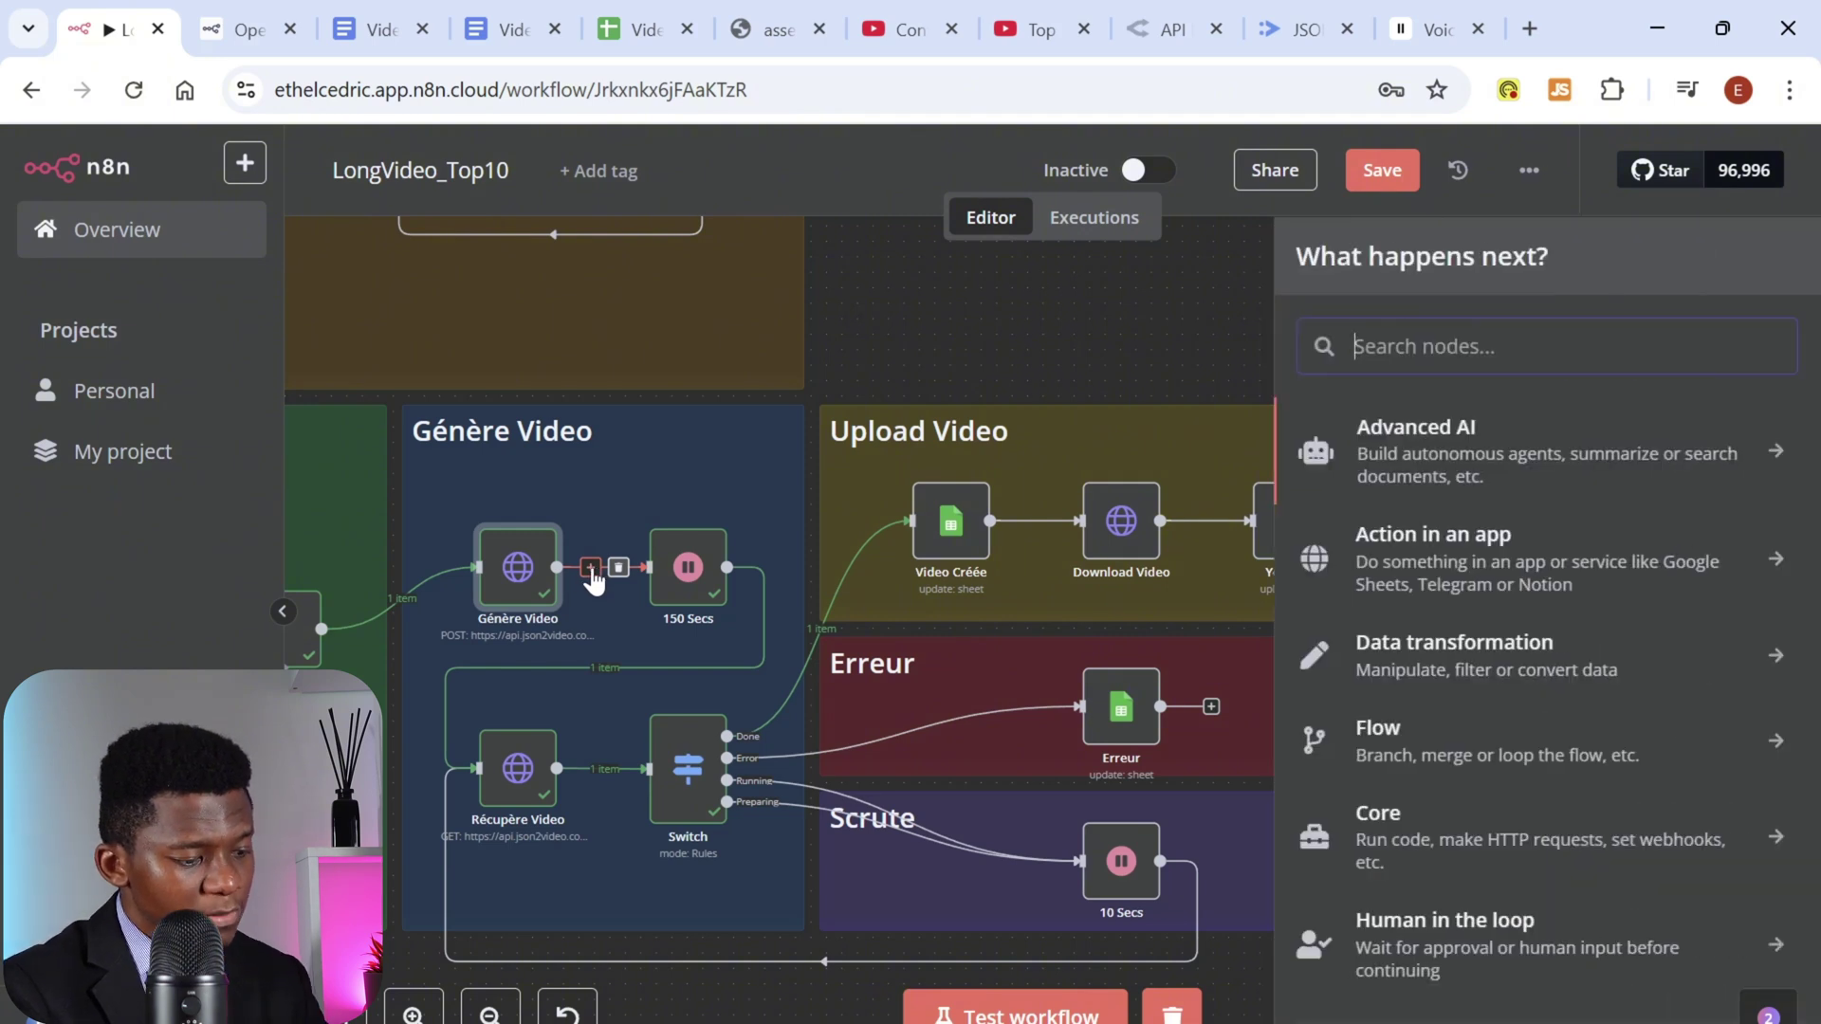
type("wai")
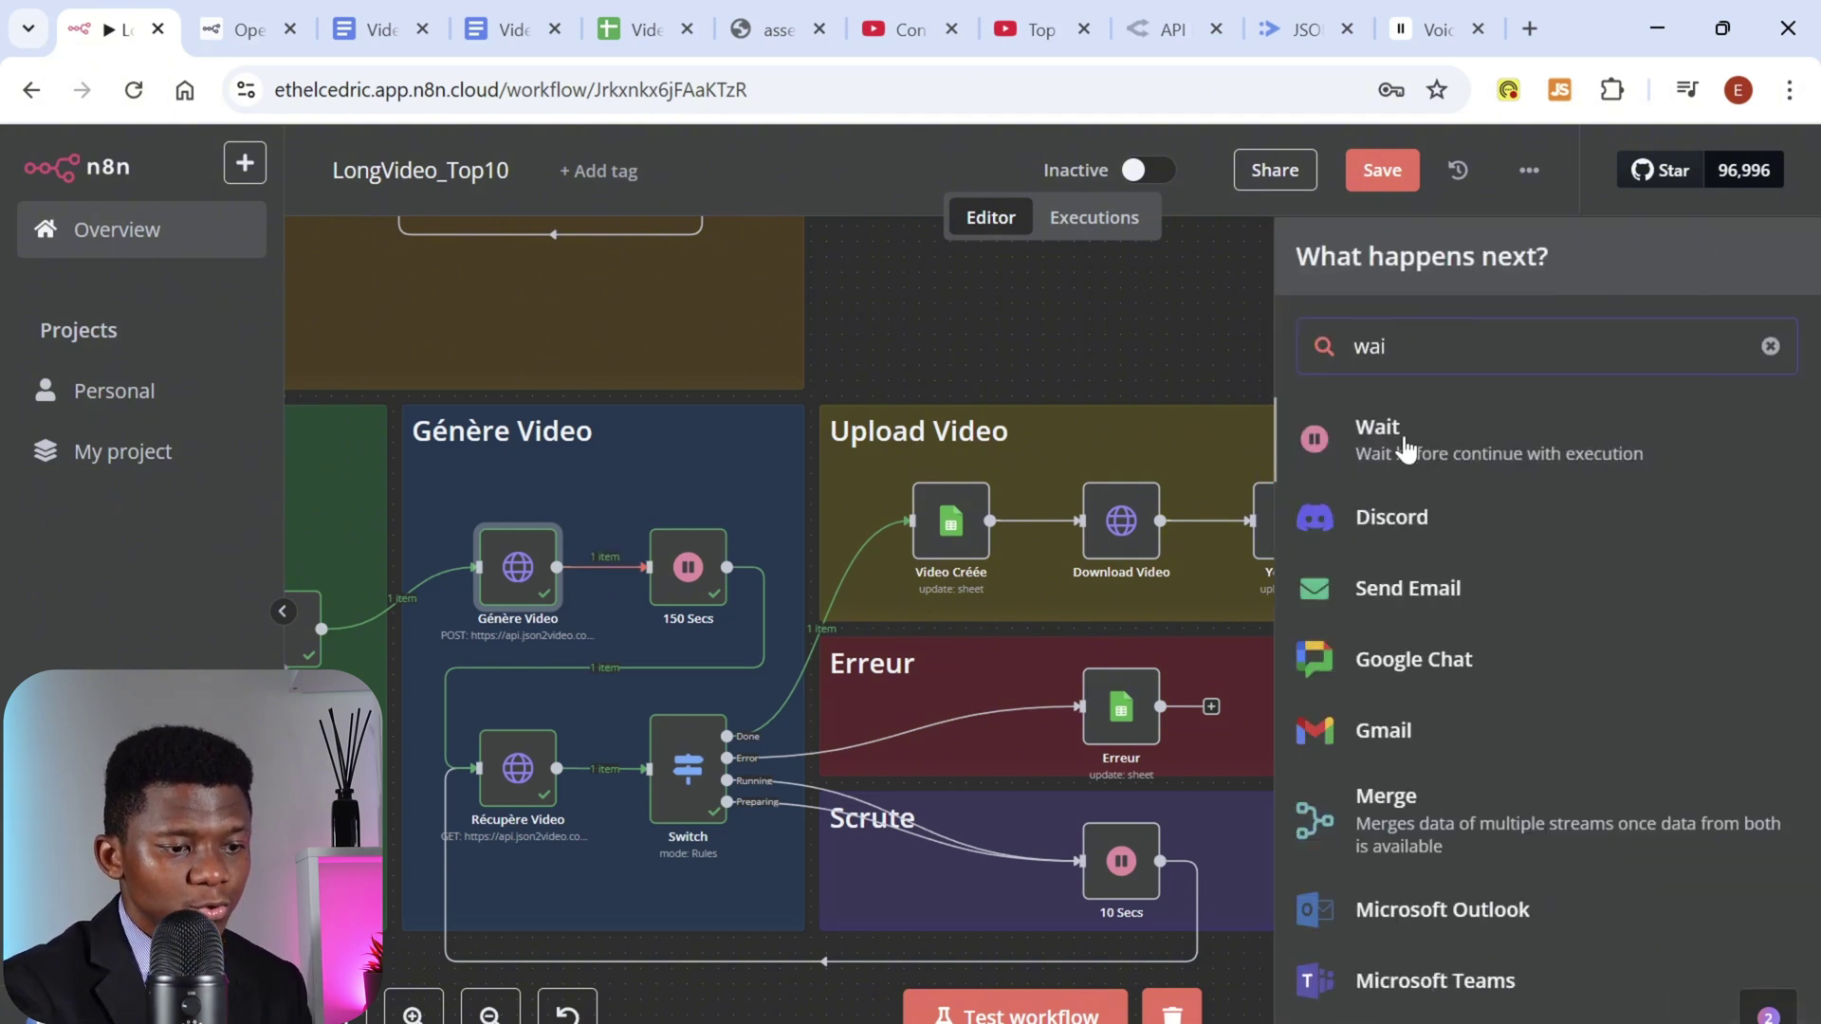
left_click(1072, 354)
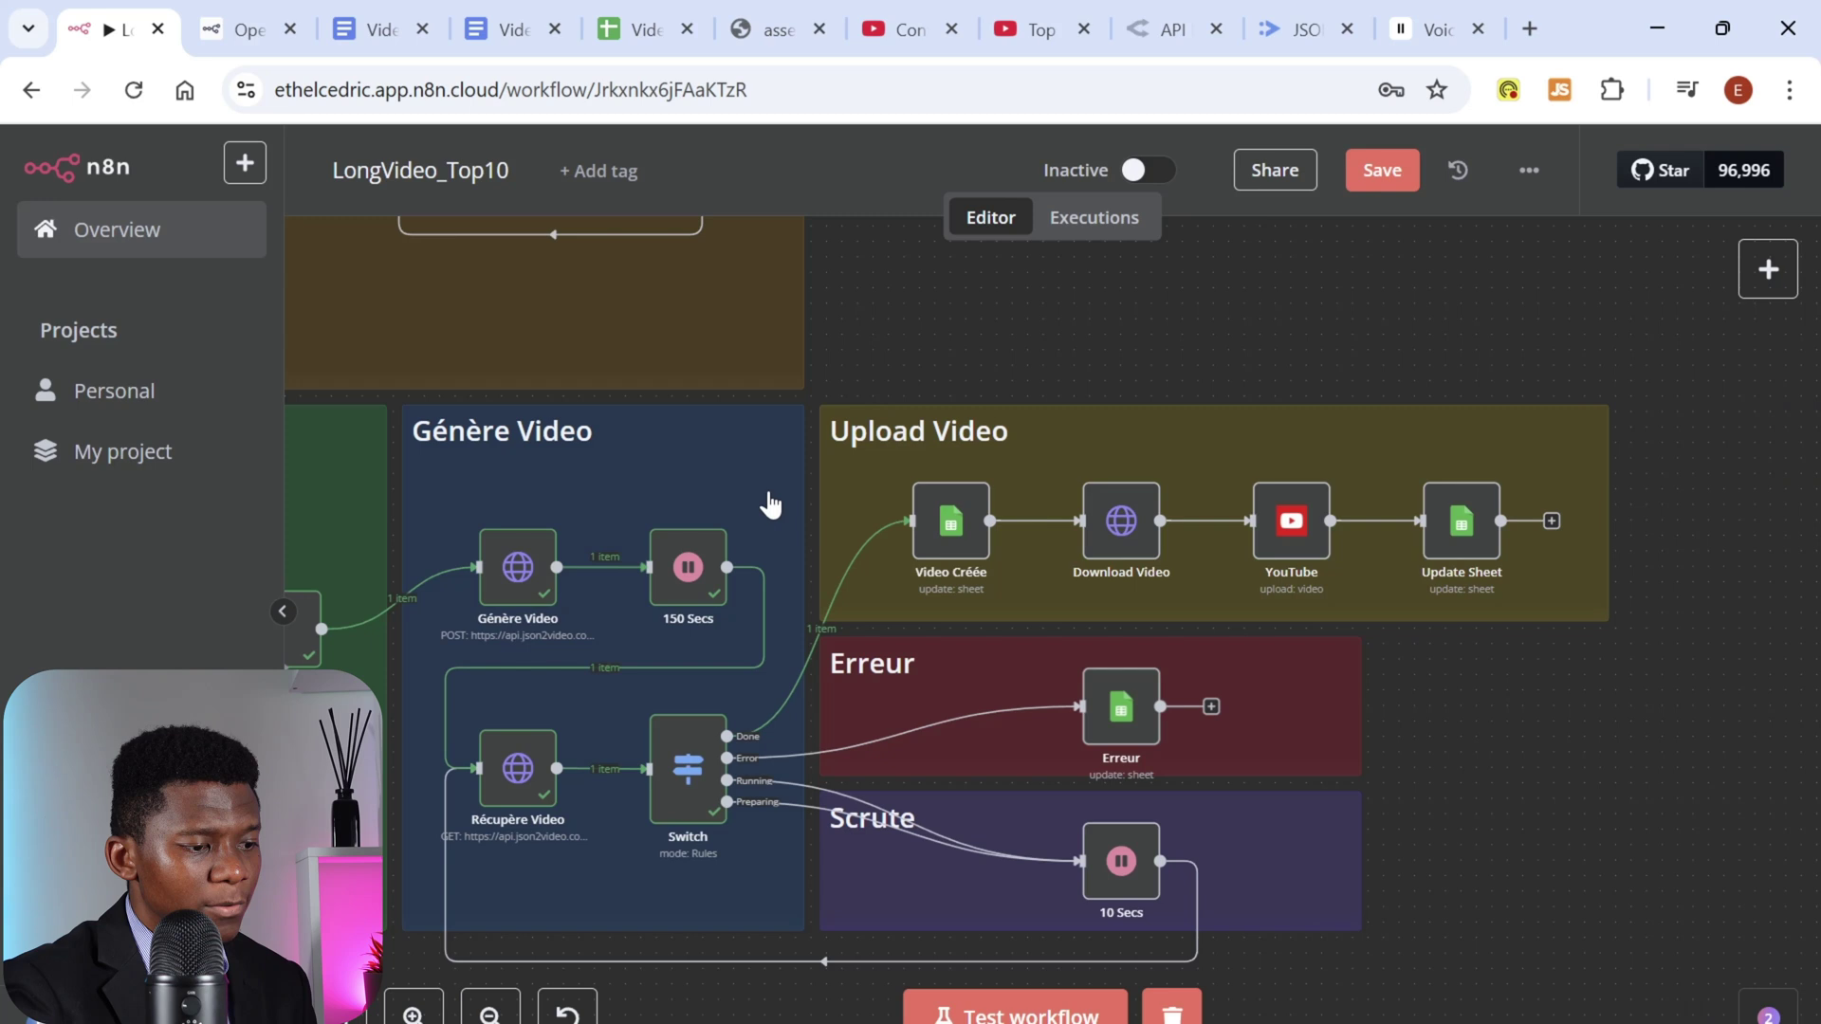
Step: Examine the 150 Secs node's resume options, keep After Time Interval, highlight its wait amount and close the node
double_click(688, 567)
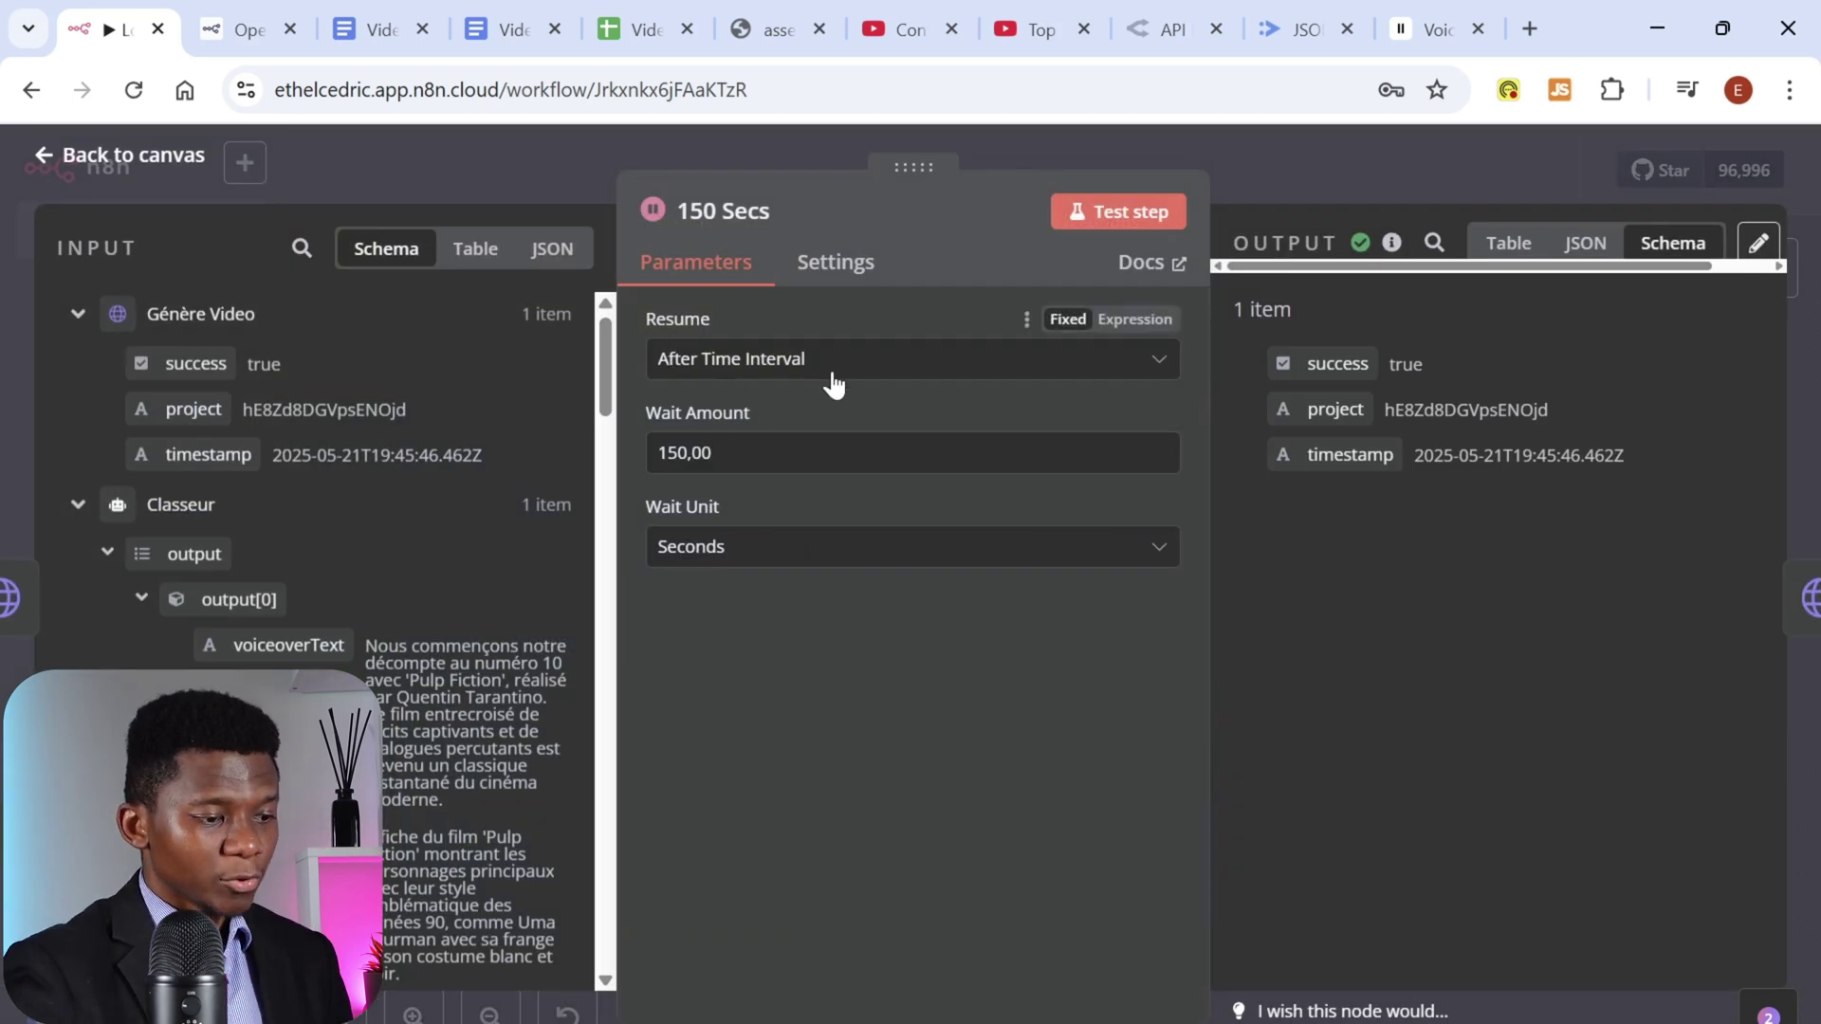
left_click(875, 375)
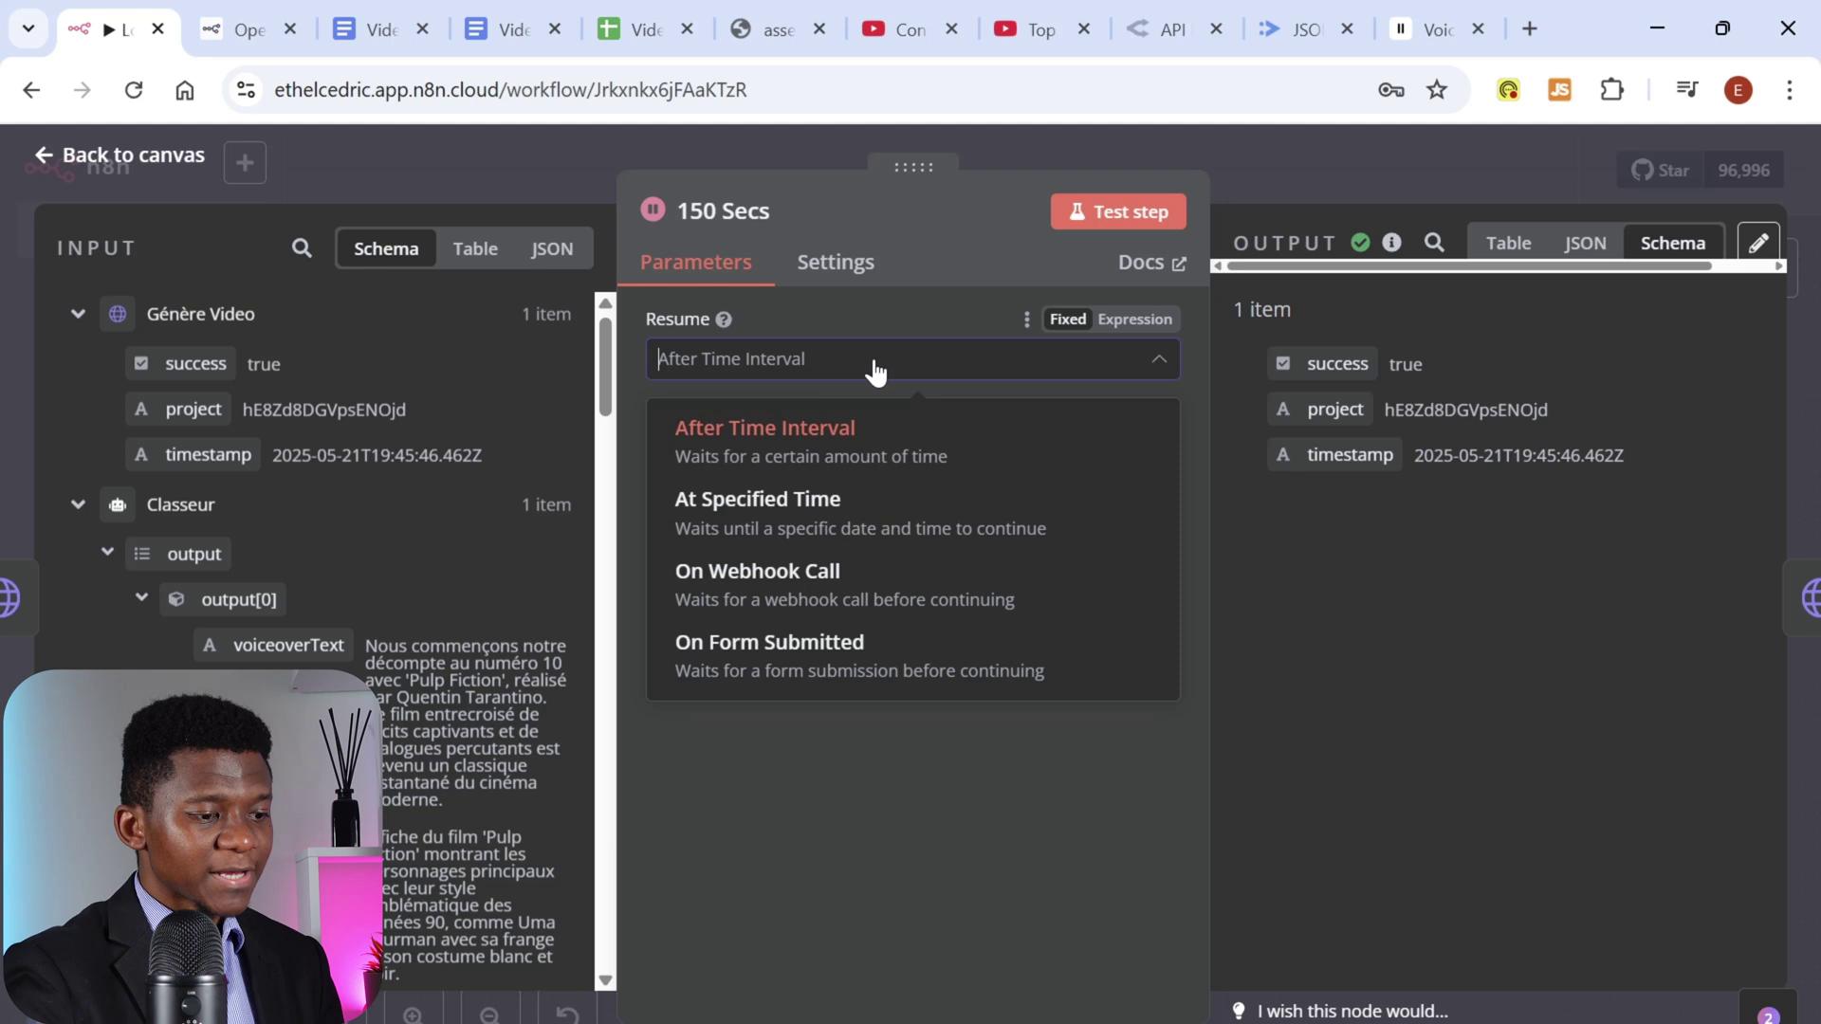
left_click(835, 425)
left_click_drag(714, 454, 645, 460)
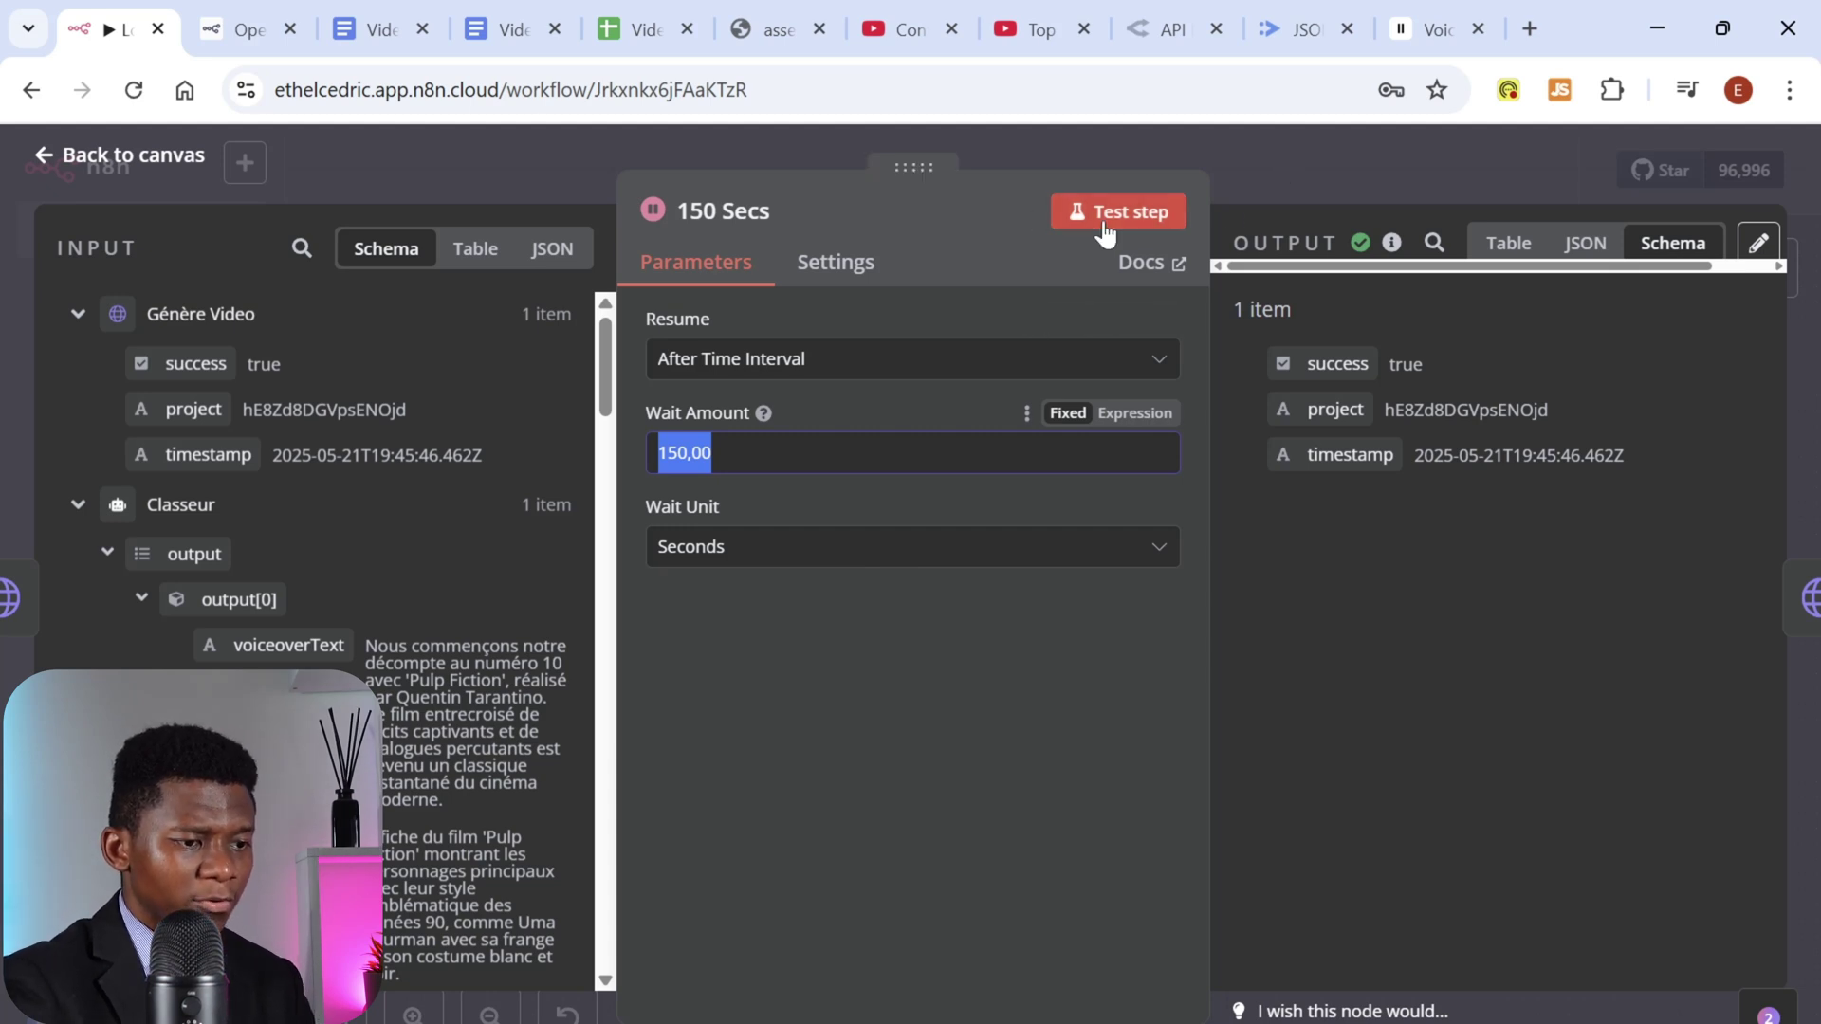
left_click(1295, 157)
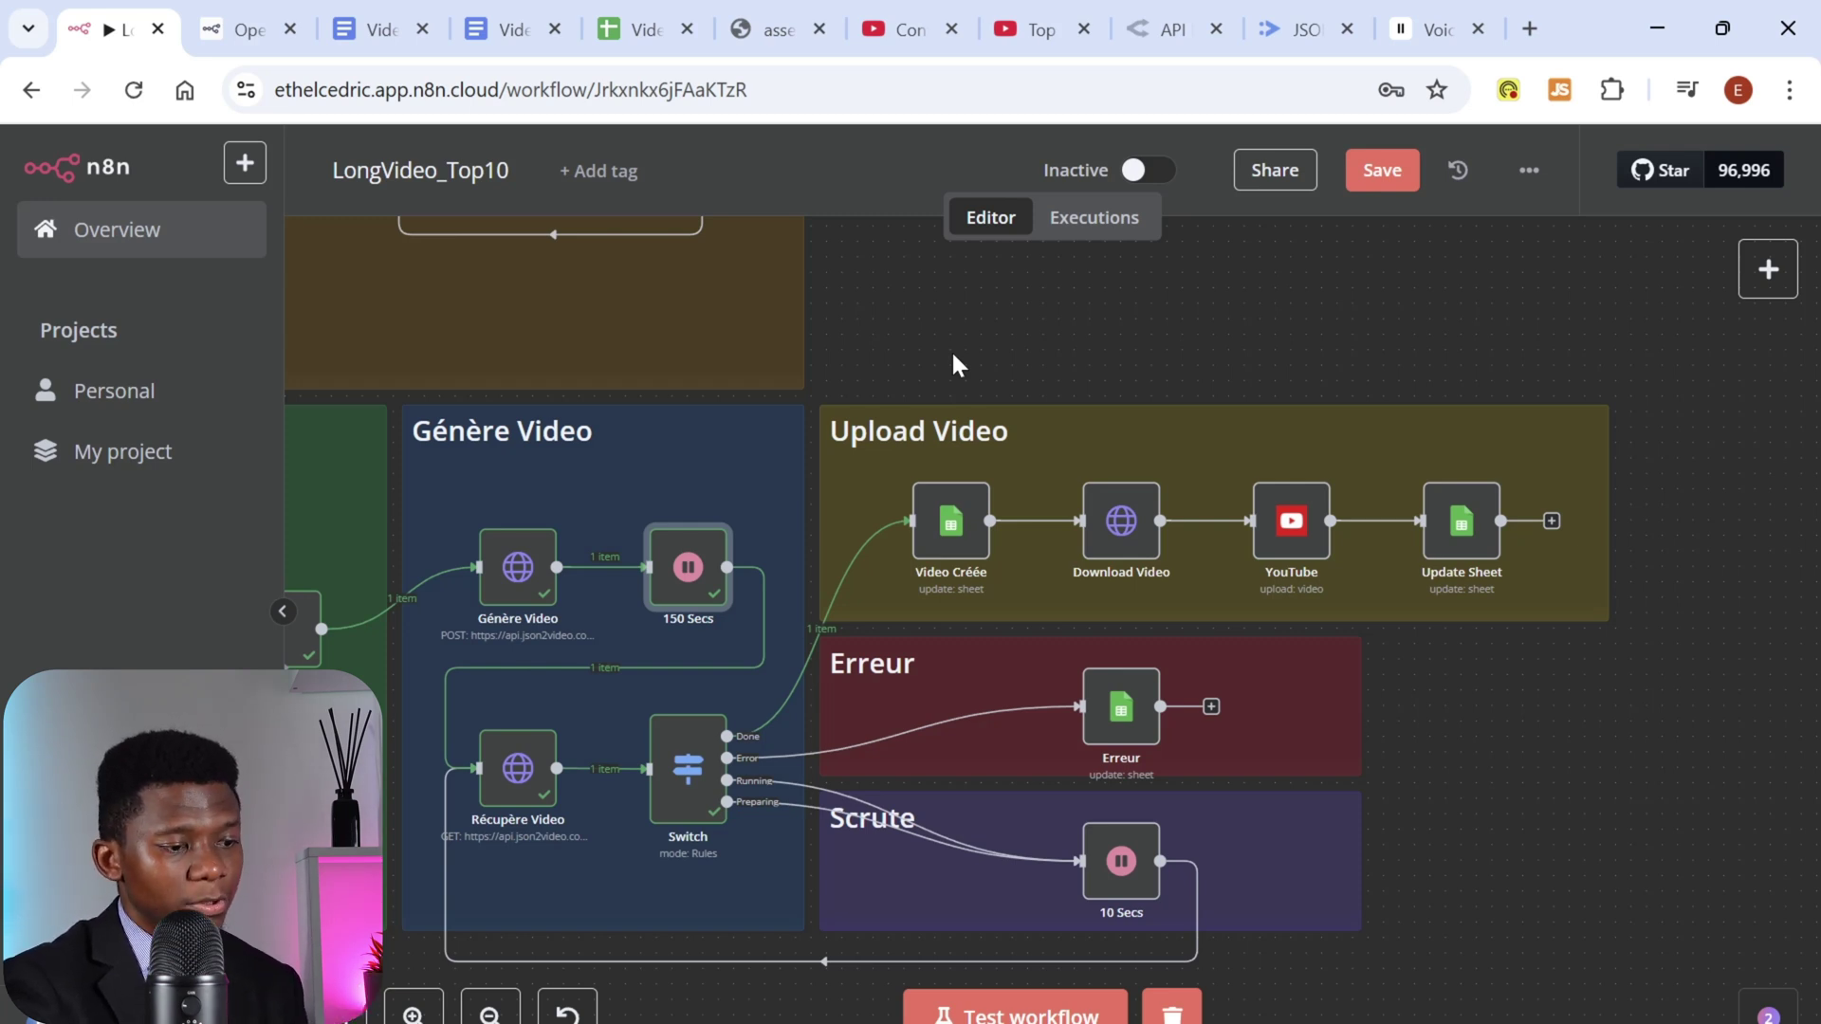
Step: Review the Récupère Video node's request URL, Header Auth credential, project query parameter and output status, and close the node
mouse_move(518, 776)
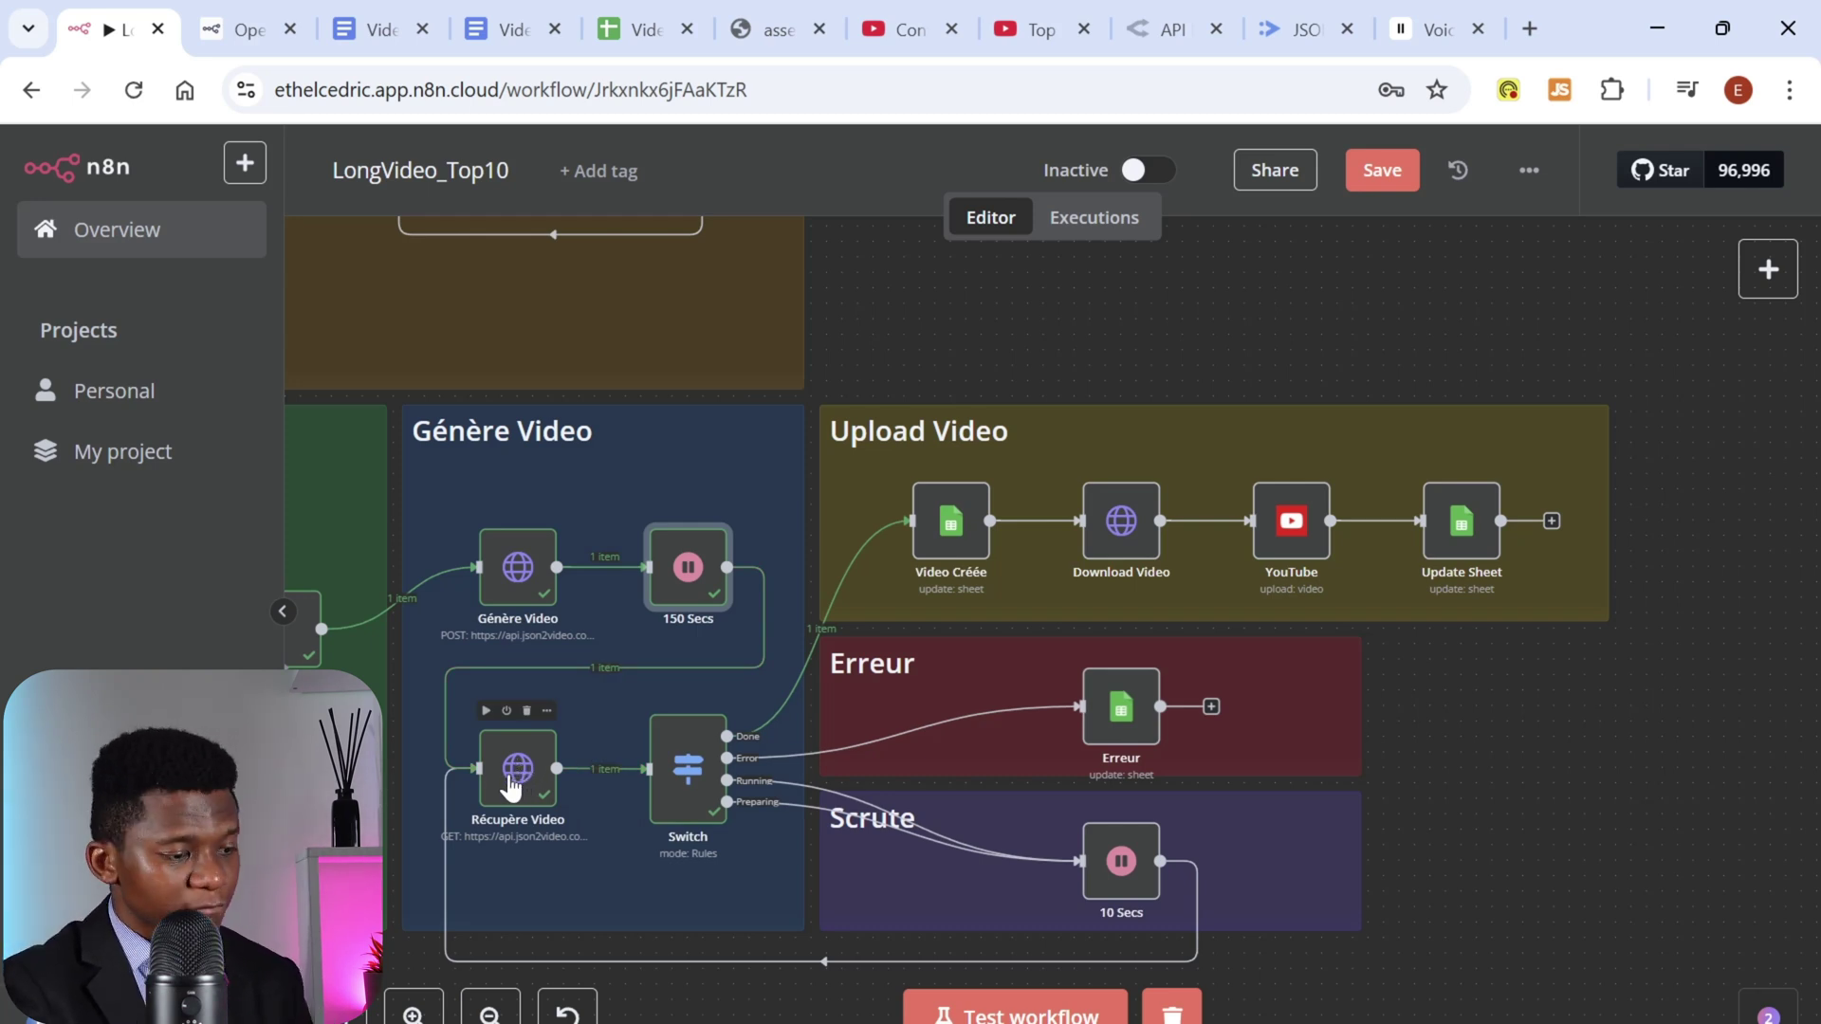
double_click(516, 764)
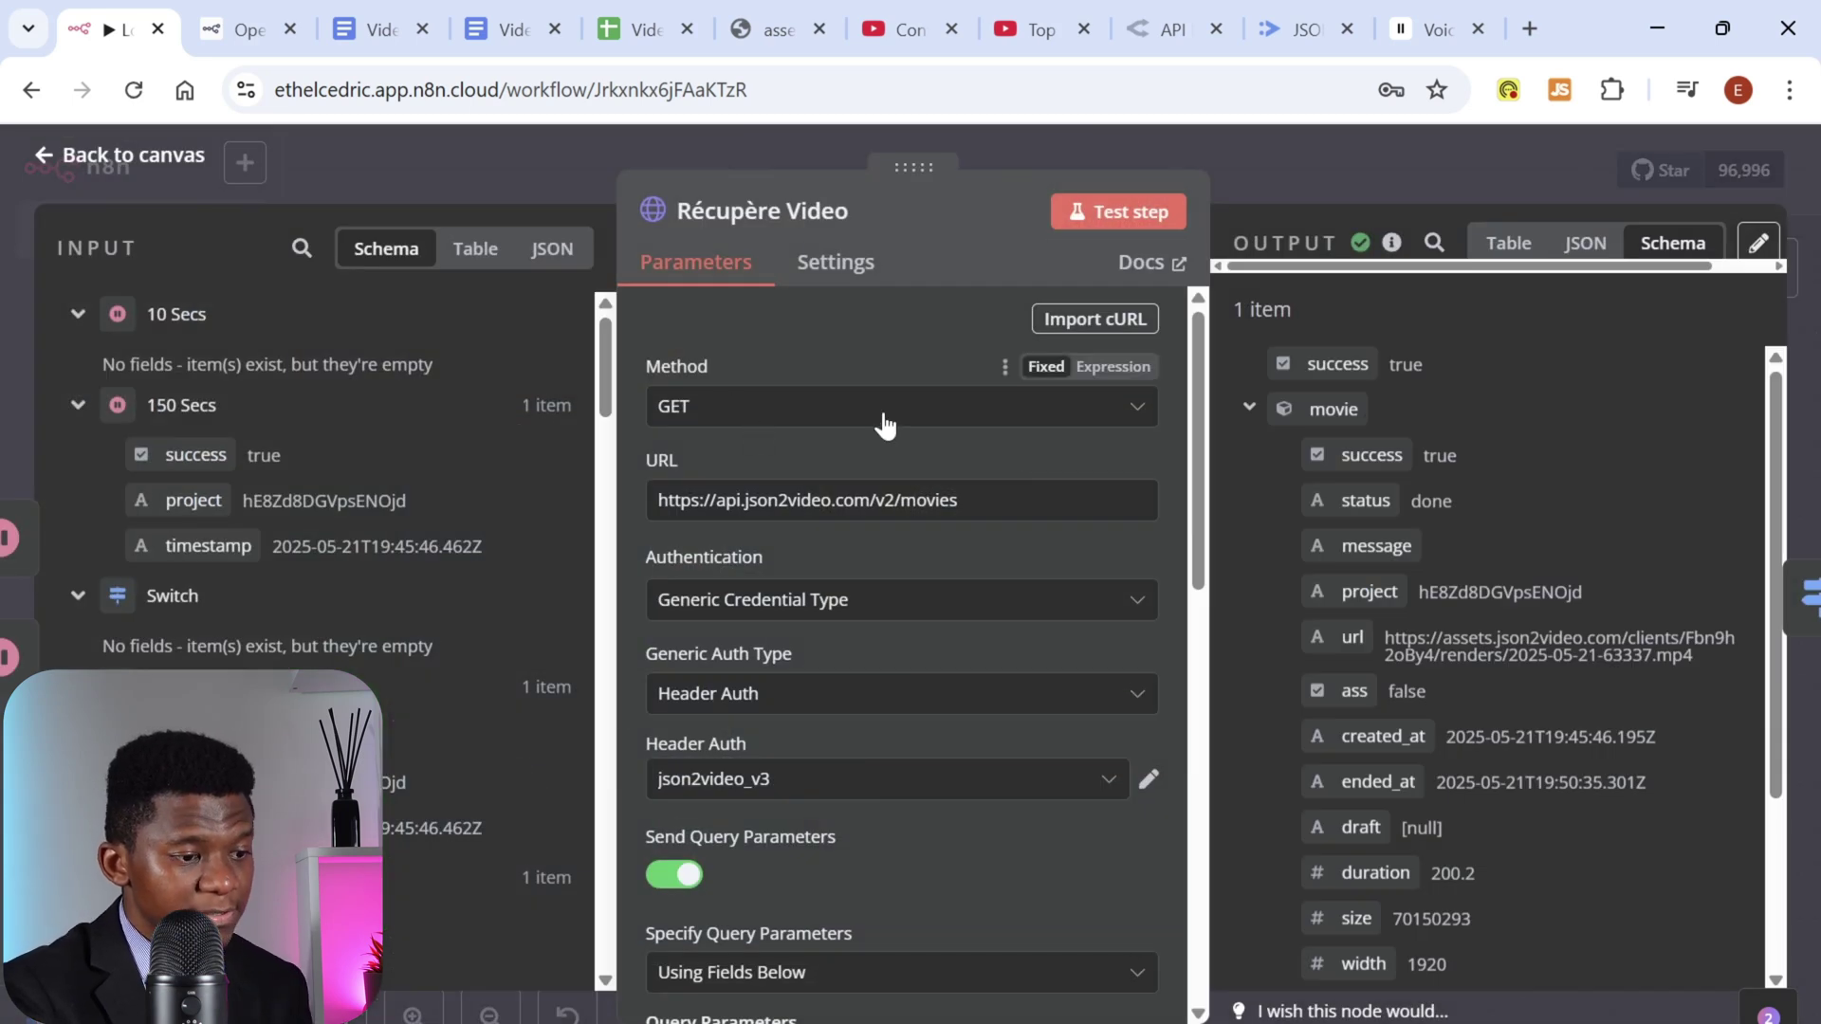
left_click_drag(960, 500, 637, 504)
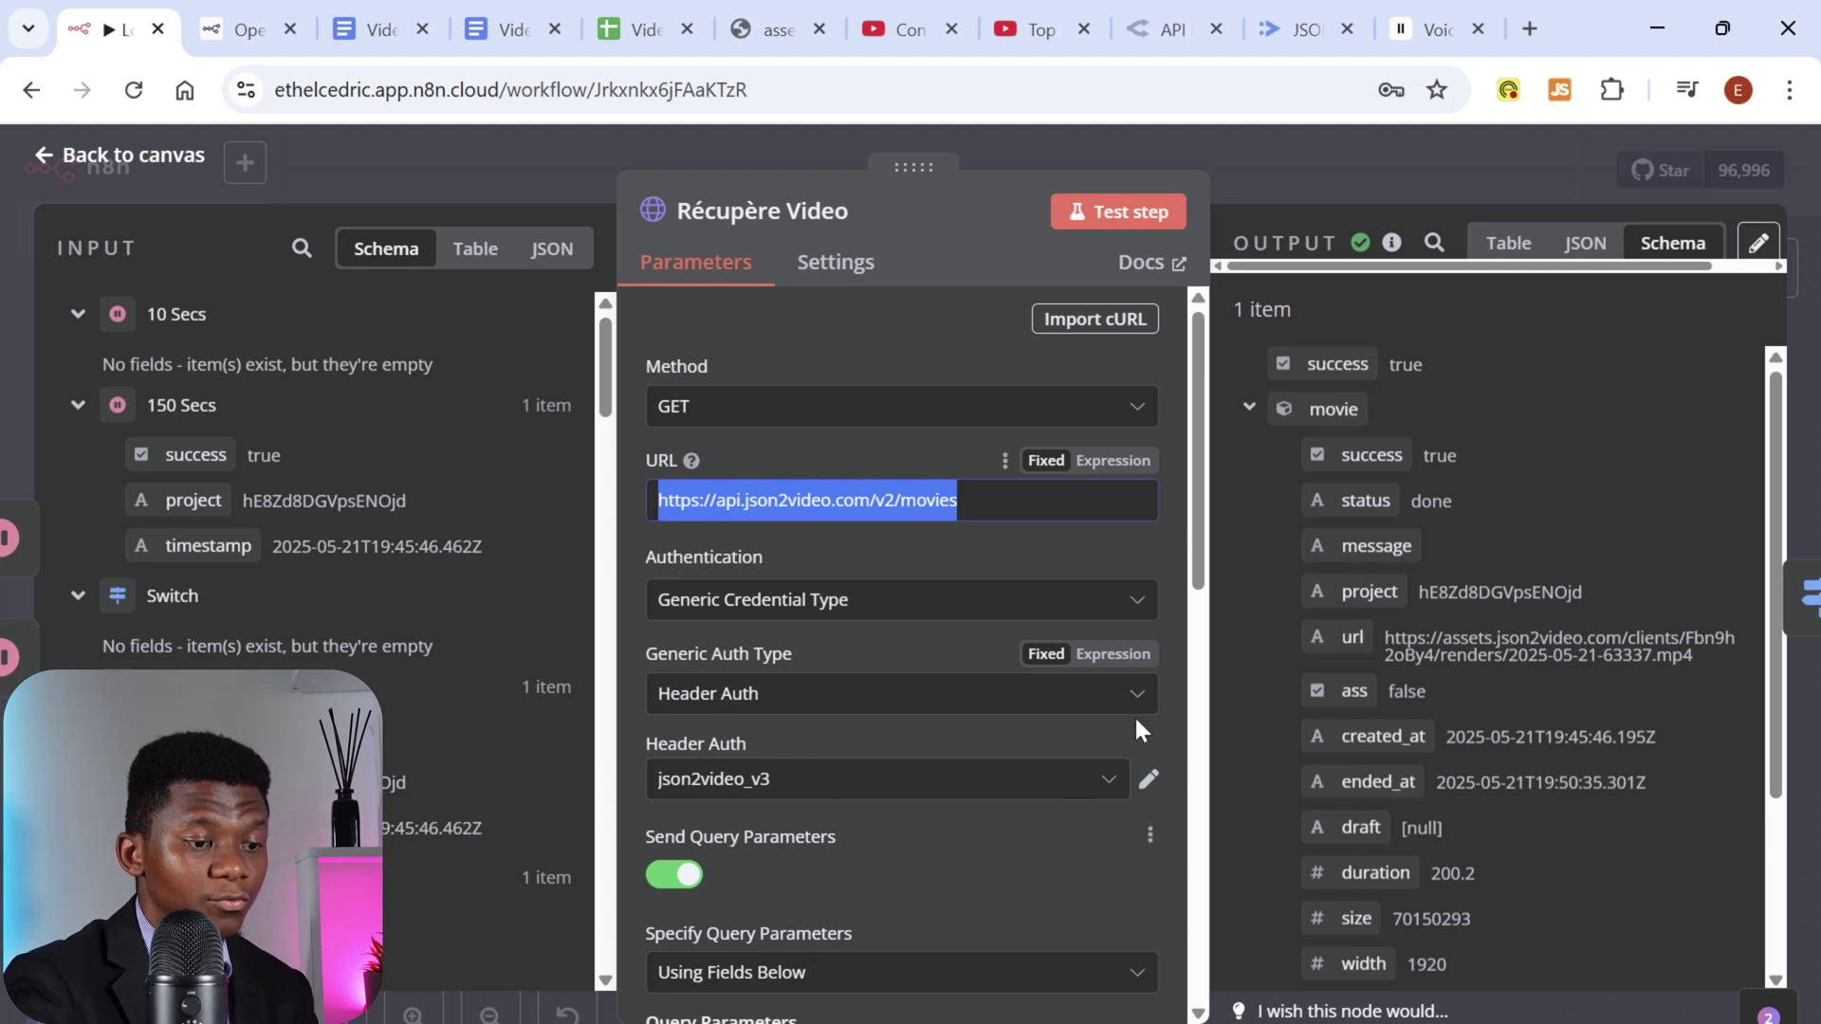
left_click_drag(1203, 576, 1203, 680)
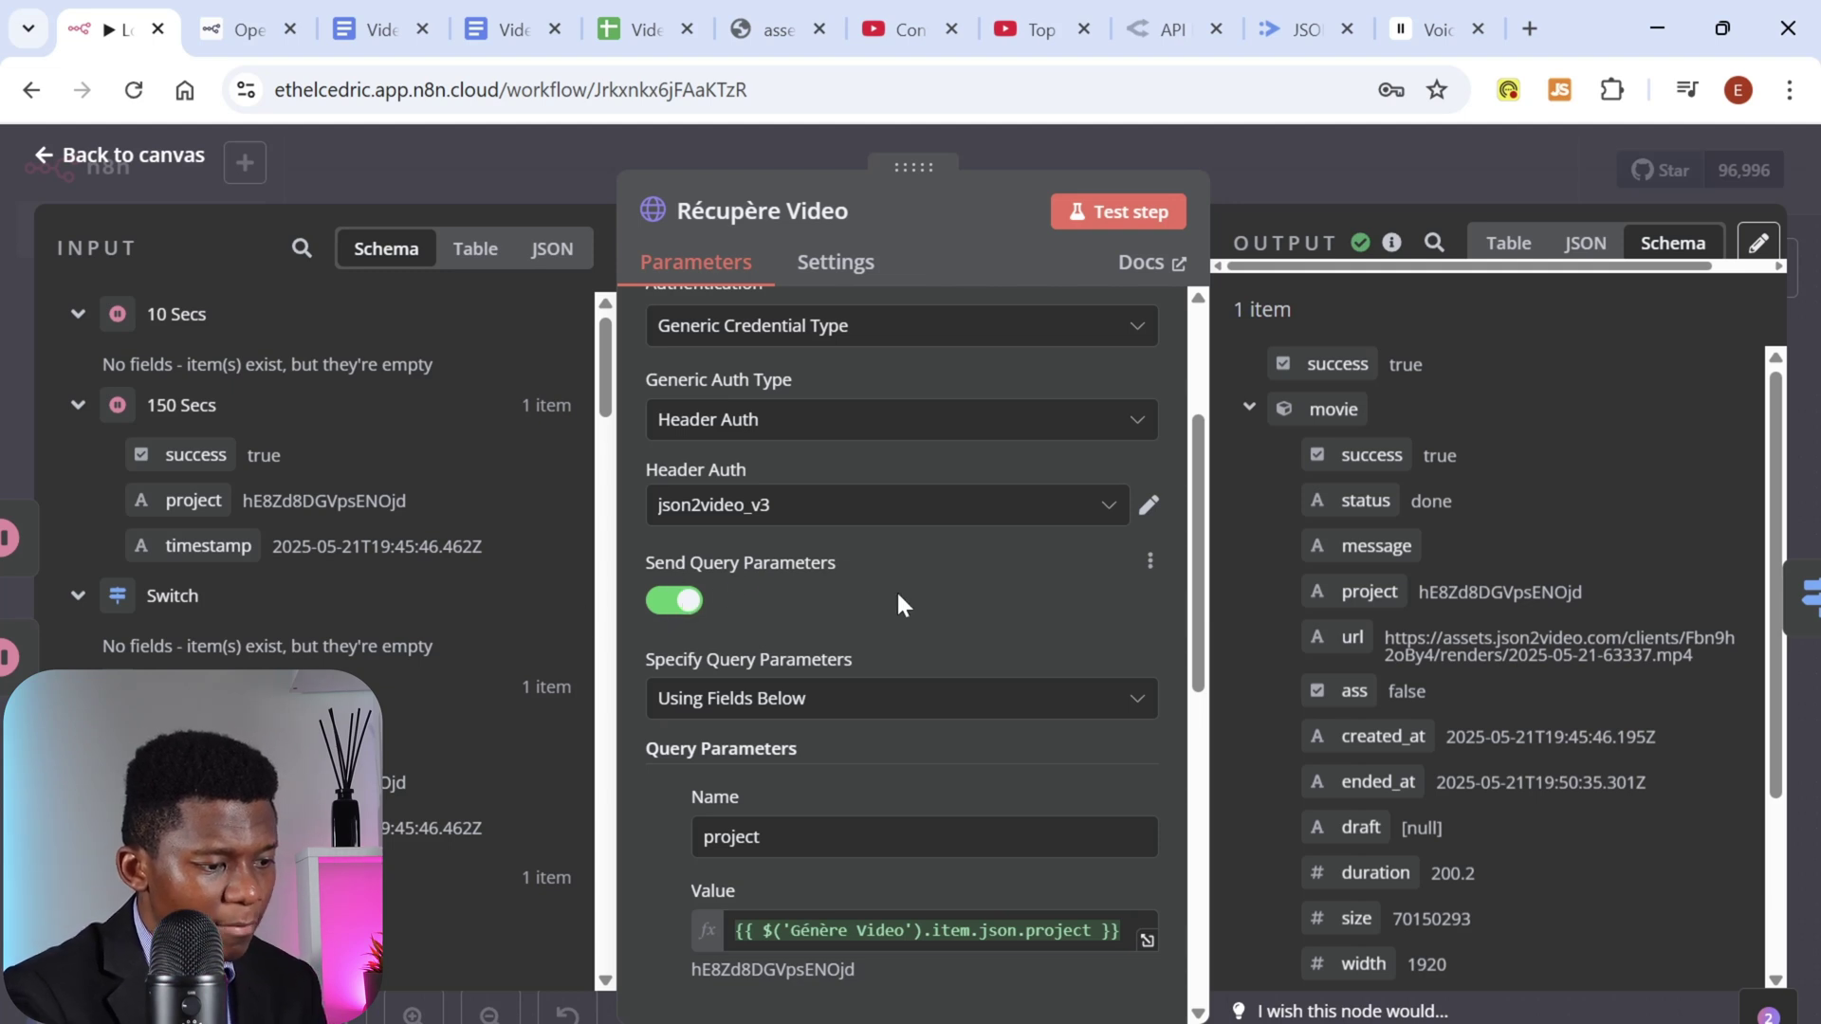
scroll(1069, 611, "down", 2)
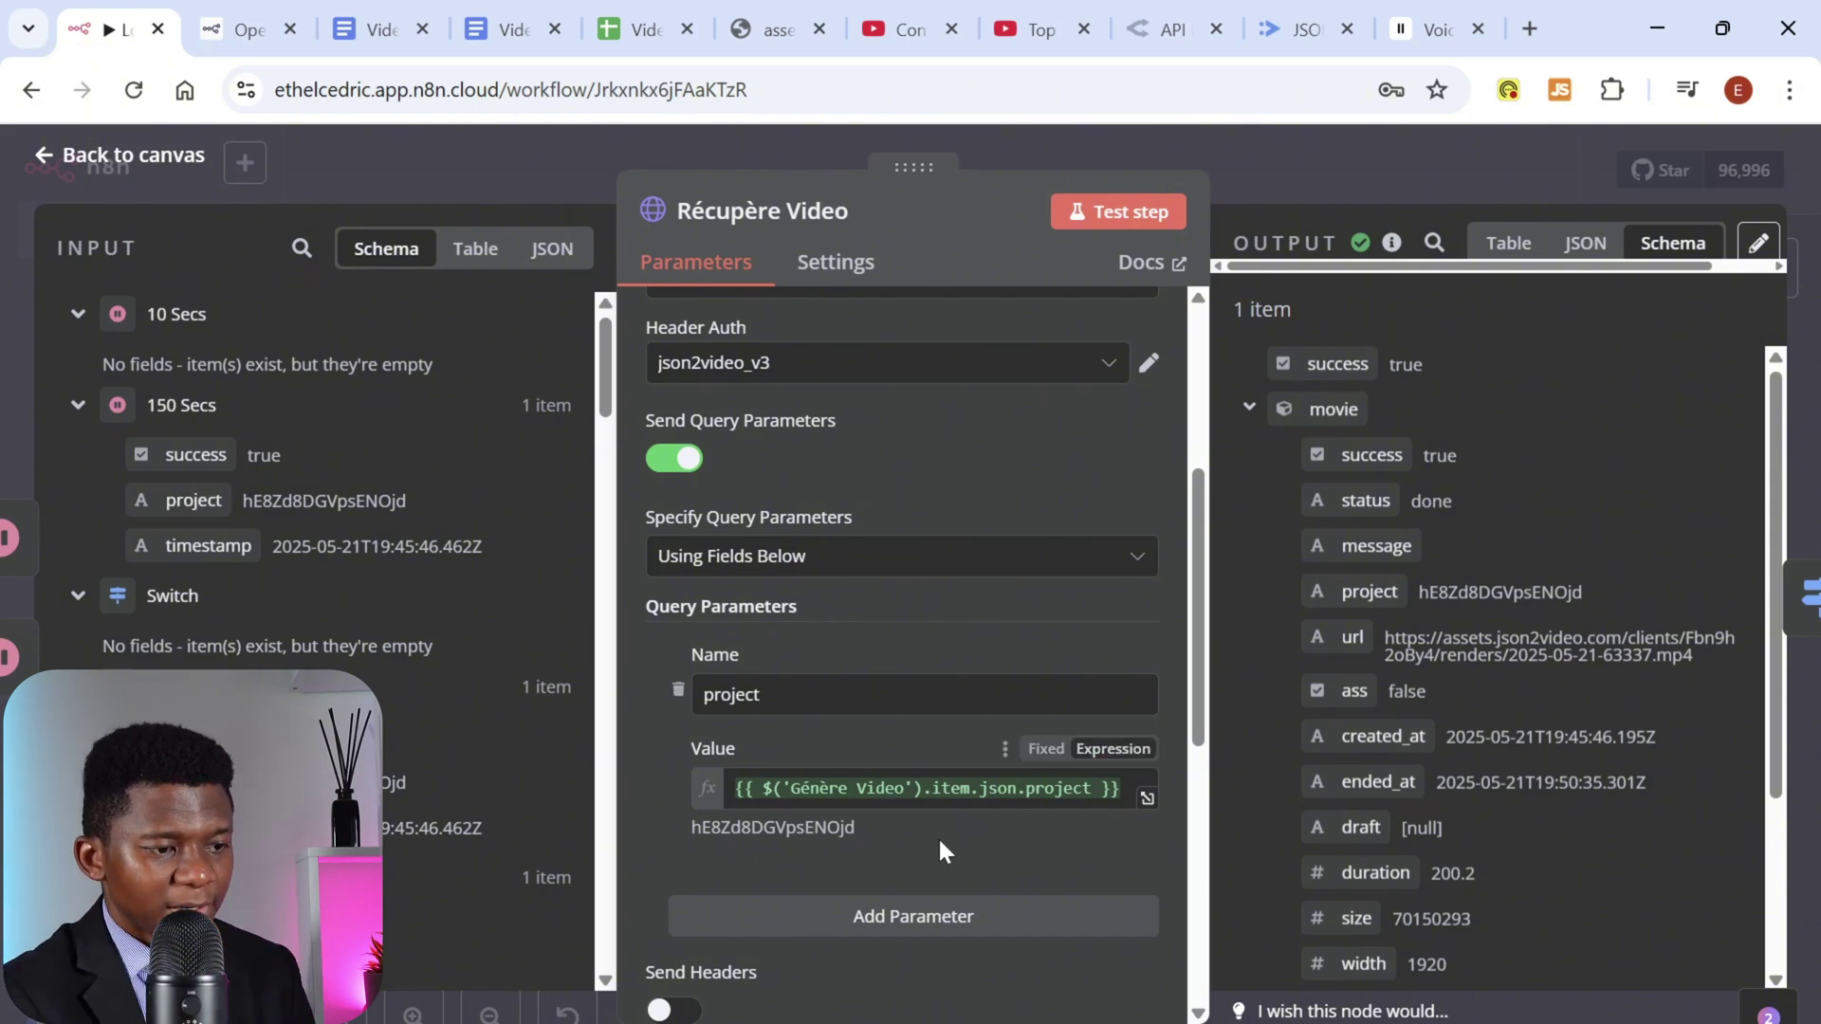
left_click(1117, 213)
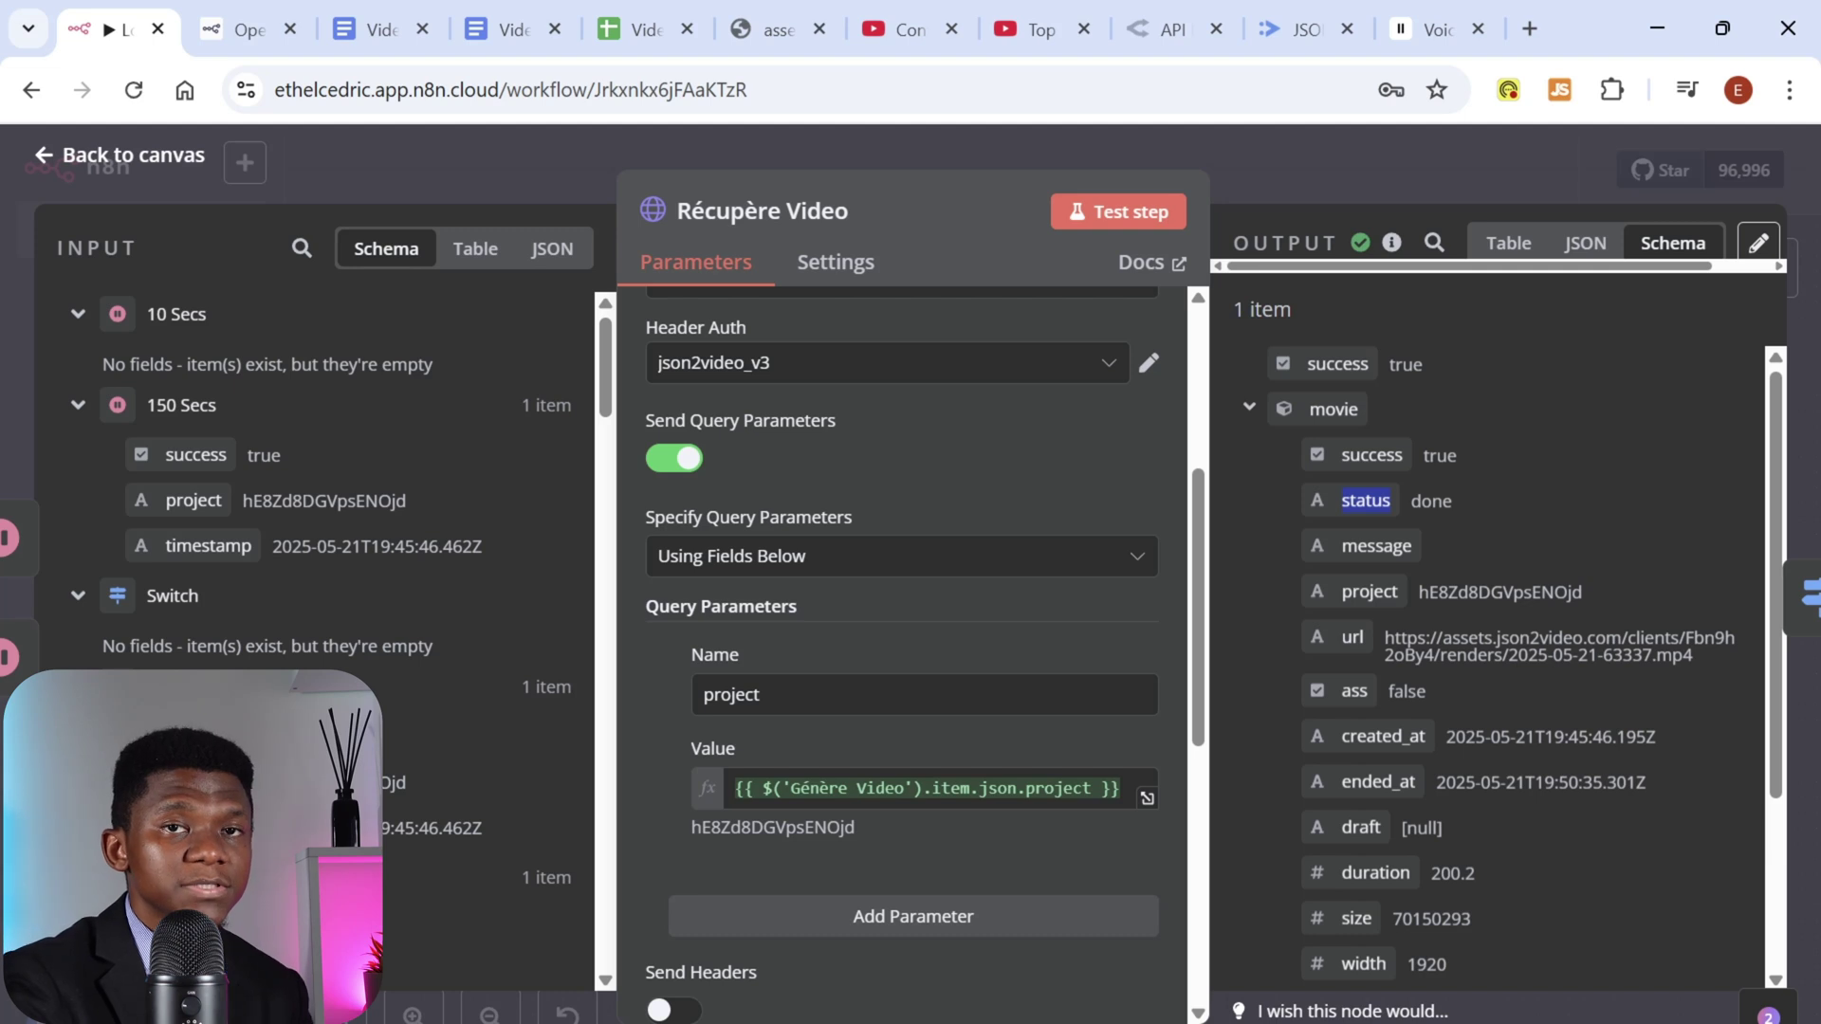
left_click(1289, 149)
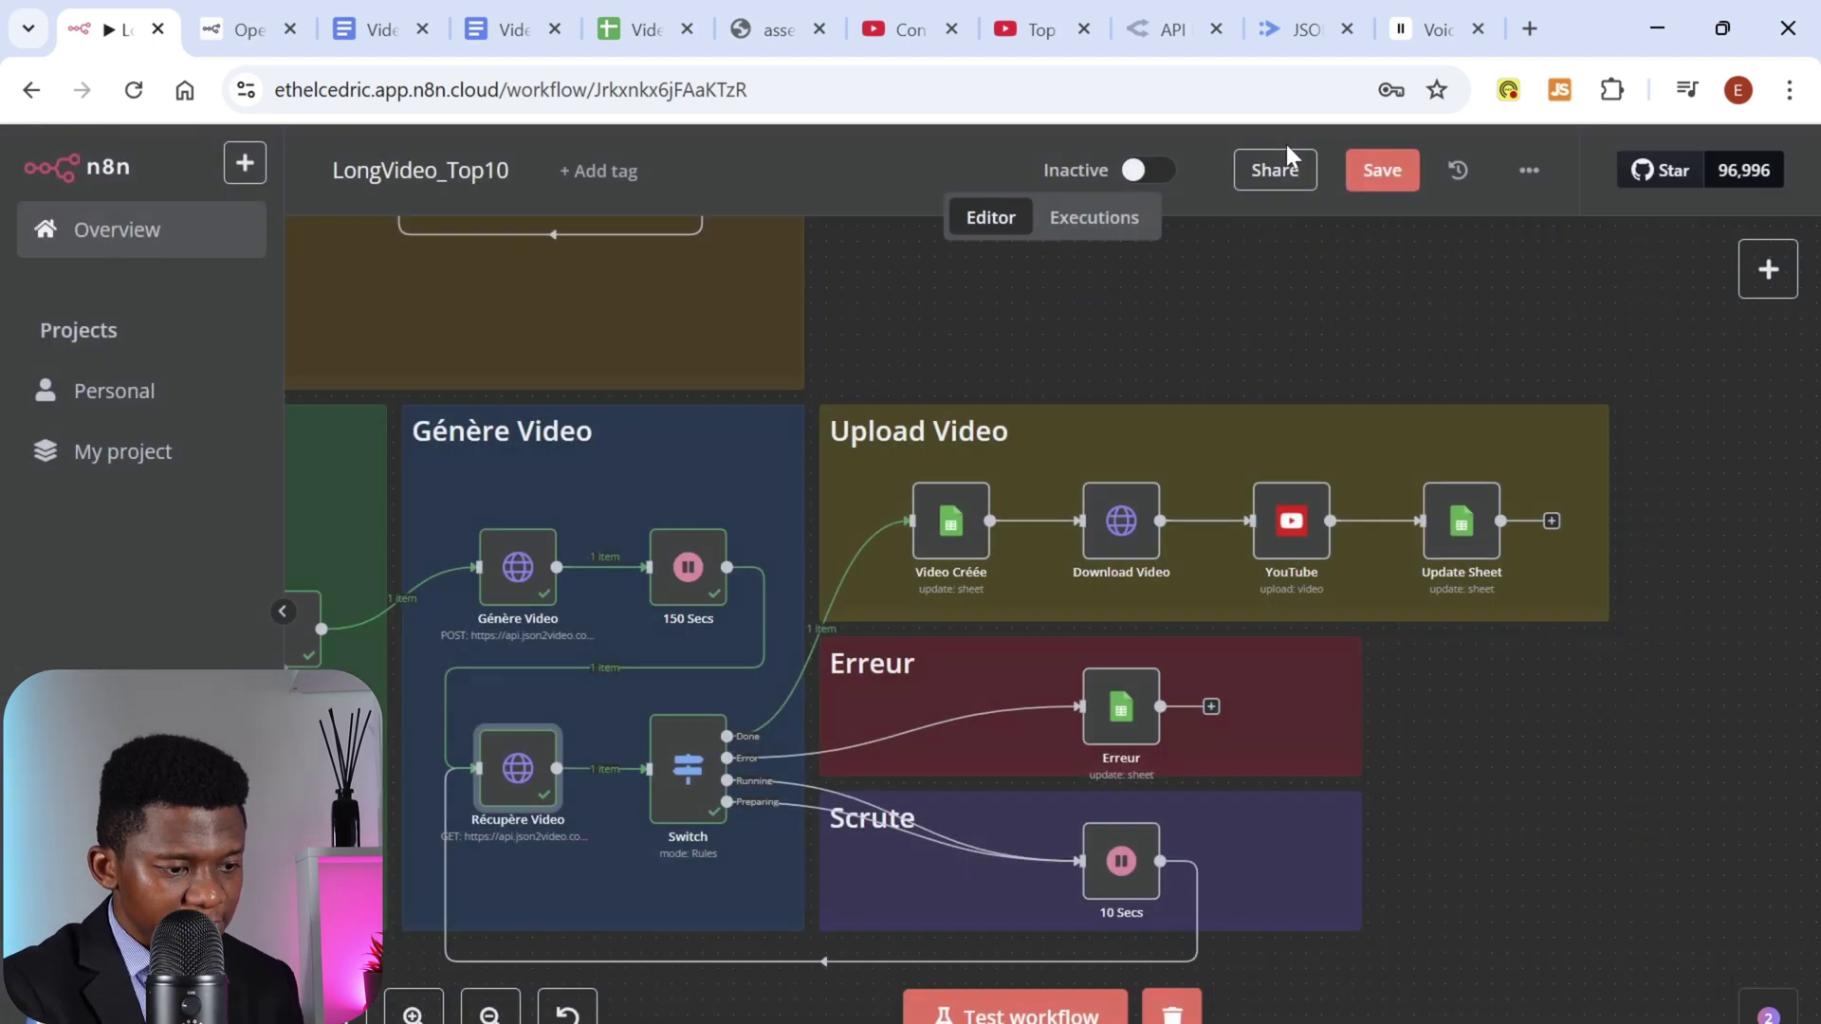
Step: Search the node list for Switch from the connection following Récupère Video, and close the list
left_click(681, 767)
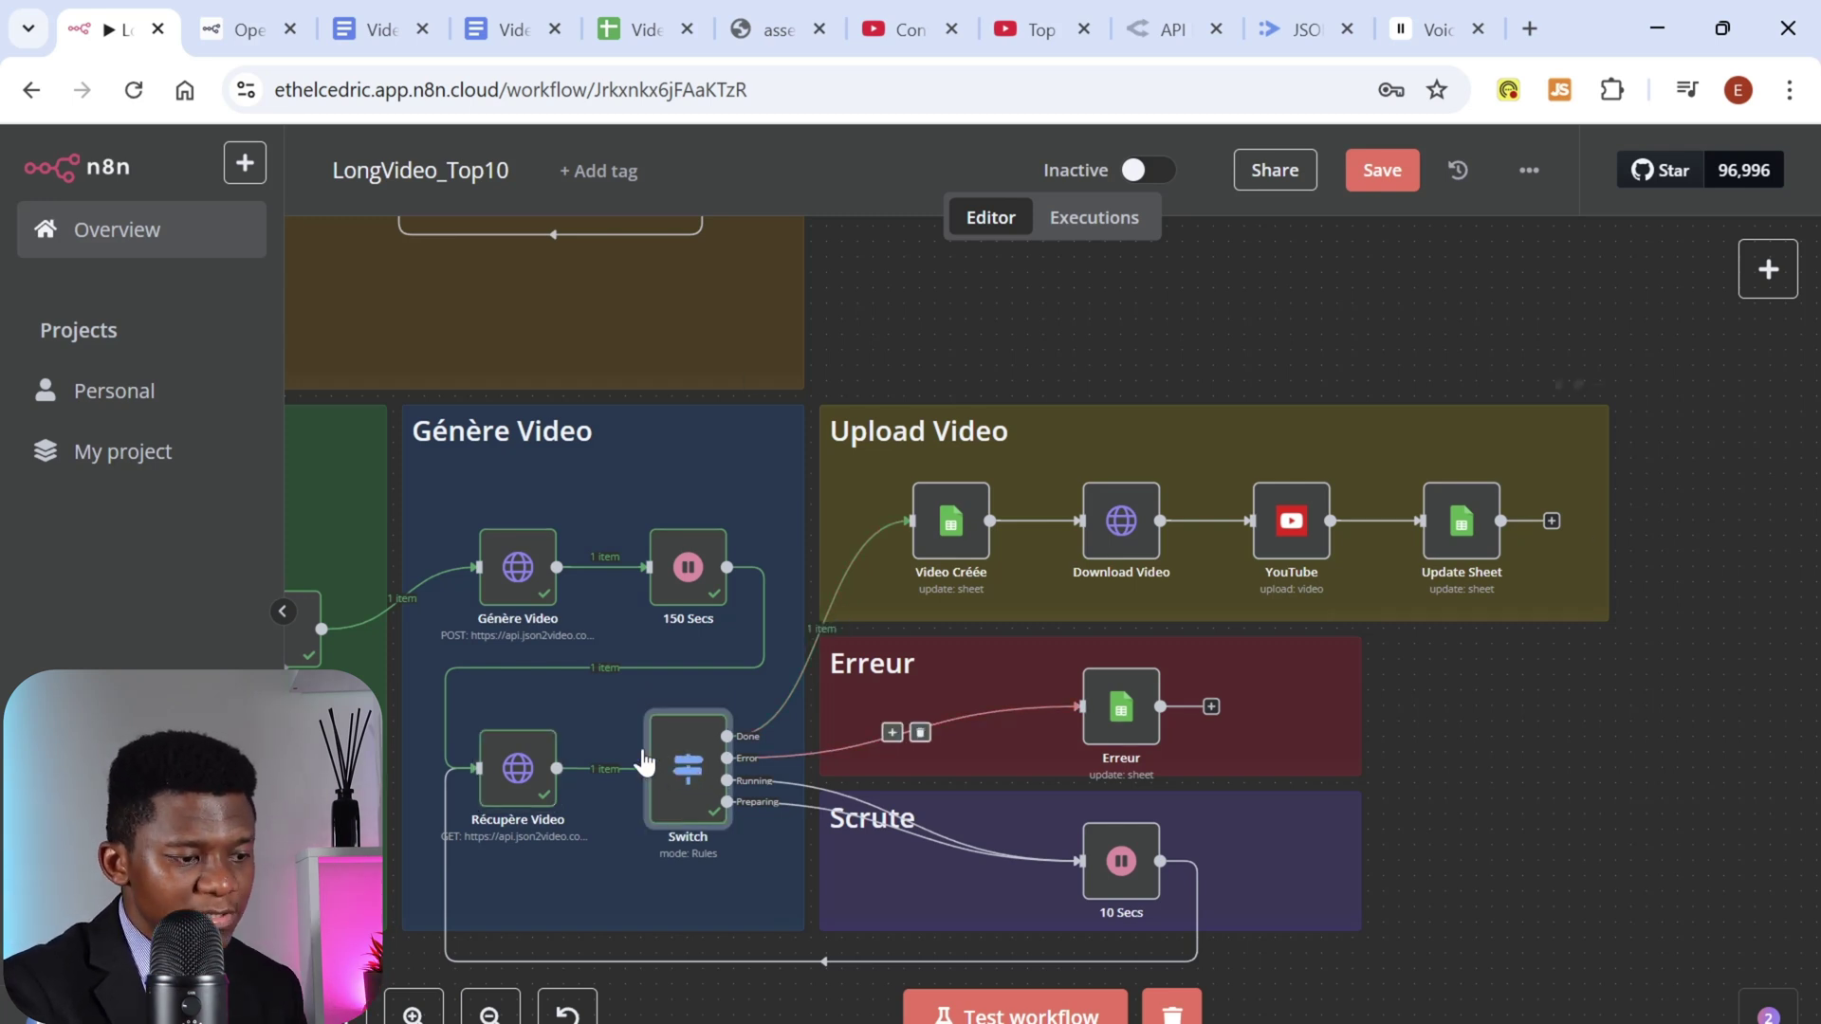
left_click(592, 769)
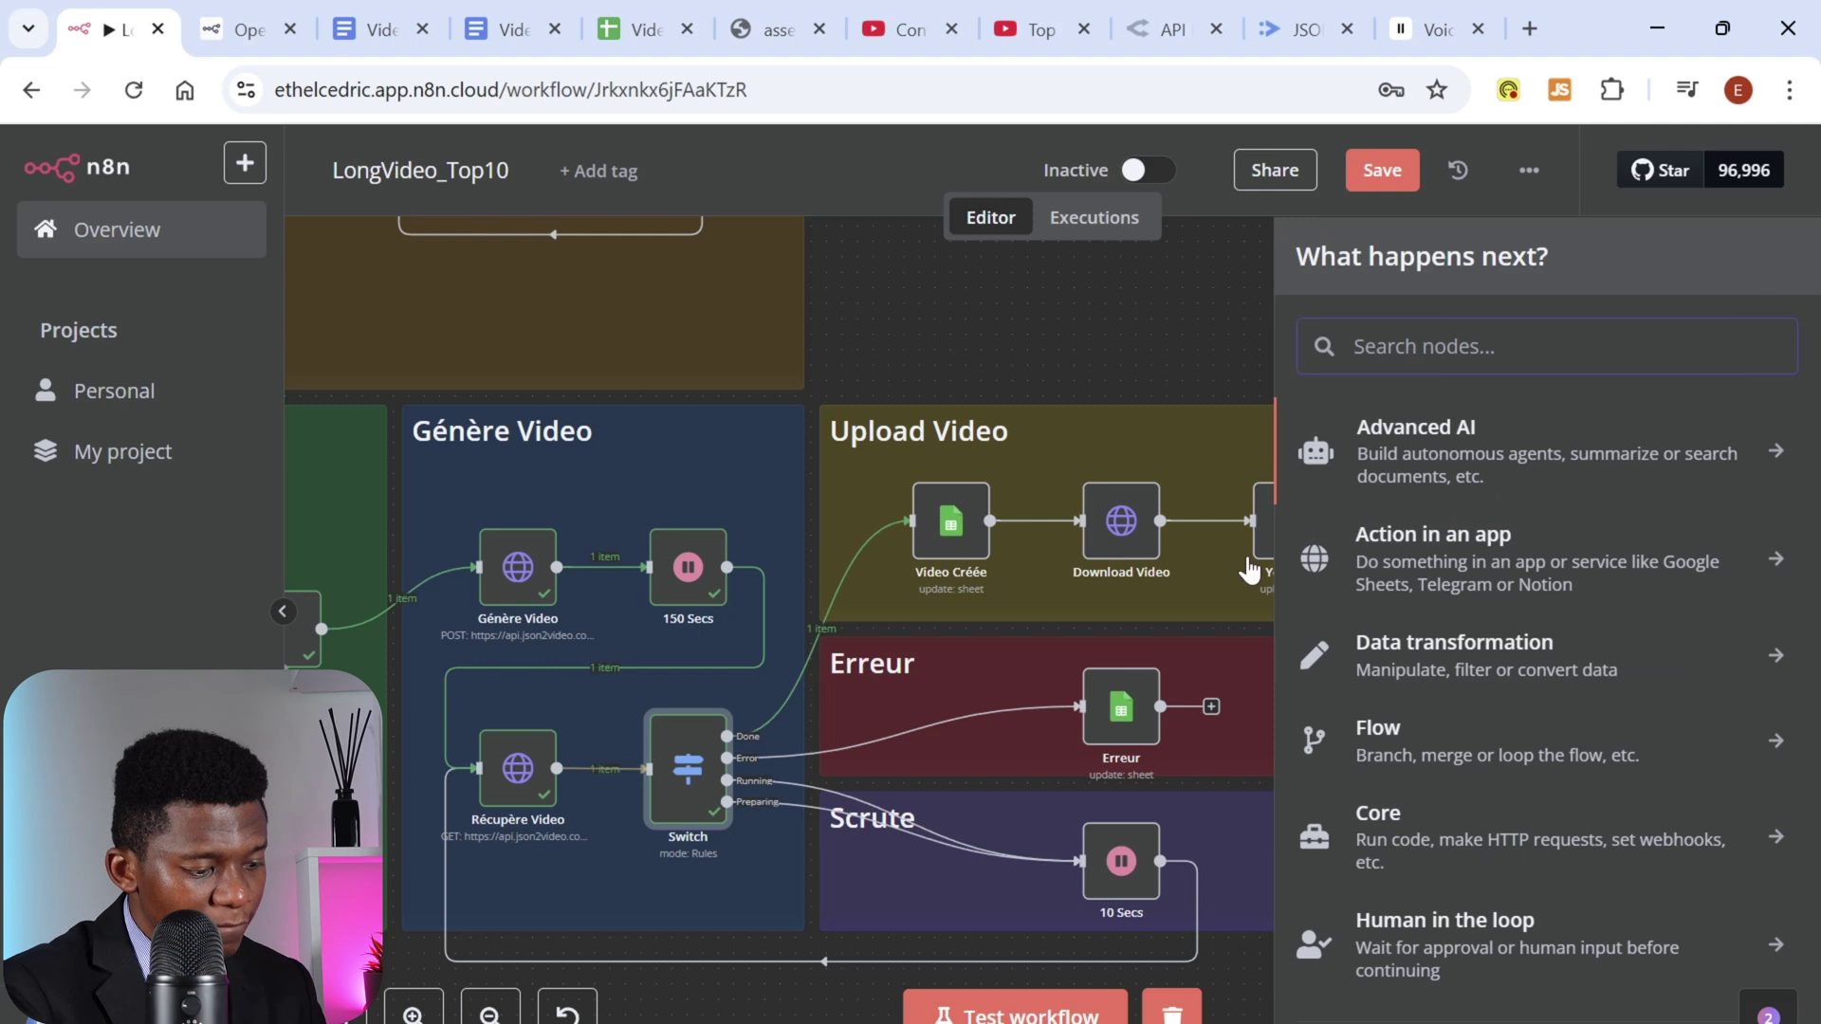
type("sw")
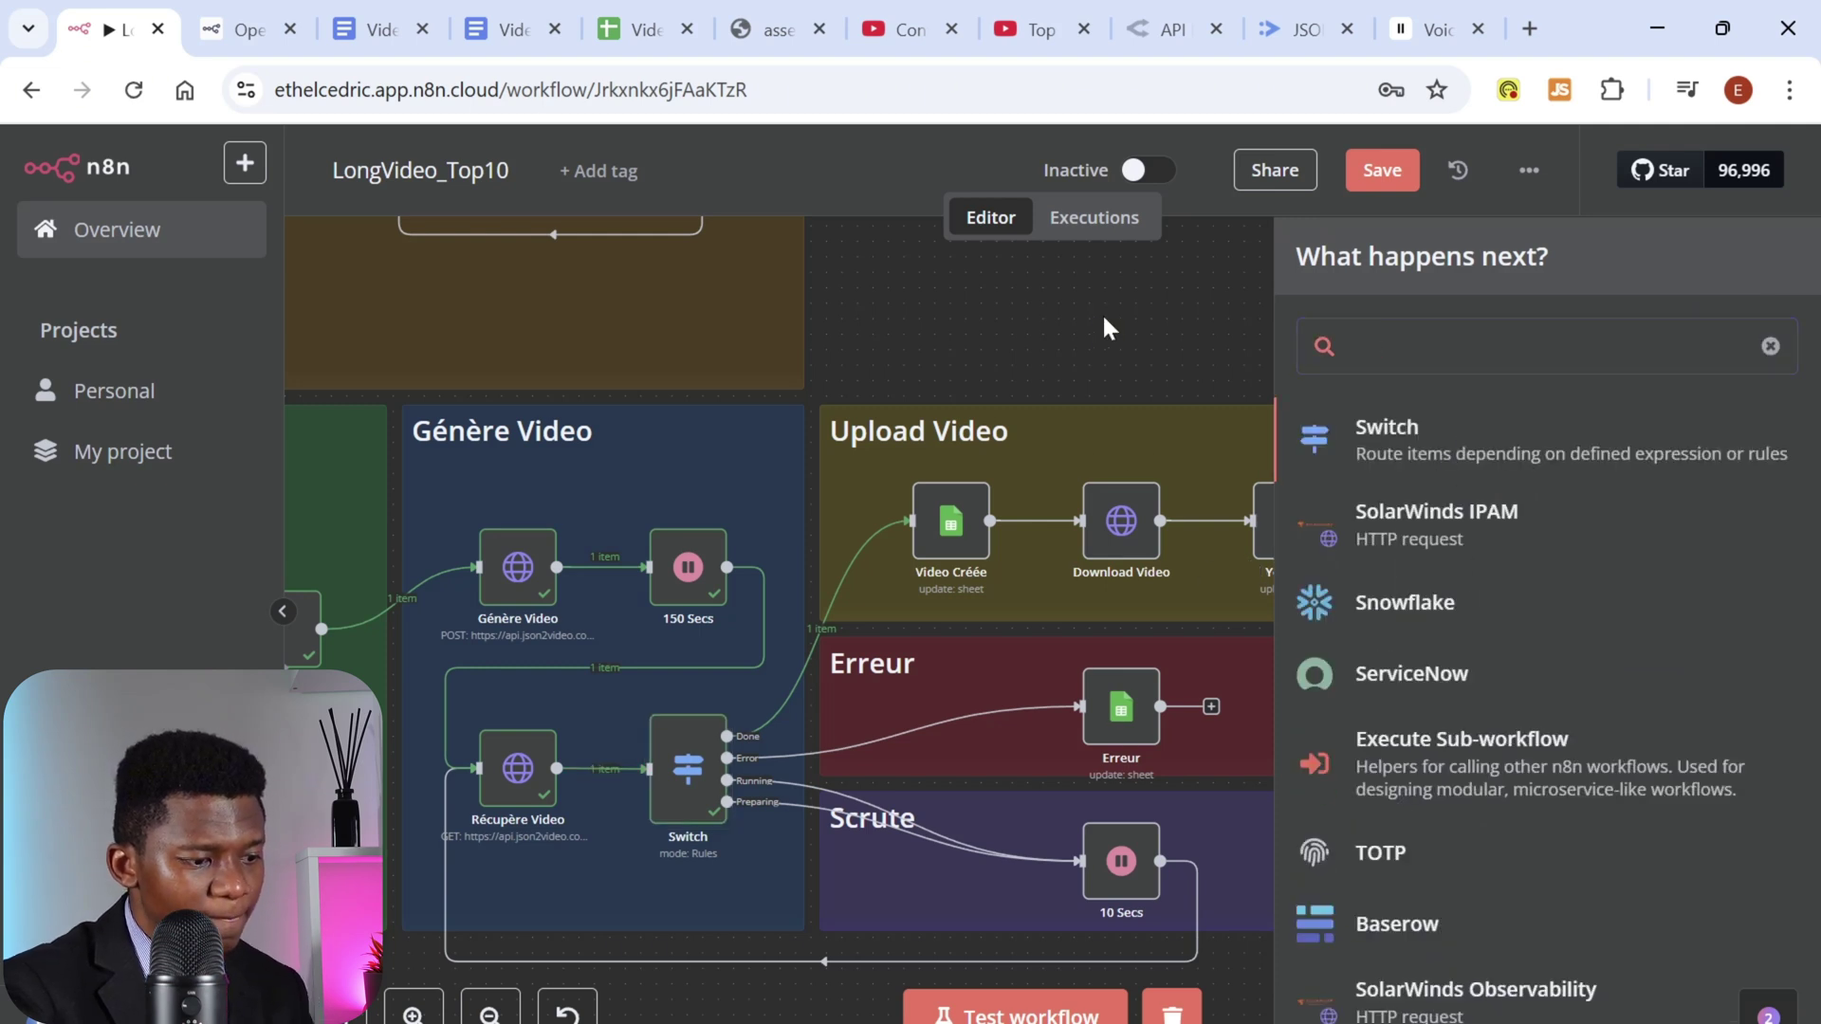
left_click(1106, 327)
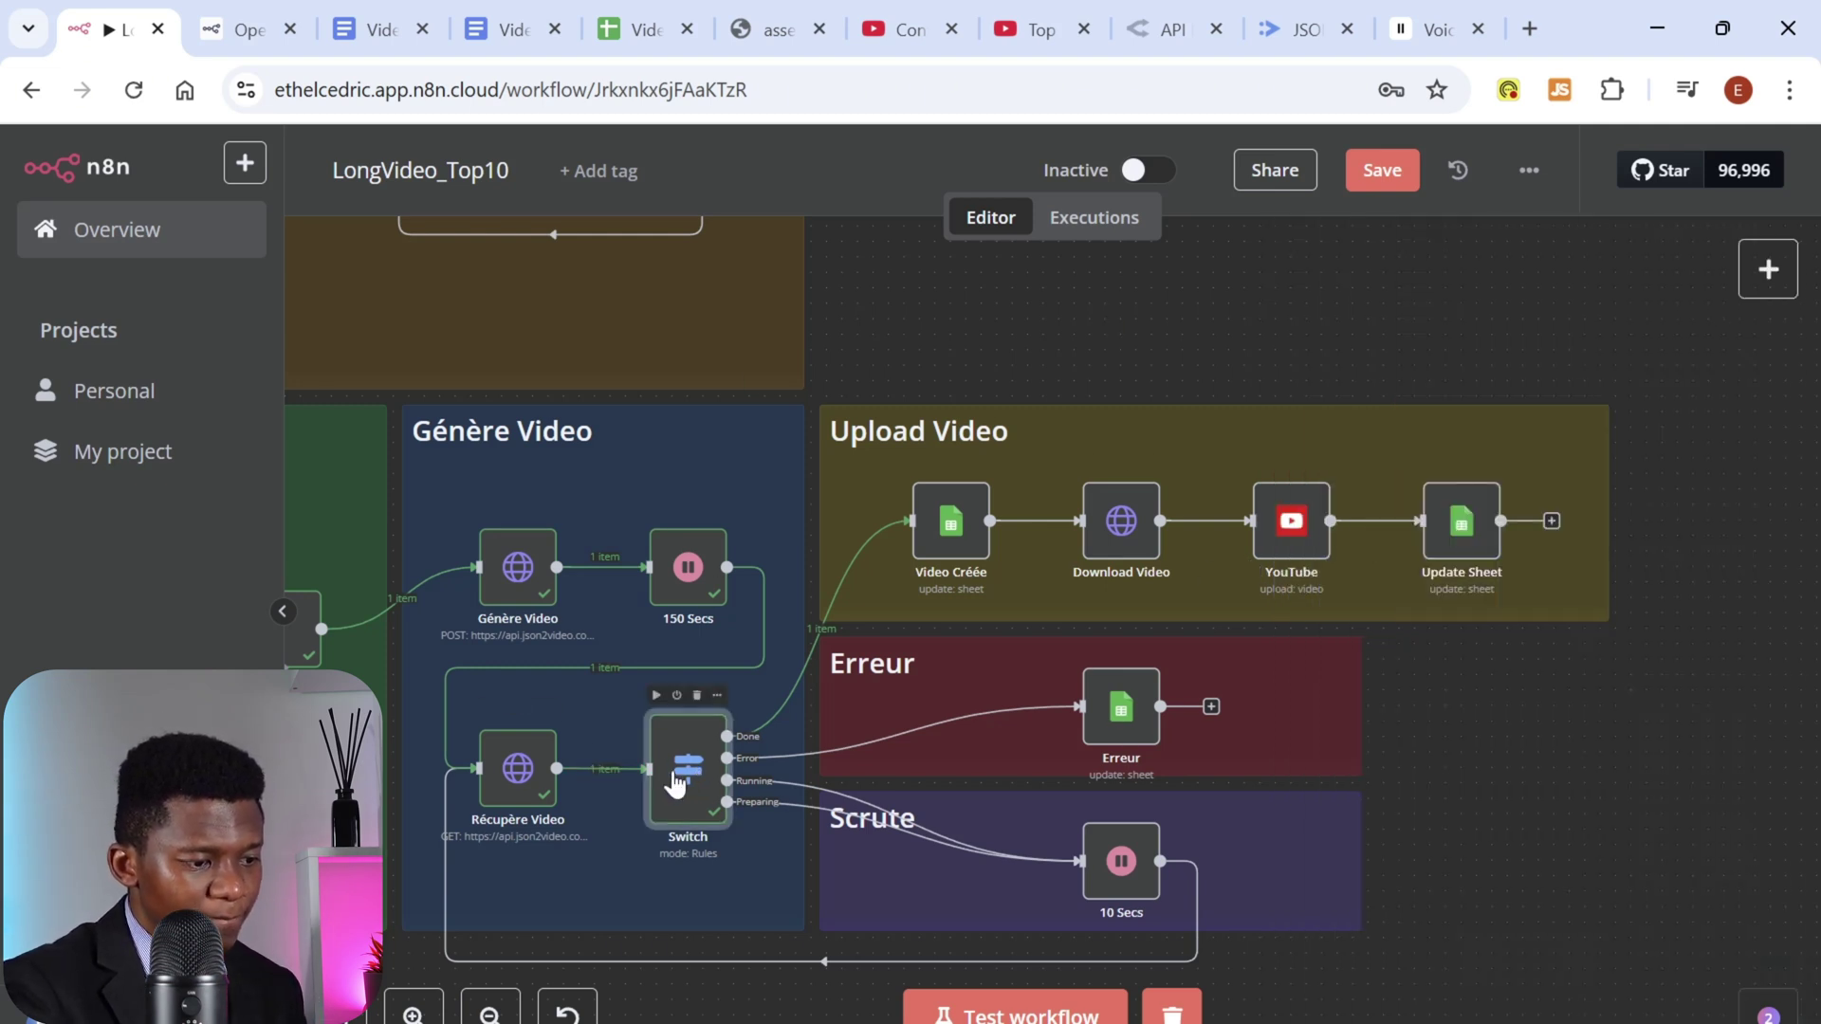
Step: Examine the Switch node's routing rules for the movie statuses done, error, running and preparing, including their renamed outputs
double_click(700, 783)
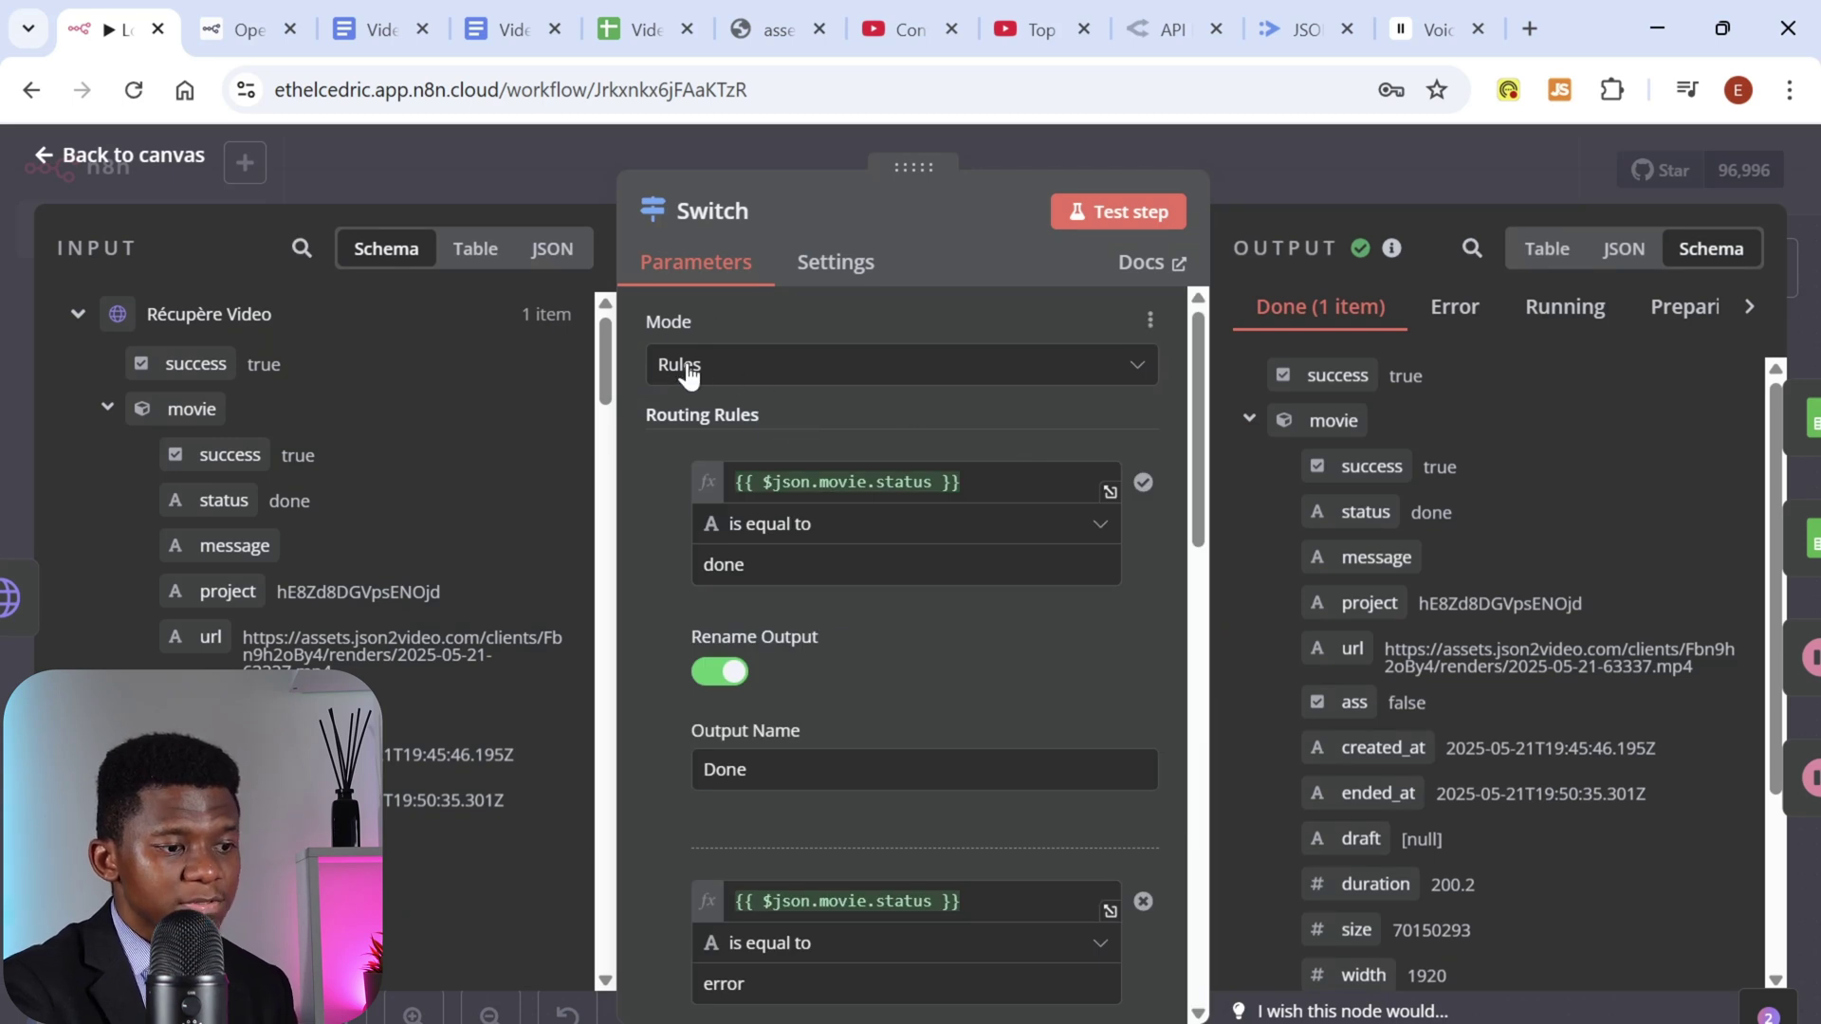
scroll(1200, 414, "down", 1)
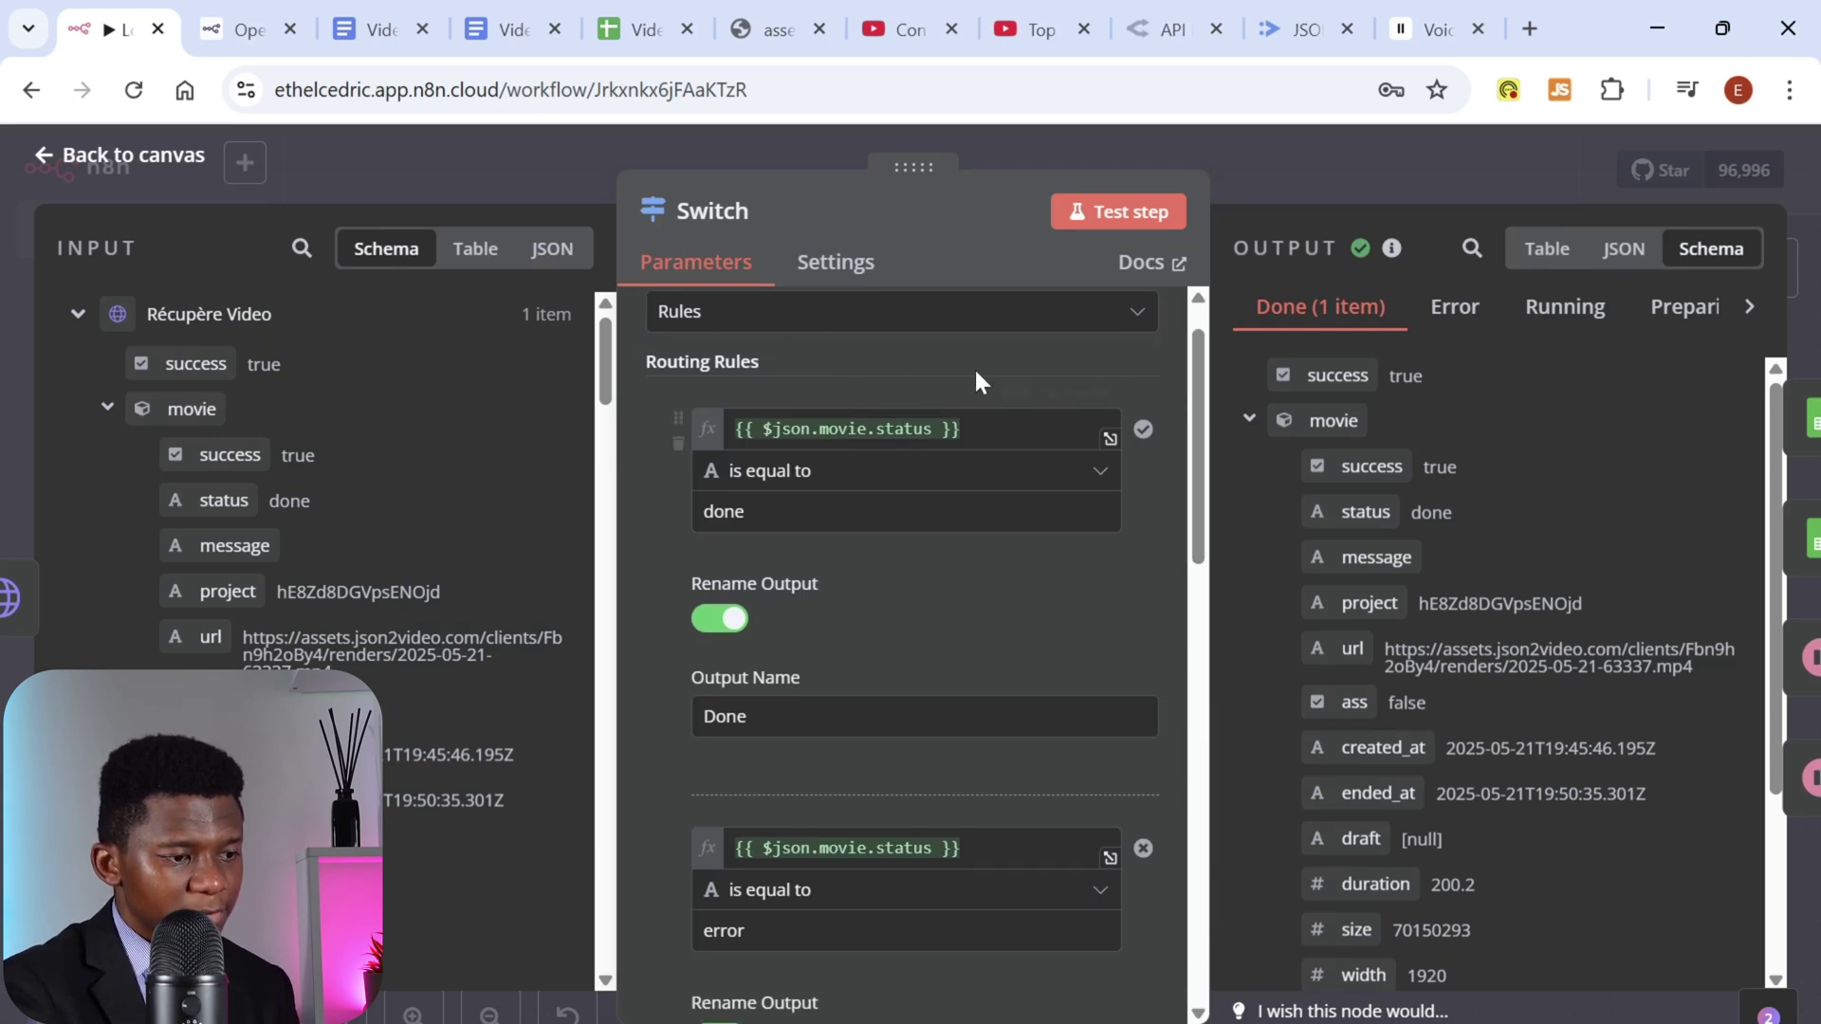
mouse_move(876, 387)
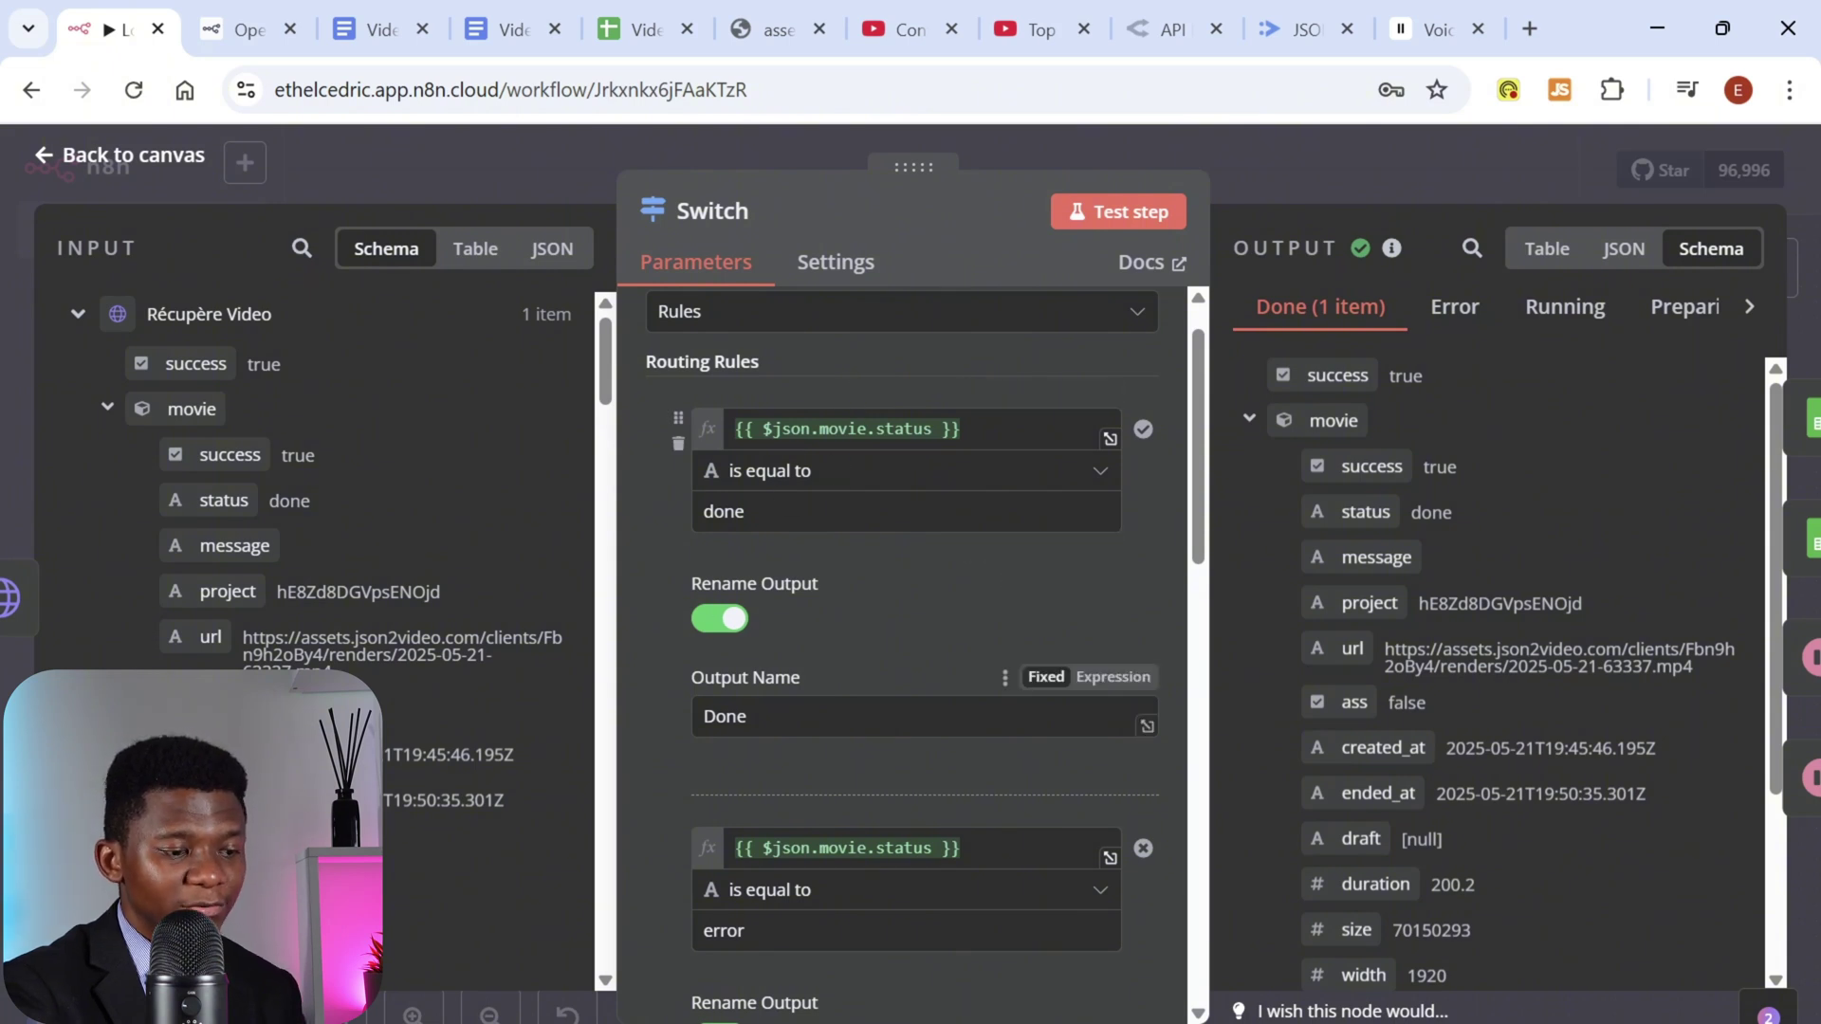
scroll(947, 635, "down", 3)
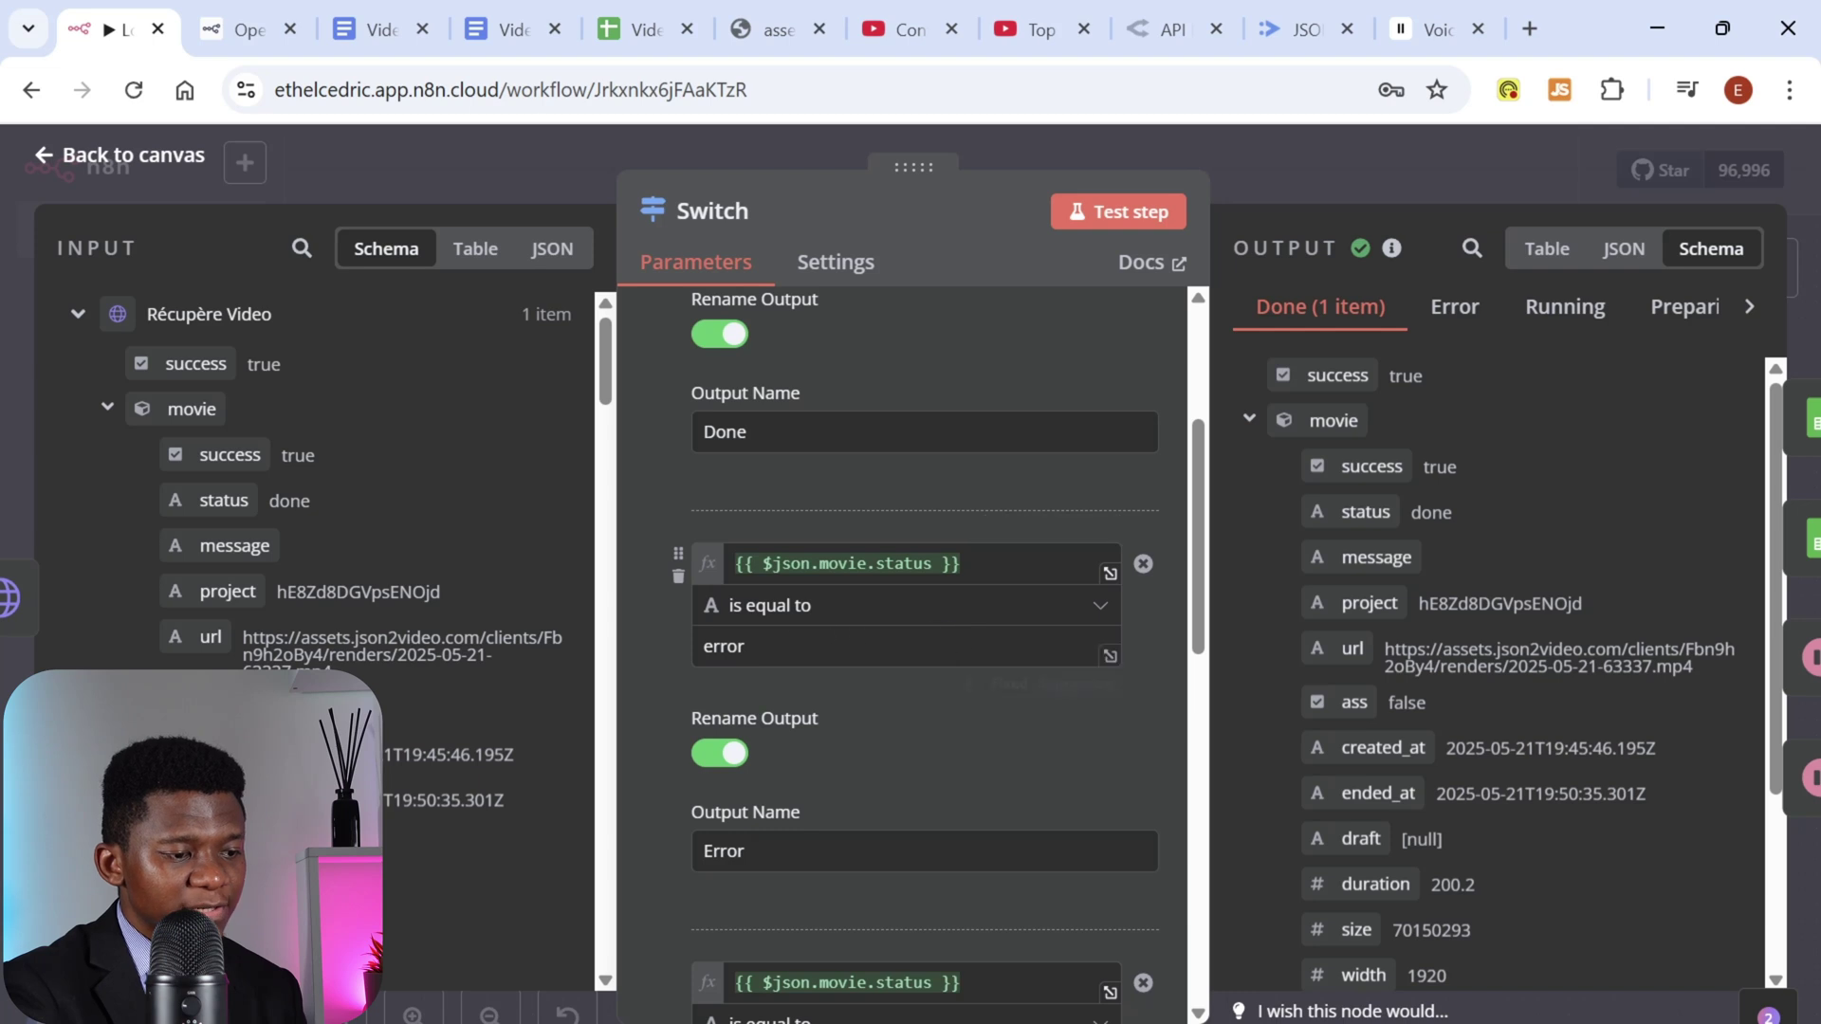
scroll(744, 736, "down", 2)
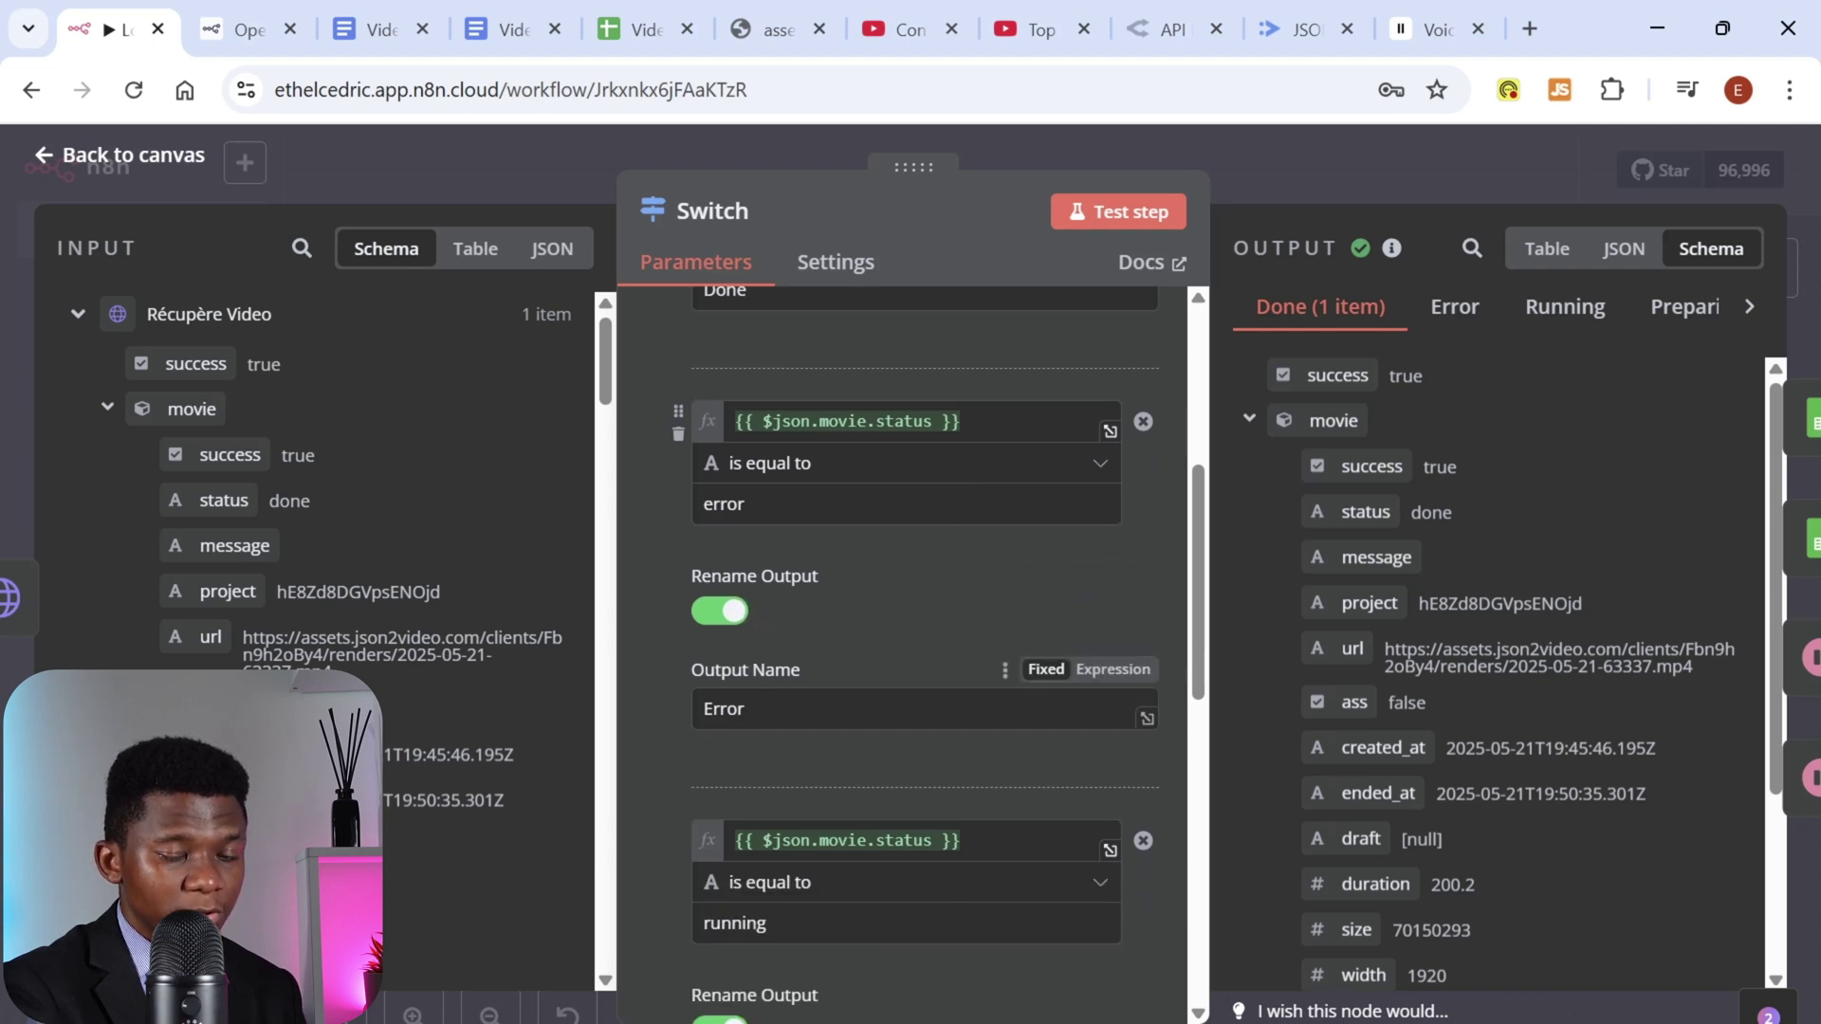
scroll(756, 597, "down", 3)
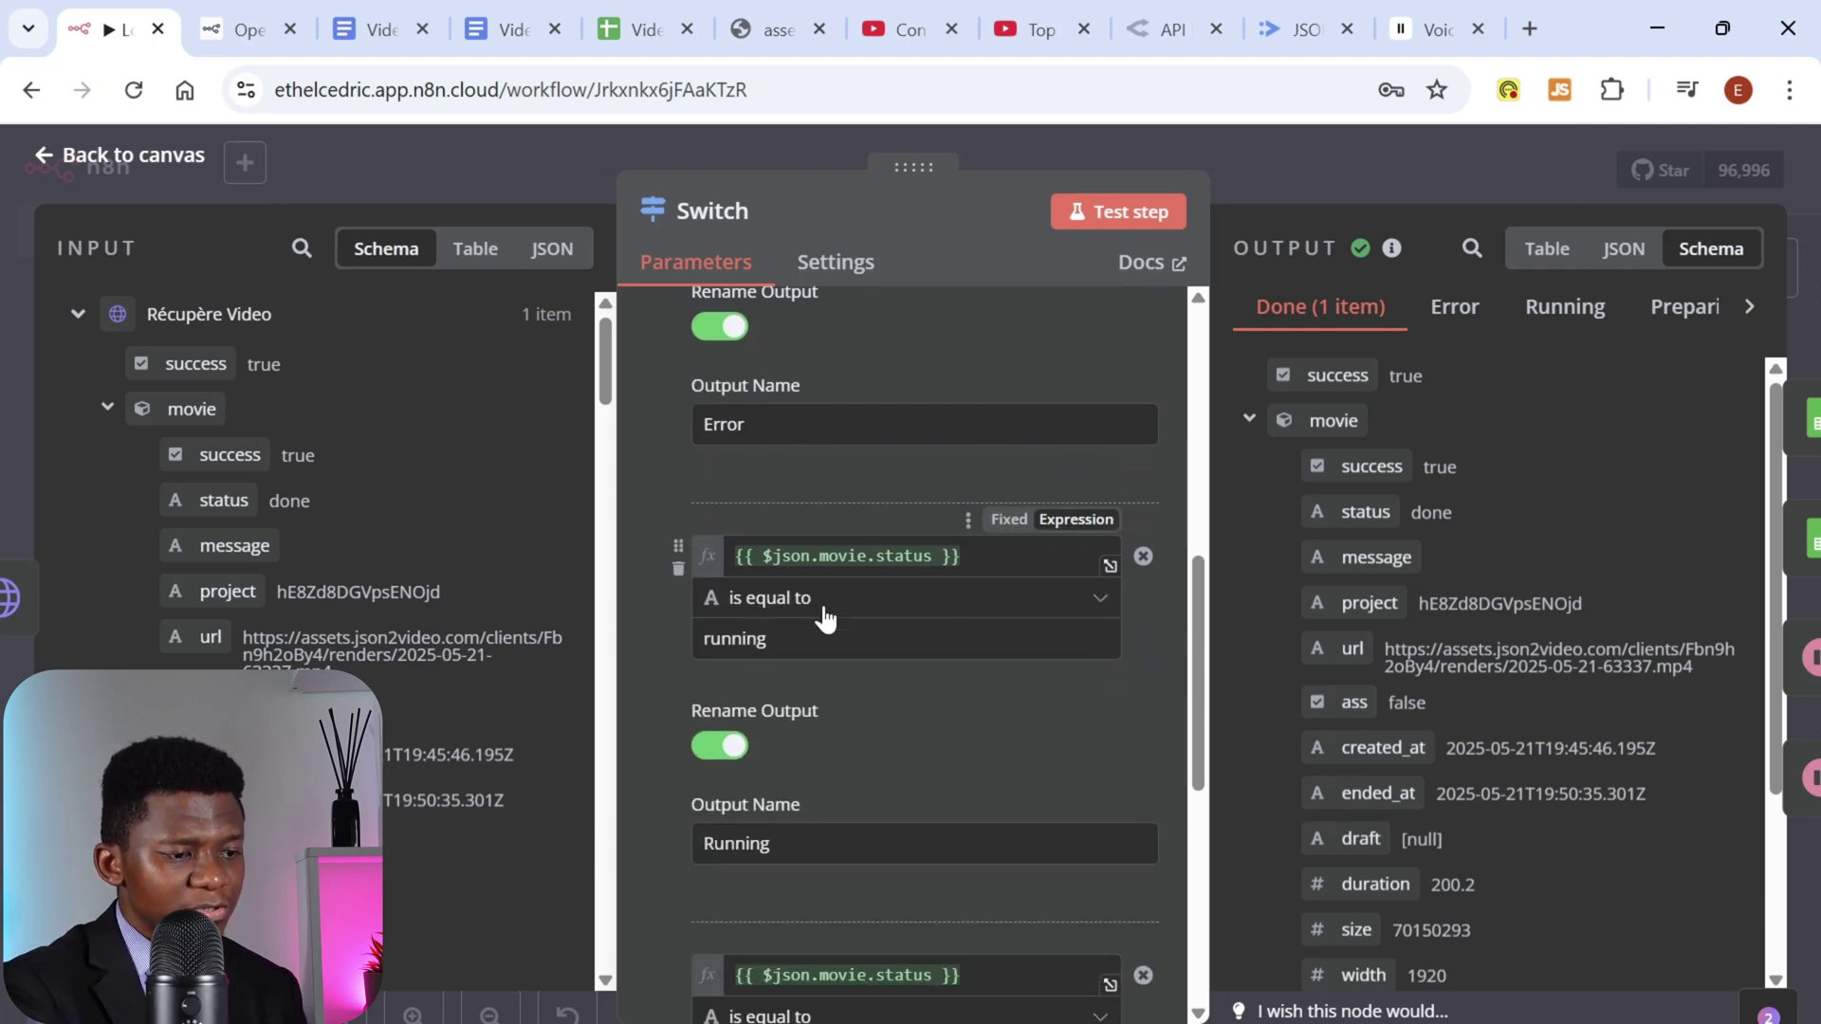
scroll(854, 664, "down", 2)
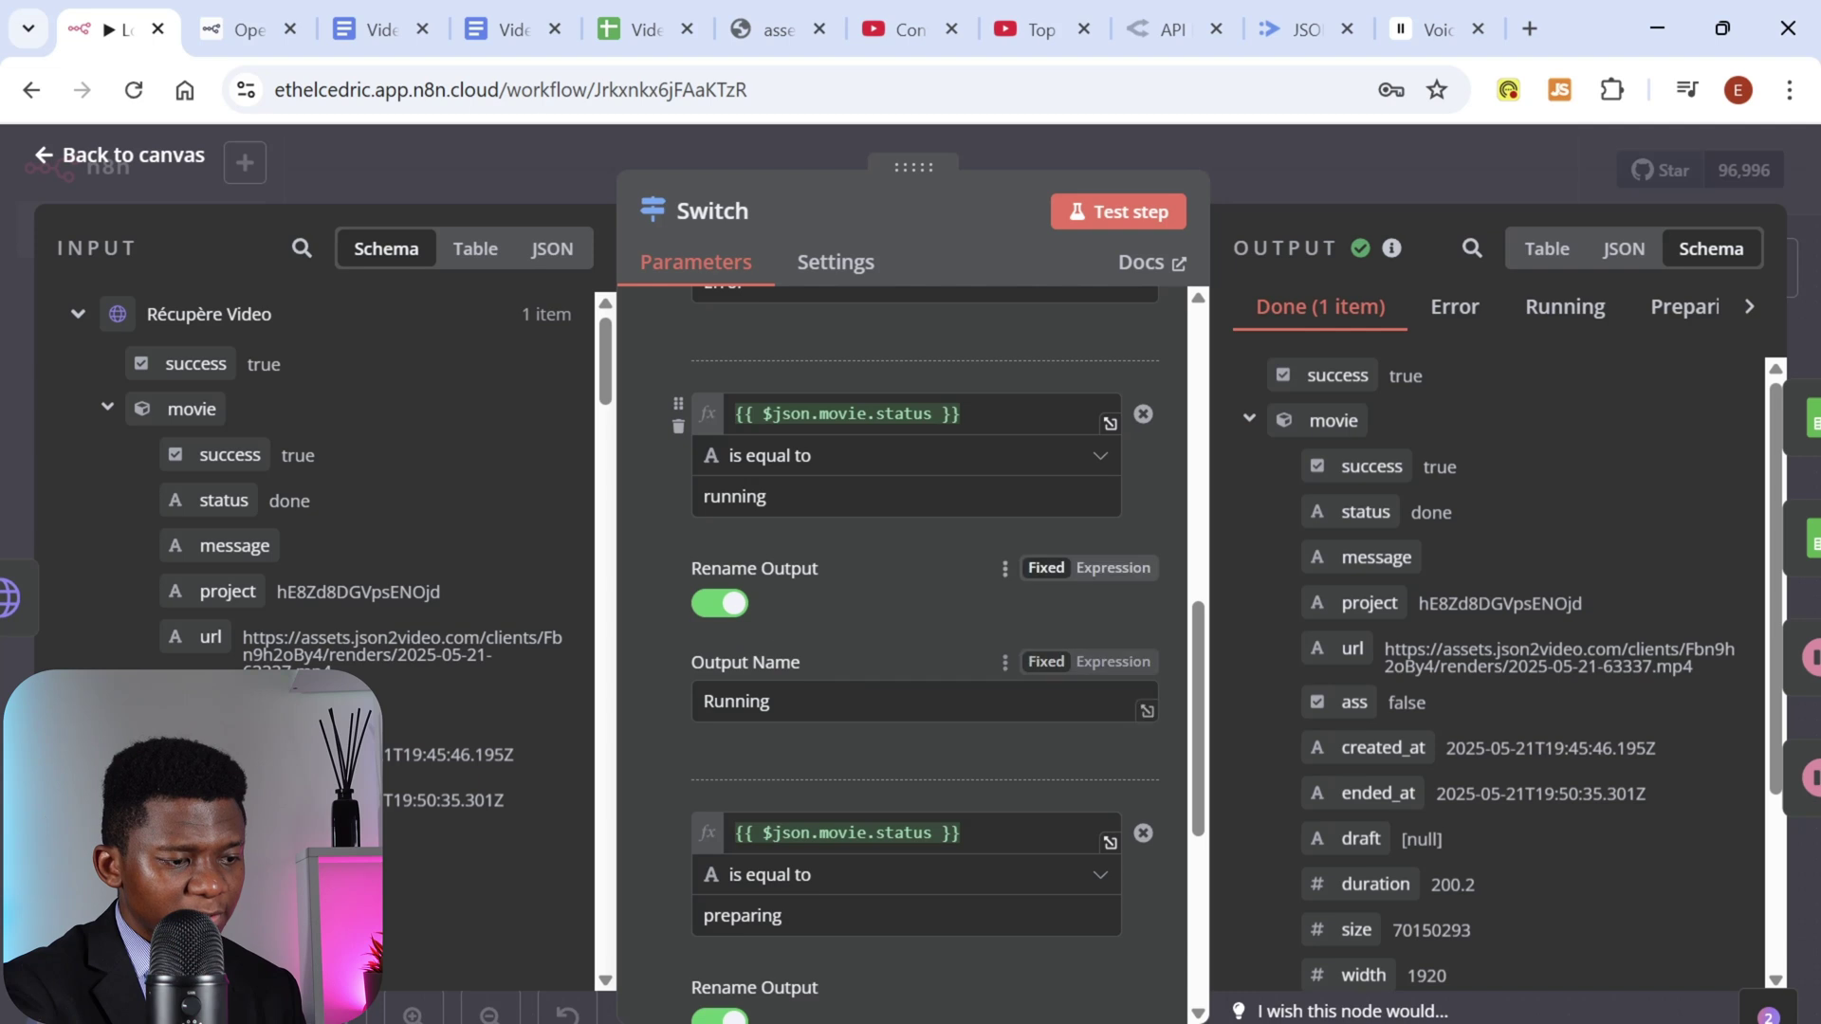
scroll(897, 612, "down", 3)
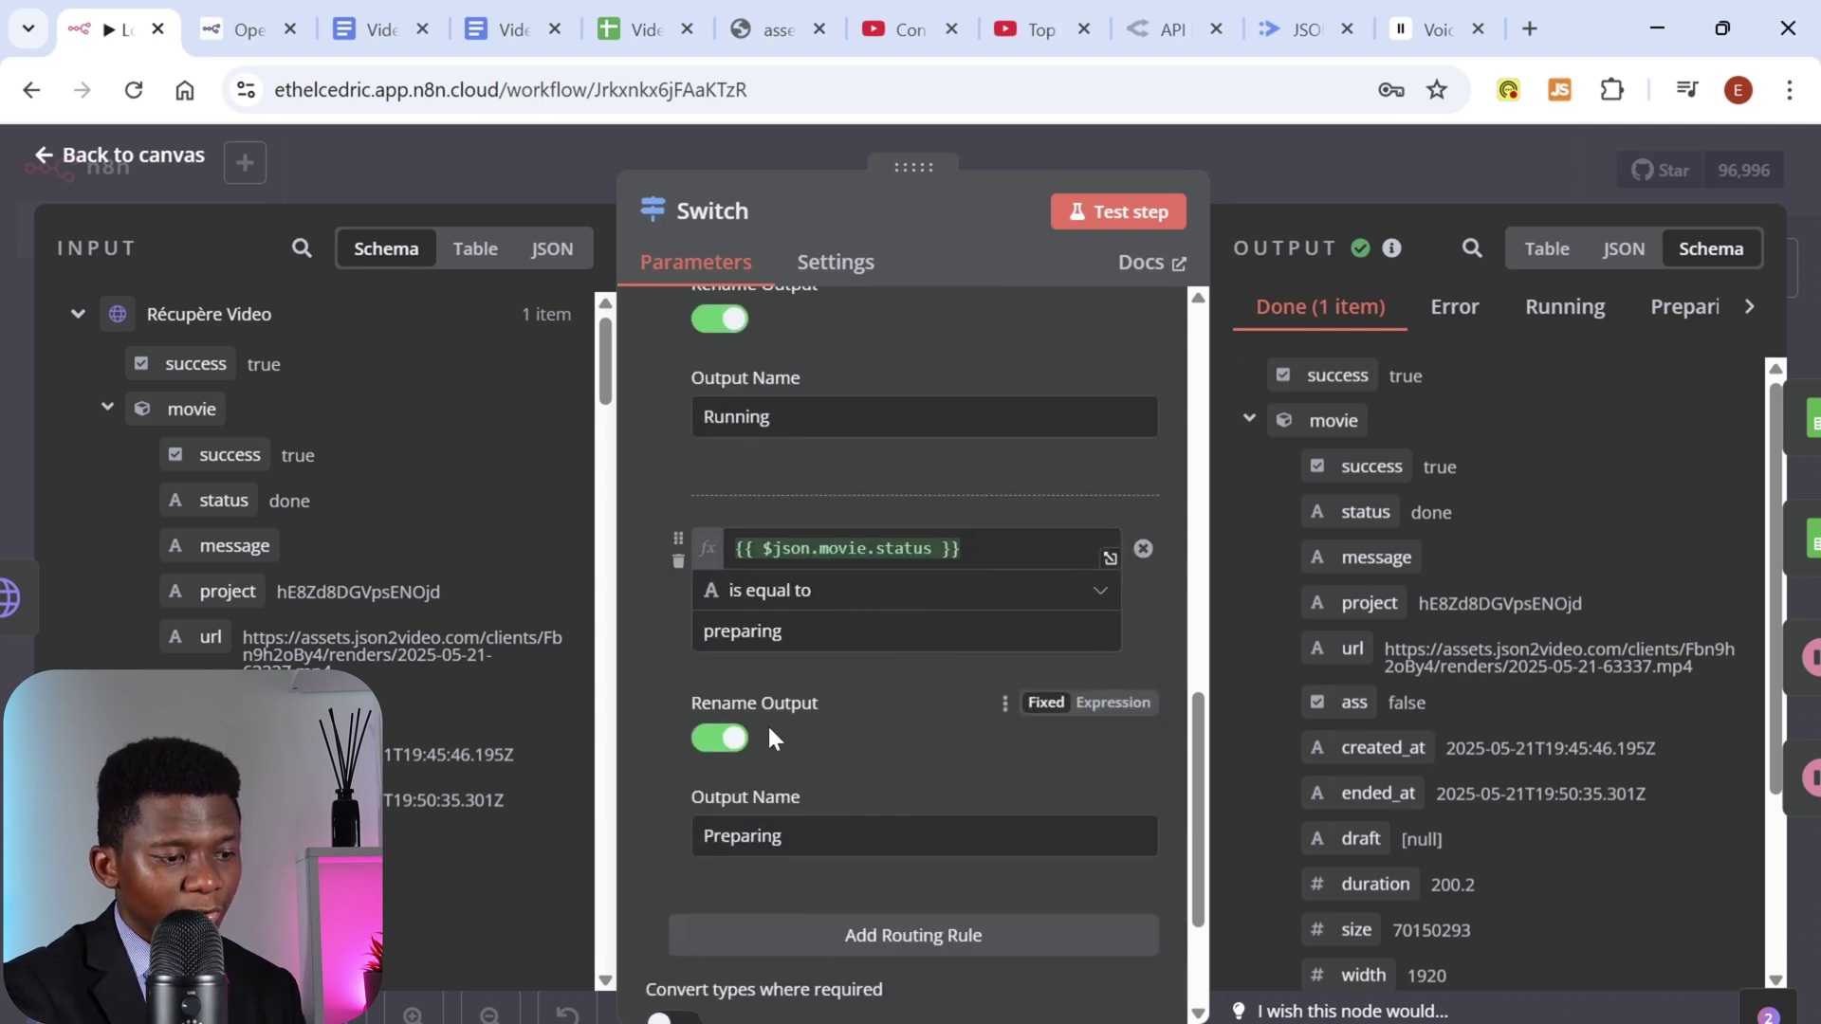
scroll(911, 645, "down", 2)
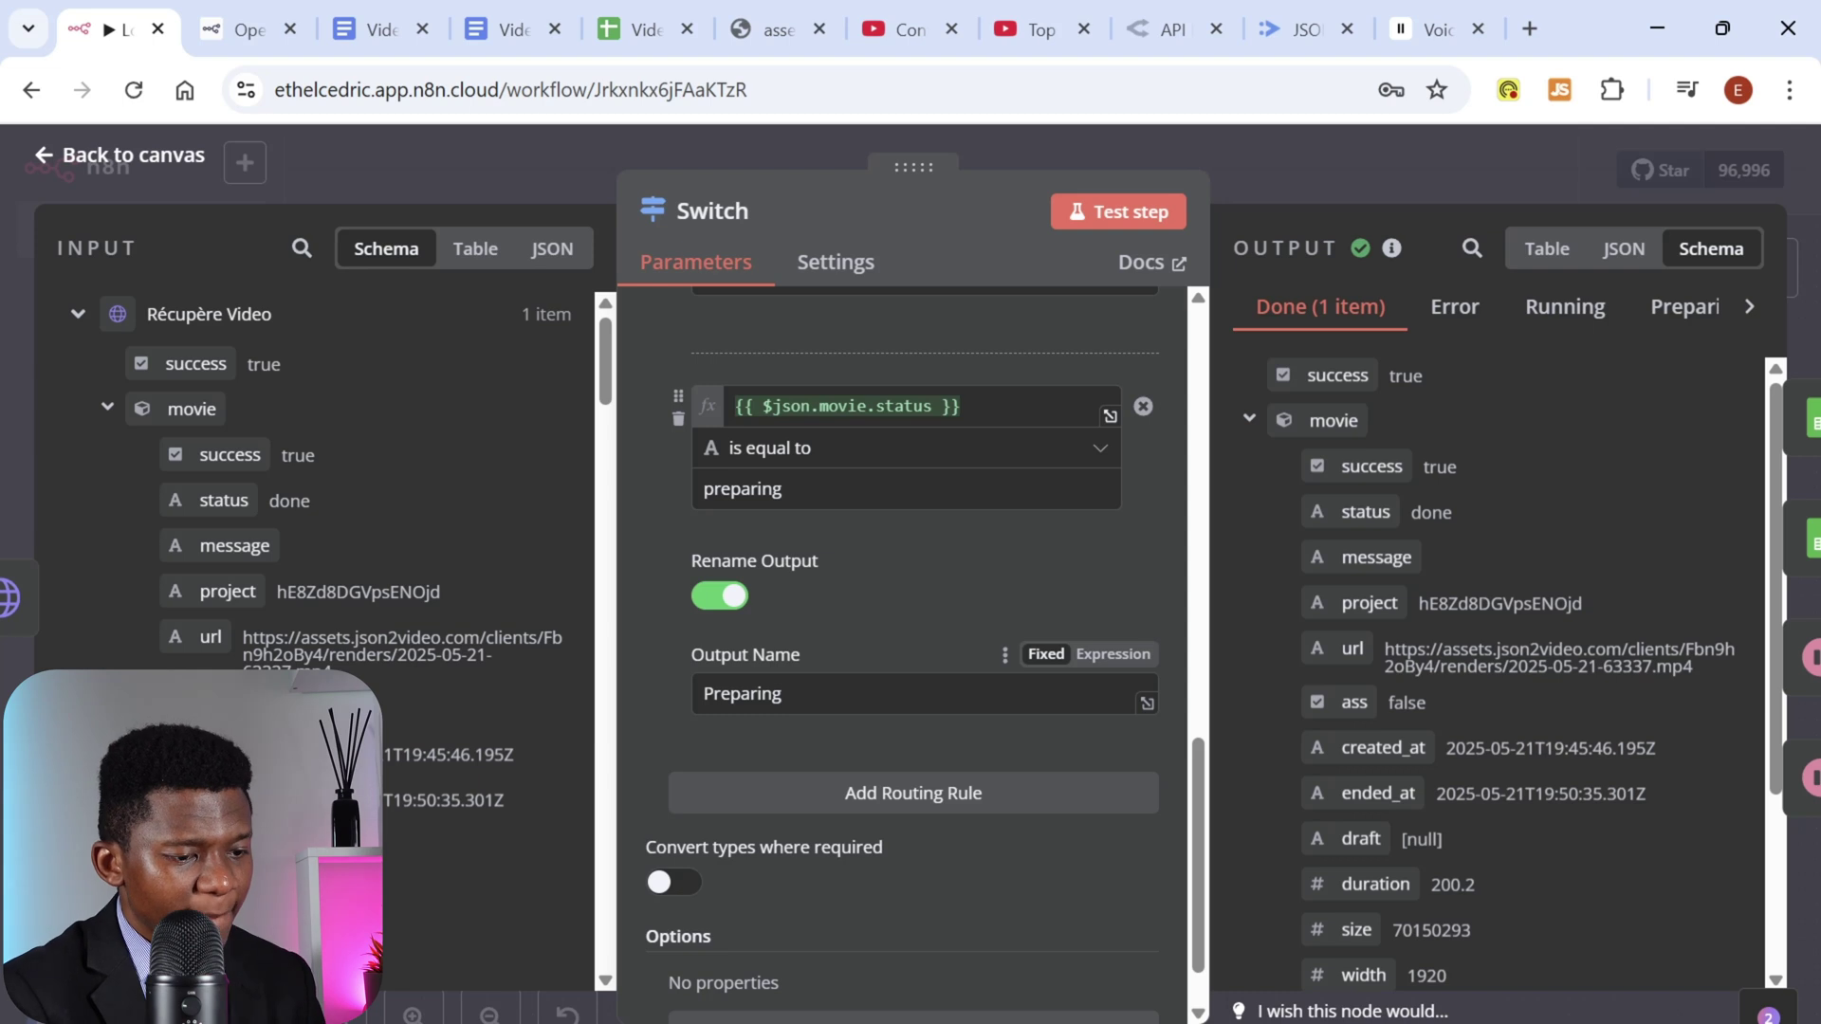
scroll(911, 664, "down", 2)
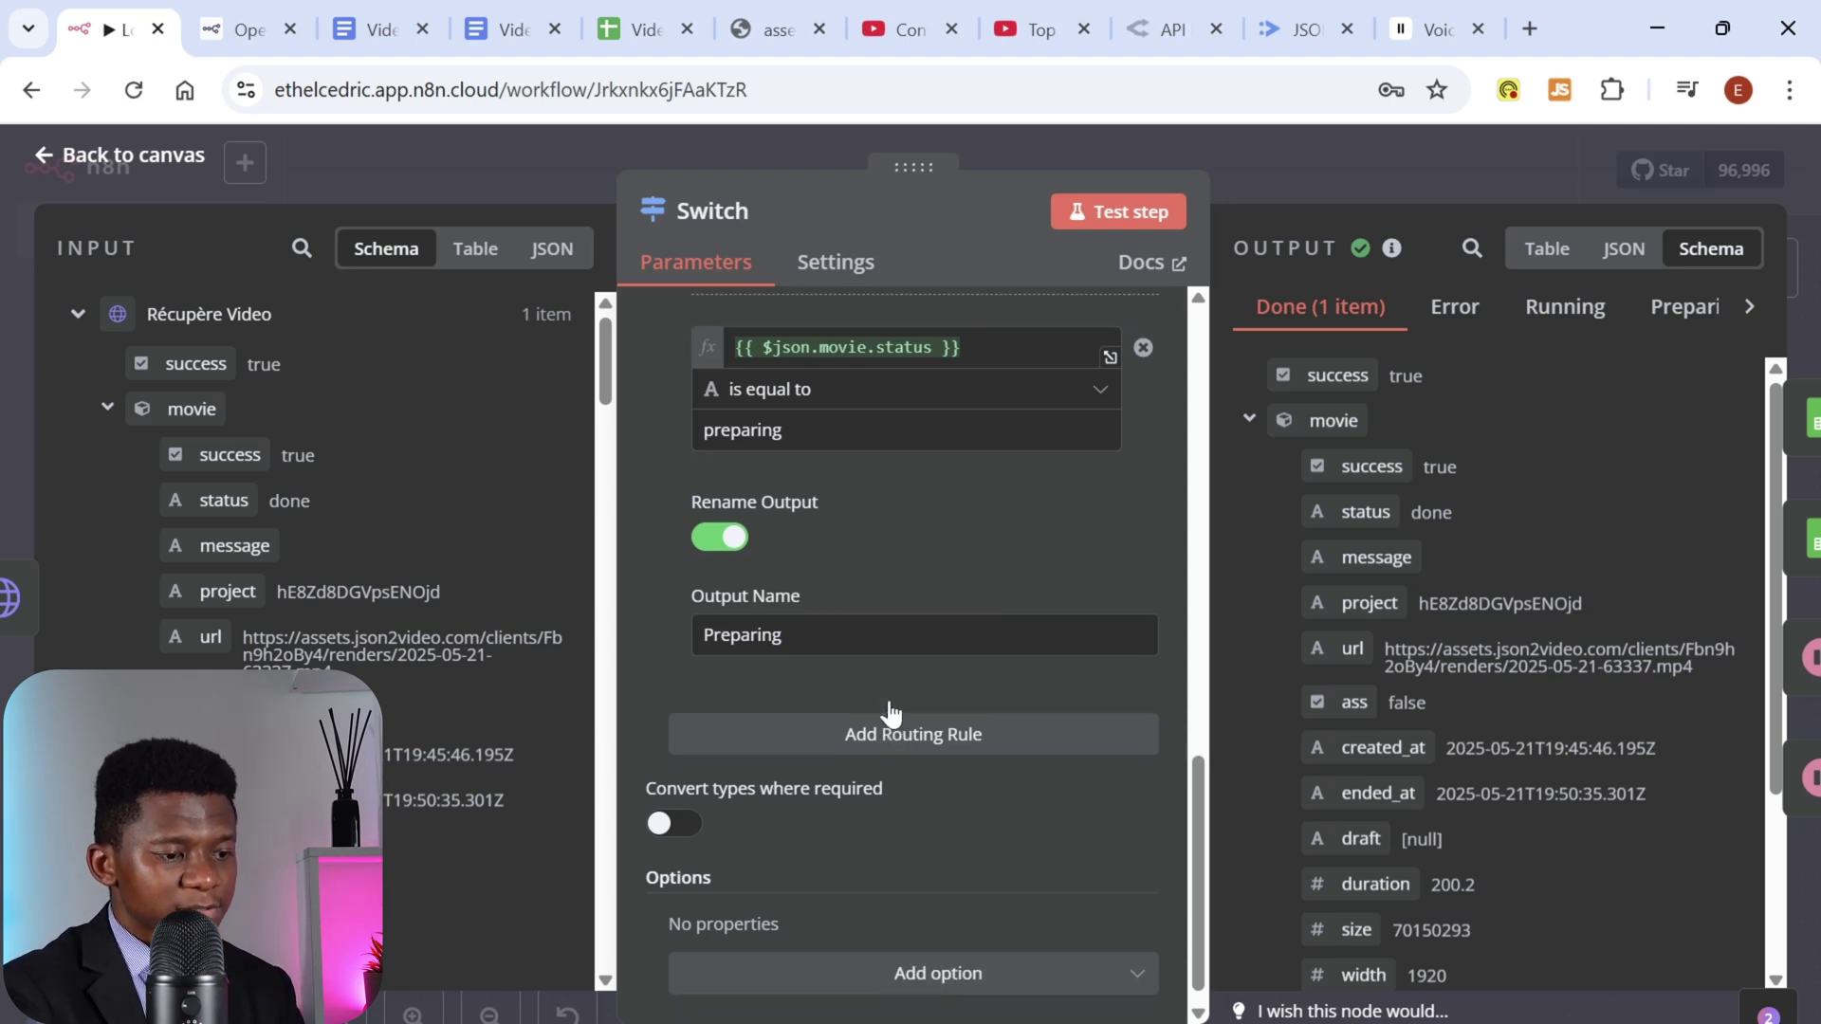
Step: Close the Switch node and examine how its four outputs connect to the Upload Video, Erreur and Scrute branches
key("Escape")
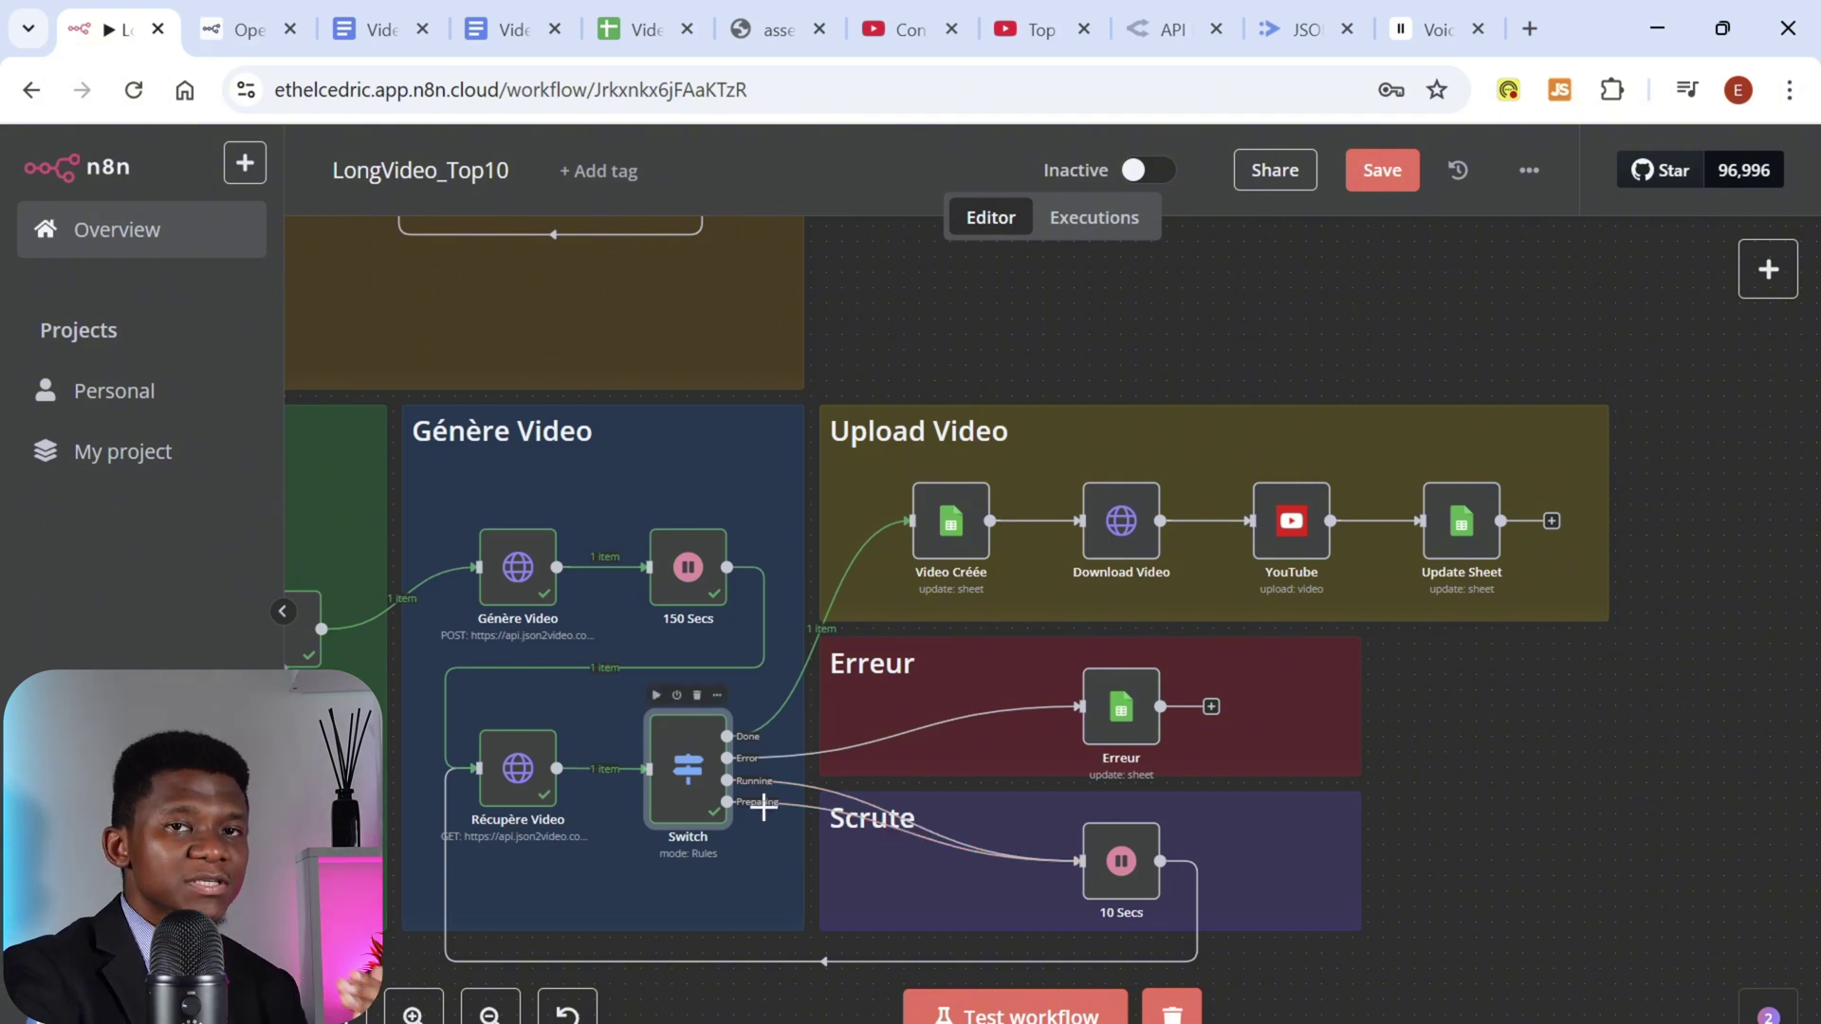
mouse_move(764, 822)
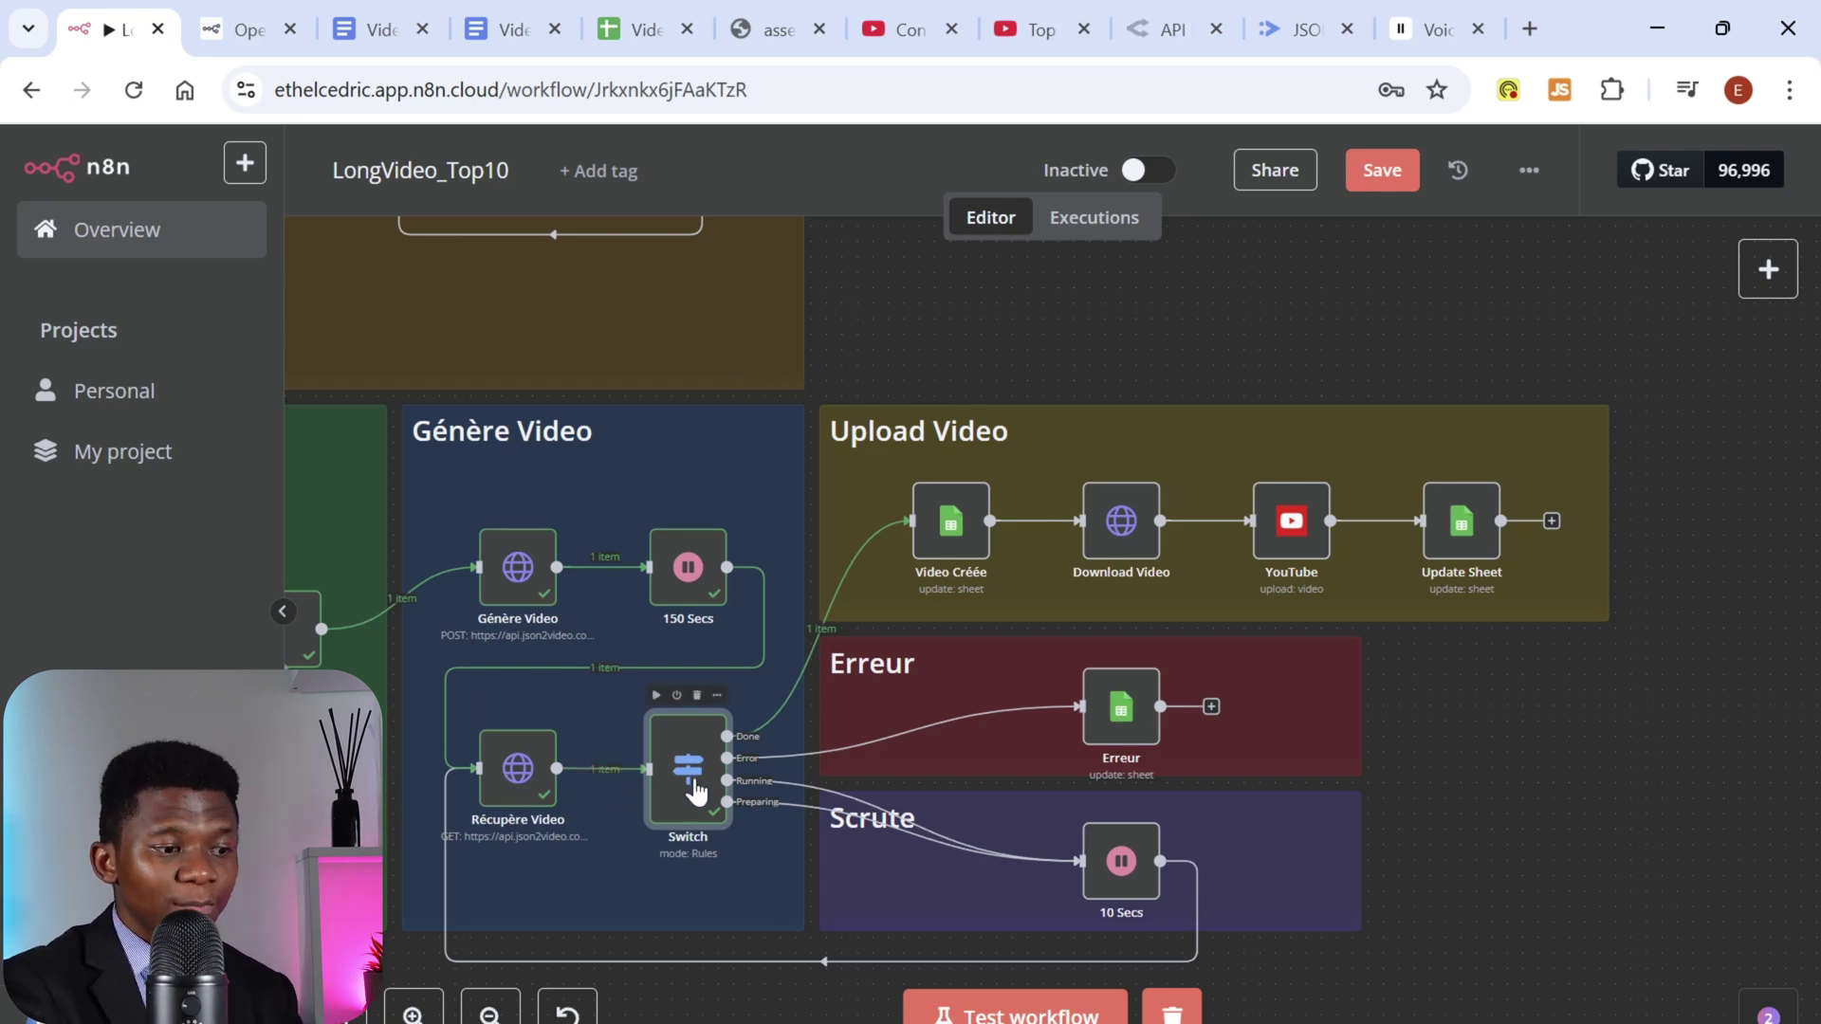
mouse_move(780, 799)
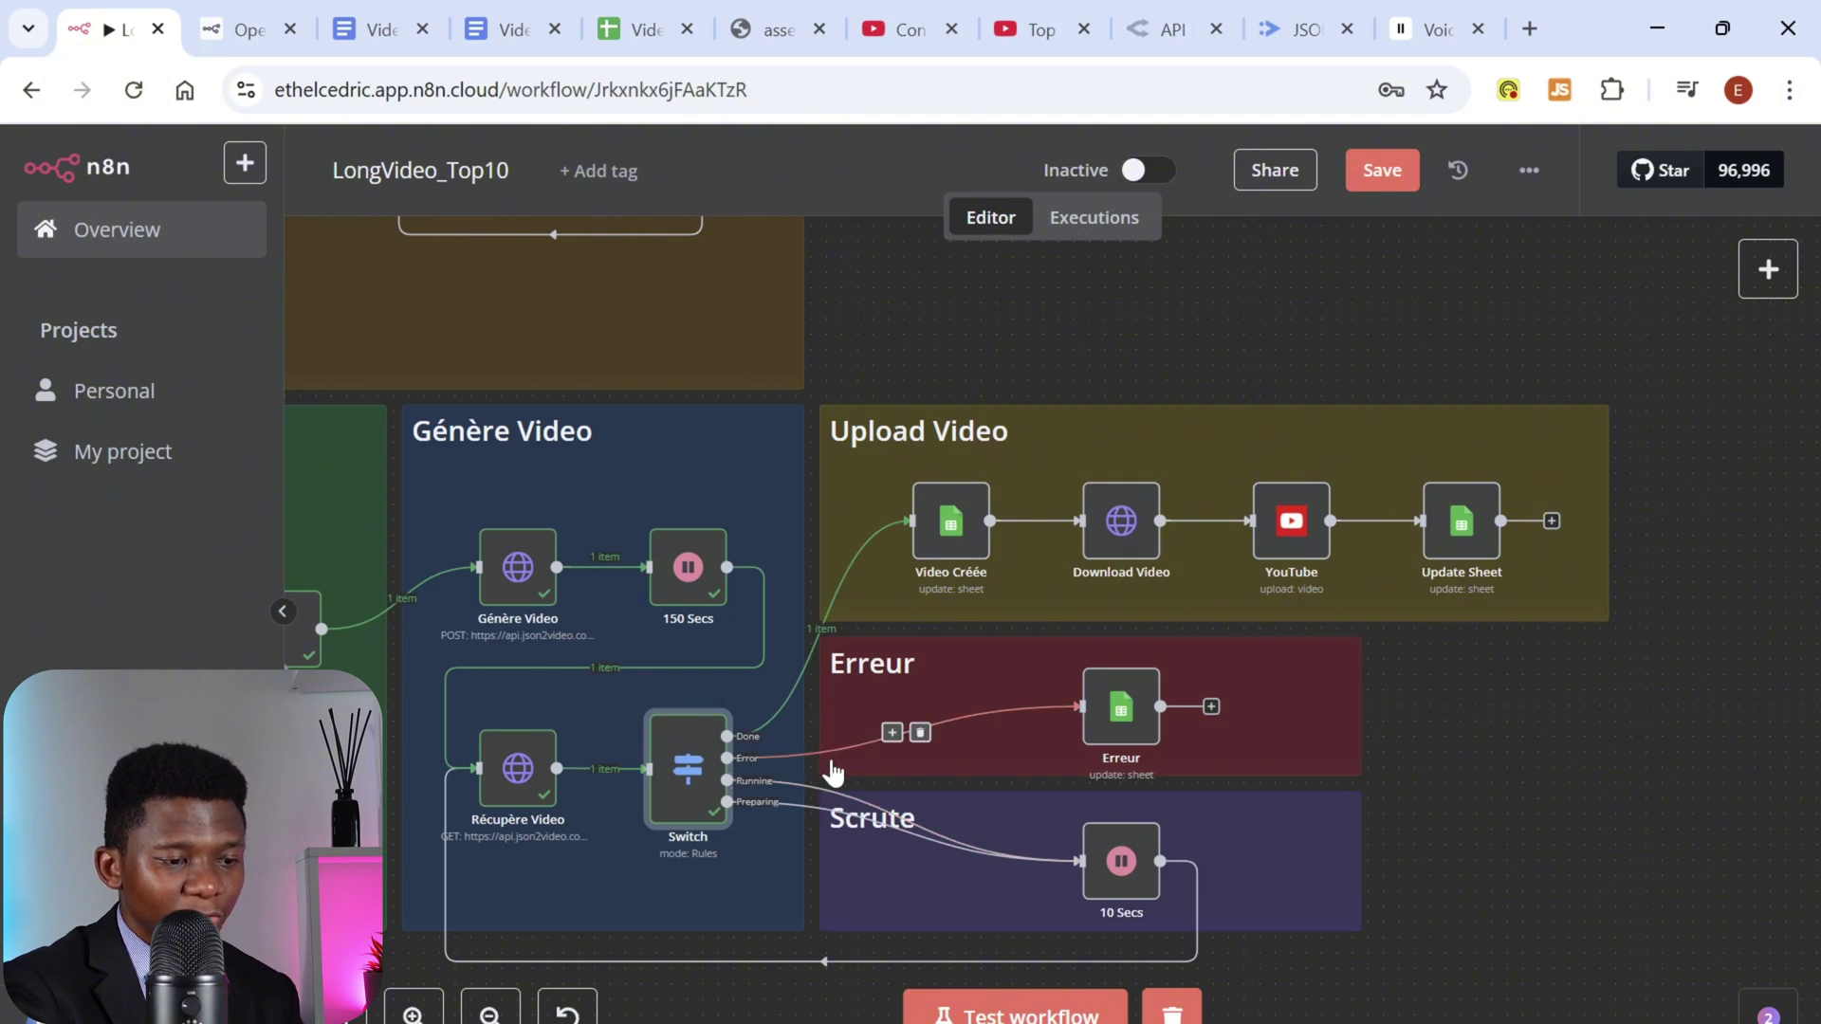
Step: Review the Erreur node's Update Row operation, Sujet match column and URL Video value on Sheet1, and close the node
left_click(1117, 707)
double_click(1118, 707)
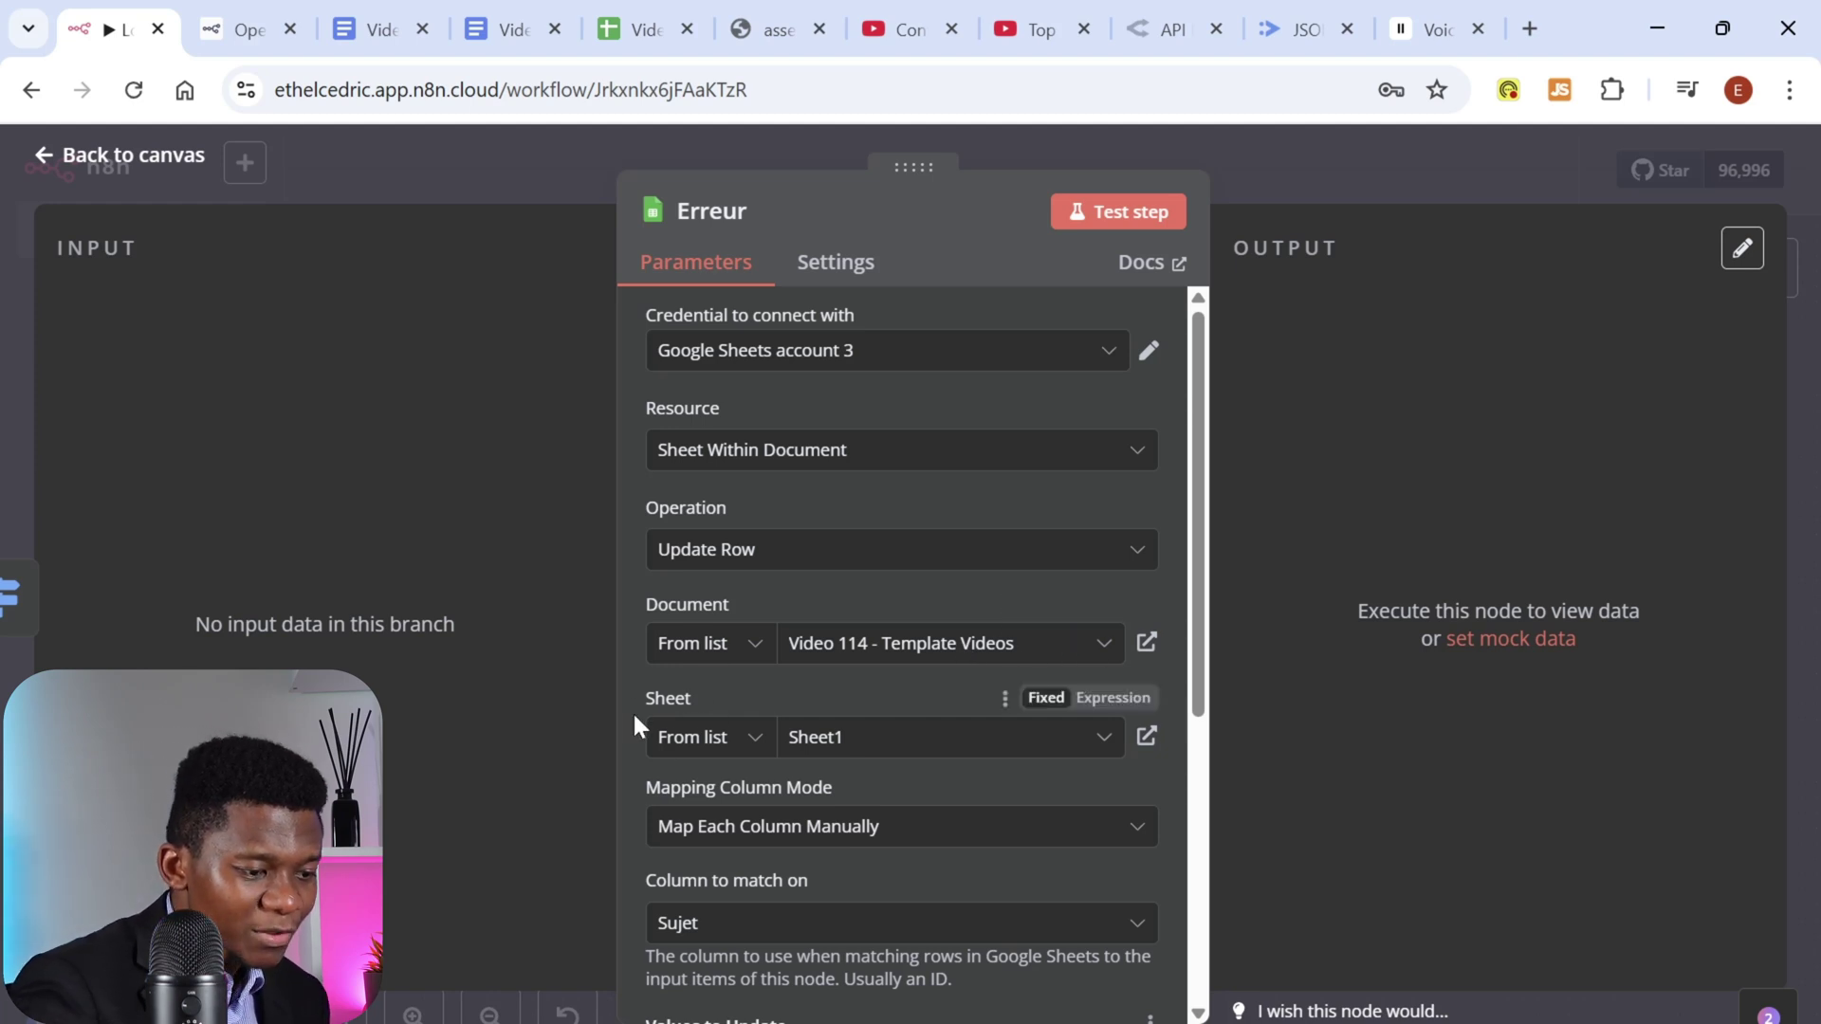
scroll(1071, 736, "down", 3)
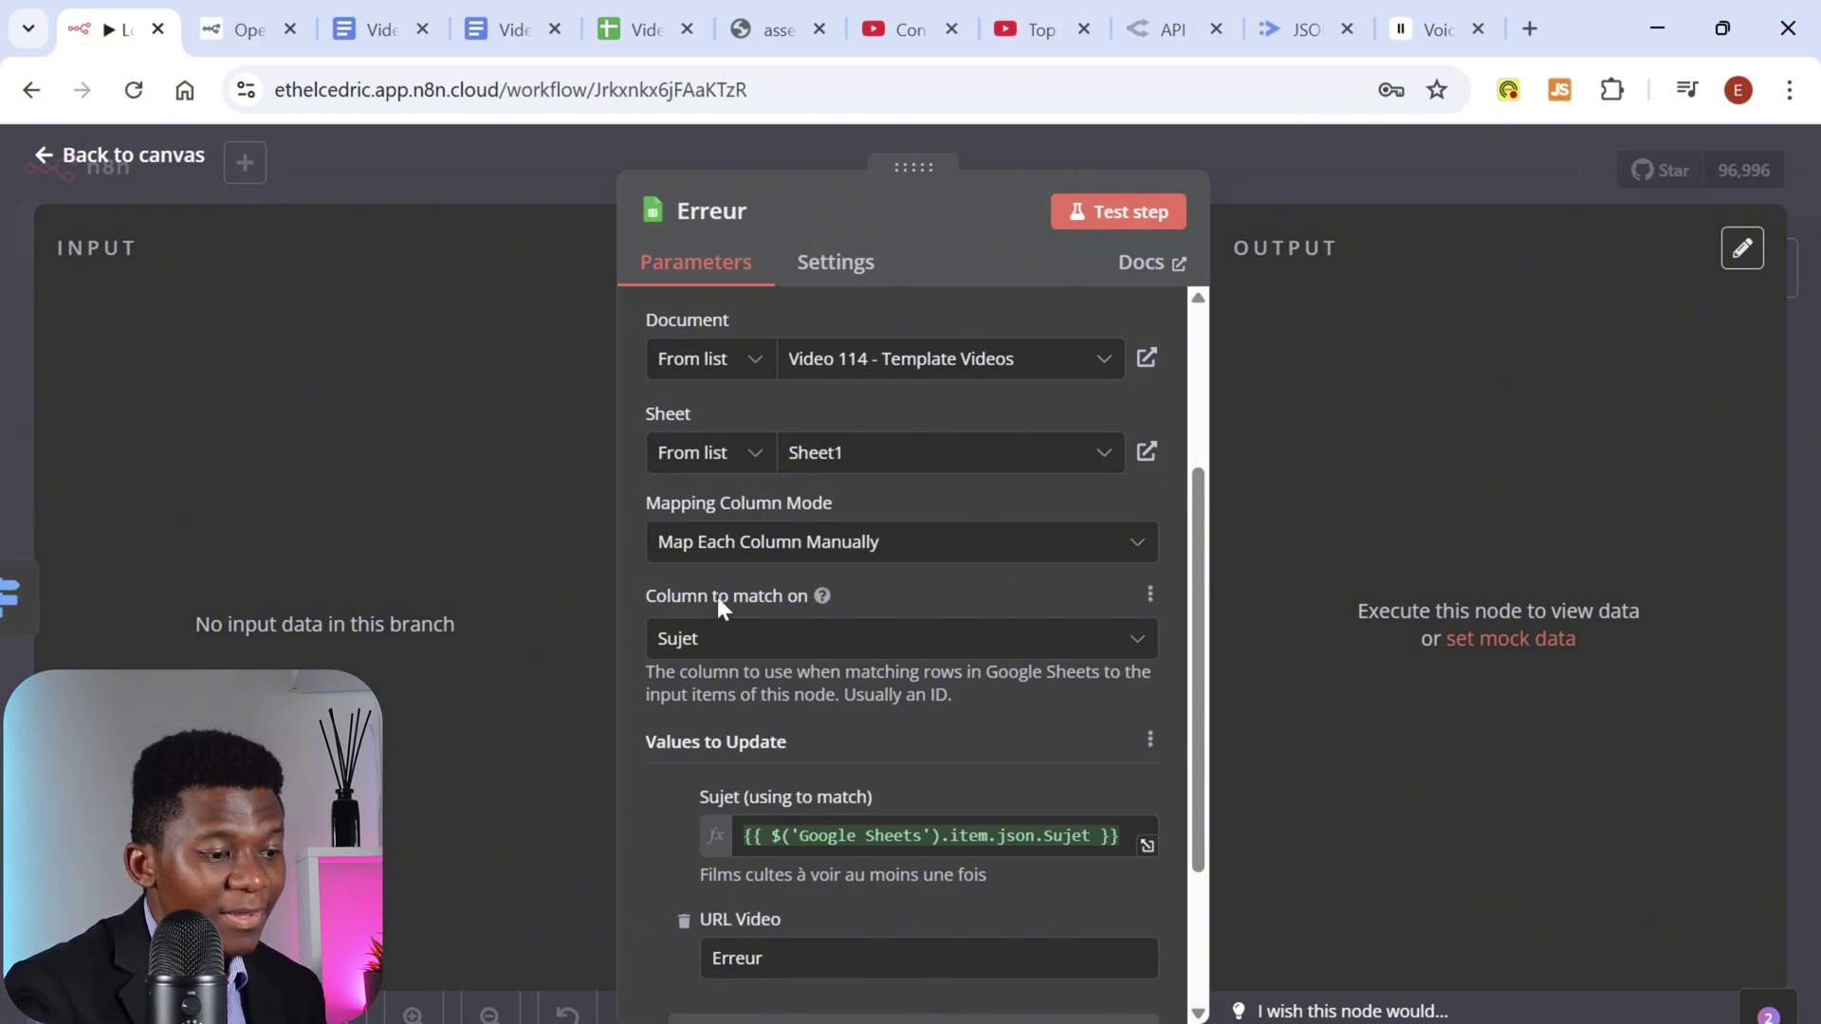
scroll(844, 653, "down", 3)
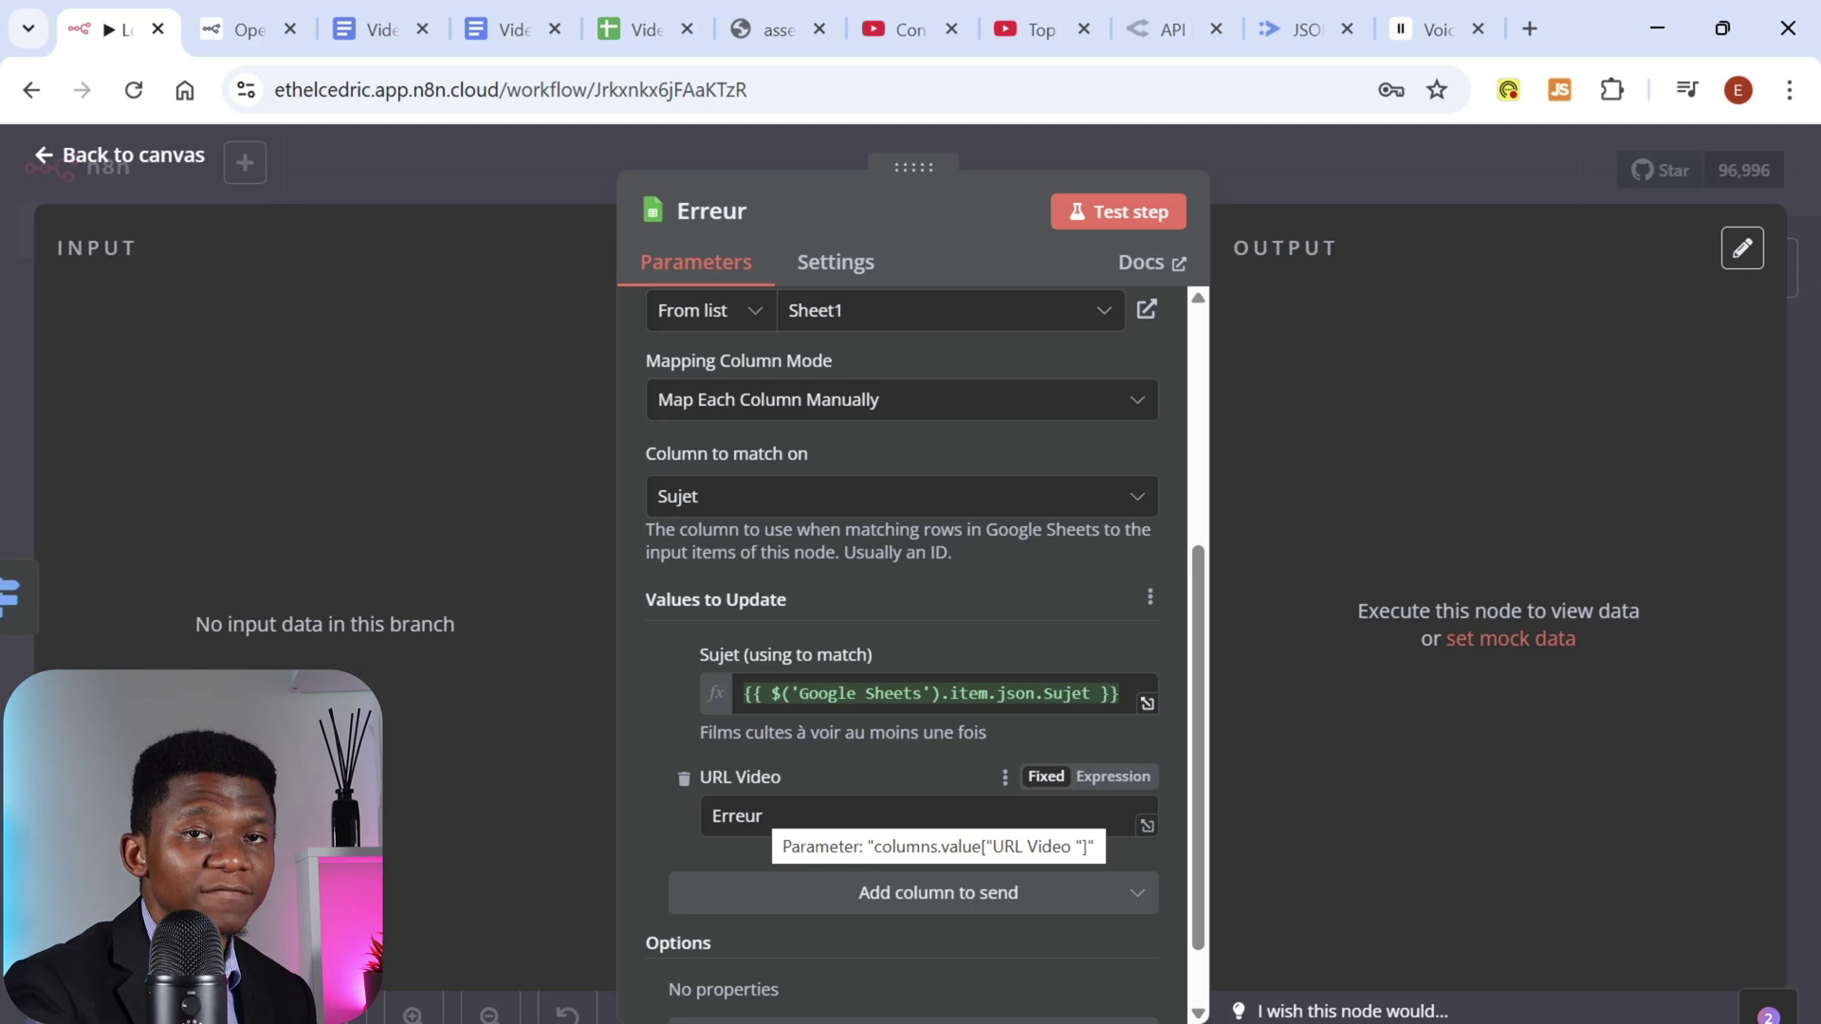
left_click(1334, 151)
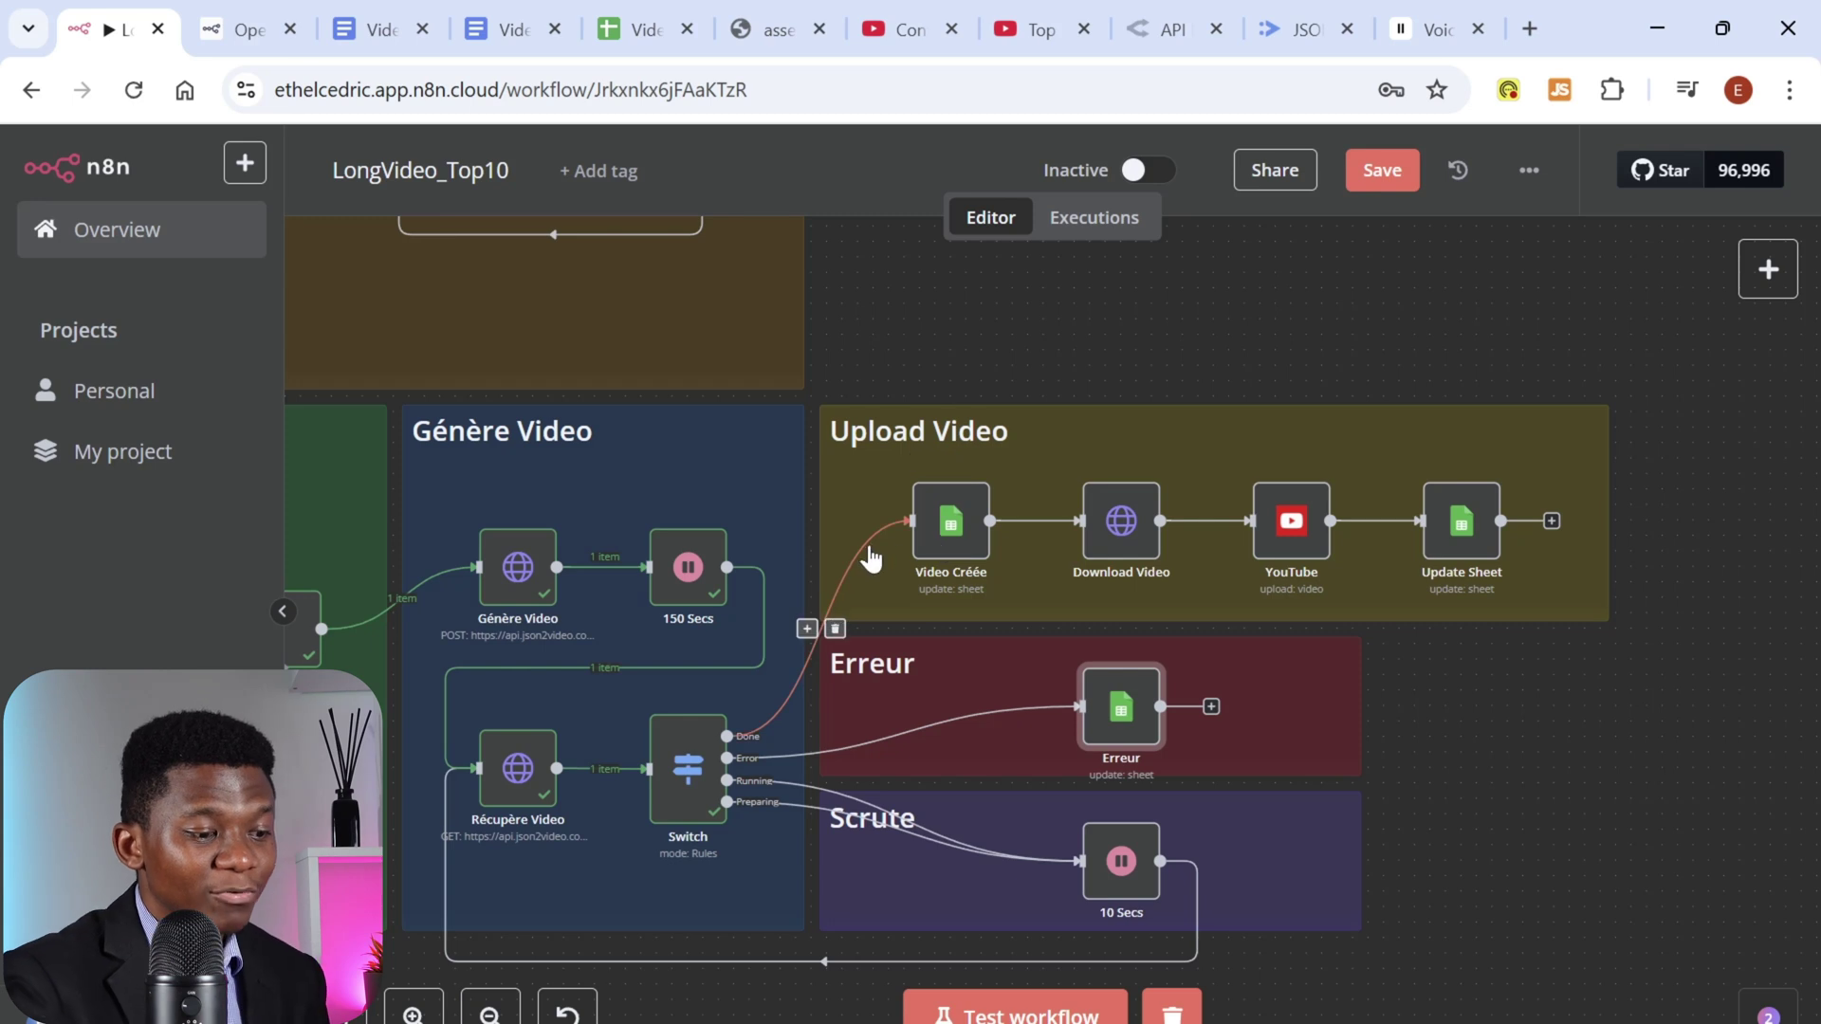
Step: Review the Video Créée node's update values for Sujet, Statut Création and URL Video, highlighting the Créée status
left_click(947, 525)
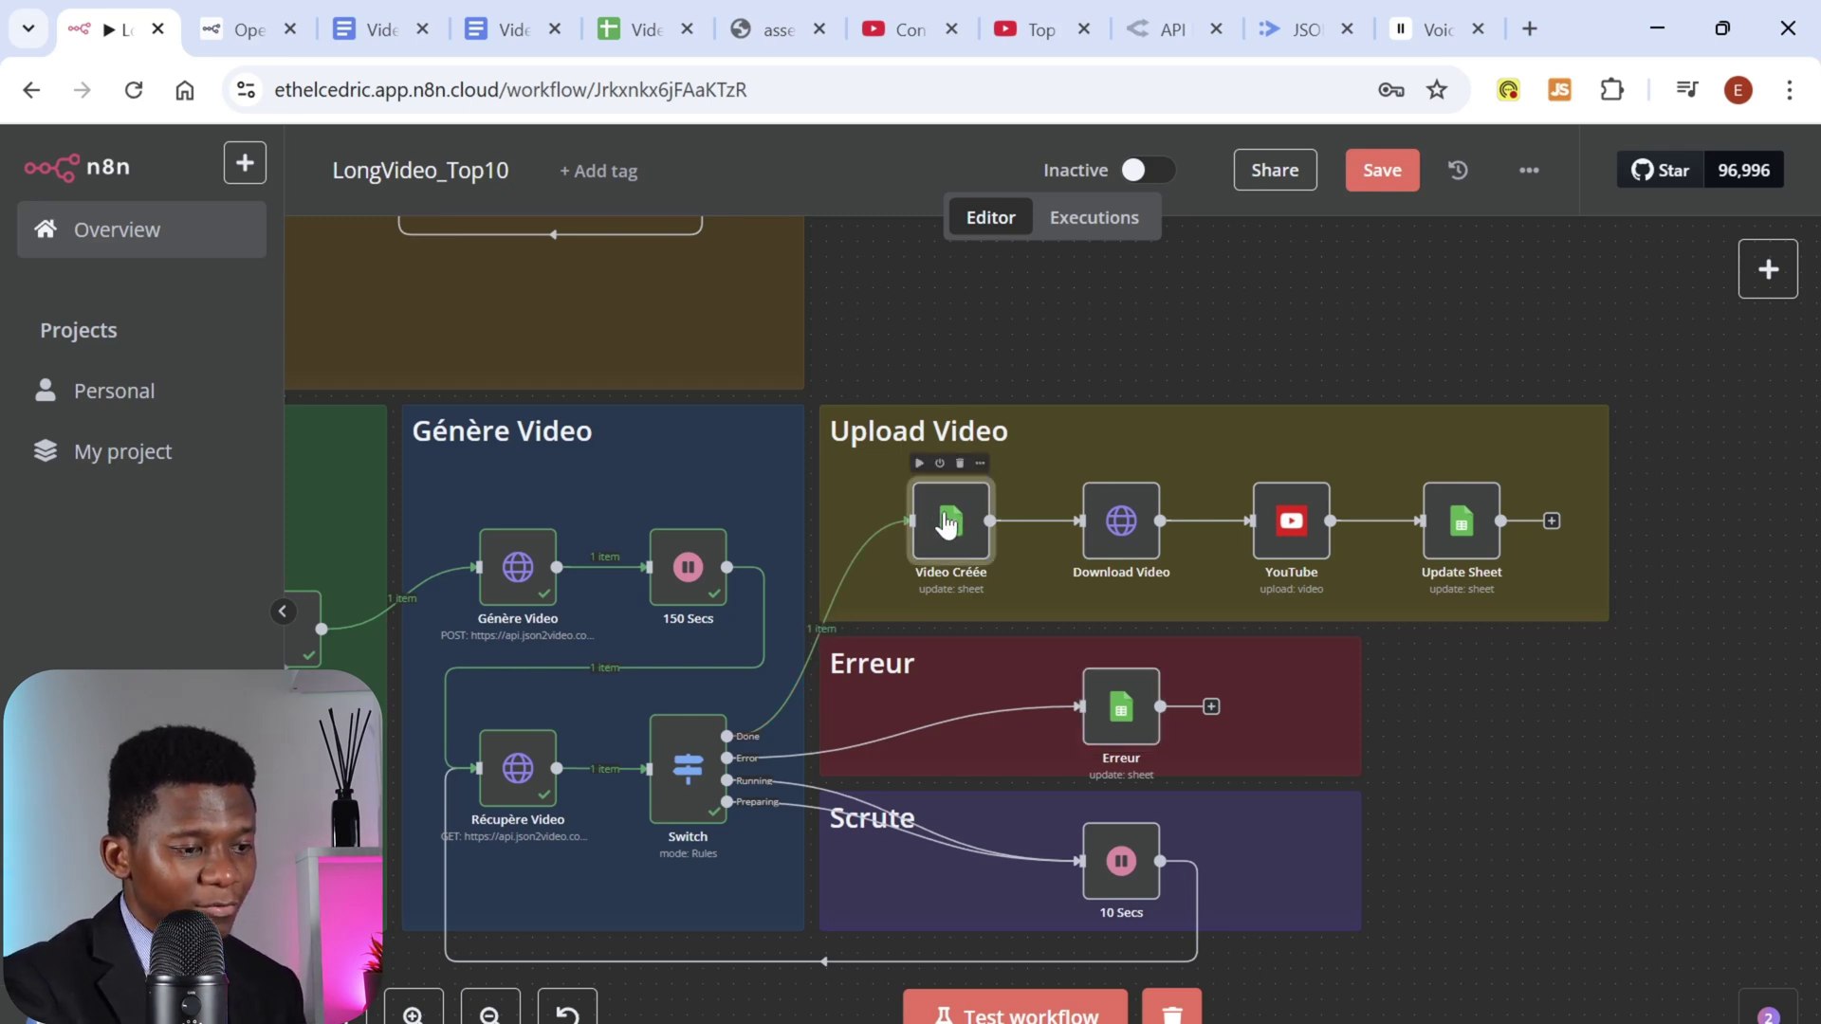
double_click(947, 524)
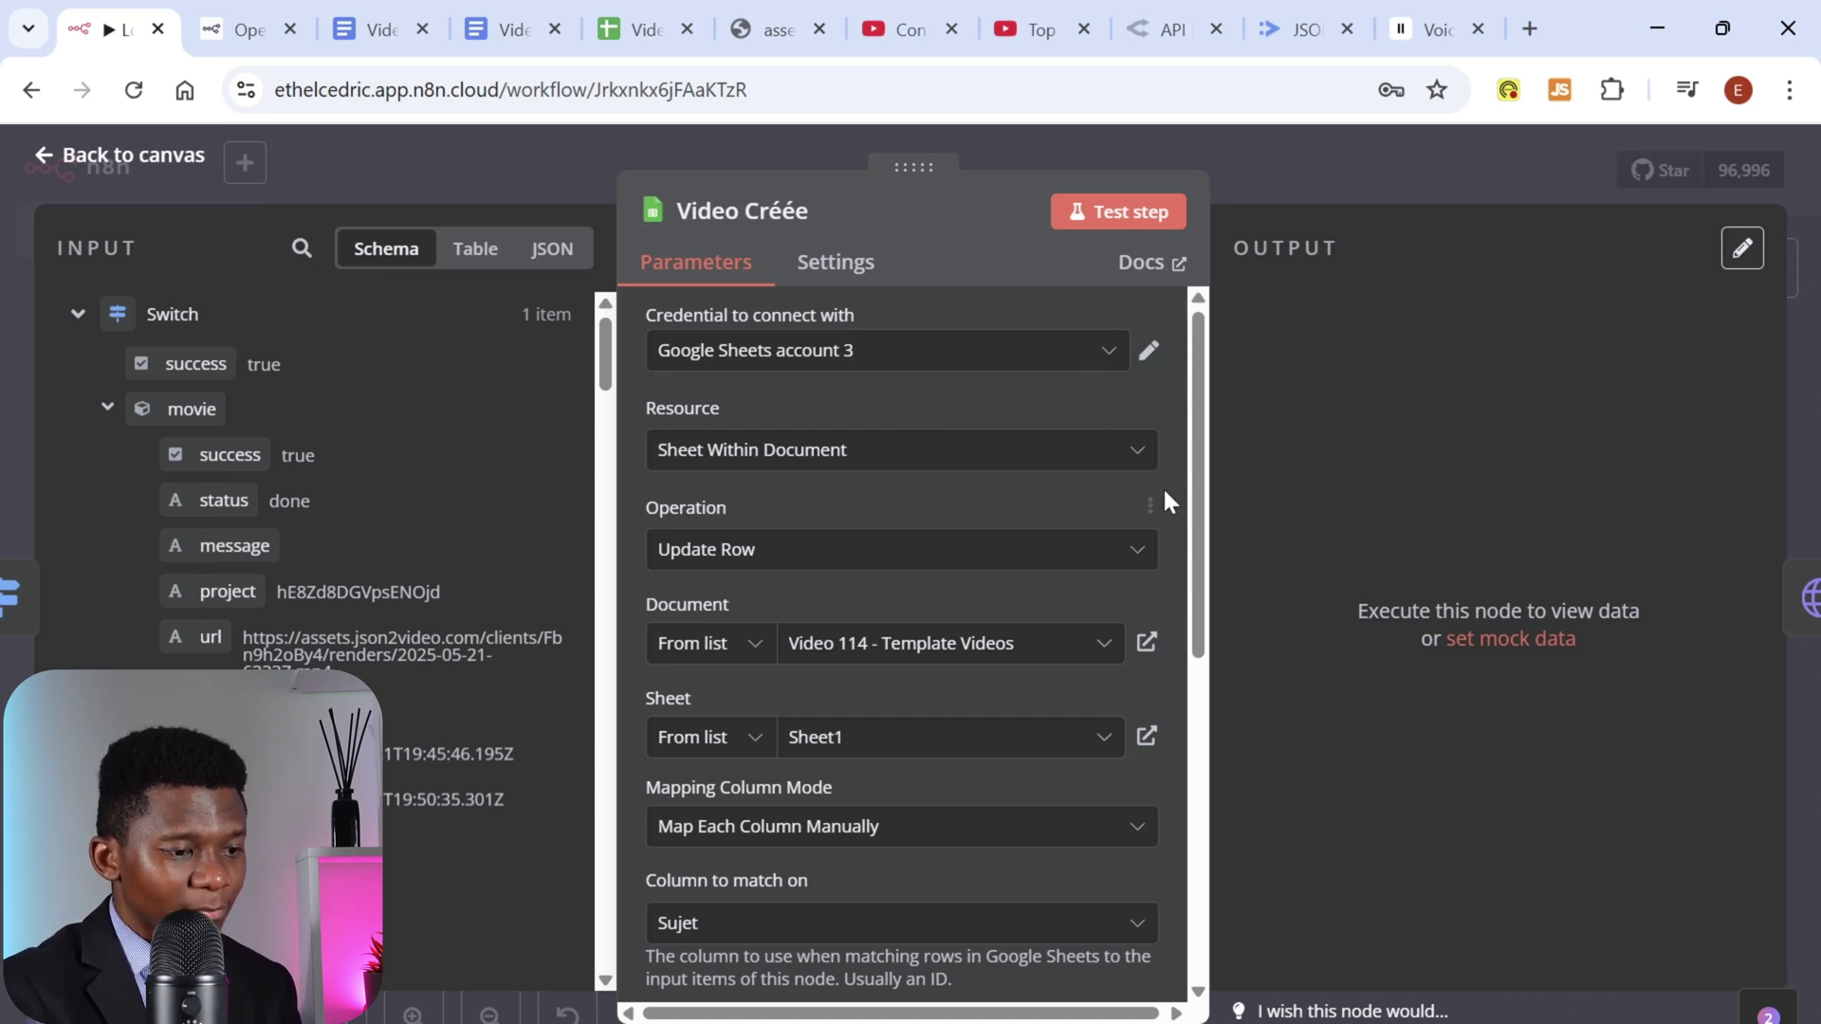
scroll(906, 735, "down", 5)
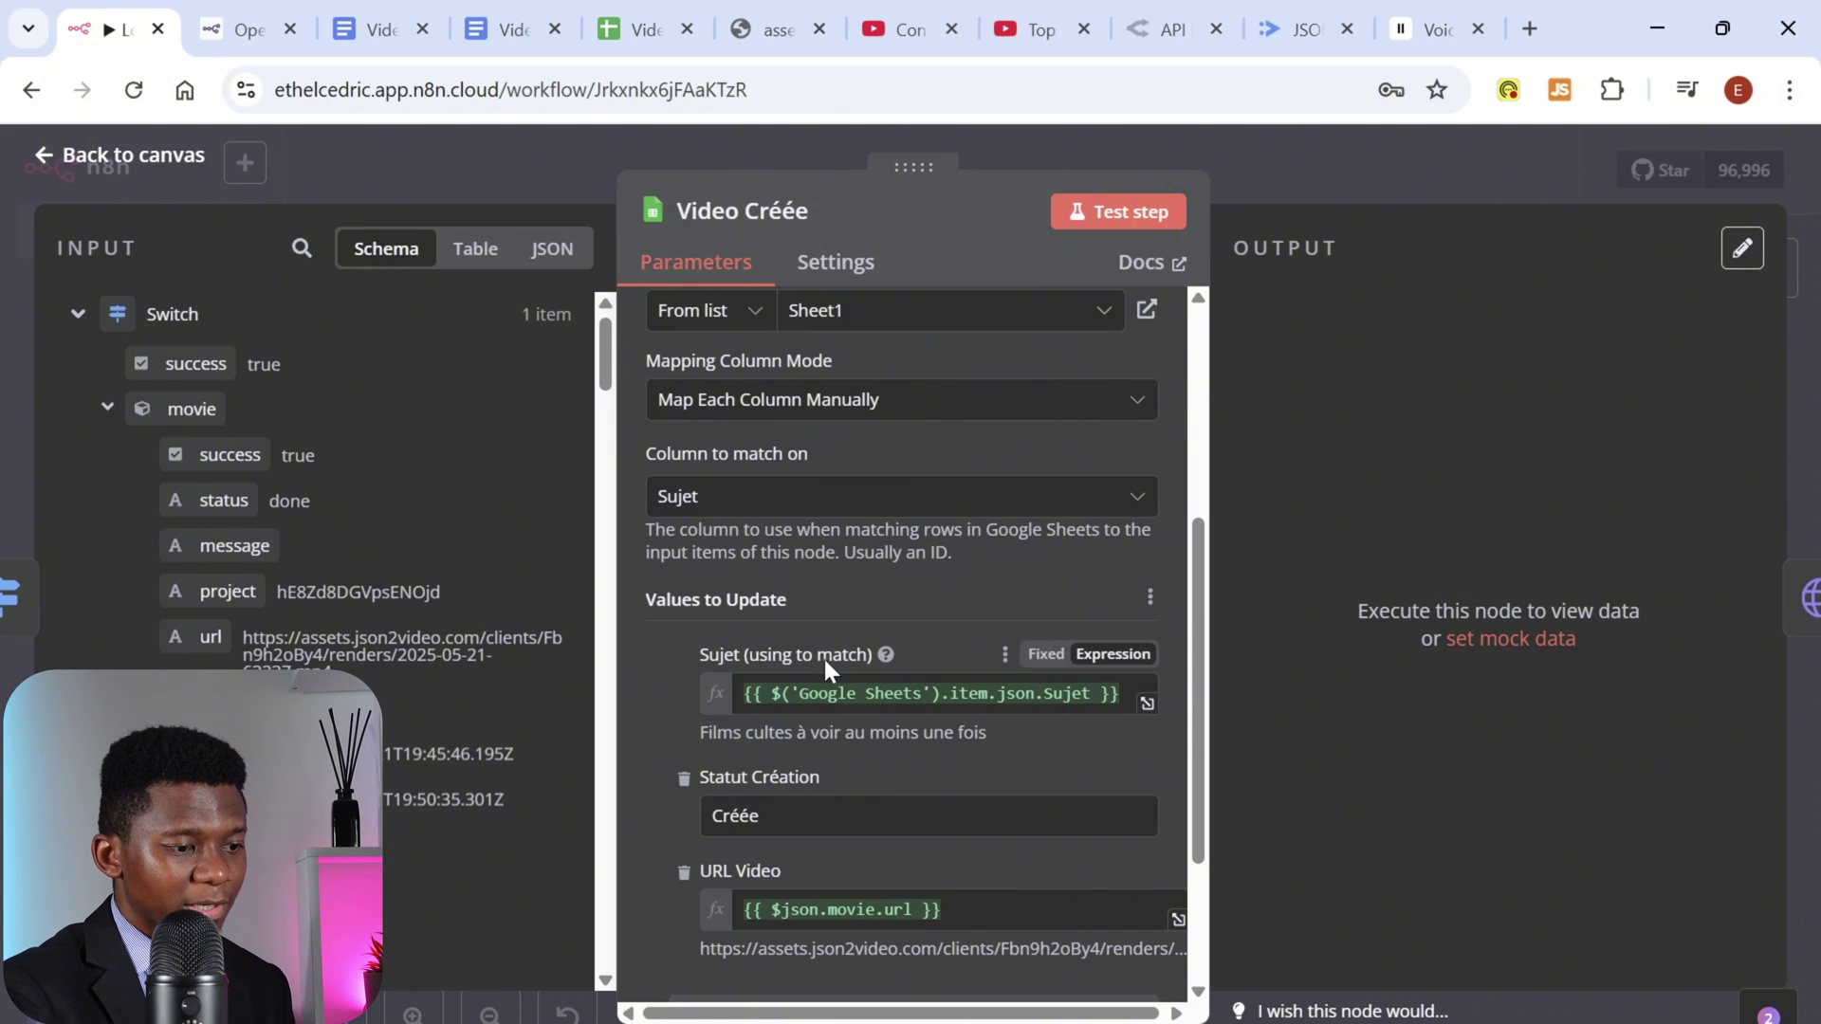
scroll(822, 657, "down", 2)
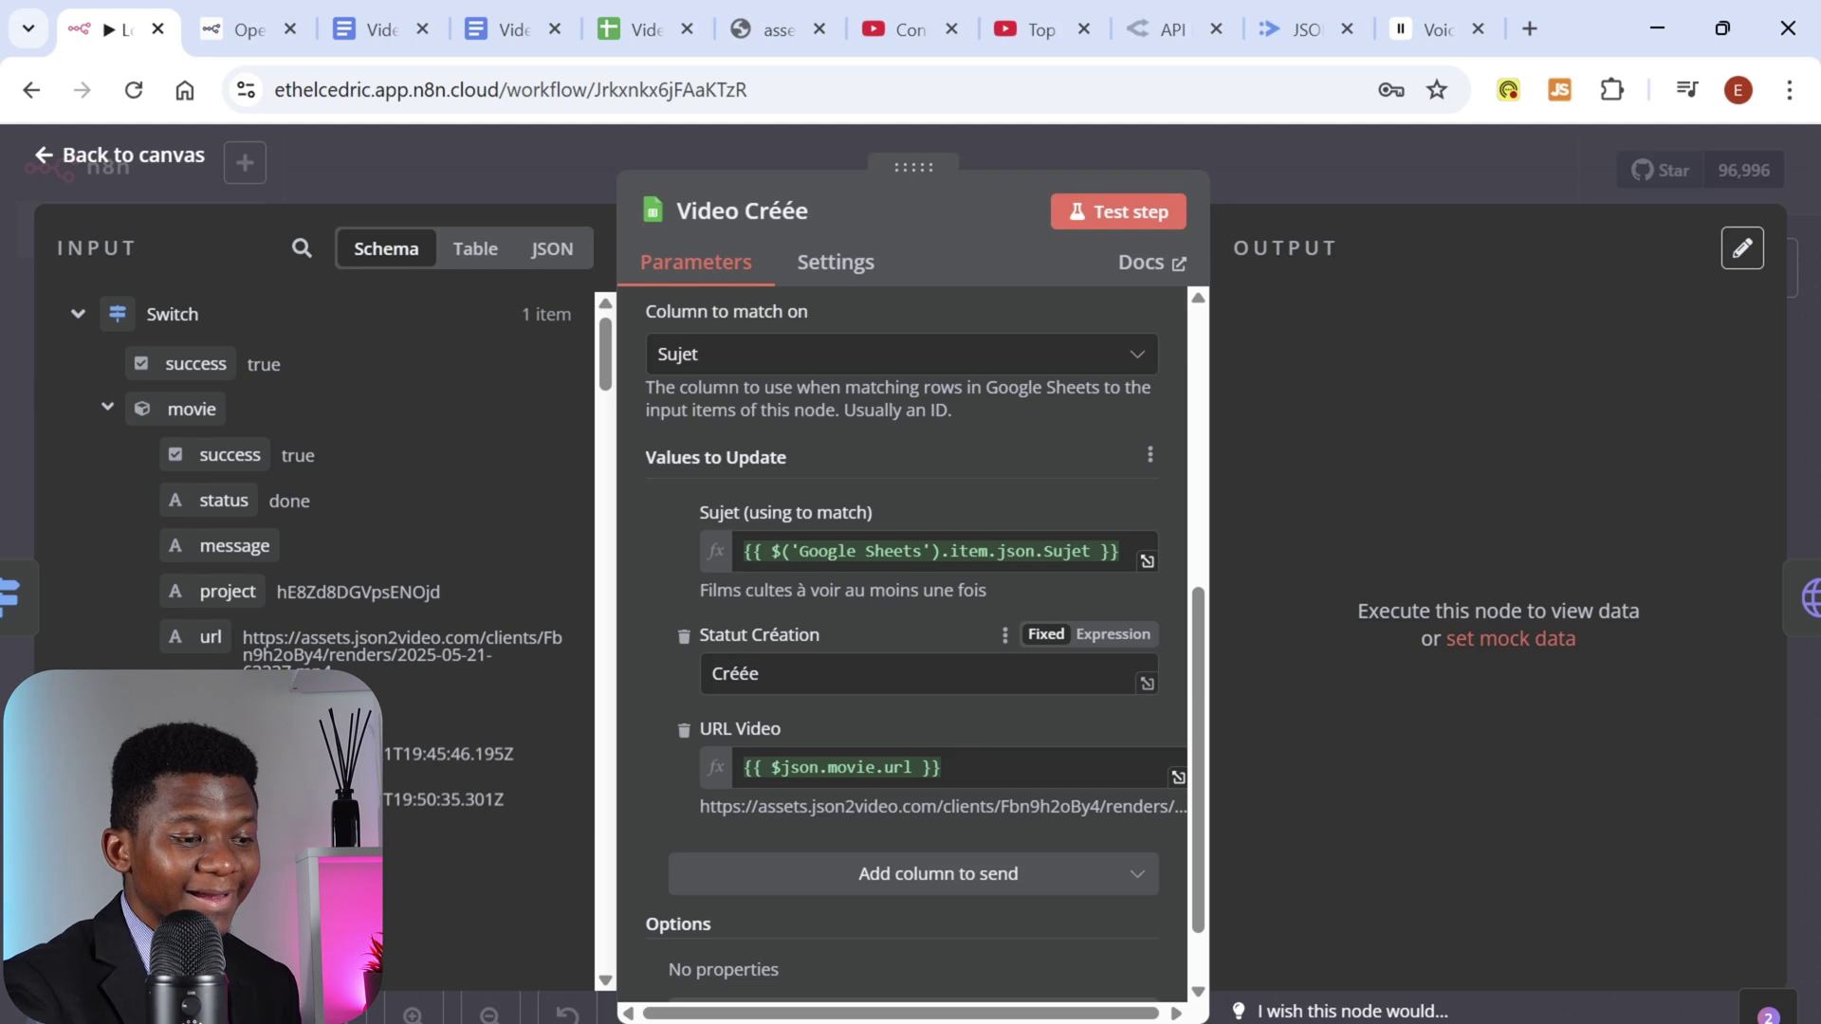
left_click_drag(761, 673, 685, 670)
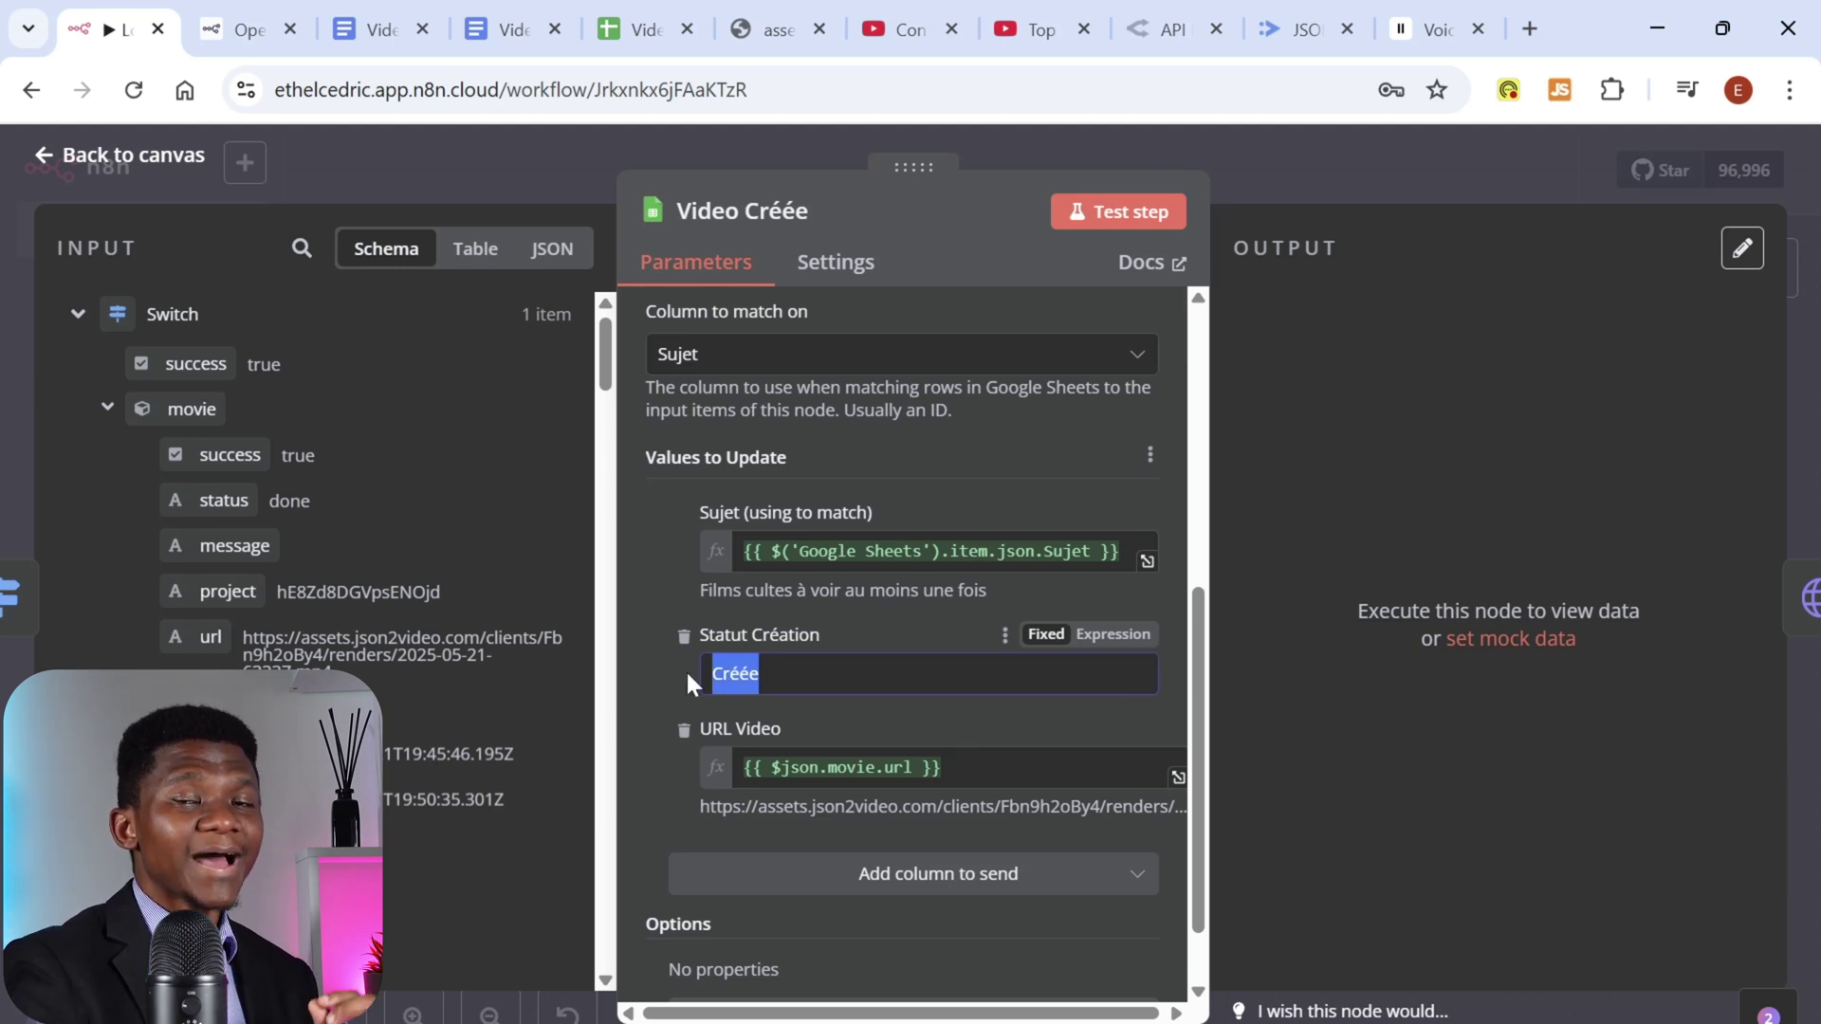
left_click(759, 674)
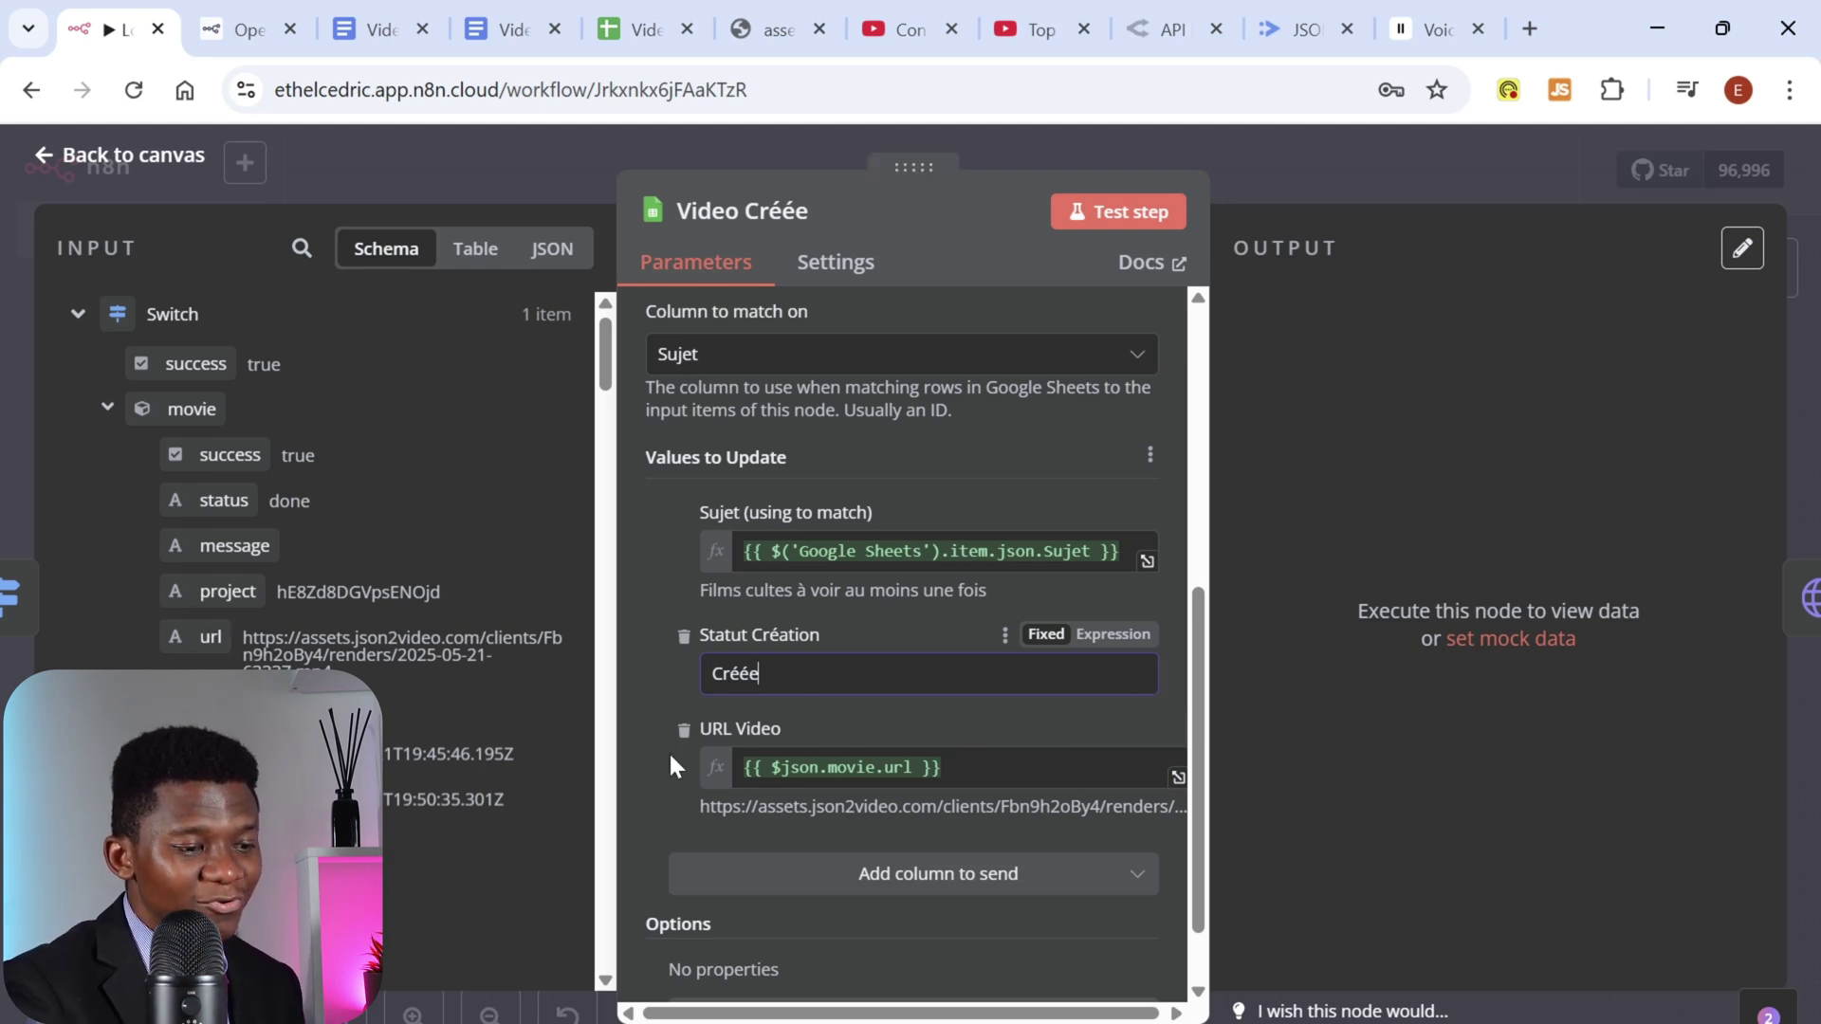
scroll(681, 532, "up", 1)
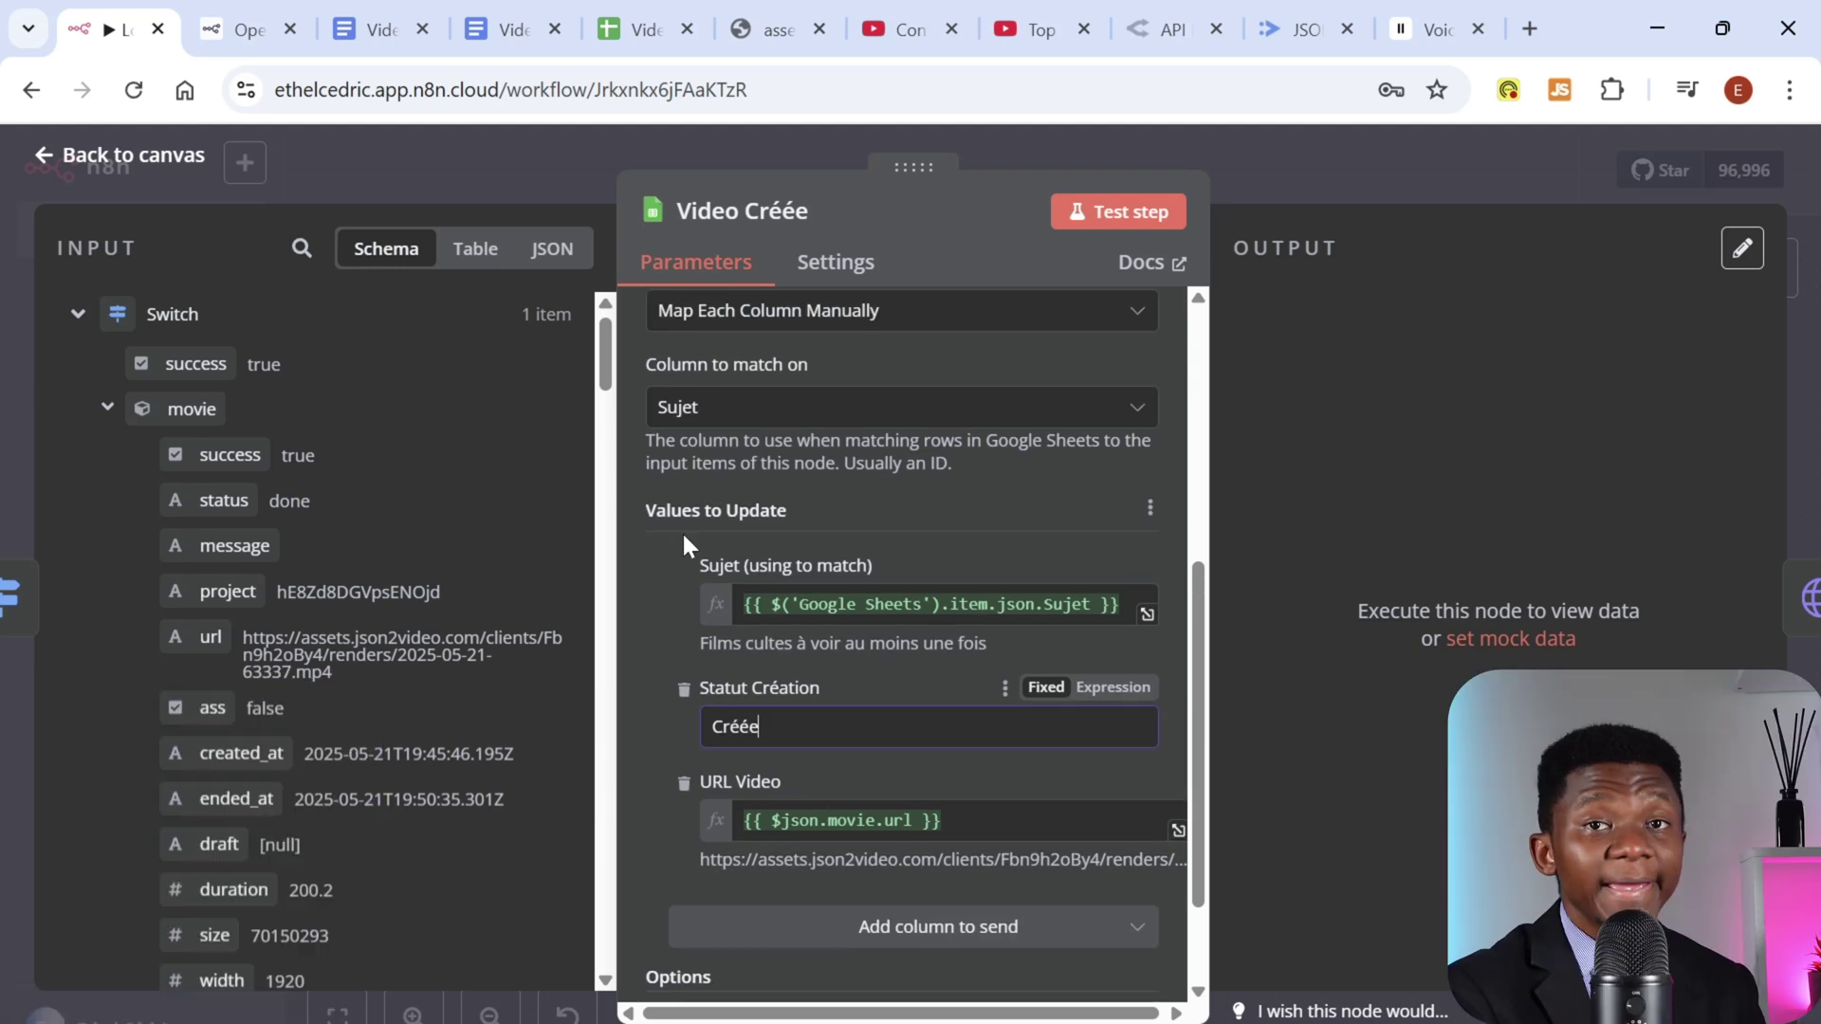
Step: Switch to the Video 114 - Template Videos sheet and highlight the Statut Création and URL Video columns and the first subject's cells
left_click(626, 29)
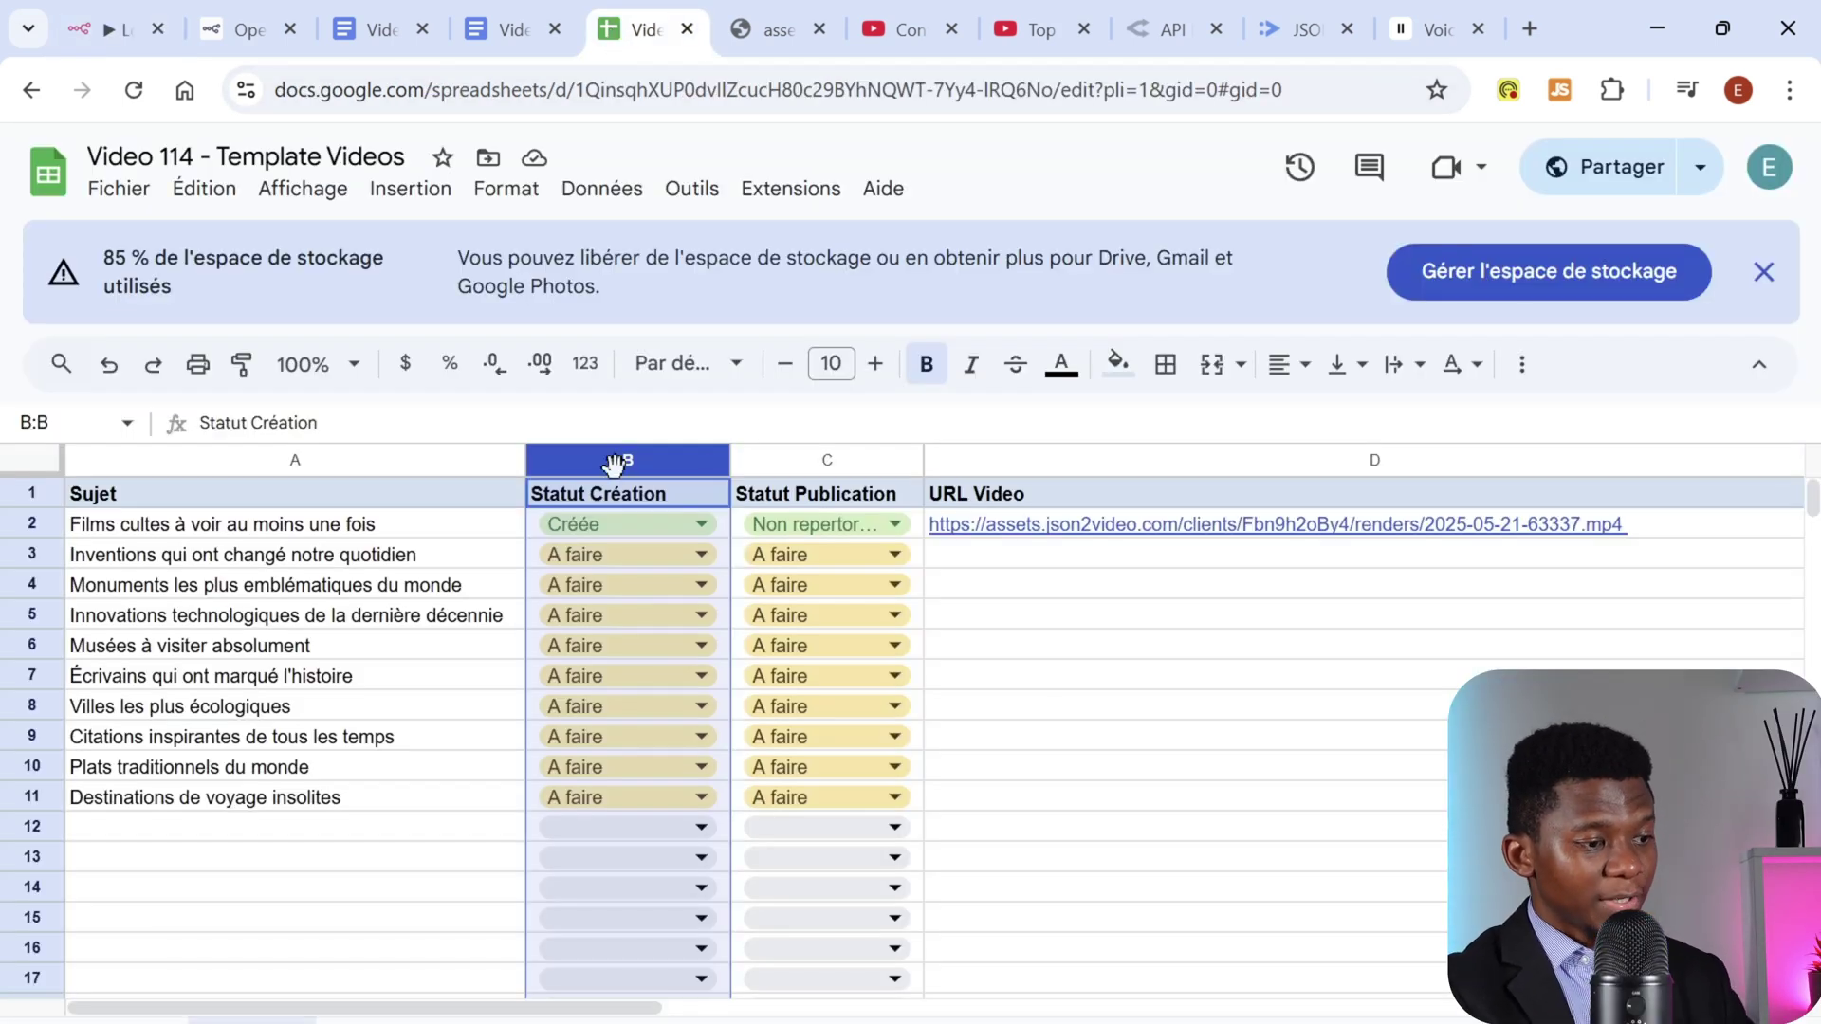
left_click(1033, 458, "ctrl")
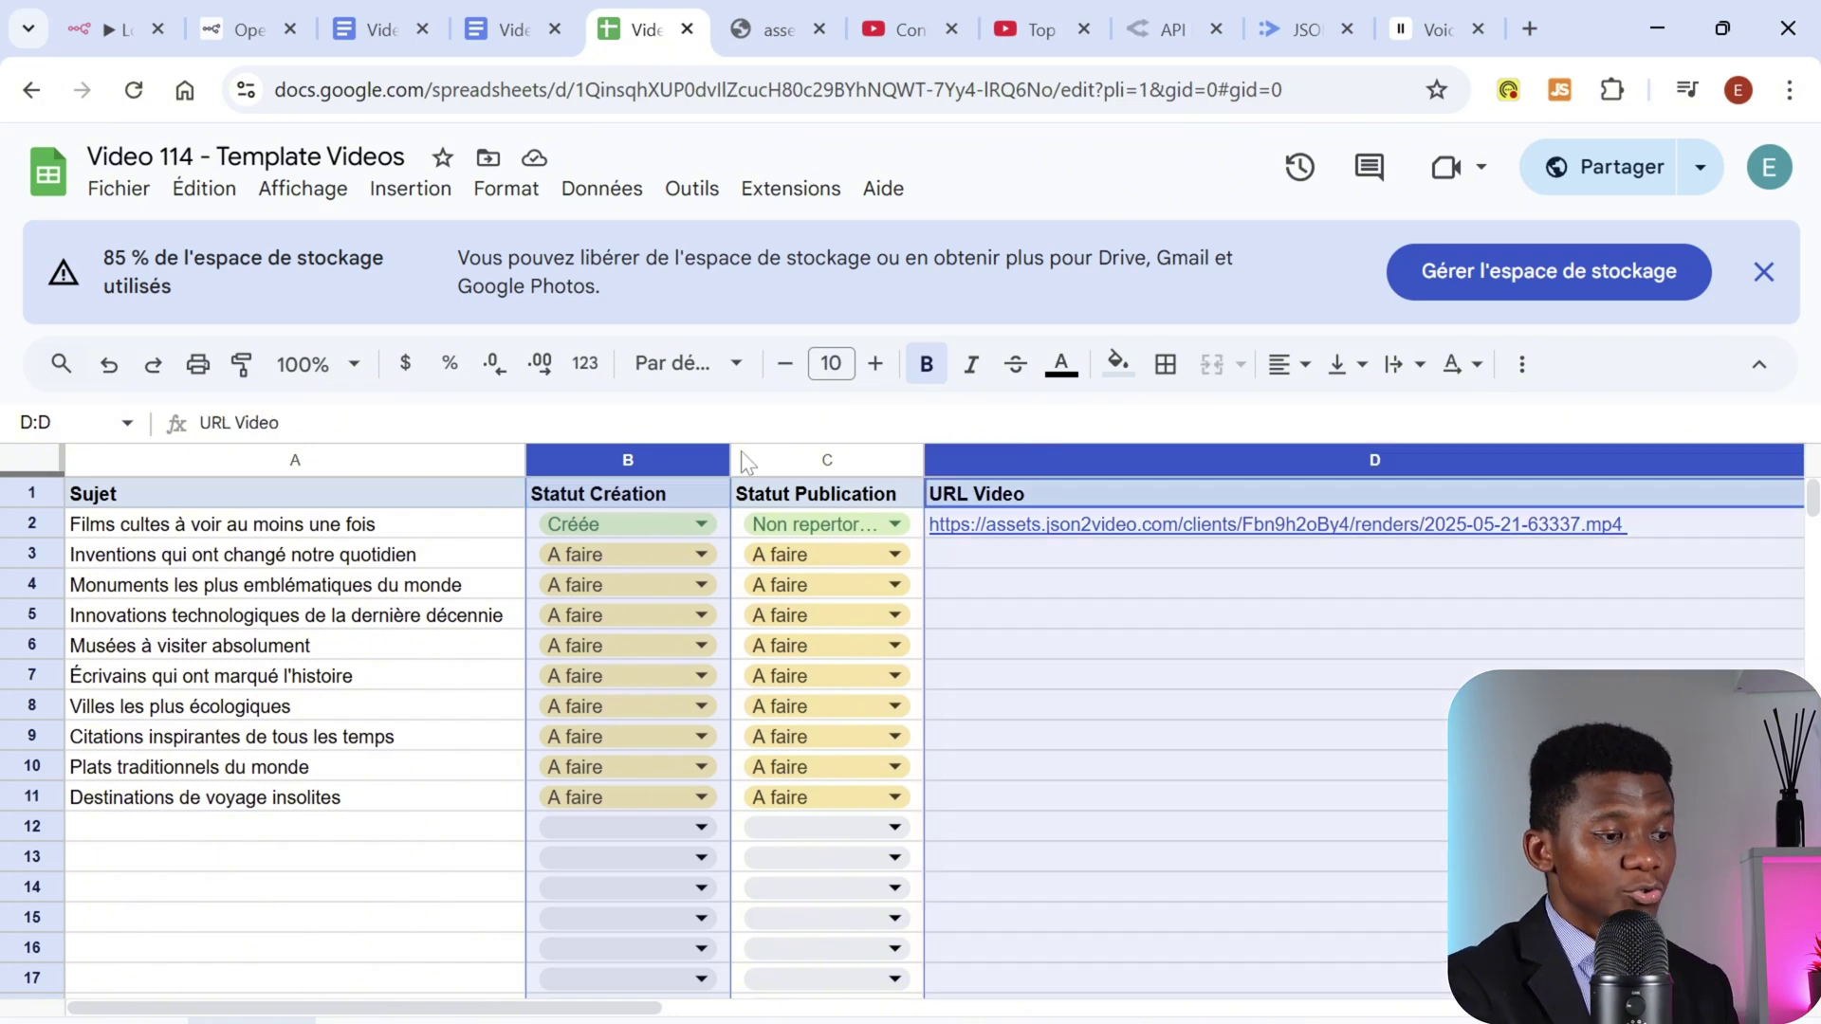
left_click(100, 534)
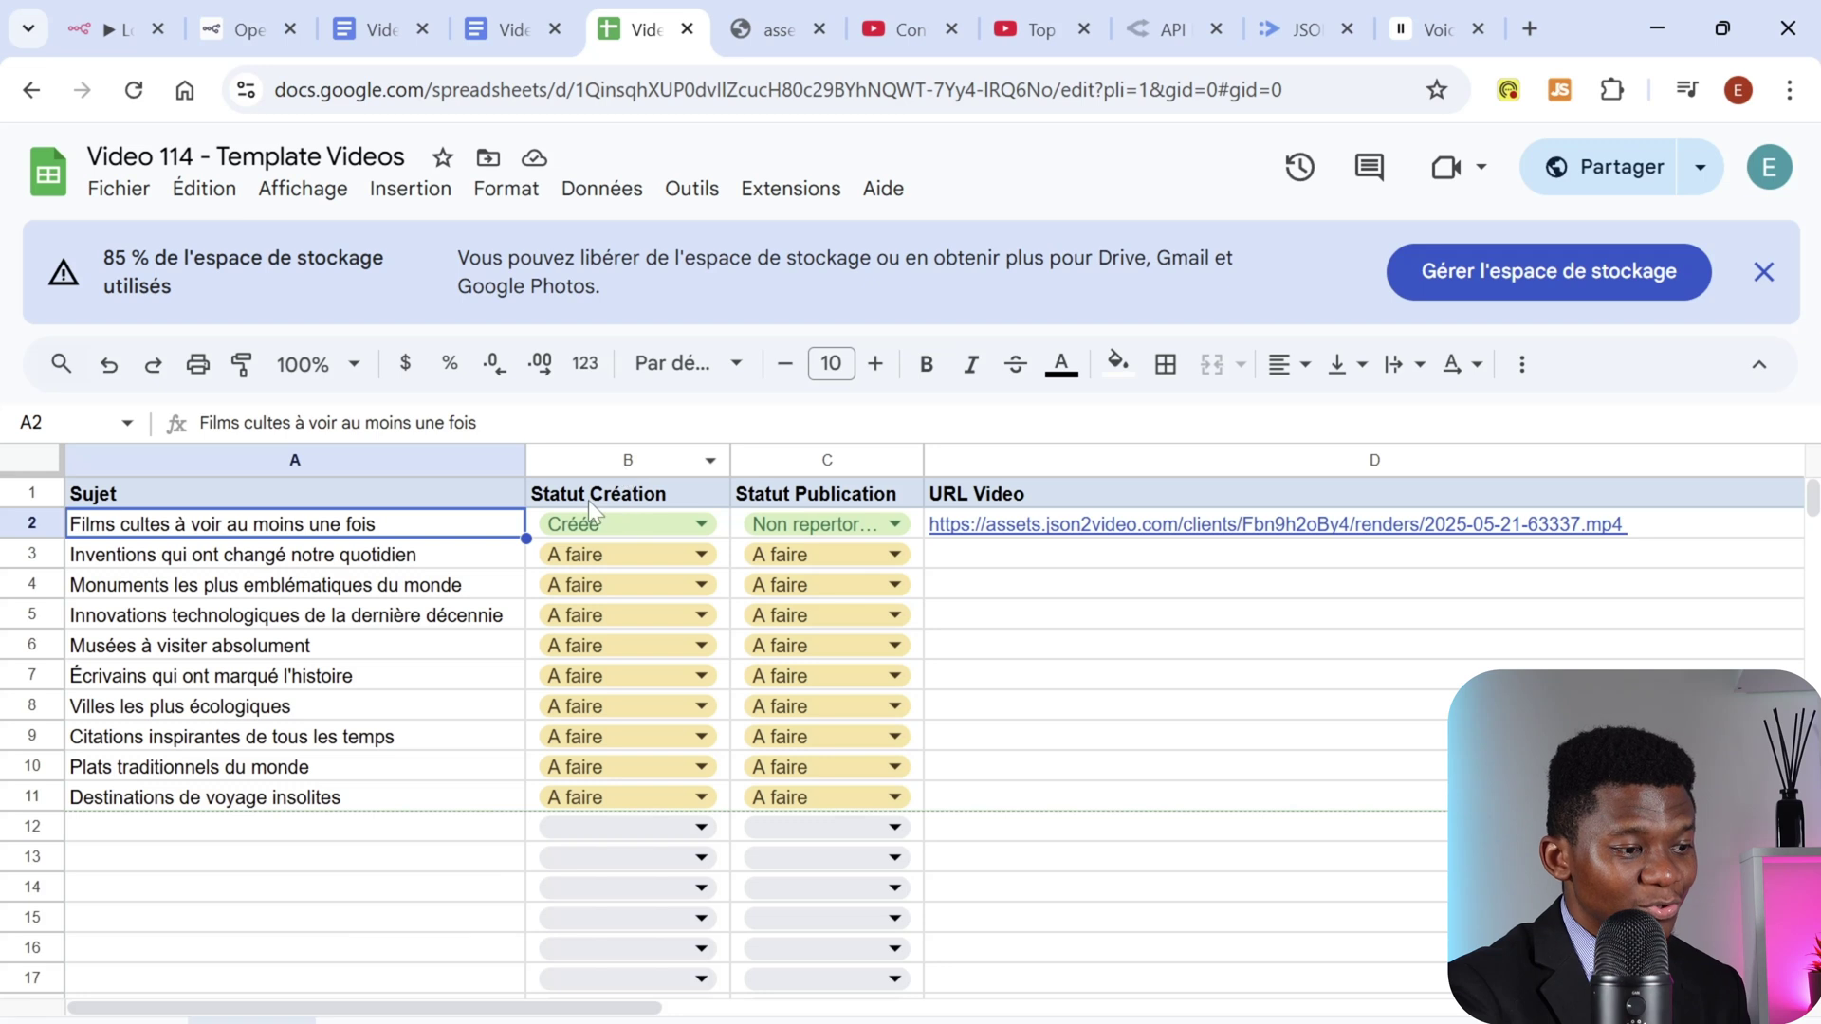
left_click(607, 526)
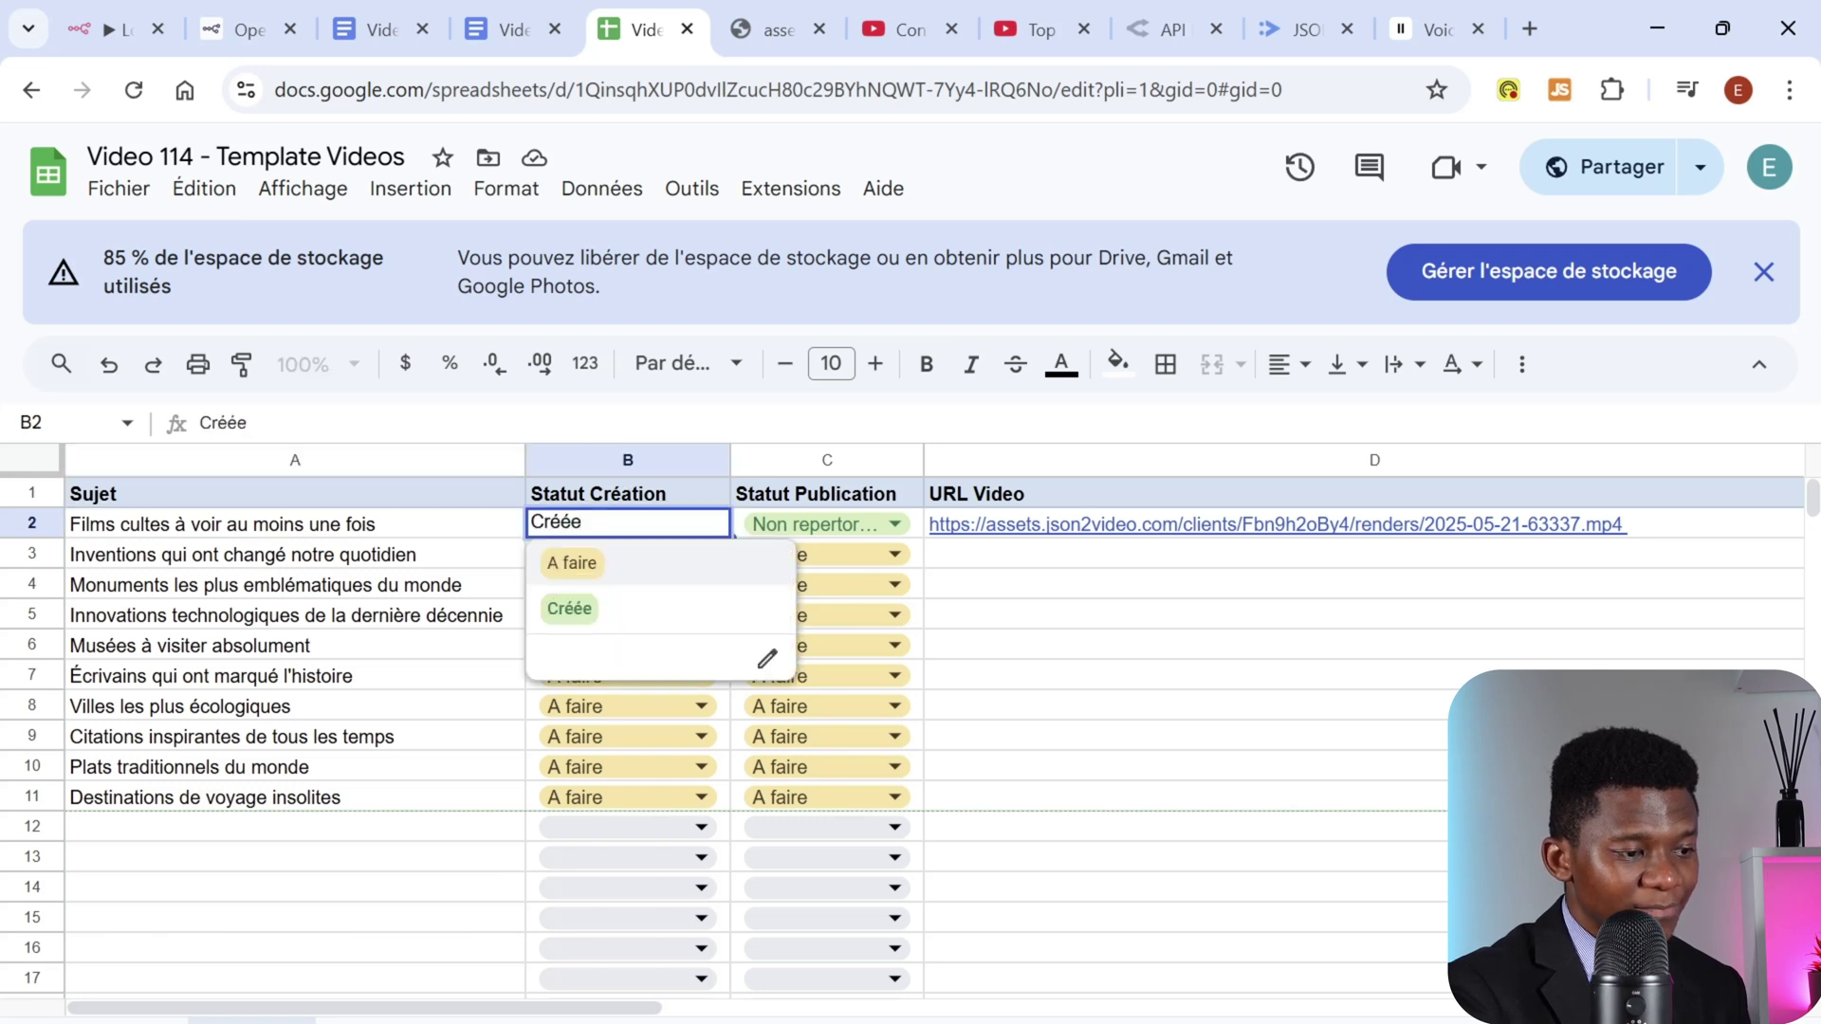
left_click(468, 531)
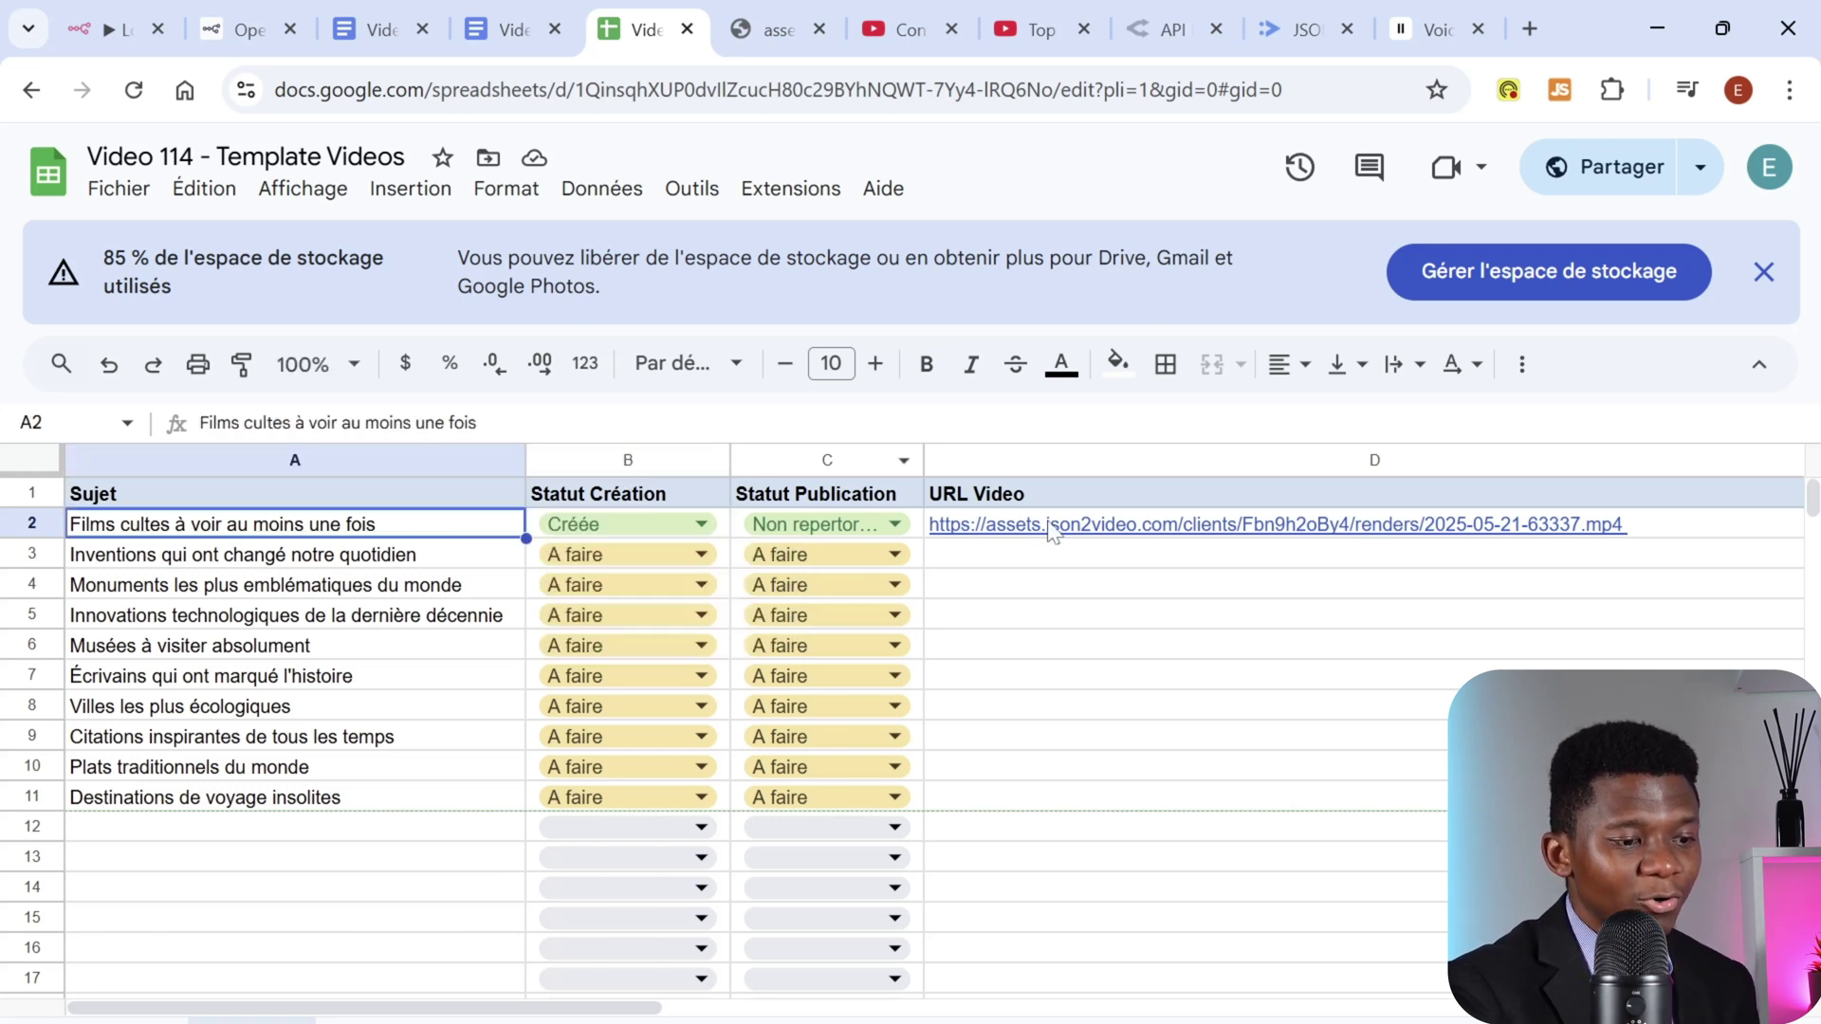
Step: Play the rendered video linked in the first subject's URL Video cell, and return to n8n to close the Video Créée node
mouse_move(1115, 536)
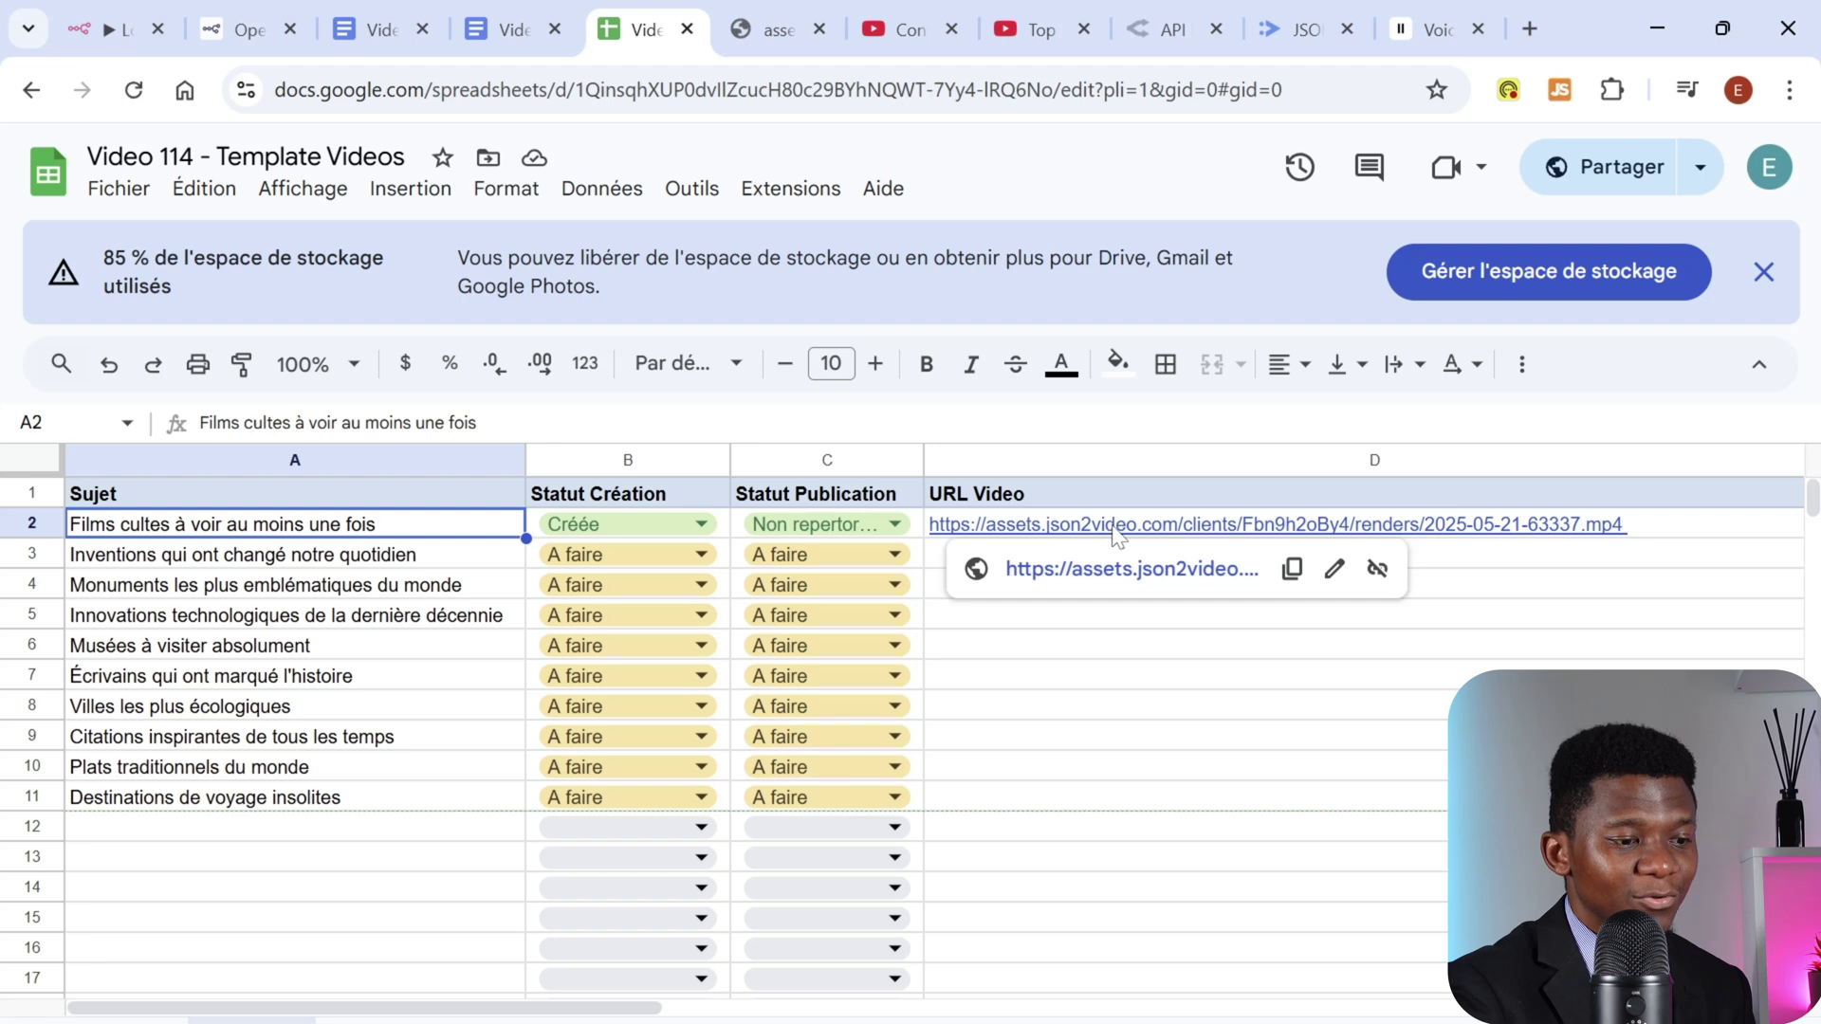
left_click(1118, 536)
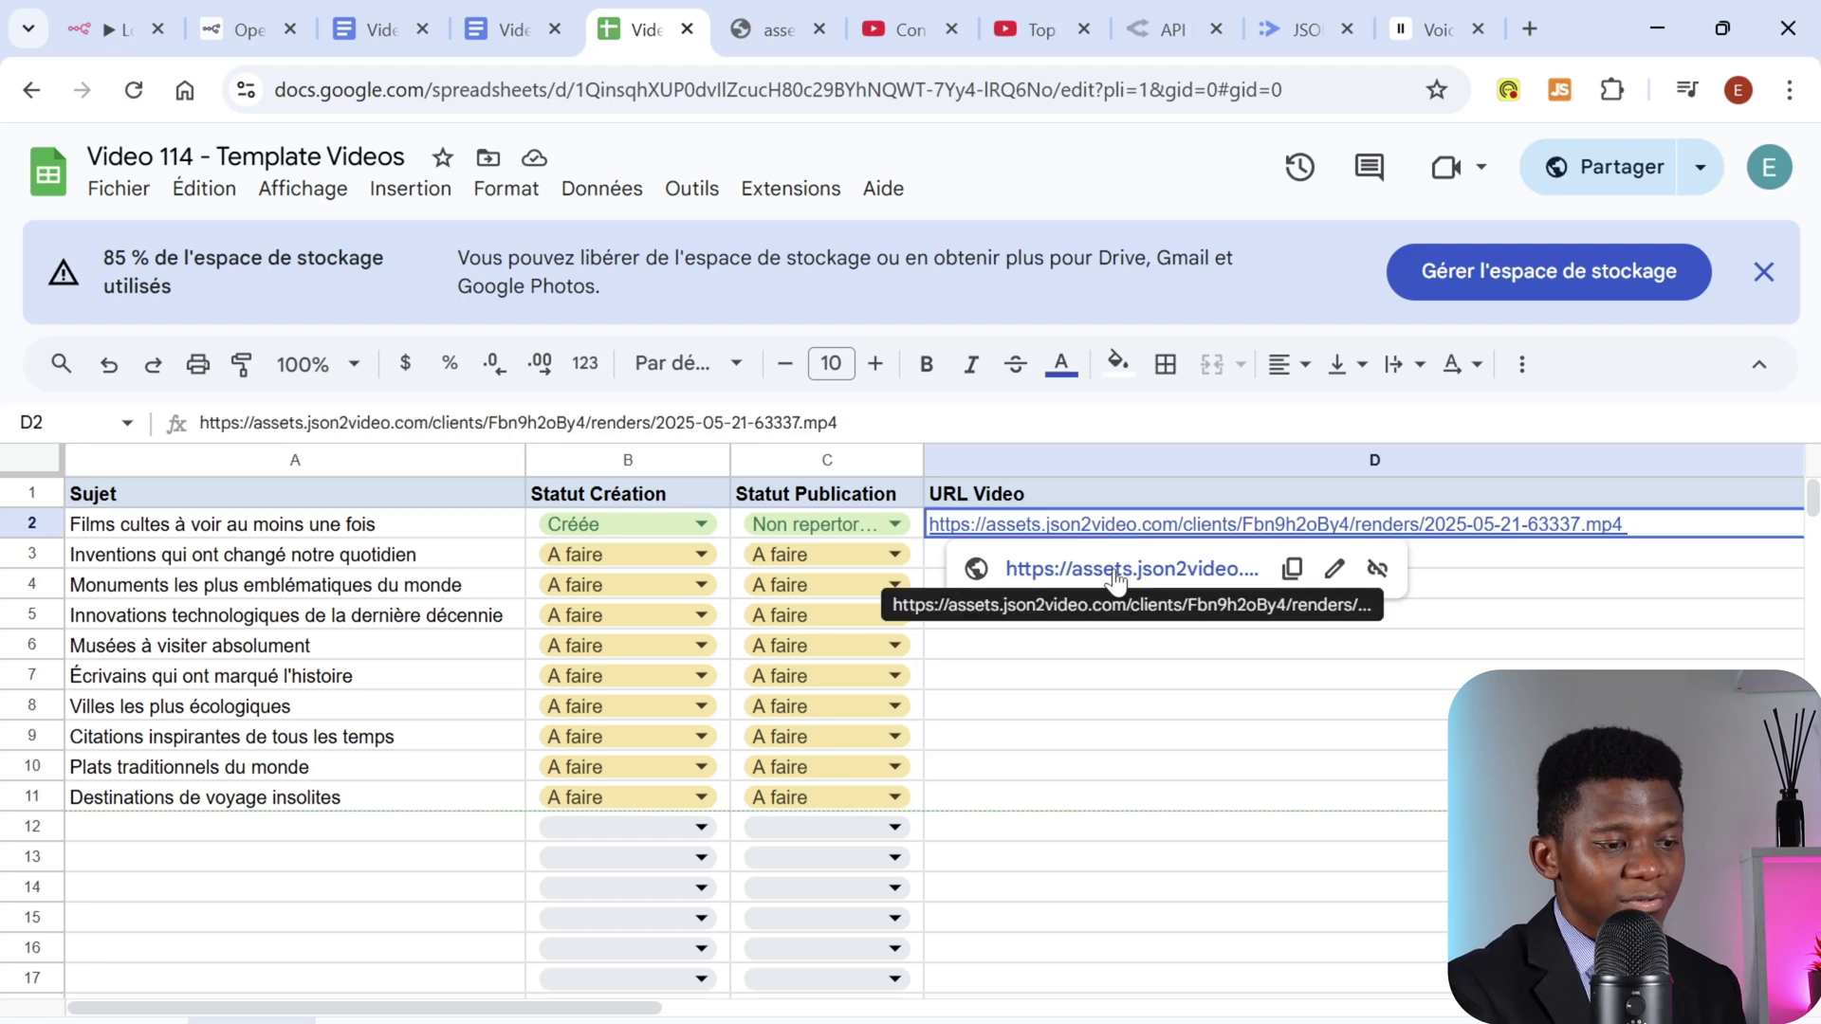
left_click(1117, 579)
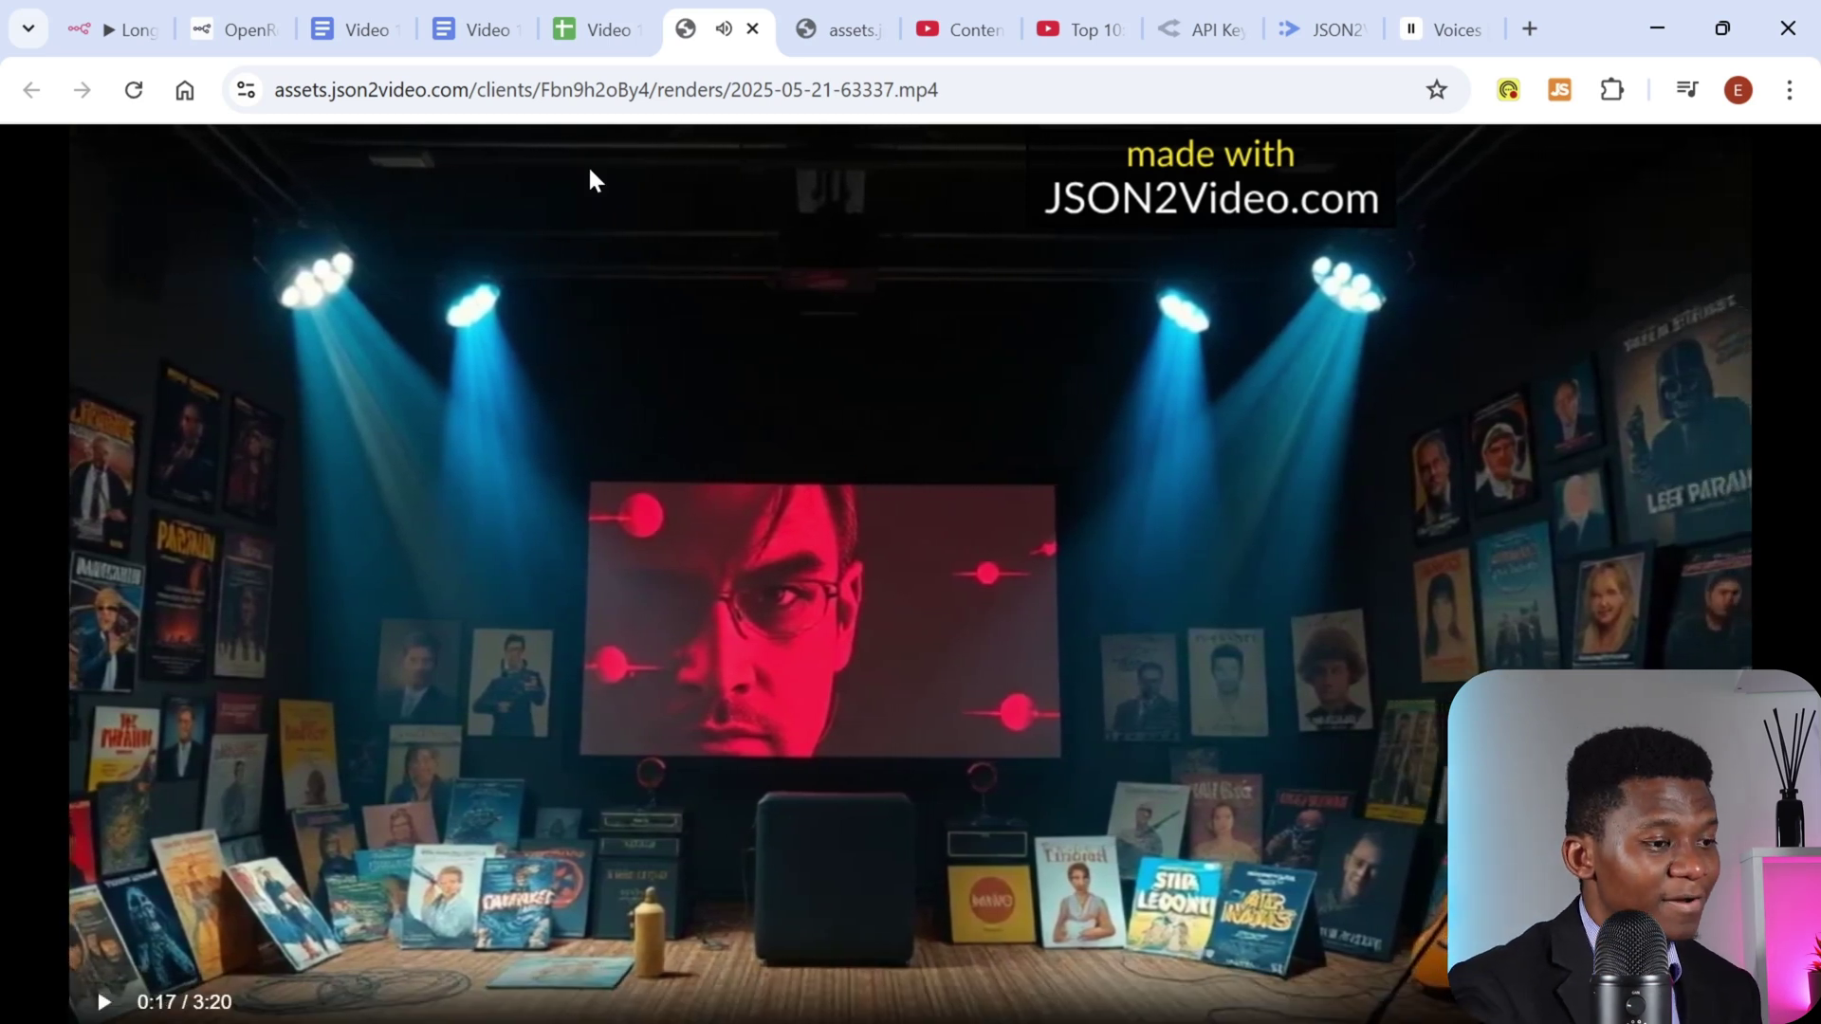
left_click(79, 32)
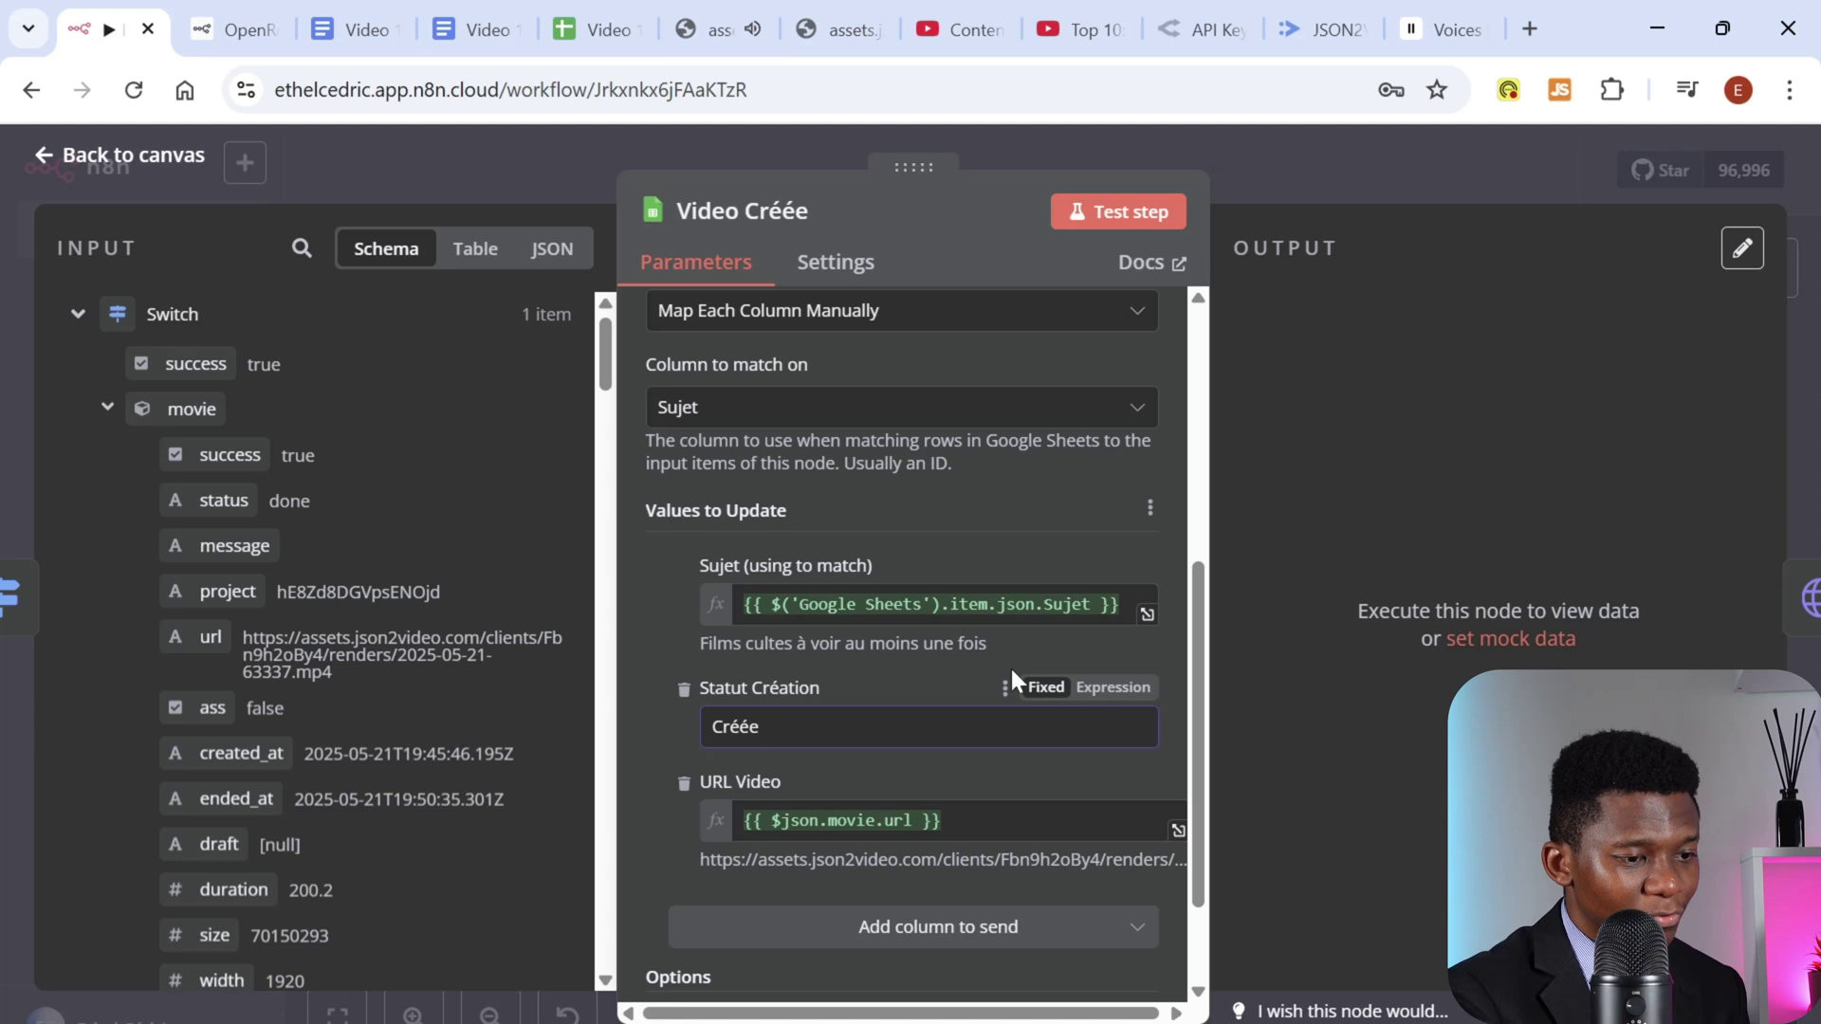
left_click(1353, 178)
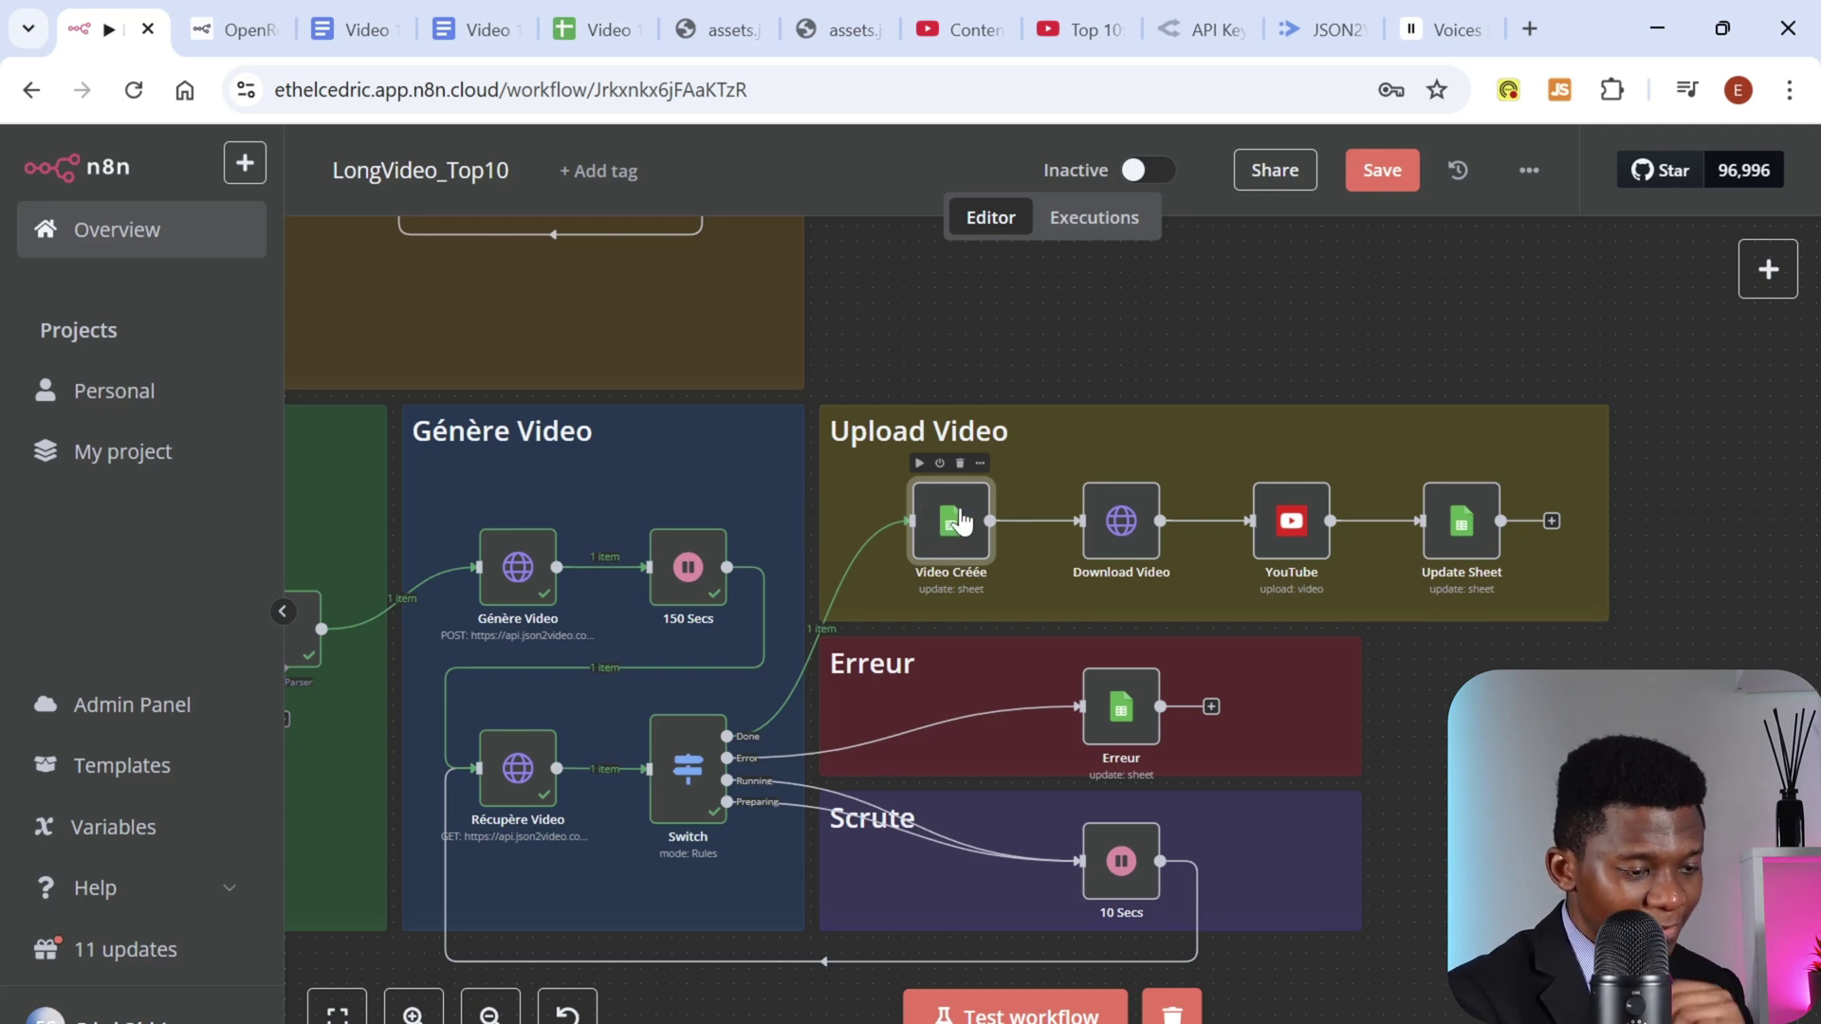
Step: Review the Download Video node's GET method, movie URL expression, authentication and request toggles, and close the node
left_click(1117, 527)
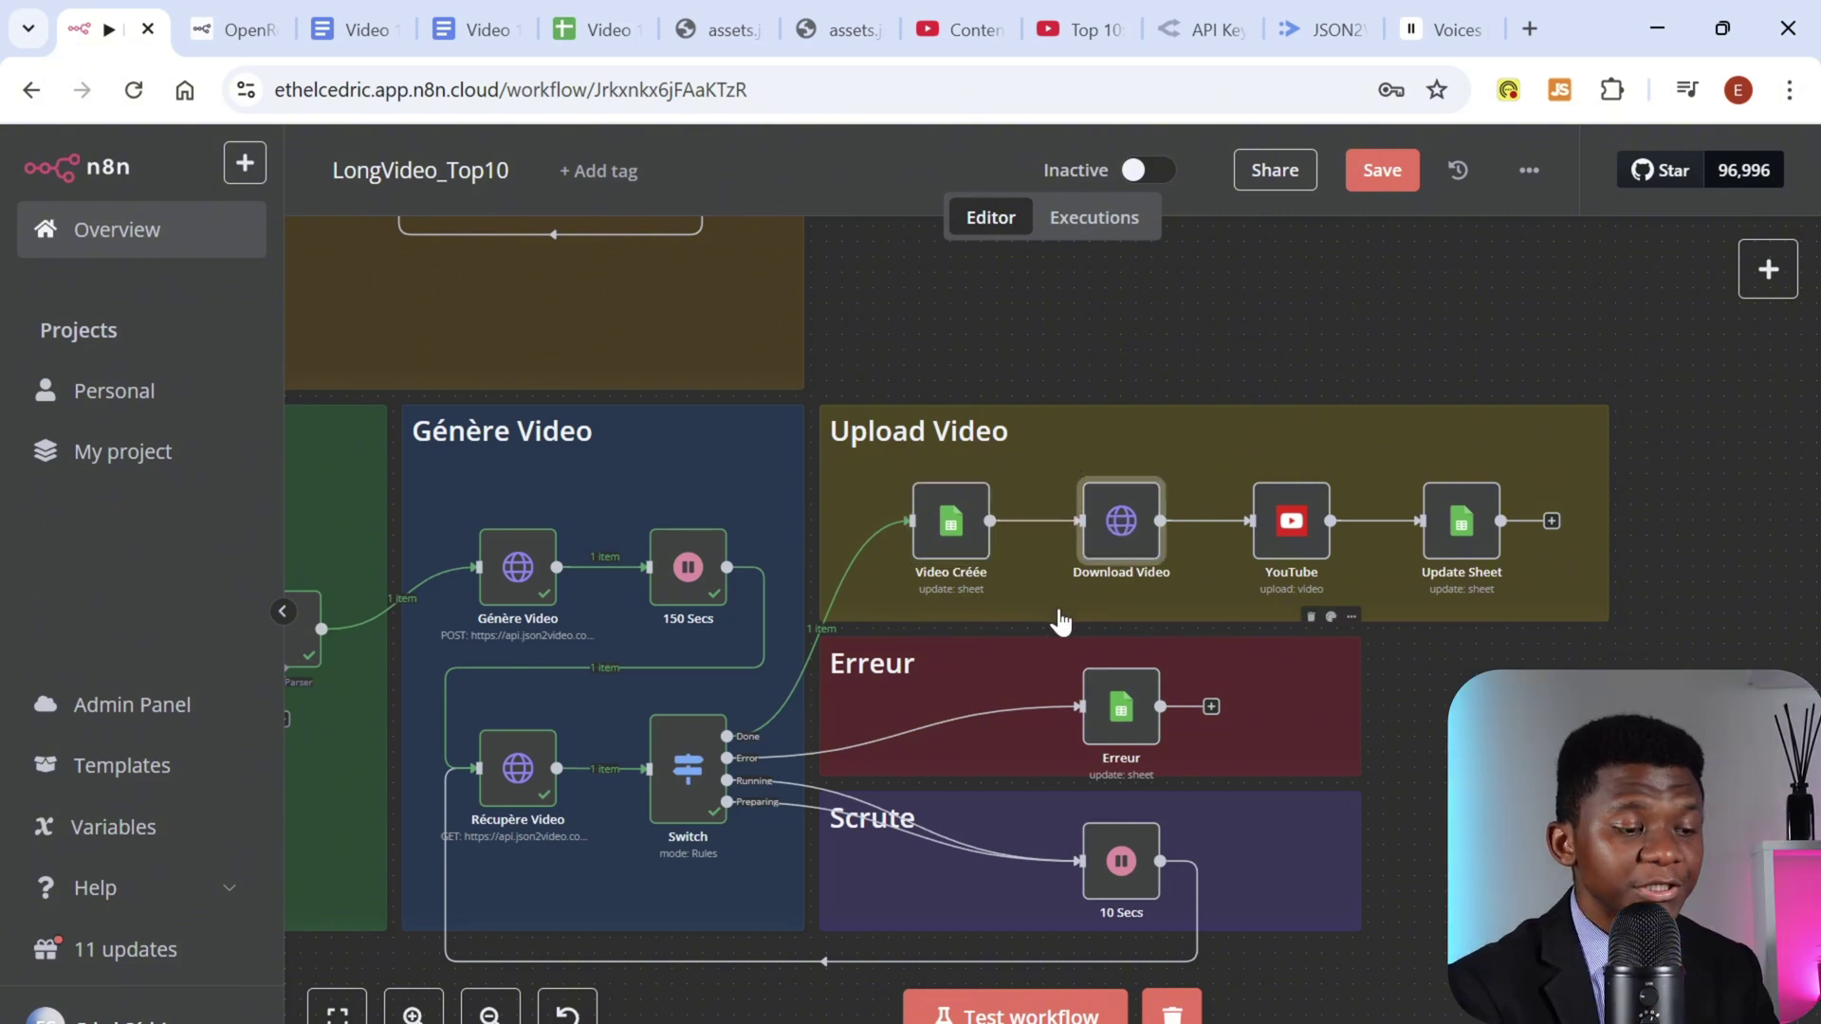
double_click(1115, 530)
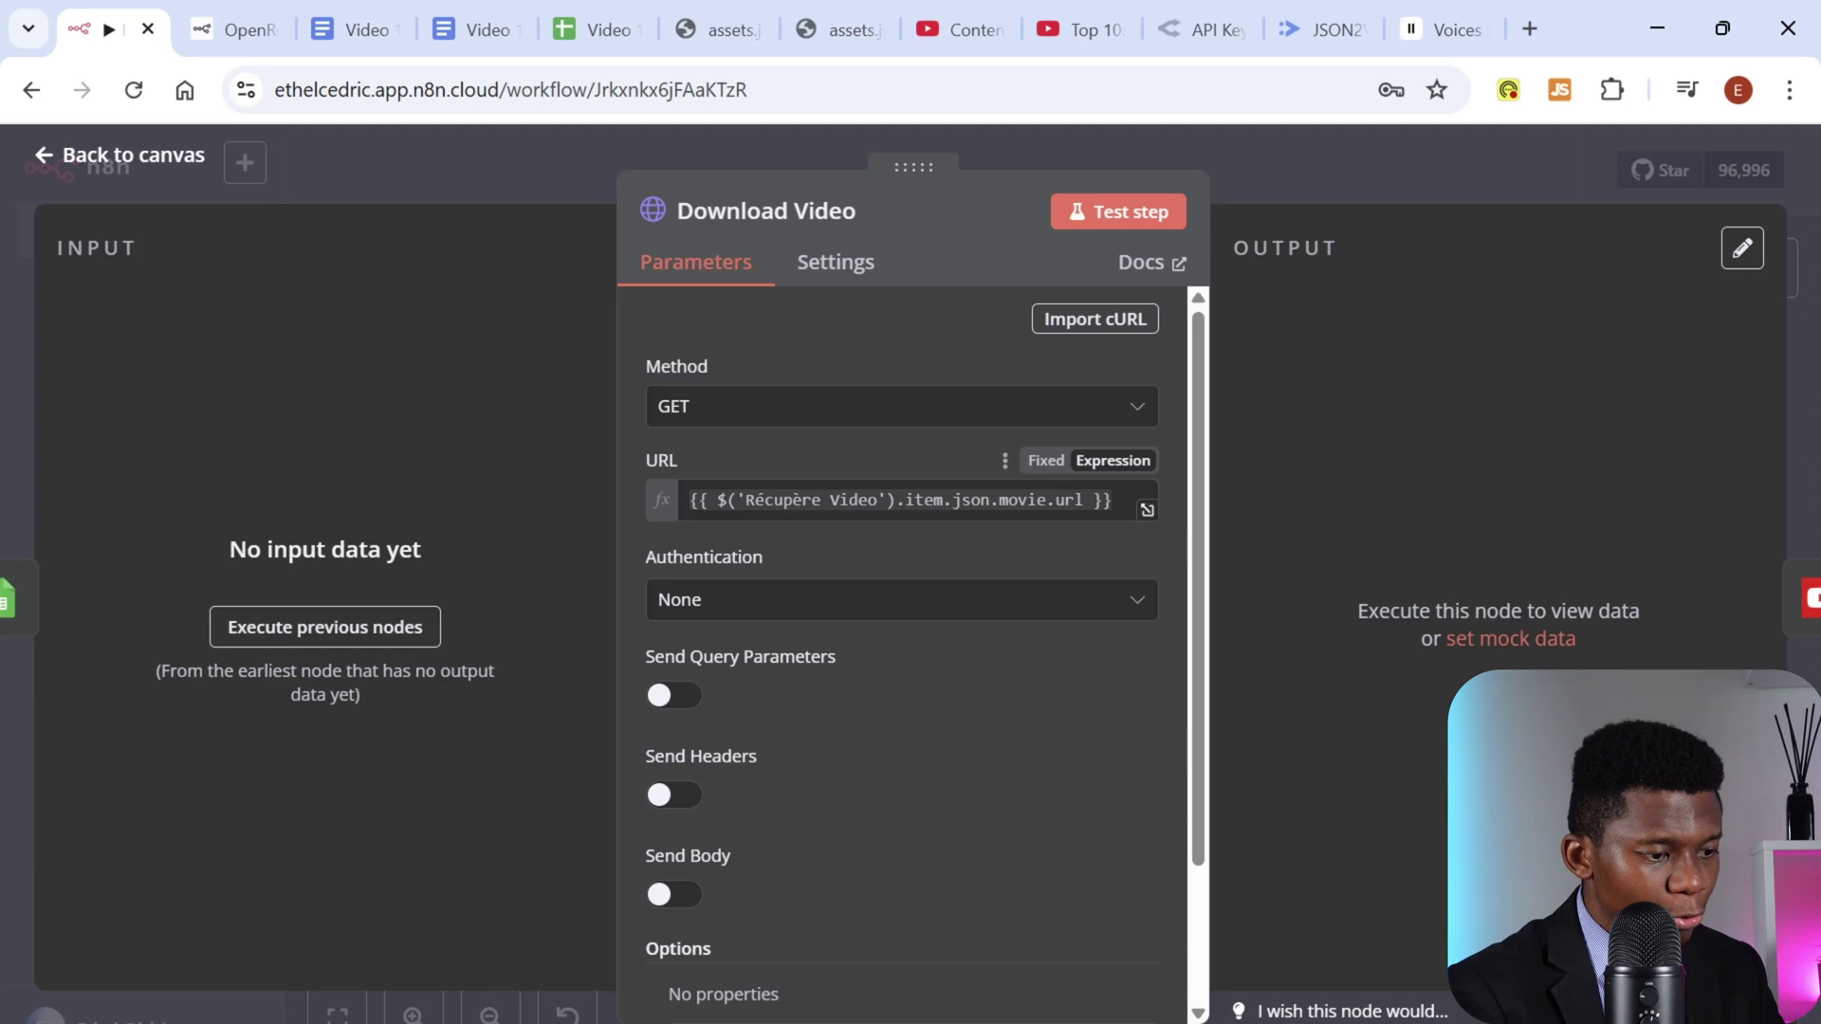
left_click(854, 500)
key("ctrl+a")
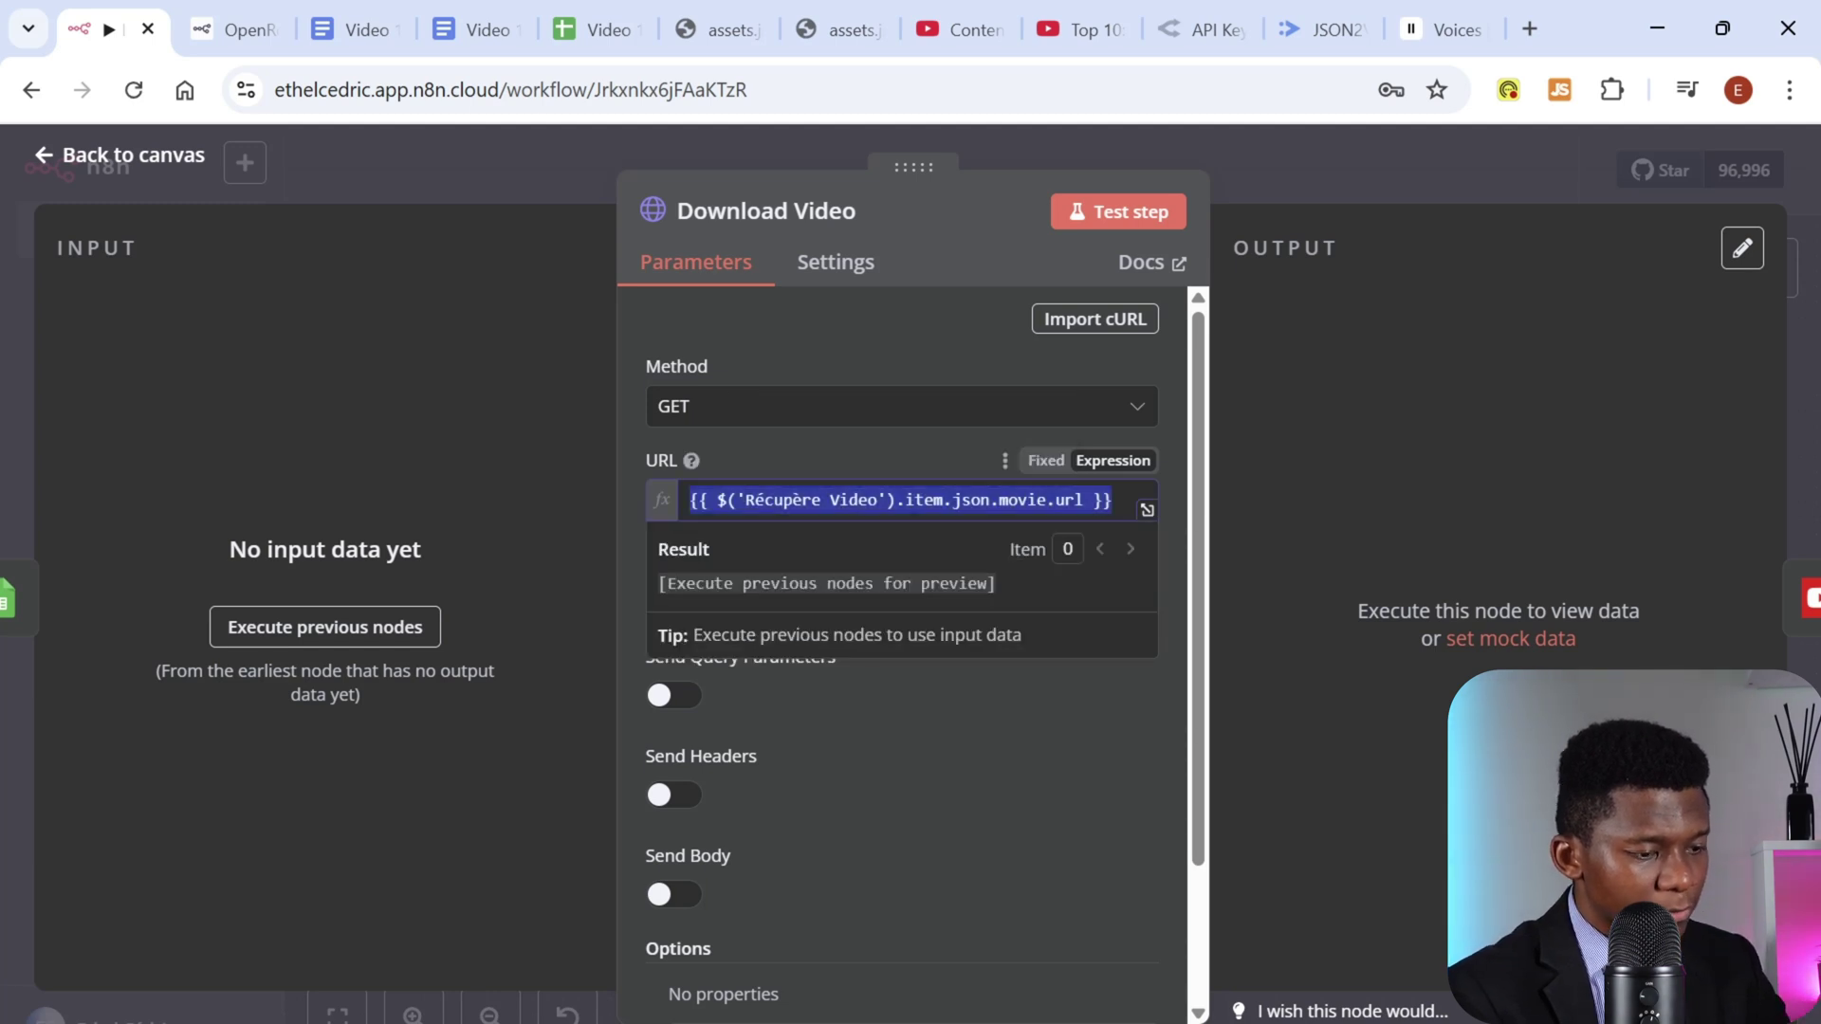
left_click(879, 322)
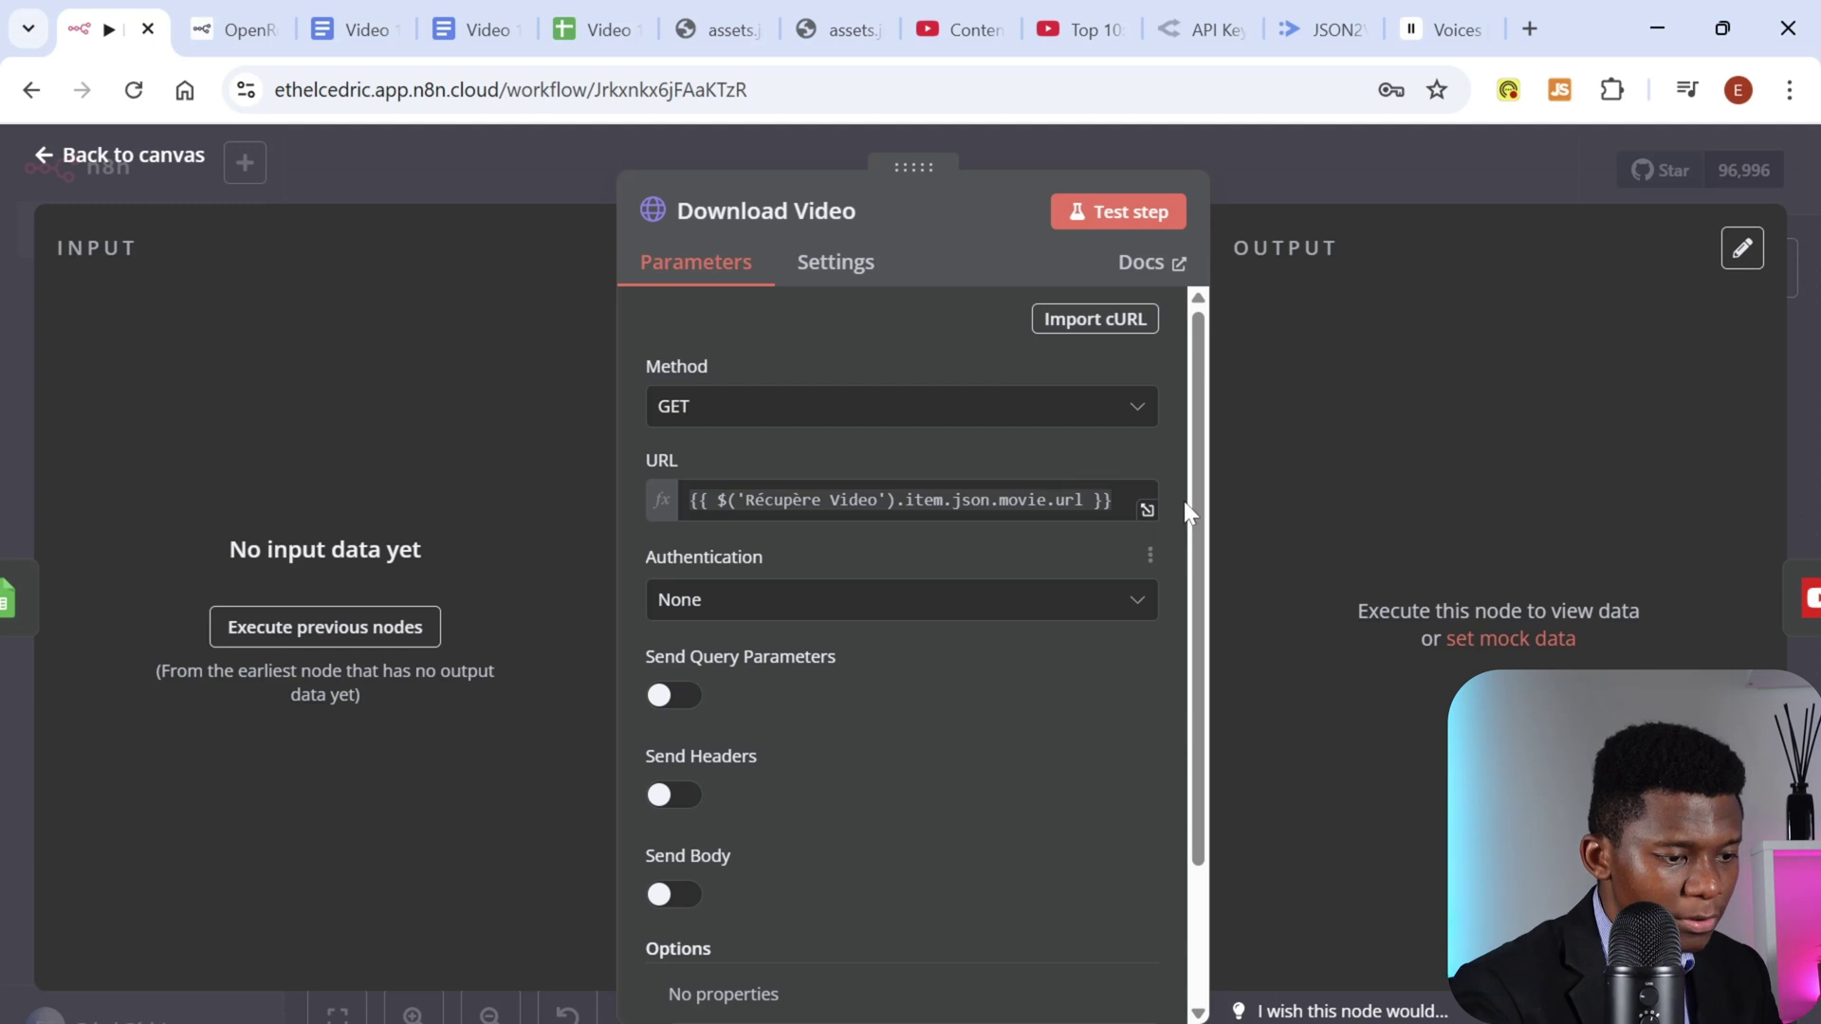
scroll(1180, 500, "down", 2)
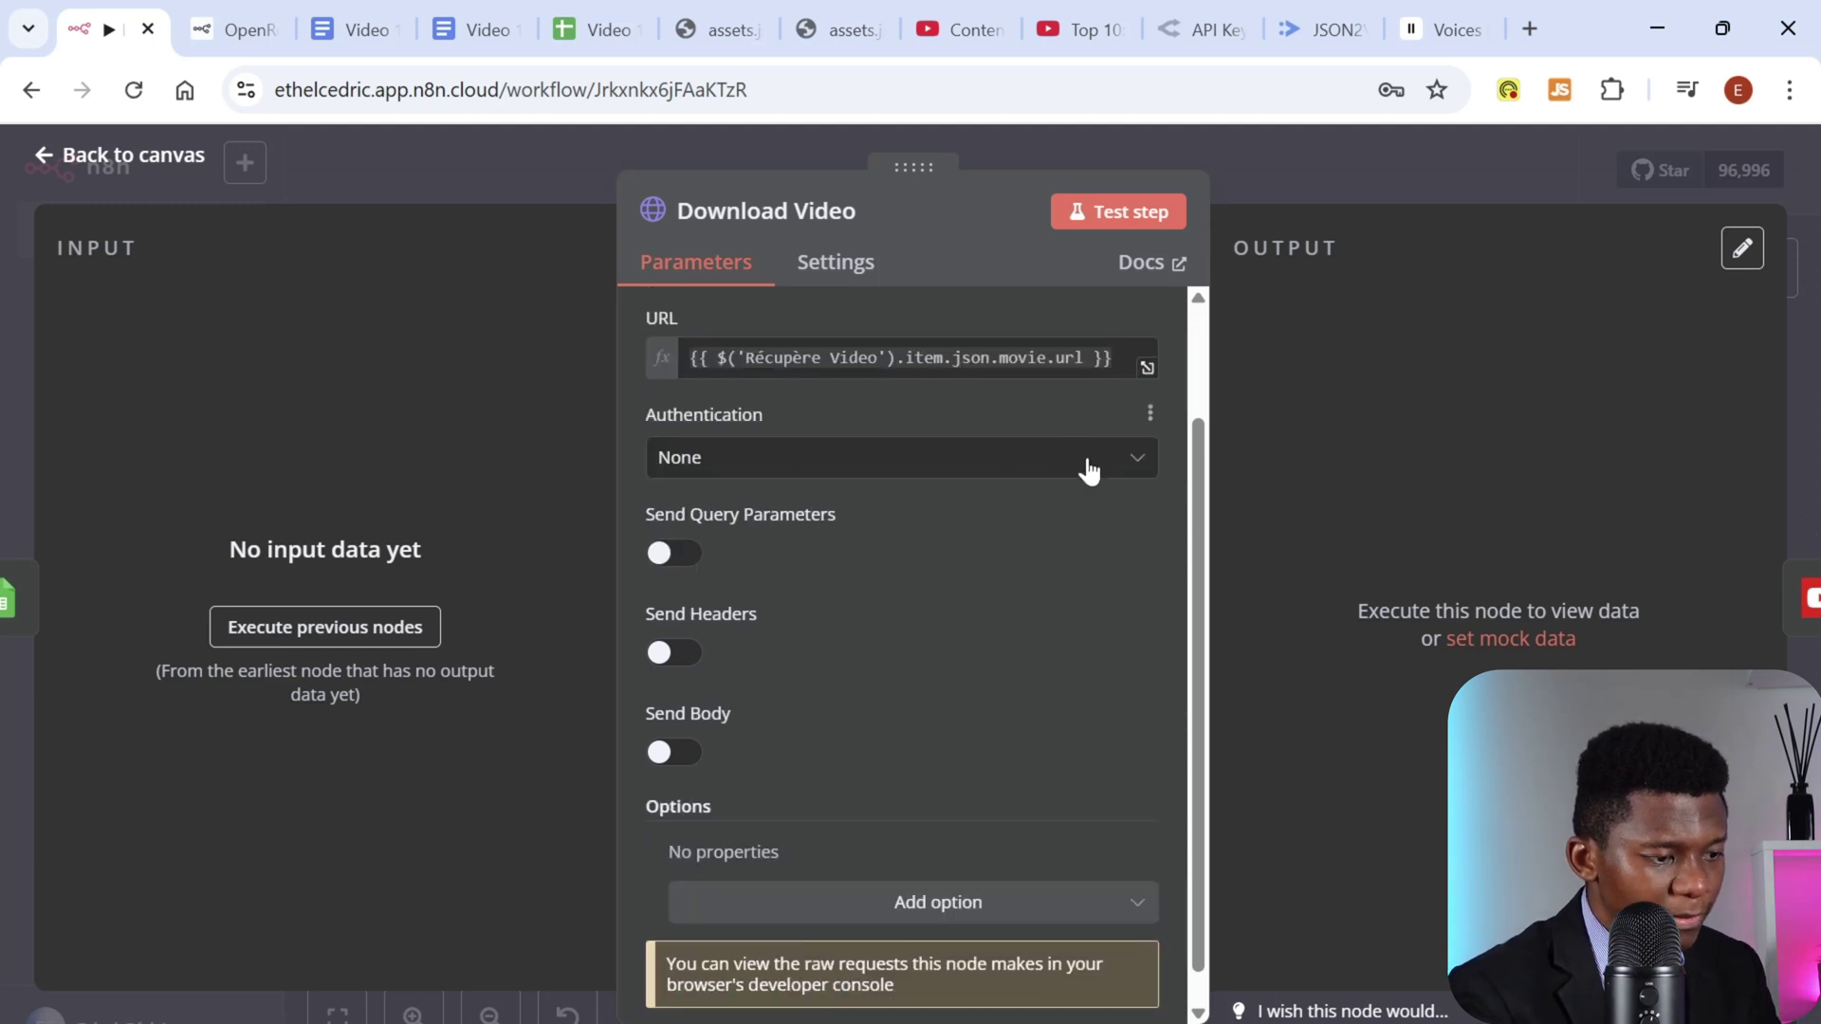
scroll(951, 655, "down", 1)
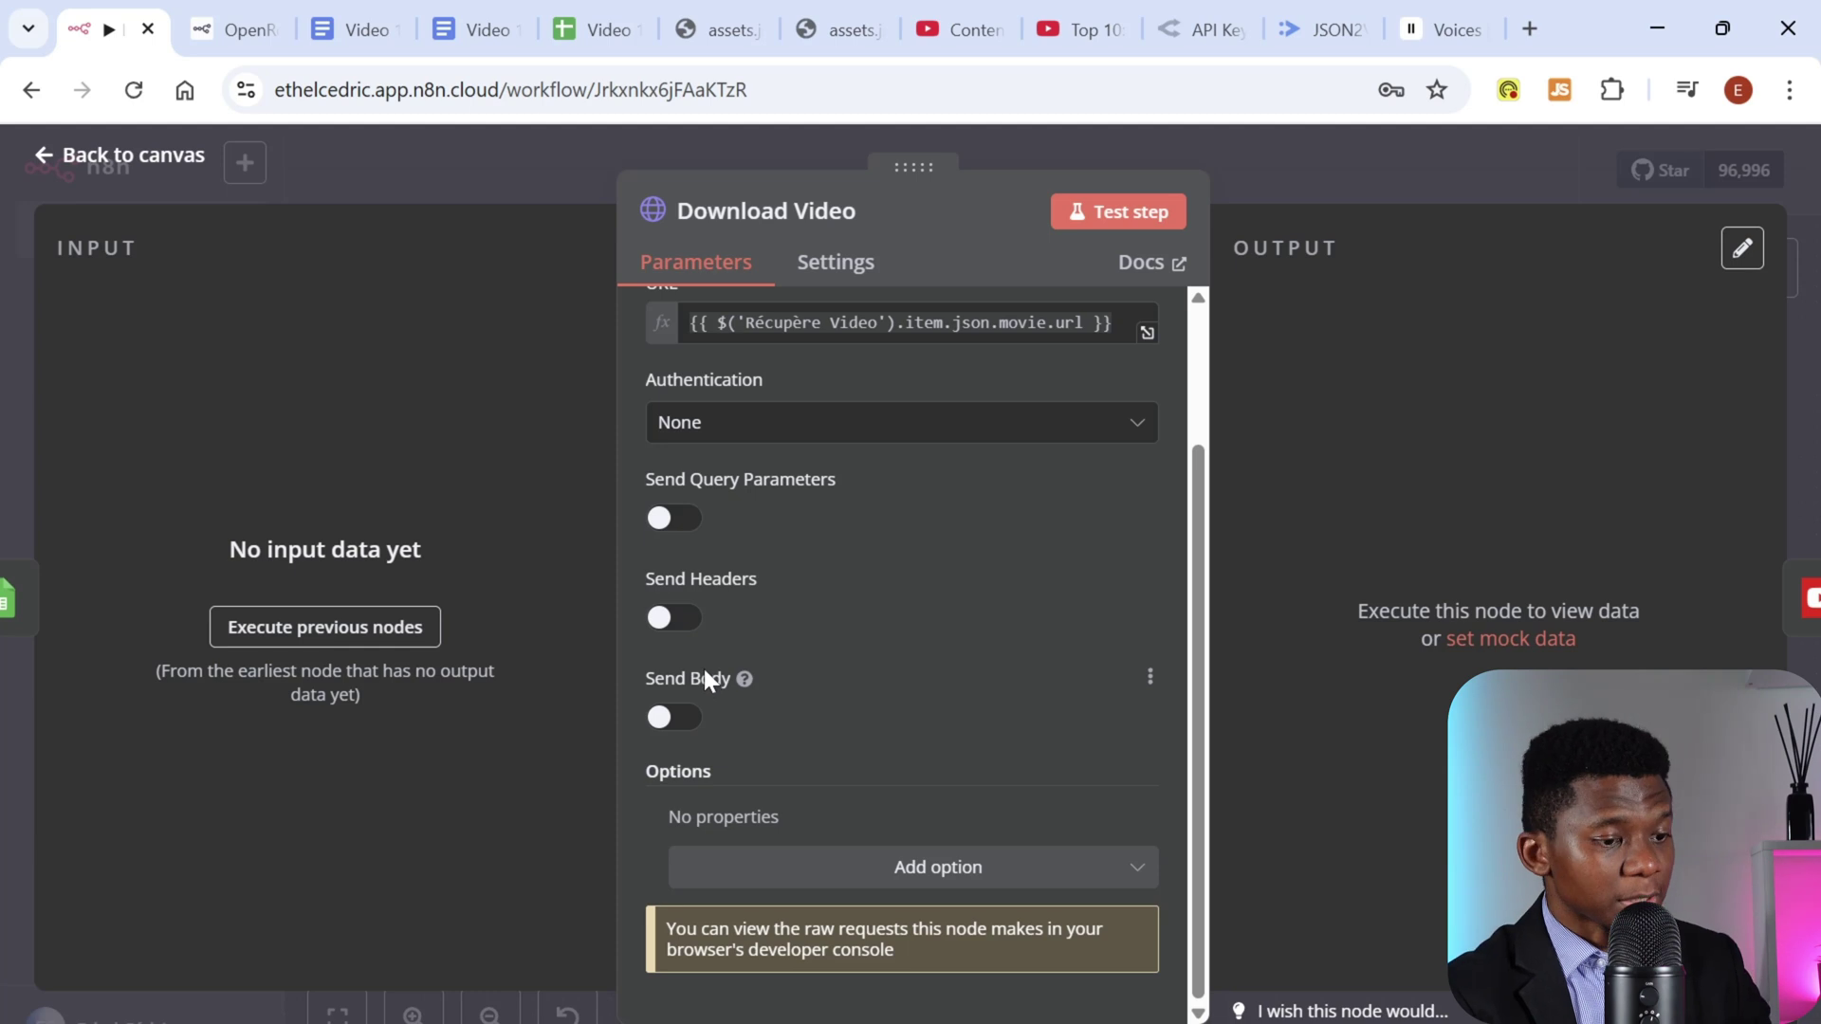
left_click(1368, 155)
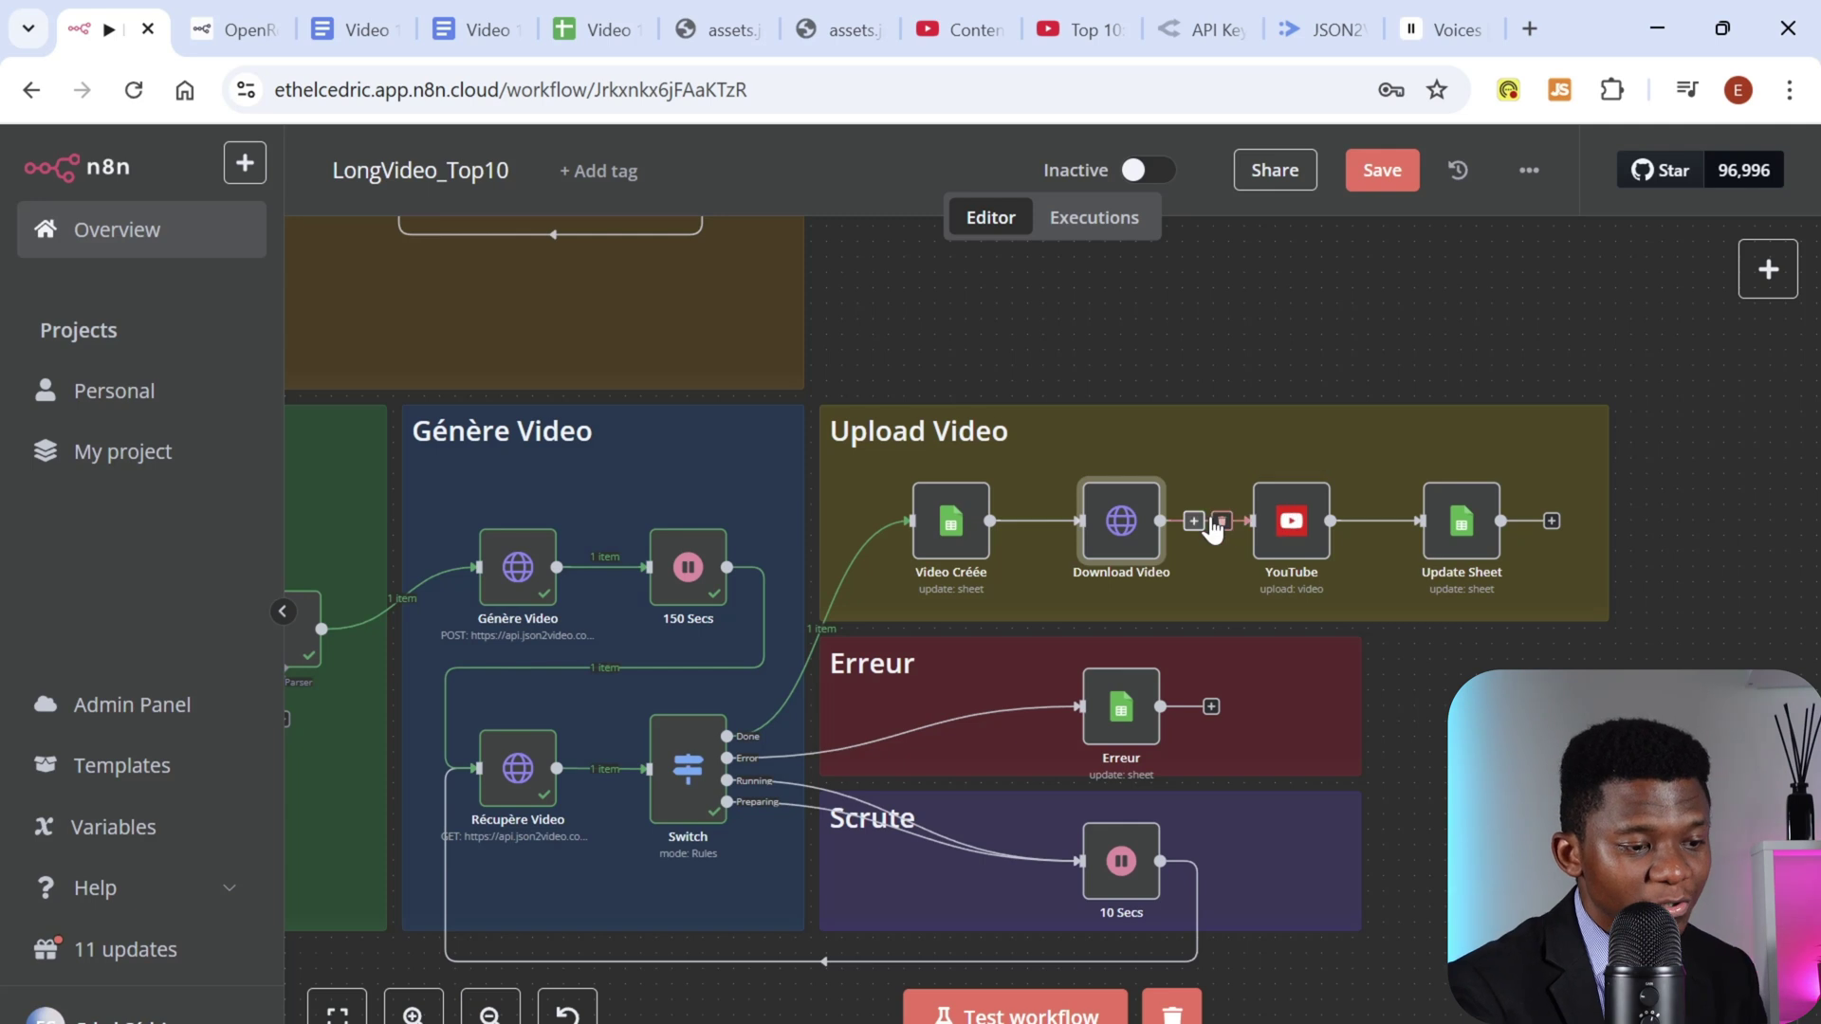
Step: Search the node list for YouTube from the connection following Download Video, and close the list
left_click(1194, 521)
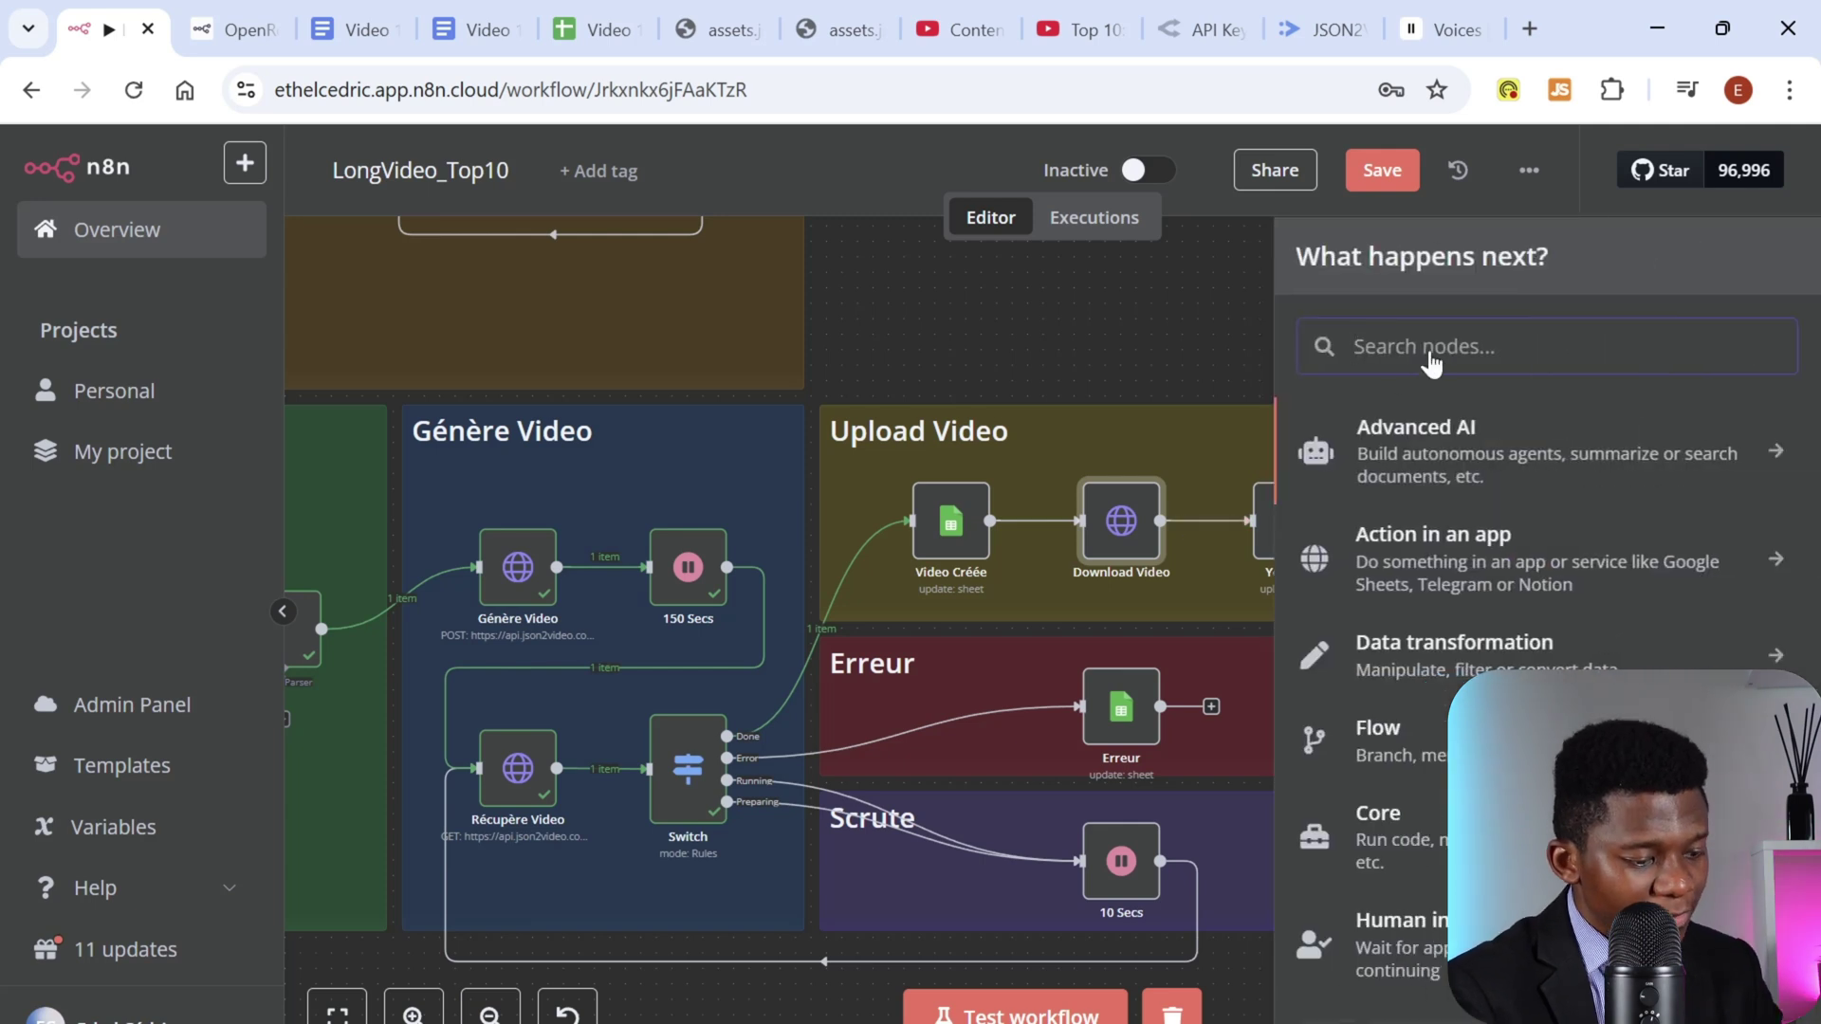
type("you")
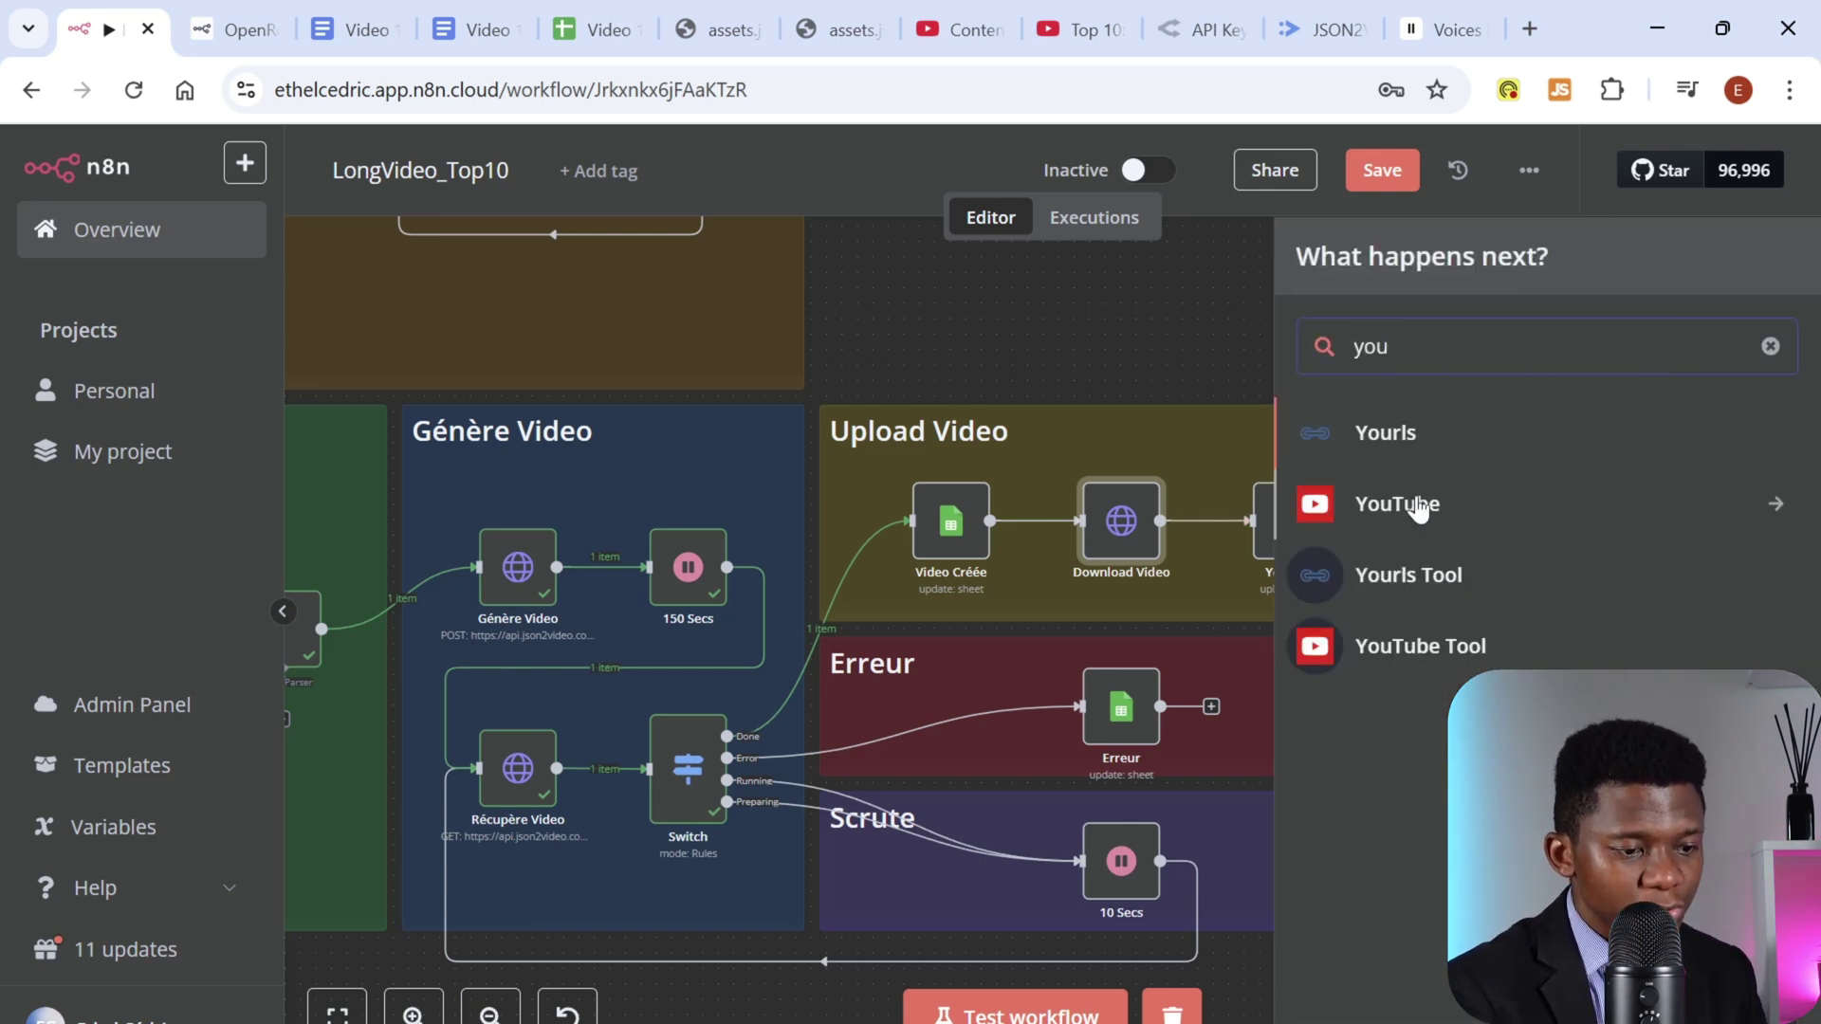
left_click(1179, 338)
Step: Open the YouTube node and review its Upload operation, title expression, region code, category and input binary field
left_click(1288, 534)
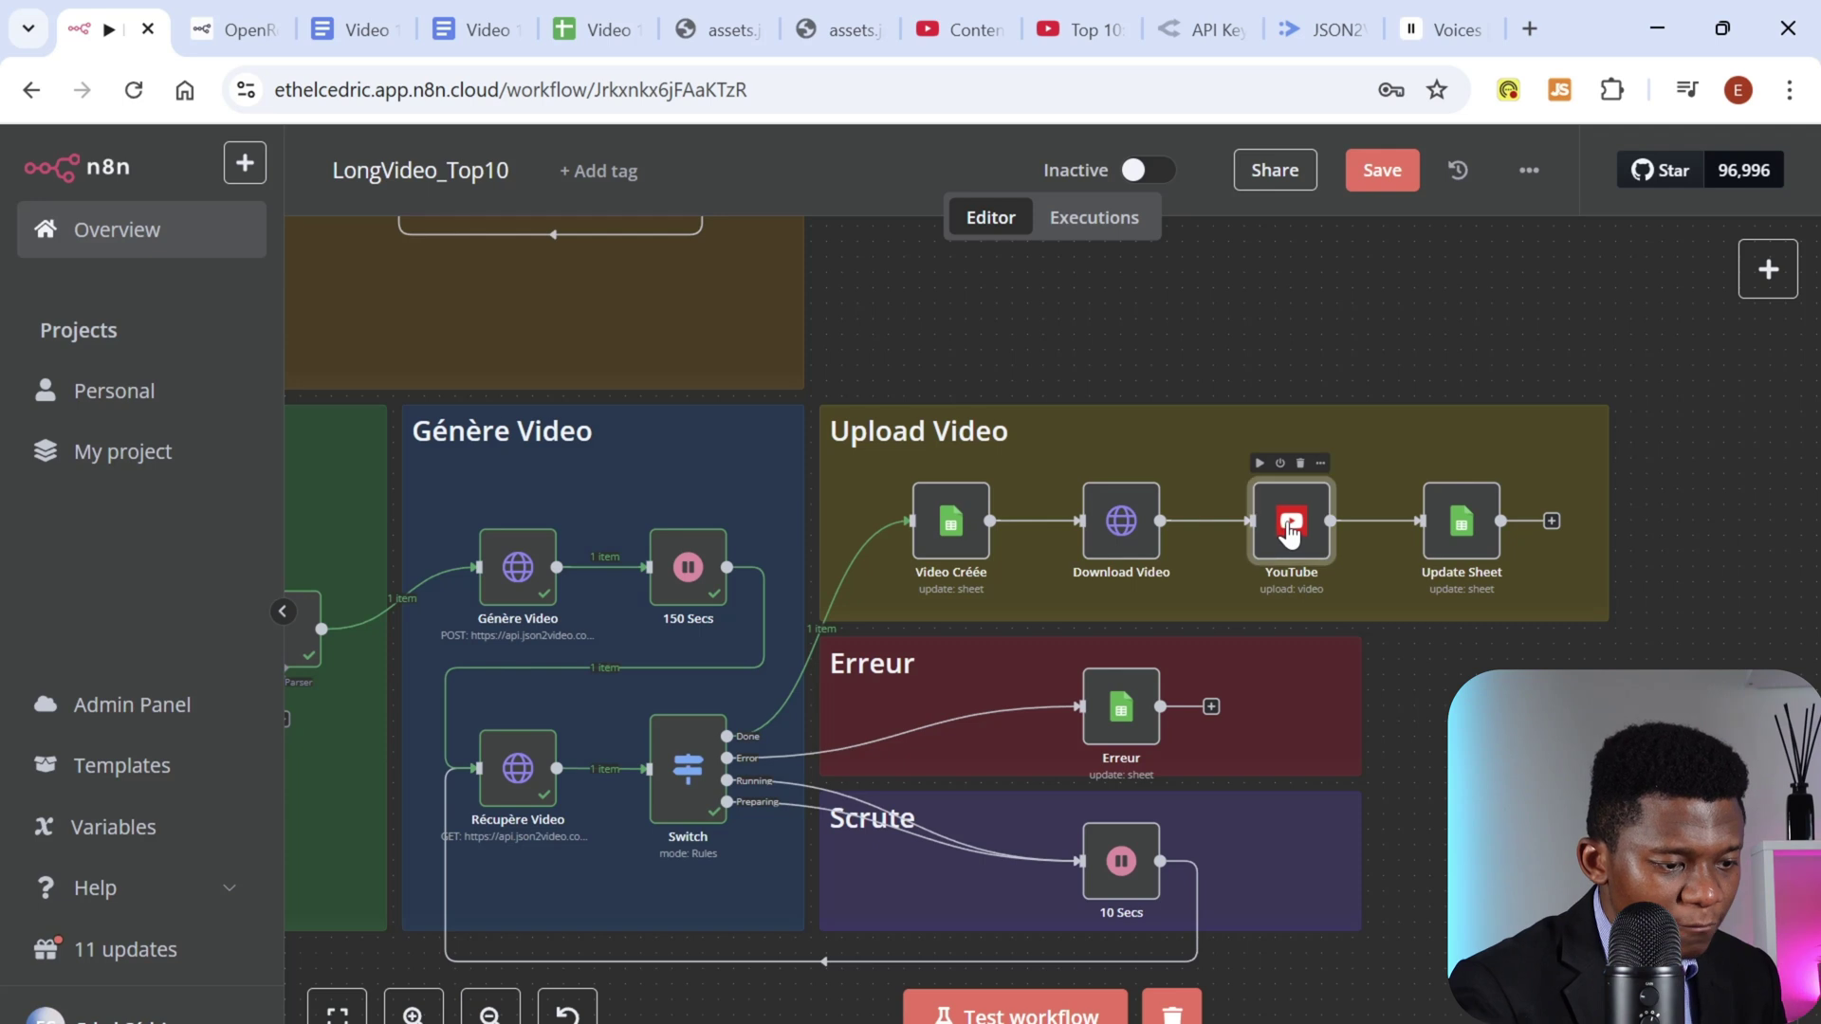
double_click(1288, 534)
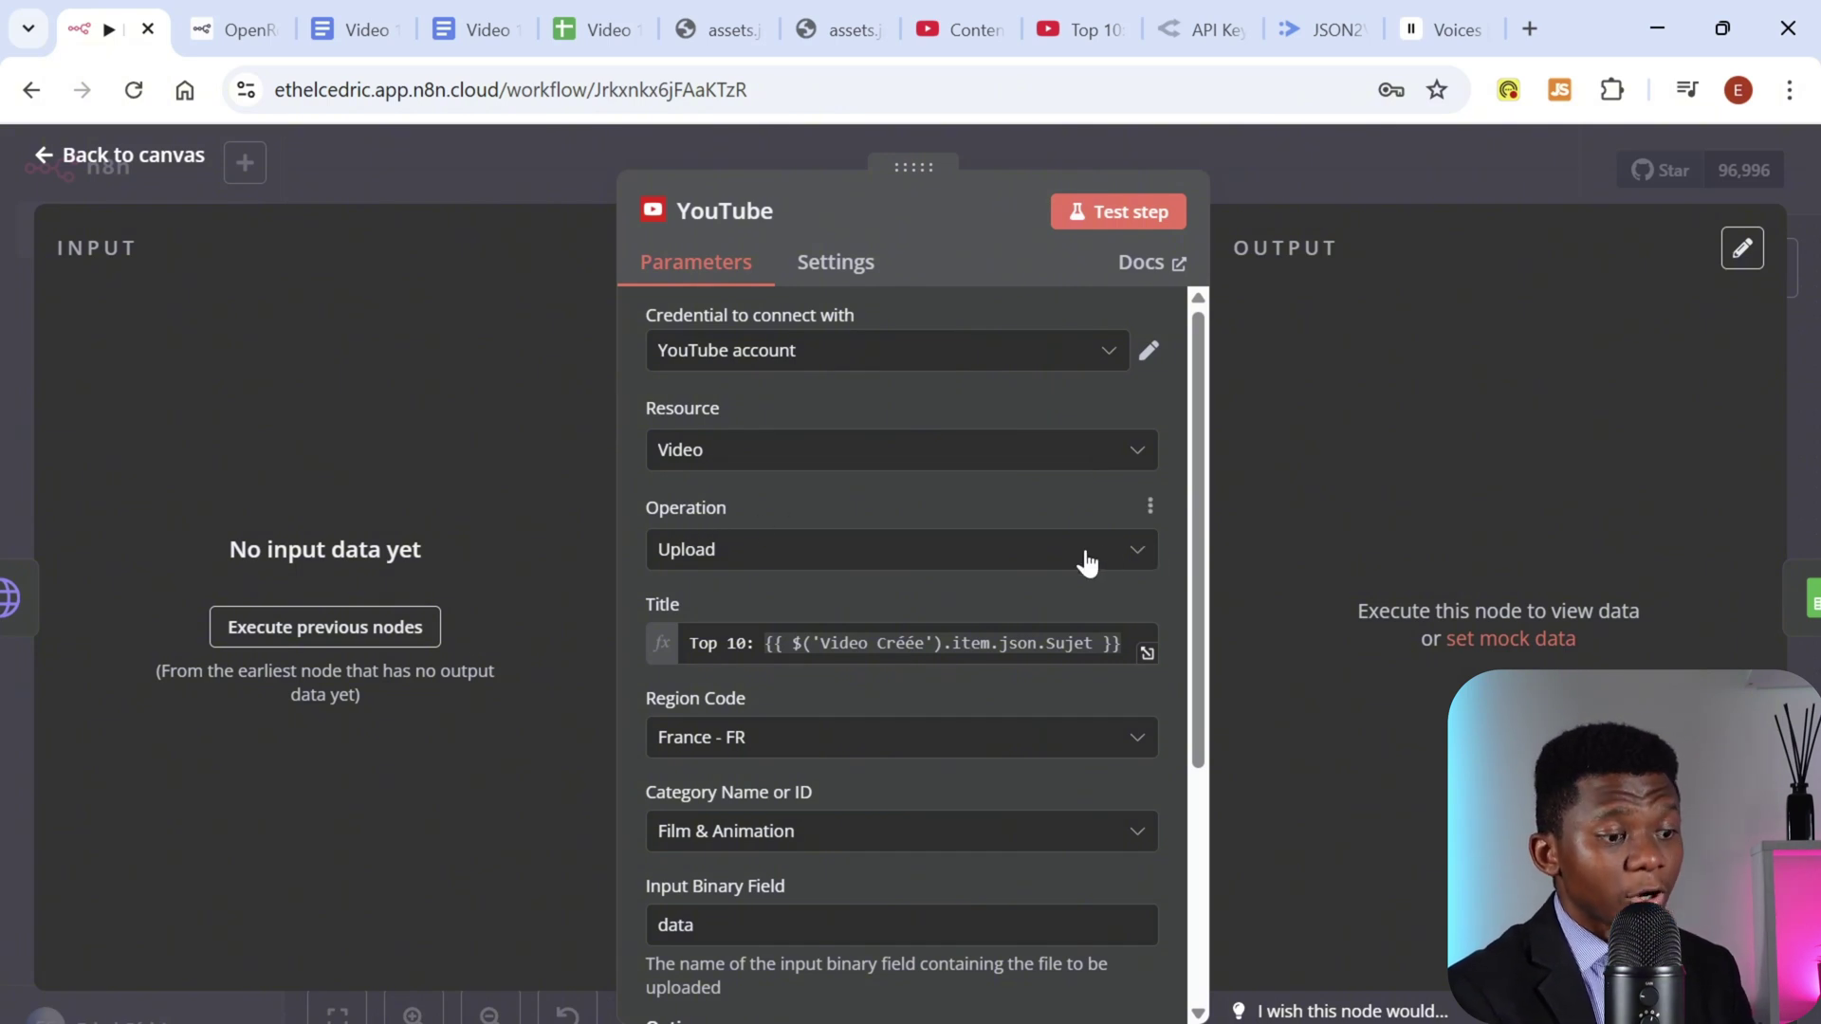
scroll(1106, 553, "down", 3)
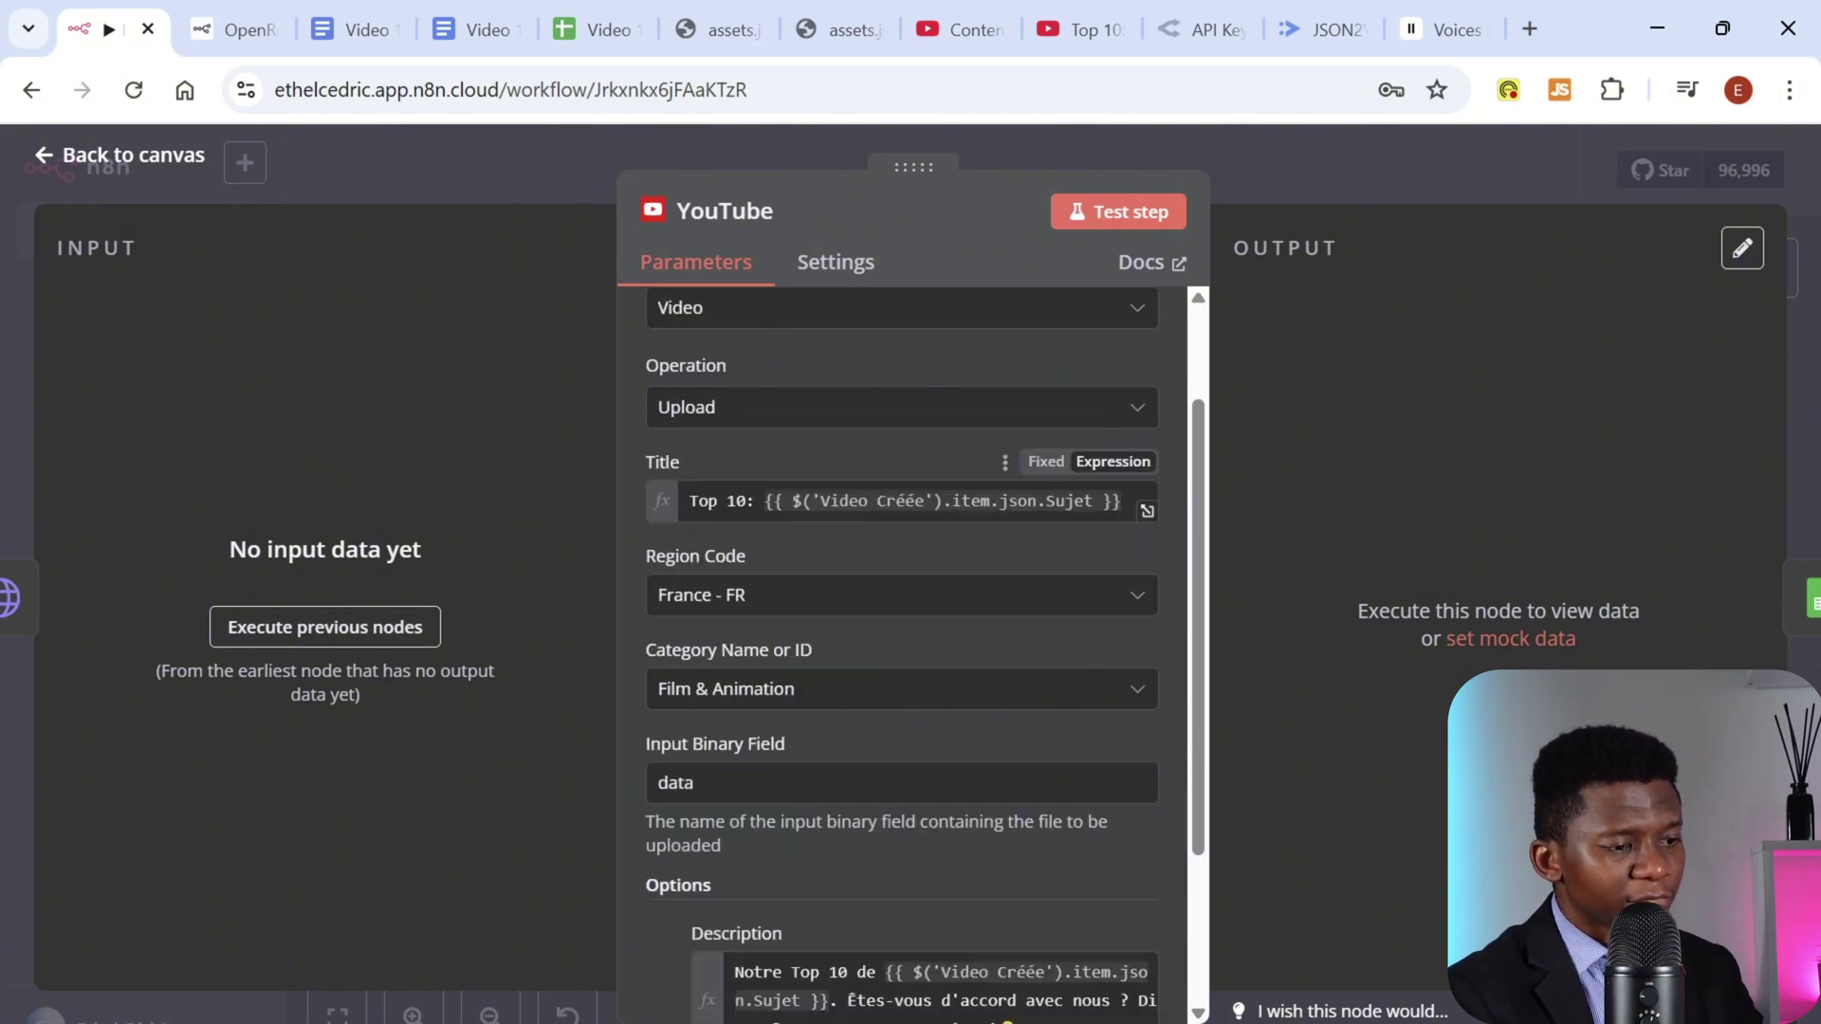
left_click(800, 500)
key("ctrl+a")
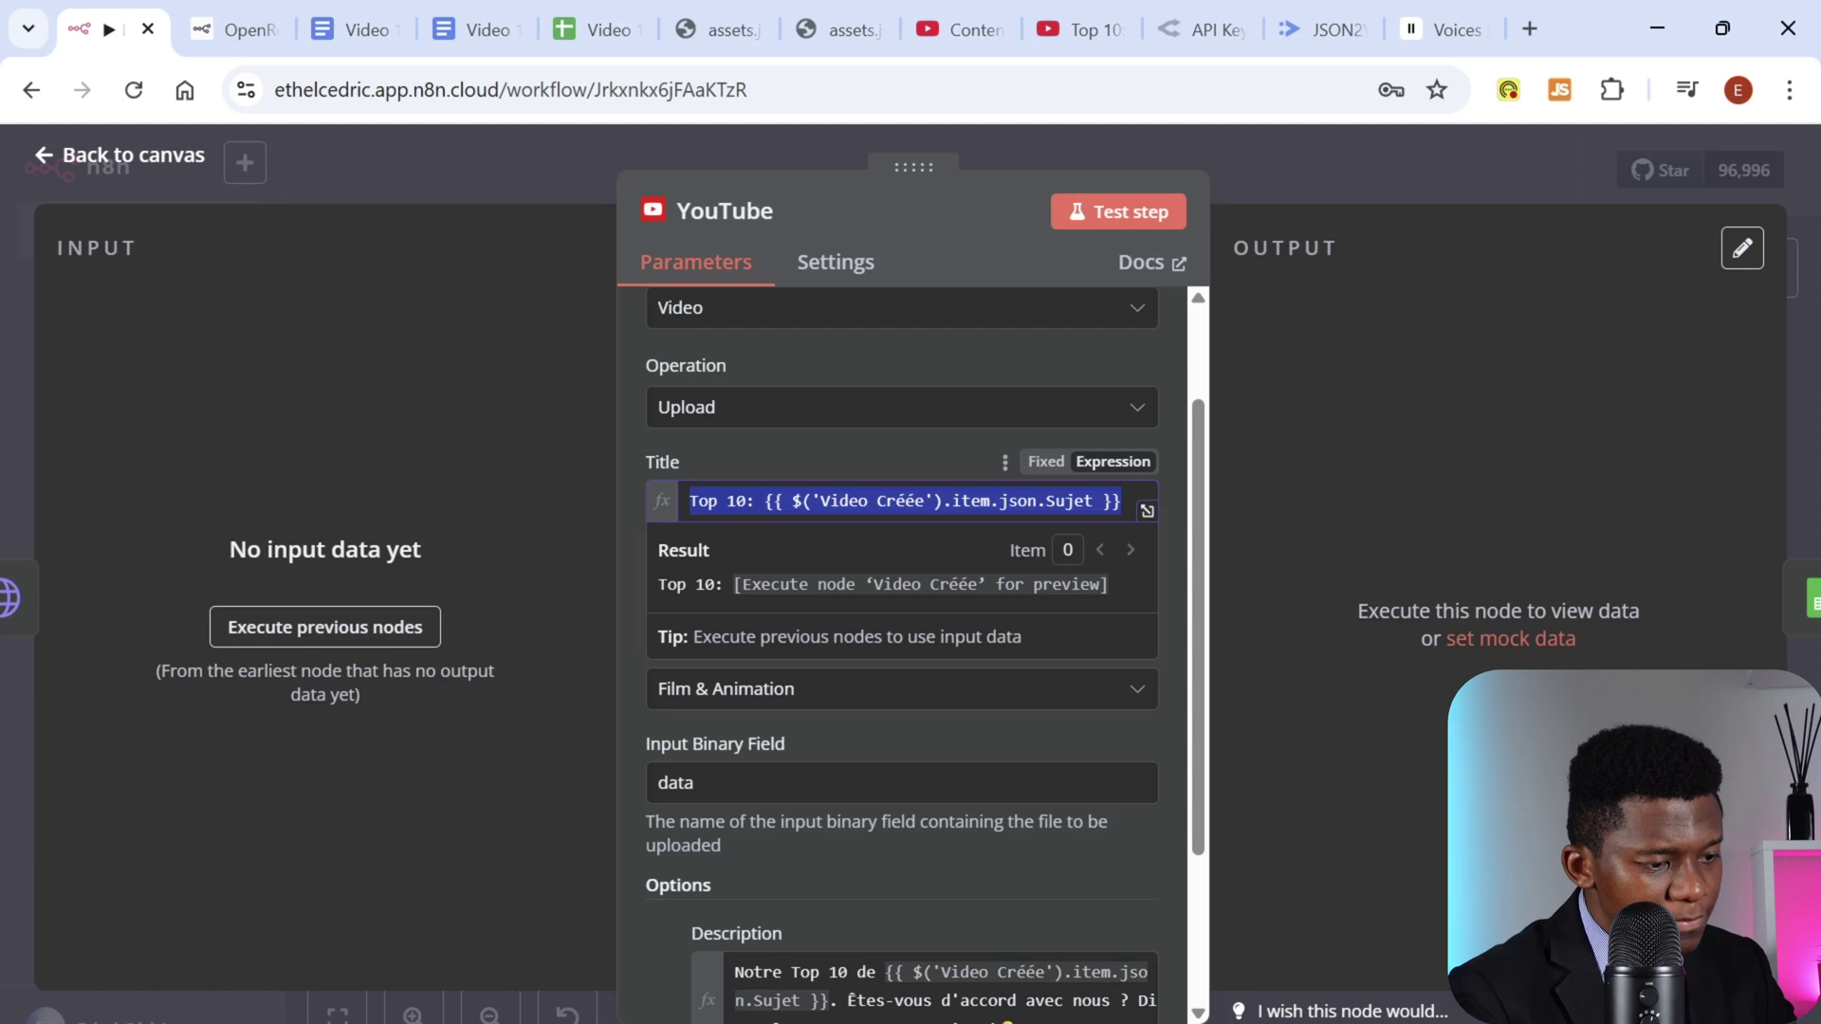
left_click(711, 558)
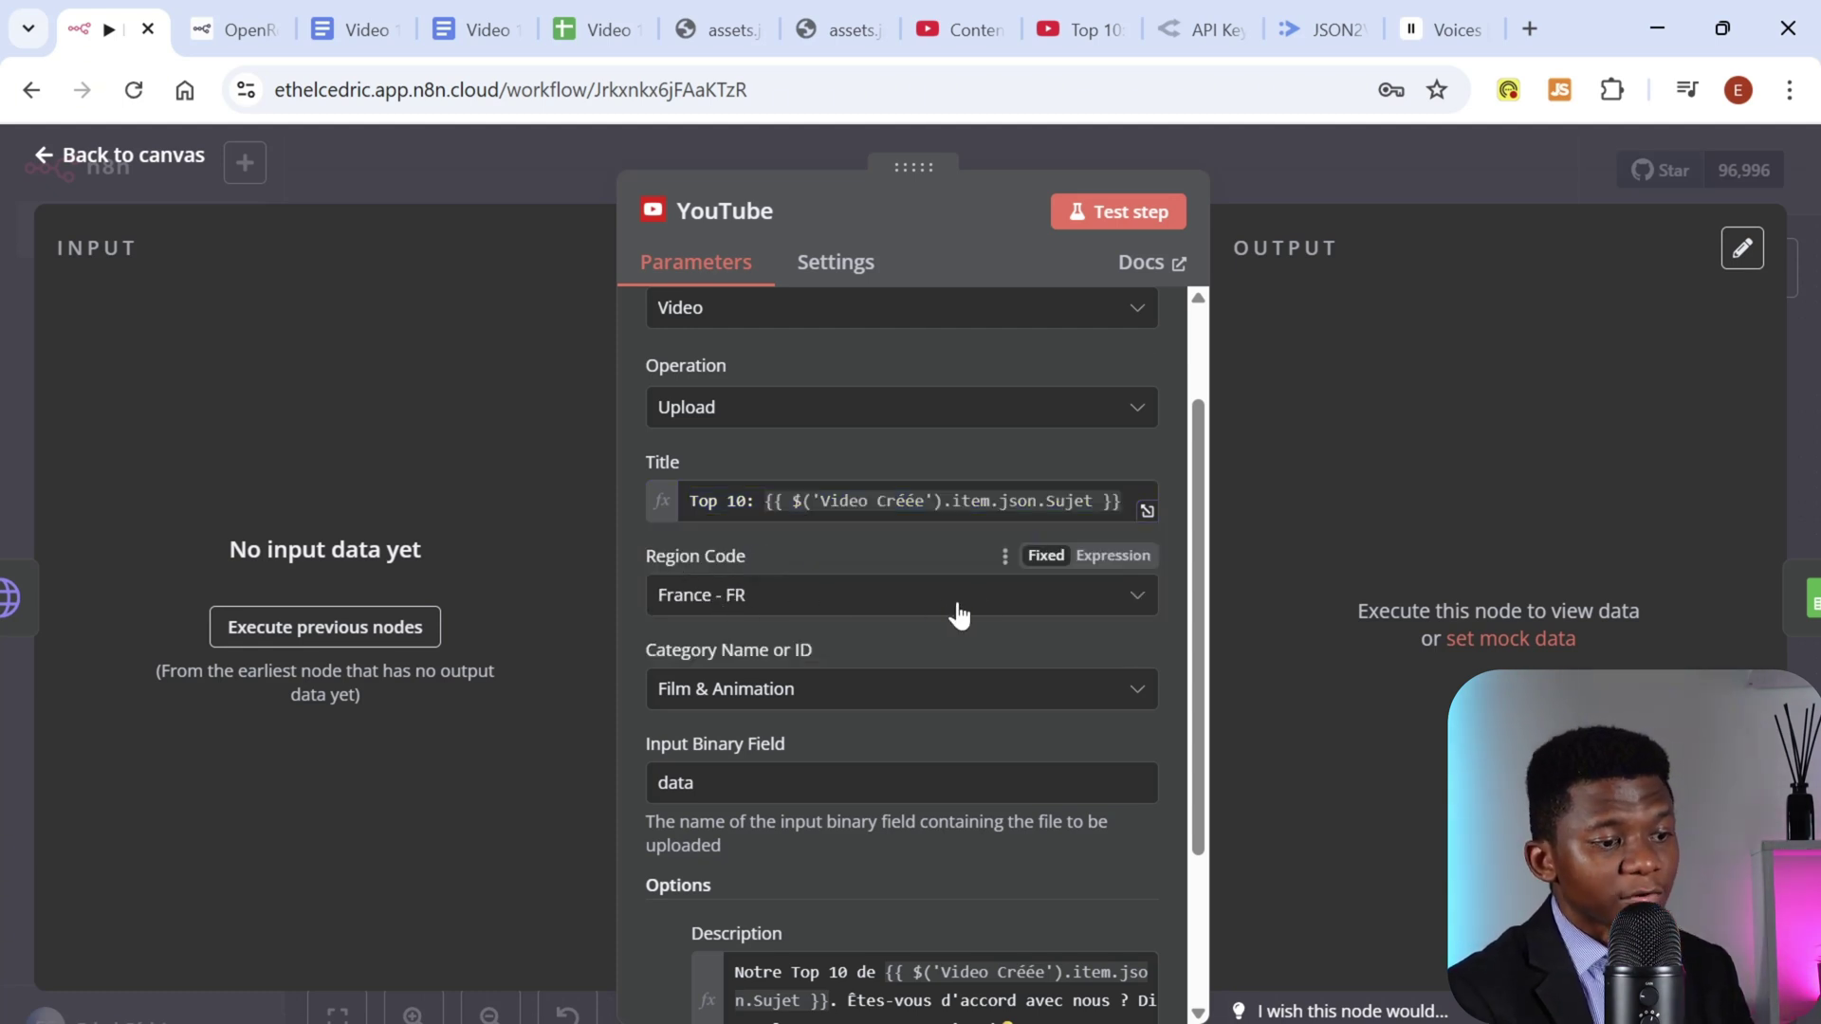
scroll(912, 608, "down", 2)
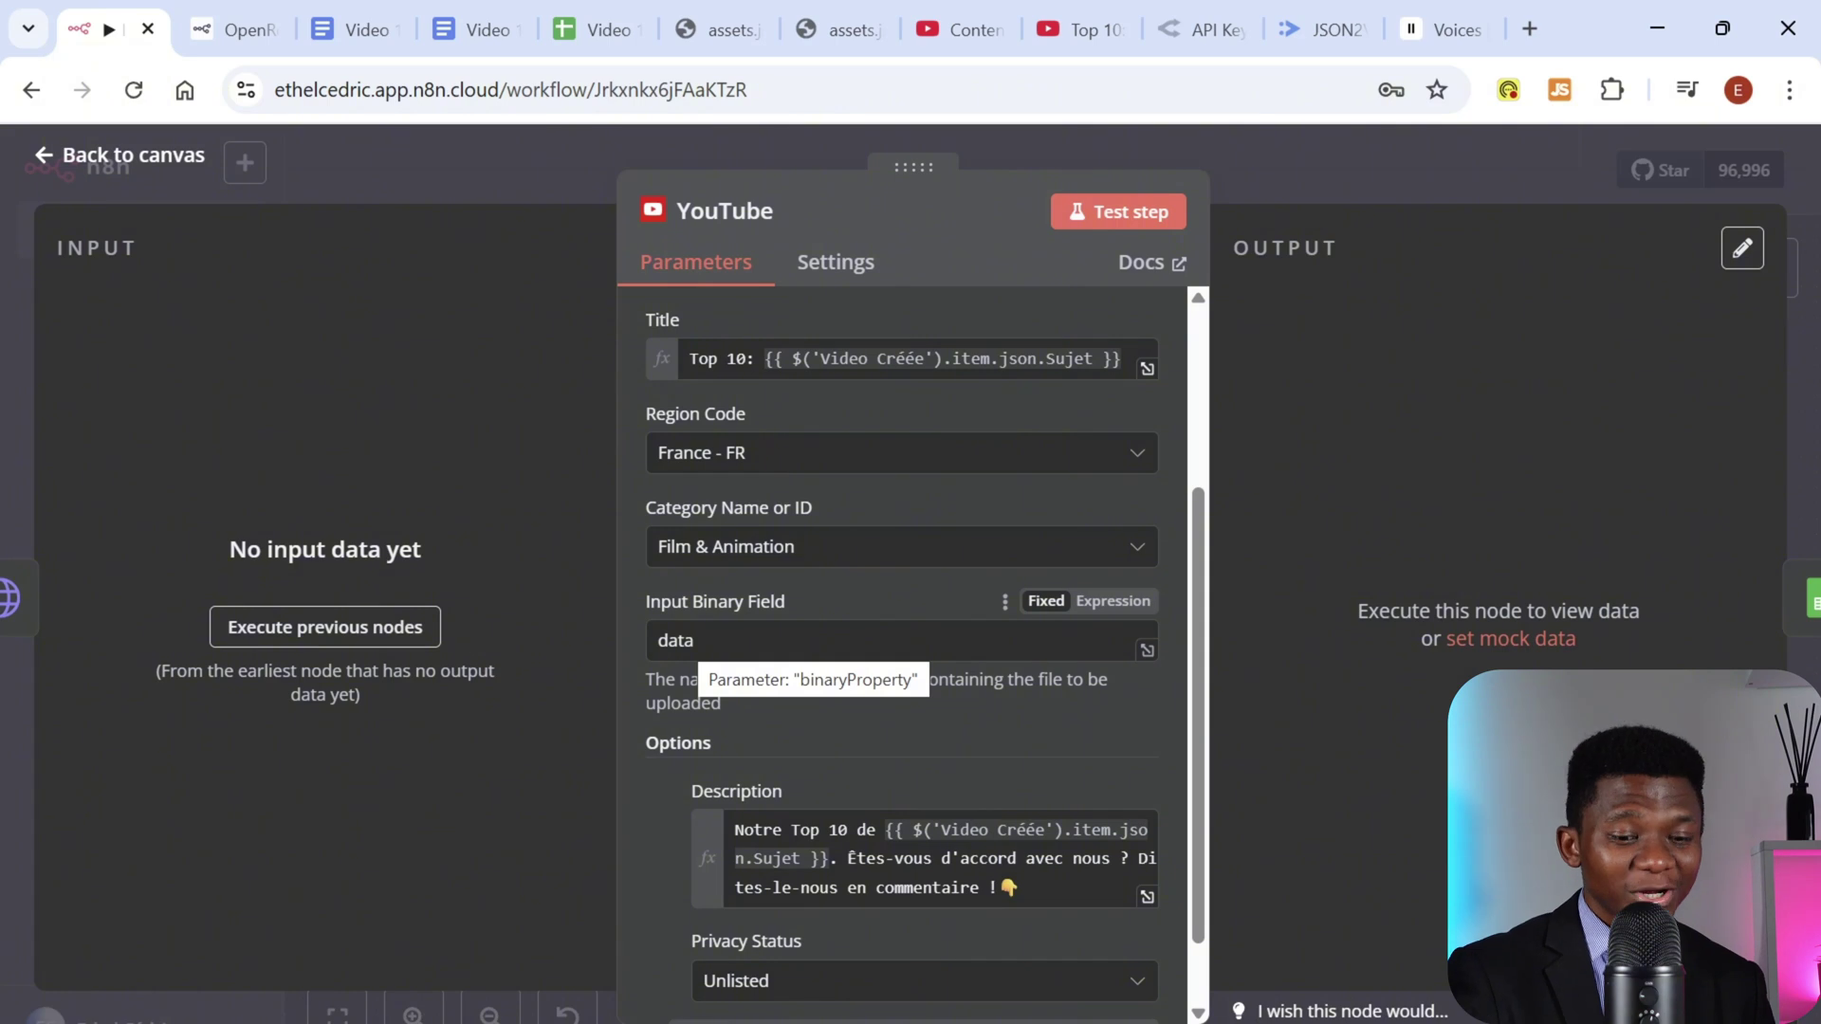
left_click(1069, 31)
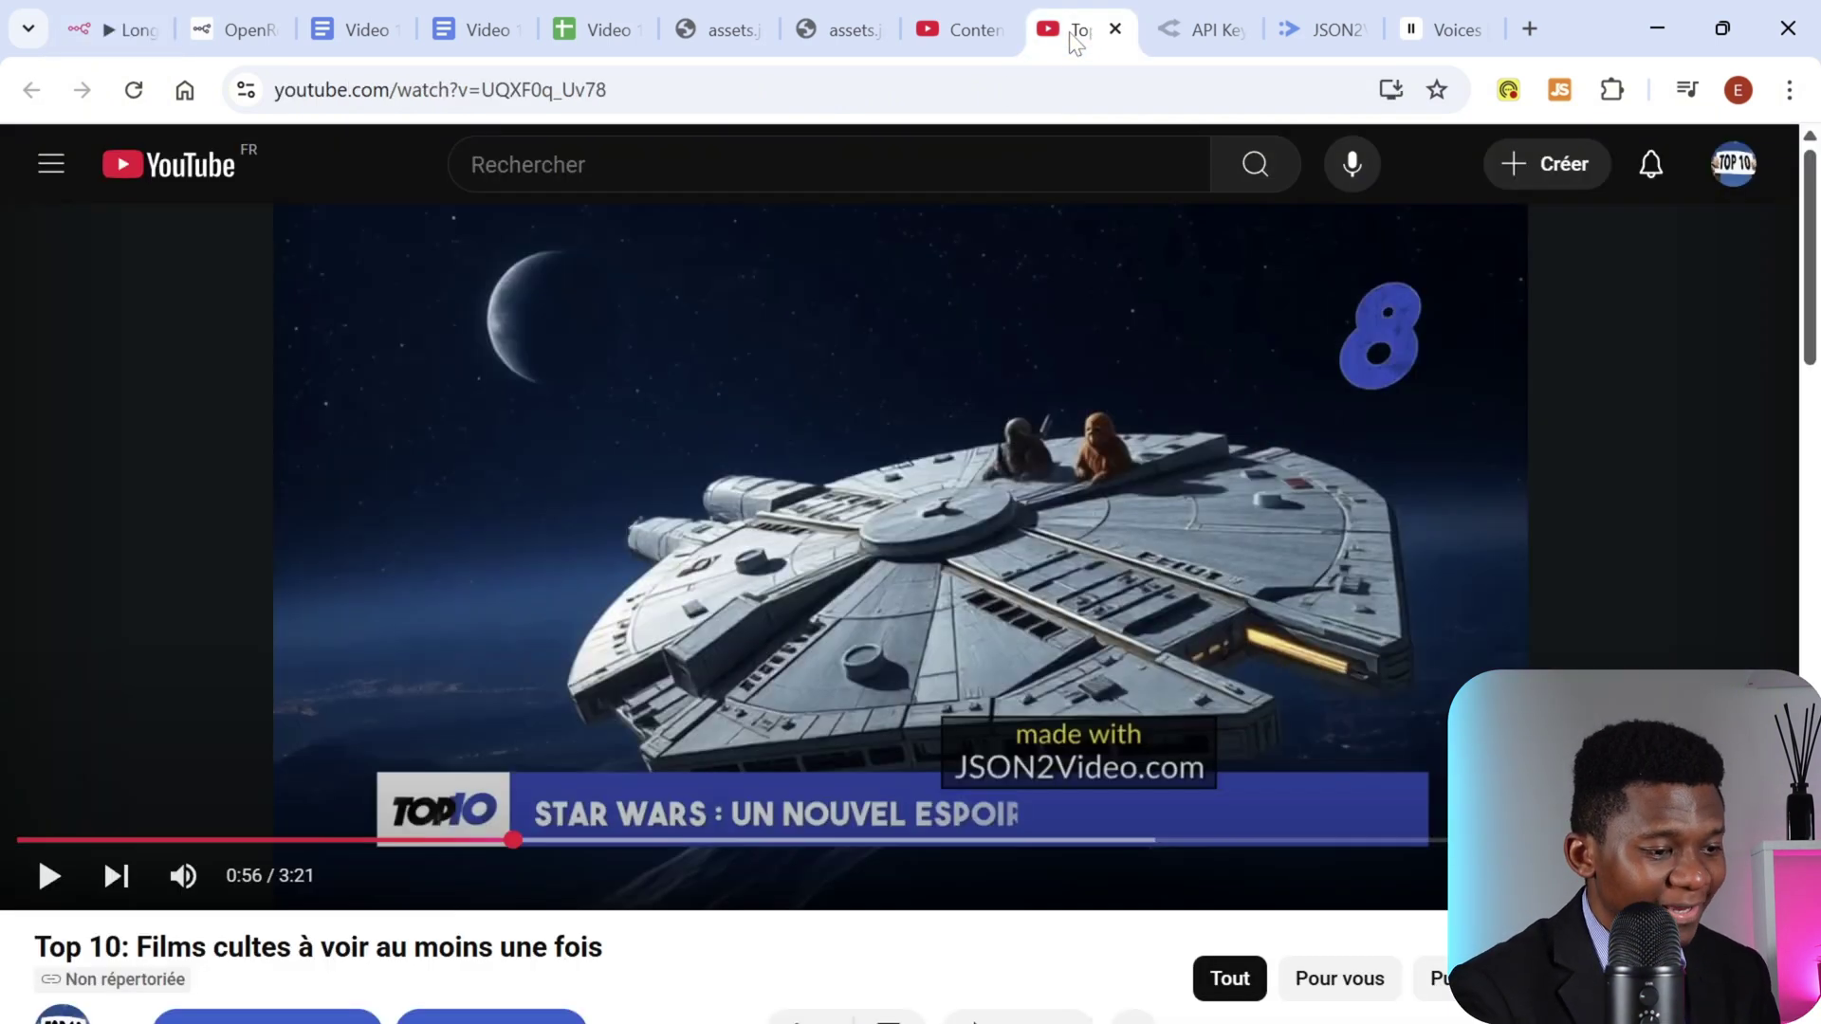
left_click(939, 37)
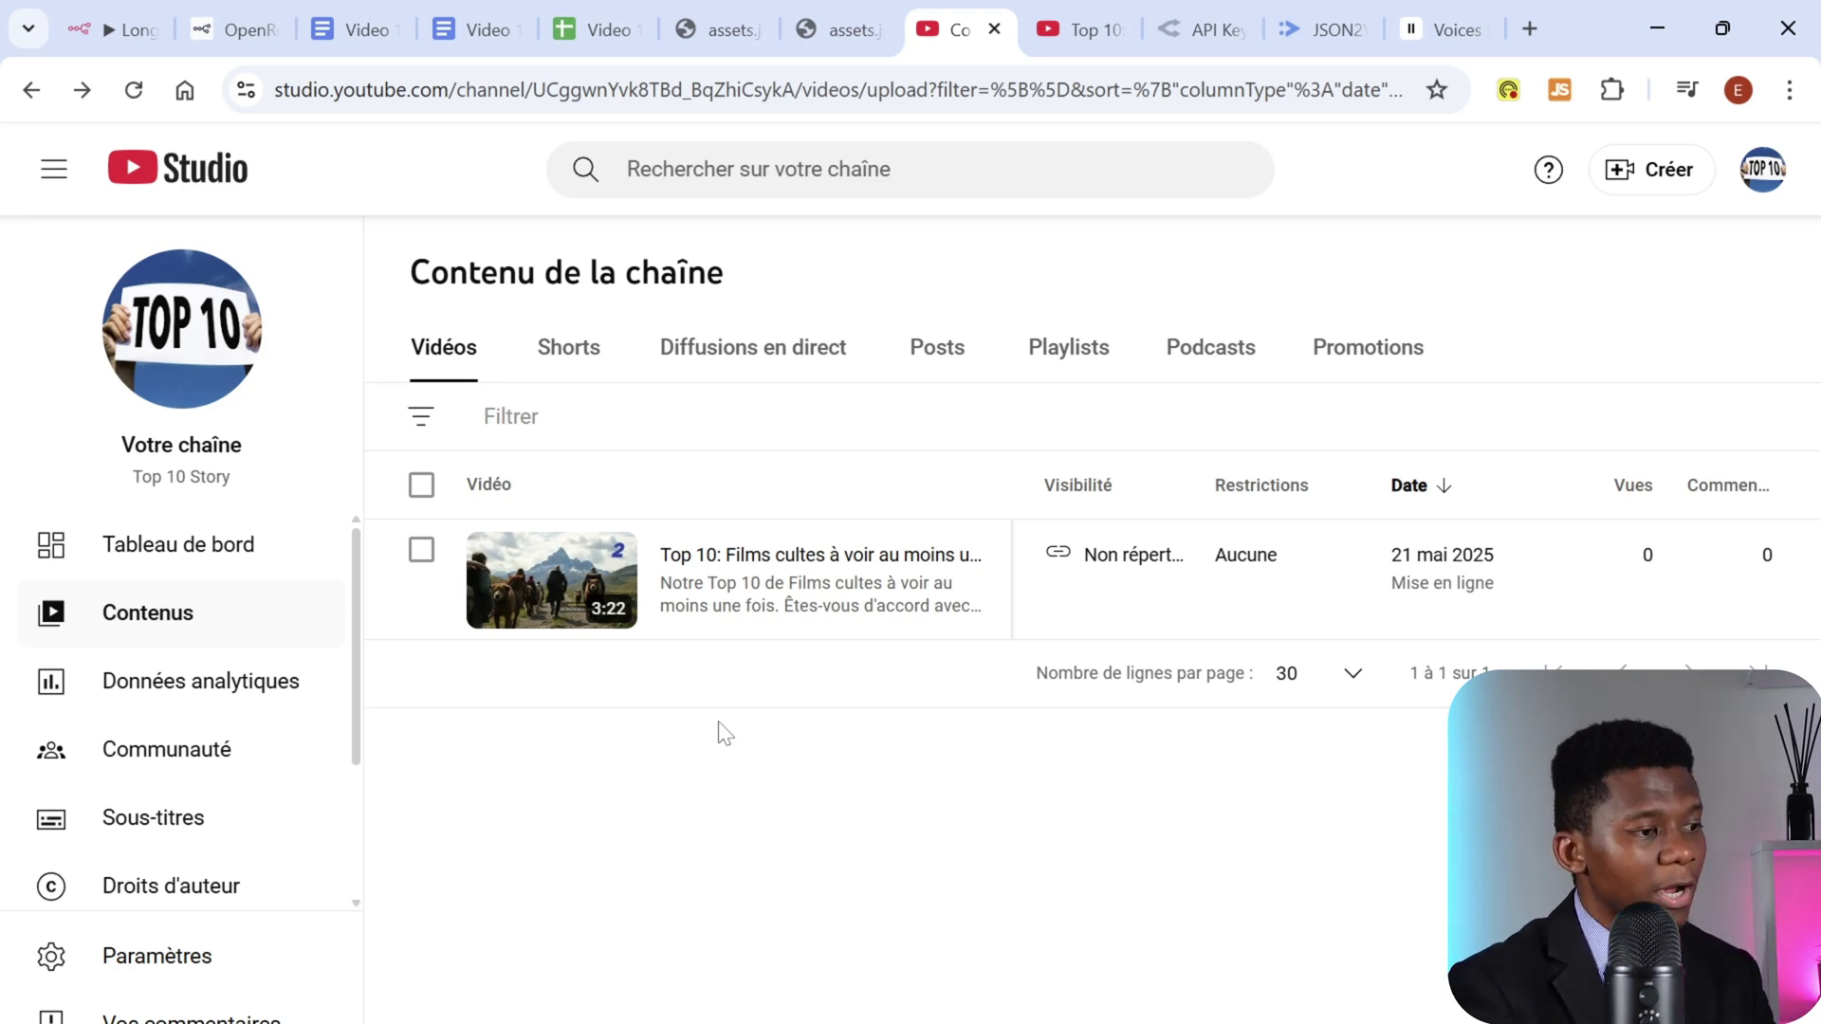
left_click(88, 33)
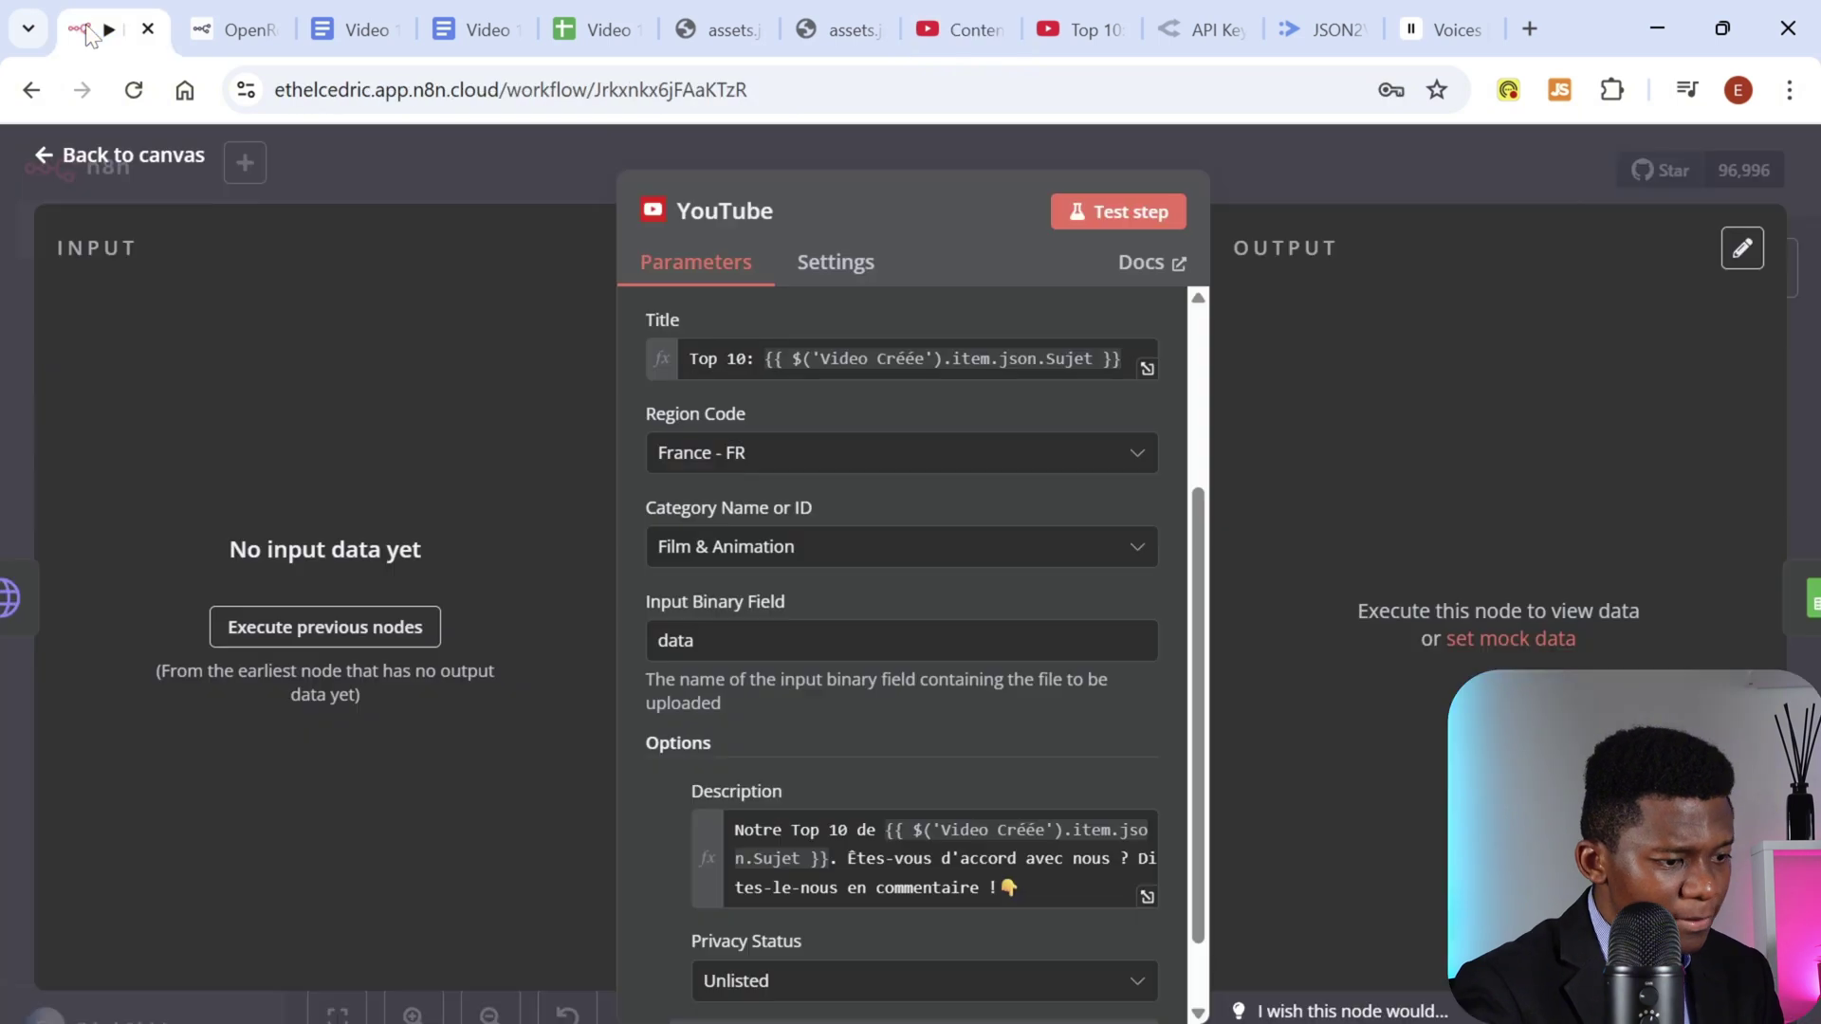
Step: Review the YouTube node's description expression and the choices for Privacy Status, keeping Unlisted
scroll(743, 607, "down", 1)
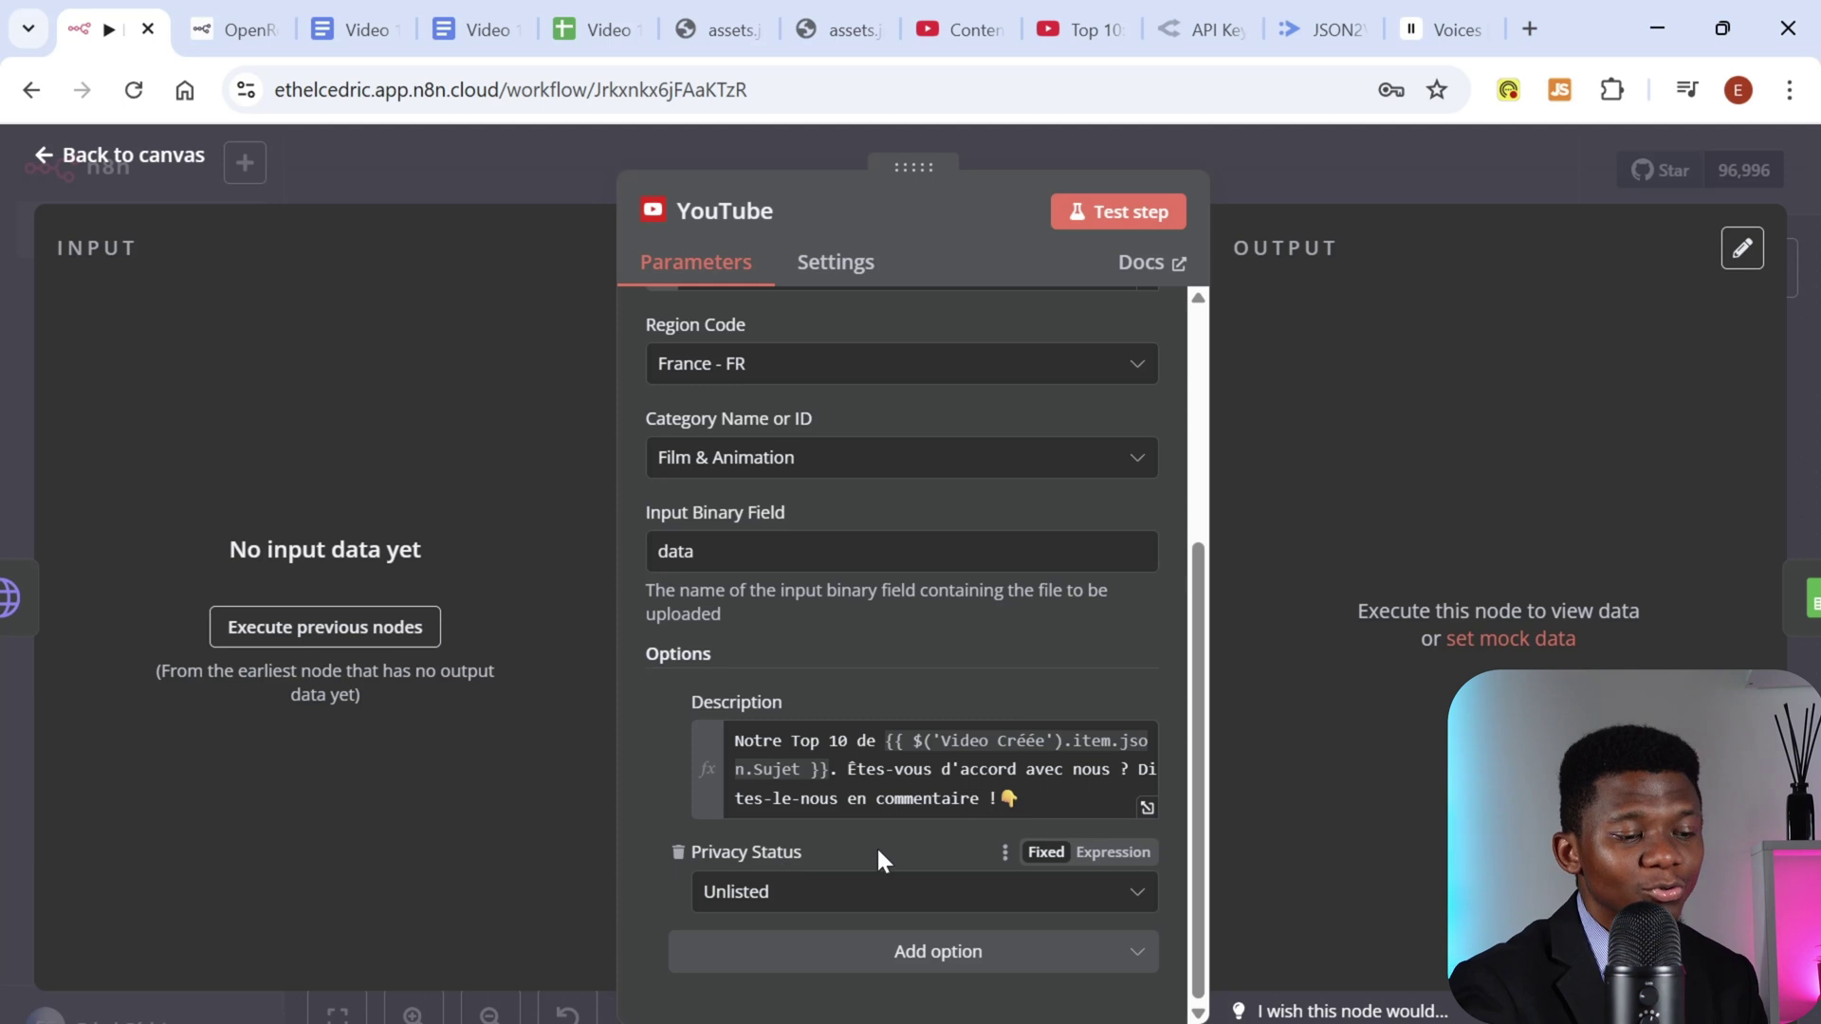
left_click(1101, 902)
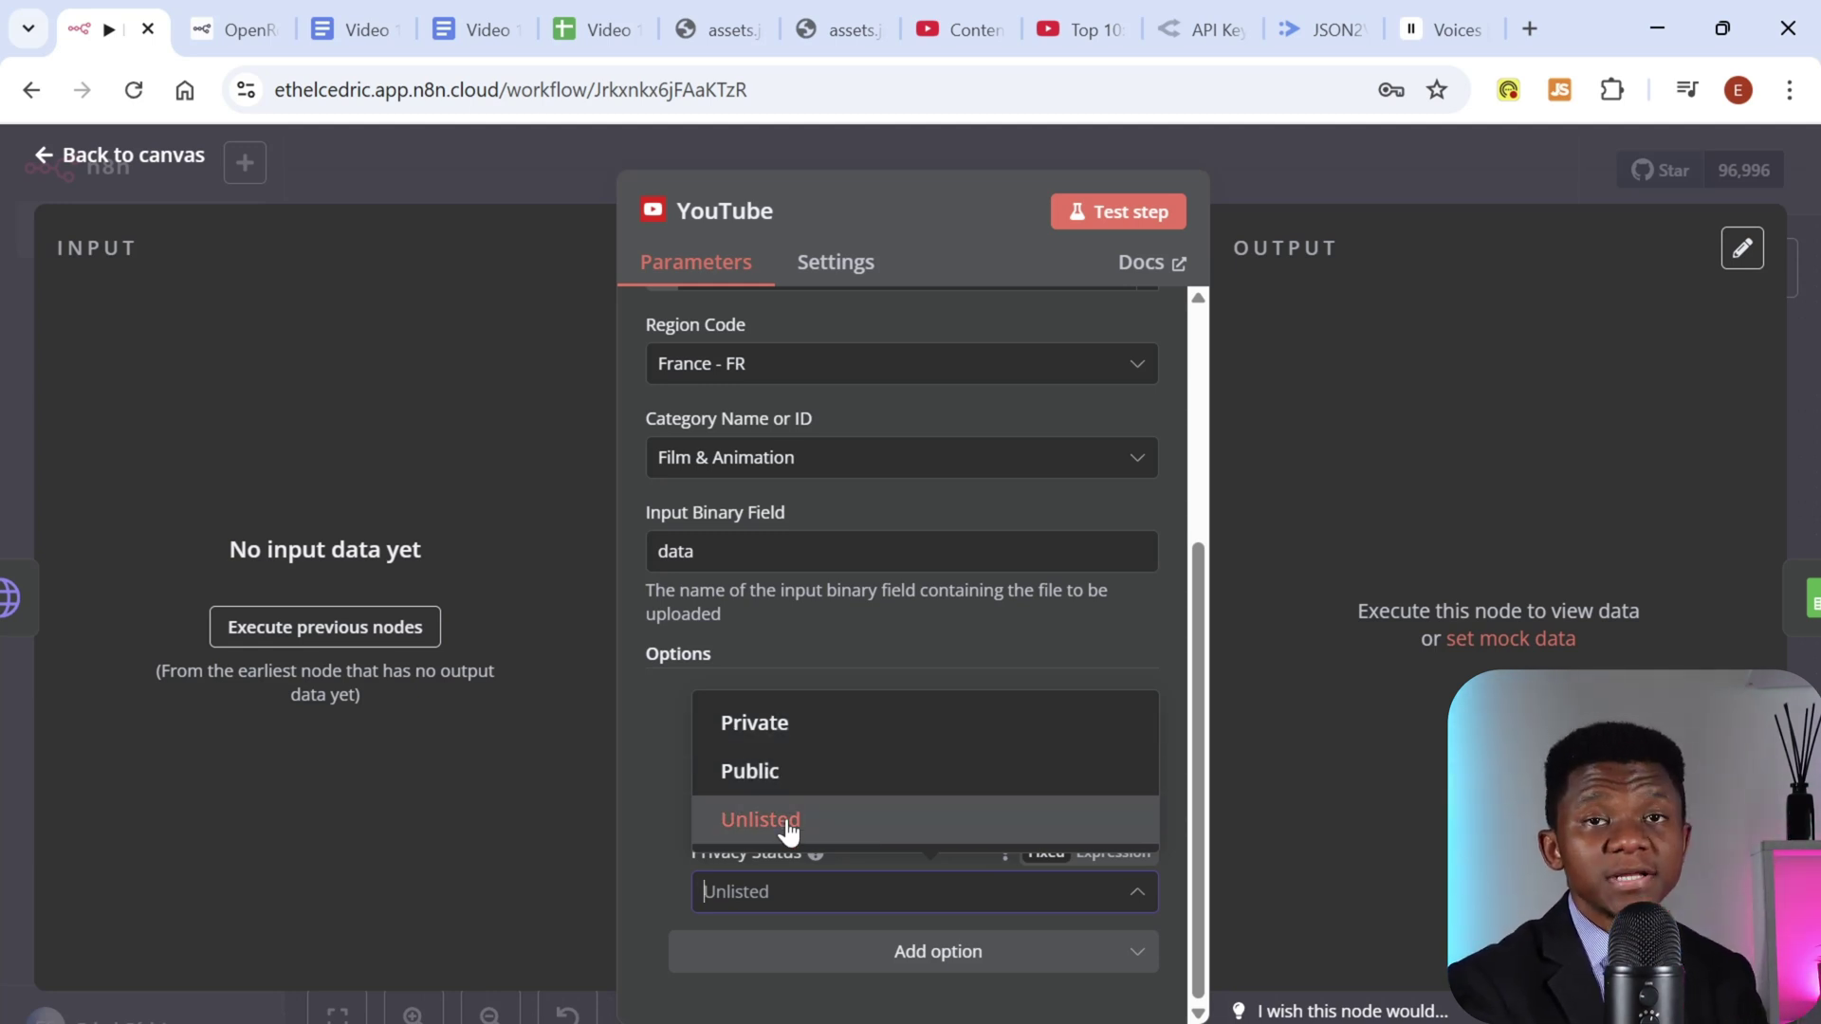
left_click(628, 892)
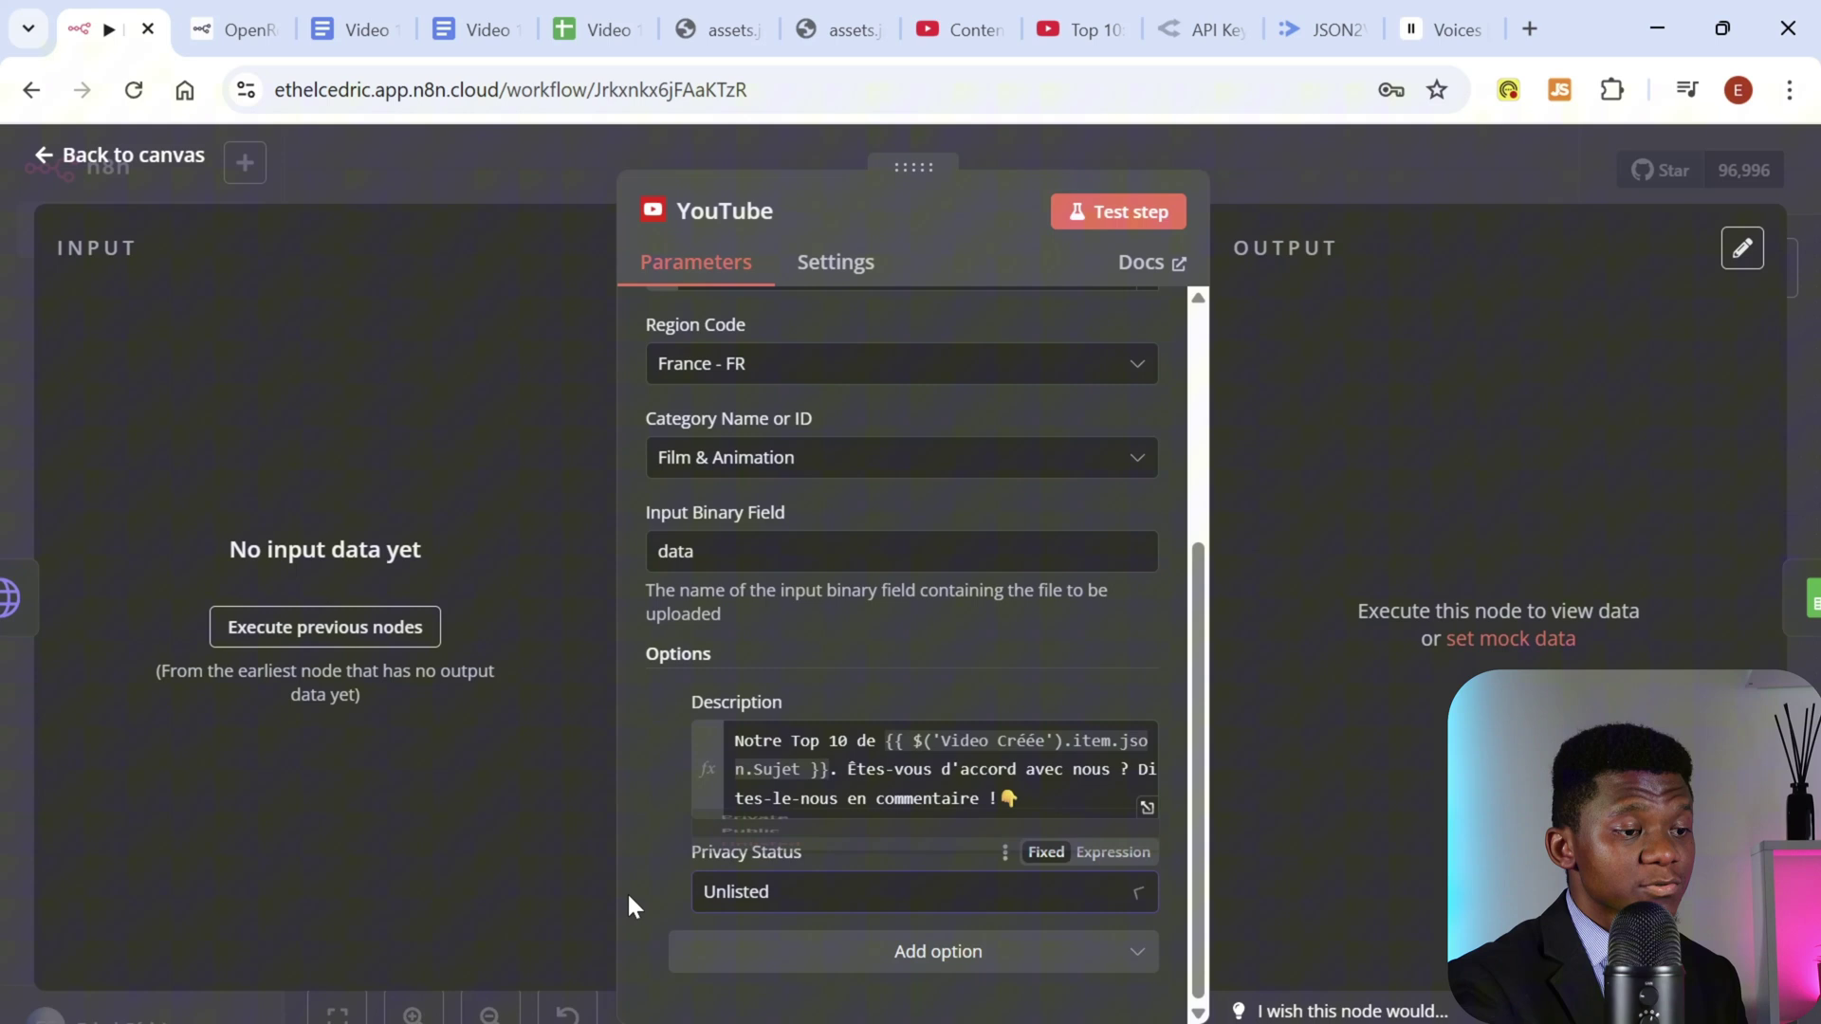
Step: Show the uploaded video's visibility choices in YouTube Studio, and return to n8n to close the YouTube node
left_click(937, 43)
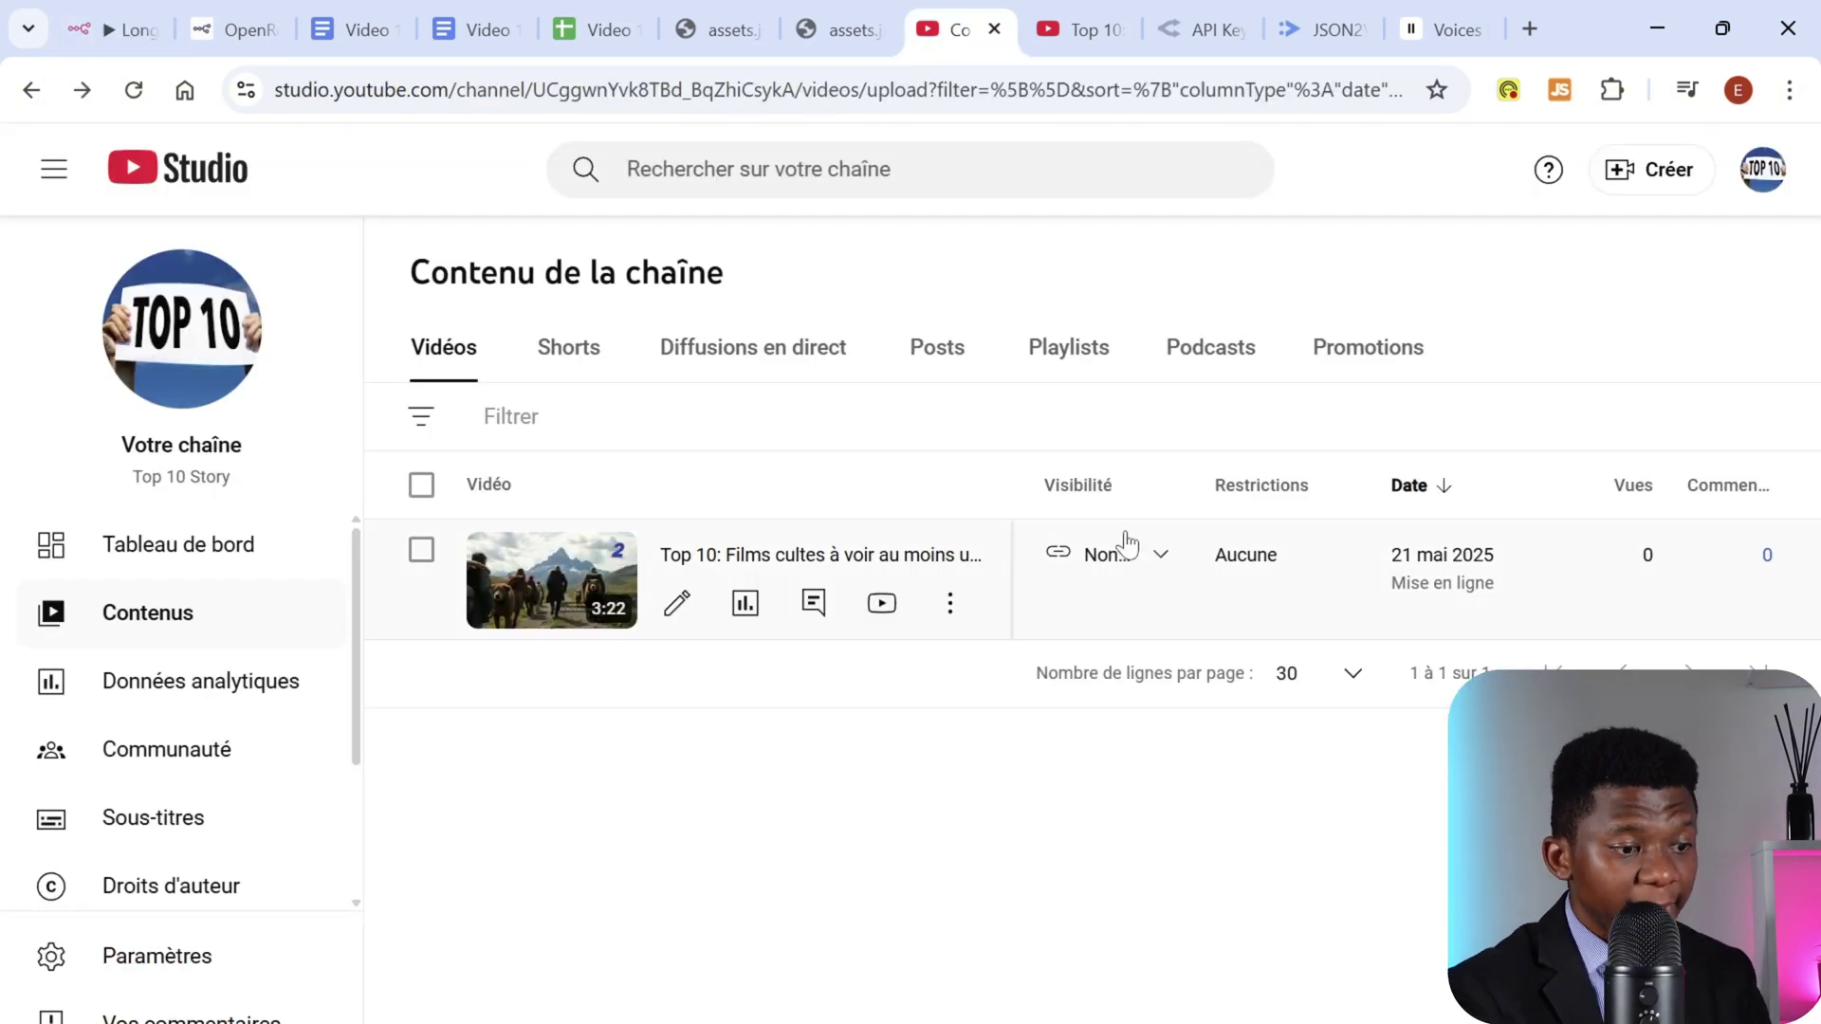
mouse_move(1159, 554)
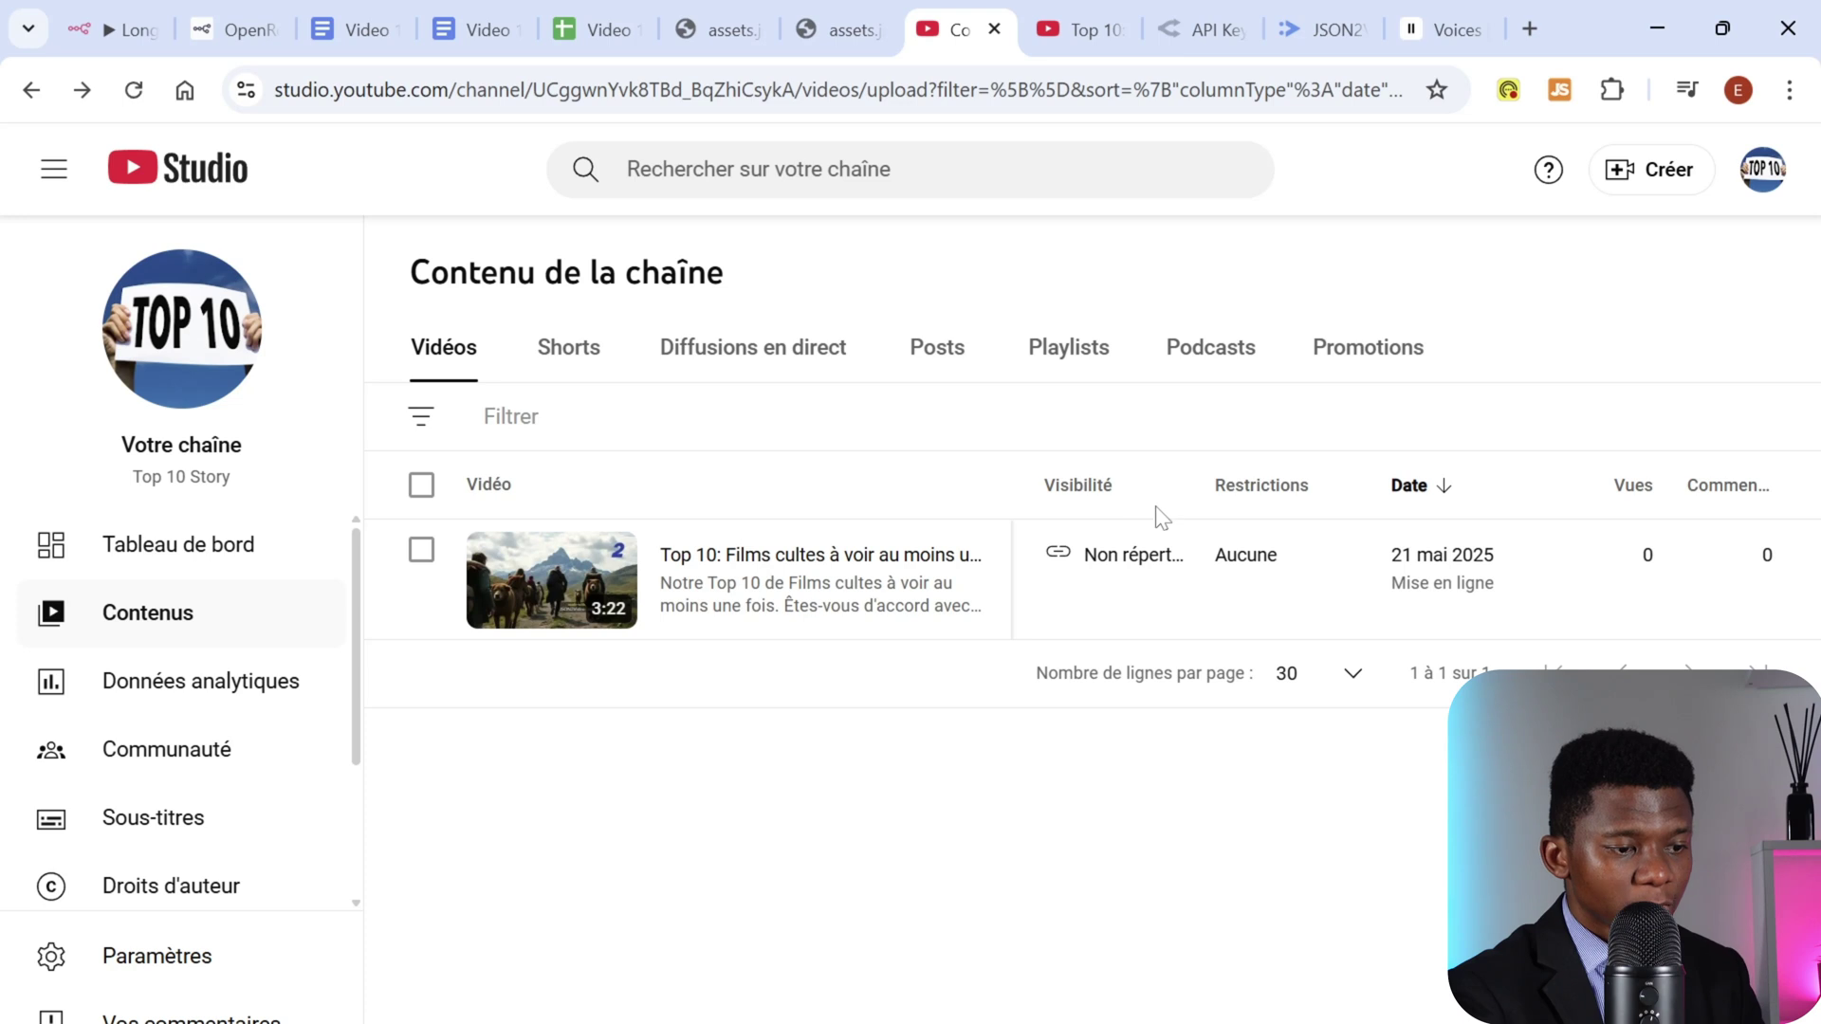
left_click(1161, 560)
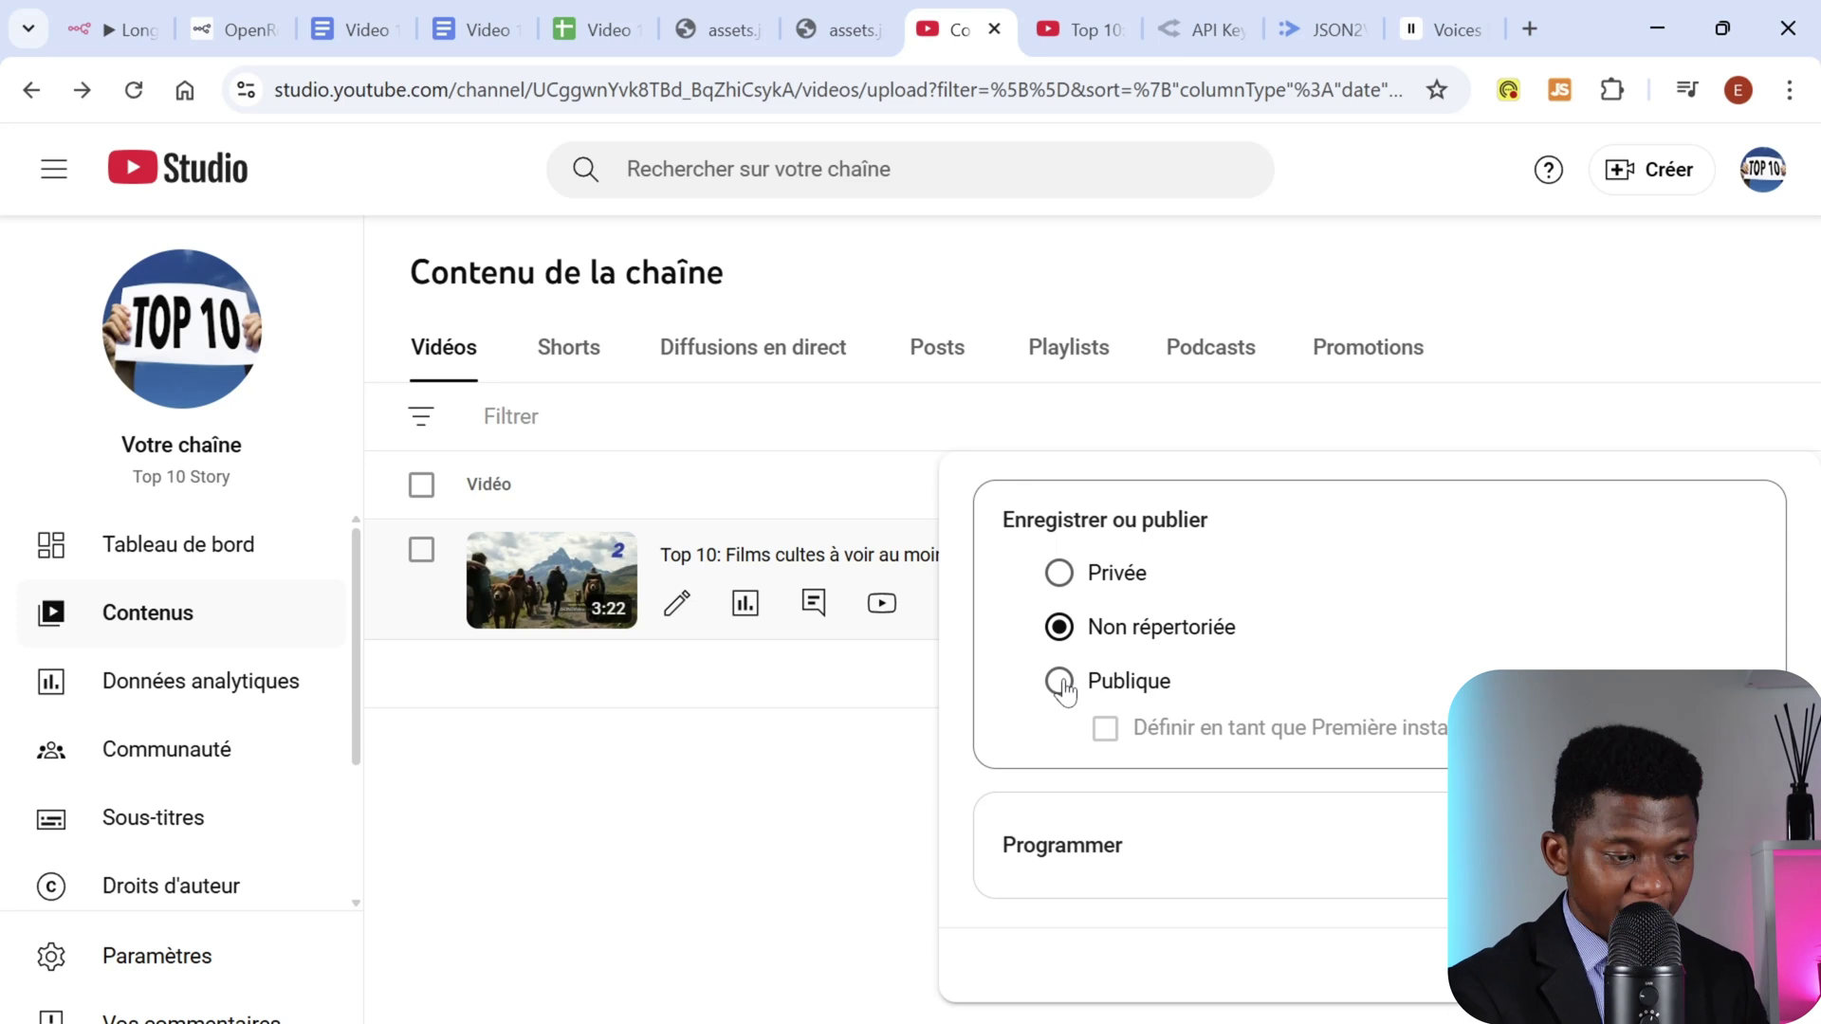
left_click(109, 33)
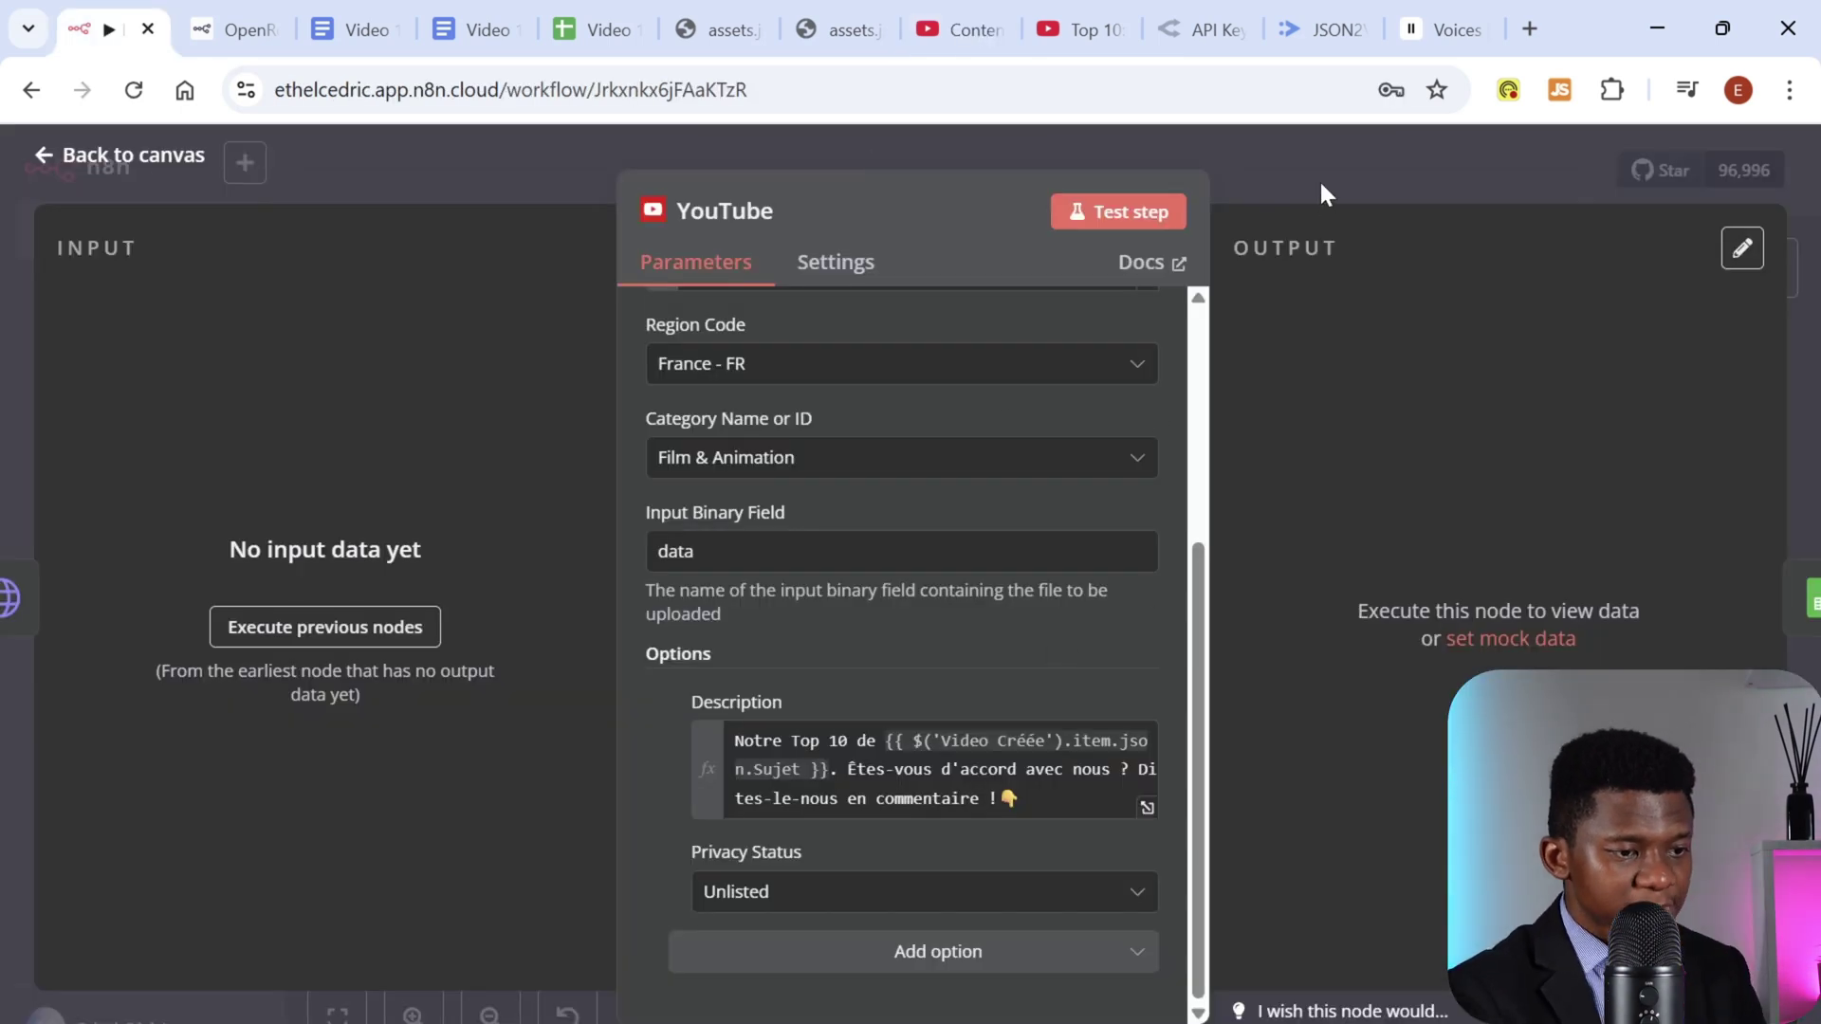
left_click(1323, 153)
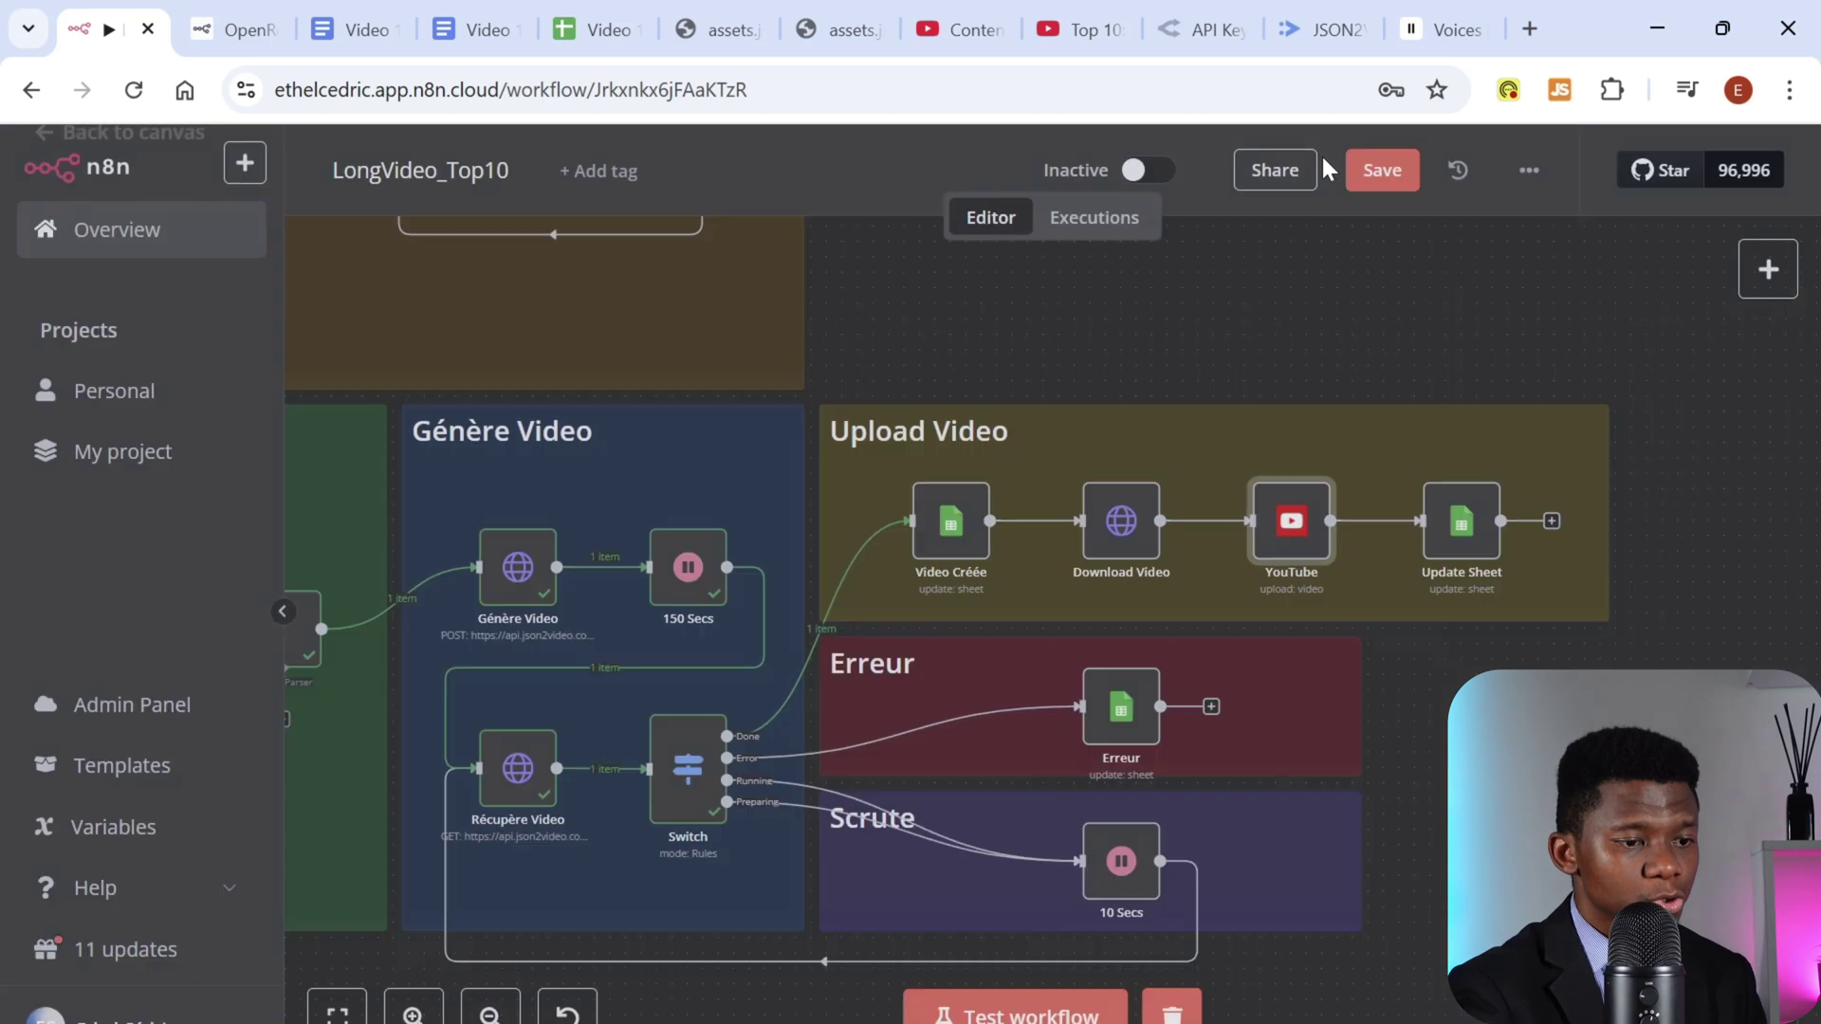
Step: Open the Update Sheet node and set its credential to Google Sheets account 3
double_click(1462, 536)
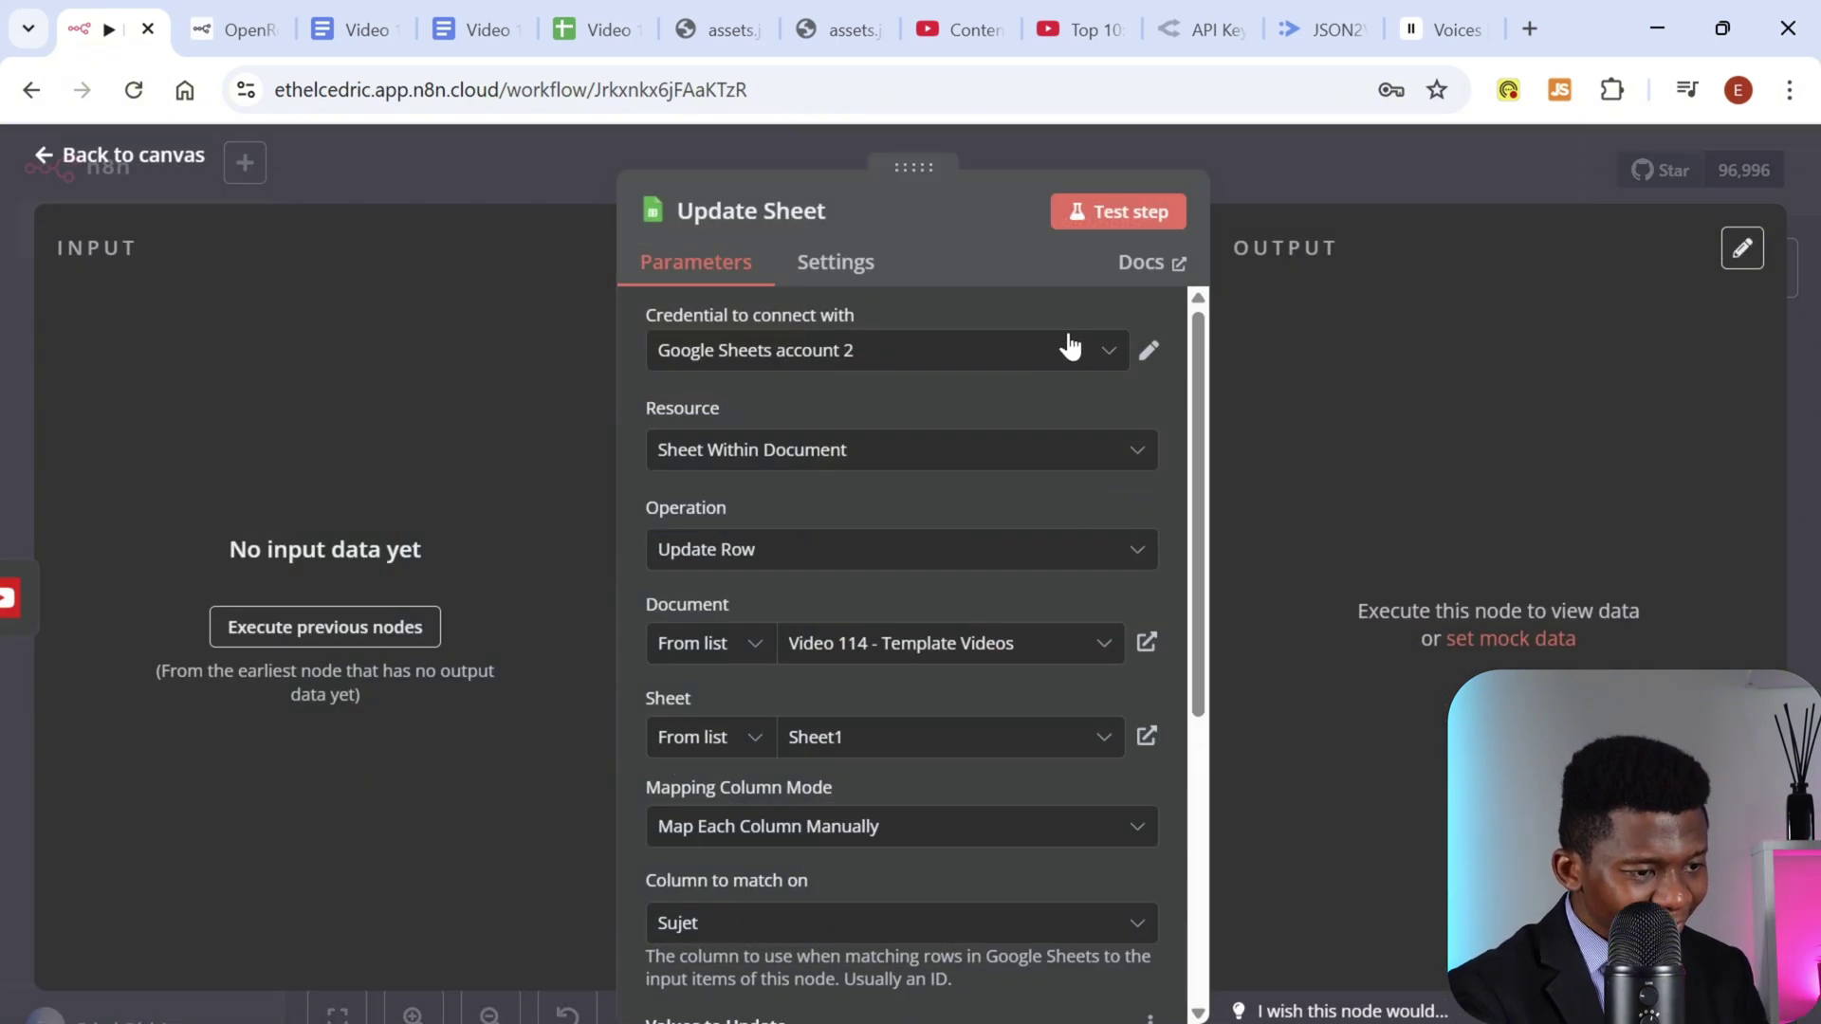
left_click(1098, 359)
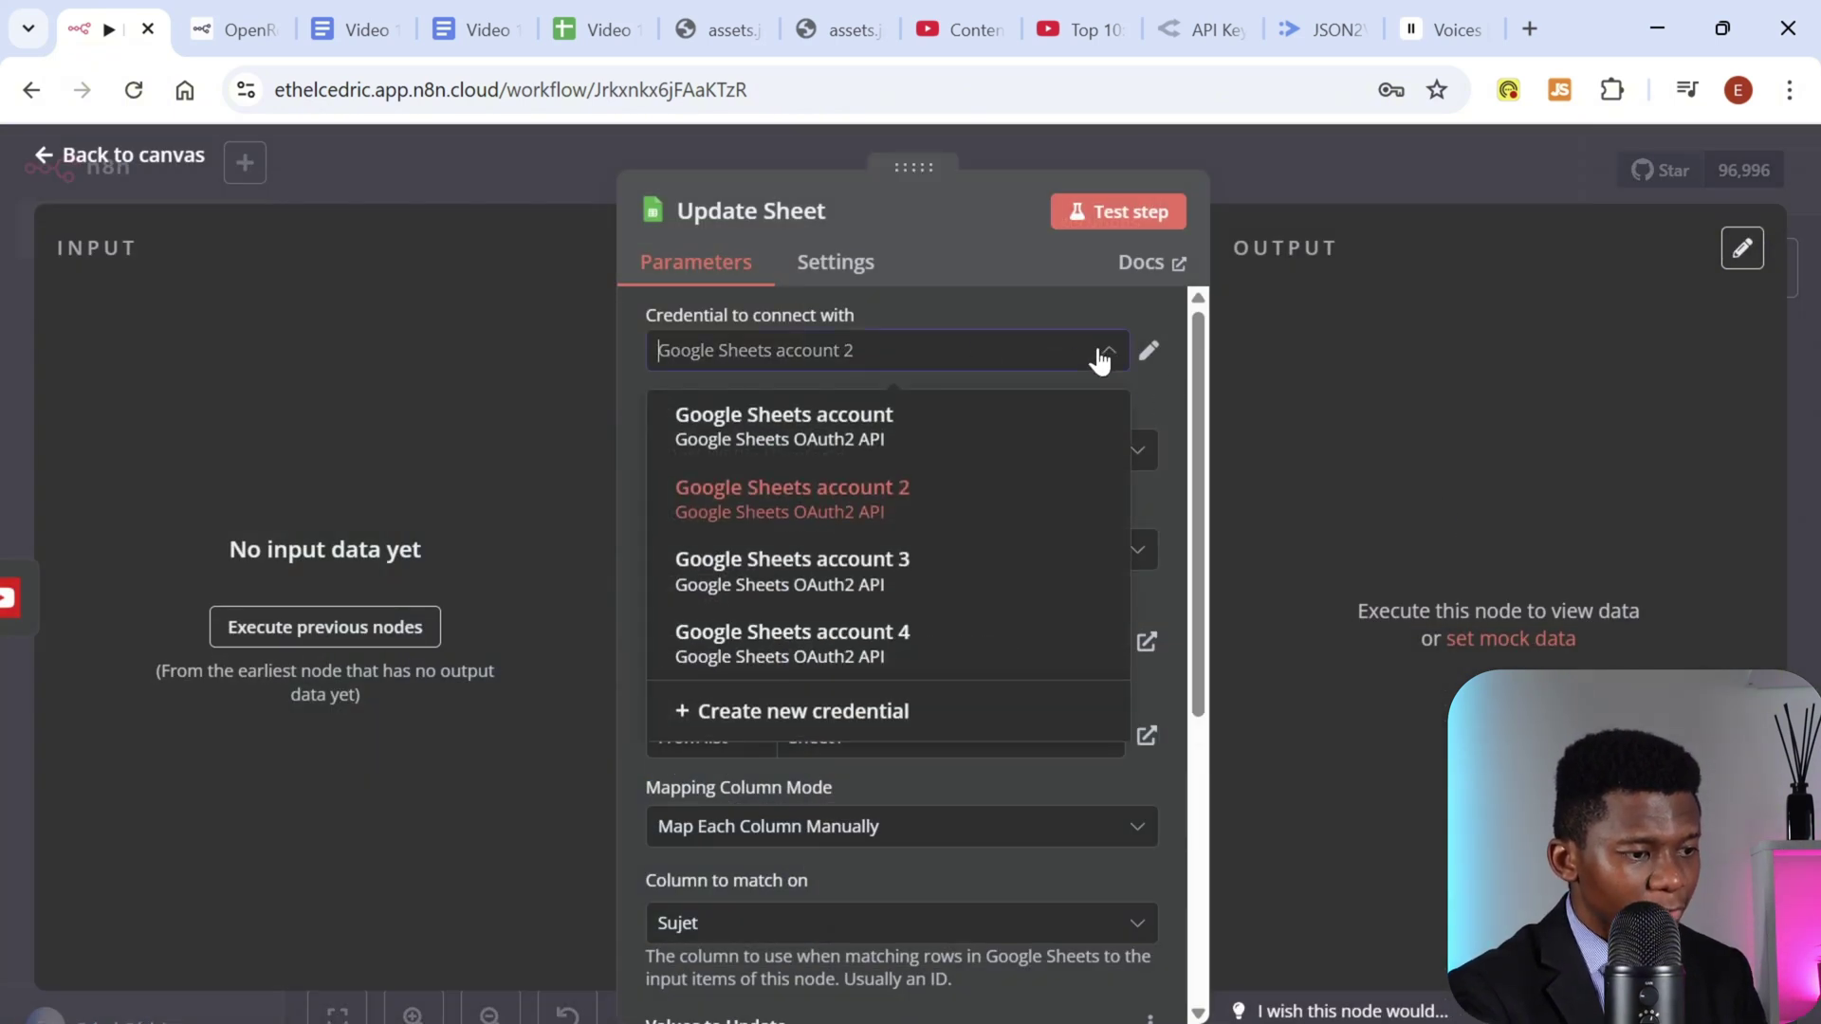
left_click(874, 588)
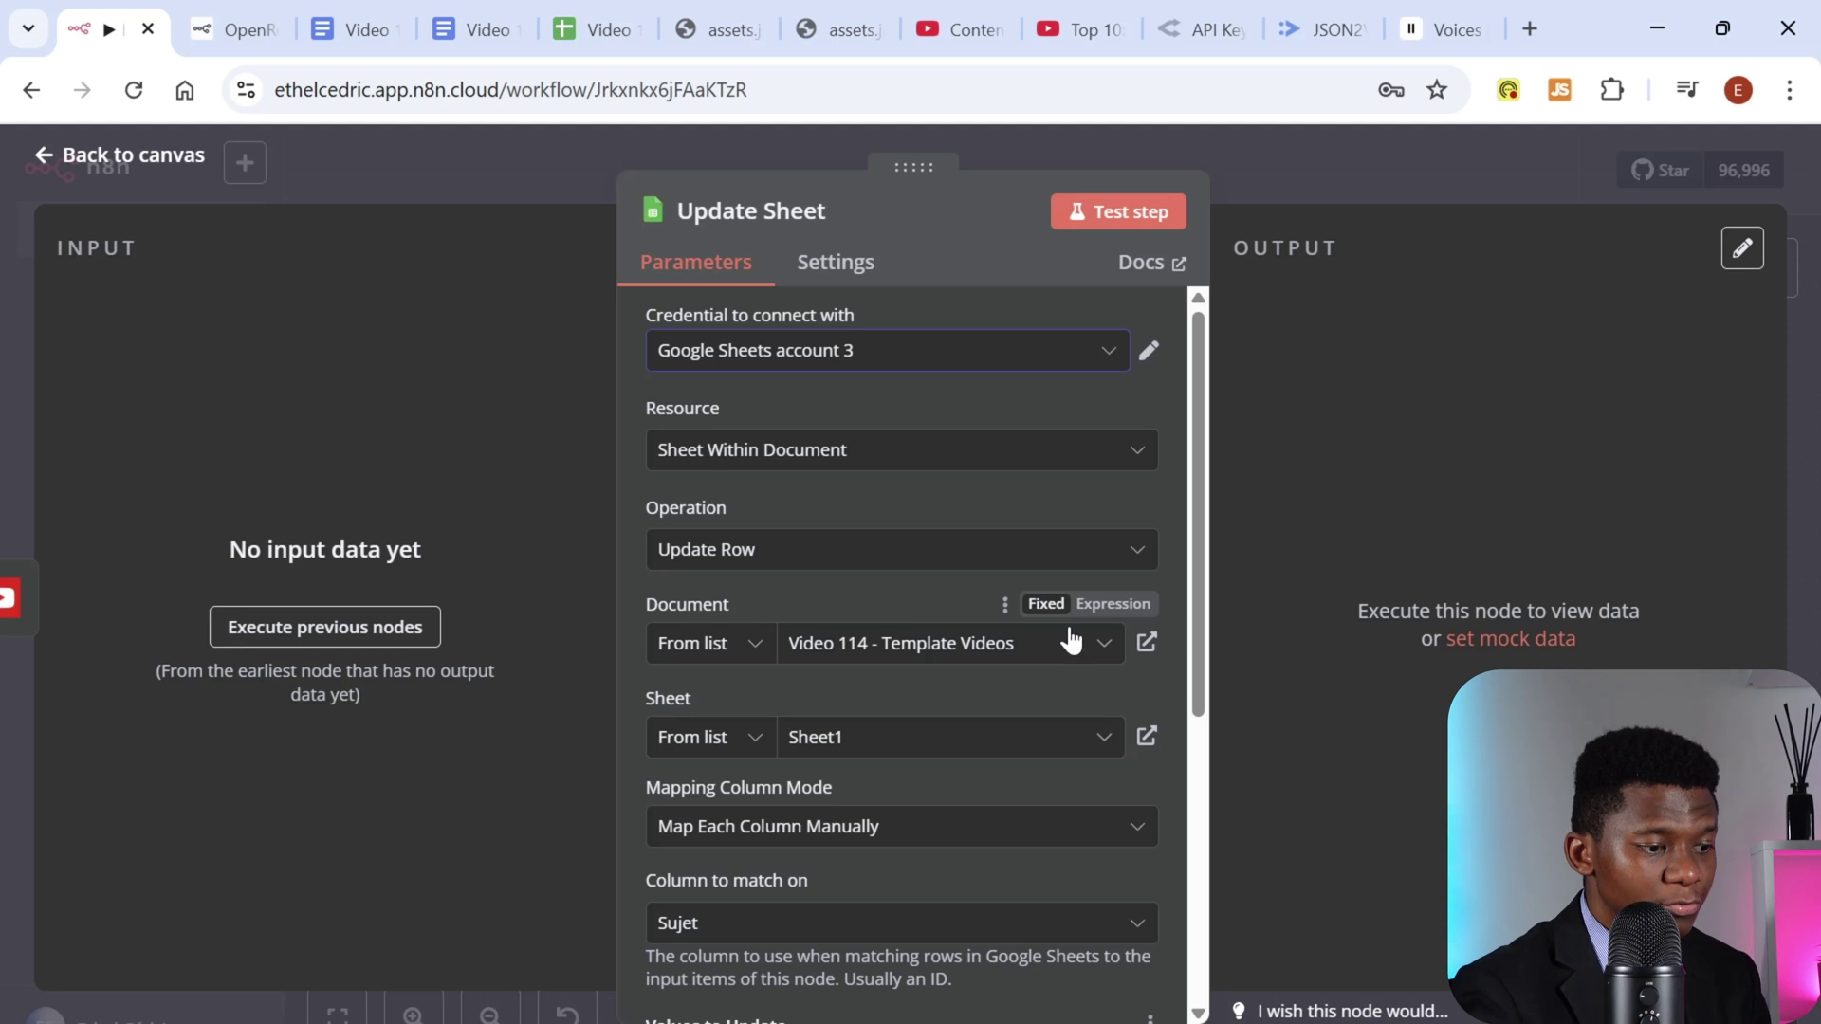
Step: Review the Update Sheet node's document, column matching and values to update, and highlight the Statut Publication value
scroll(1069, 636, "down", 2)
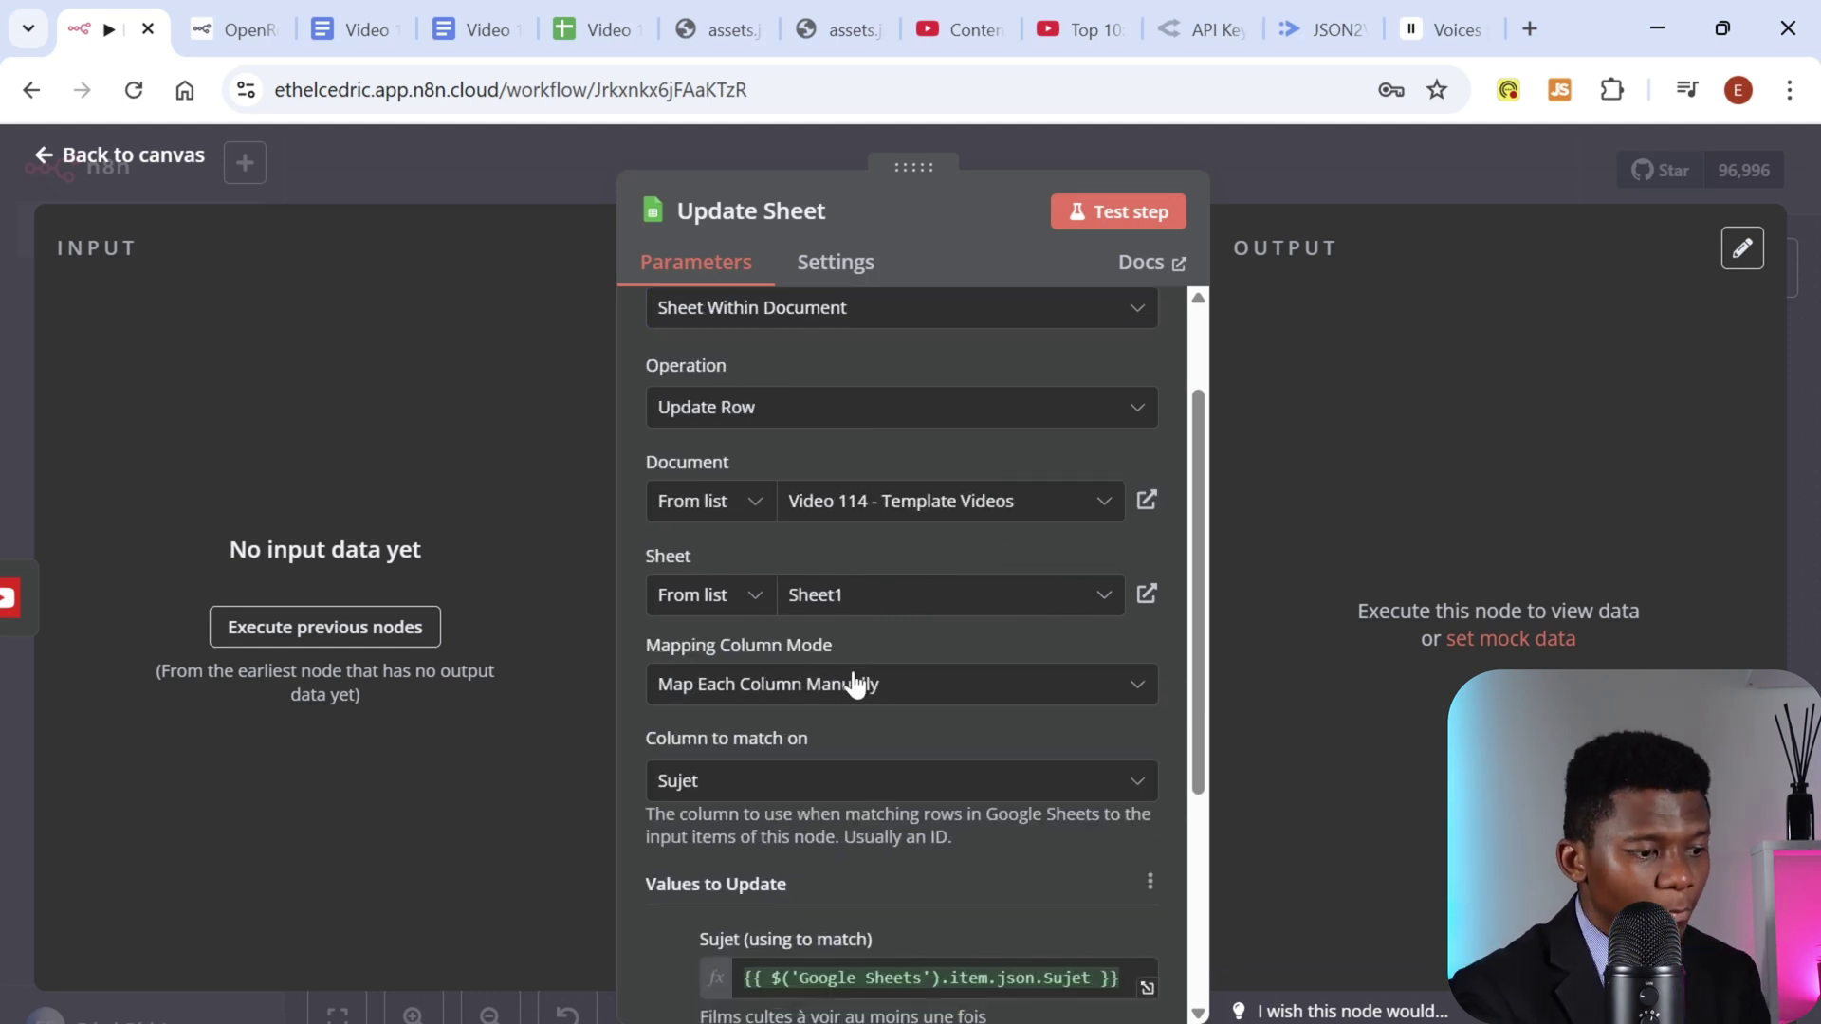
scroll(824, 690, "down", 2)
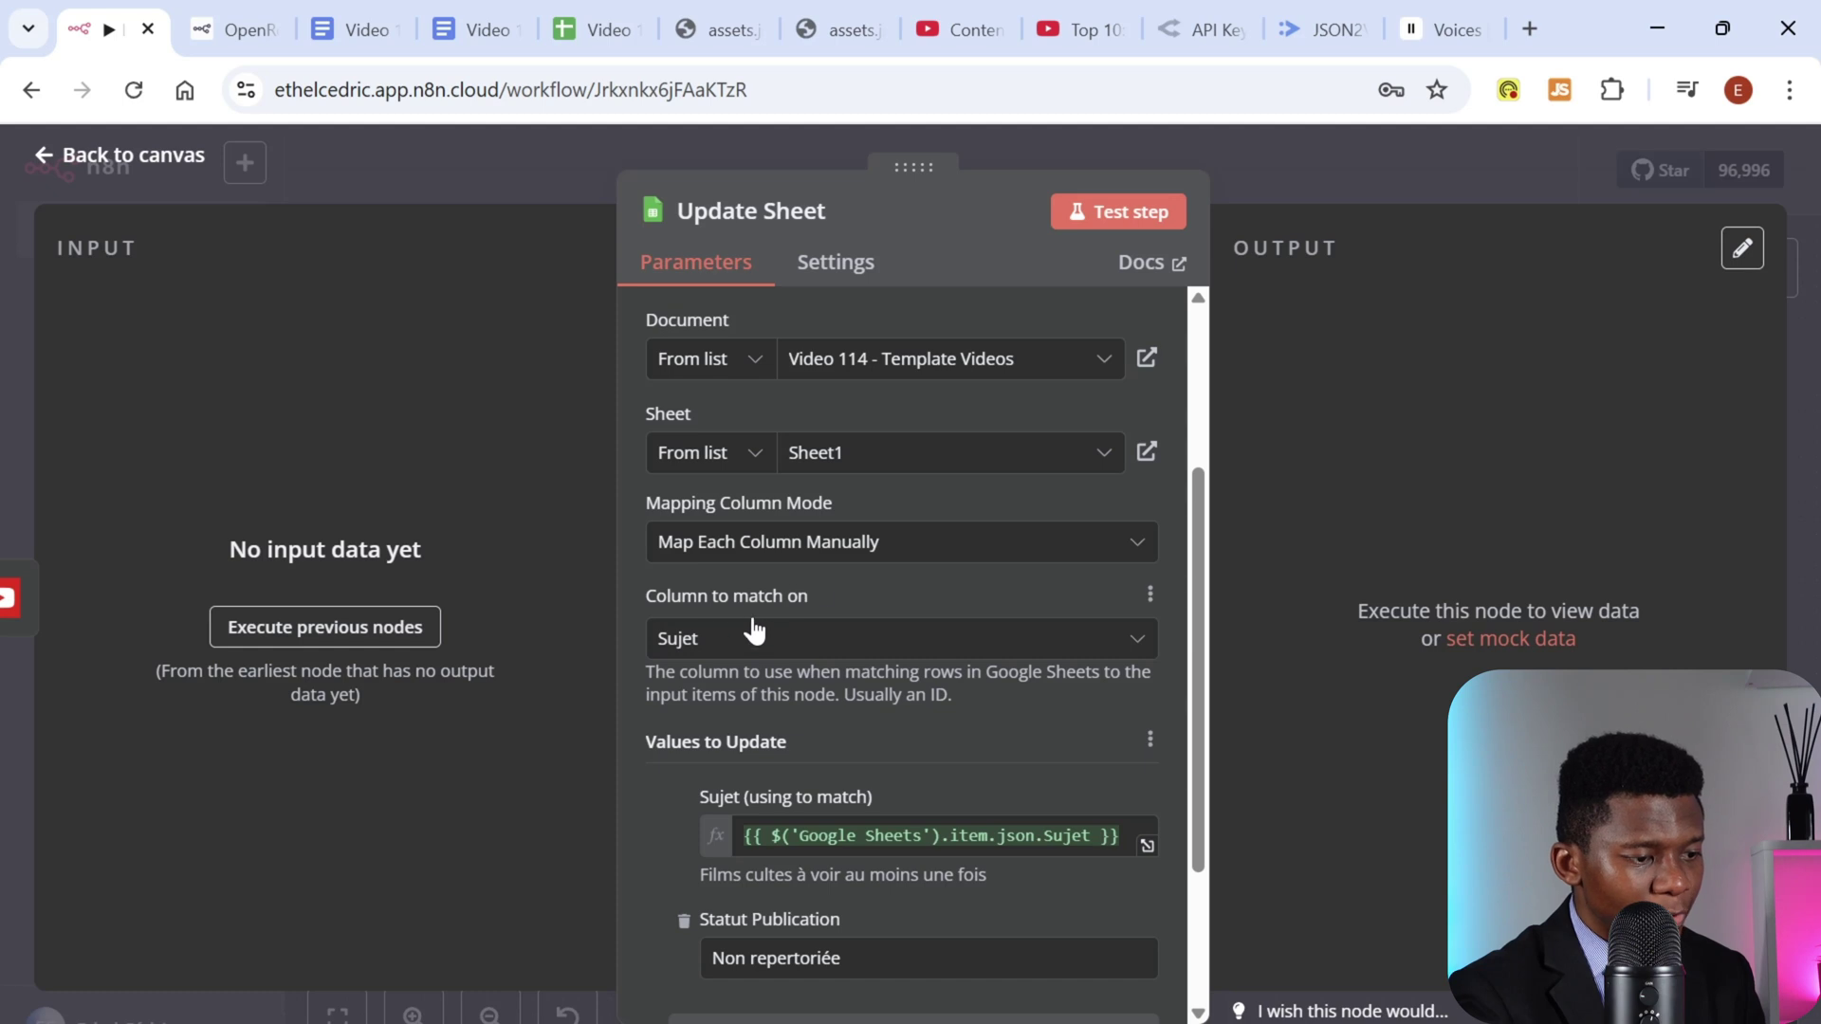
scroll(754, 660, "down", 2)
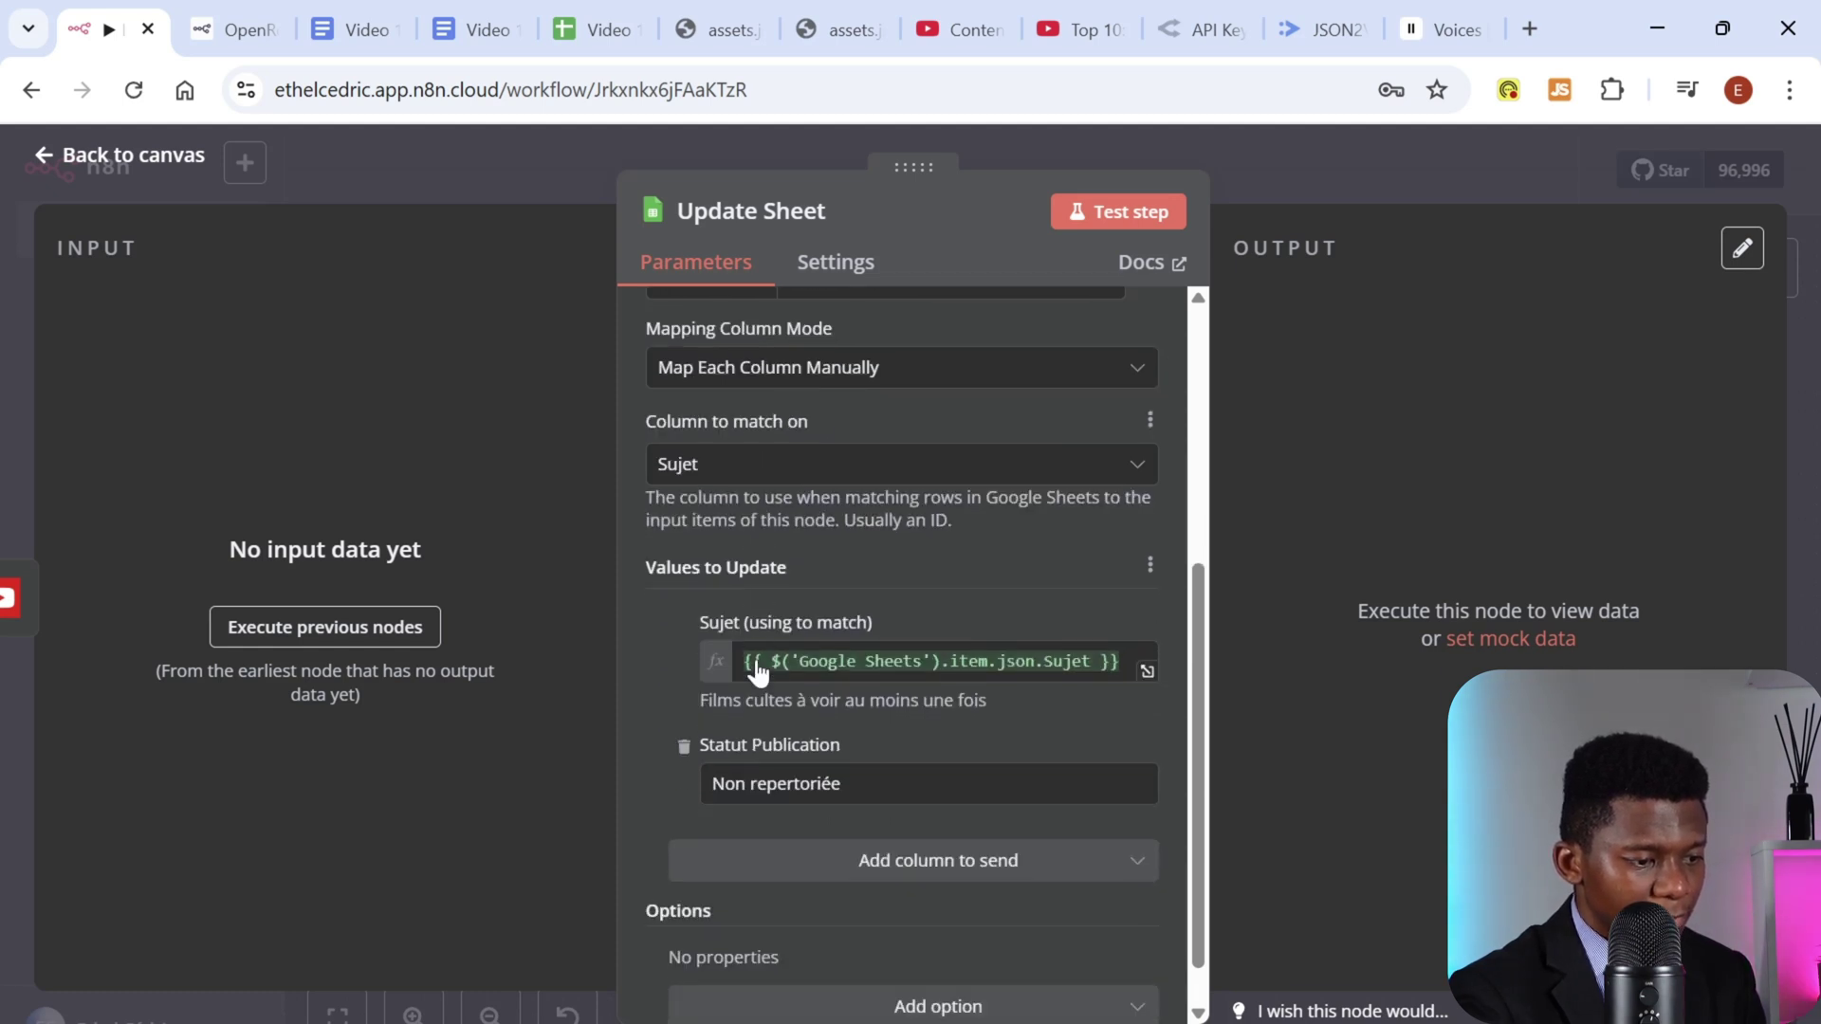
scroll(757, 672, "down", 1)
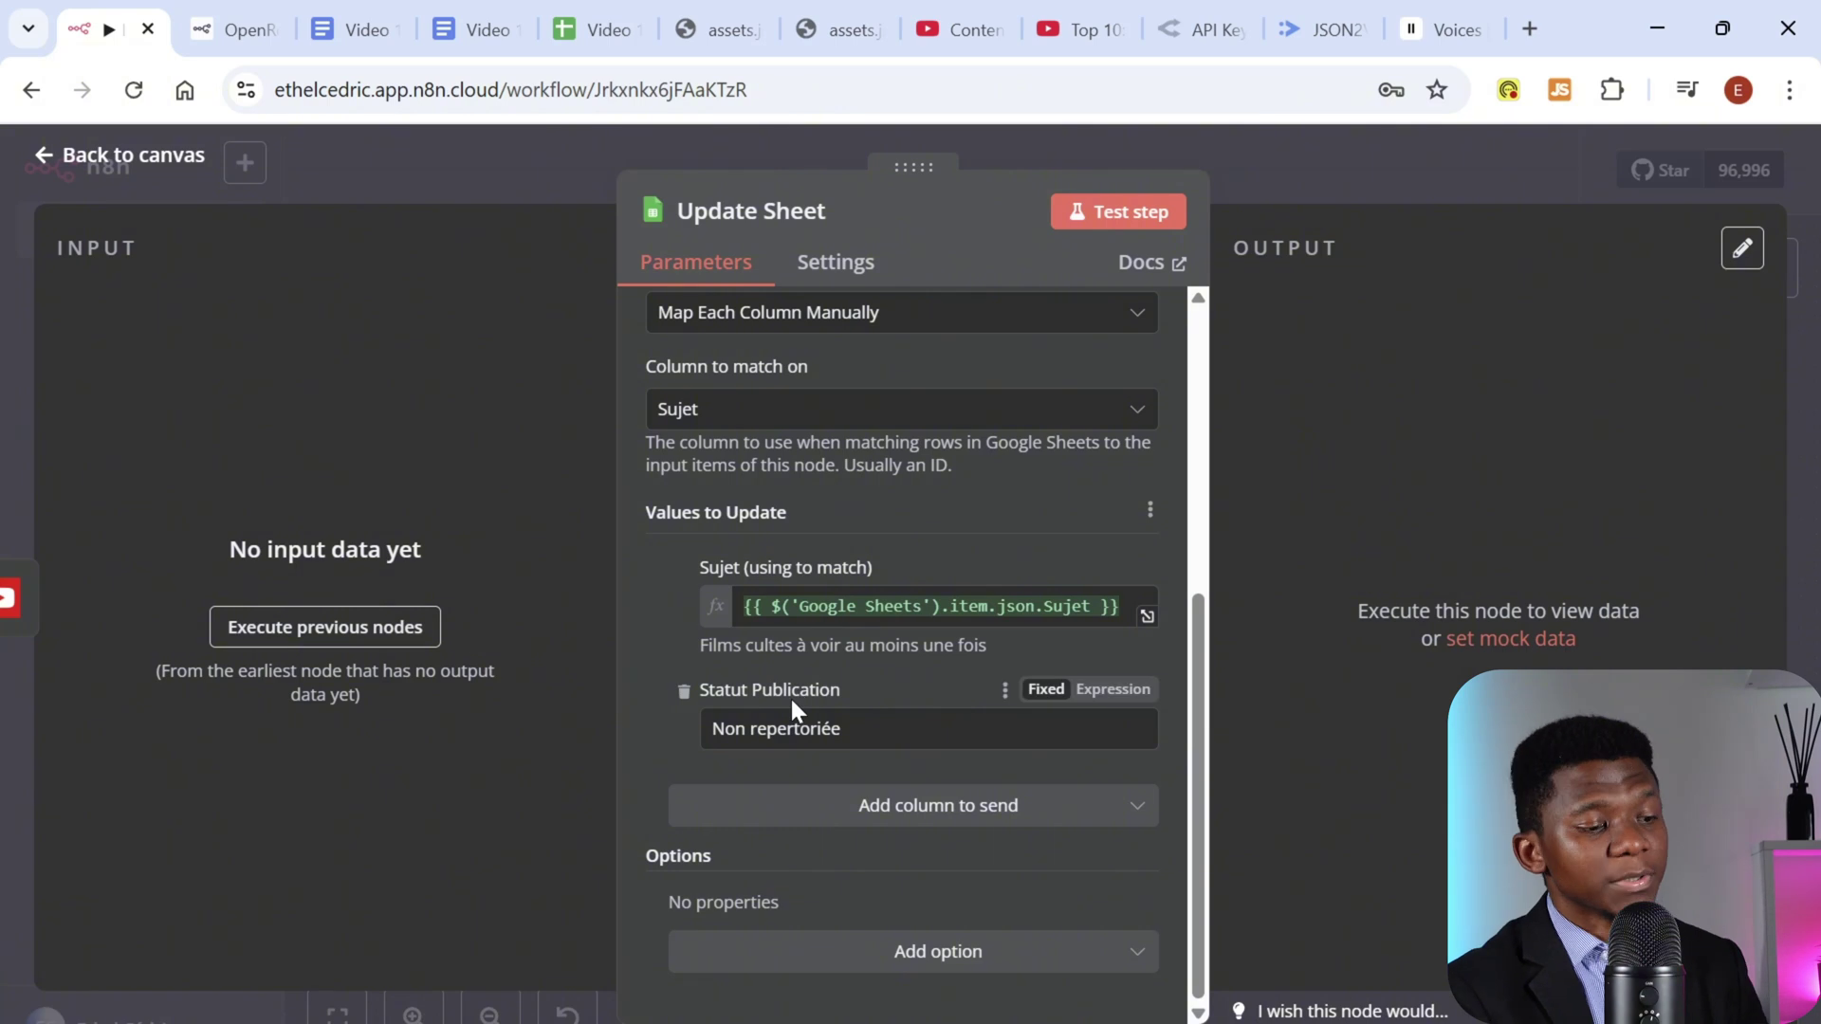
left_click_drag(843, 729, 672, 728)
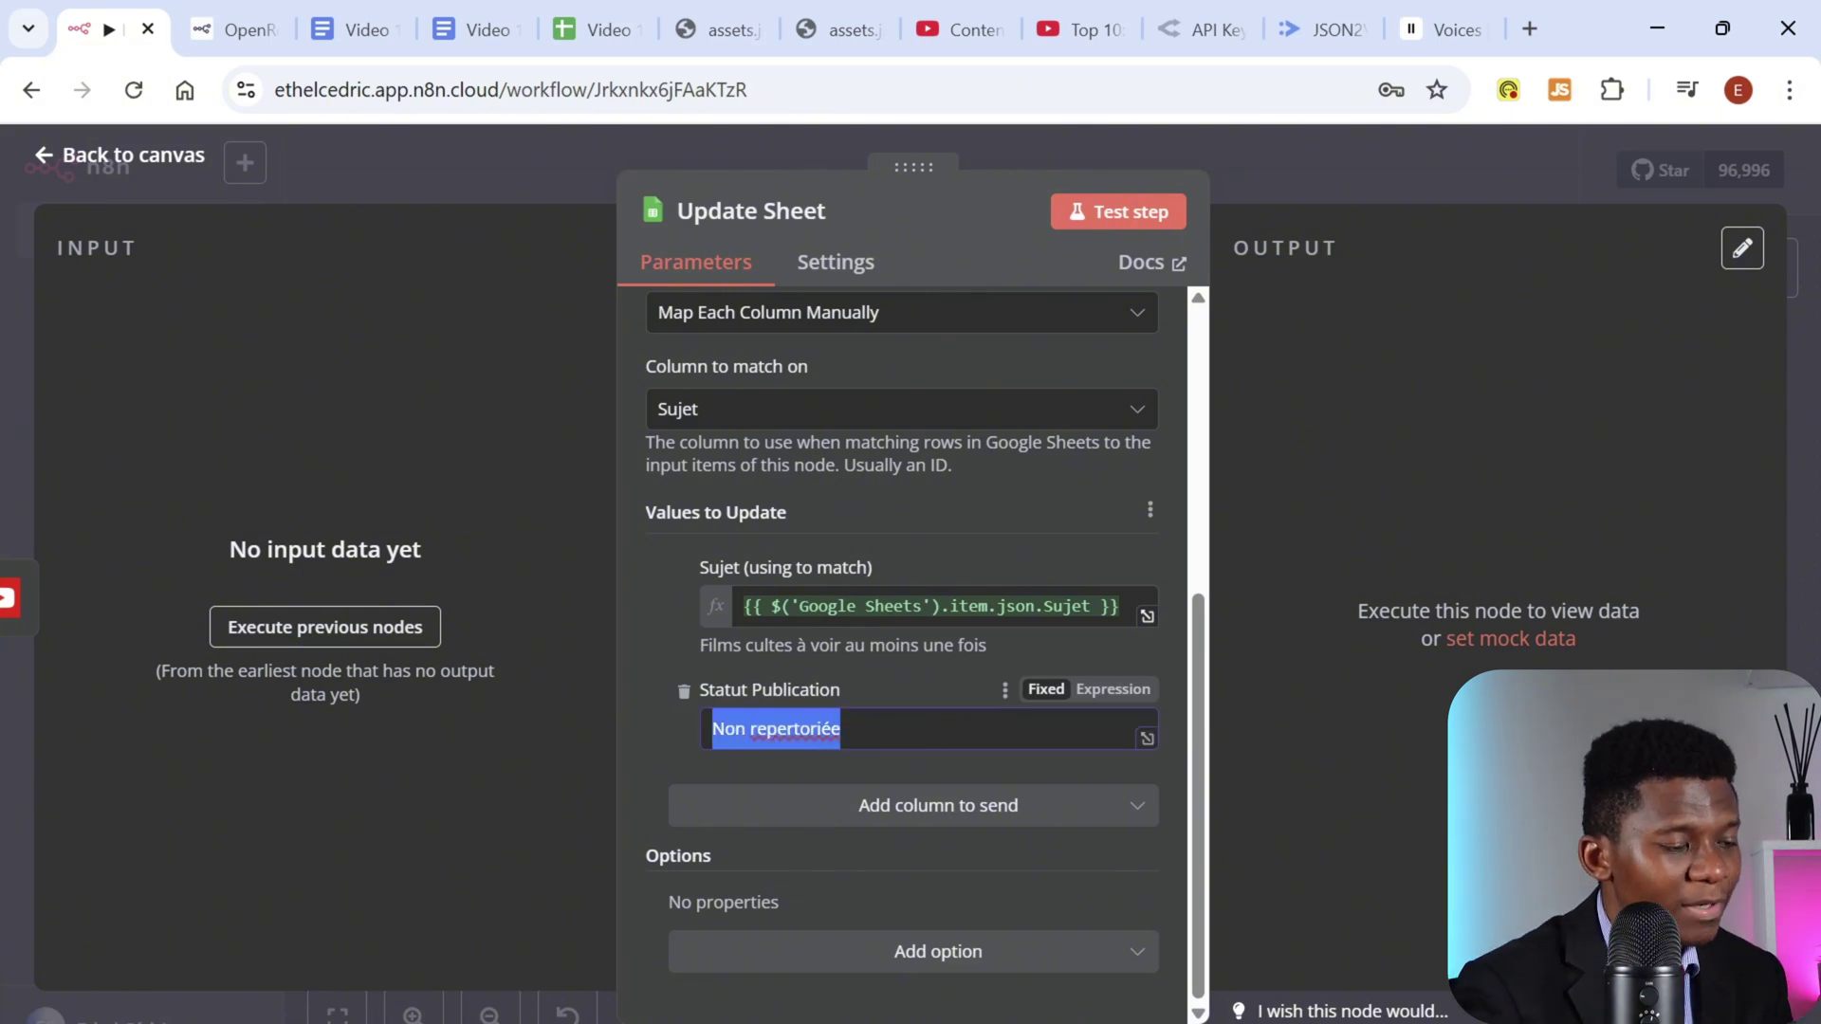
Step: Check the first subject's Statut Publication in the Video 114 - Template Videos sheet, and return to n8n to close the Update Sheet node
left_click(579, 31)
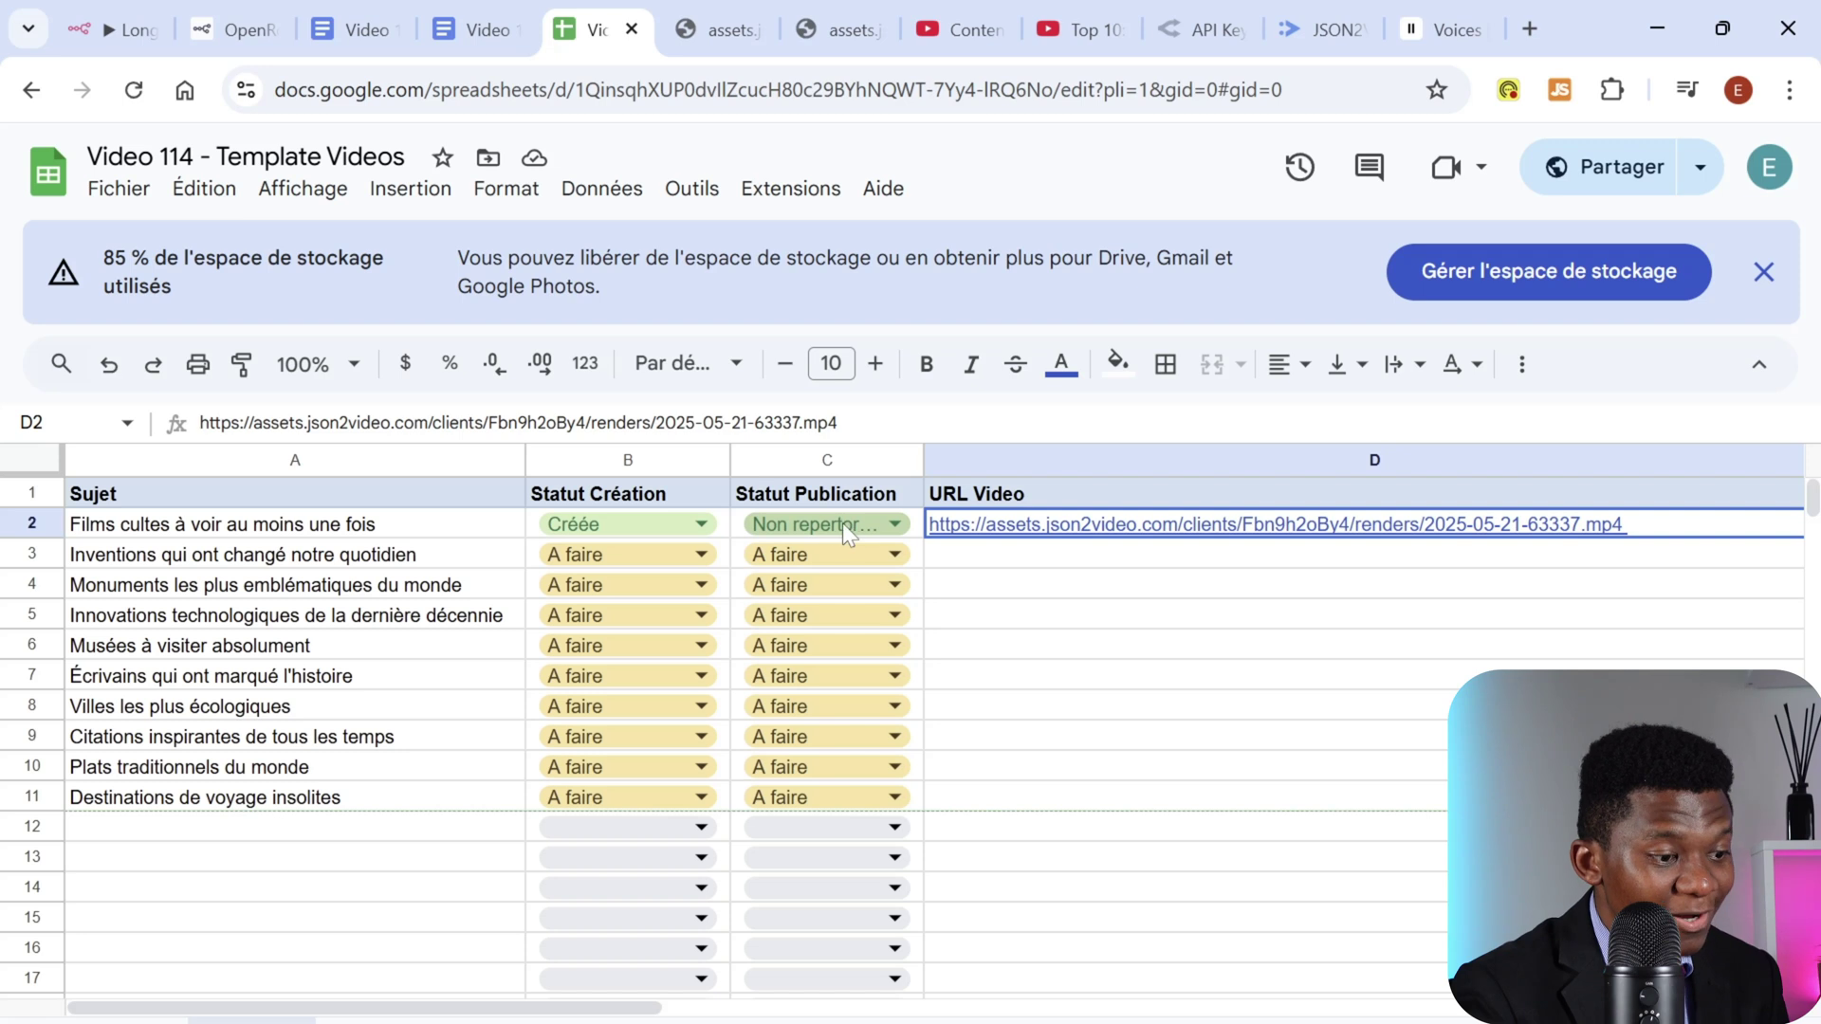
left_click(93, 31)
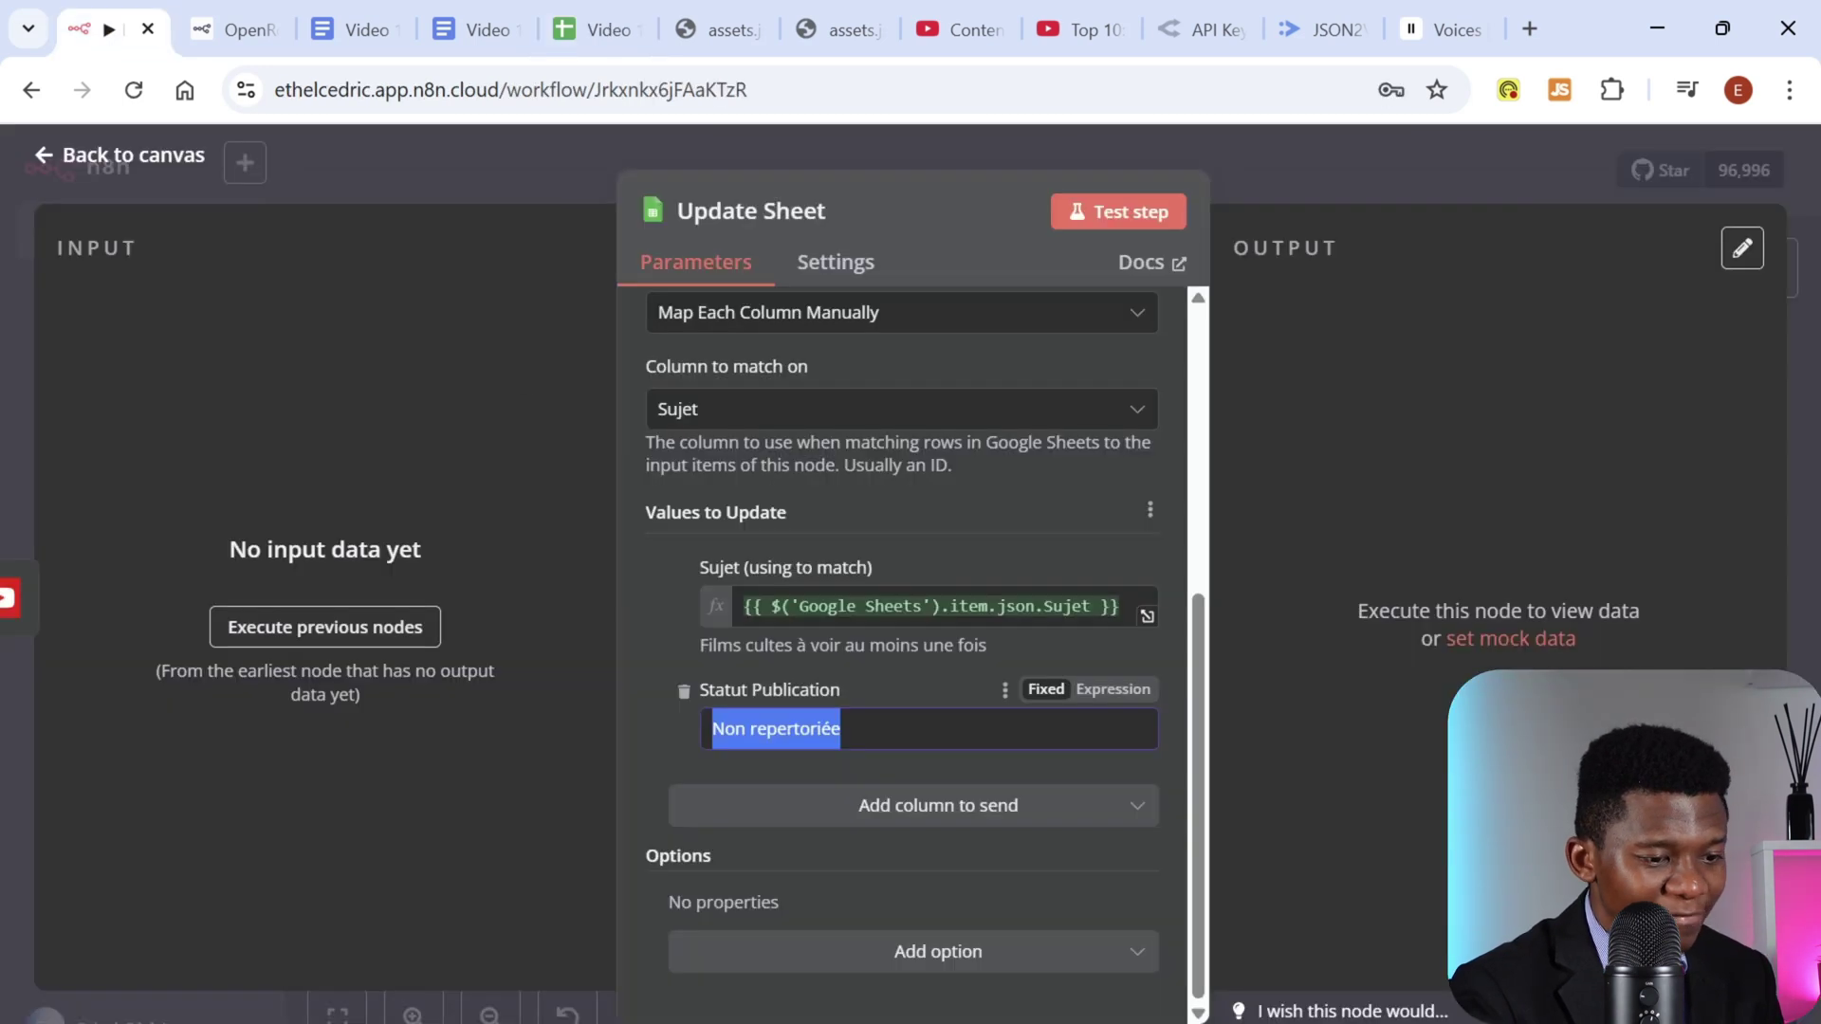
left_click(1368, 173)
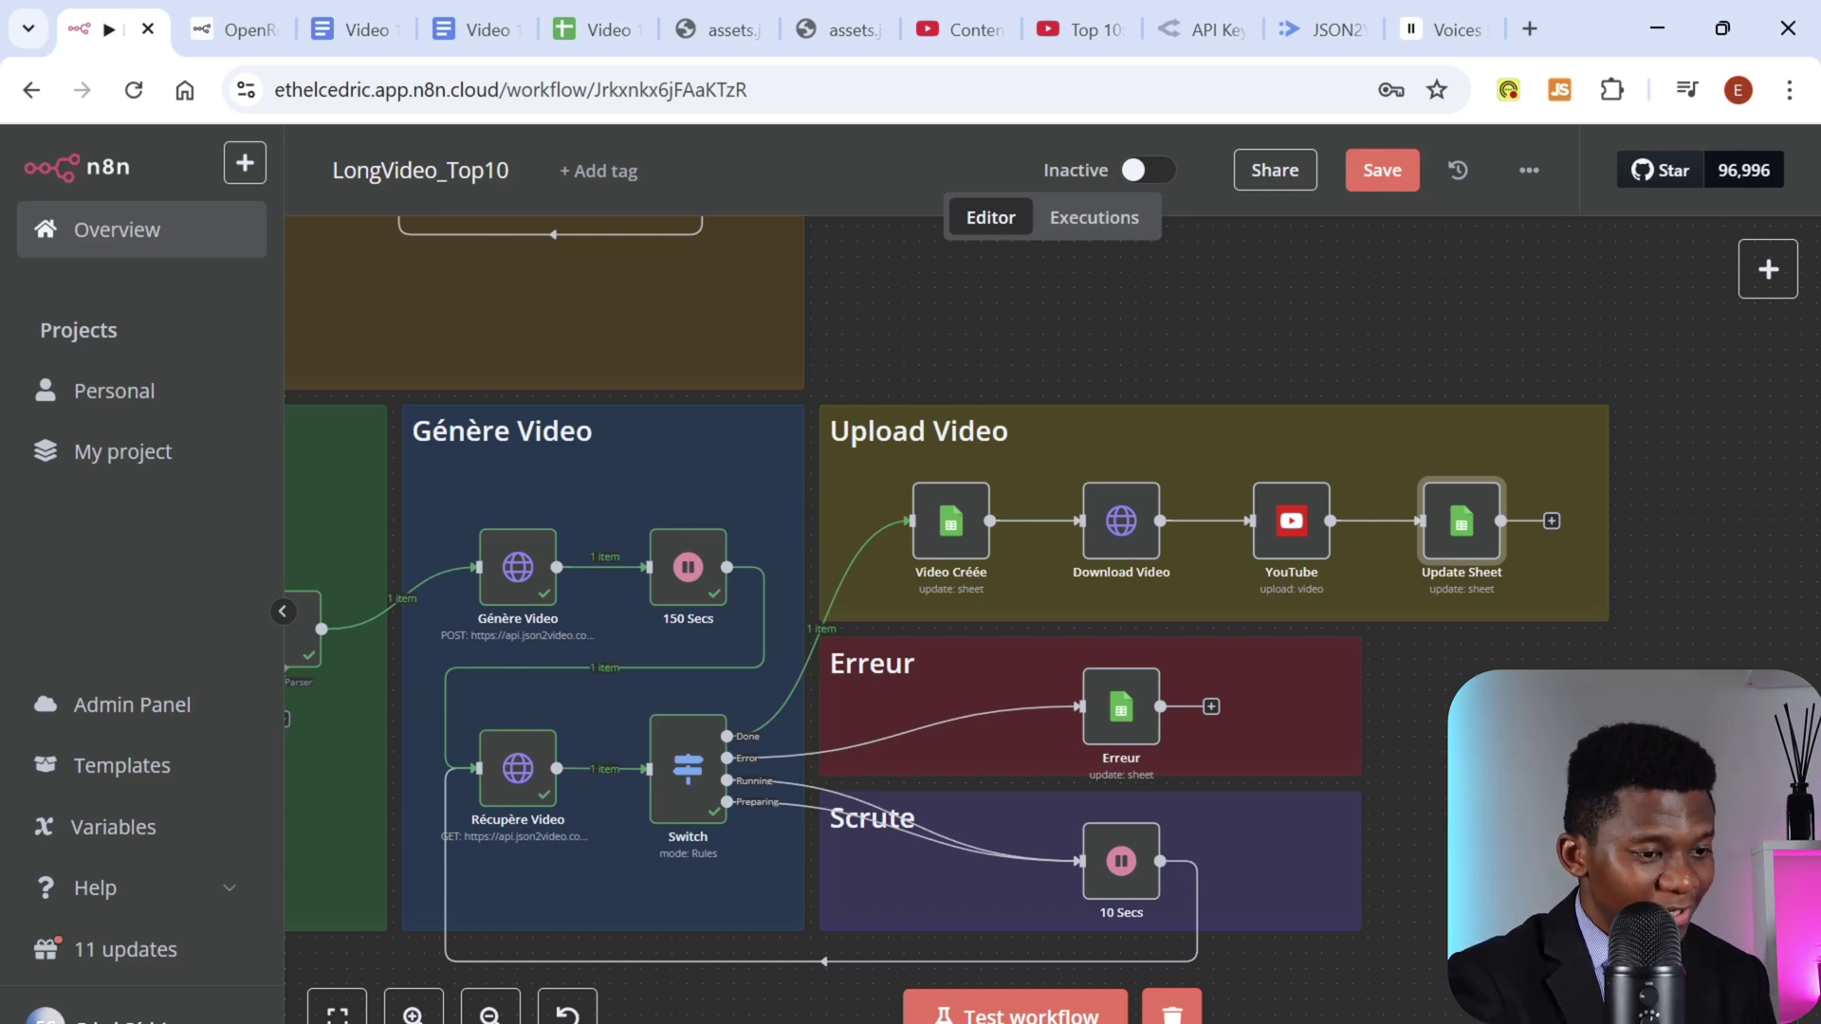
Step: Save the LongVideo_Top10 workflow and activate it, dismissing the activation notice
left_click(1383, 170)
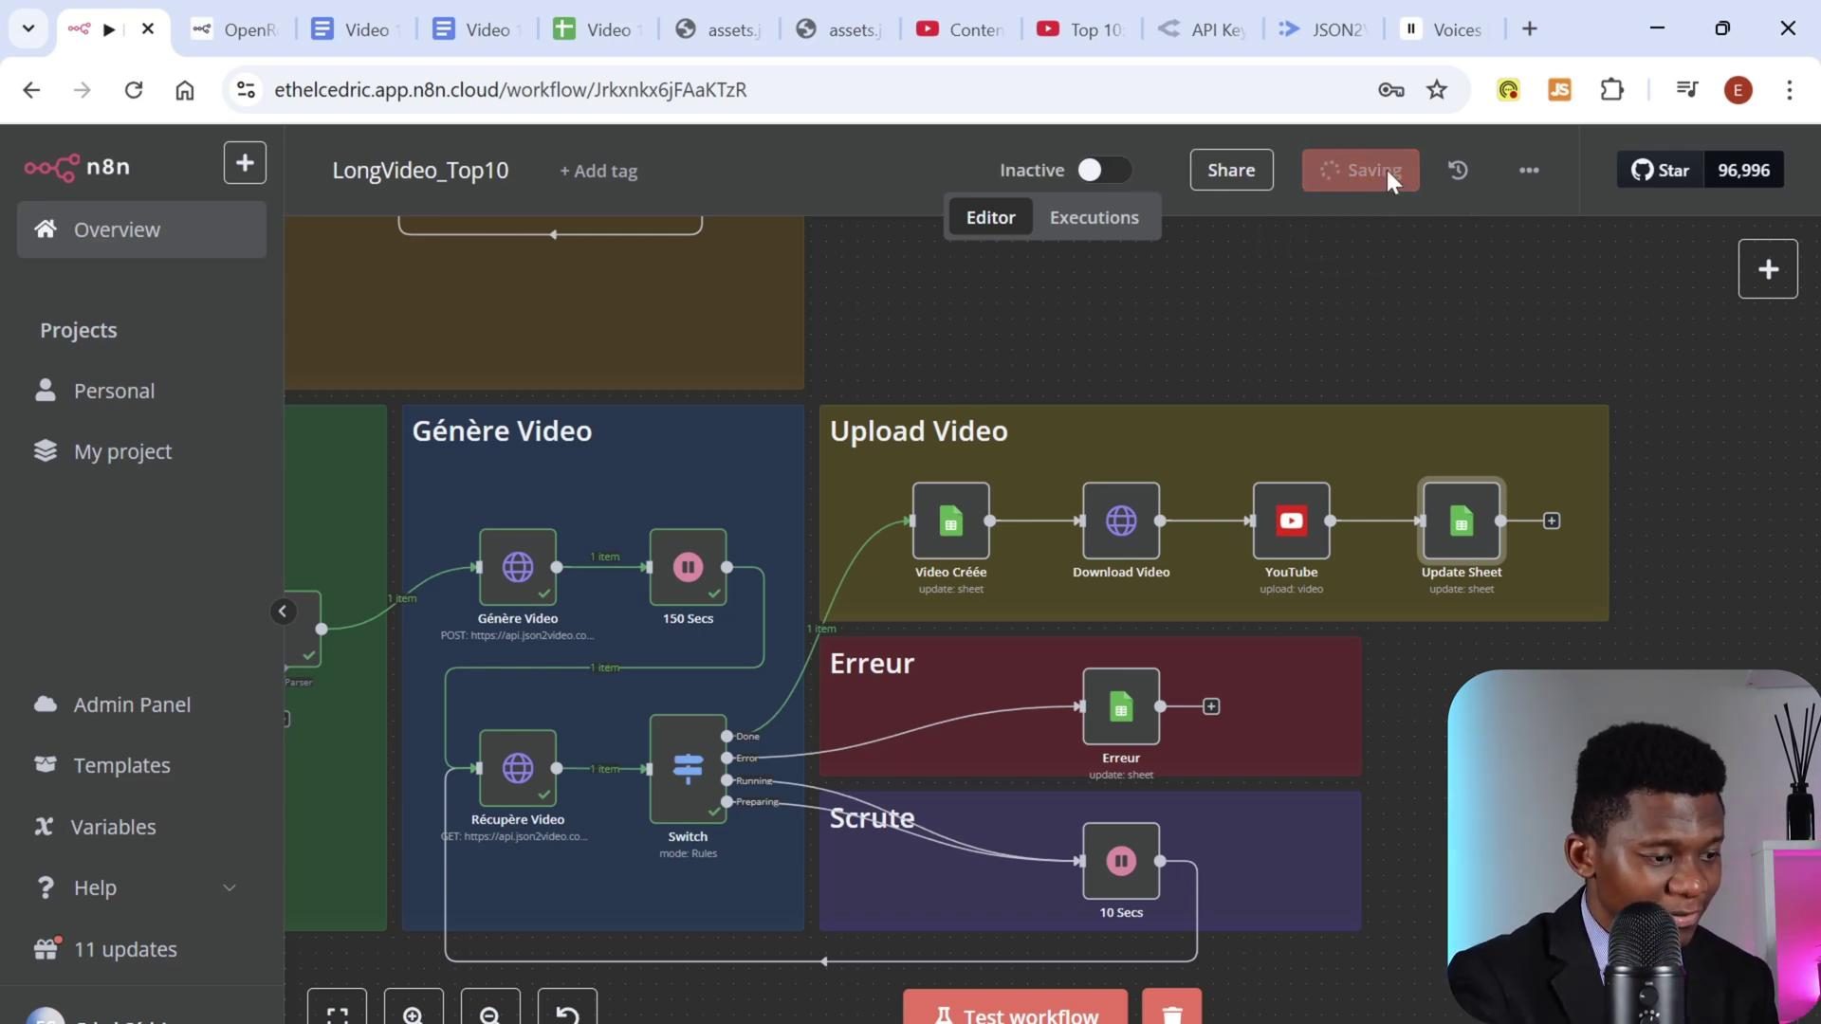
left_click(337, 1013)
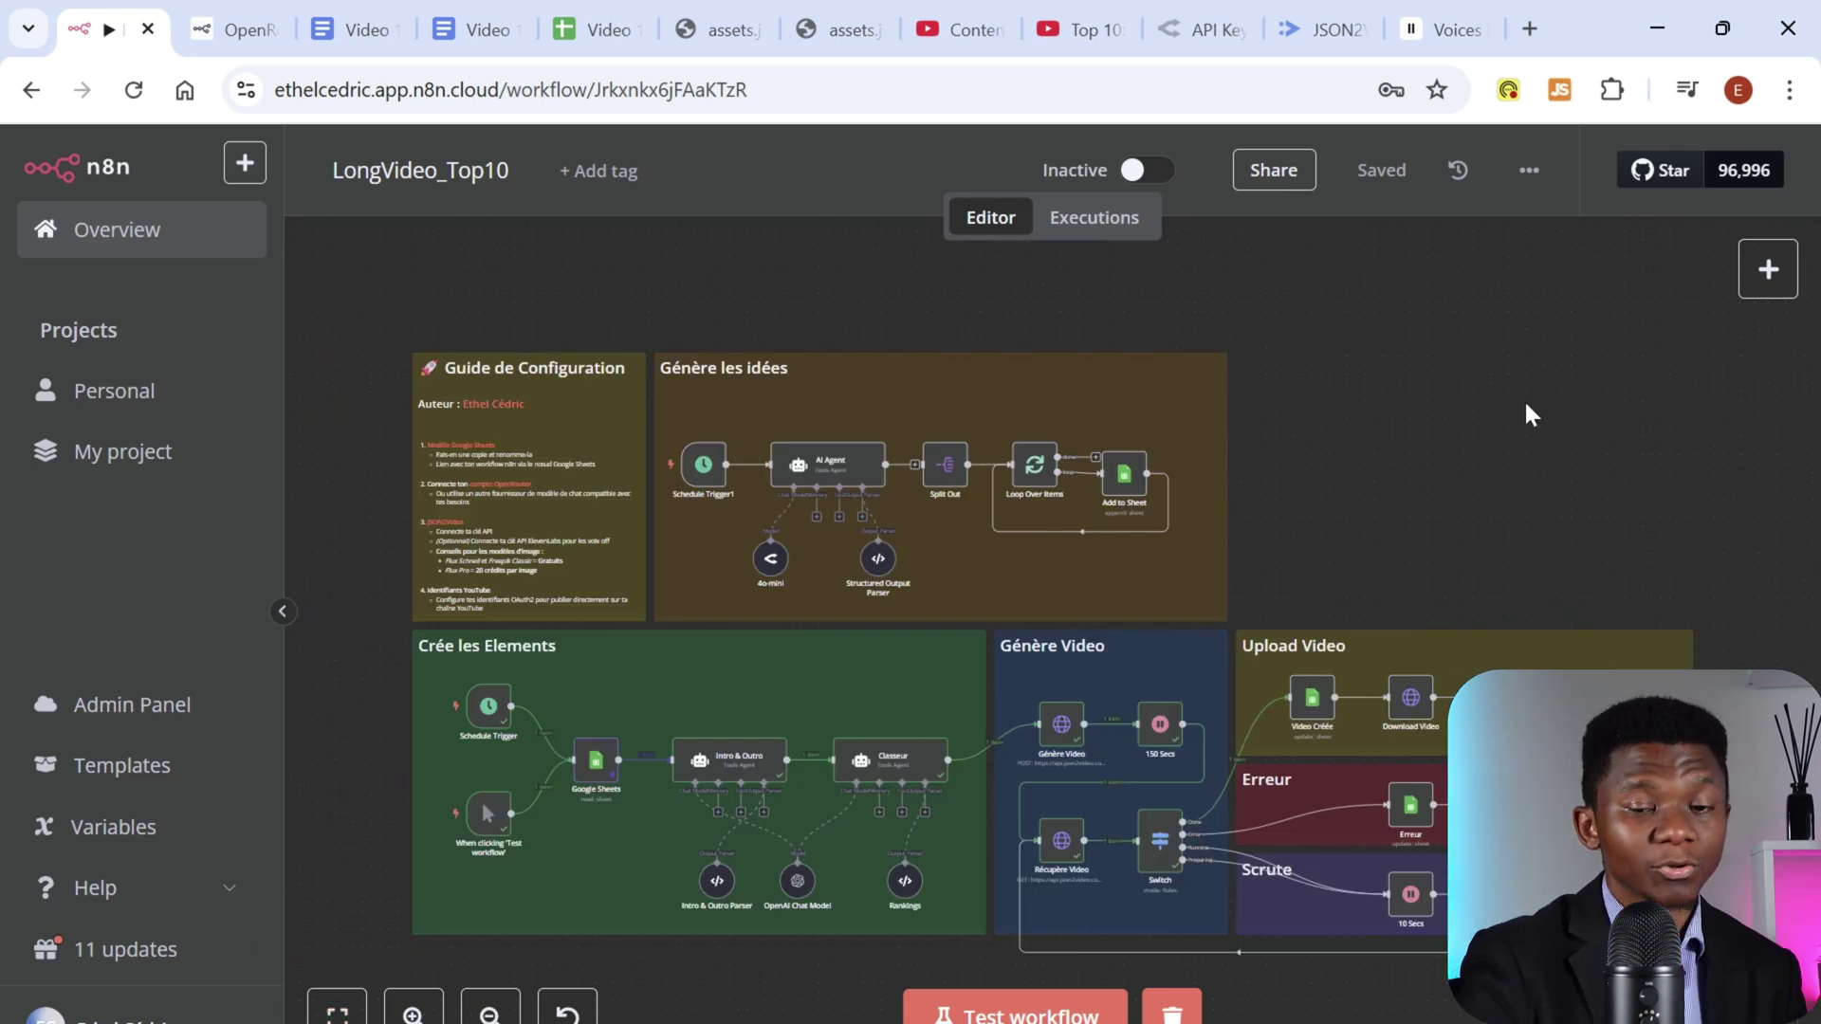
left_click(1143, 171)
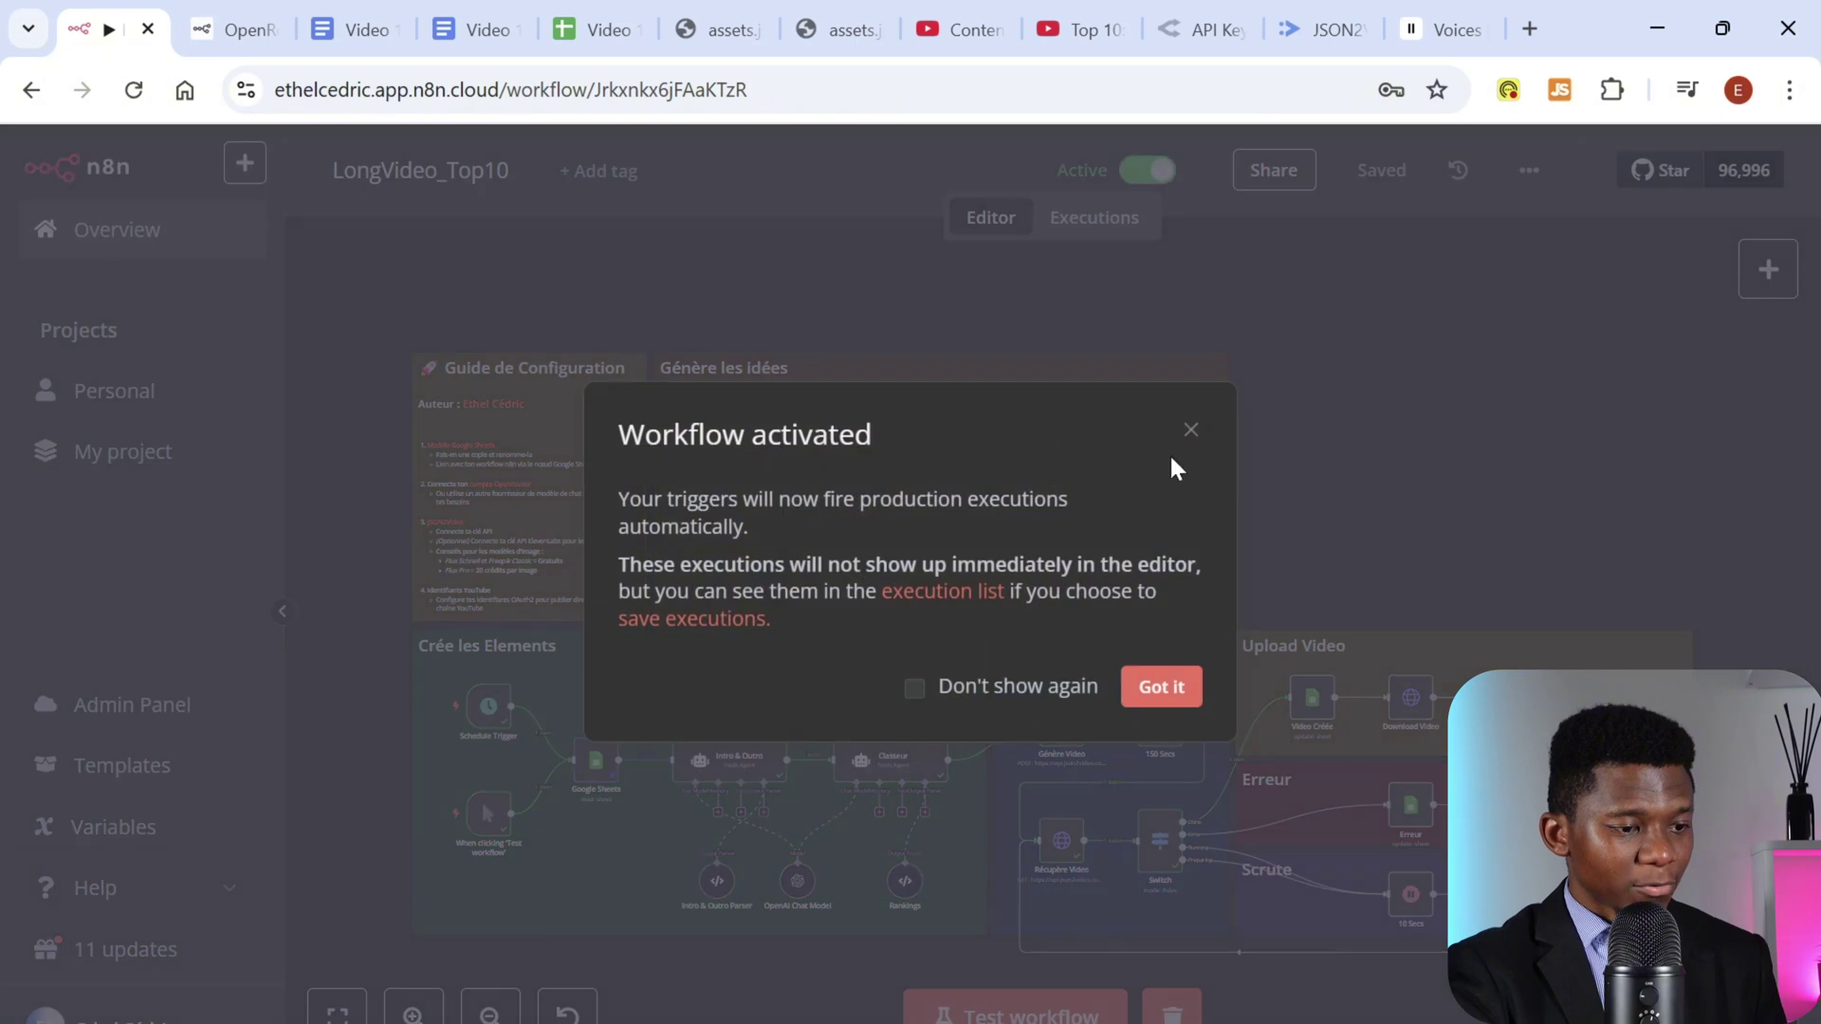
left_click(1163, 685)
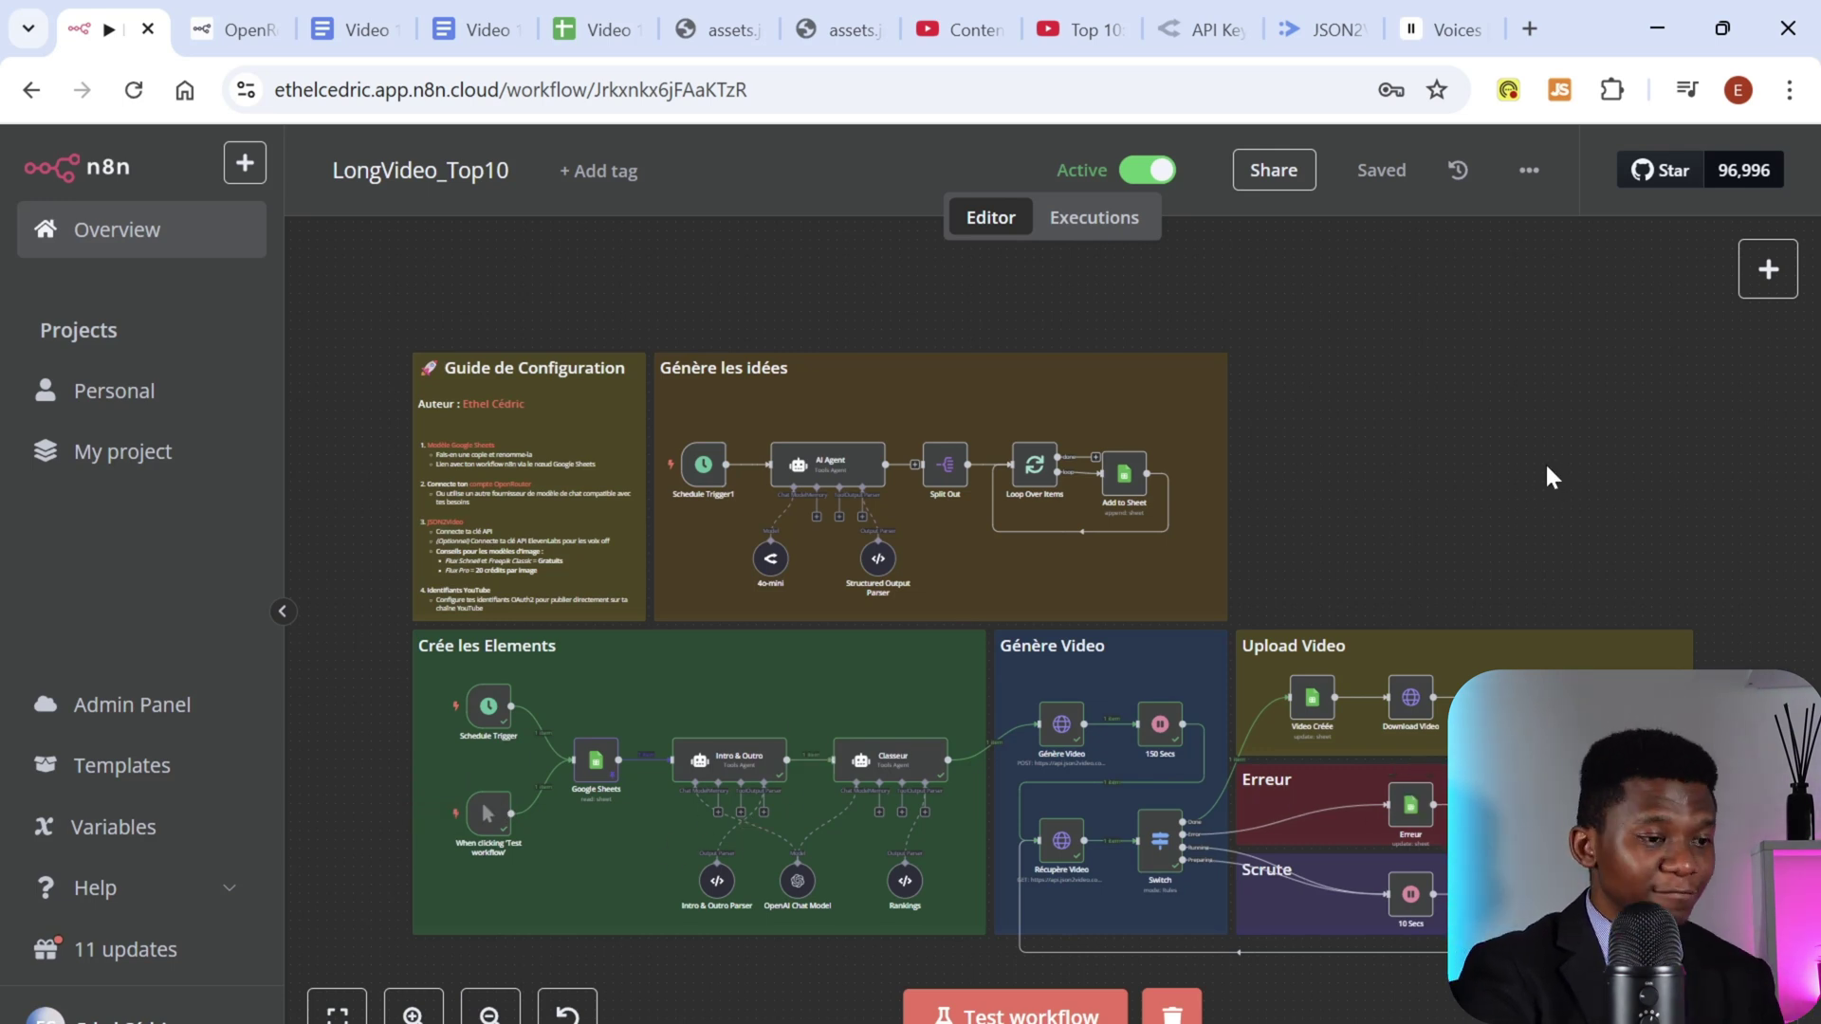
Step: Switch to YouTube Studio, close the visibility choices and play the uploaded Top 10 video on YouTube
left_click(943, 26)
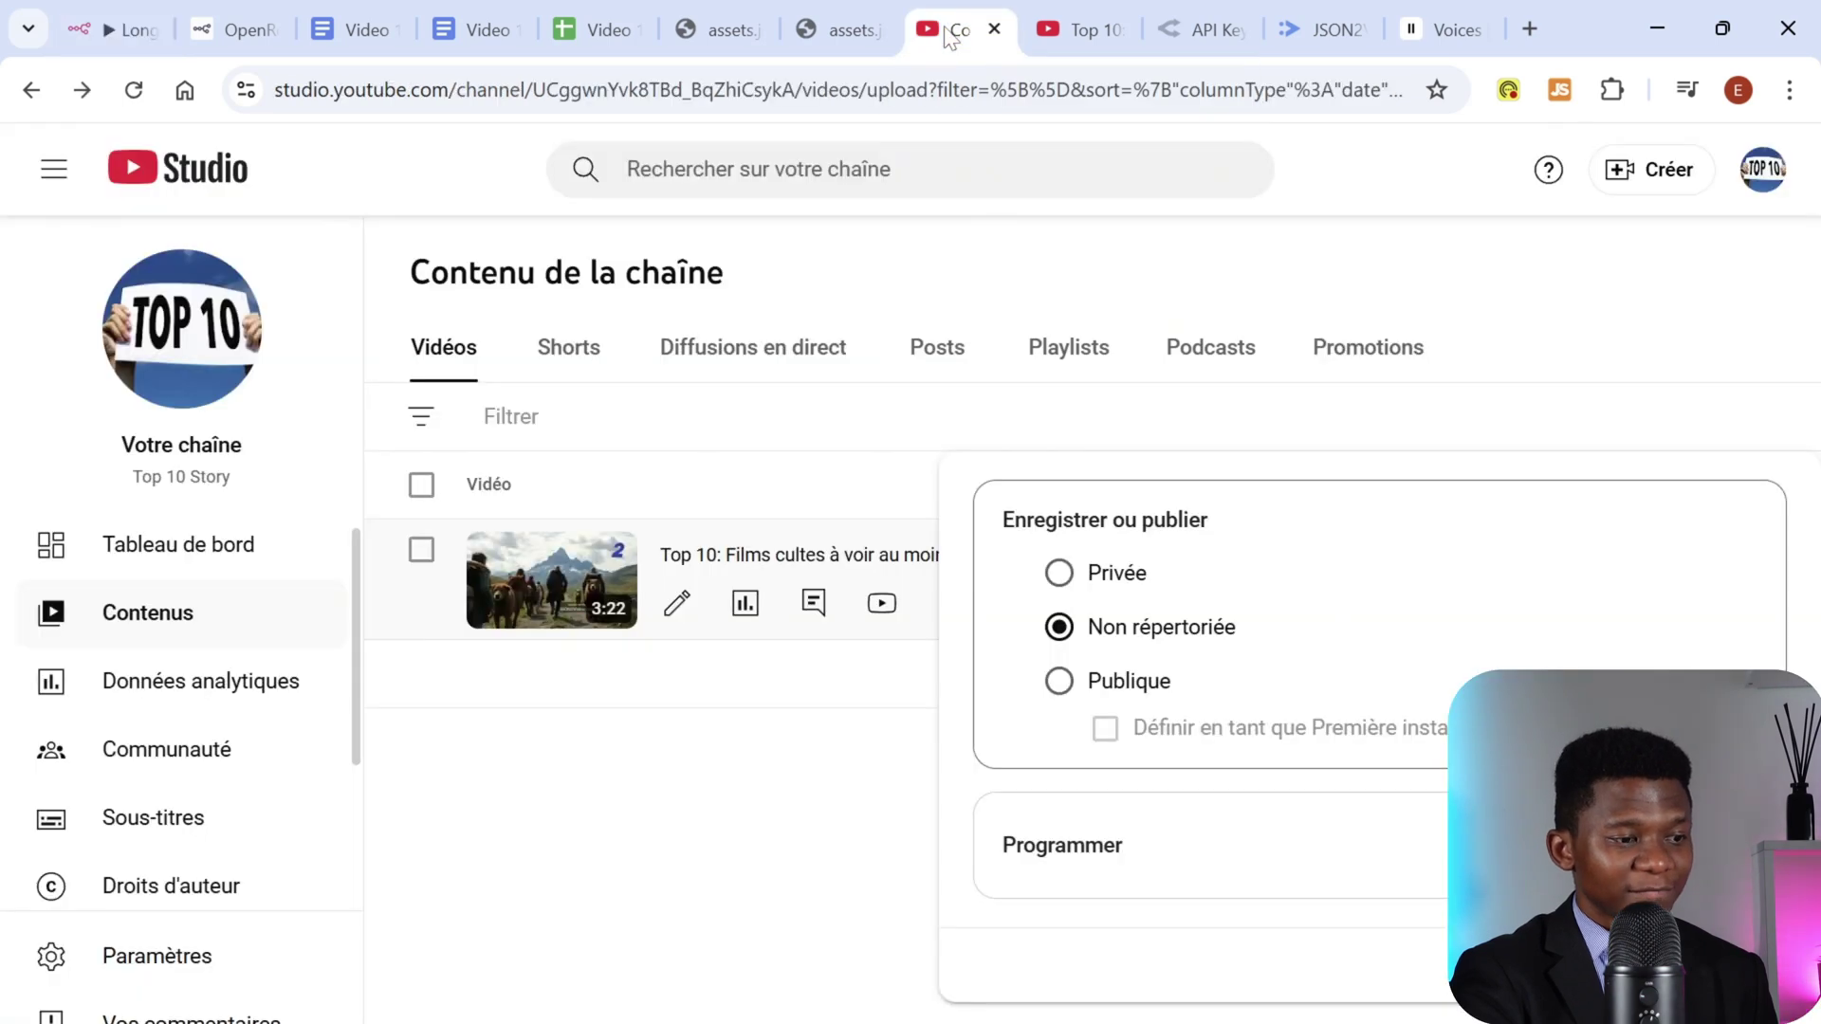
left_click(612, 714)
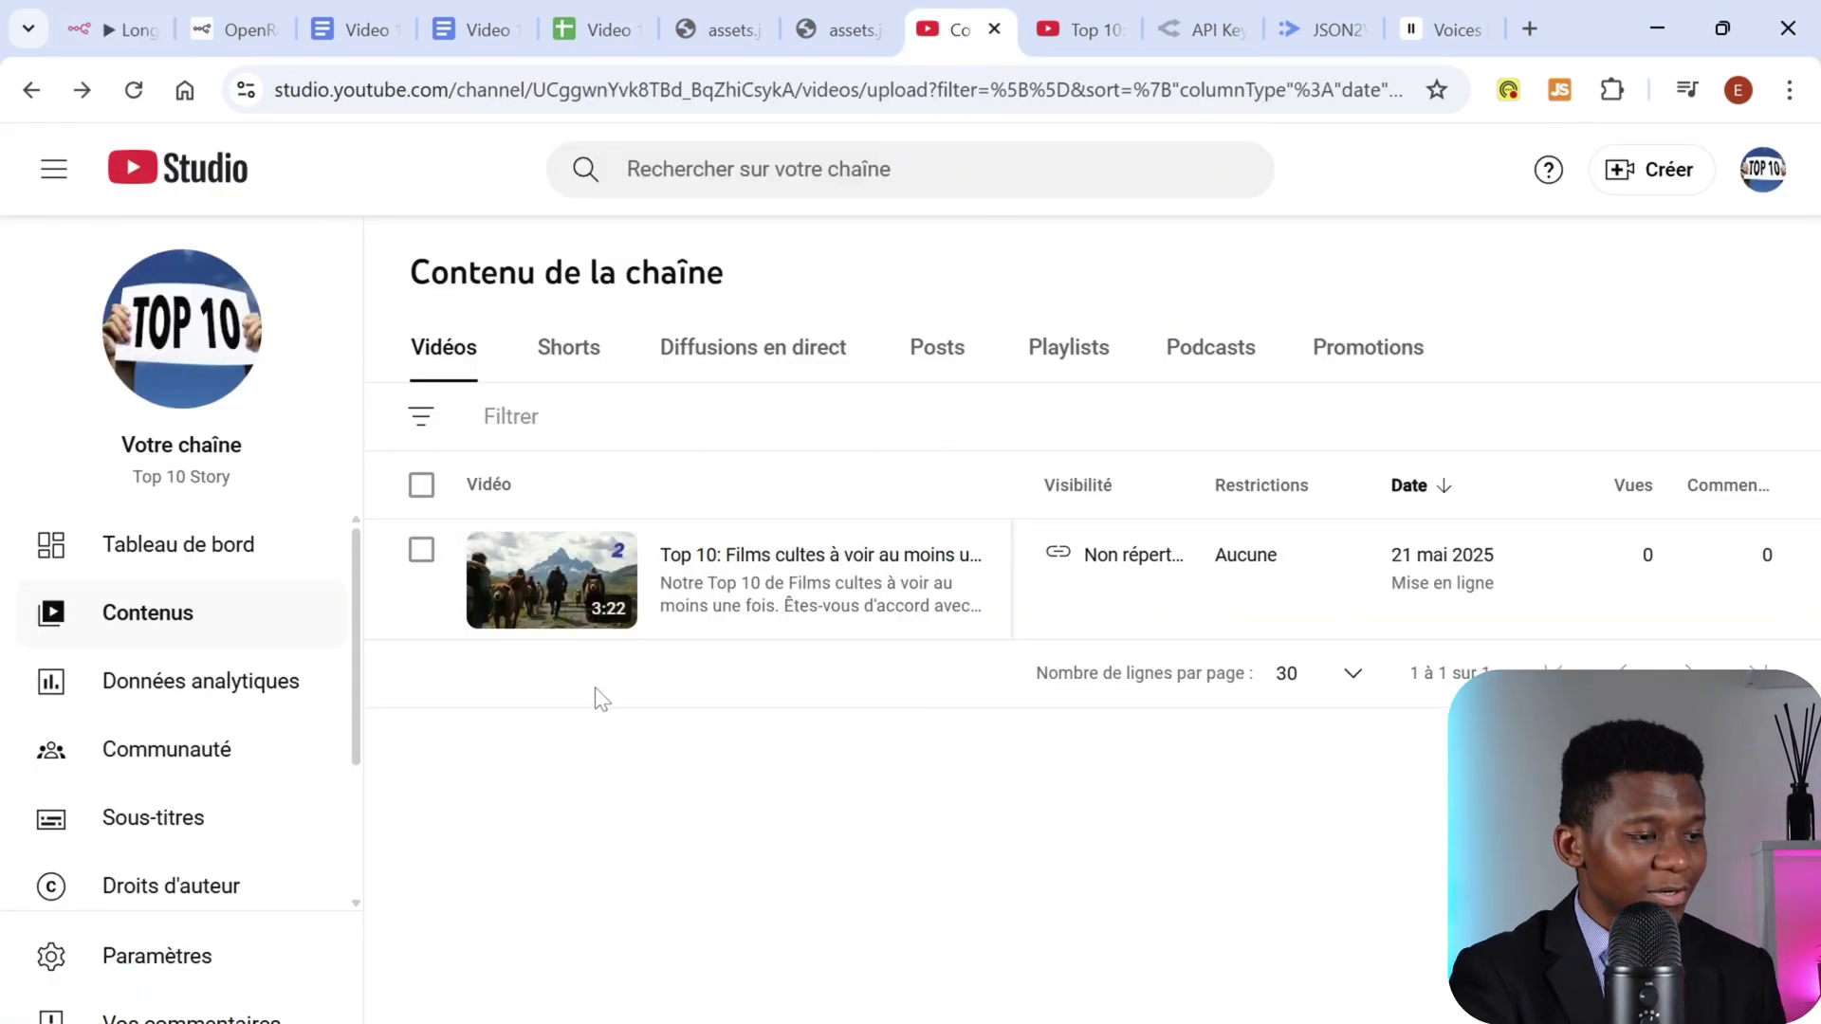
left_click(881, 605)
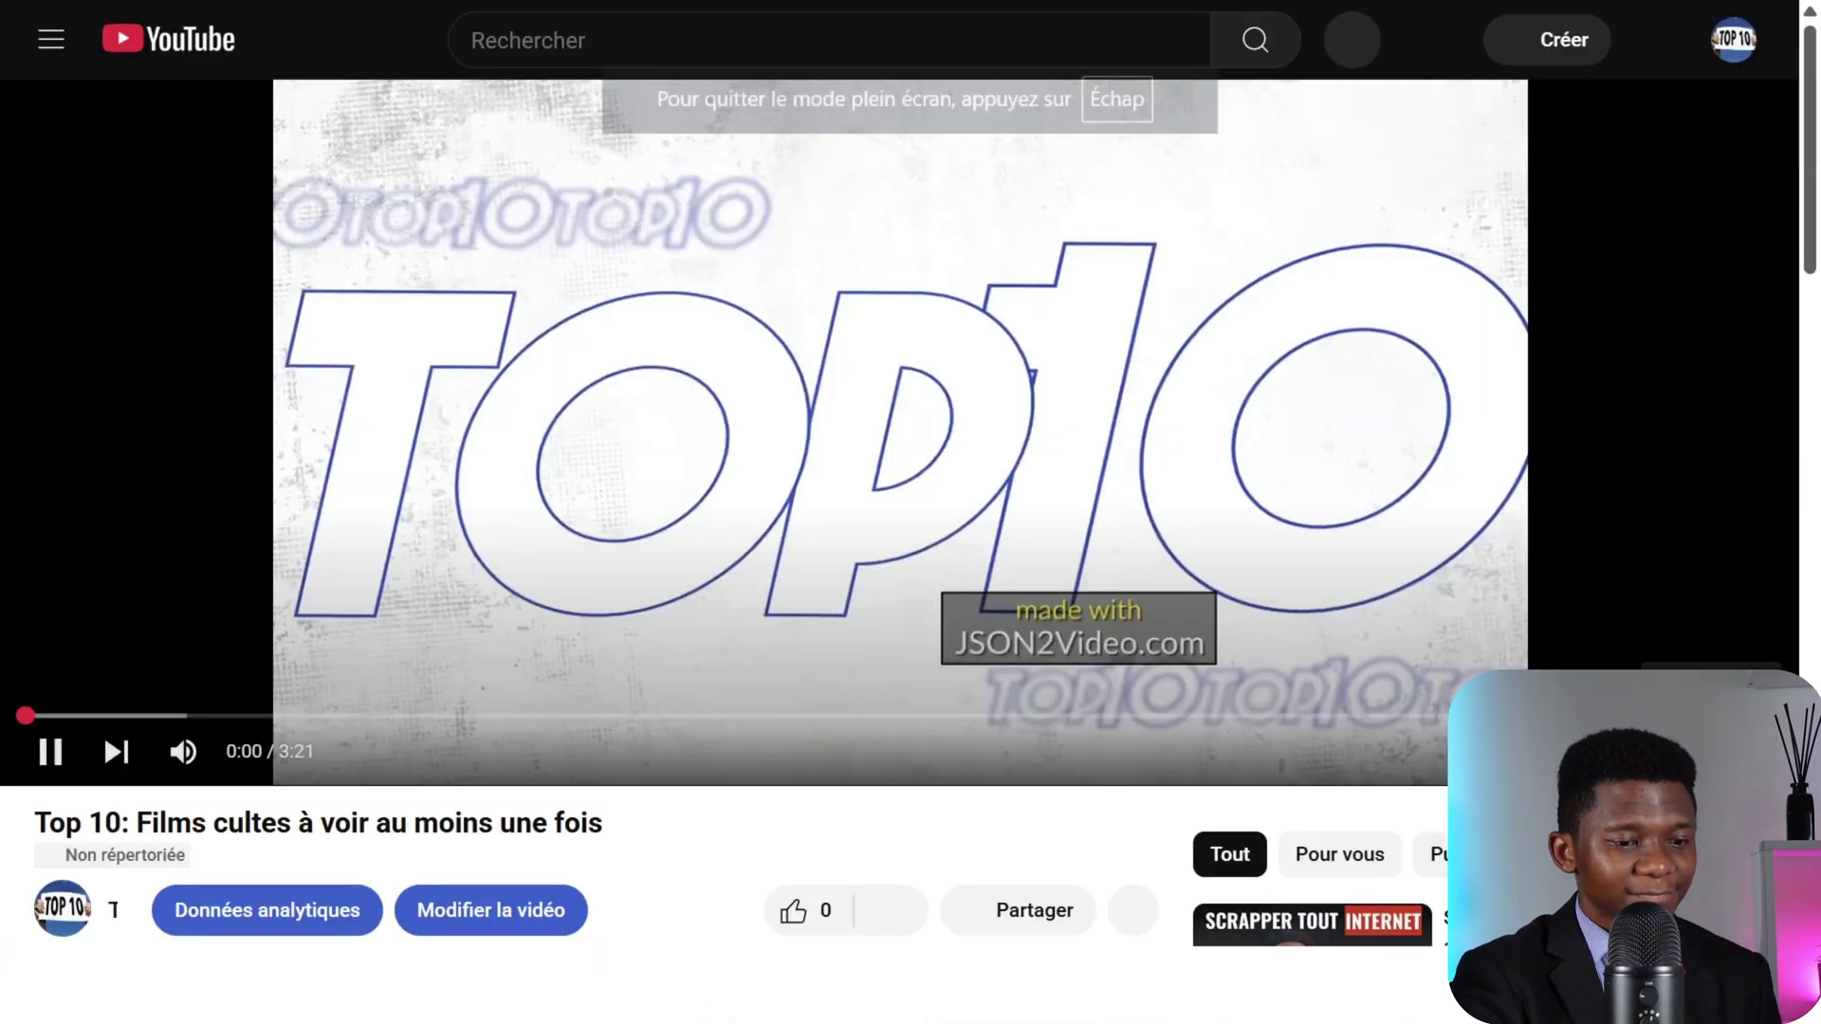
Step: Watch the Top 10 video in full screen up to the Pulp Fiction segment, pause it and leave full screen
key("f")
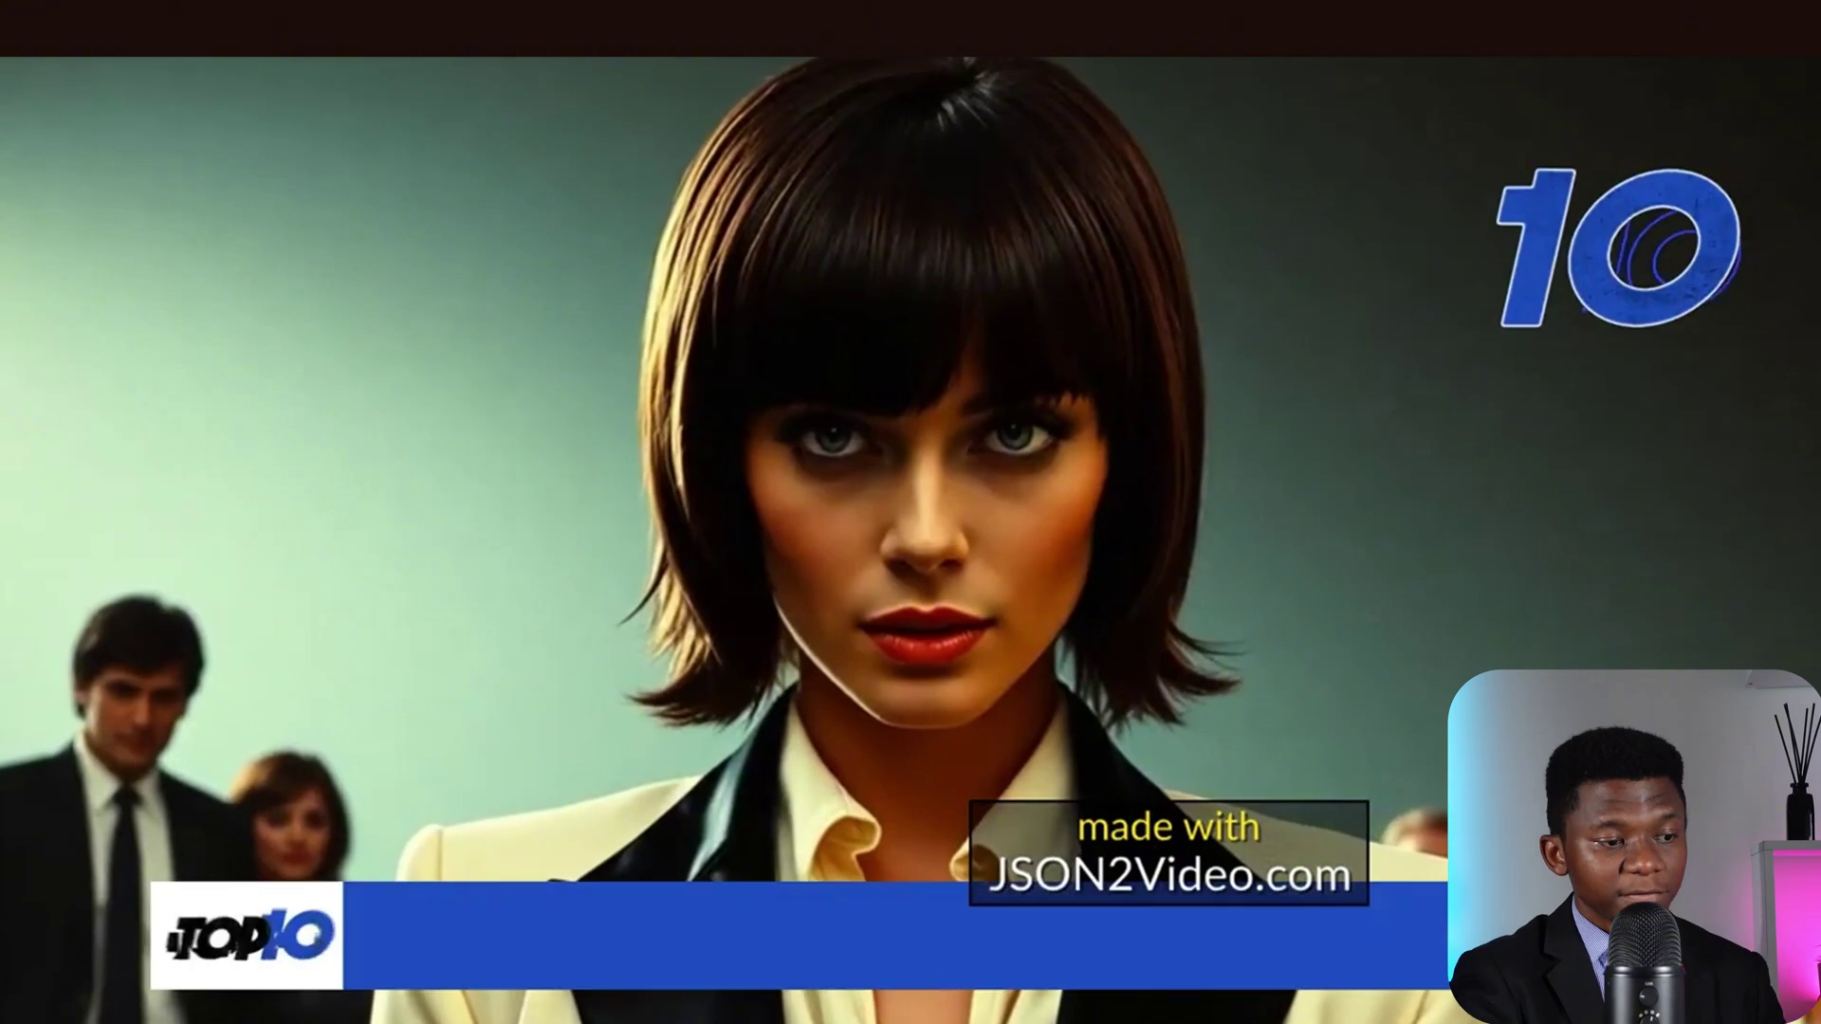
left_click(1613, 594)
key("Escape")
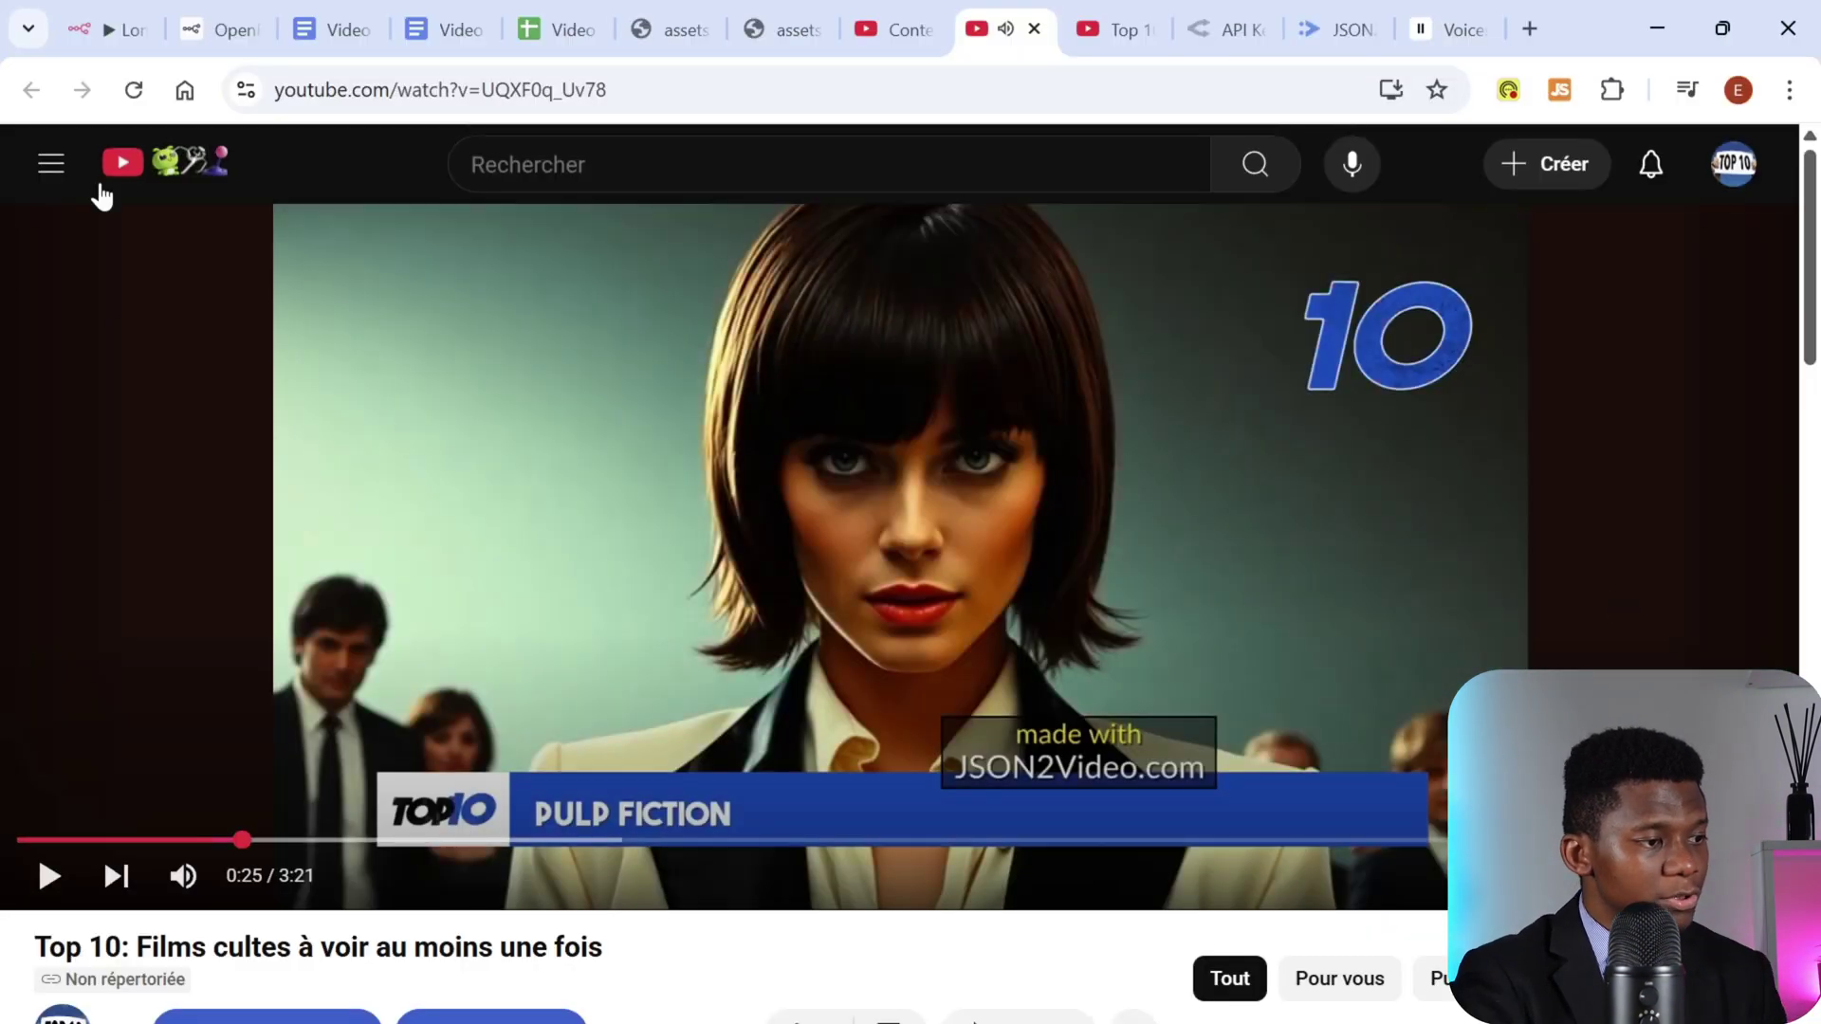
Step: Switch to n8n, highlight the flux-schnell imageModel value in the Génère Video node's expanded JSON expression, and return to the canvas
left_click(87, 20)
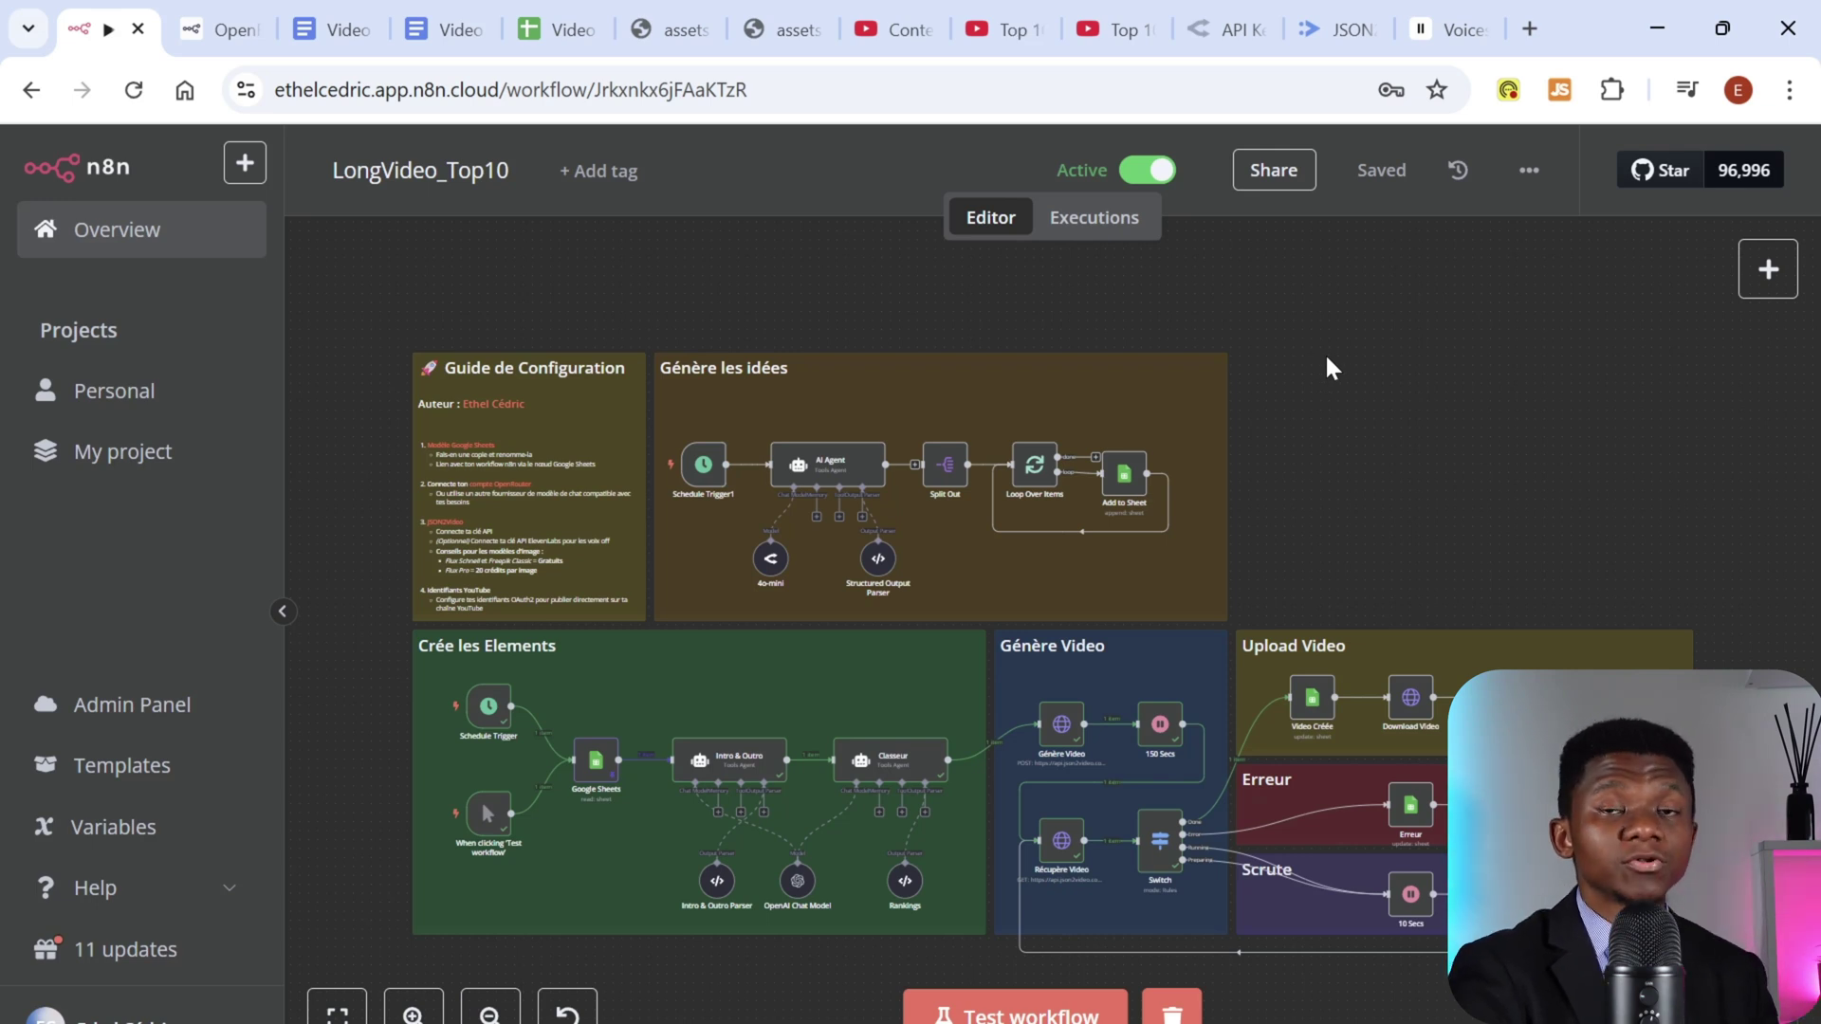
double_click(1060, 736)
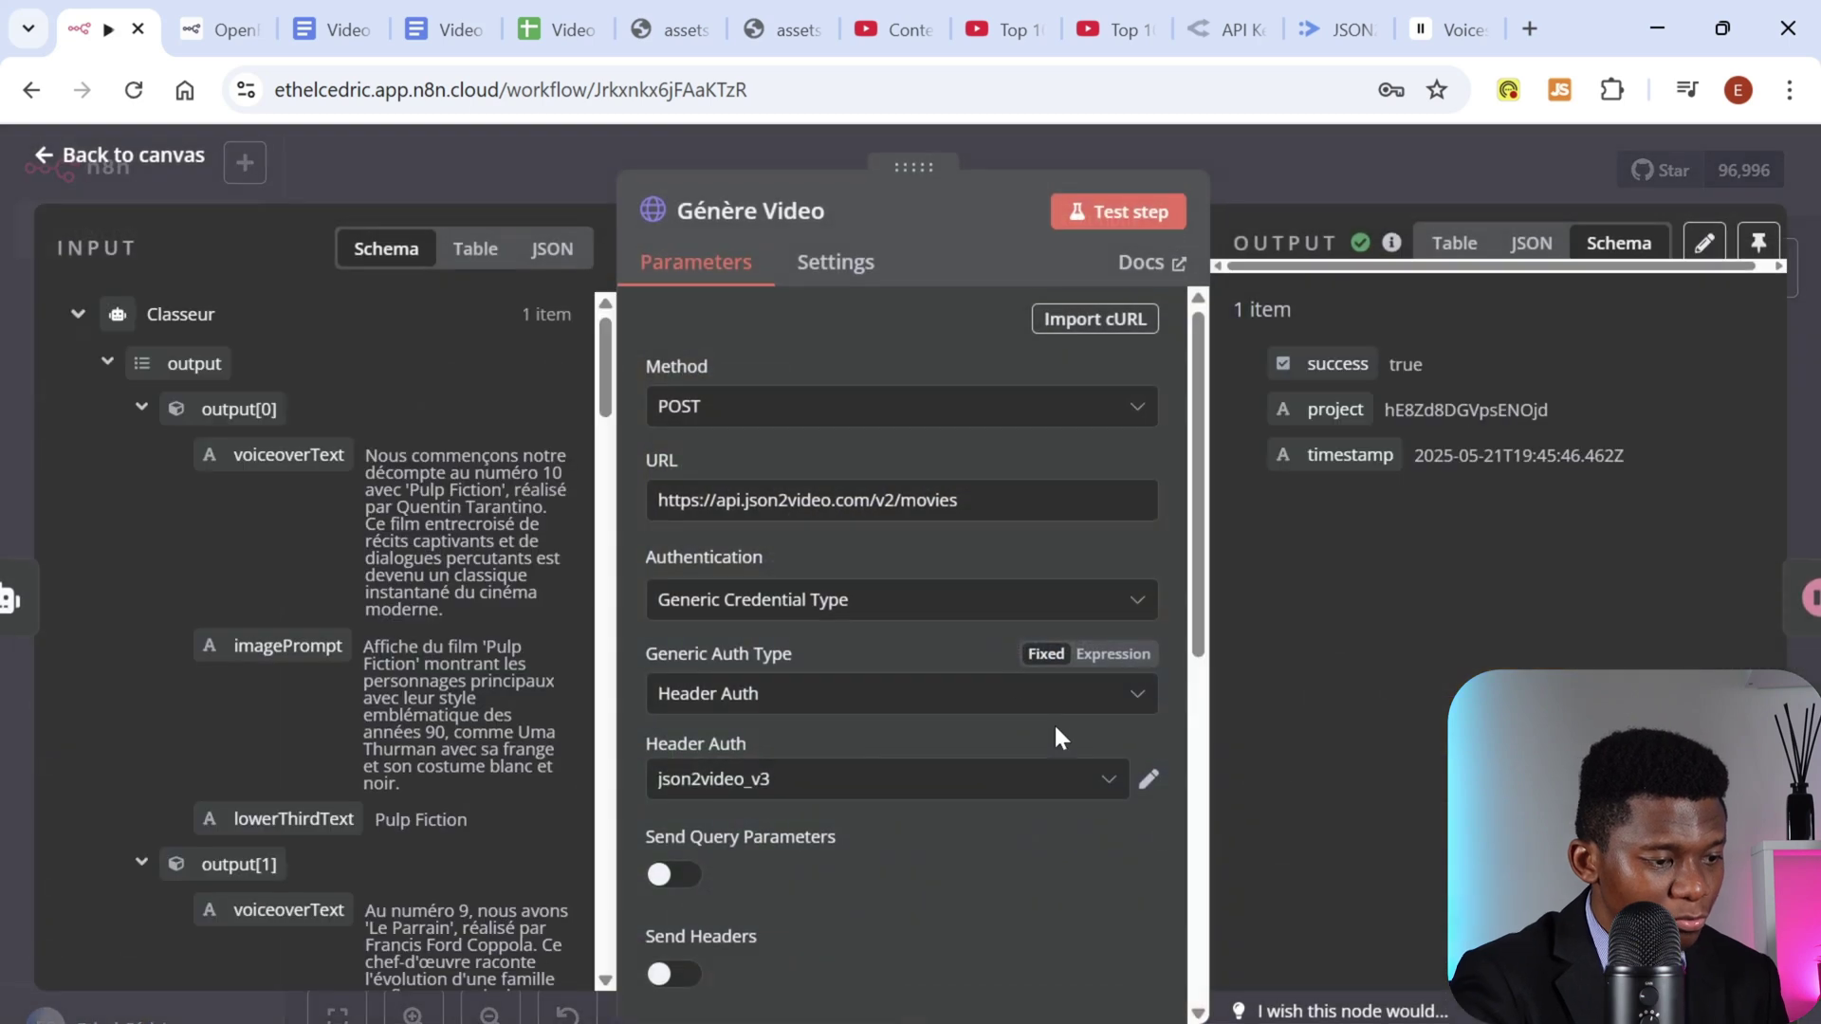
scroll(958, 607, "down", 8)
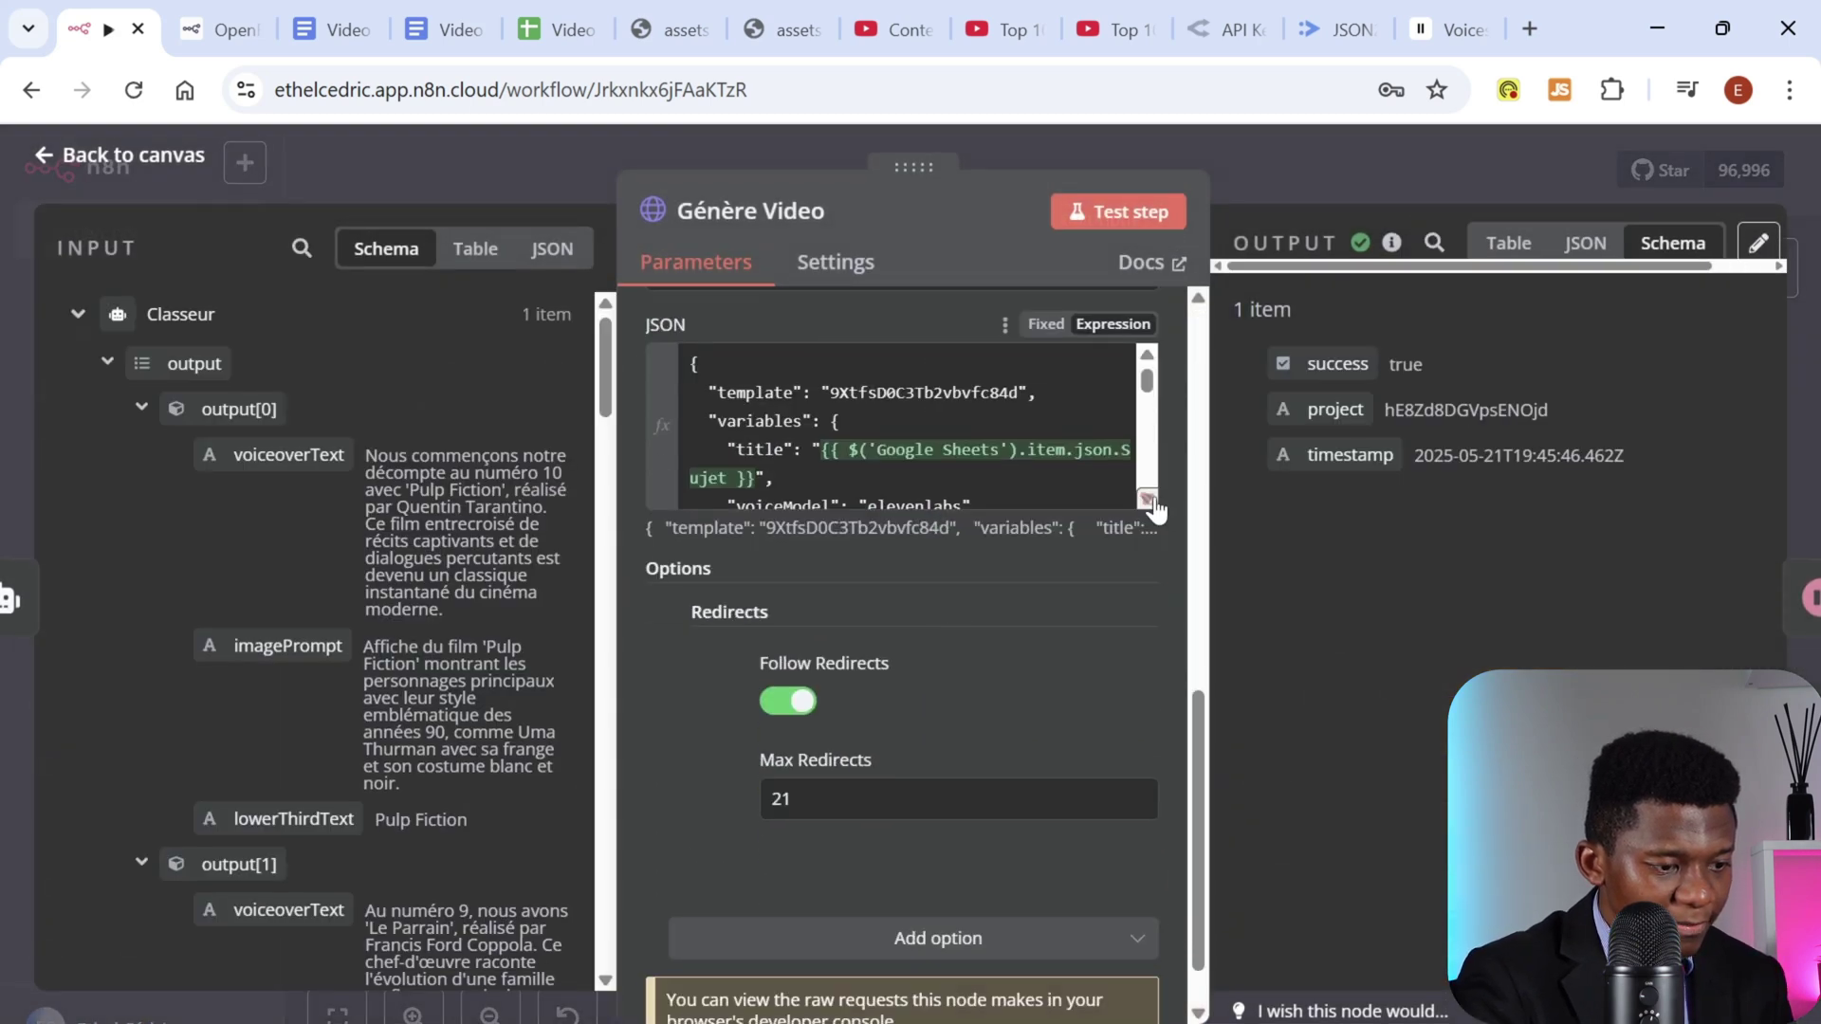
left_click(1151, 507)
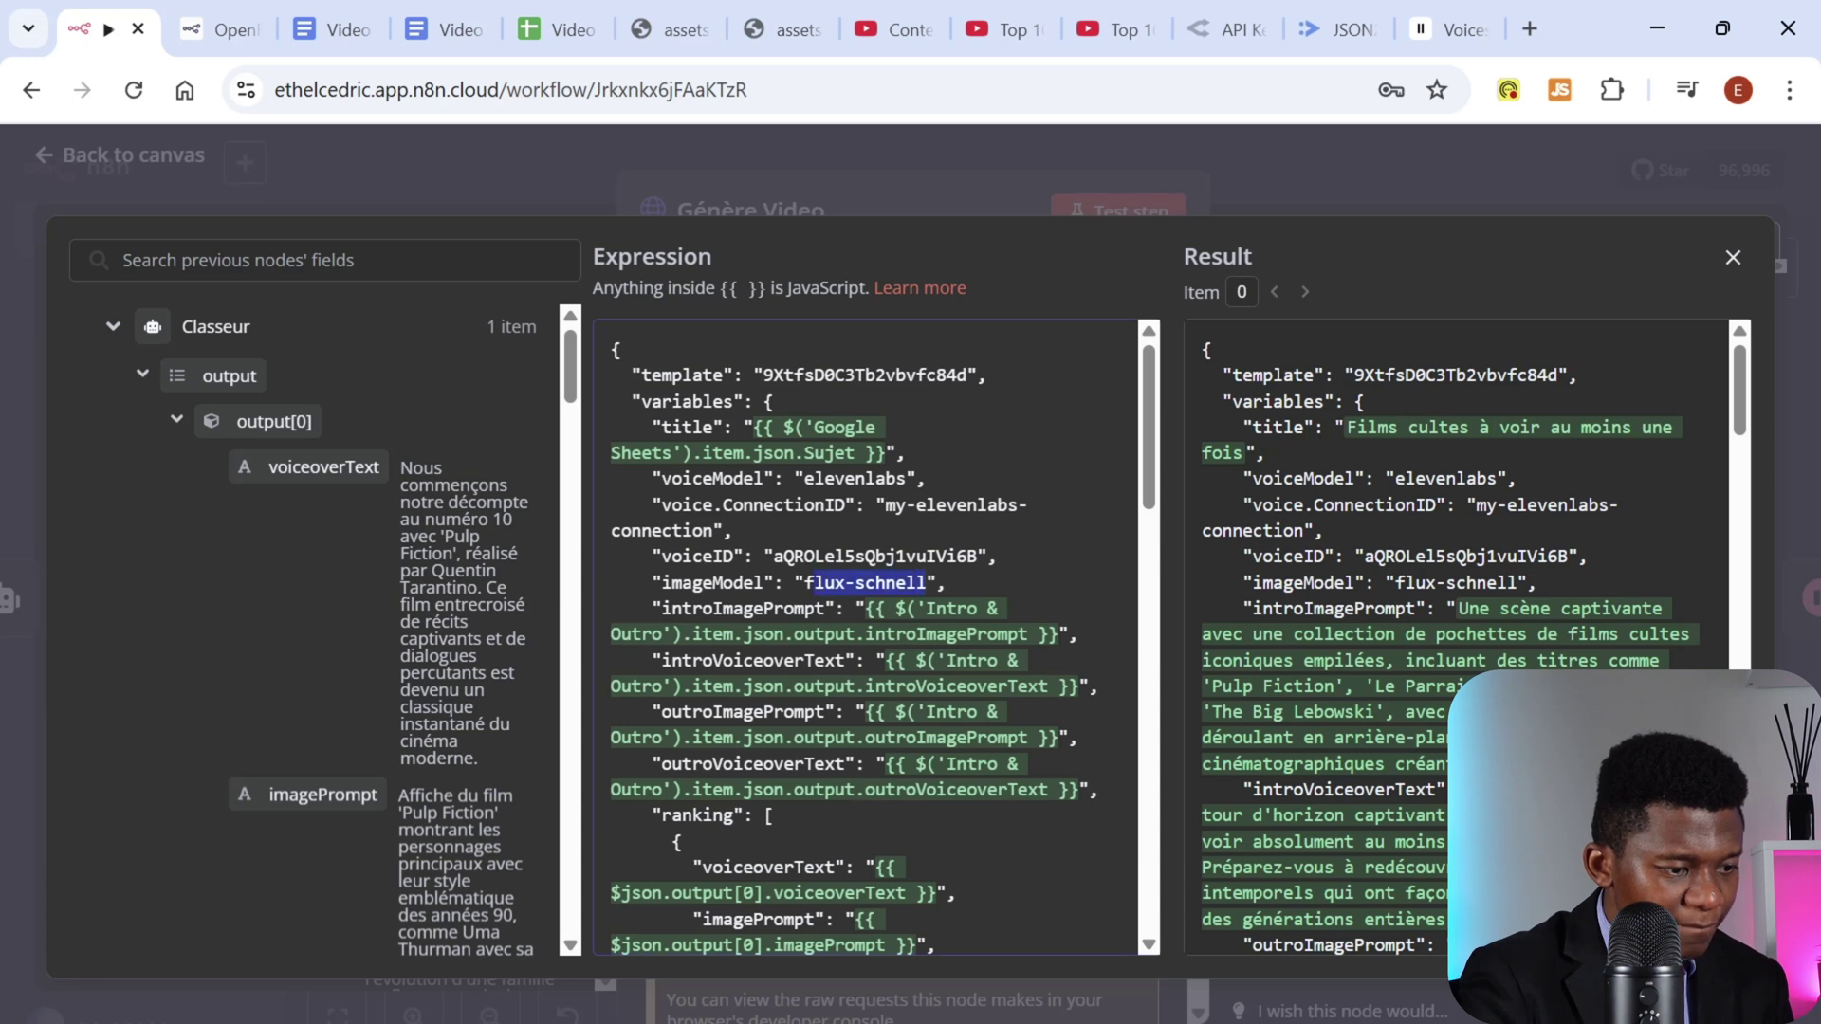
left_click(928, 582)
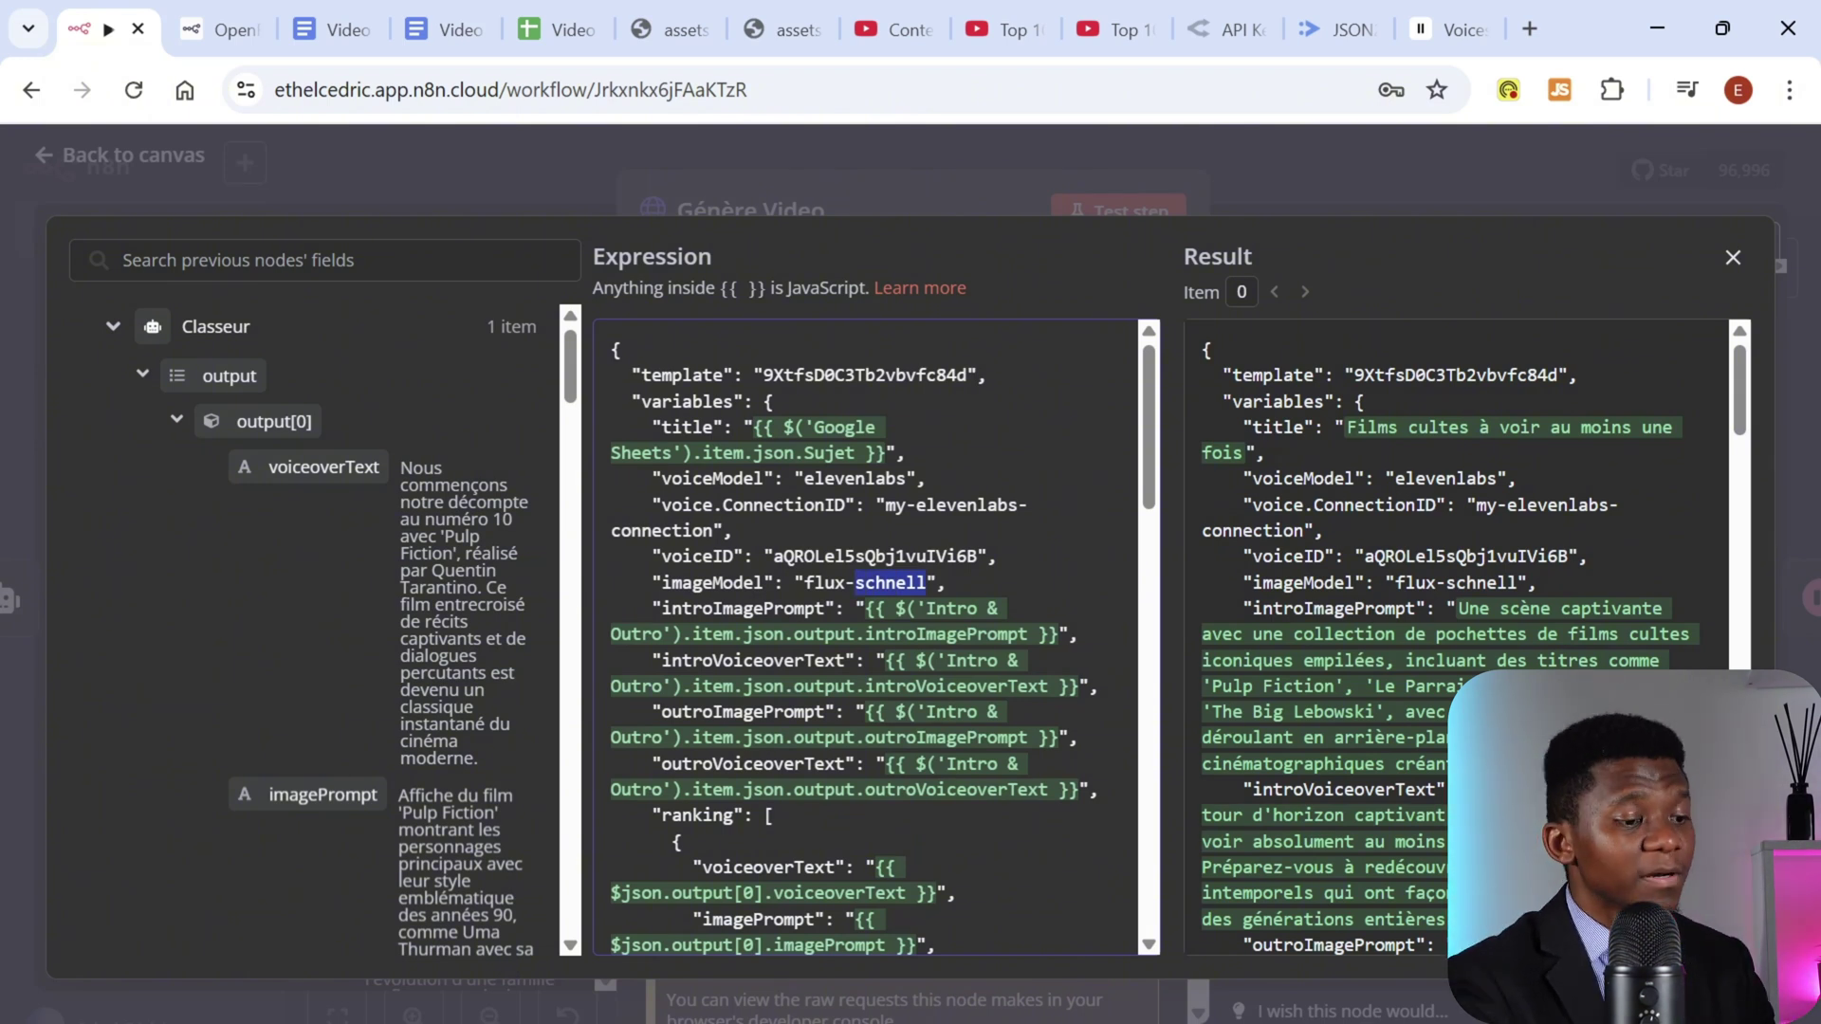
left_click(1335, 156)
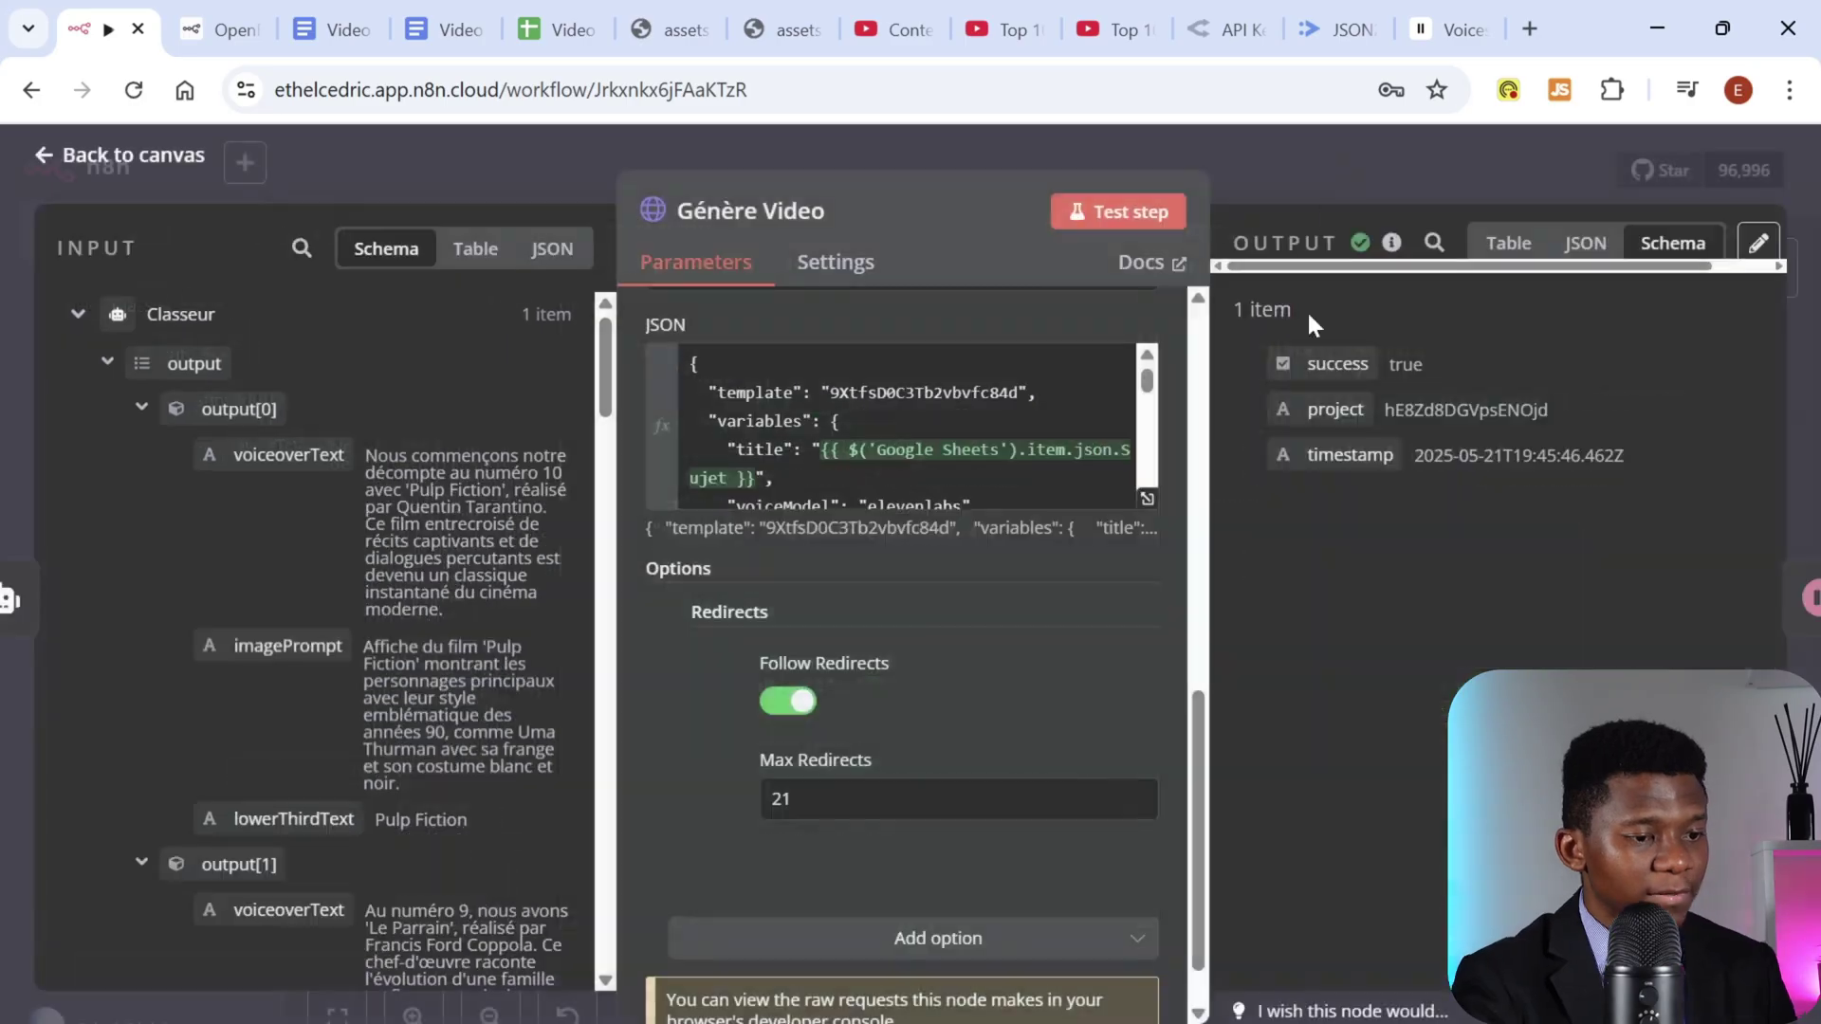
left_click(1316, 176)
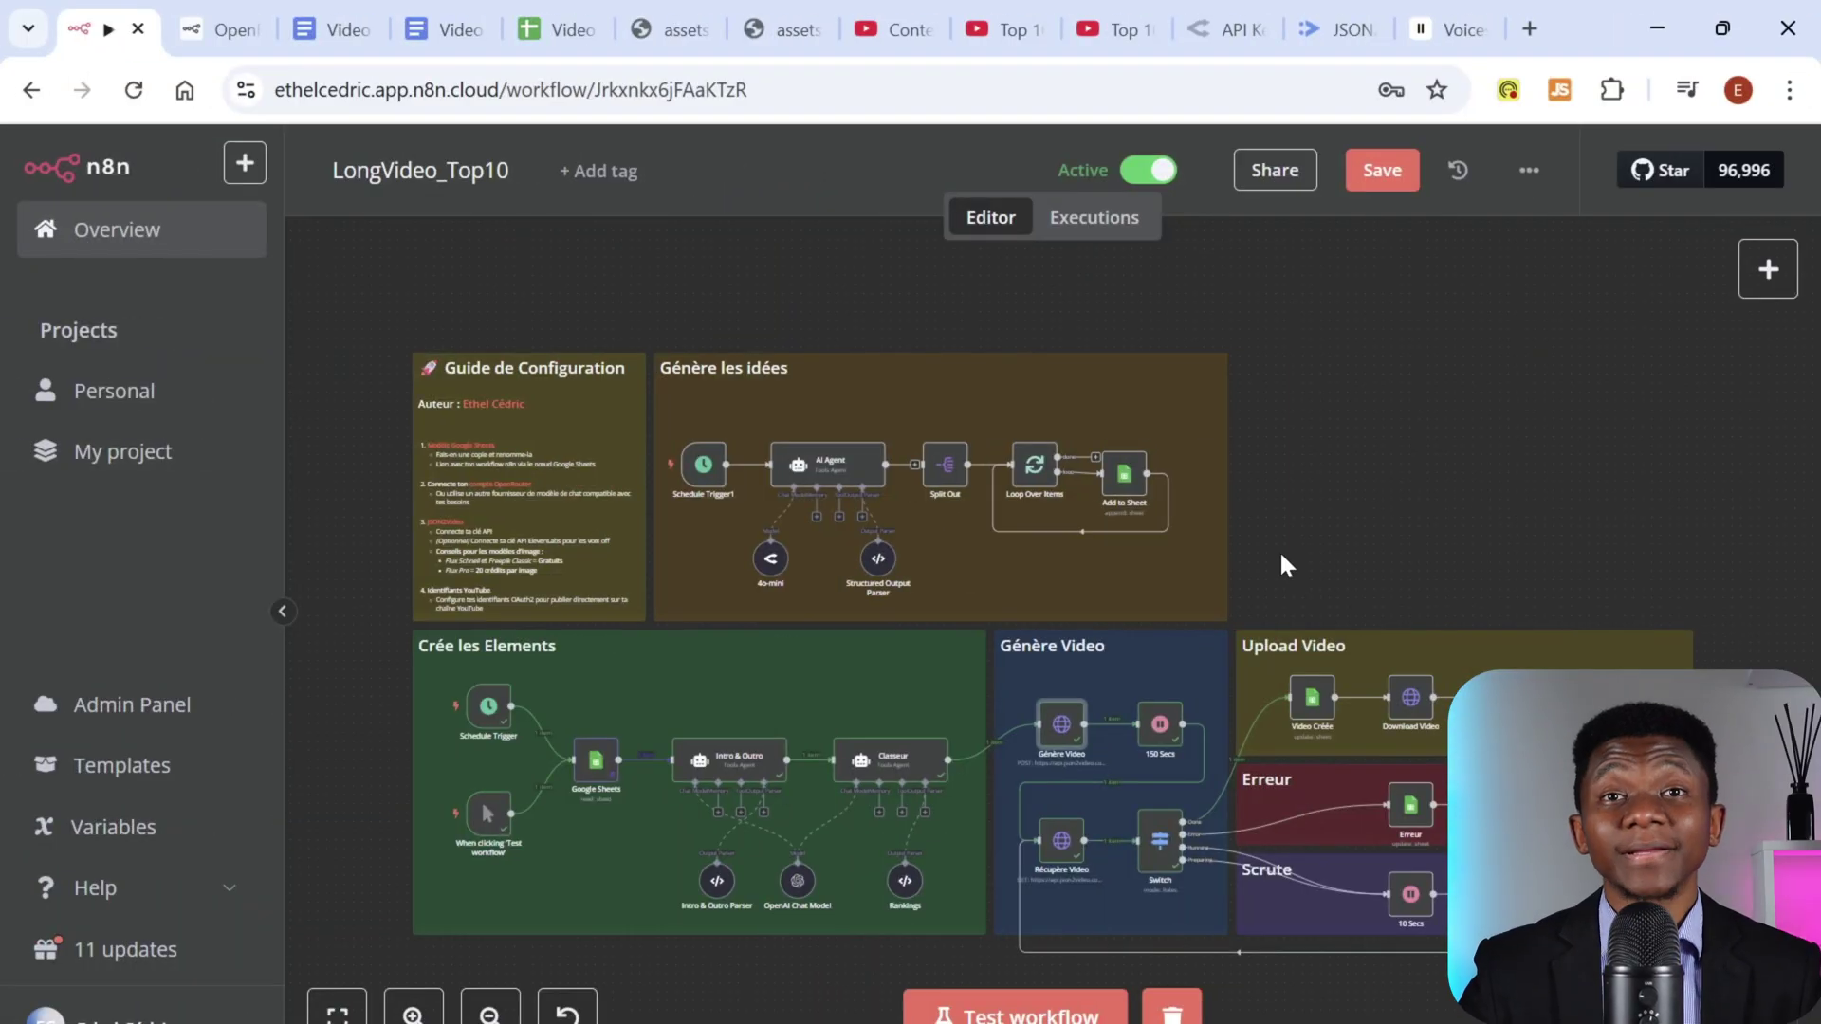